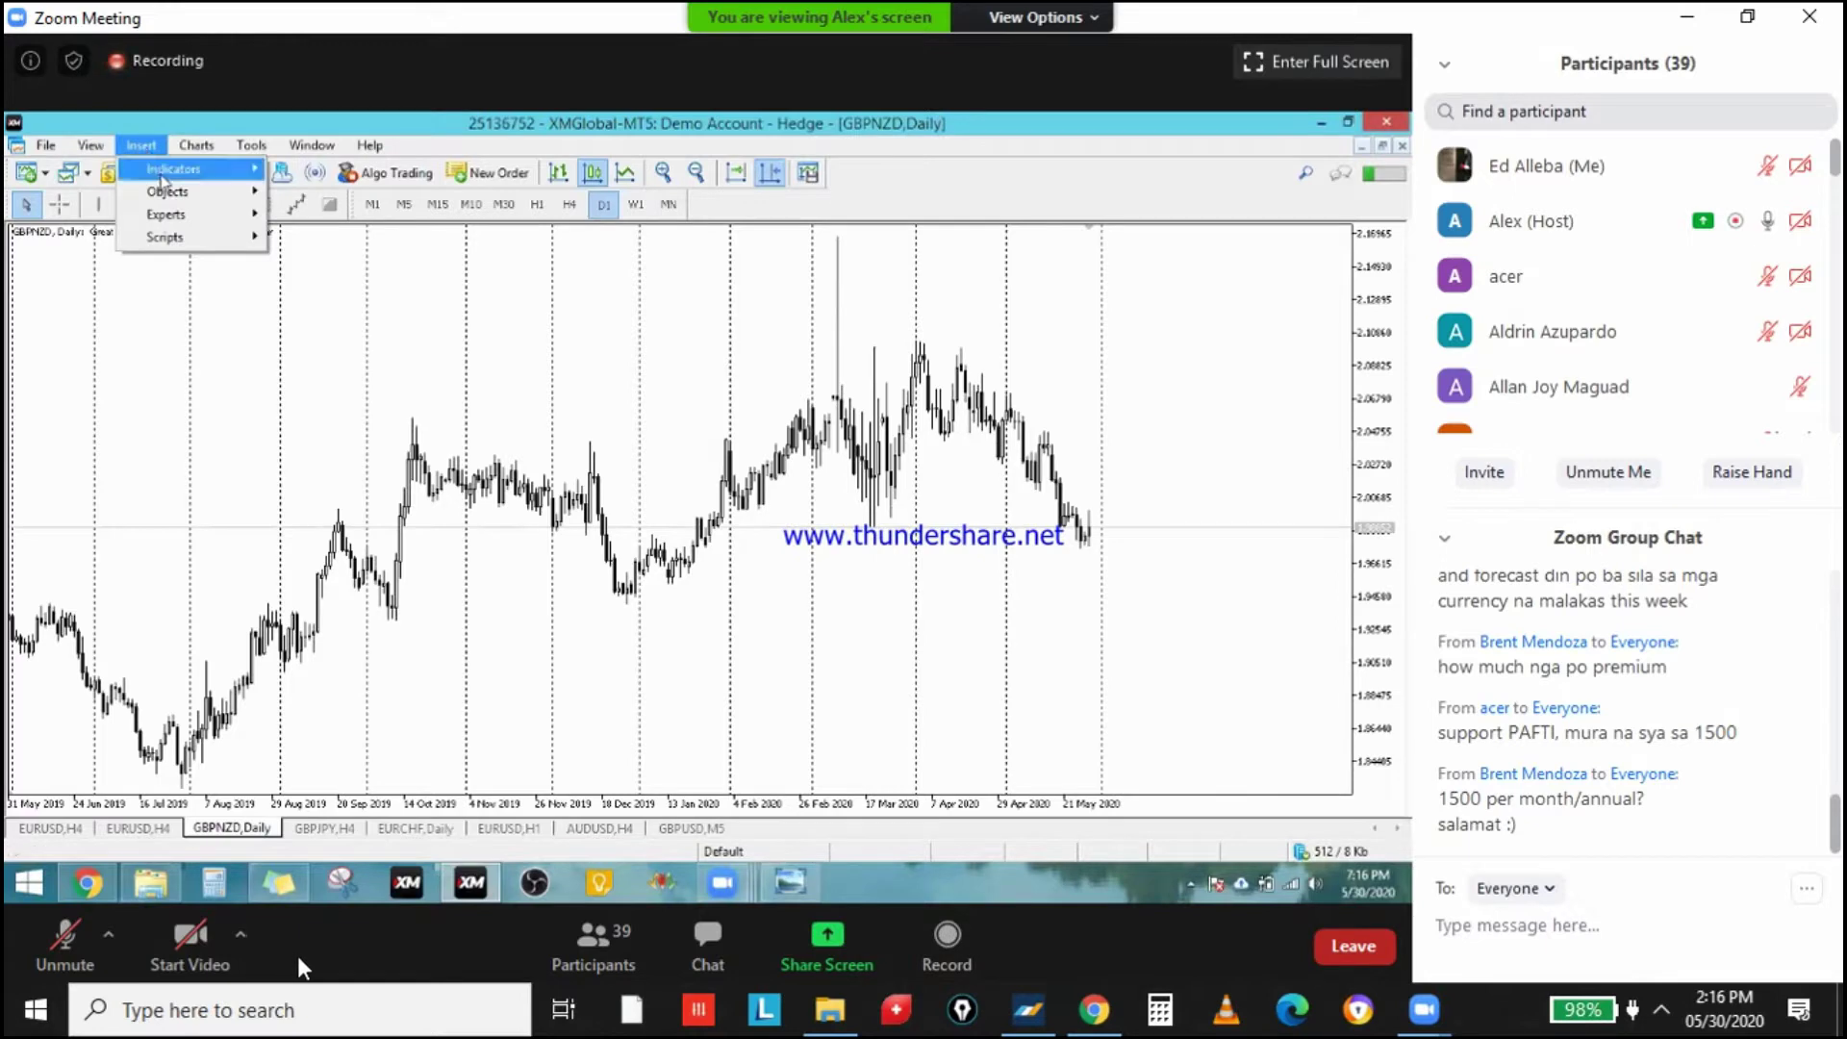
# Step: Add the Volumes indicator to the GBPNZD daily chart, using tick volumes with green for up and red for down
pyautogui.click(1344, 69)
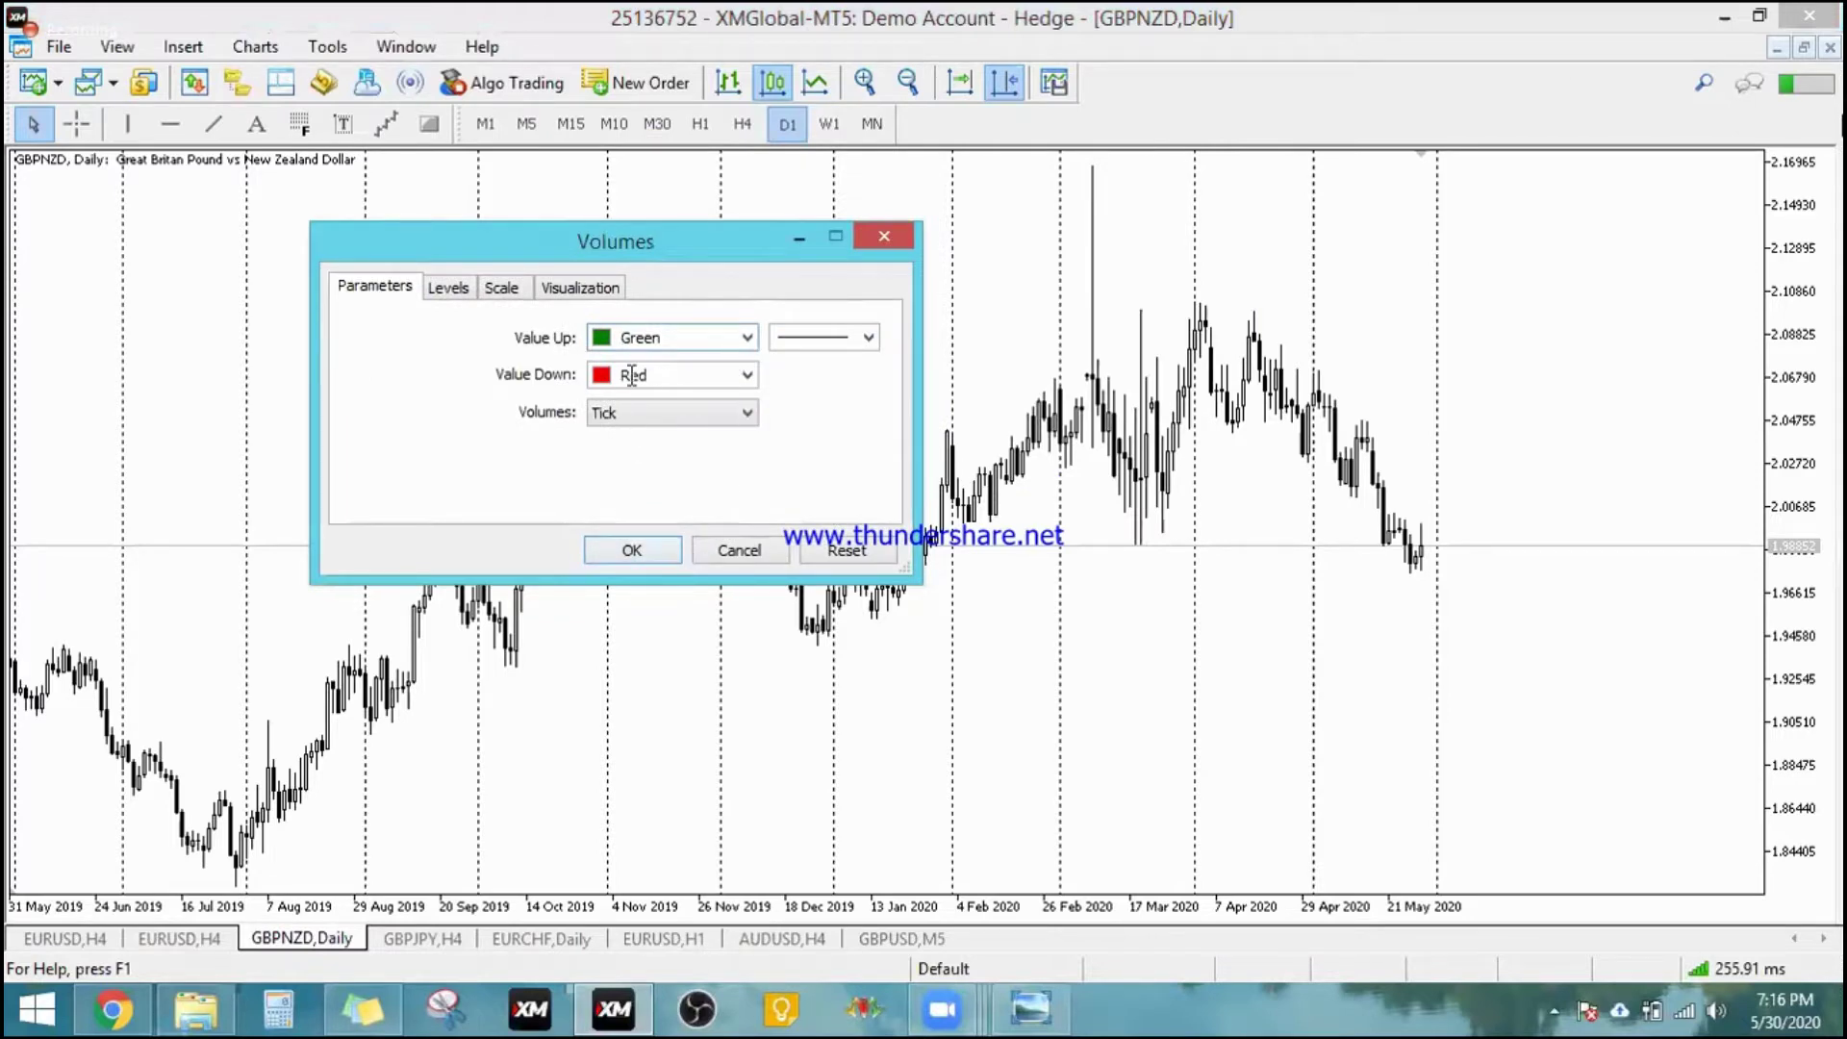
pyautogui.click(649, 552)
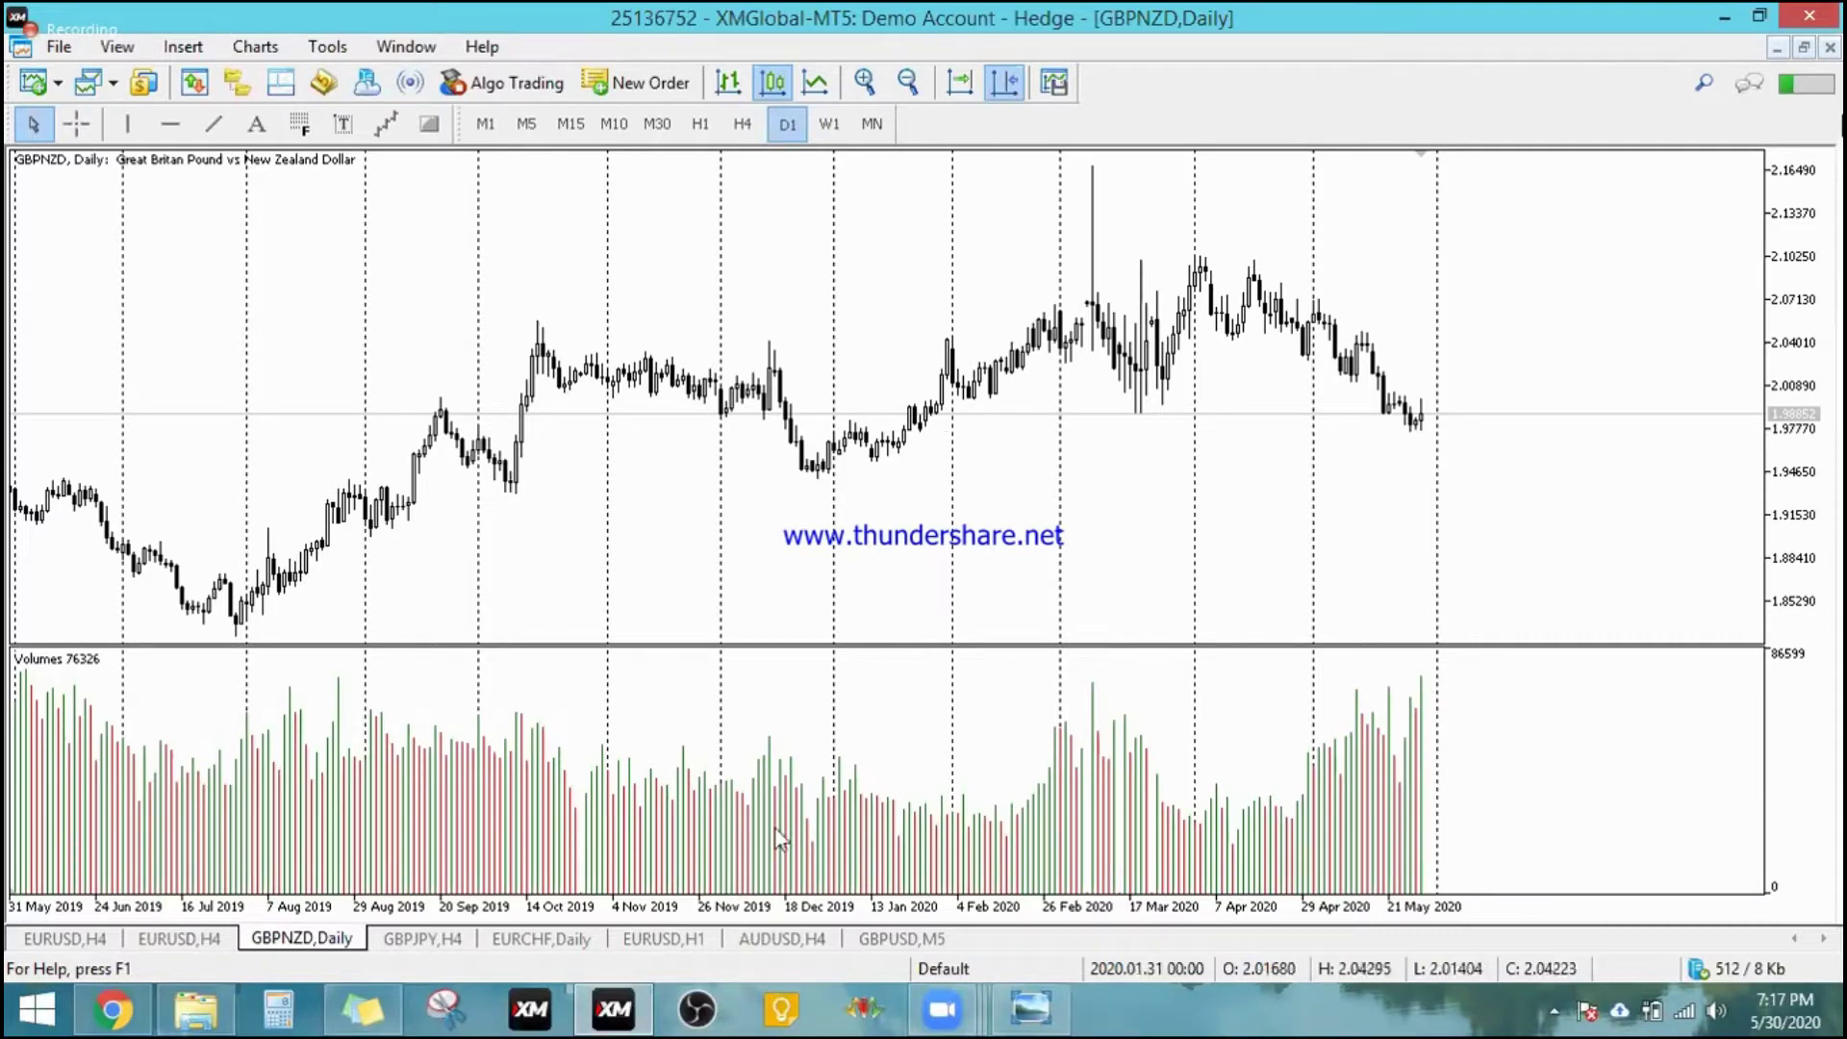
# Step: Examine the daily volume bars against their candles, comparing the late-May 2020 bars with those of April
pyautogui.doubleClick(864, 81)
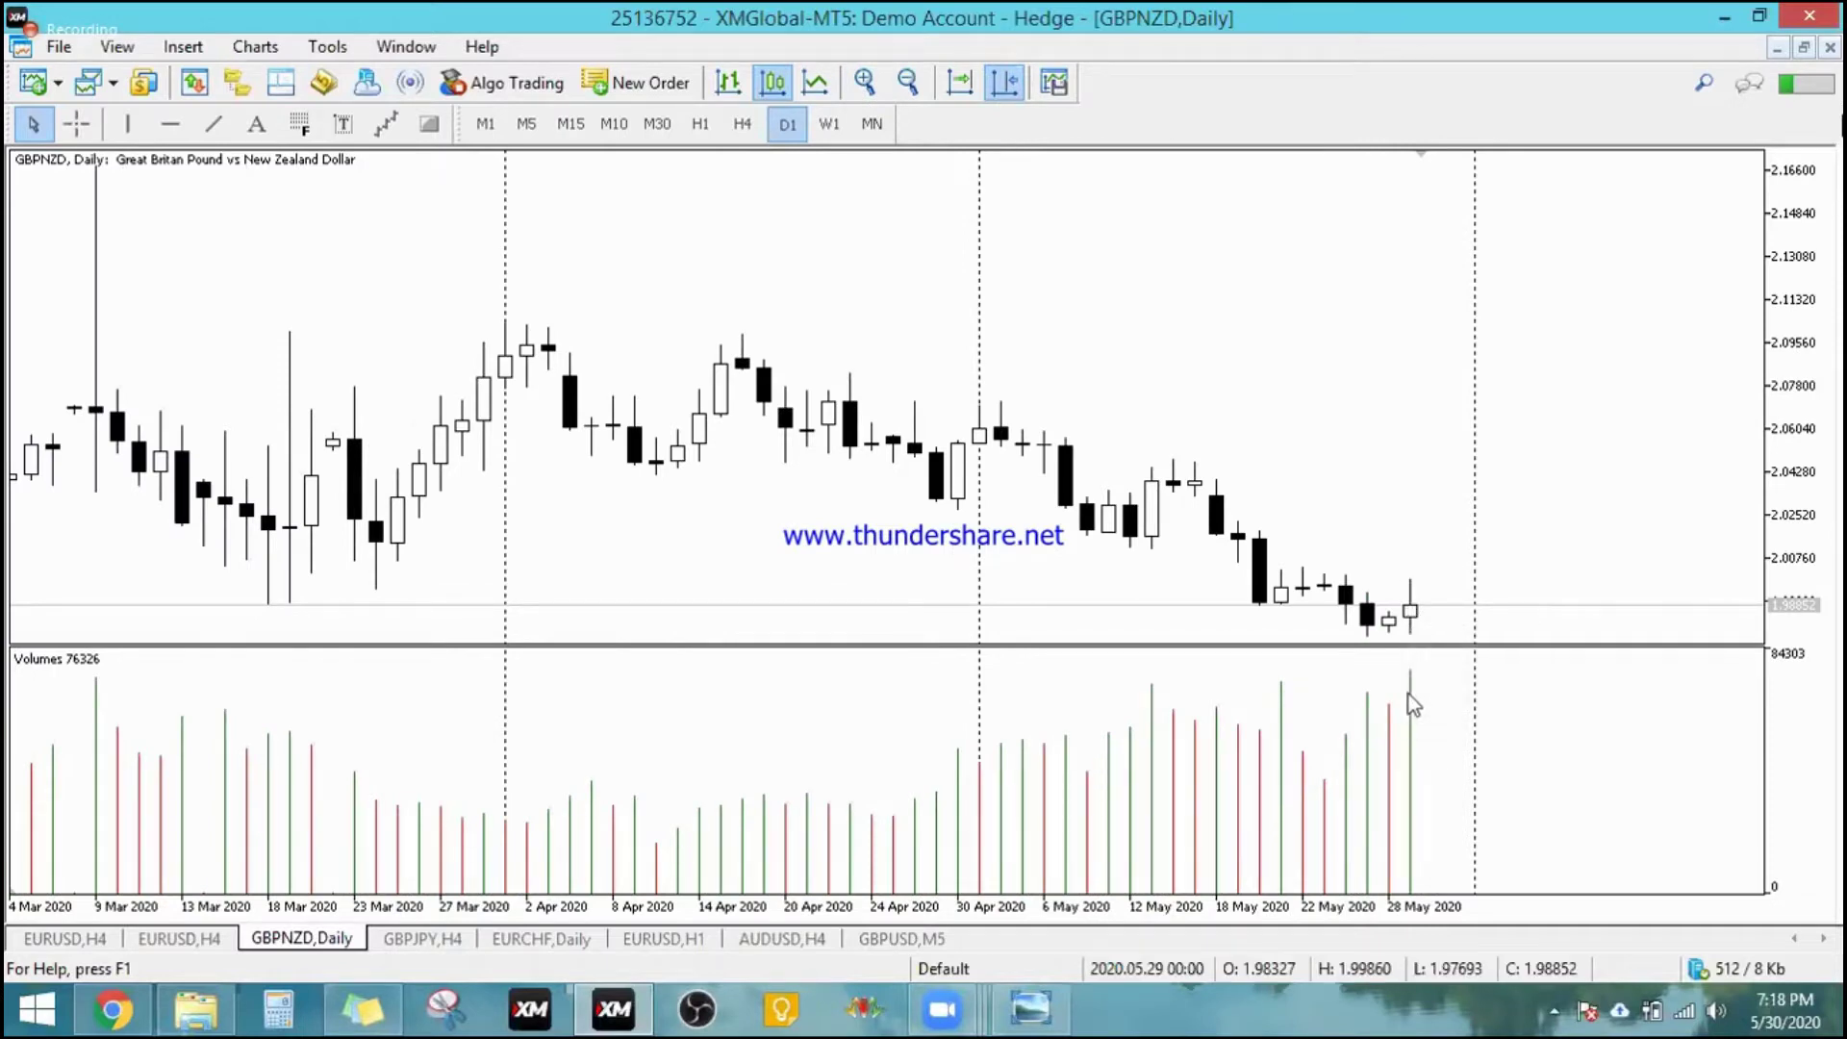
pyautogui.moveTo(1411, 835)
pyautogui.moveTo(1405, 584)
pyautogui.moveTo(1414, 711)
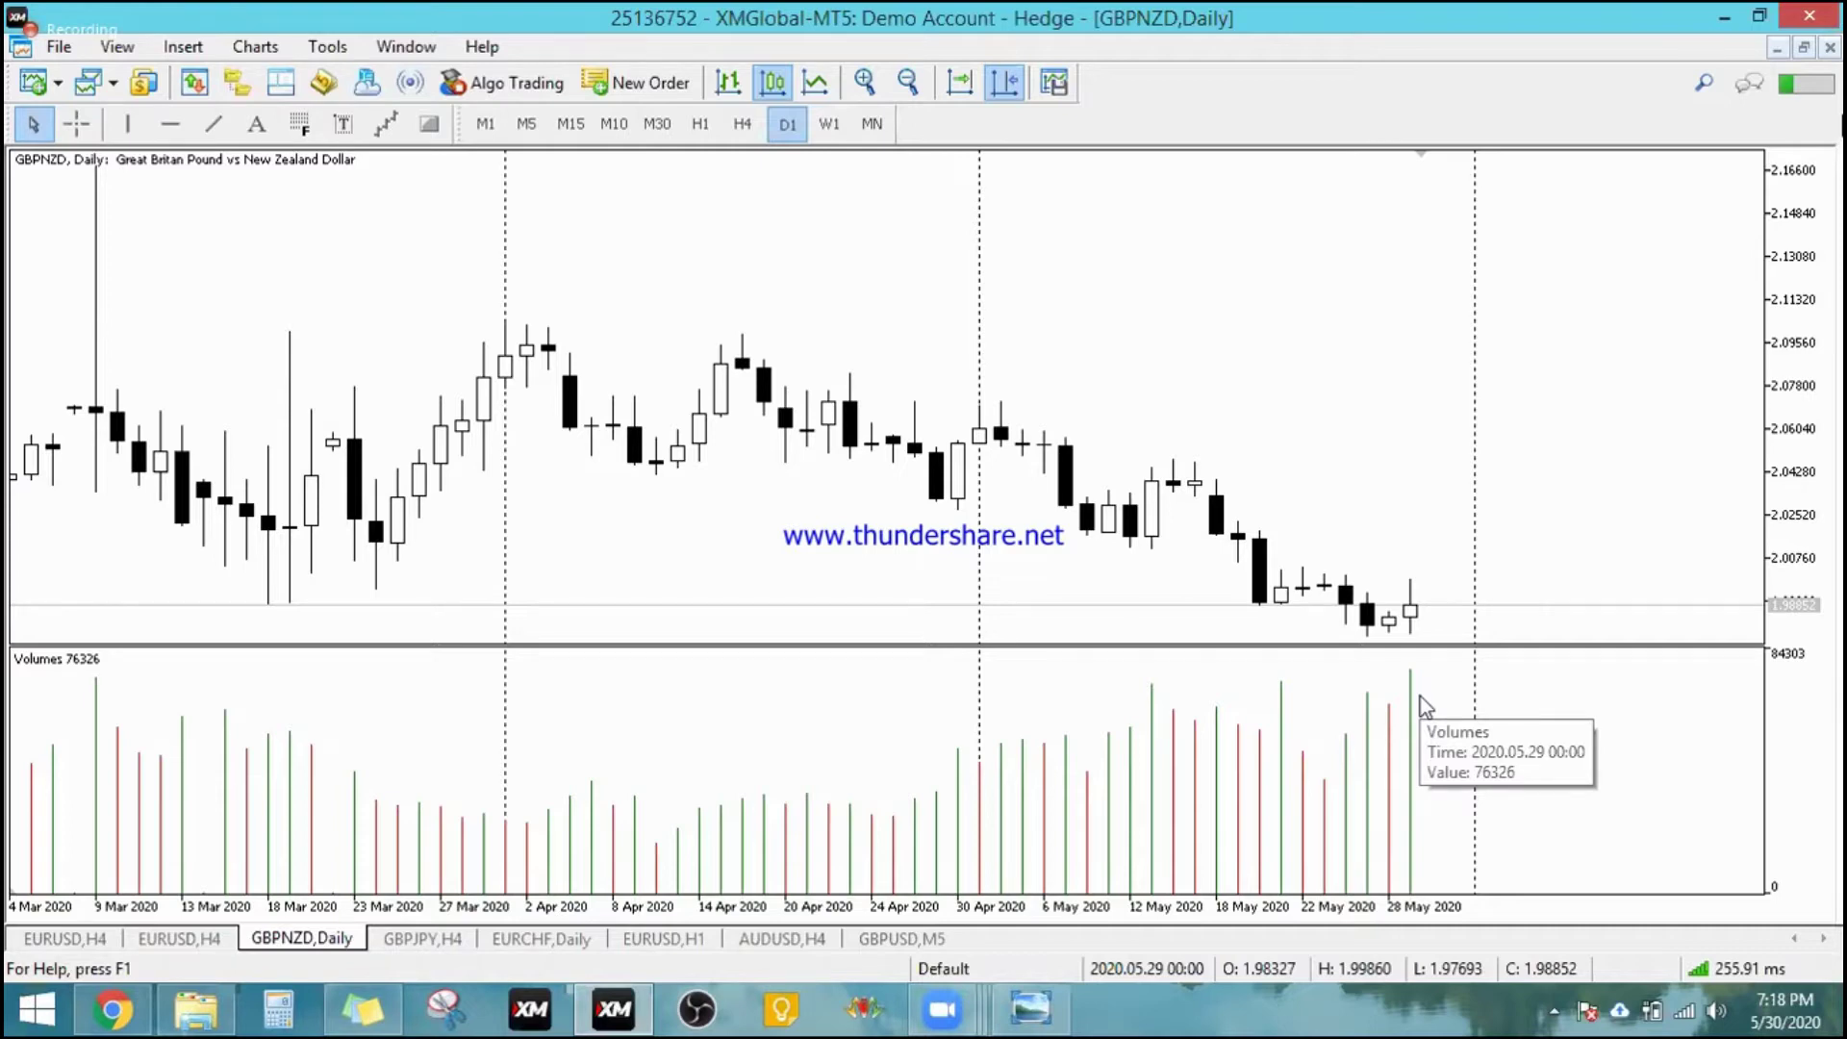
pyautogui.moveTo(1409, 755)
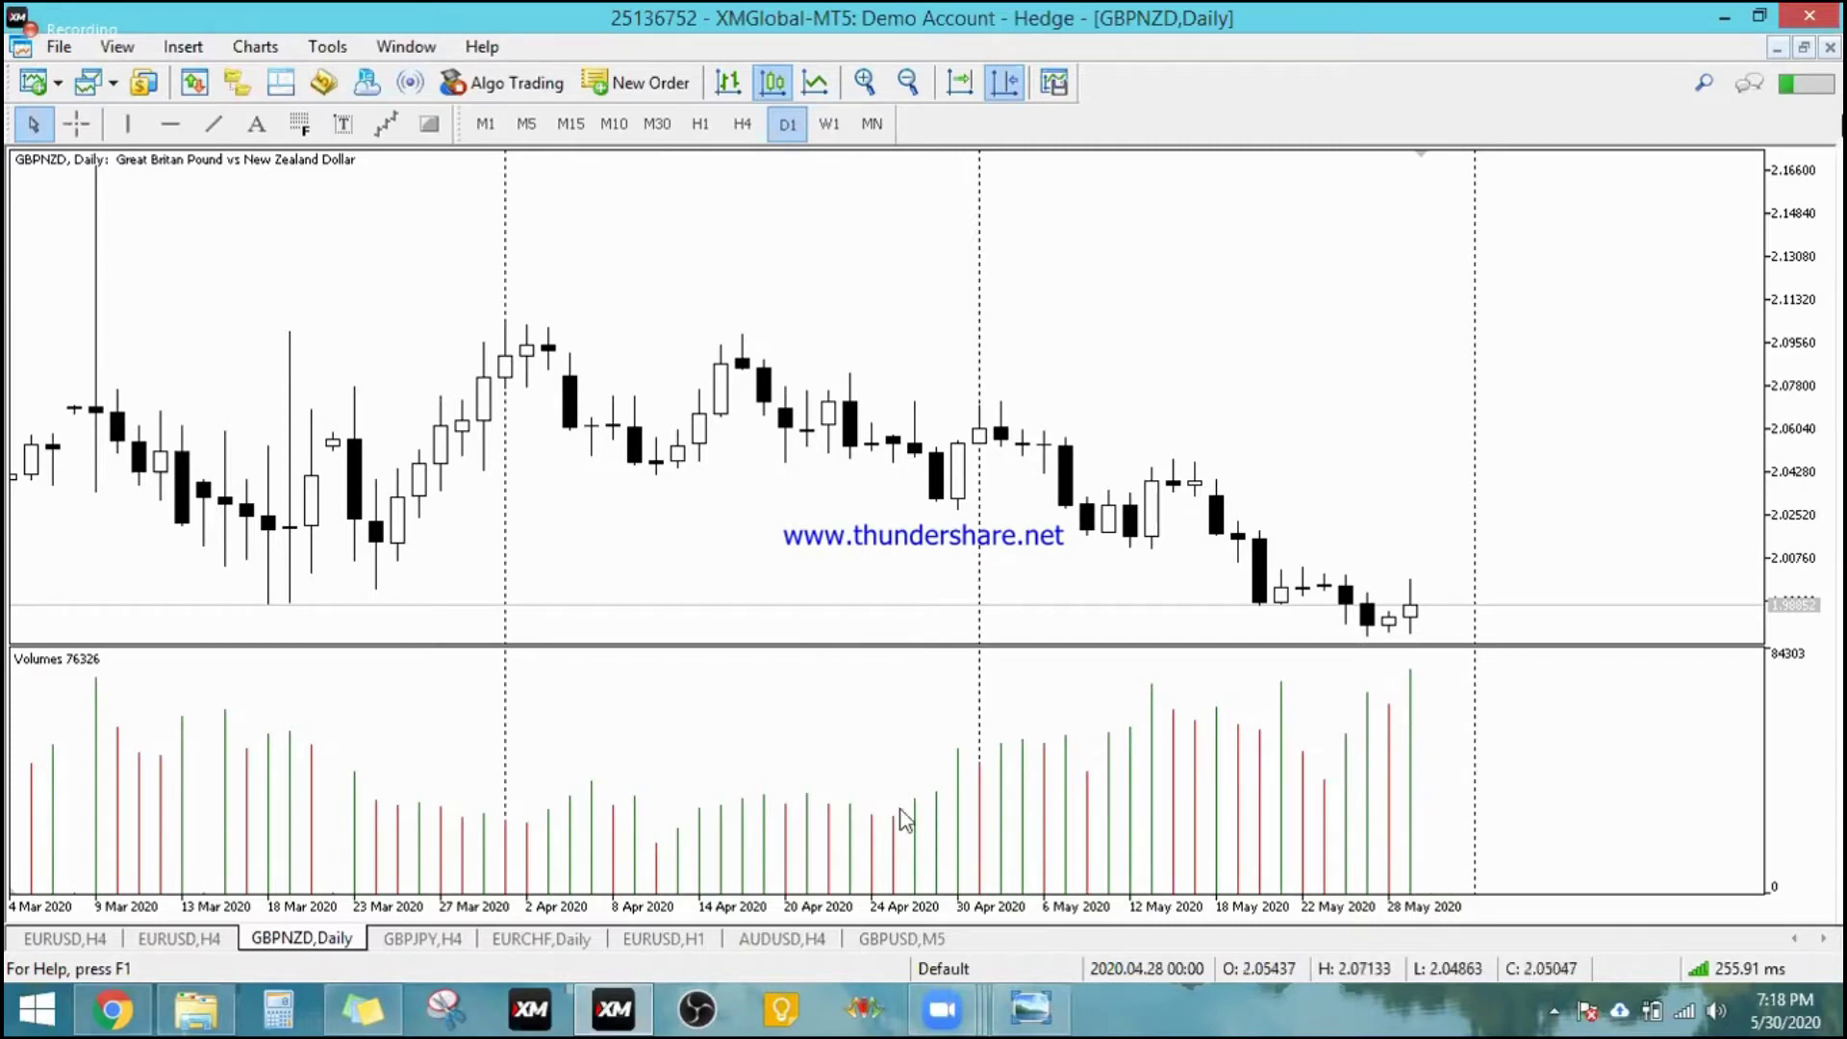
pyautogui.moveTo(822, 826)
pyautogui.moveTo(898, 846)
pyautogui.moveTo(505, 869)
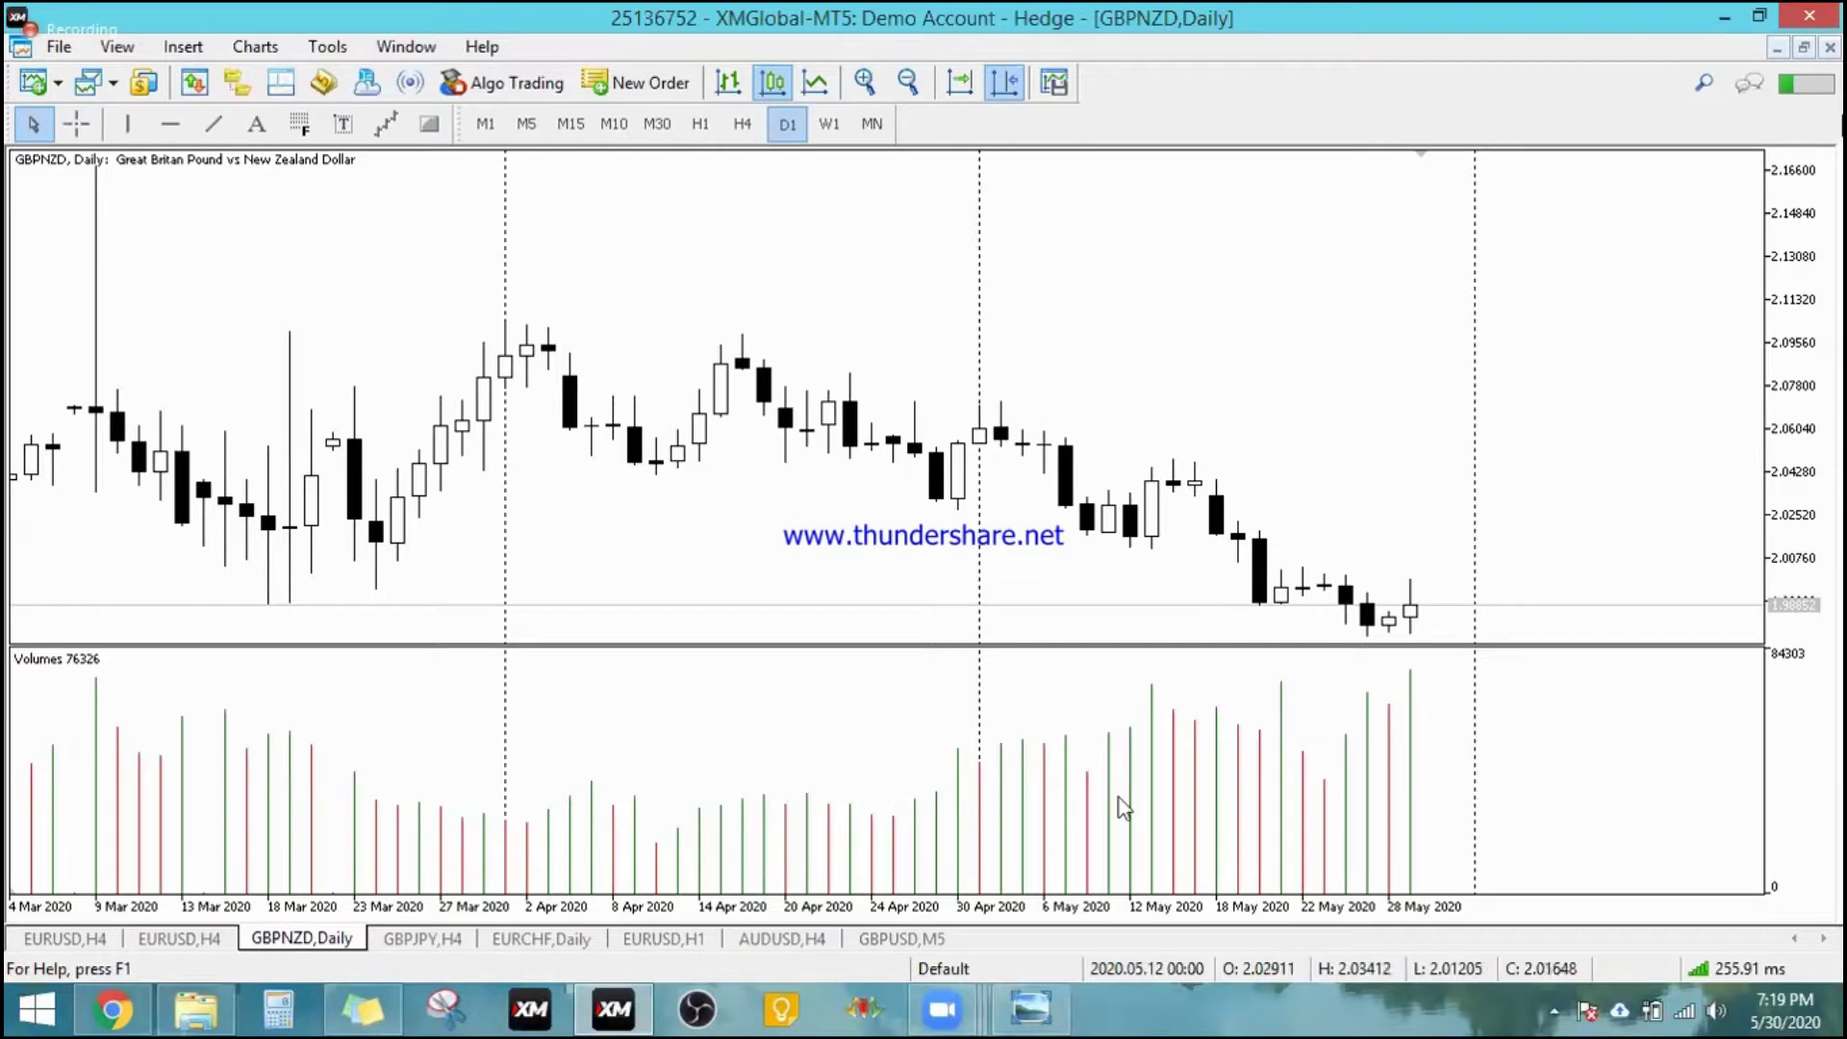
pyautogui.moveTo(1118, 790)
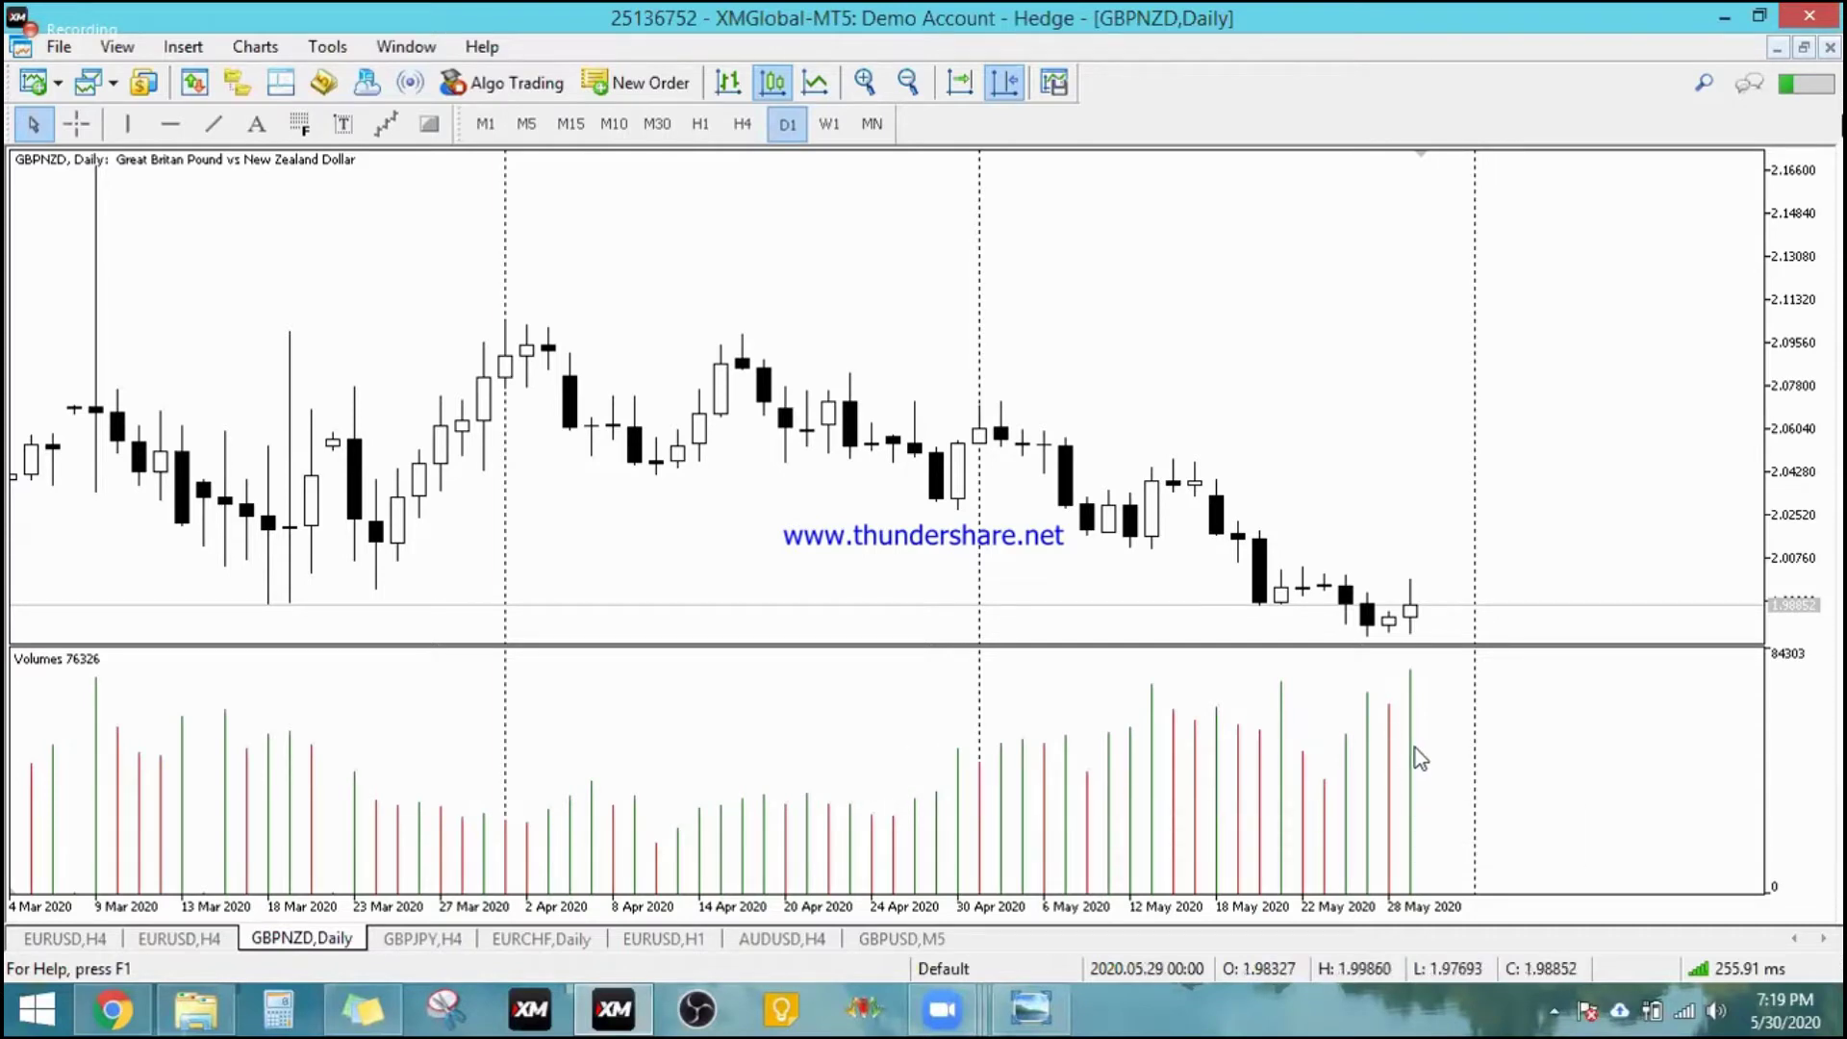
pyautogui.click(867, 85)
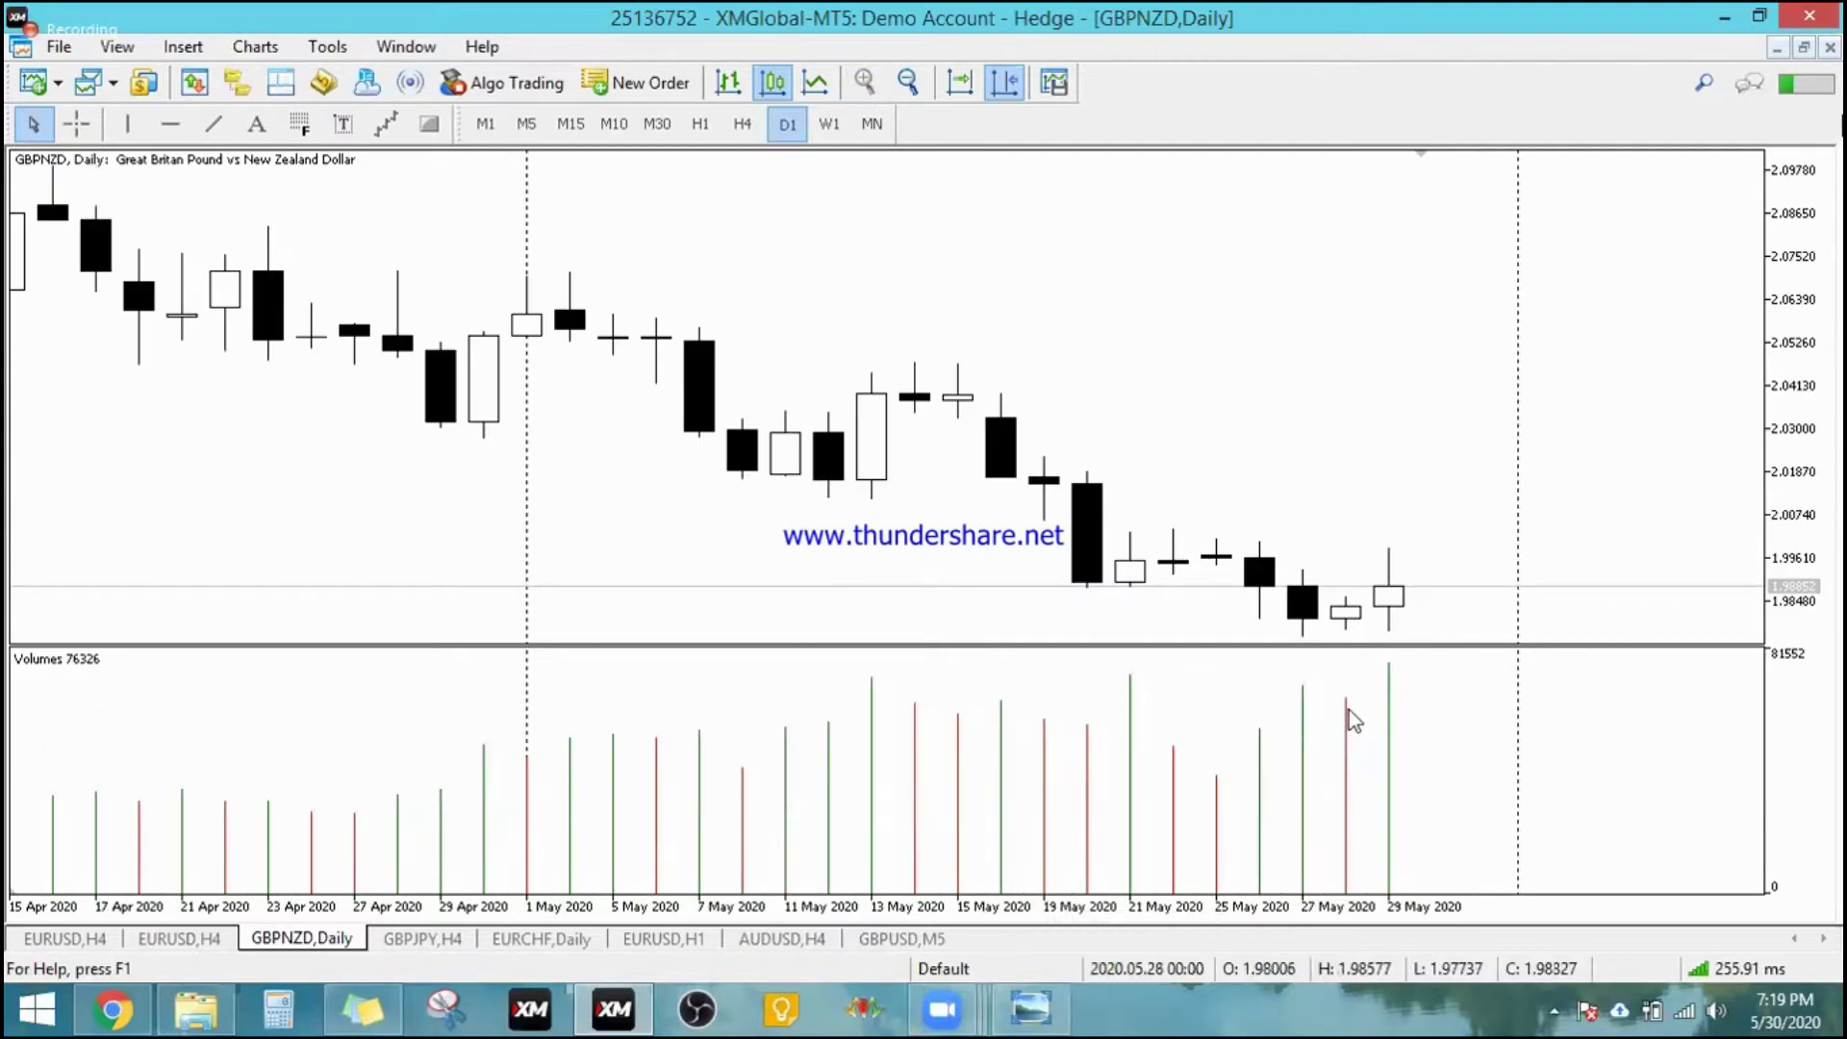
pyautogui.moveTo(1350, 719)
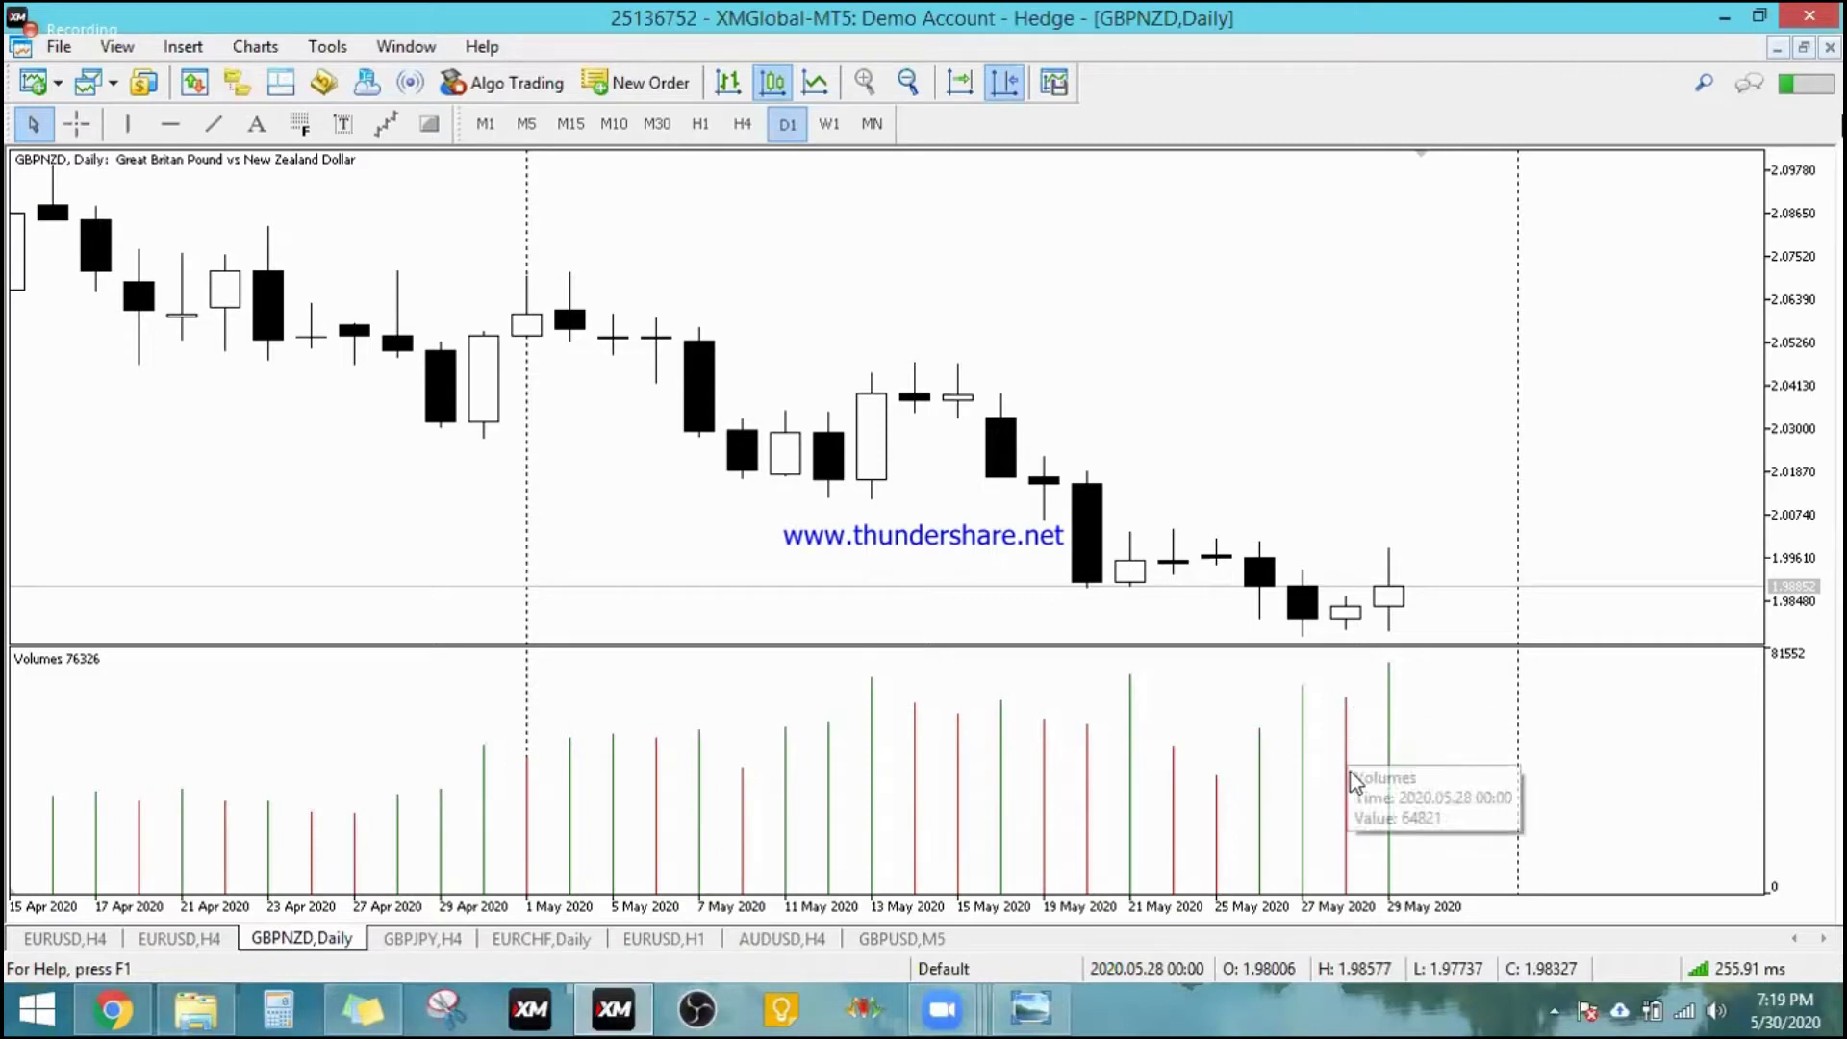
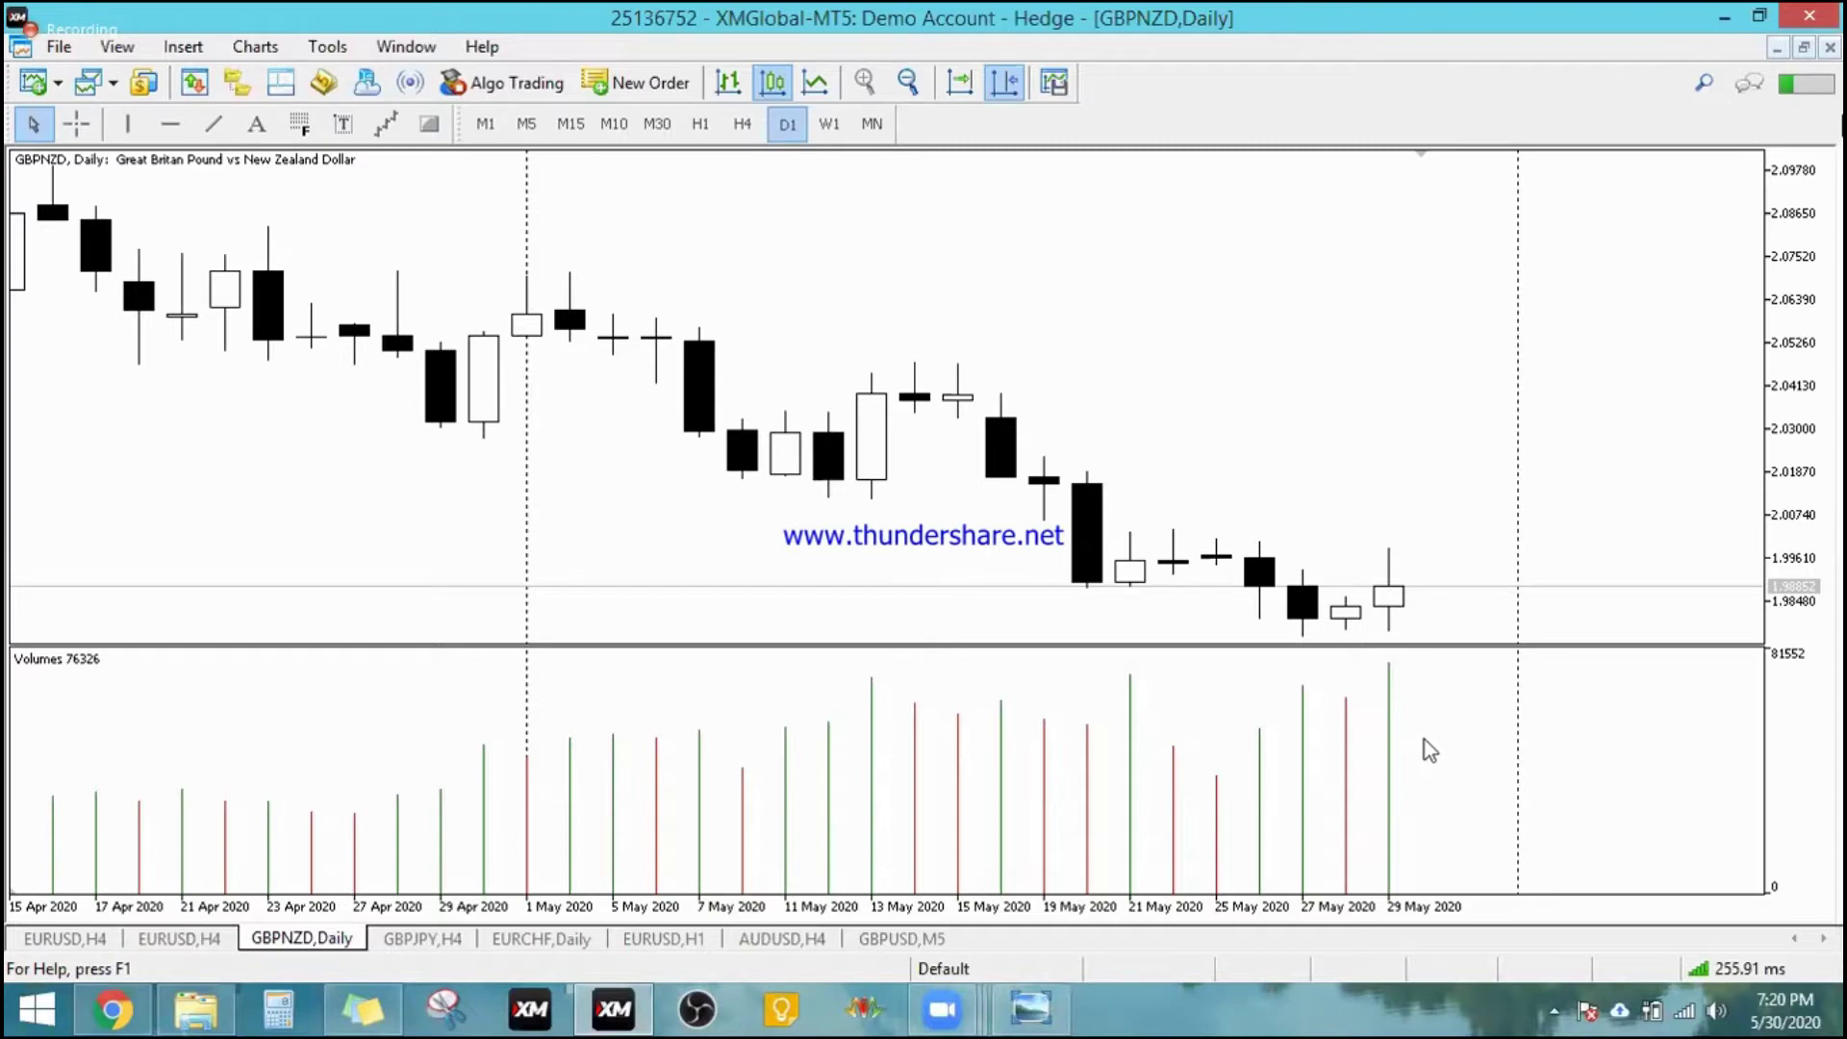
# Step: Reduce the height of the Volumes pane to give the price chart more room
pyautogui.moveTo(1385, 726)
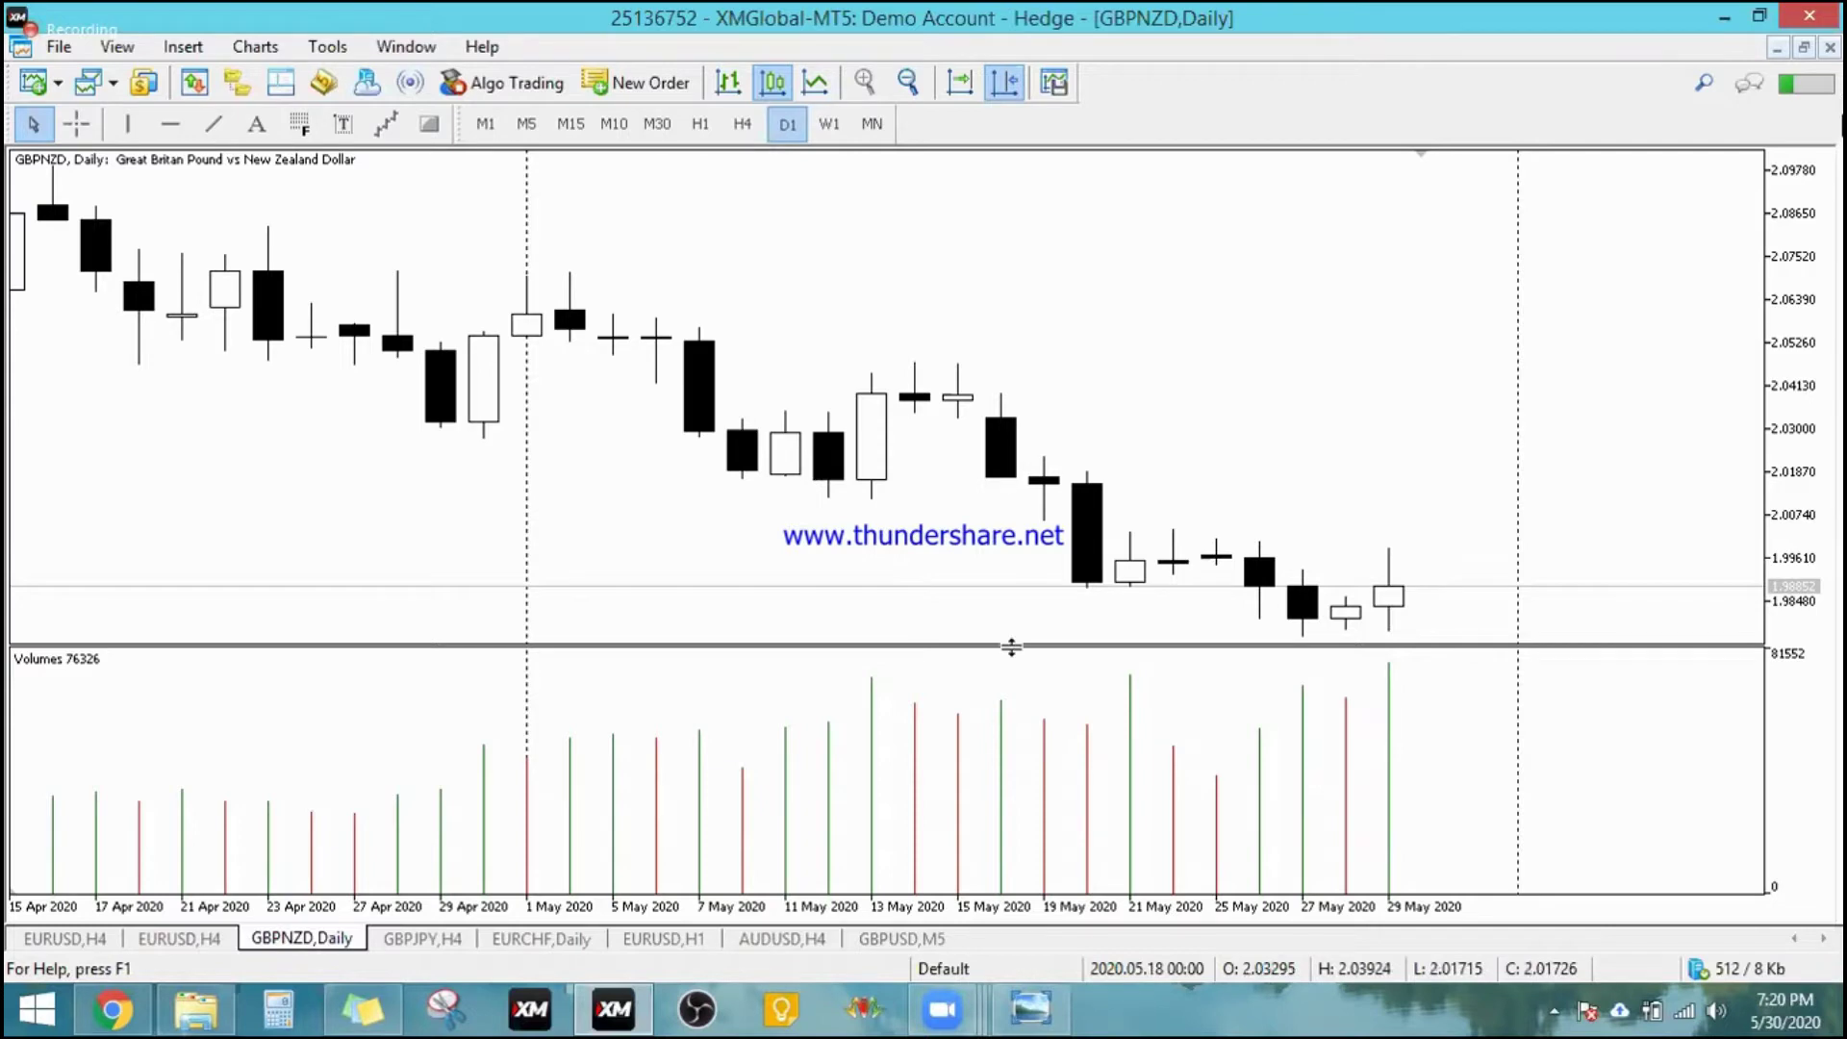
pyautogui.moveTo(1011, 646); pyautogui.dragTo(1013, 718)
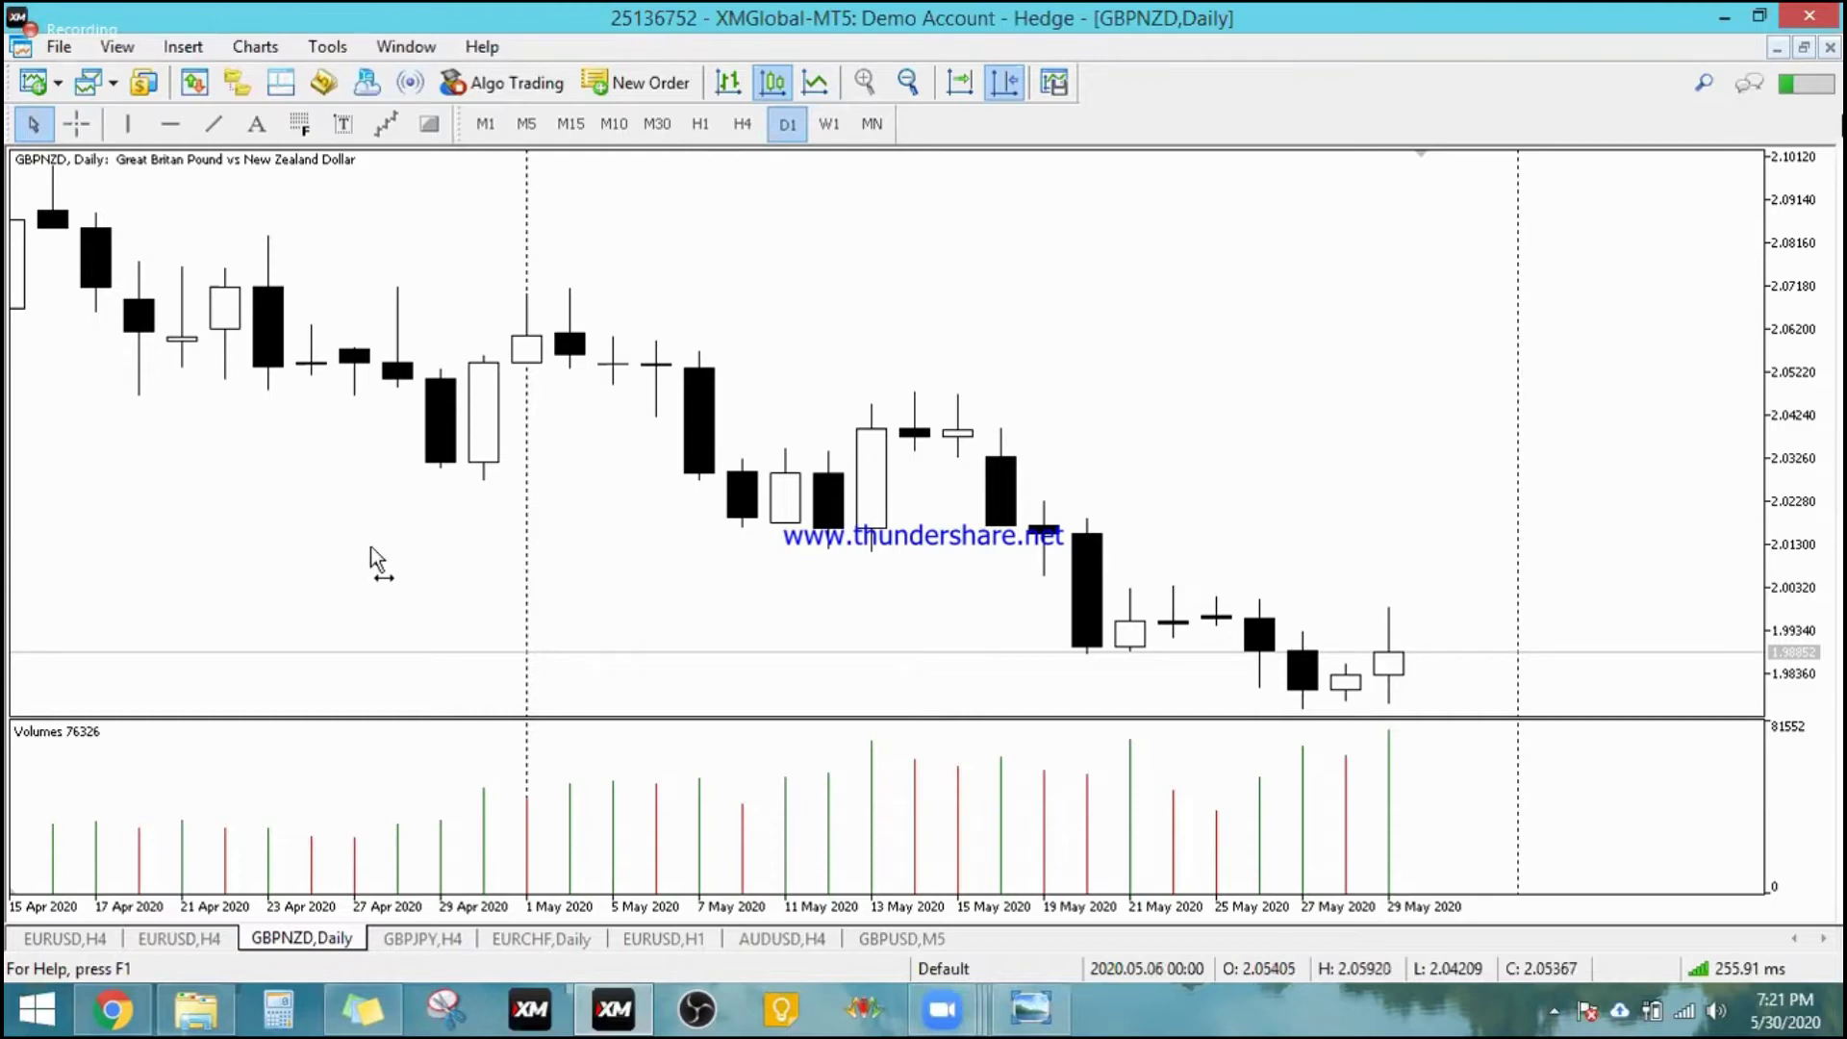
# Step: Review the GBPNZD daily price and volume history back to mid-2019 and return to the latest candles
pyautogui.scroll(5, 461, 541)
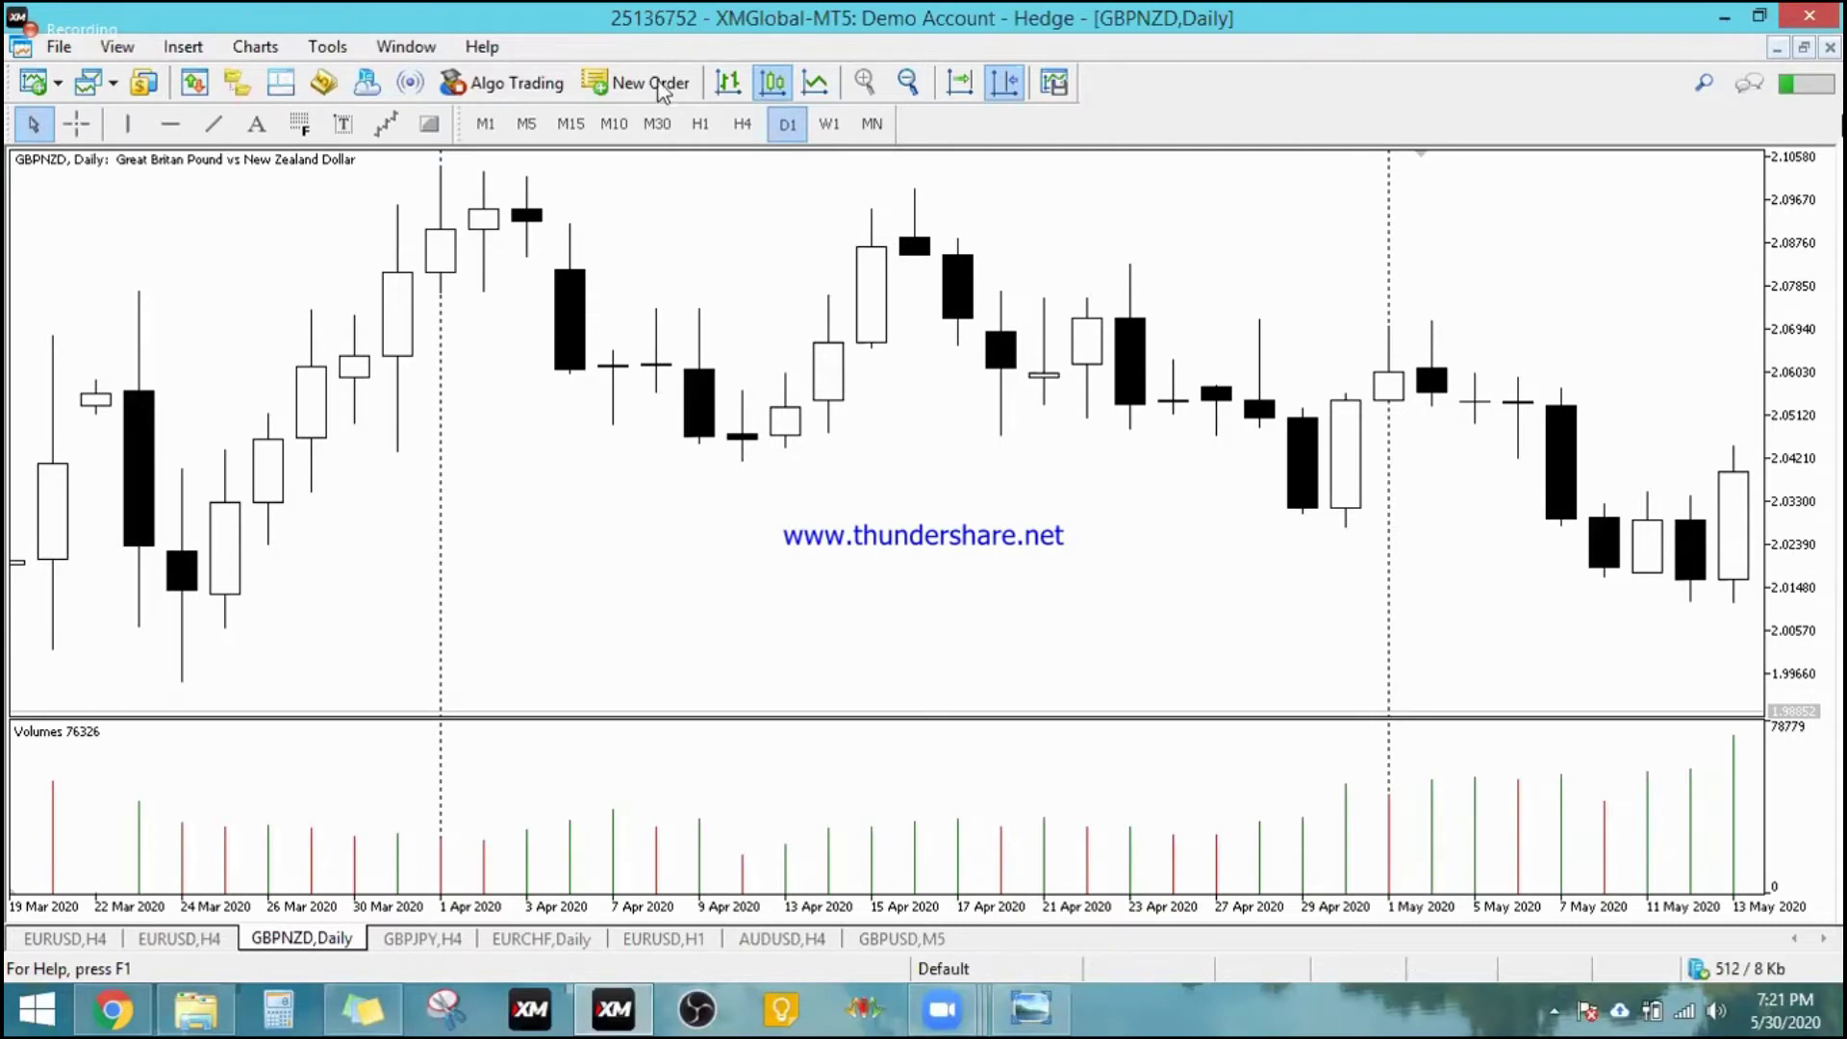
pyautogui.click(915, 90)
pyautogui.click(916, 88)
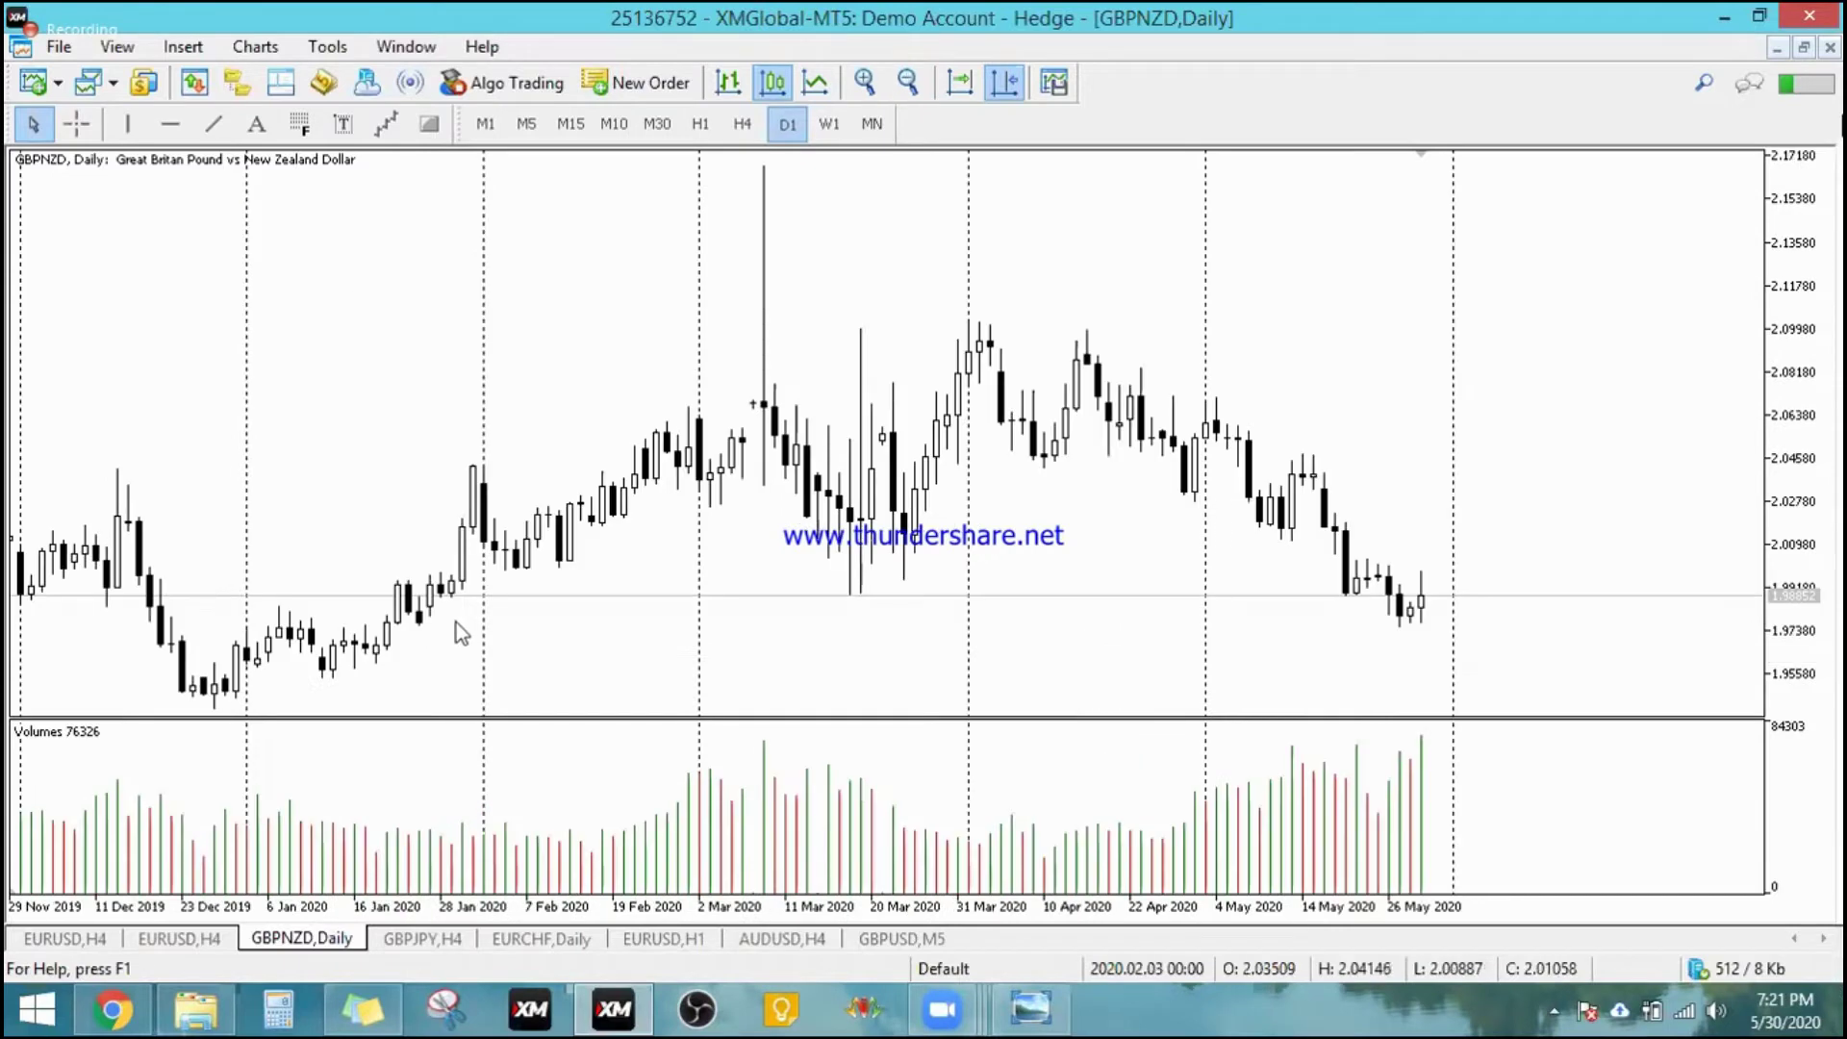
pyautogui.scroll(-3, 597, 606)
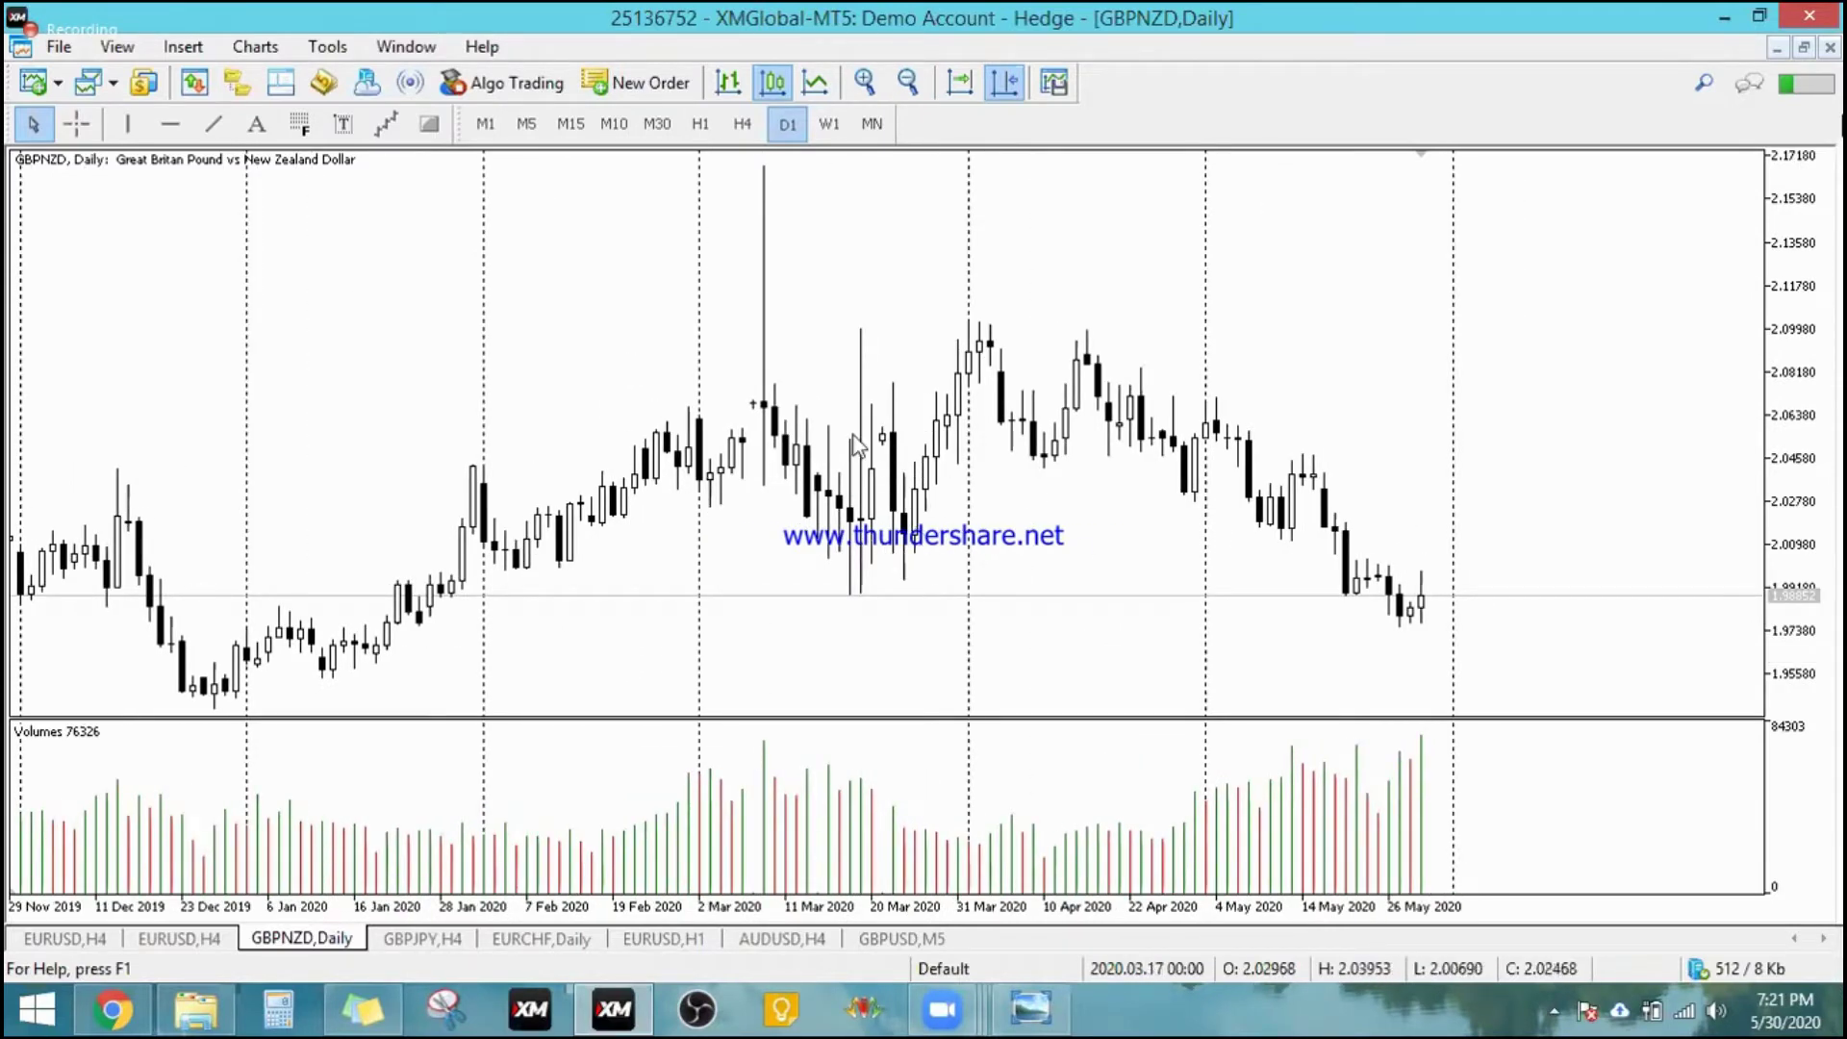
pyautogui.scroll(10, 856, 445)
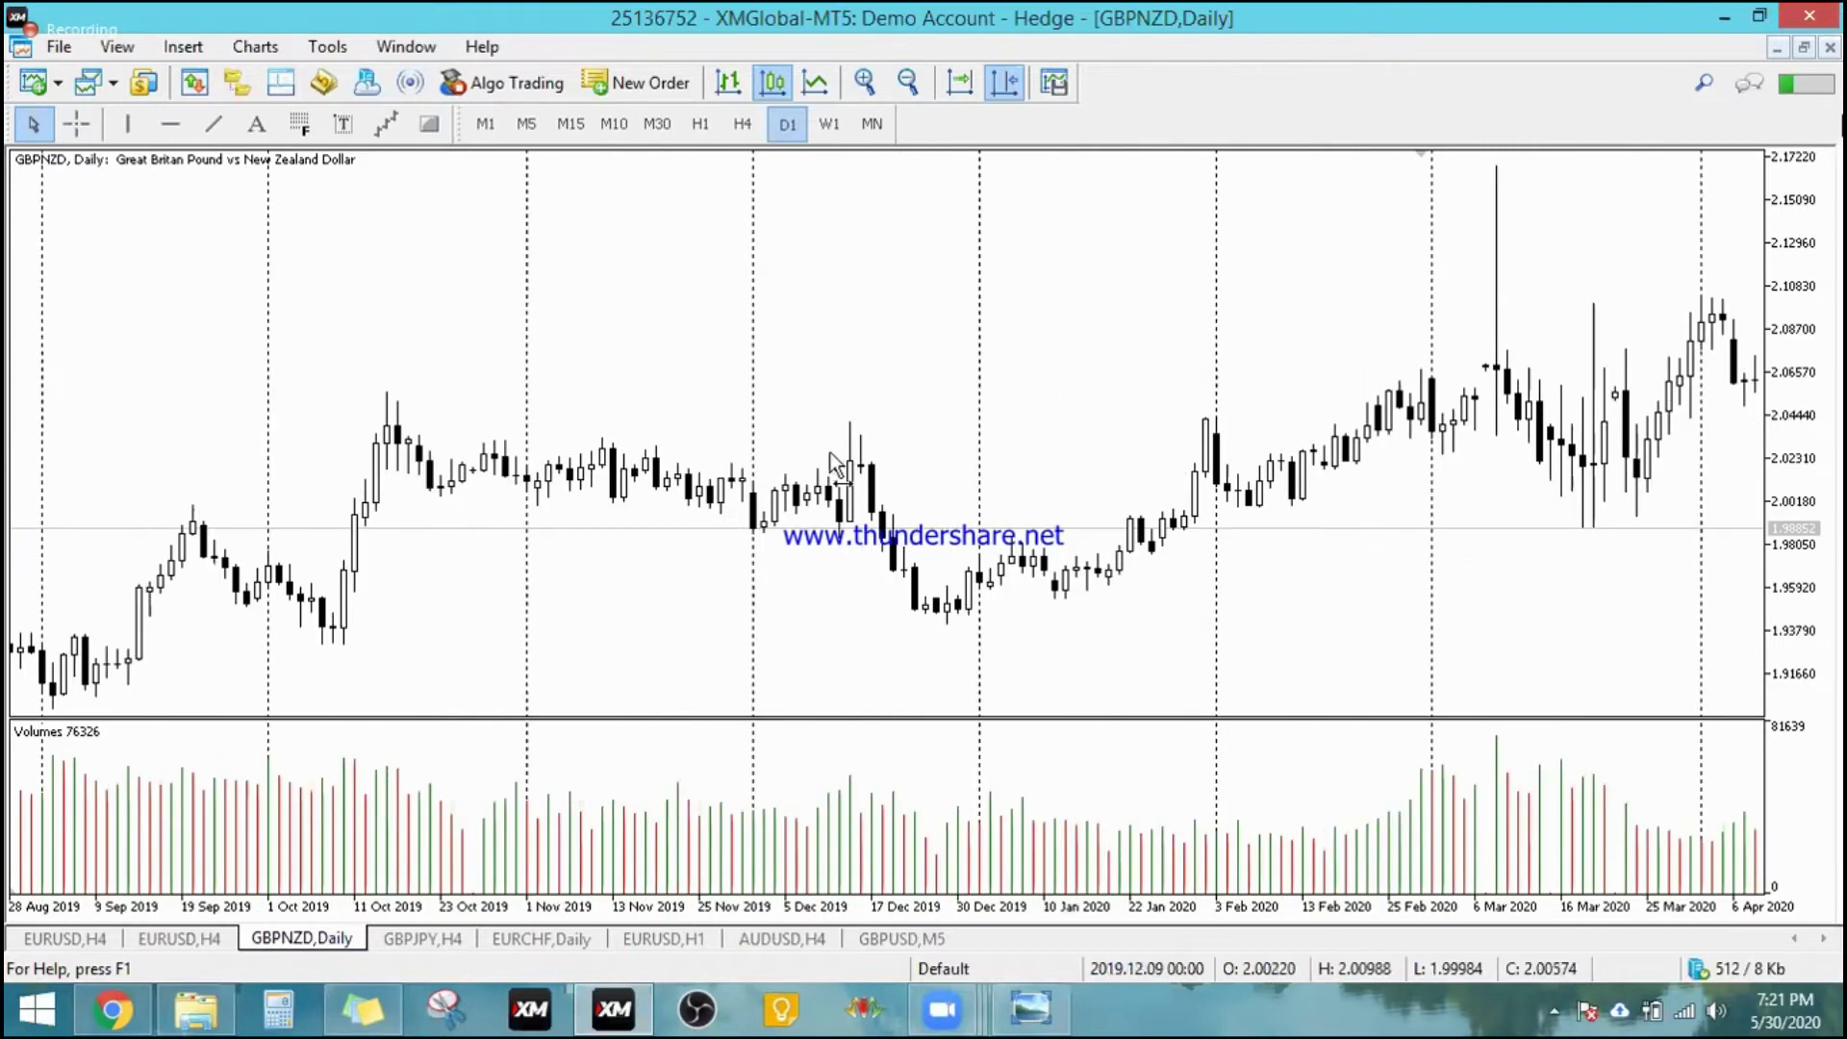
pyautogui.scroll(5, 829, 452)
pyautogui.scroll(-5, 833, 418)
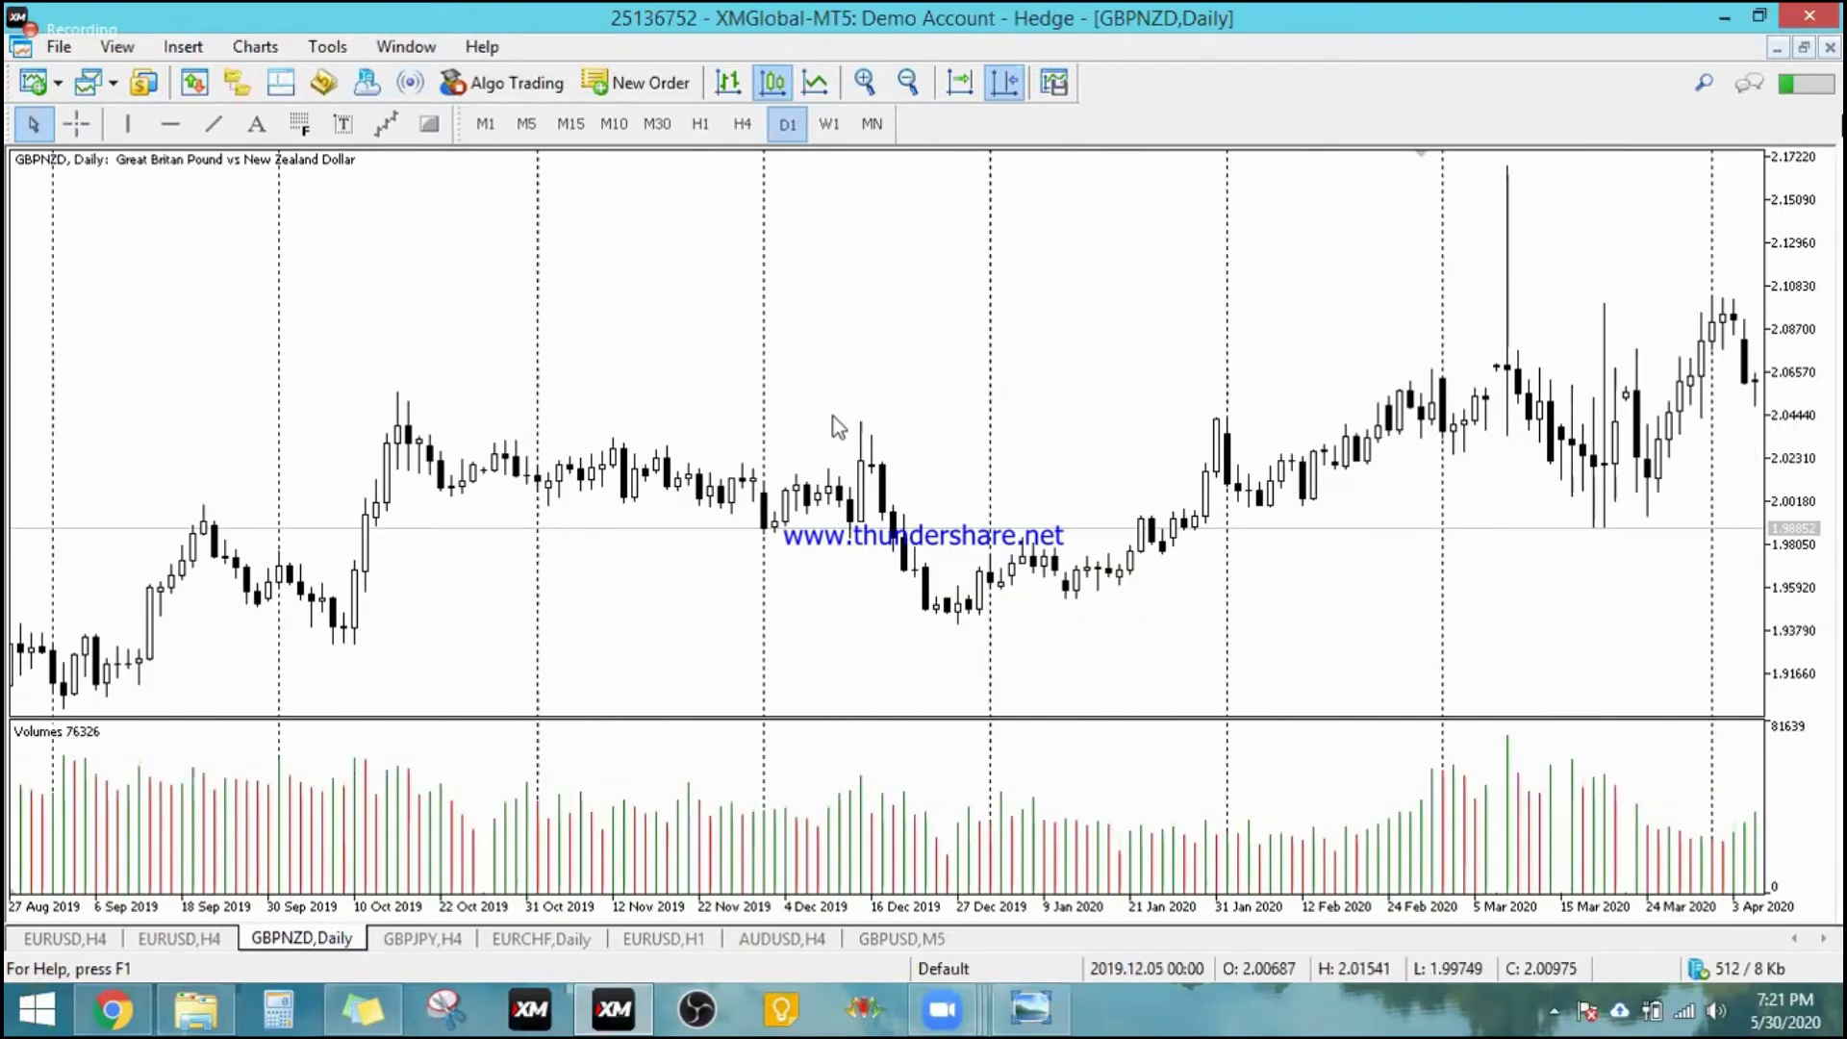
pyautogui.scroll(10, 833, 423)
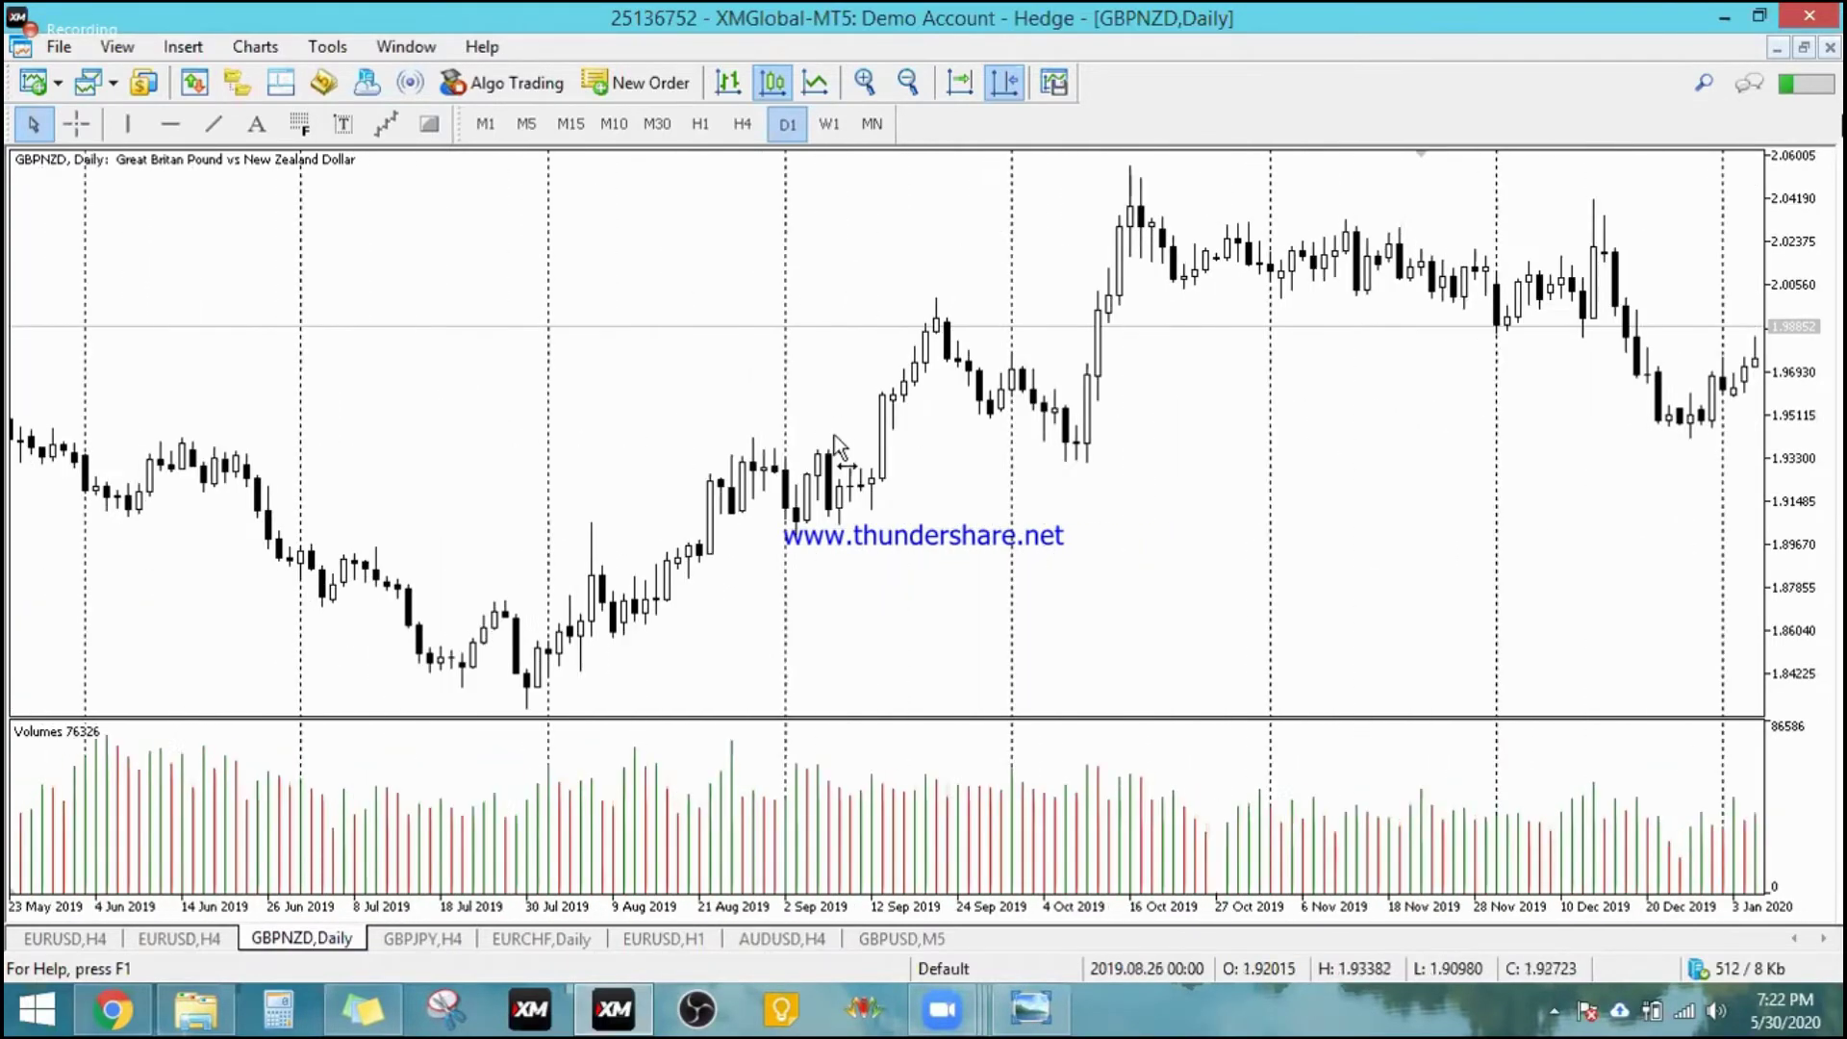
pyautogui.scroll(5, 808, 433)
pyautogui.scroll(-6, 765, 437)
pyautogui.scroll(-5, 865, 462)
pyautogui.scroll(2, 587, 438)
pyautogui.scroll(-7, 443, 404)
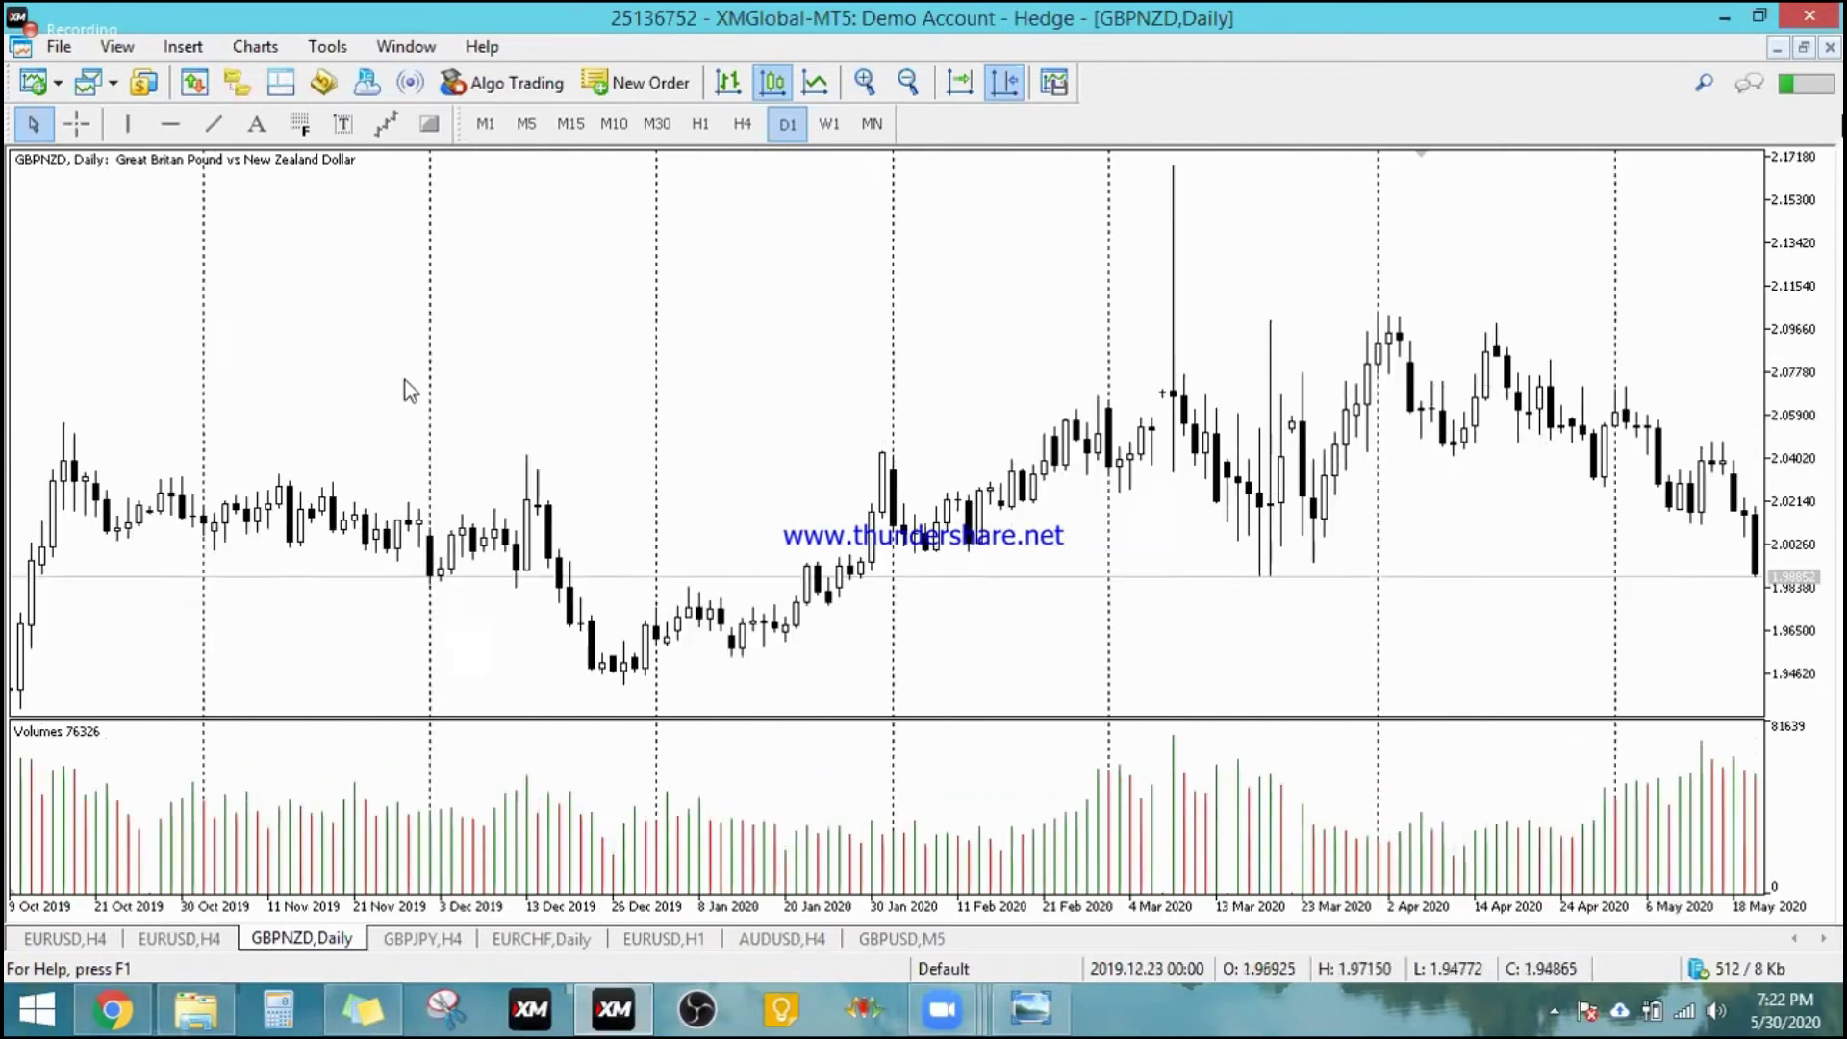
pyautogui.scroll(-8, 406, 379)
# Step: Switch the GBPNZD chart to the H1 timeframe and show its latest candles enlarged
pyautogui.click(702, 125)
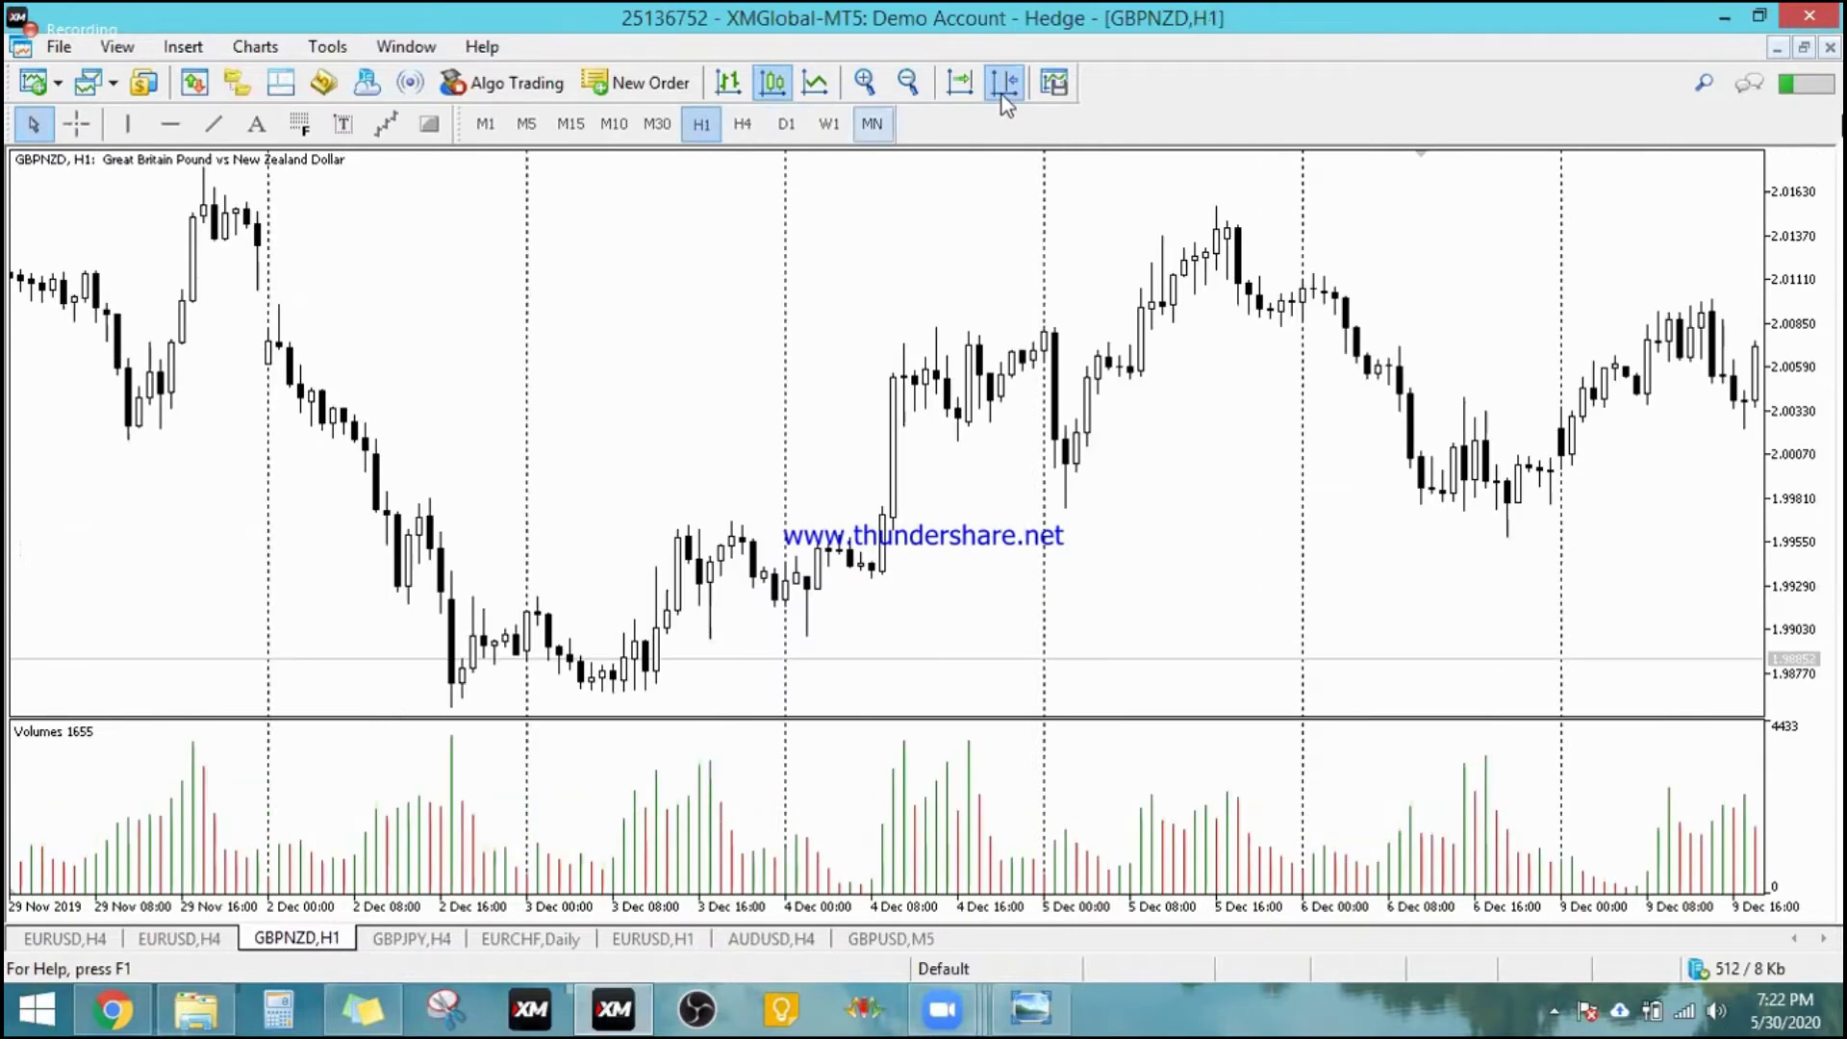
pyautogui.click(1003, 92)
pyautogui.scroll(-3, 637, 450)
pyautogui.click(864, 82)
pyautogui.scroll(-1, 939, 464)
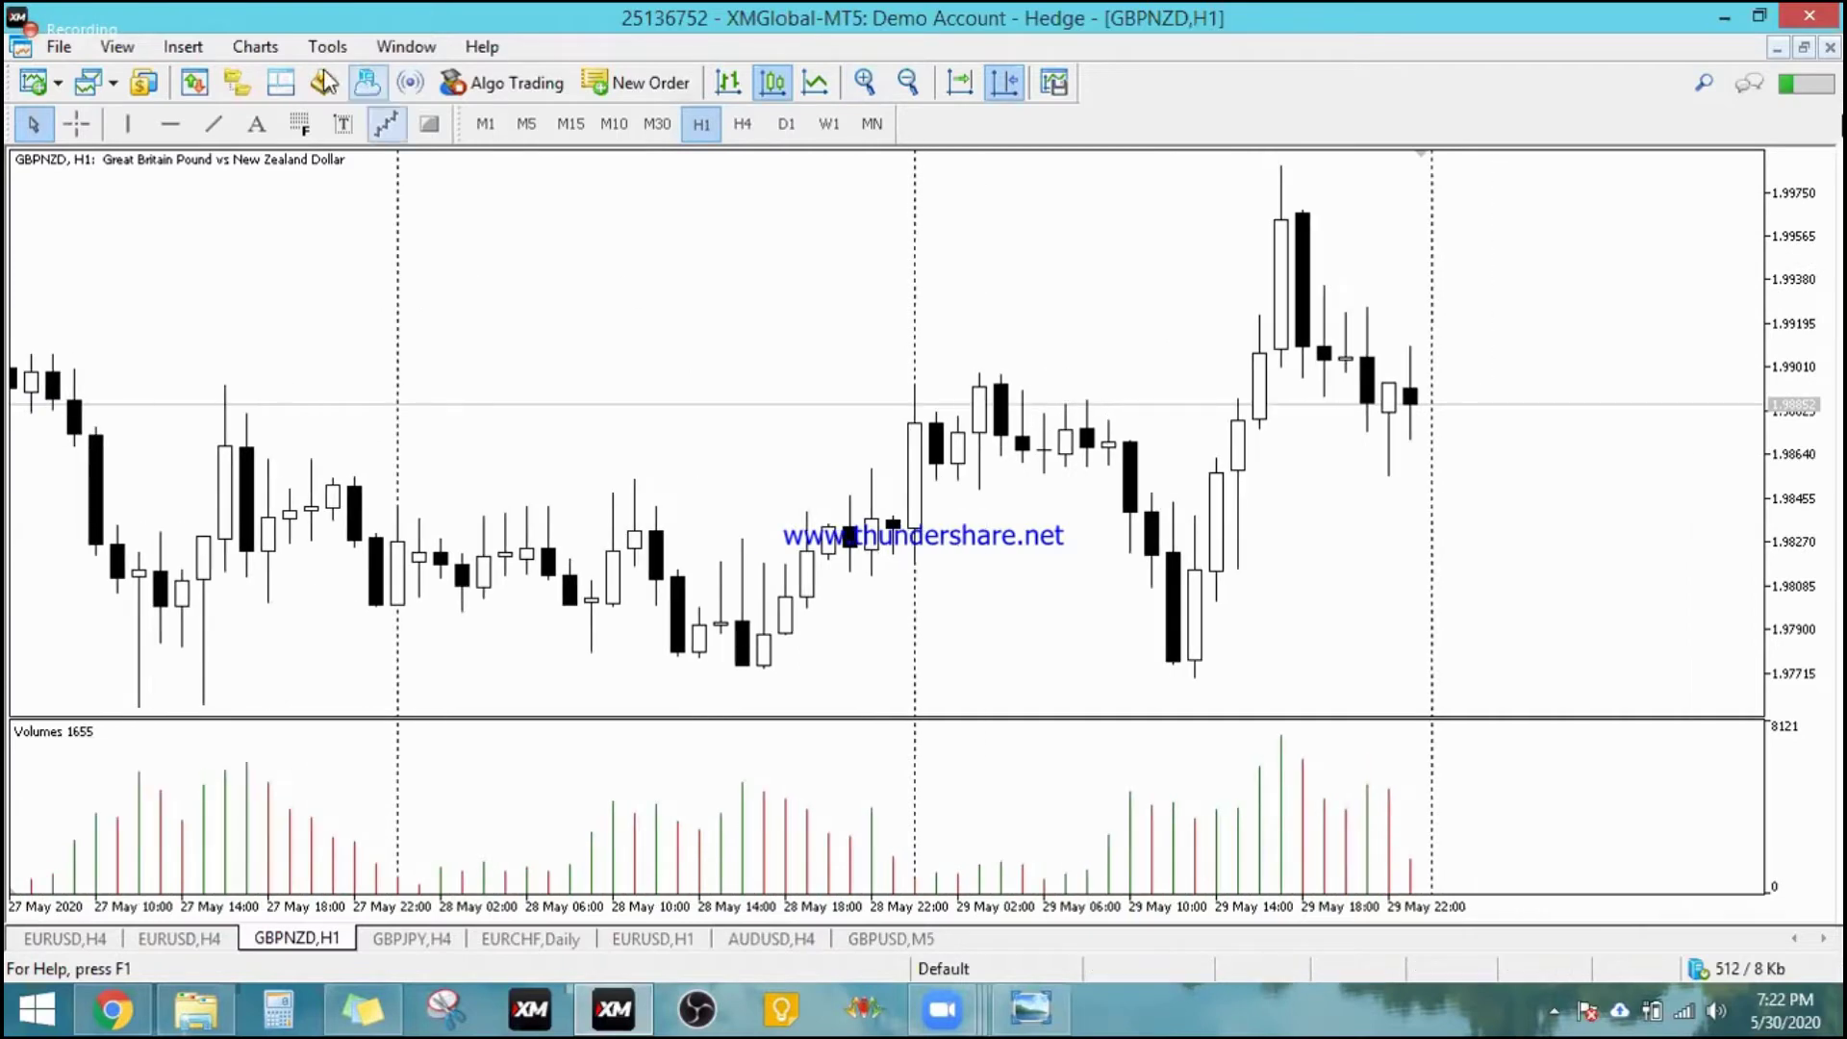
# Step: Draw a rectangle around the sideways H1 candles from about 01:00 to 09:00 on 29 May and check the volumes beneath it
pyautogui.click(429, 123)
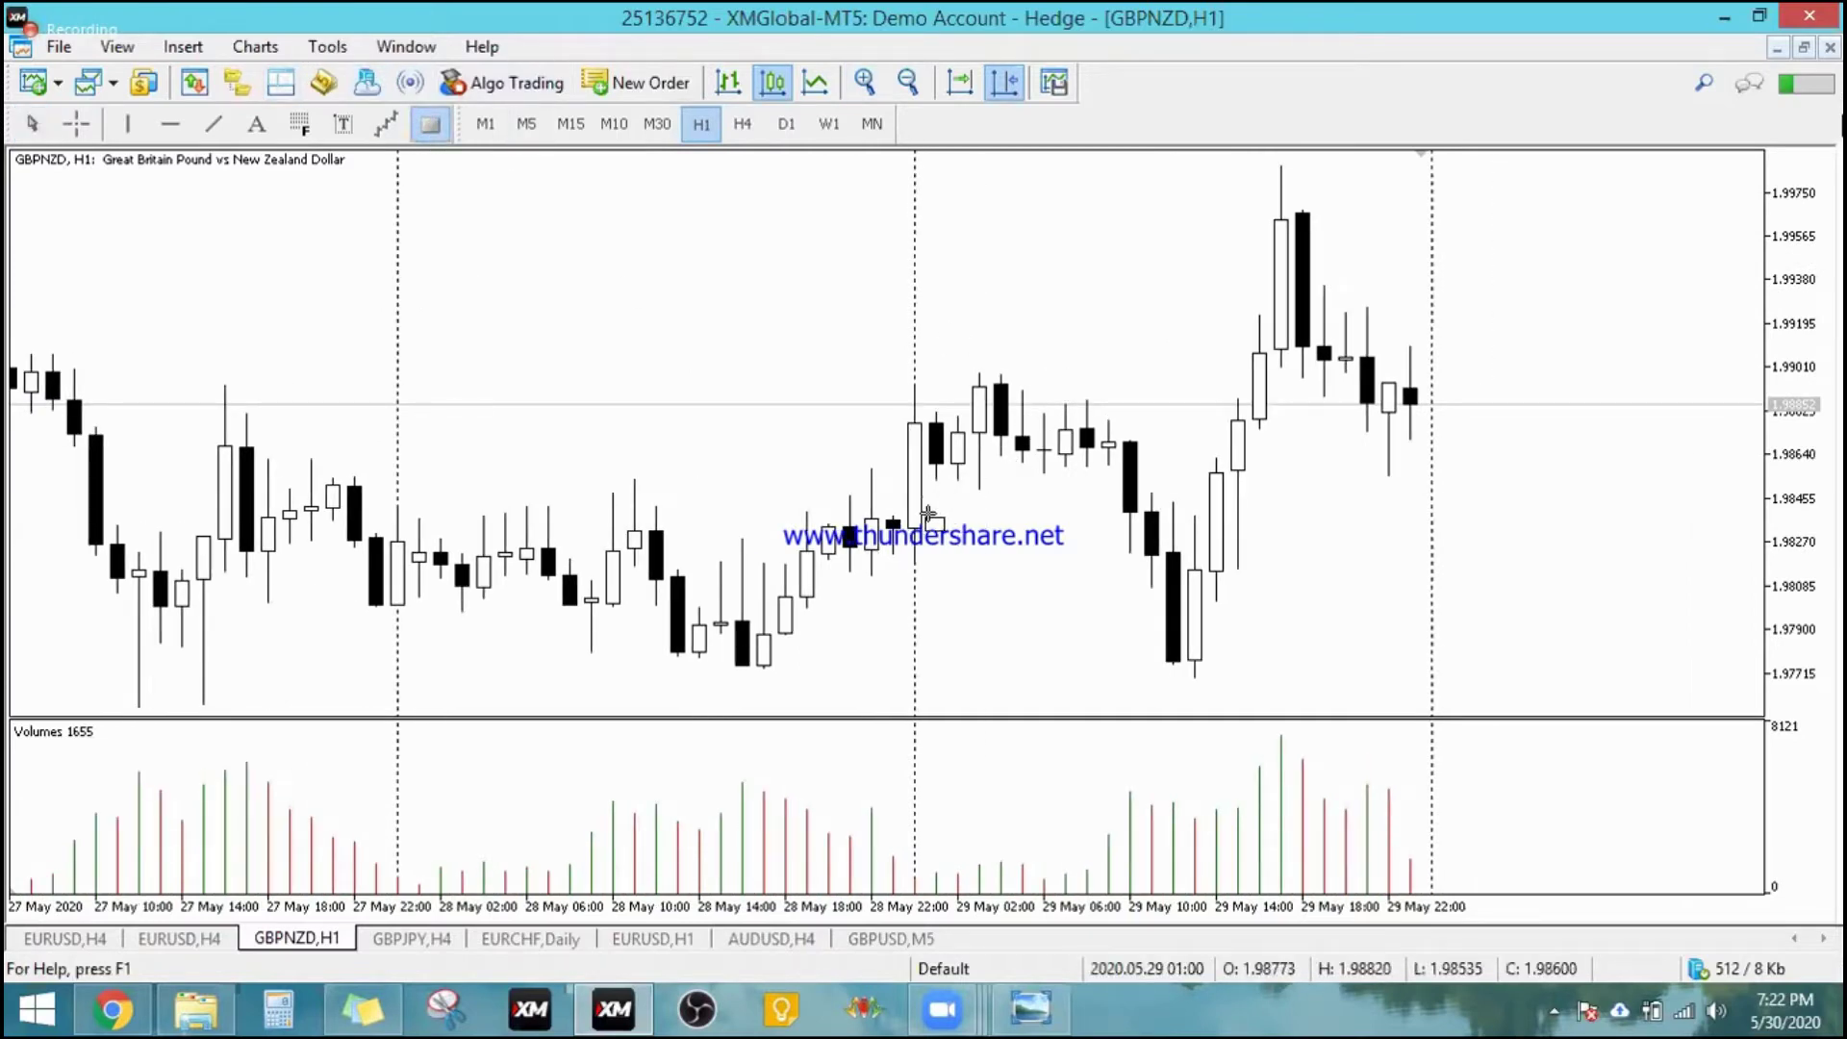
pyautogui.moveTo(928, 488)
pyautogui.mouseDown()
pyautogui.moveTo(1034, 378)
pyautogui.moveTo(1164, 380)
pyautogui.mouseUp()
pyautogui.click(77, 123)
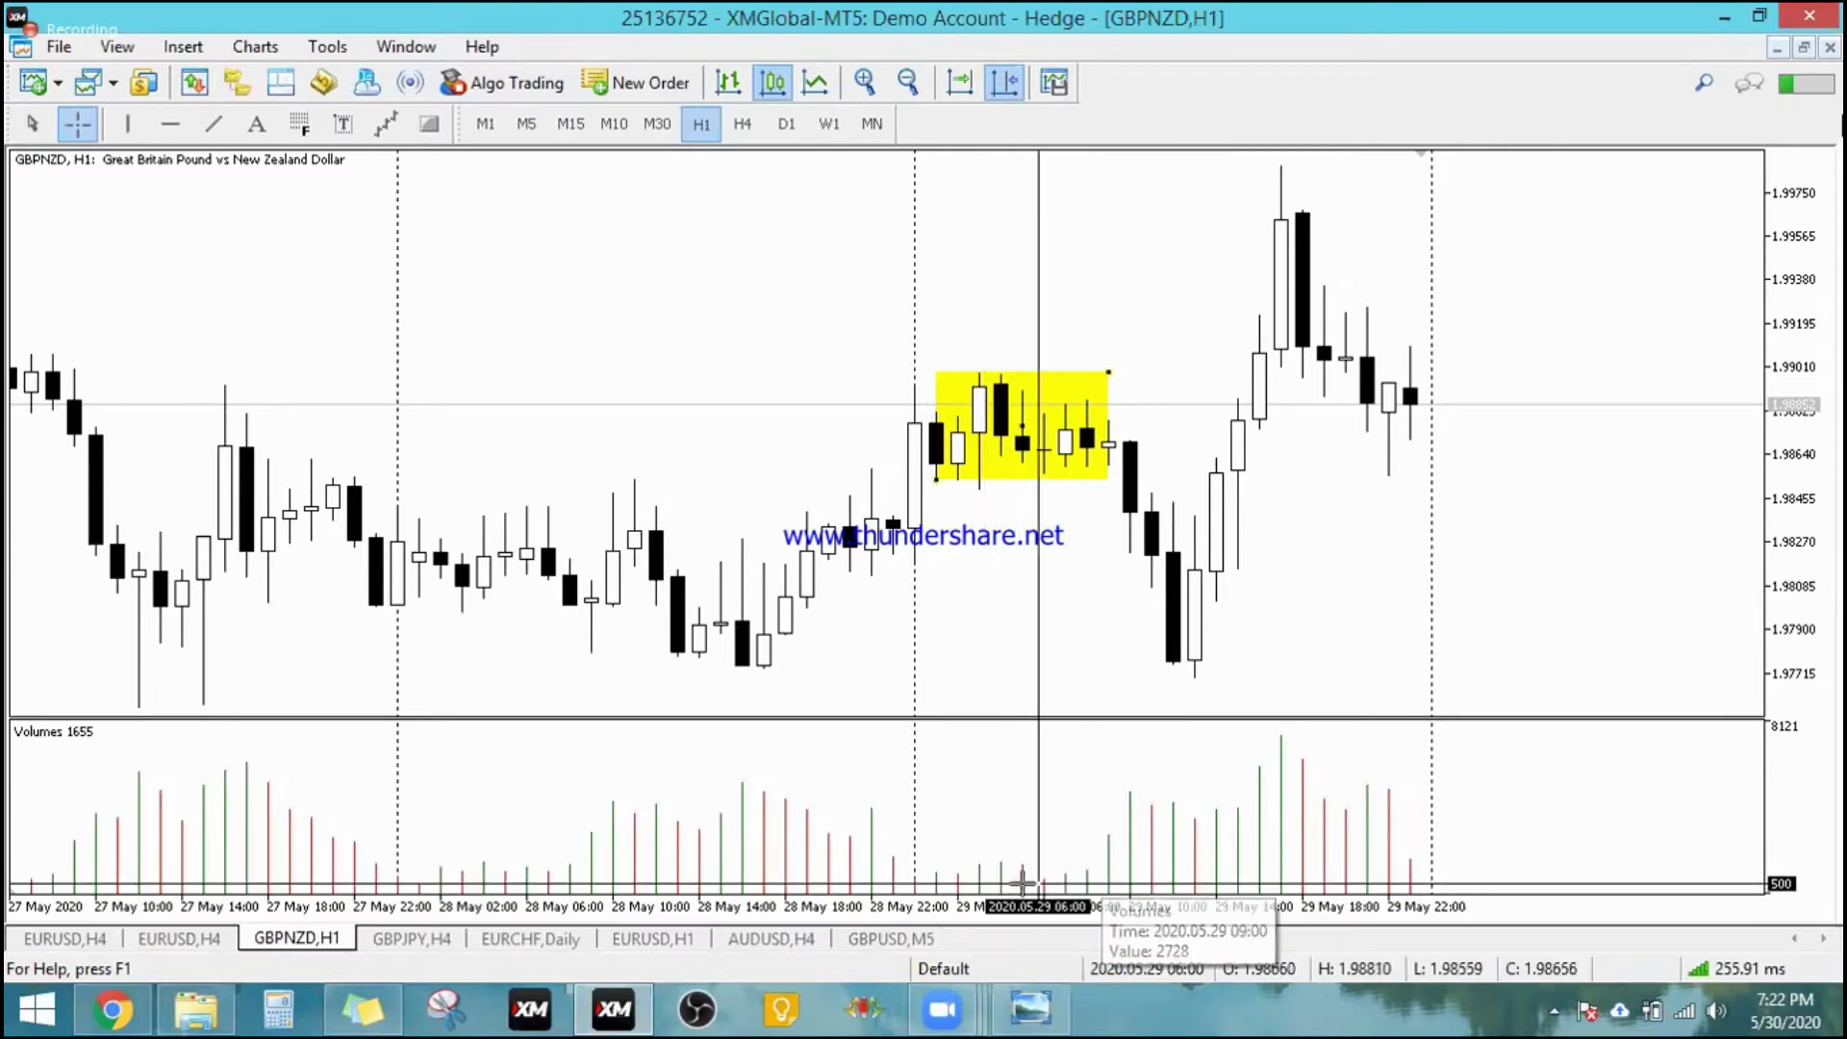
pyautogui.click(1157, 431)
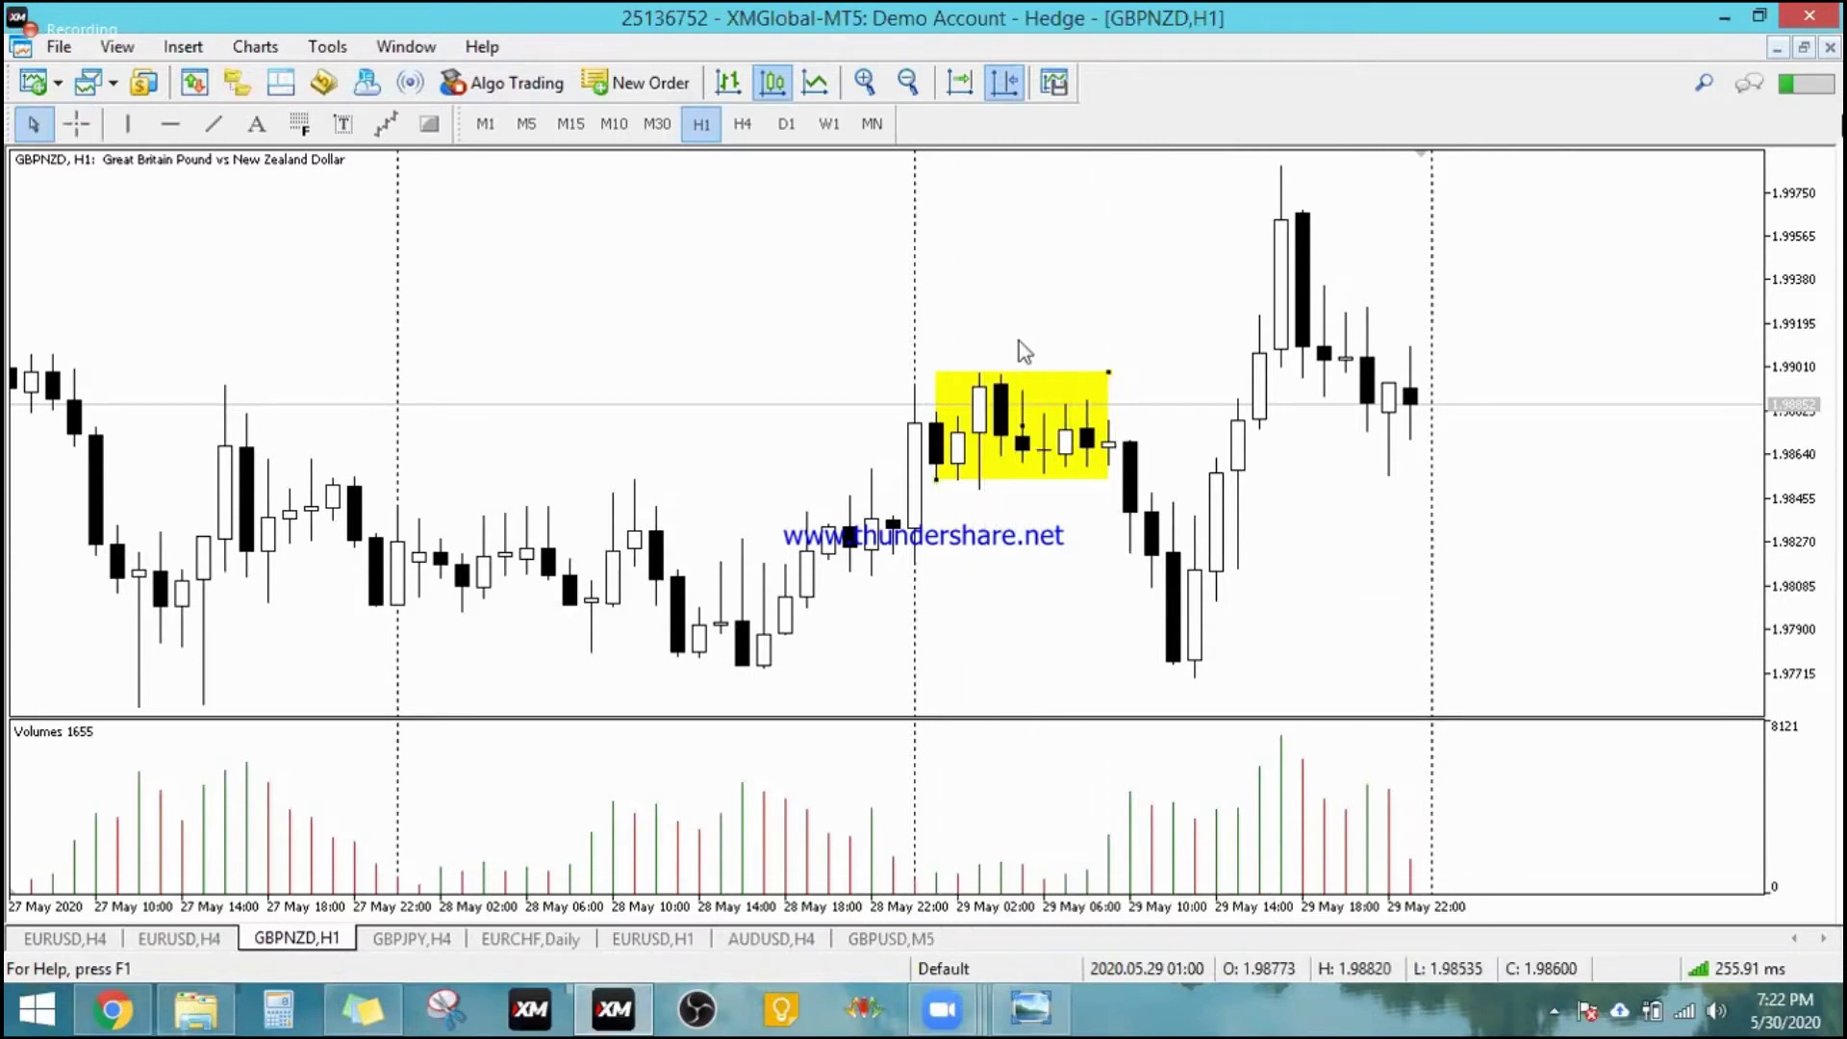
# Step: Draw a narrow rectangle over the 10:00 breakdown candle on 29 May and extend the first rectangle to about 11:00
pyautogui.click(430, 123)
pyautogui.moveTo(1128, 435)
pyautogui.mouseDown()
pyautogui.moveTo(1187, 560)
pyautogui.moveTo(1131, 554)
pyautogui.mouseUp()
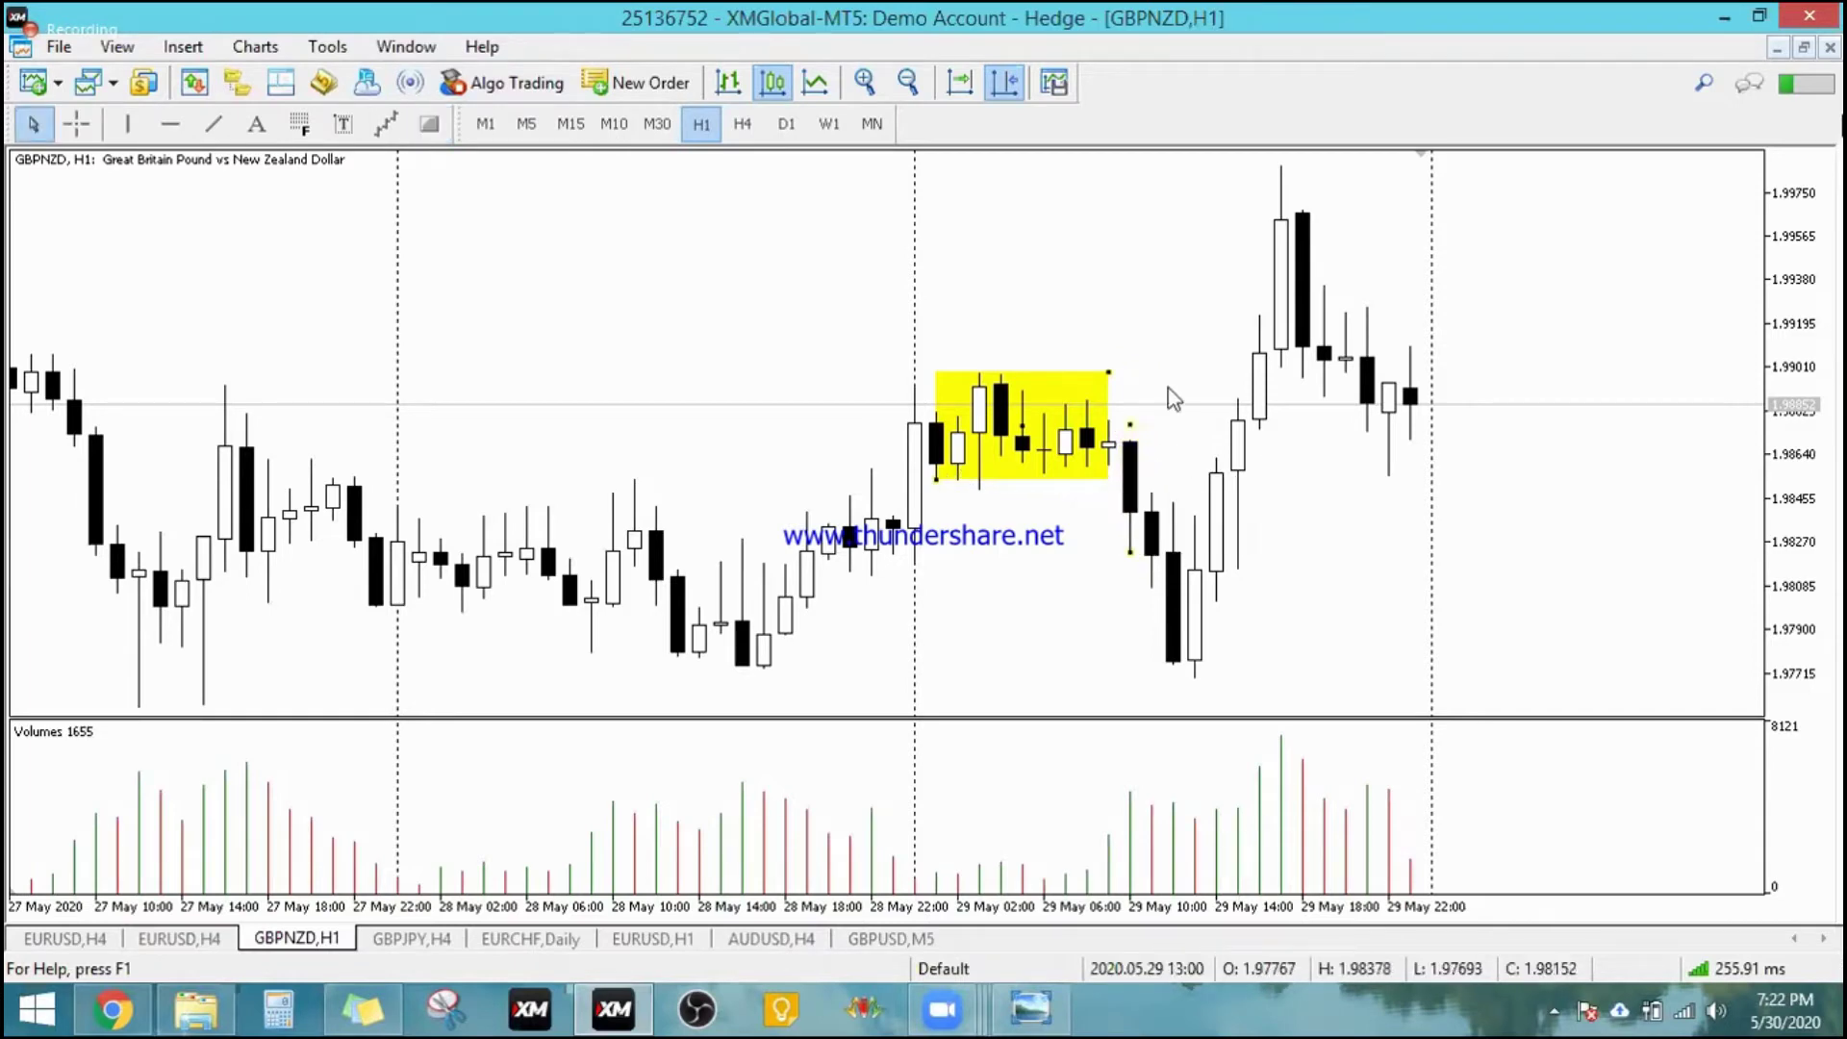
pyautogui.moveTo(1108, 371); pyautogui.dragTo(1151, 369)
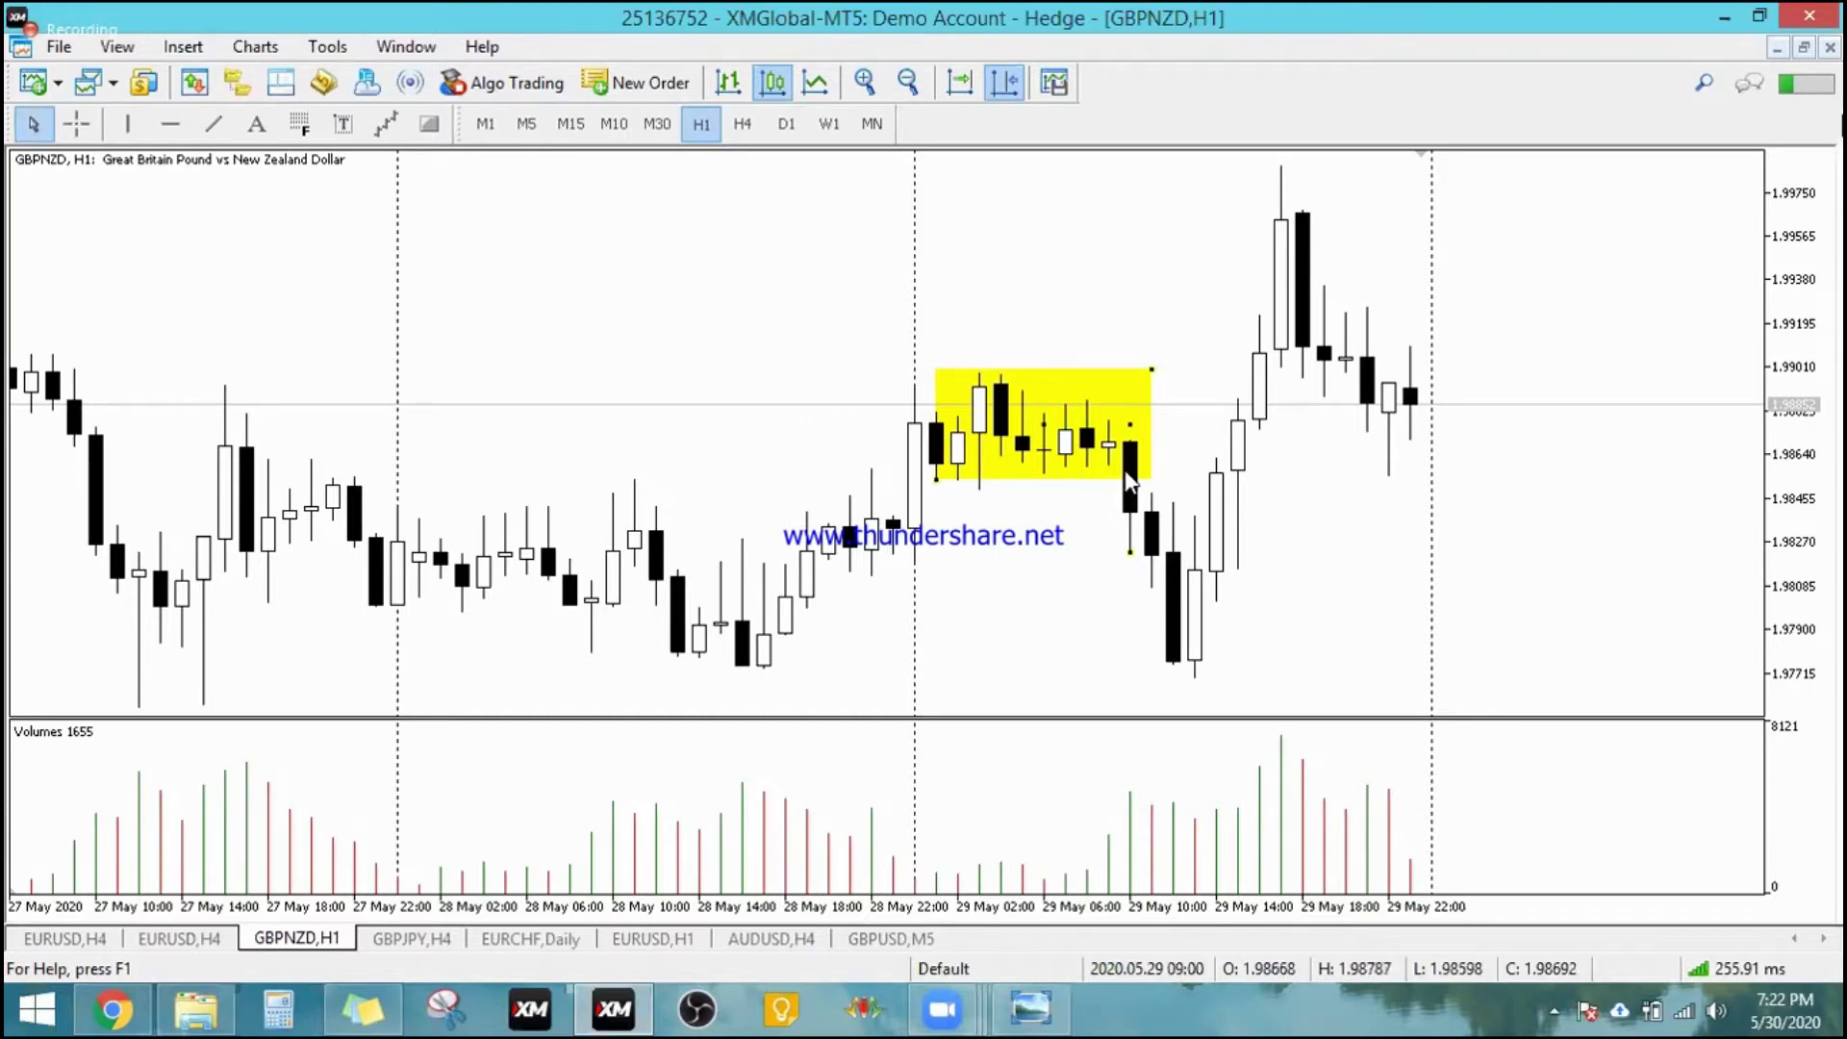
# Step: Examine the volume bars around 10:00 on 29 May and trace the price drop below the sideways range
pyautogui.click(76, 123)
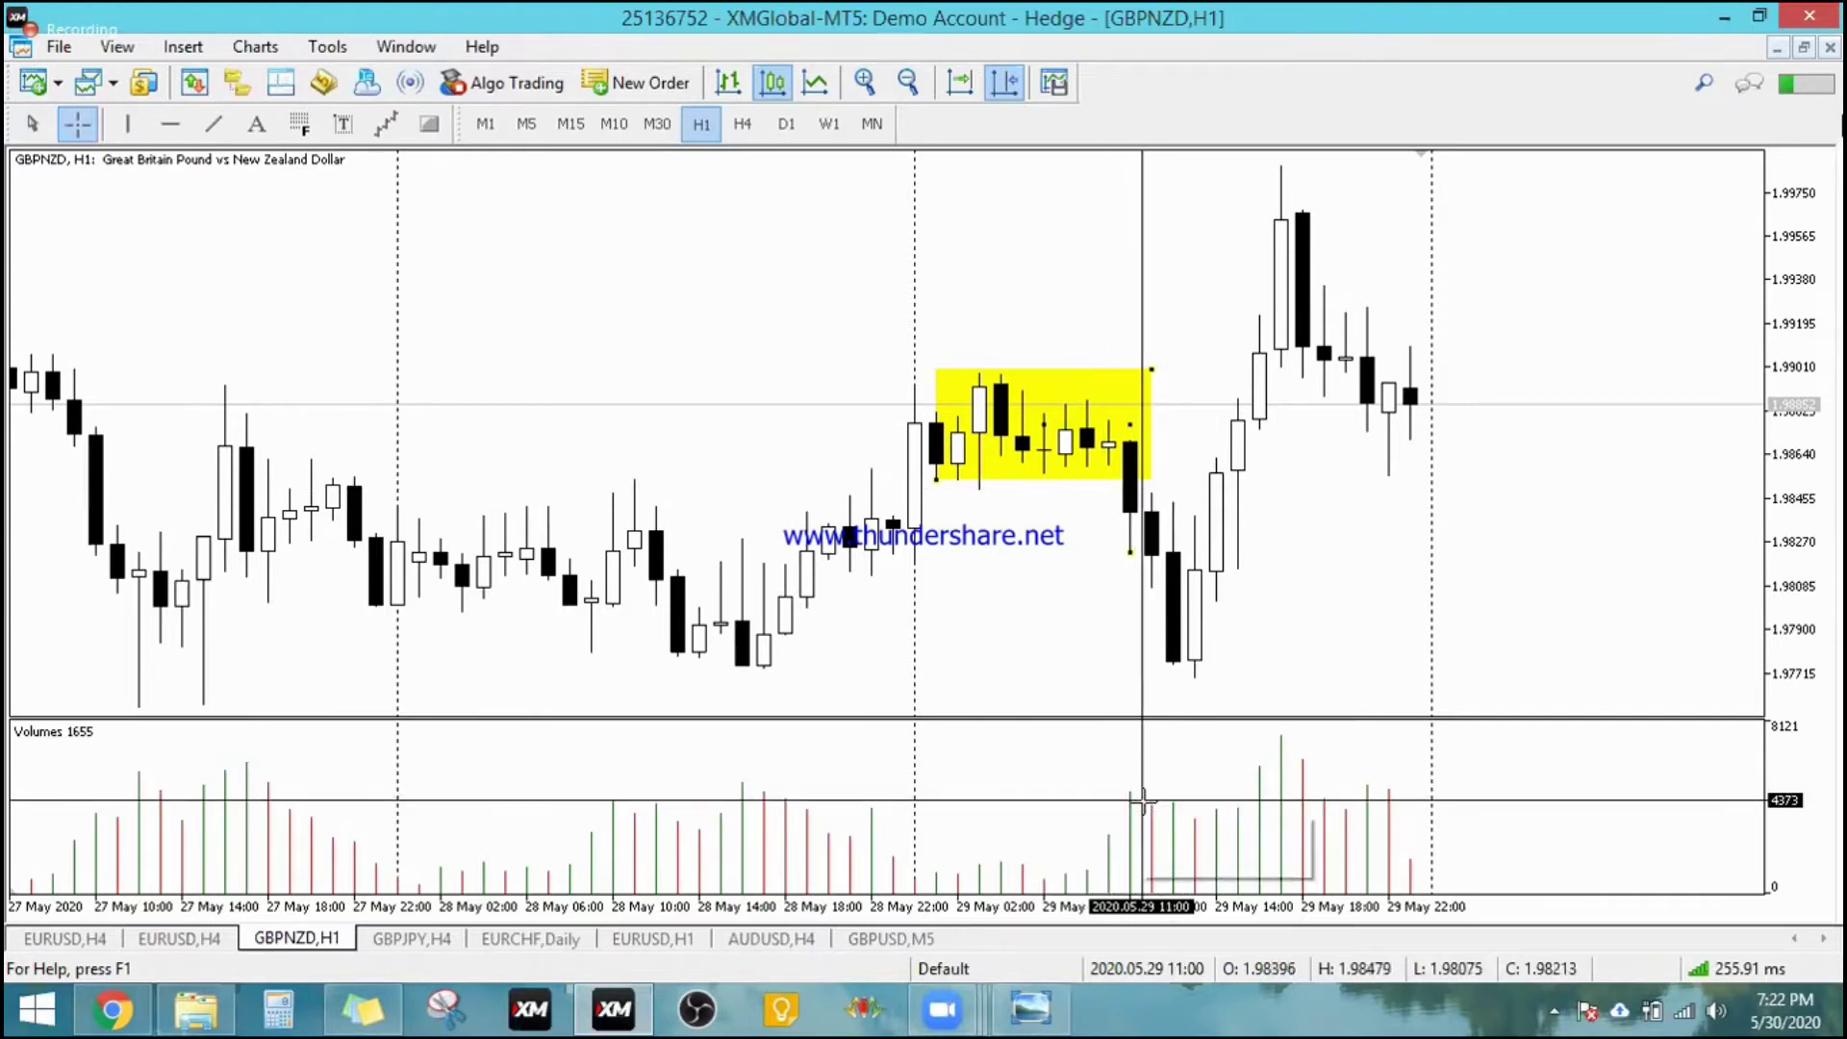
pyautogui.press('Escape')
pyautogui.moveTo(1131, 808)
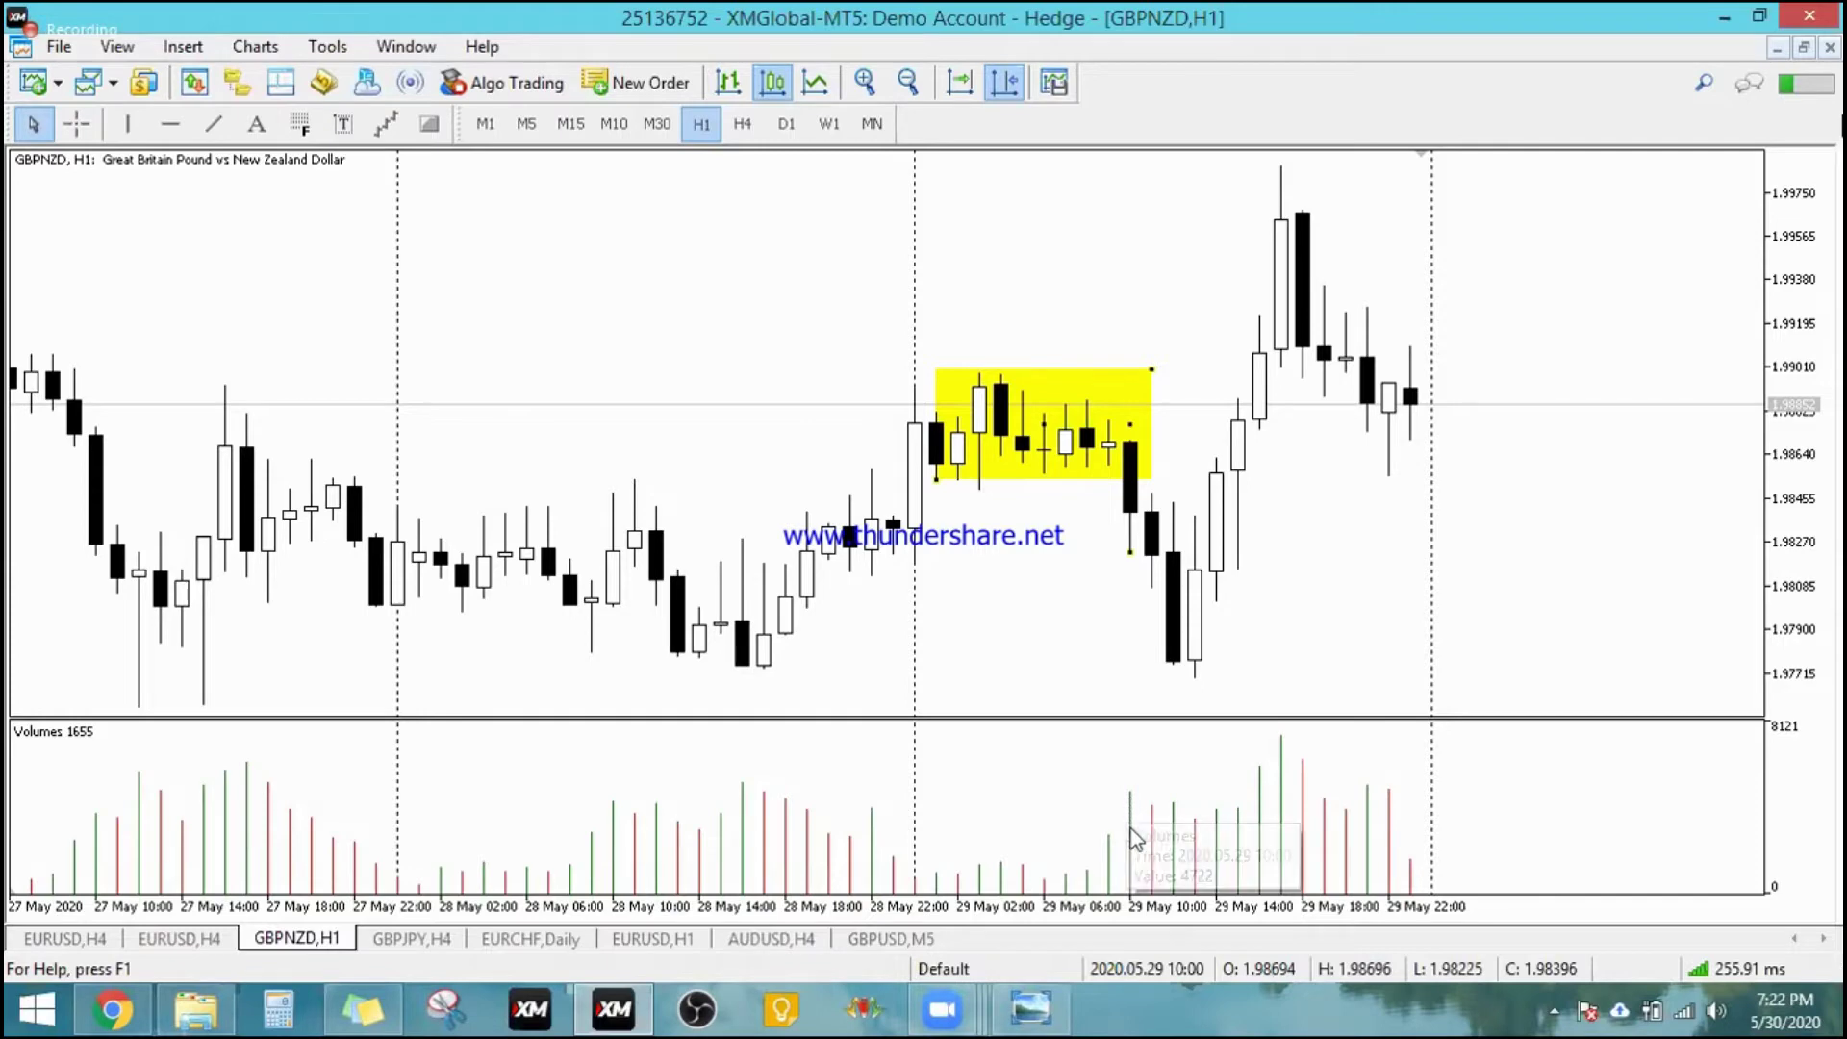
pyautogui.moveTo(1110, 856)
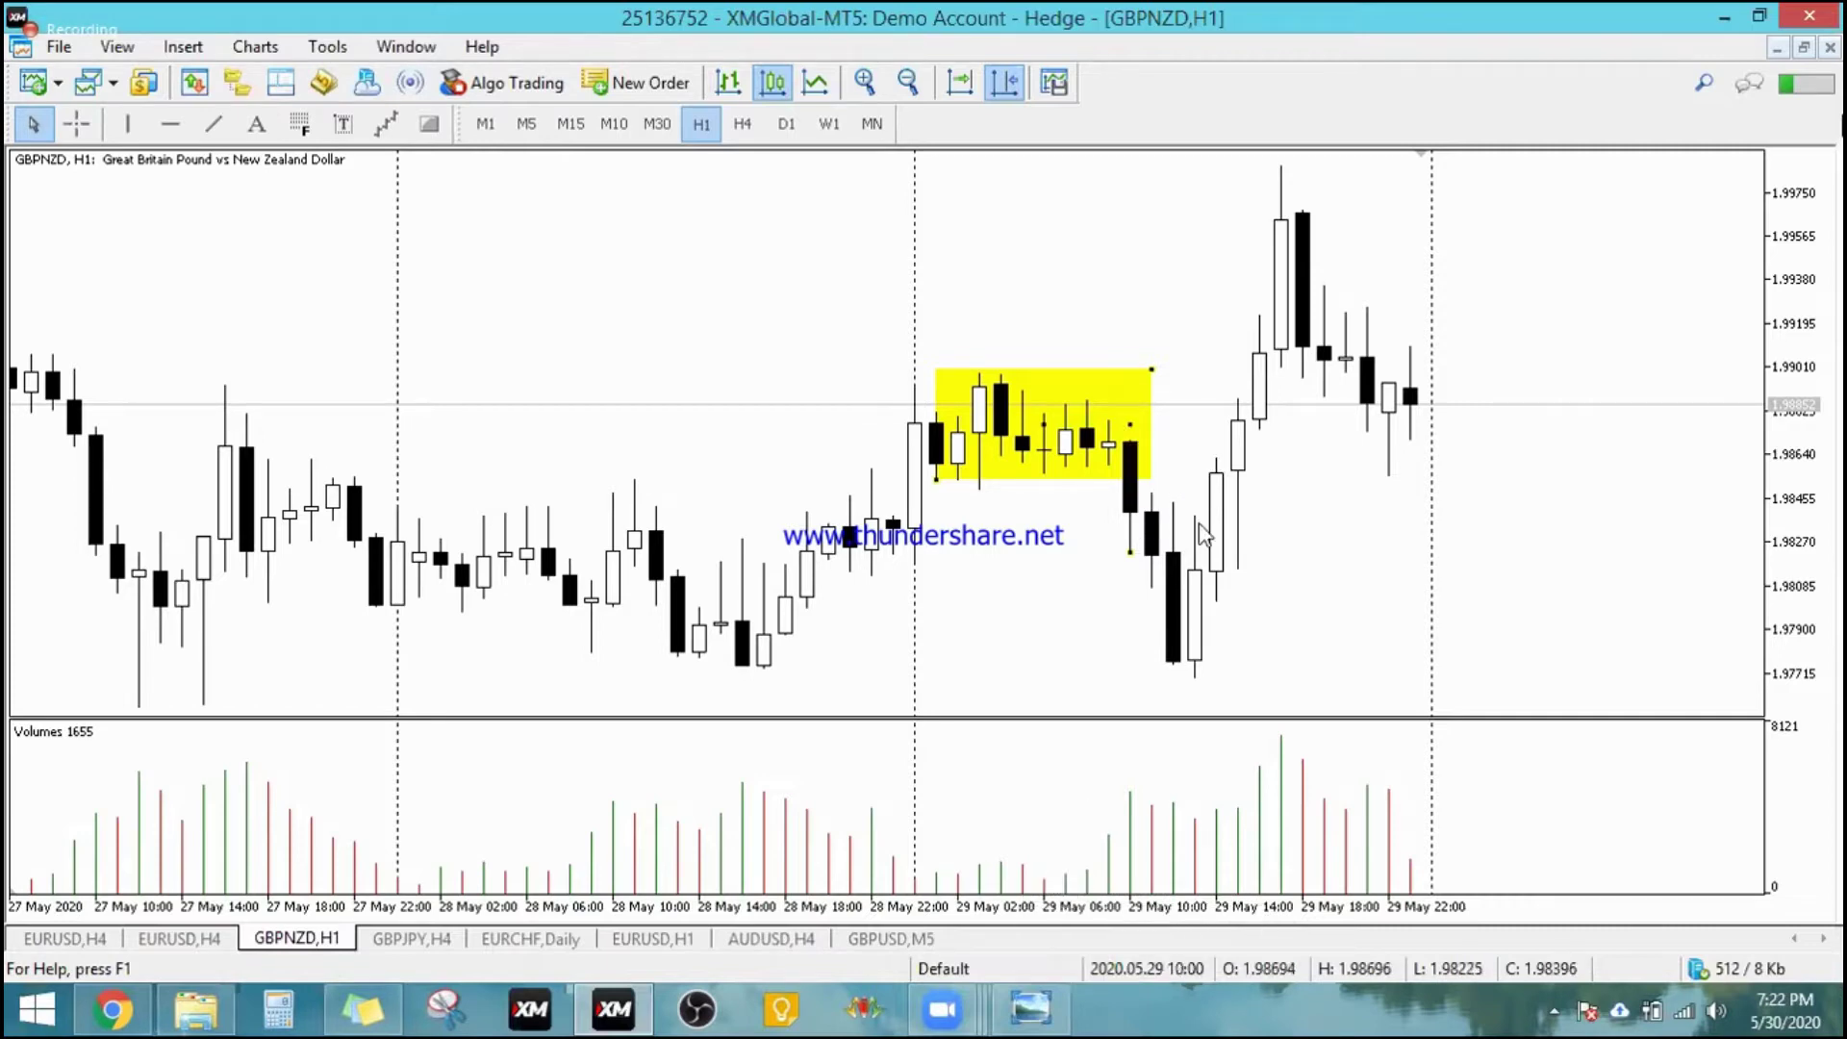
pyautogui.click(76, 123)
pyautogui.moveTo(1144, 508); pyautogui.dragTo(1194, 677)
# Step: Delete both rectangles from the 29 May candles
pyautogui.rightClick(1041, 423)
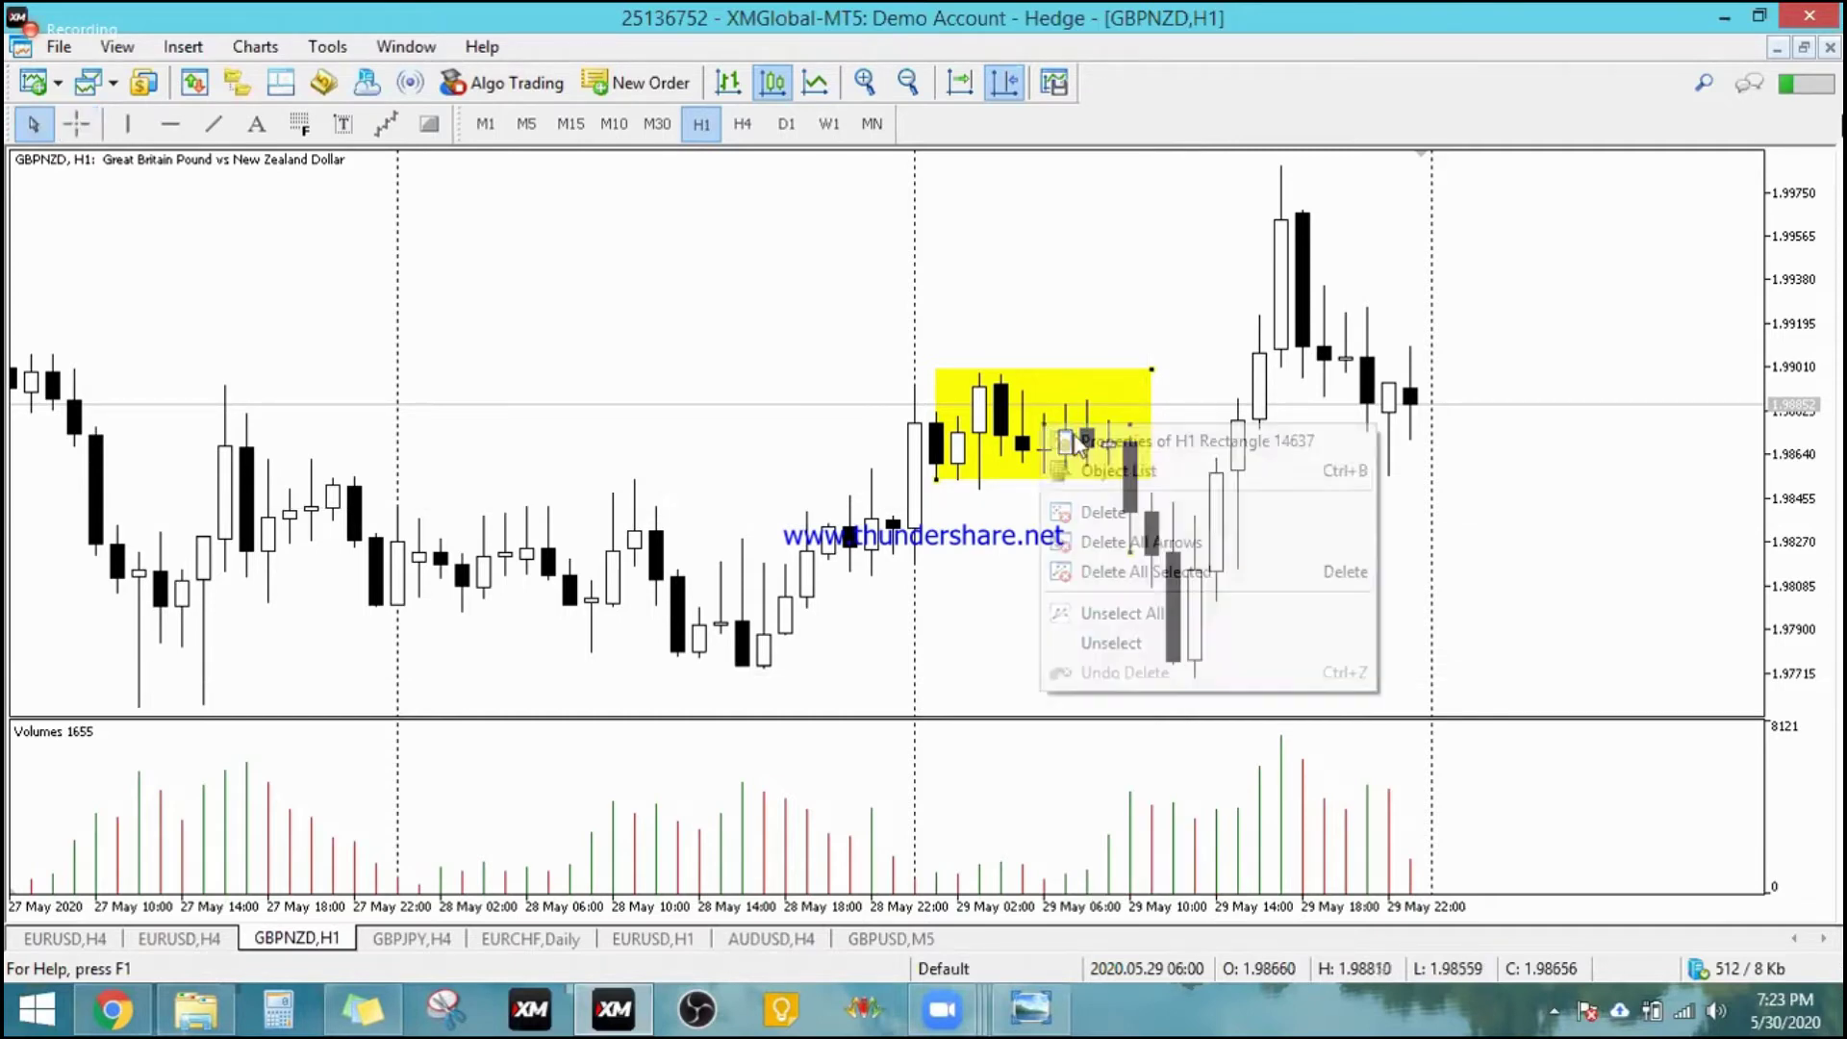
pyautogui.click(1179, 524)
pyautogui.rightClick(1129, 423)
pyautogui.click(1214, 517)
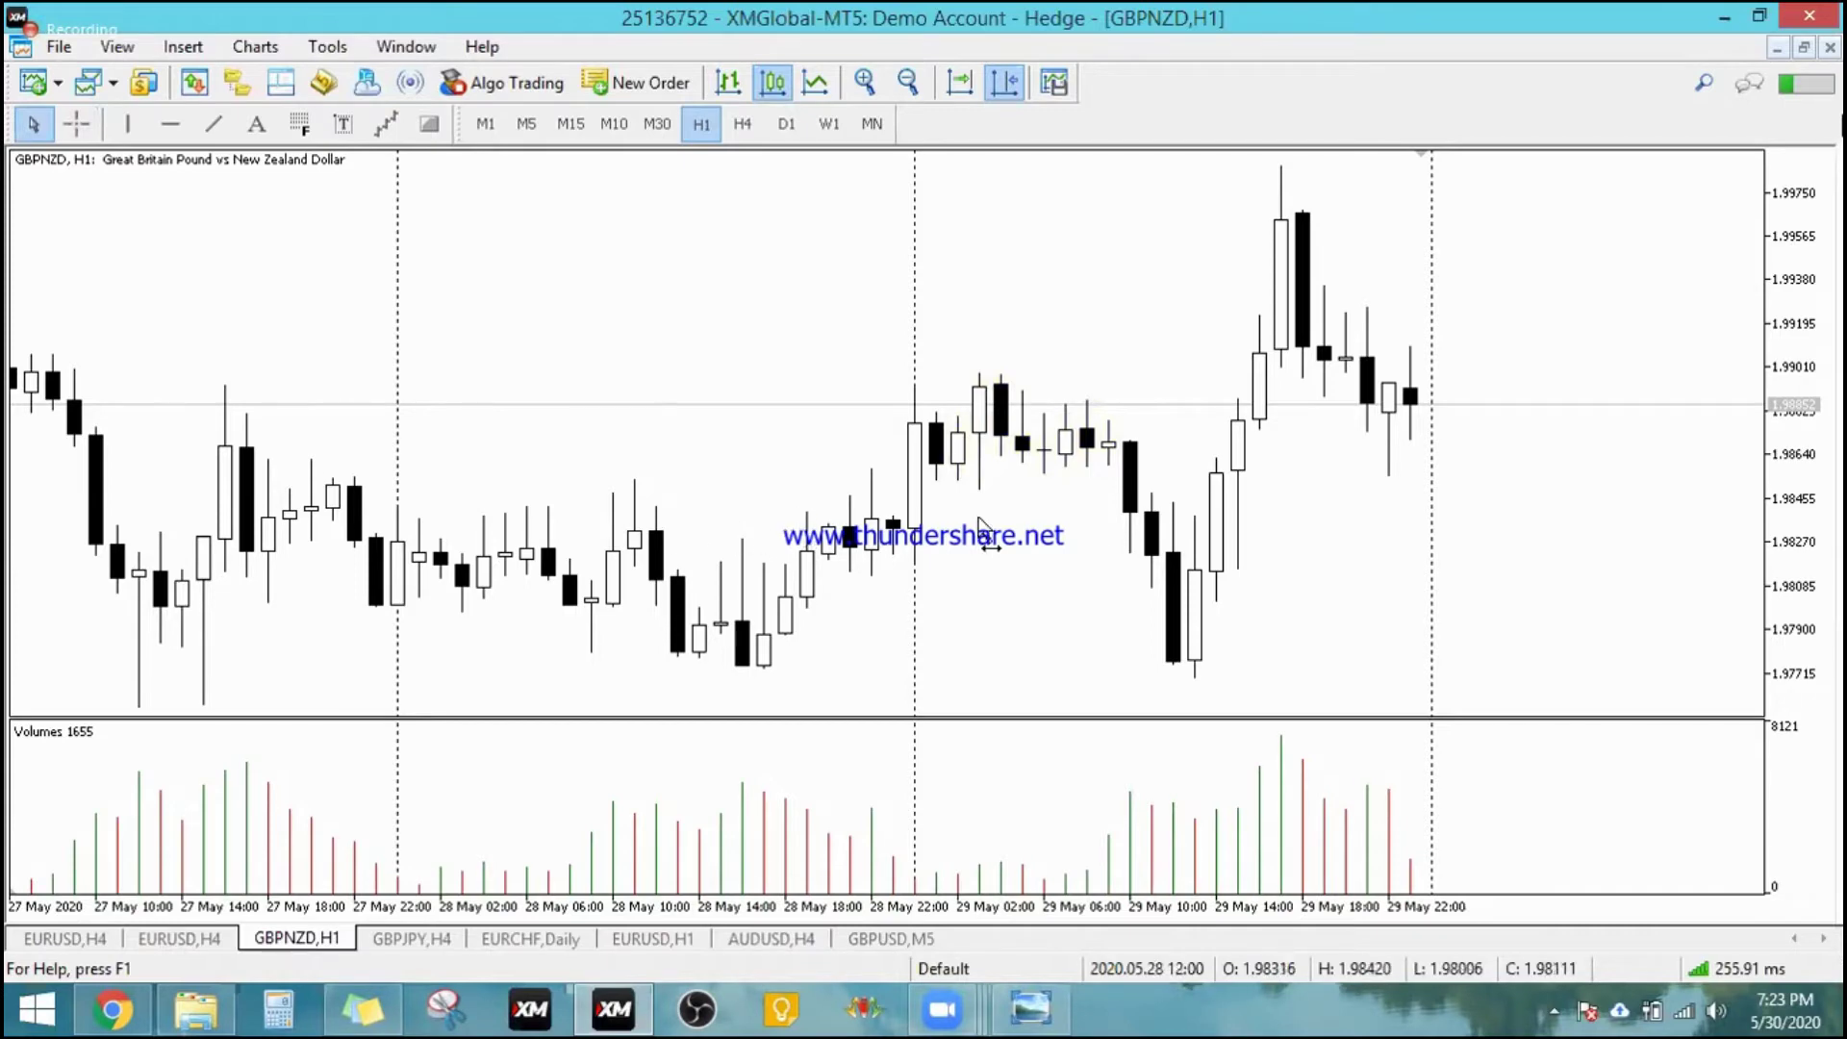
# Step: Draw a rising trendline beneath the GBPNZD H1 lows from about 20 May to 26 May
pyautogui.scroll(3, 1005, 527)
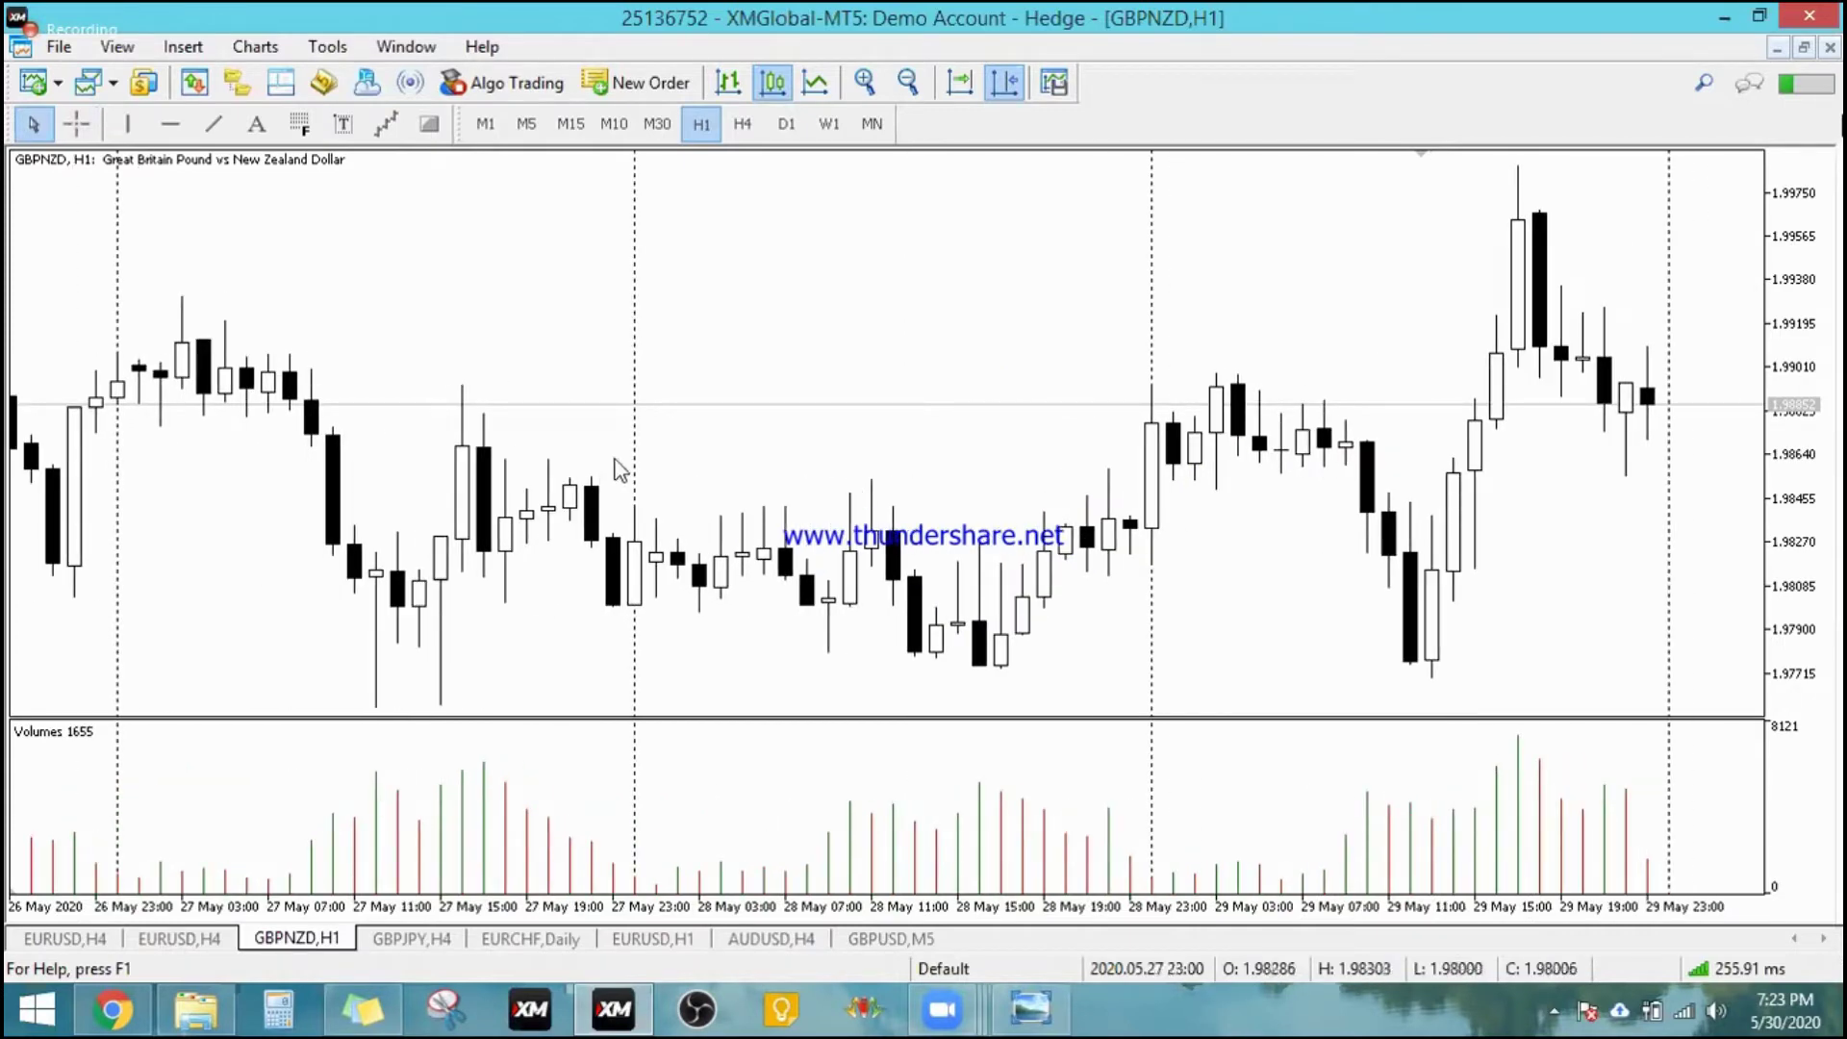
pyautogui.scroll(6, 221, 487)
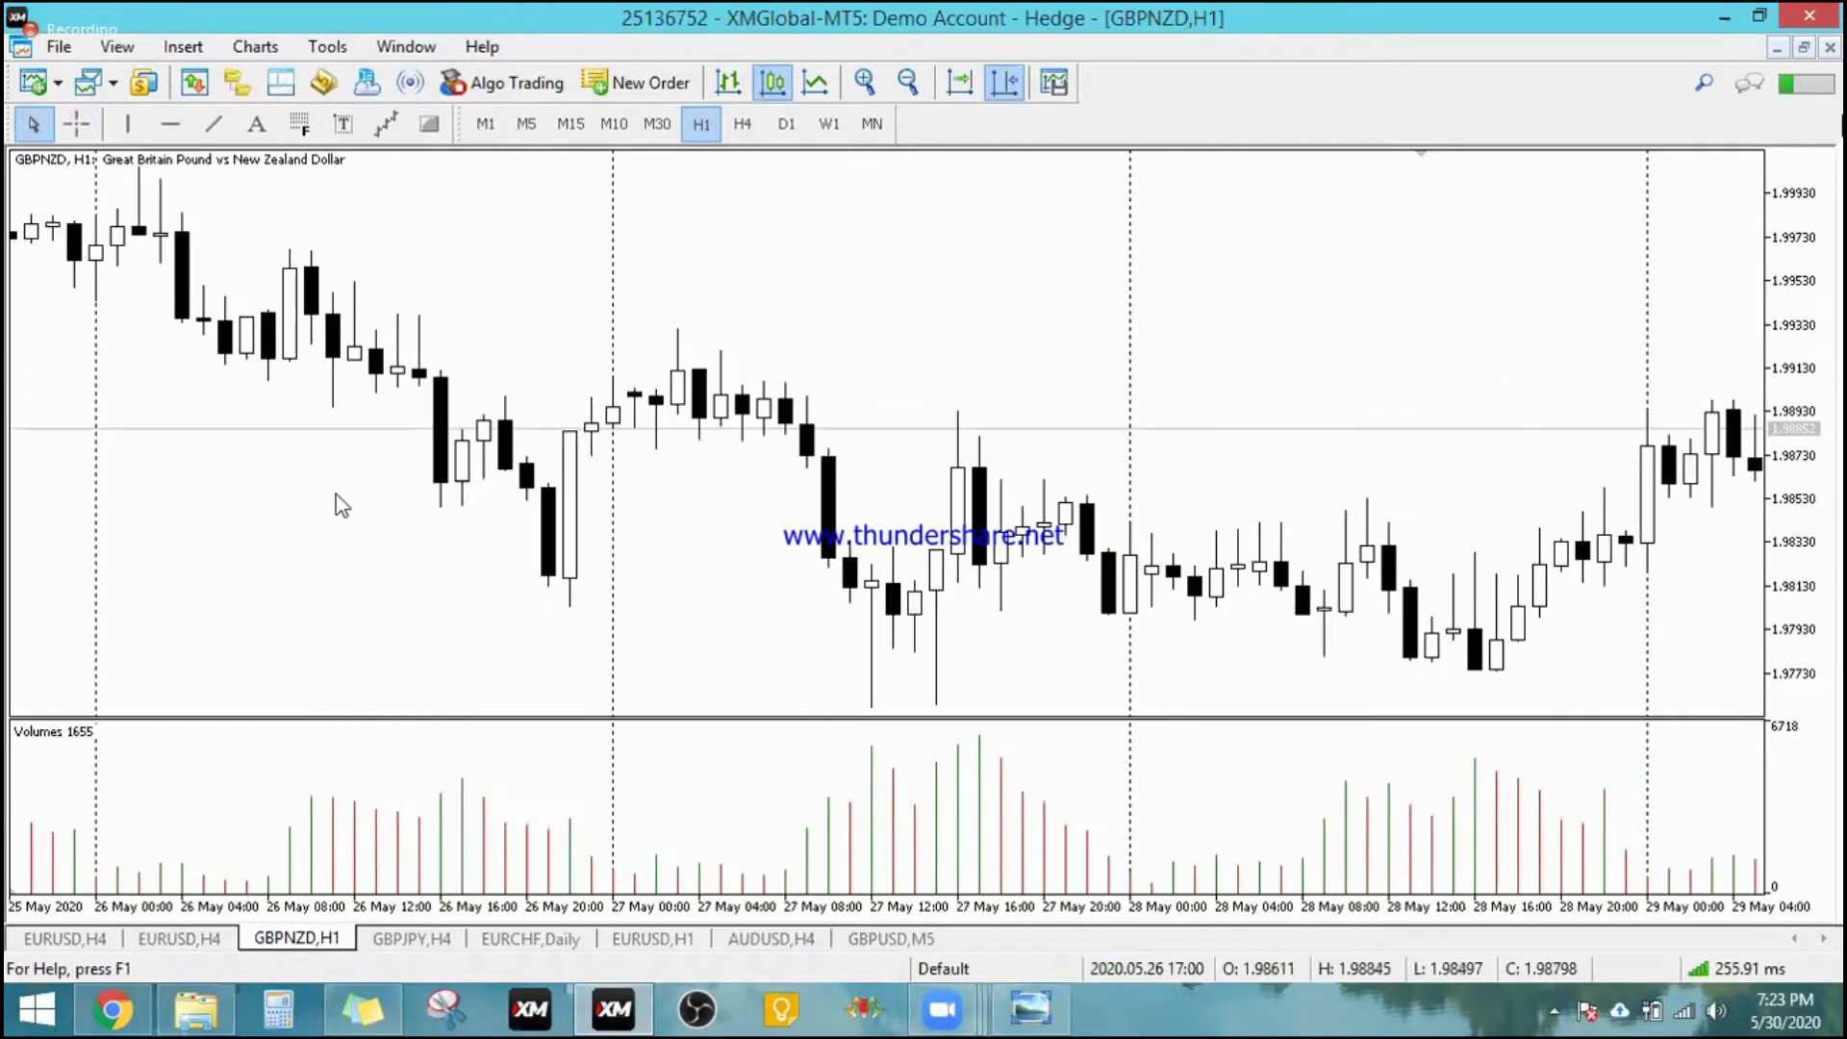
pyautogui.scroll(12, 579, 450)
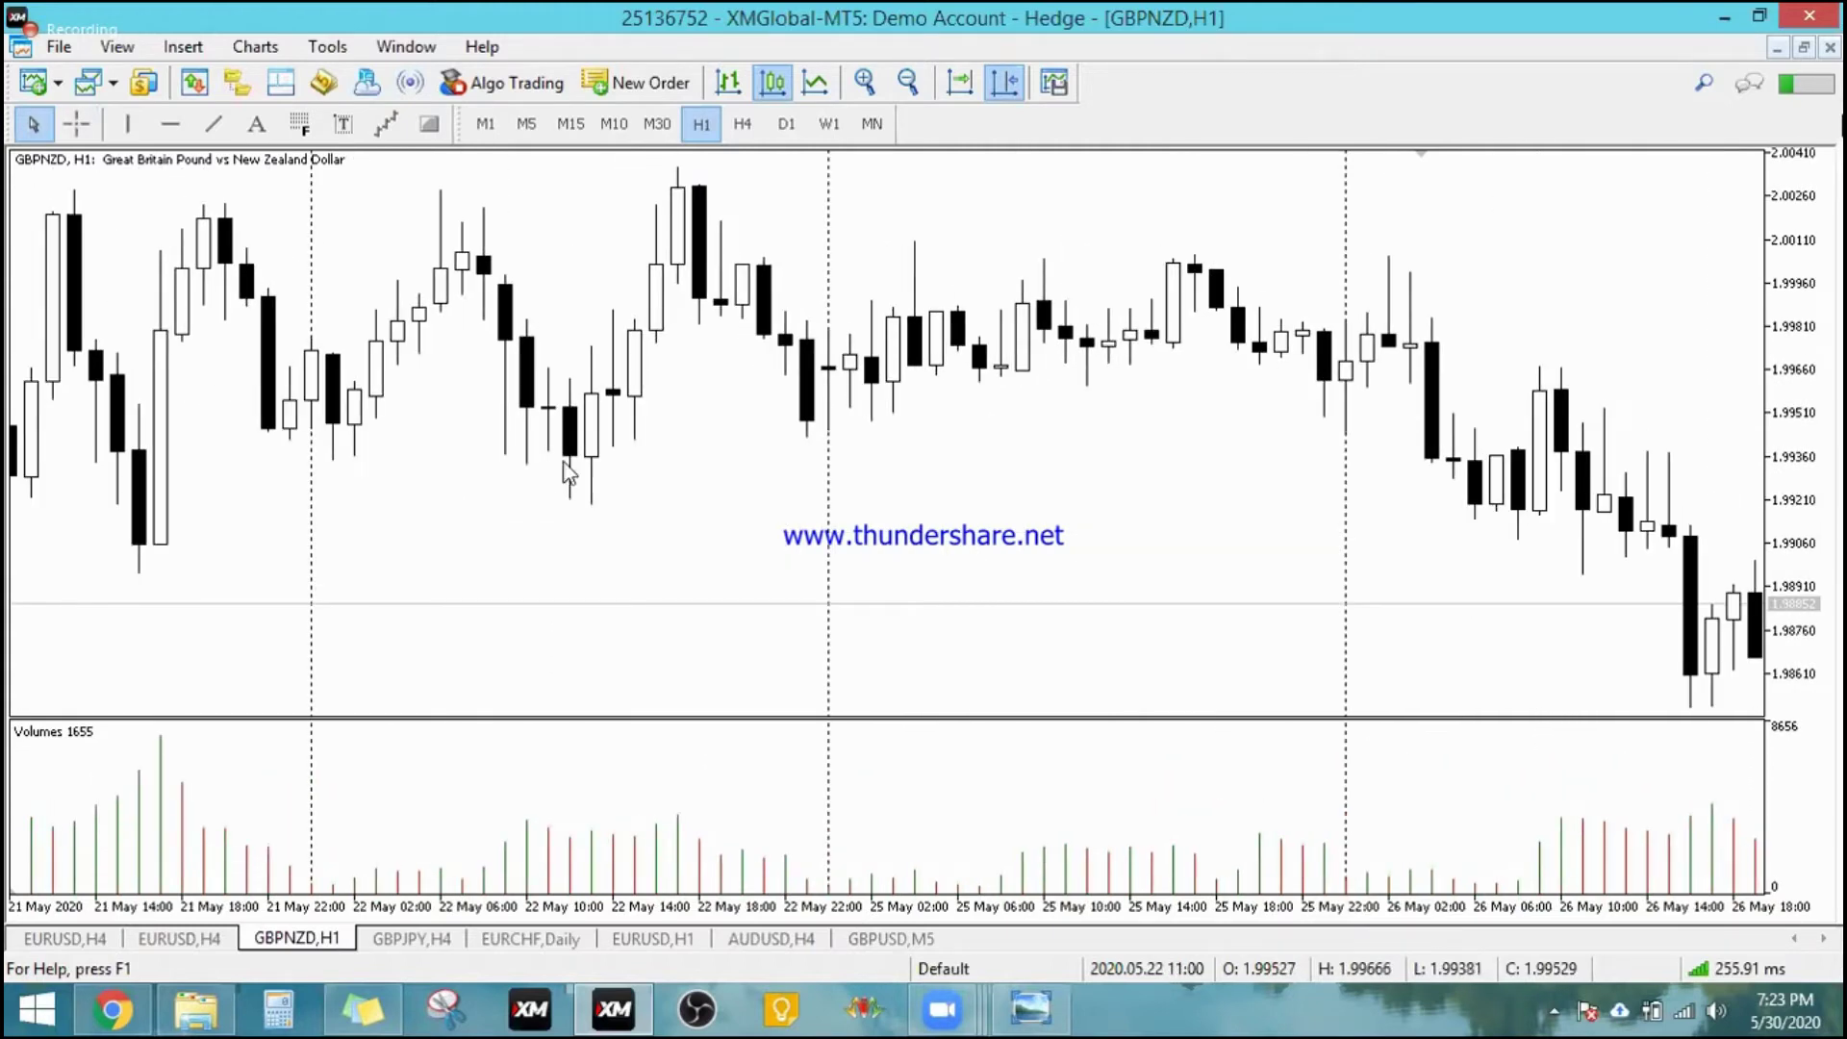
pyautogui.scroll(3, 567, 471)
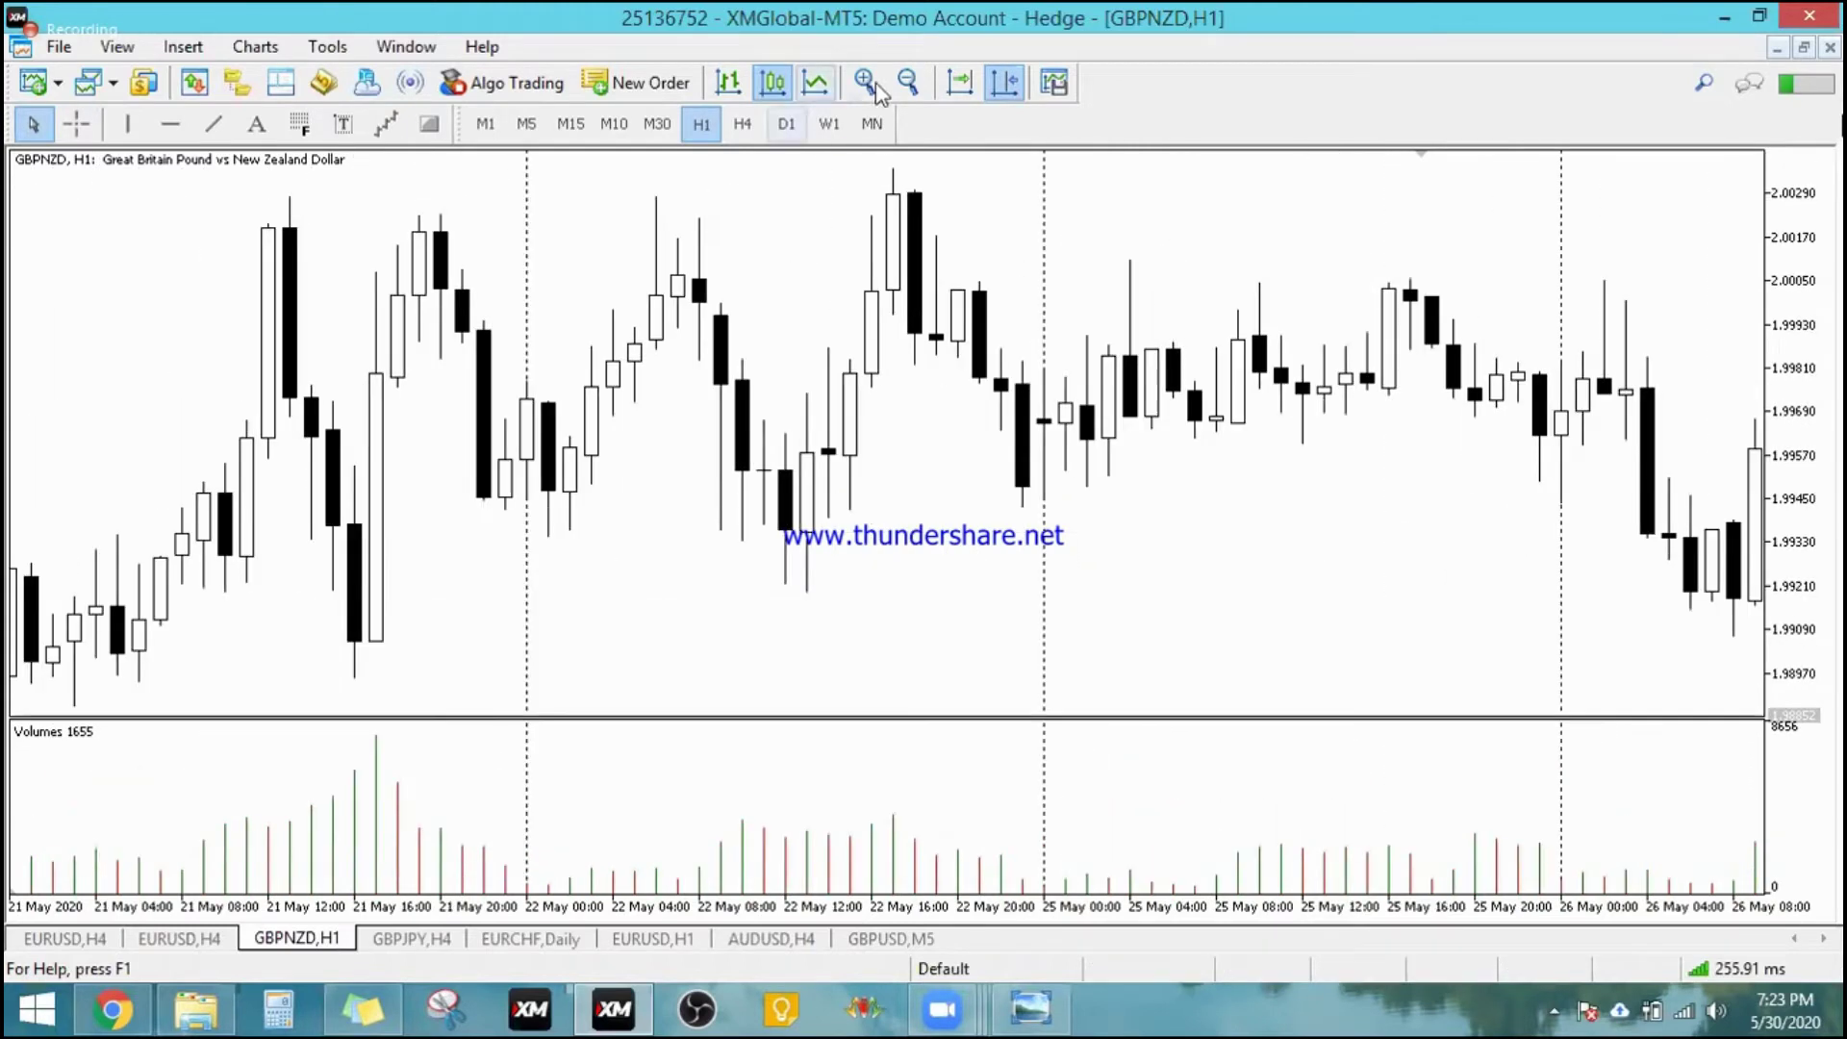
pyautogui.click(910, 84)
pyautogui.scroll(2, 990, 416)
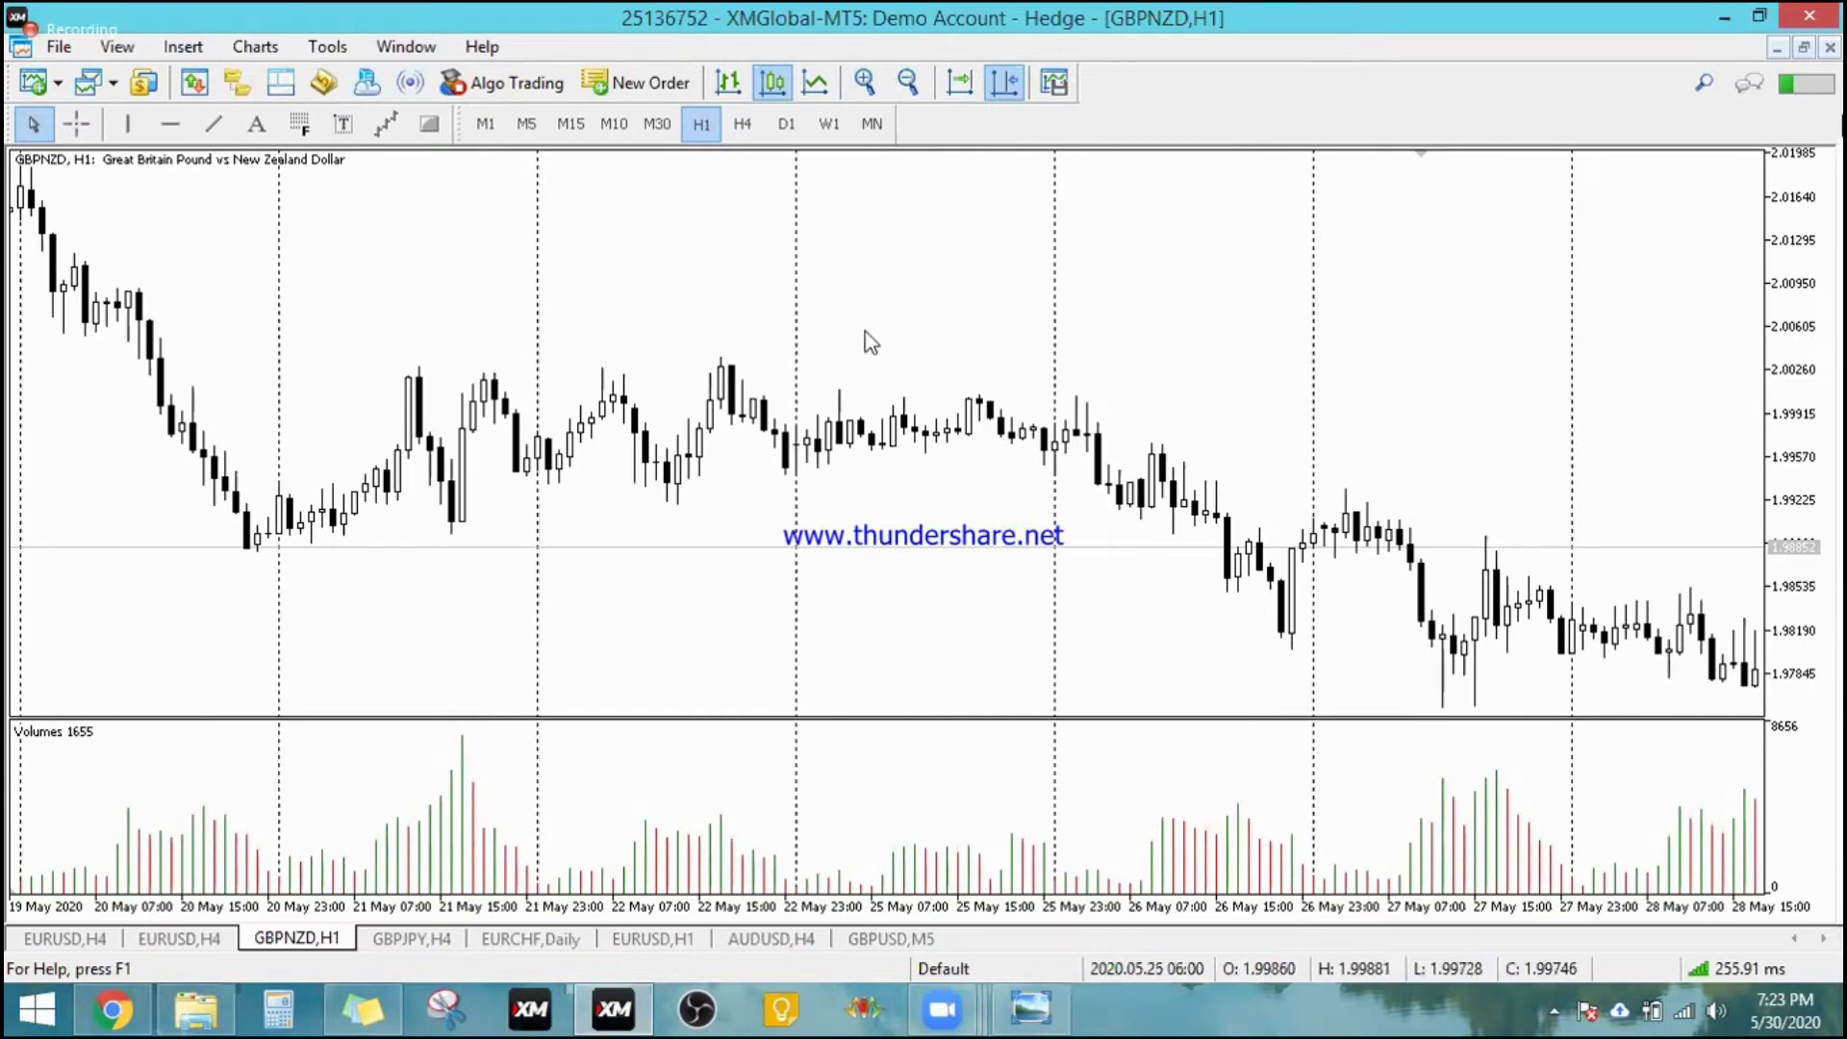
pyautogui.click(216, 125)
pyautogui.moveTo(247, 540); pyautogui.dragTo(1111, 440)
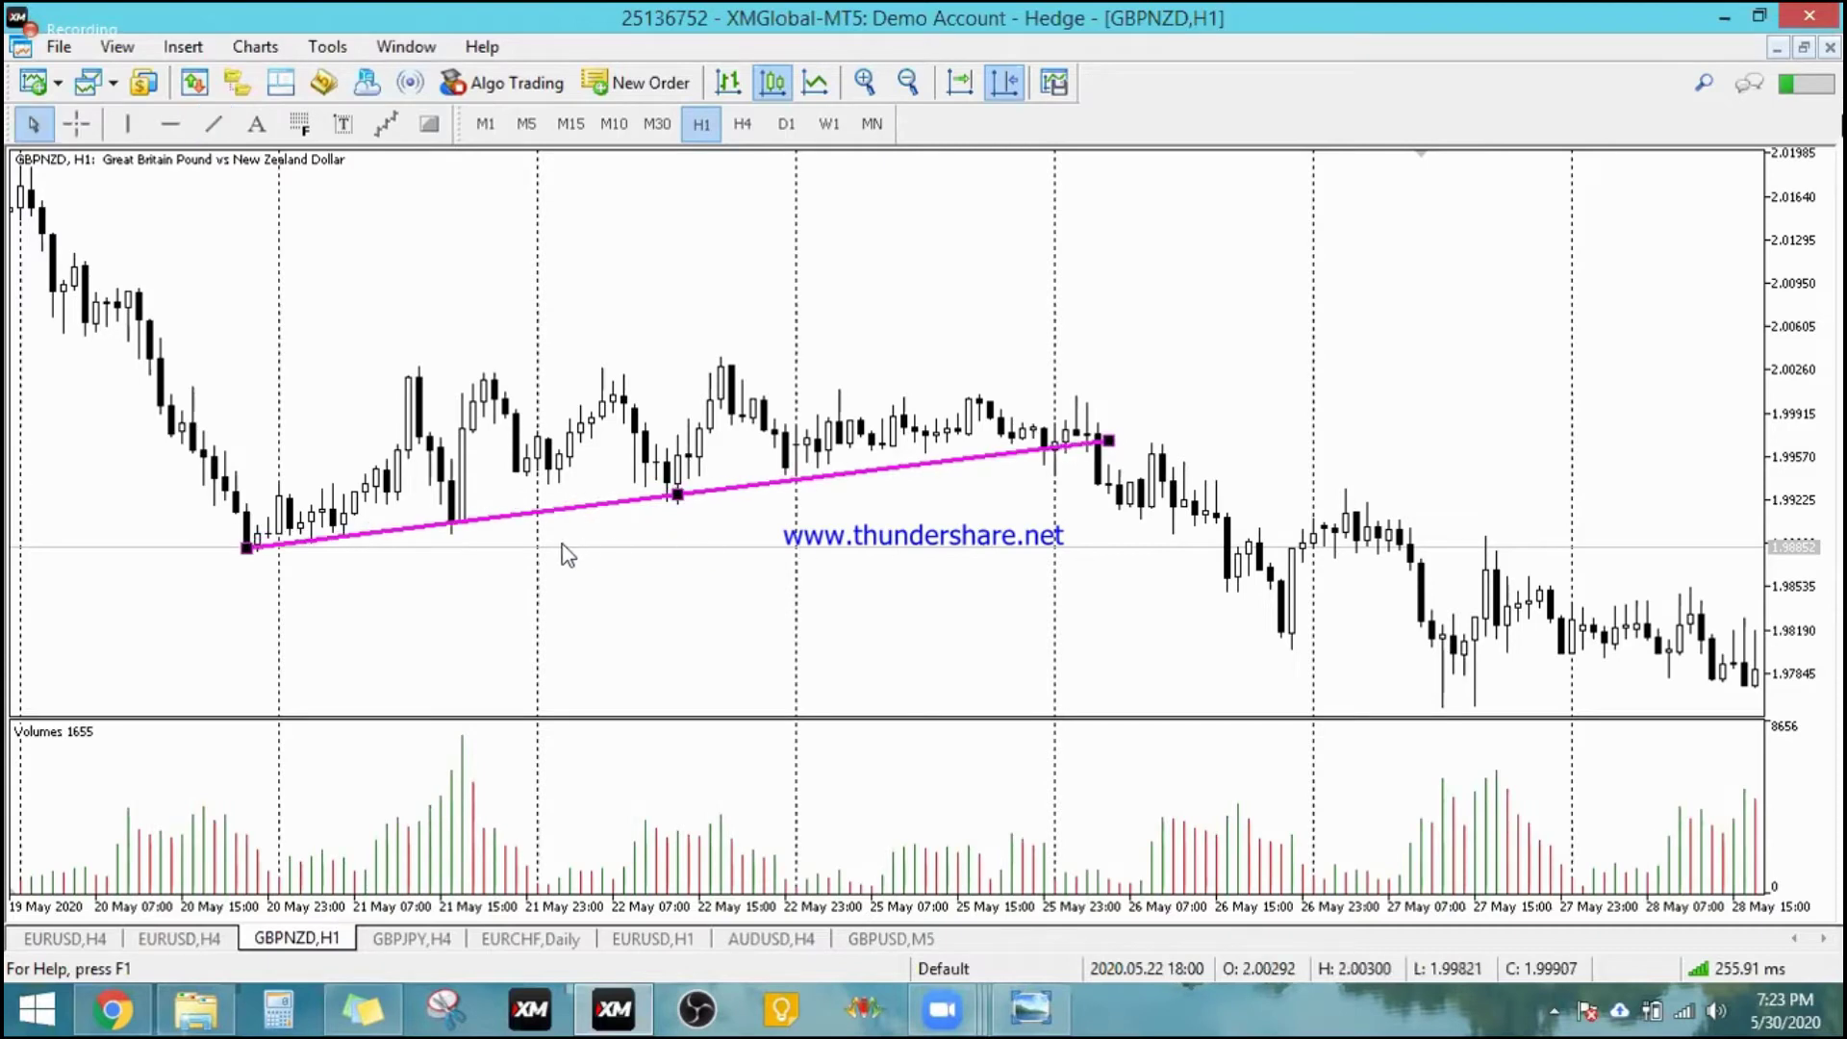
# Step: Draw a slightly falling trendline above the H1 highs from about 21 May to 26 May to frame the consolidation
pyautogui.hscroll(-2, 540, 561)
pyautogui.click(213, 123)
pyautogui.moveTo(439, 351); pyautogui.dragTo(1141, 374)
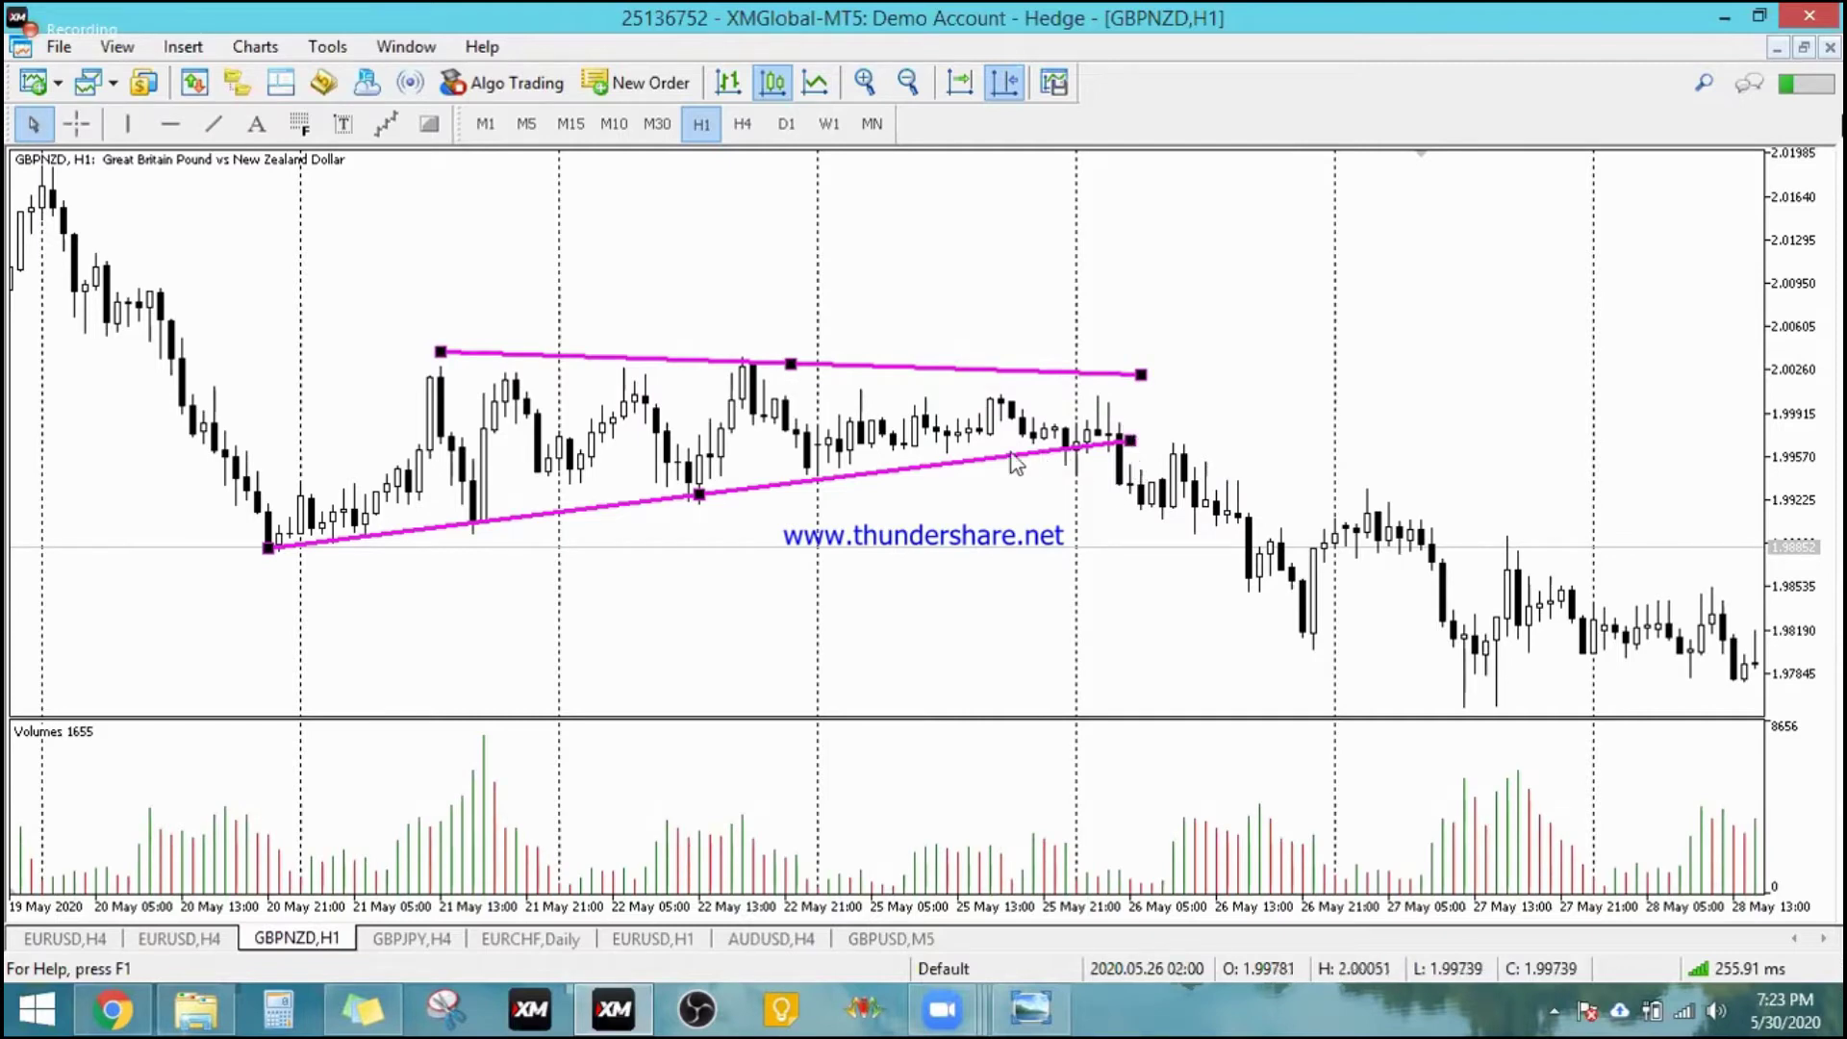
# Step: Trace the 26 May break below the consolidation and the pullback with two short trendlines, and check the volumes beneath them
pyautogui.click(76, 123)
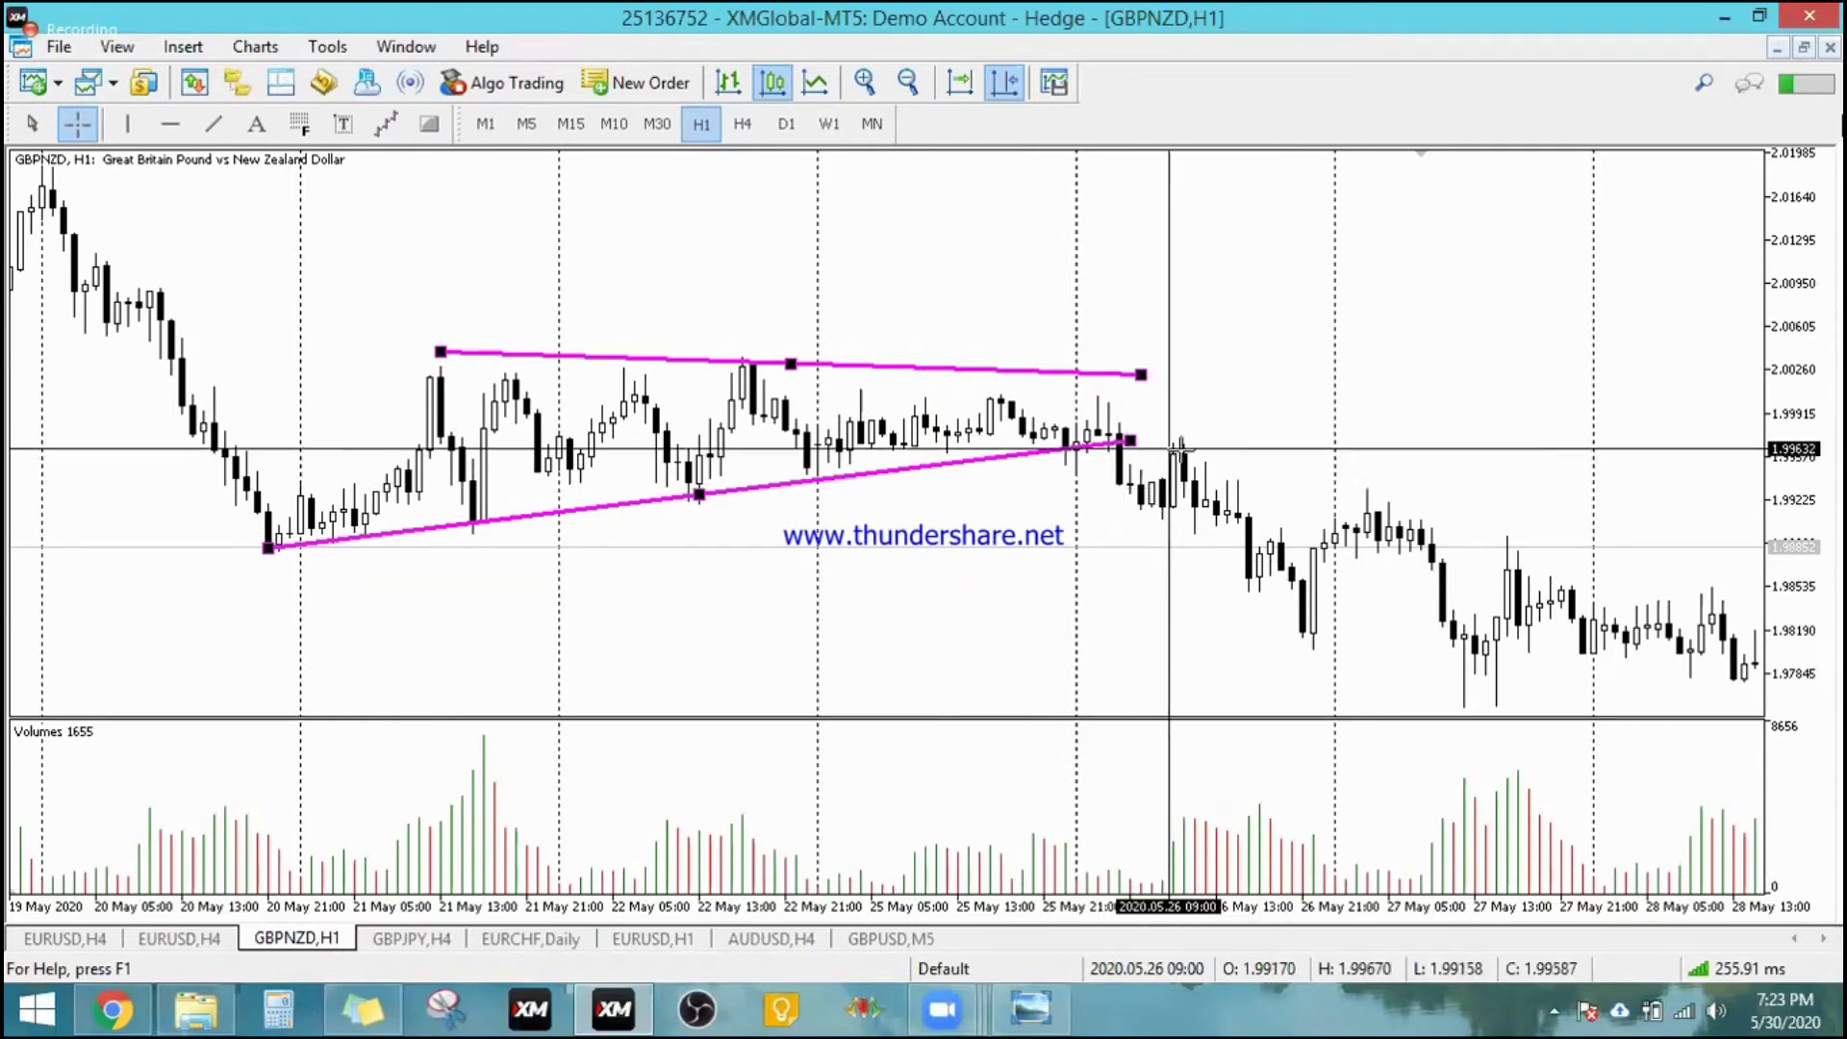
pyautogui.press('Escape')
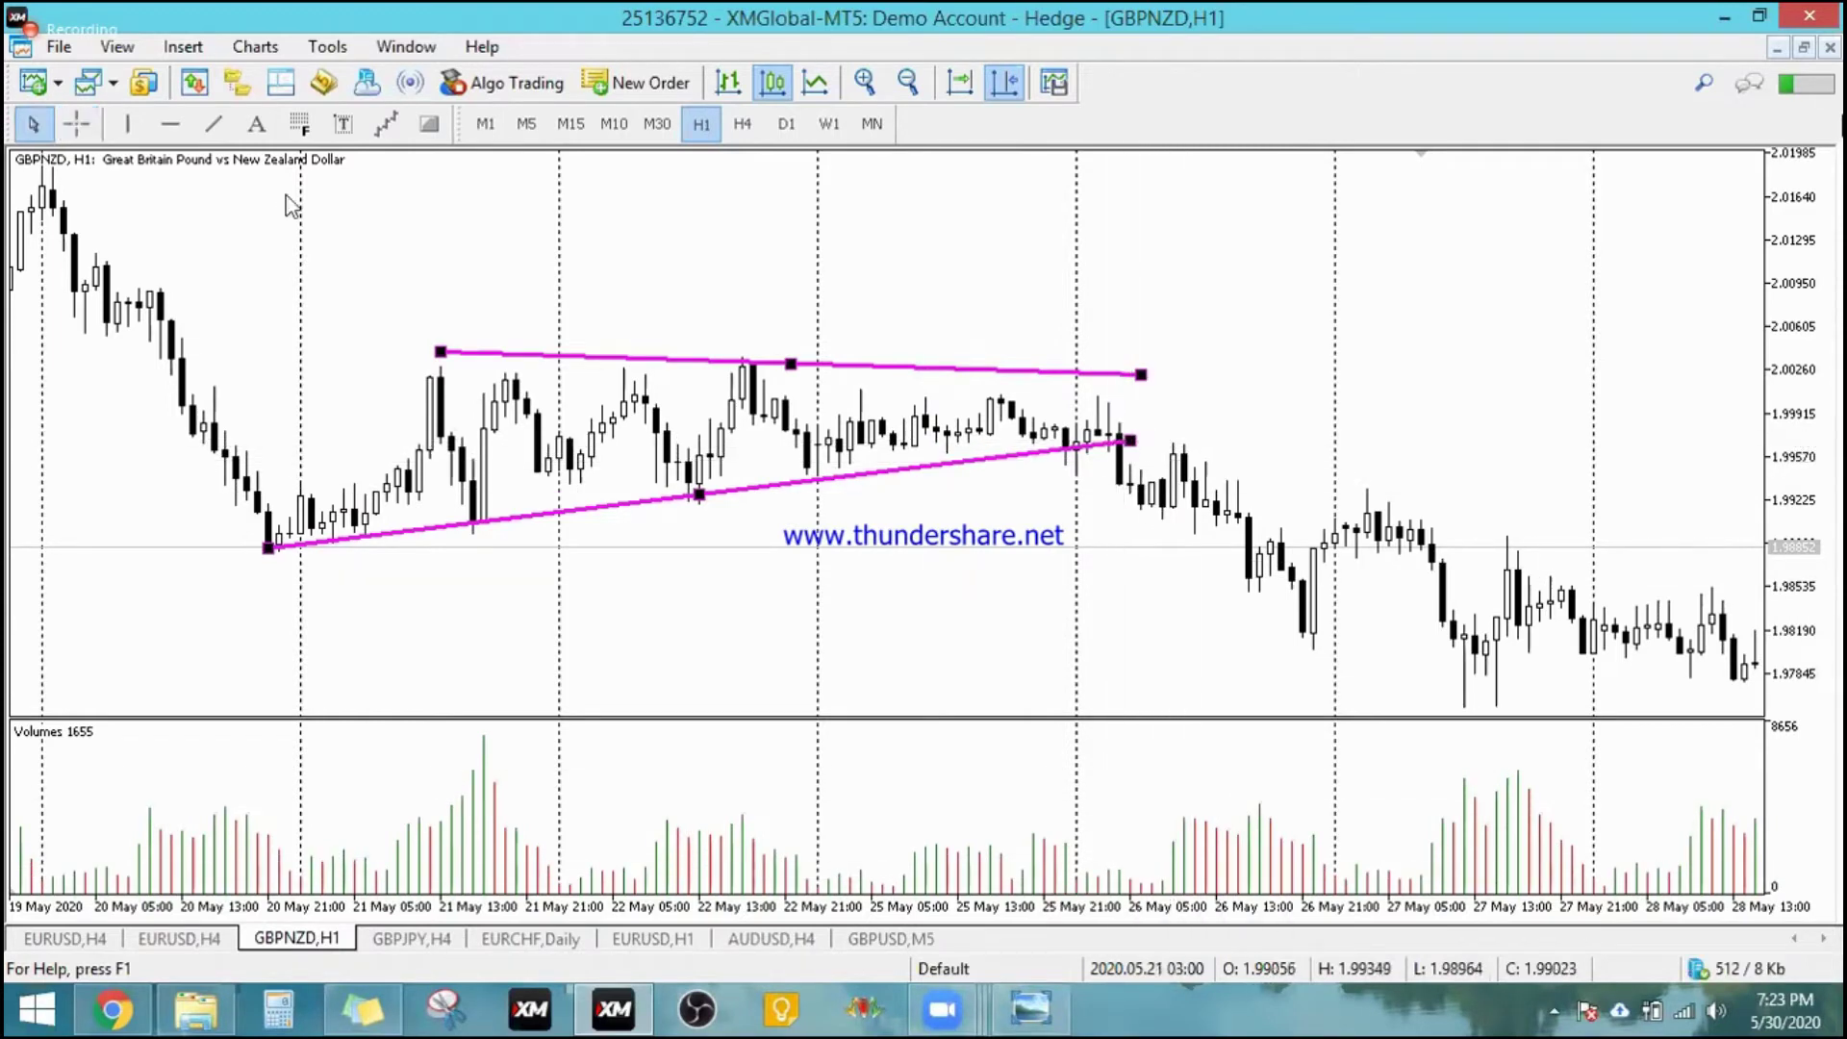
pyautogui.click(213, 123)
pyautogui.moveTo(1188, 519)
pyautogui.mouseDown()
pyautogui.moveTo(1167, 520)
pyautogui.moveTo(1194, 447)
pyautogui.mouseUp()
pyautogui.click(214, 123)
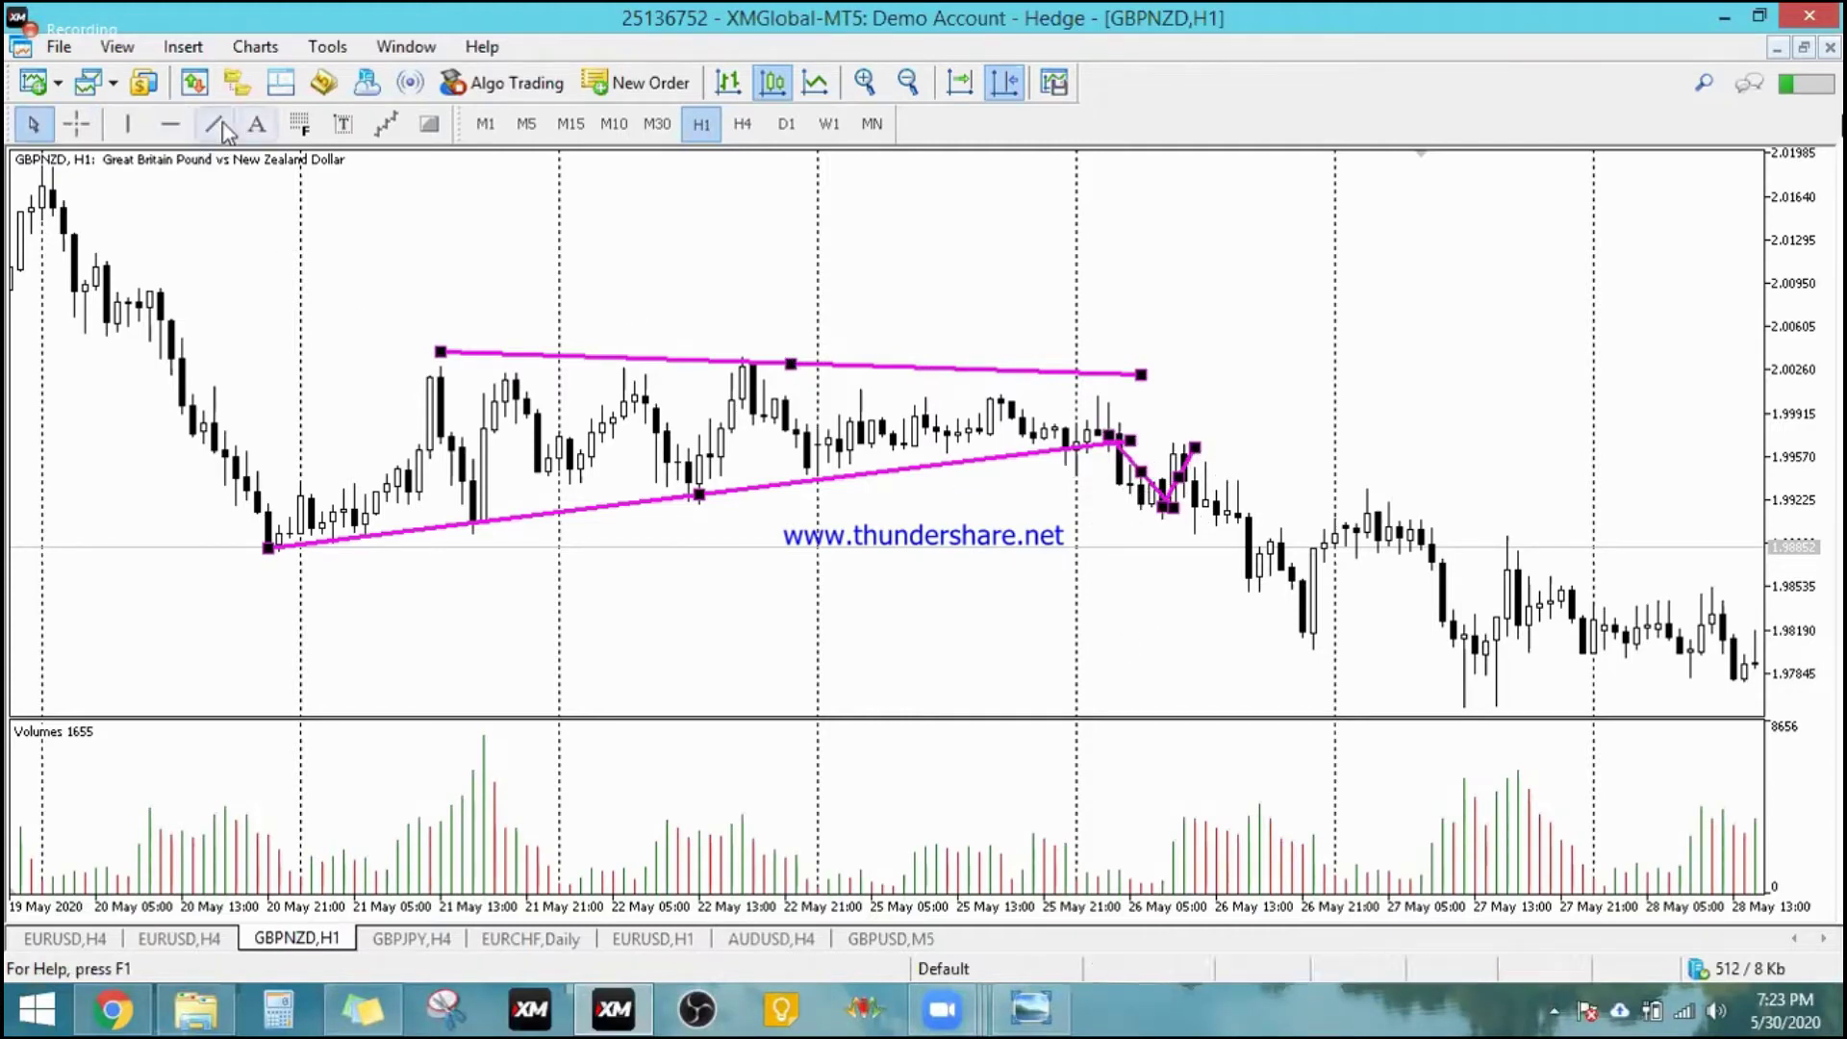
pyautogui.click(77, 123)
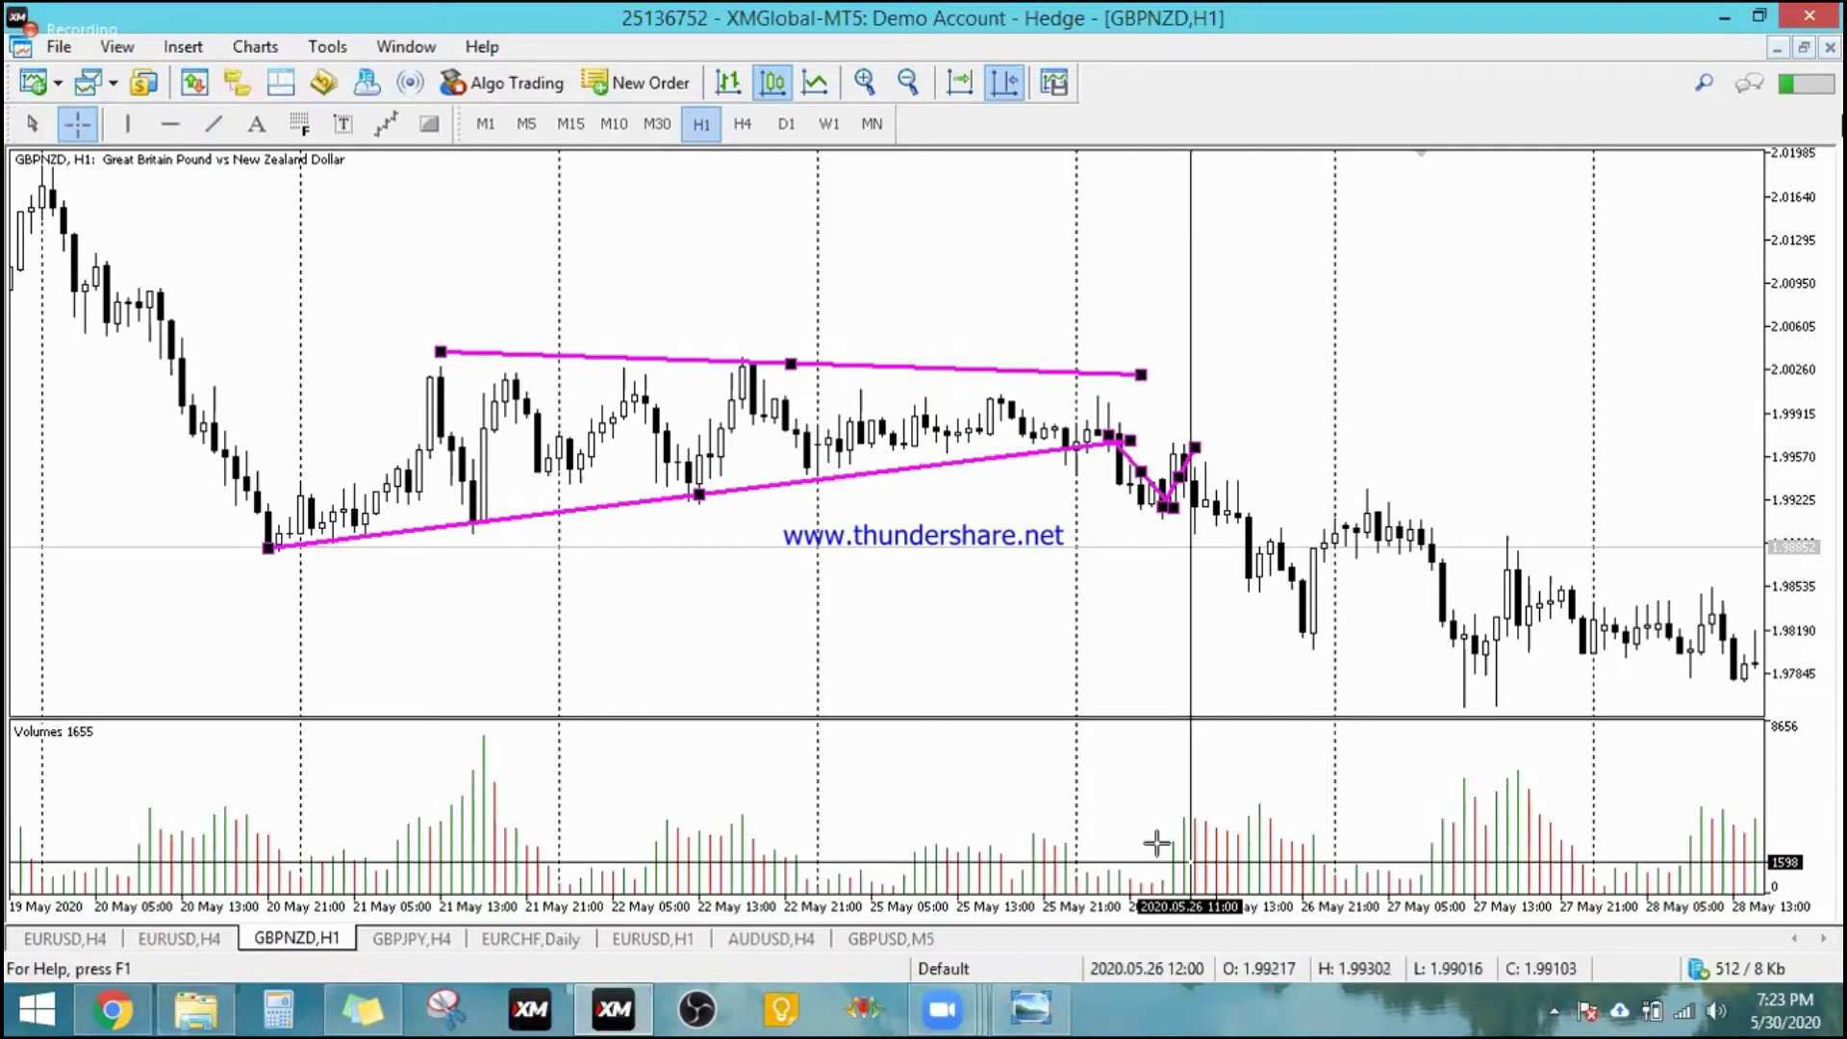
pyautogui.press('Escape')
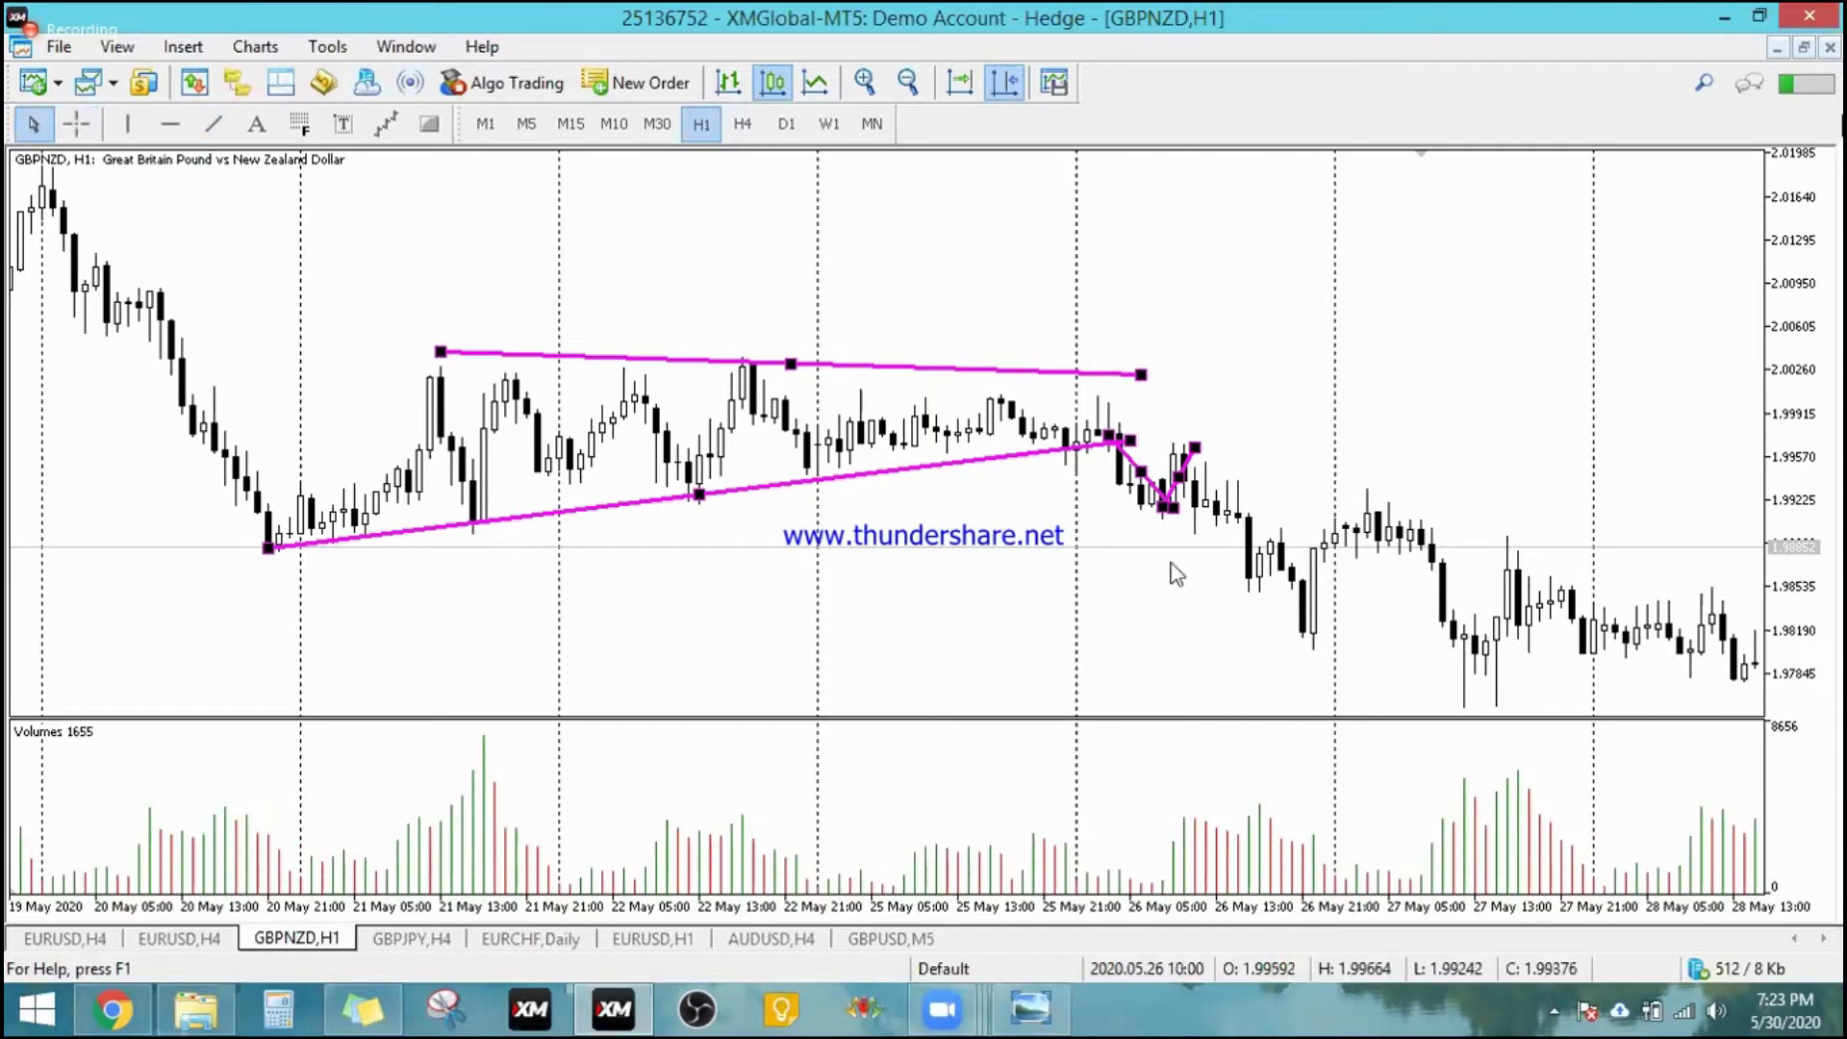
# Step: Draw a trendline down the decline after the 26 May pullback, and delete all trendlines from the chart
pyautogui.click(215, 124)
pyautogui.moveTo(1187, 446)
pyautogui.mouseDown()
pyautogui.moveTo(1320, 642)
pyautogui.moveTo(1325, 627)
pyautogui.mouseUp()
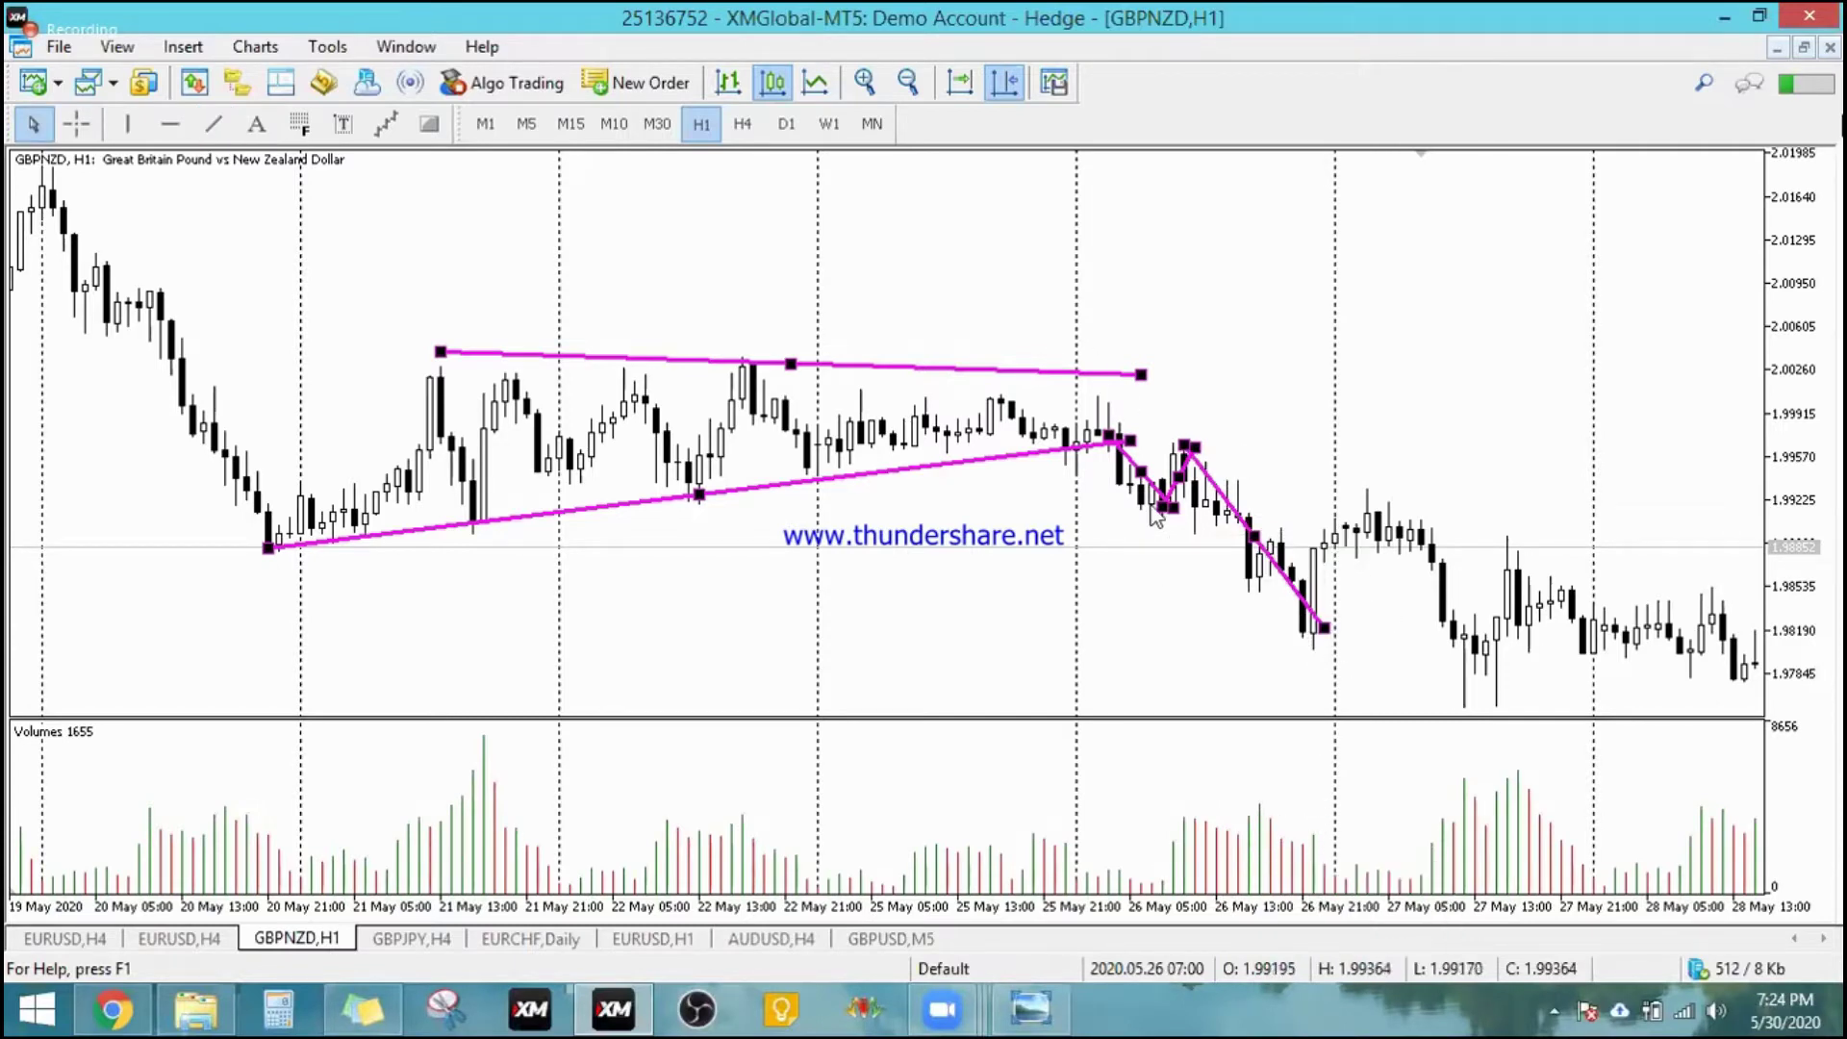
pyautogui.press('BackSpace')
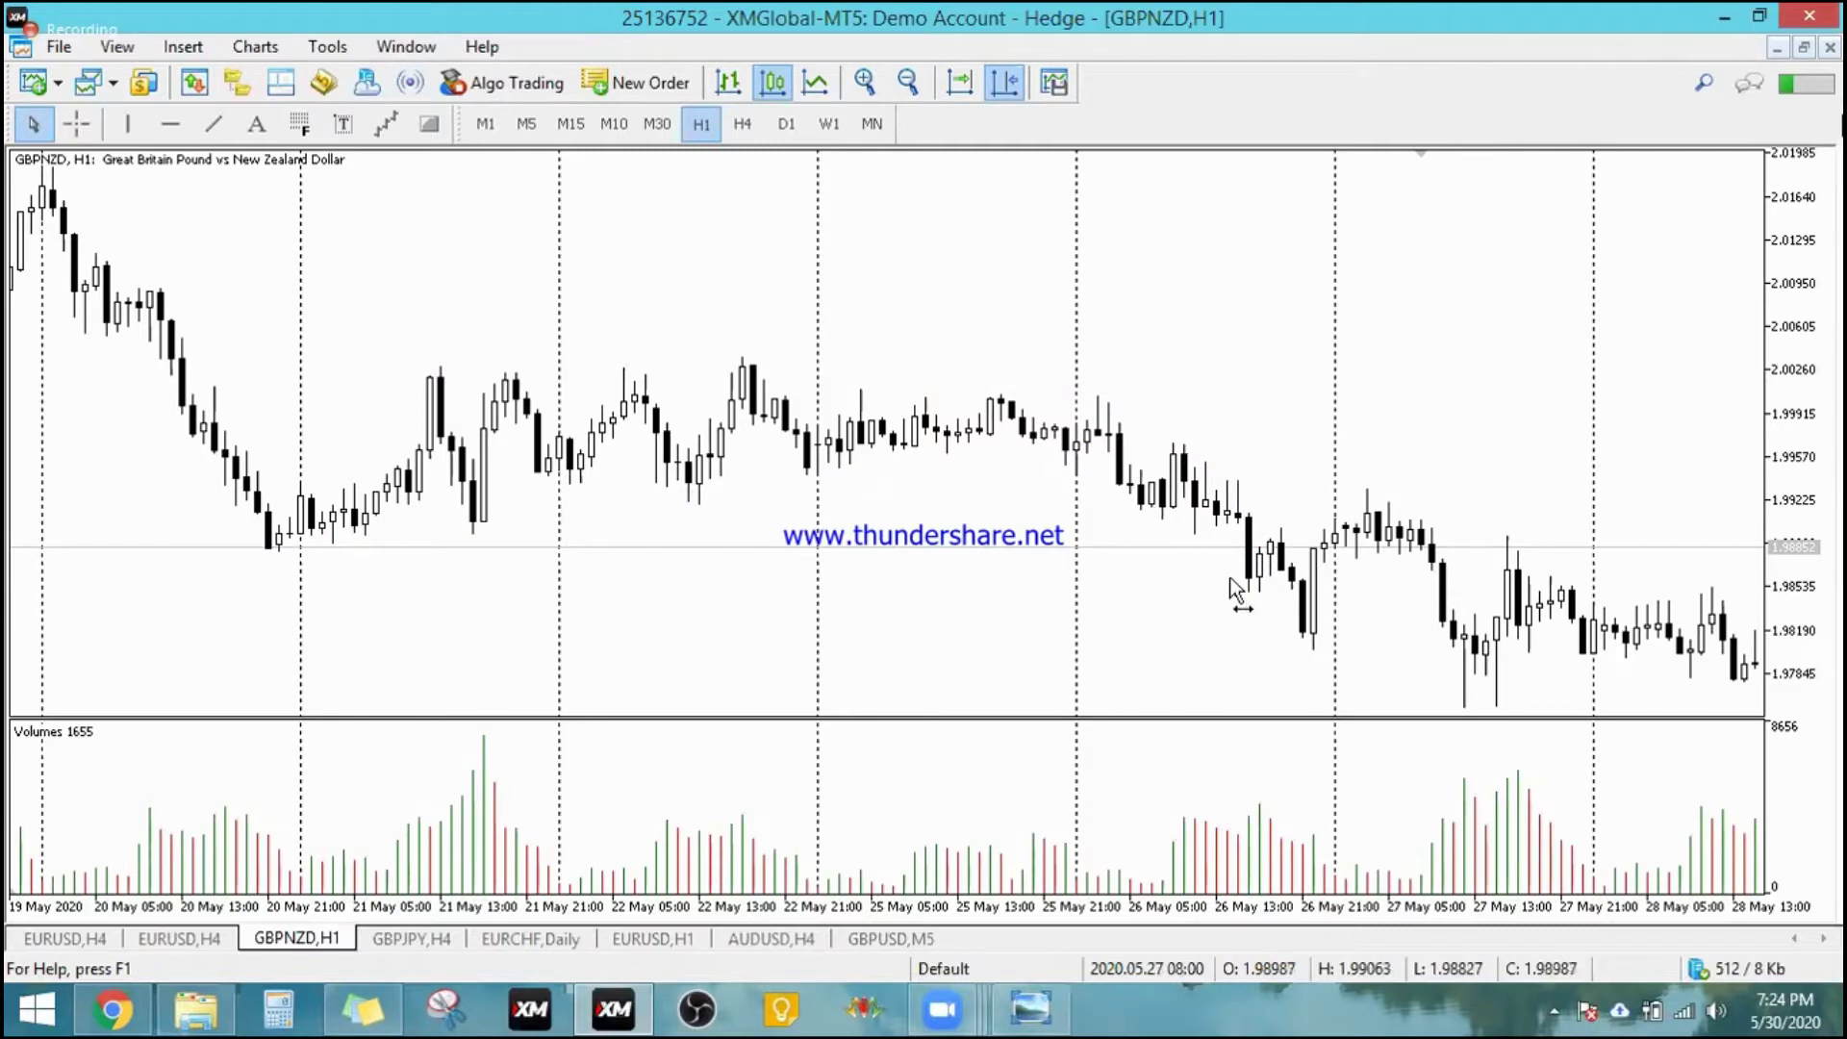
# Step: Examine the GBPNZD H1 price moves and their volumes from late May back to about 17 April
pyautogui.scroll(-3, 1299, 592)
pyautogui.scroll(-3, 1298, 592)
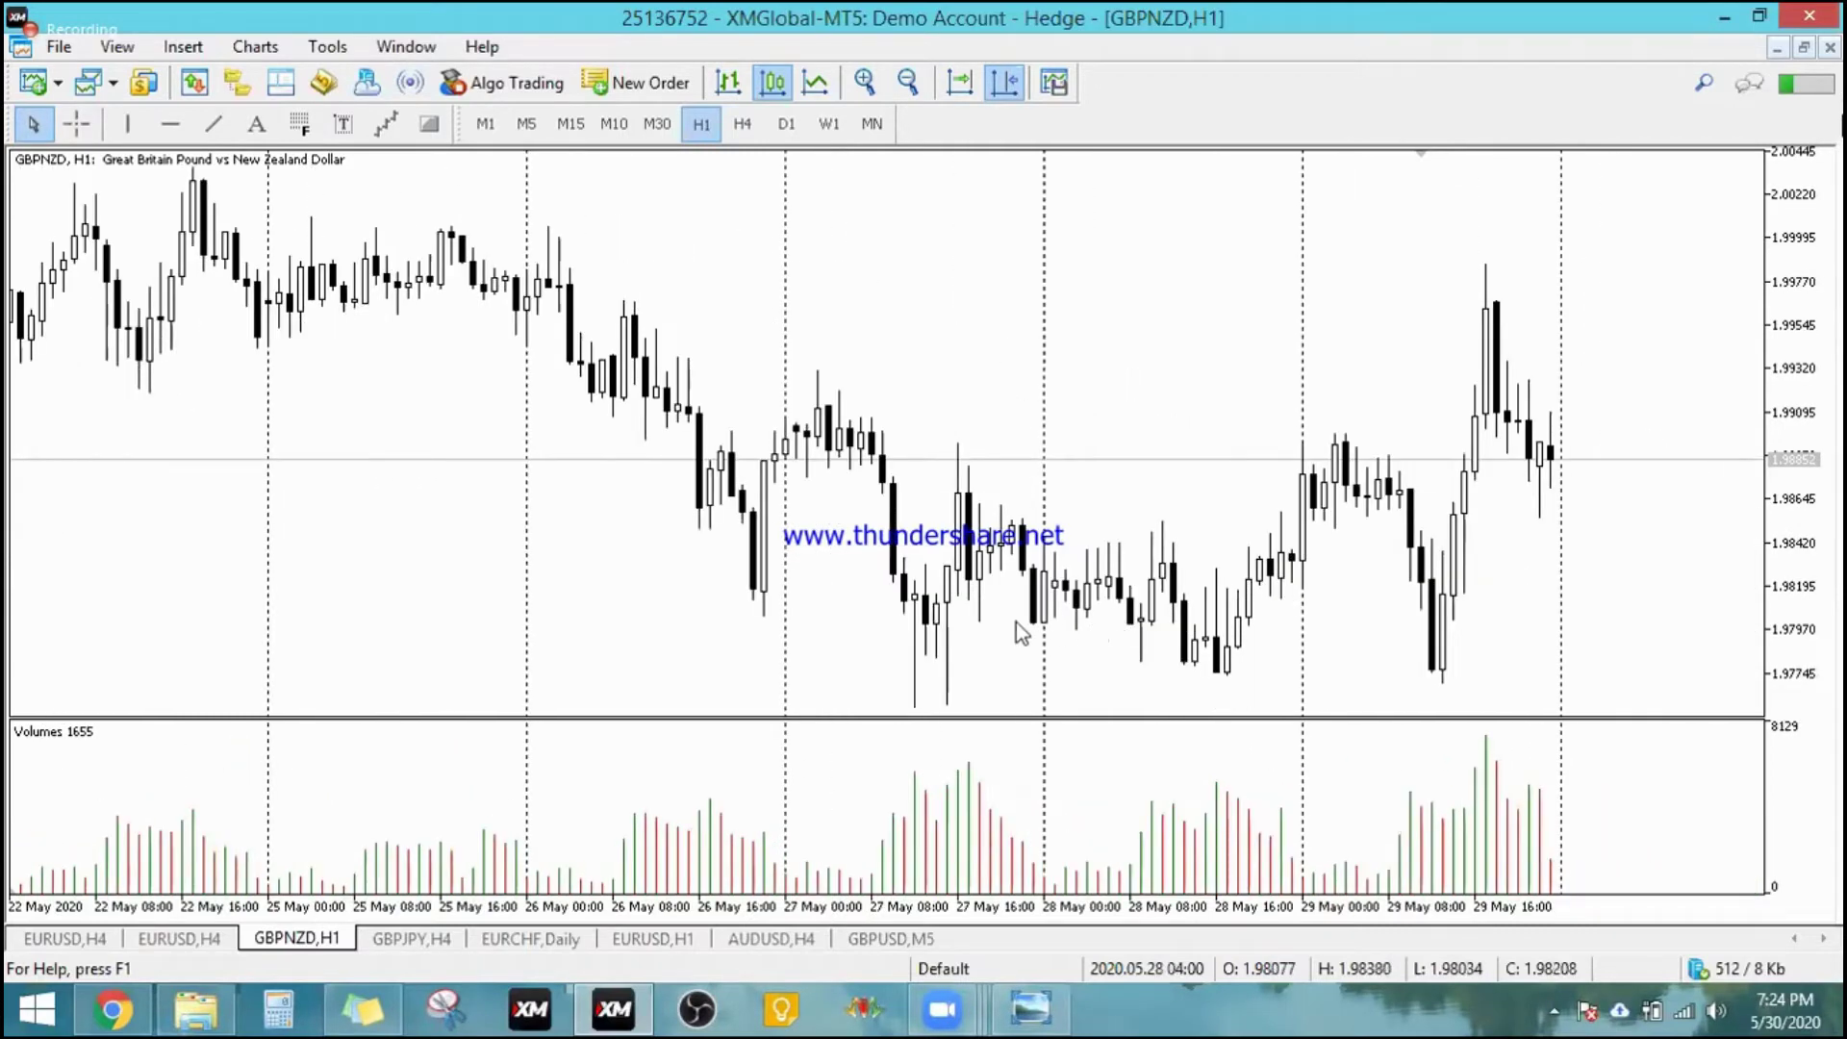
pyautogui.scroll(10, 1022, 632)
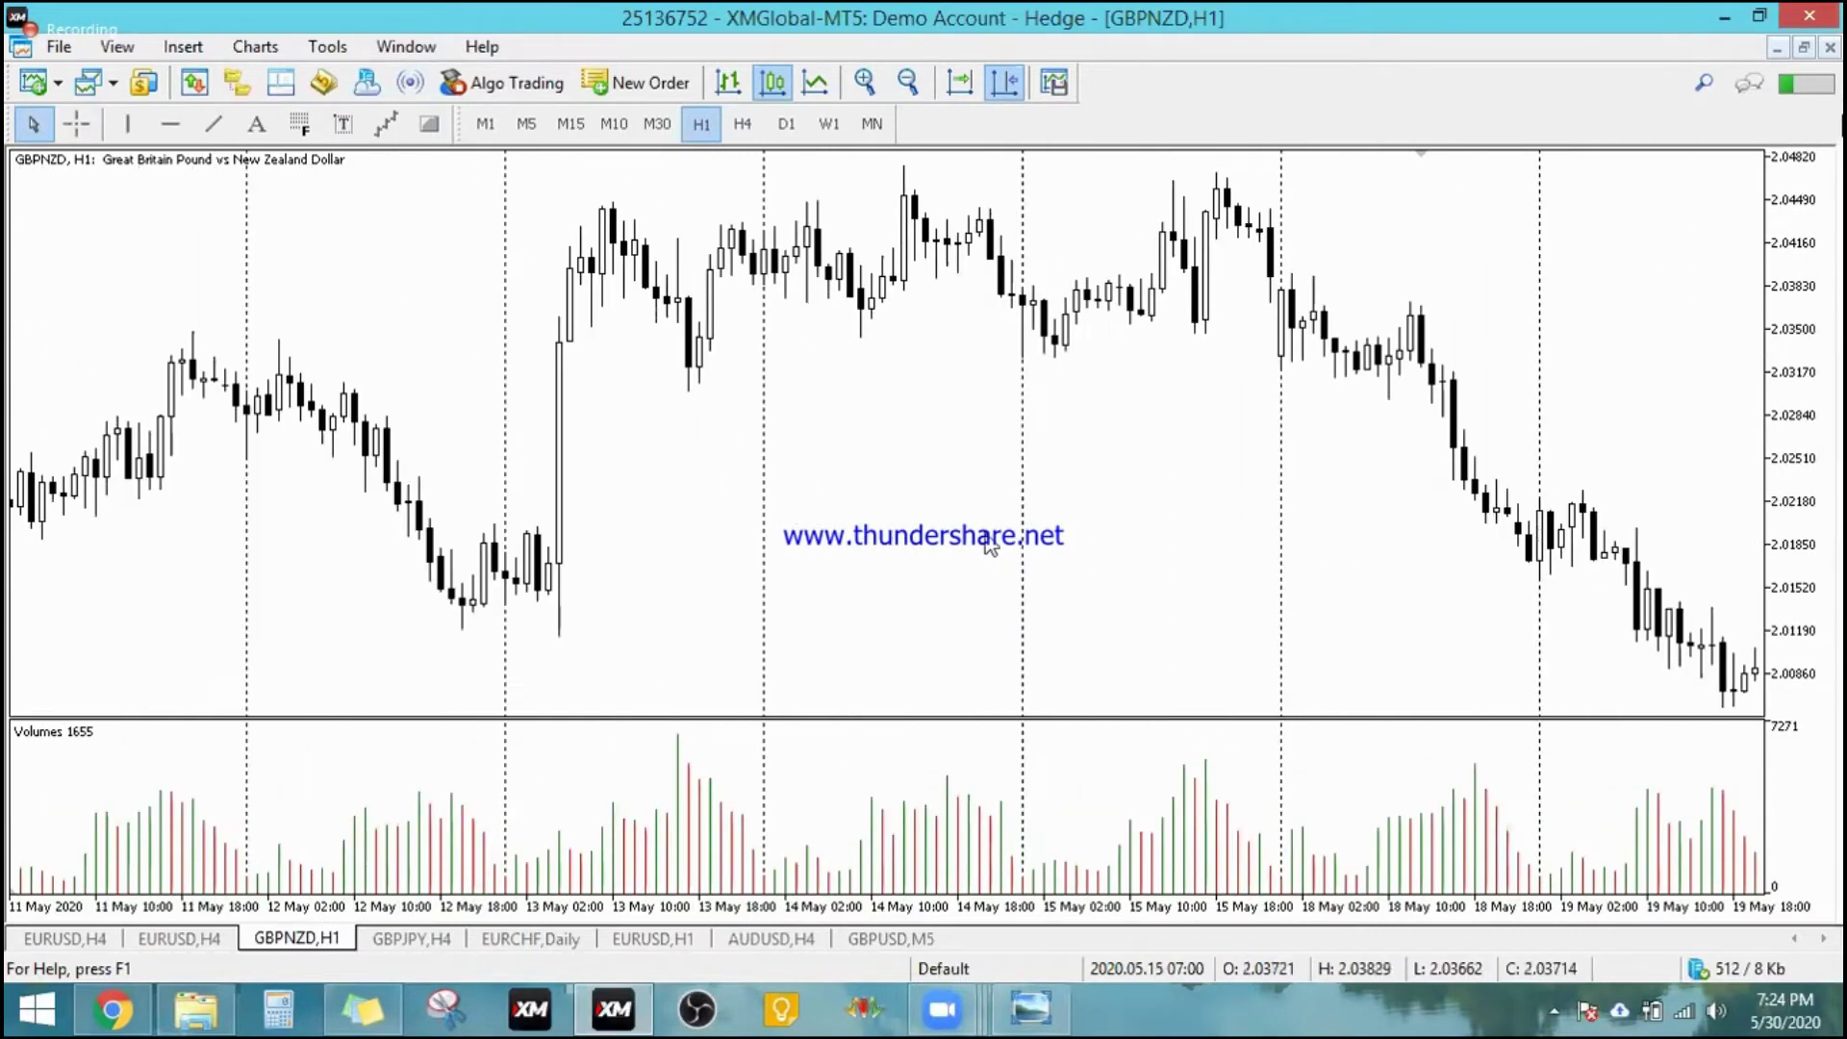
pyautogui.scroll(-1, 991, 544)
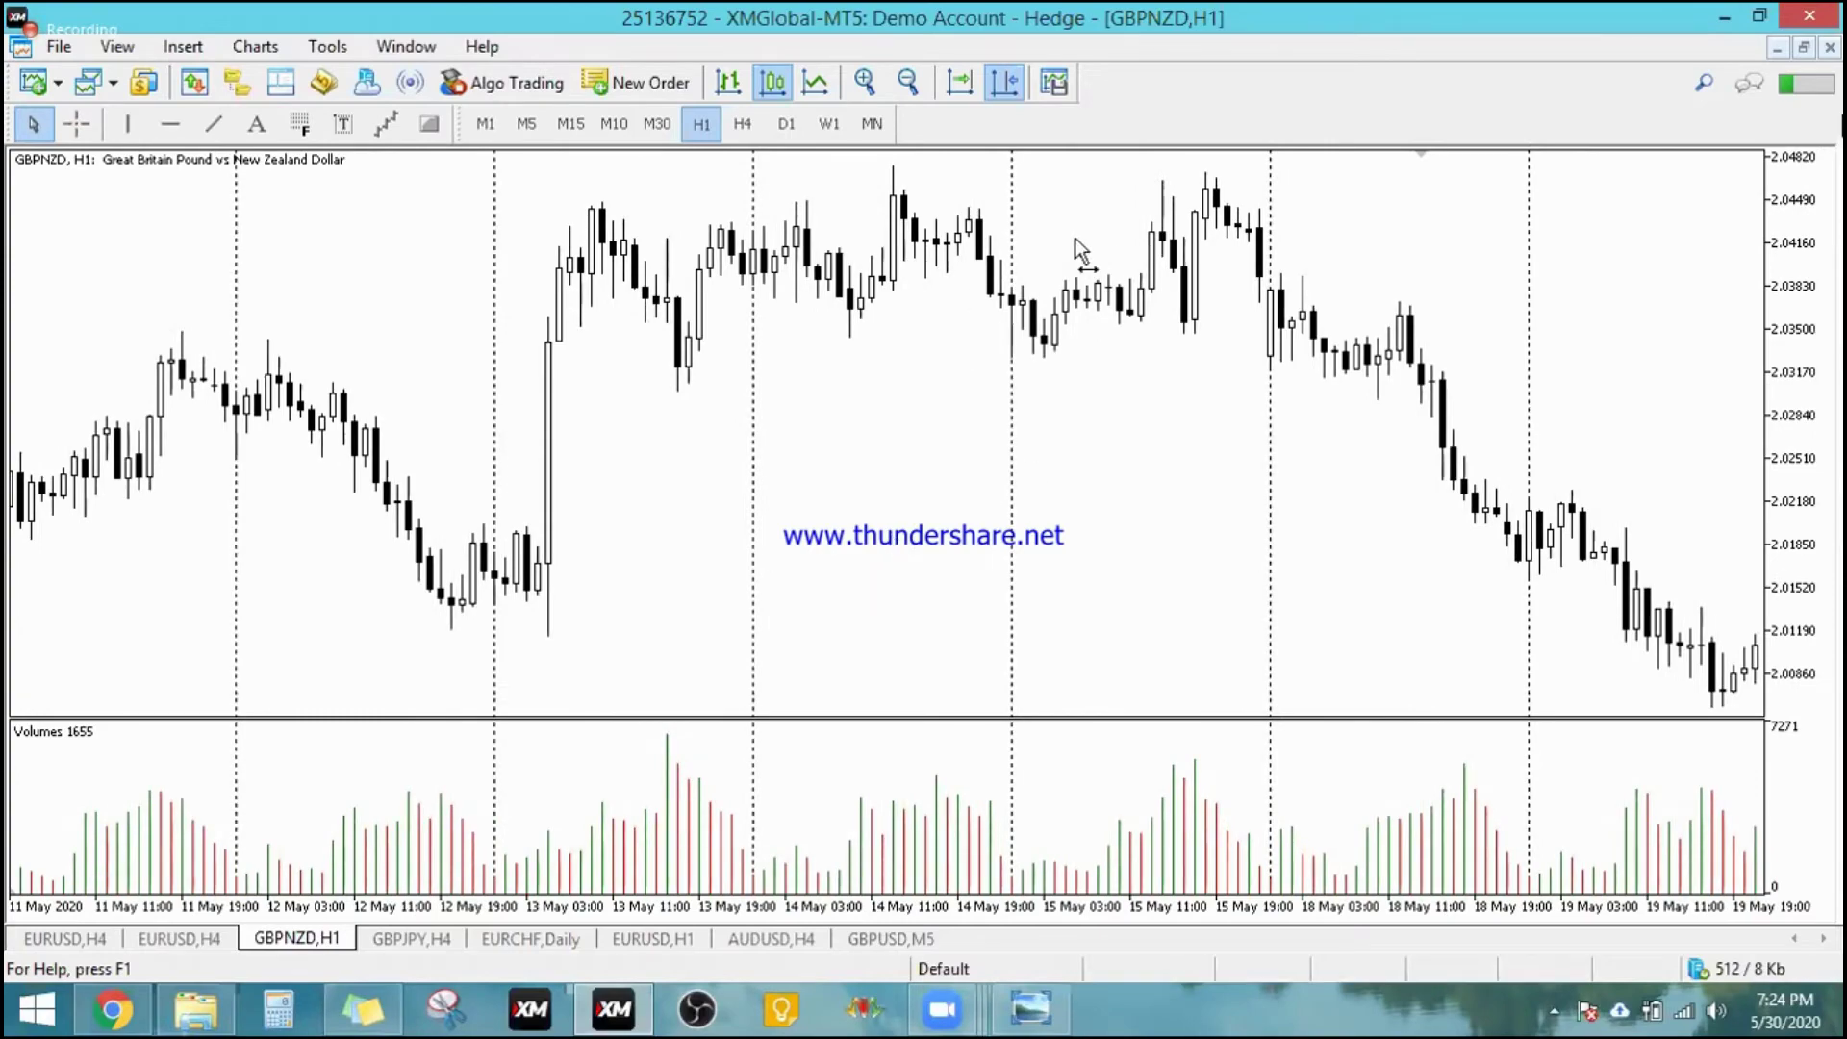
pyautogui.scroll(8, 1218, 365)
pyautogui.scroll(-3, 1217, 365)
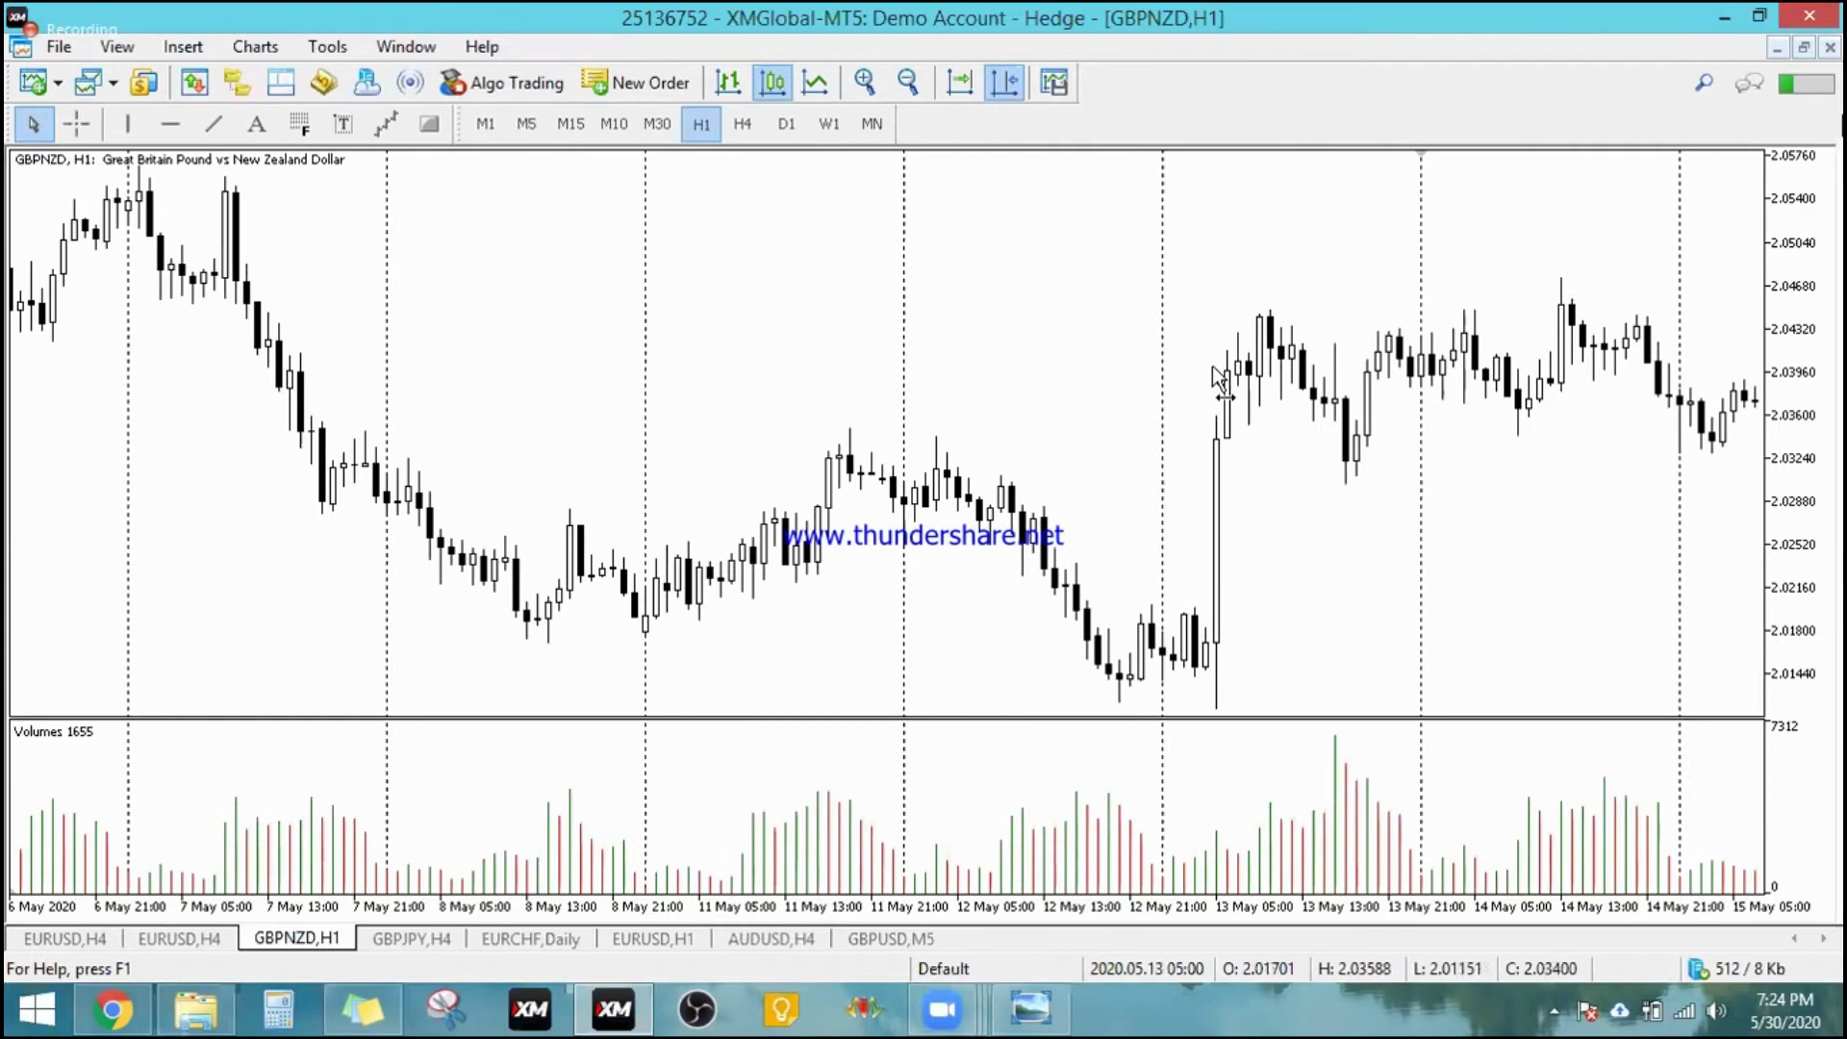
pyautogui.scroll(8, 1481, 377)
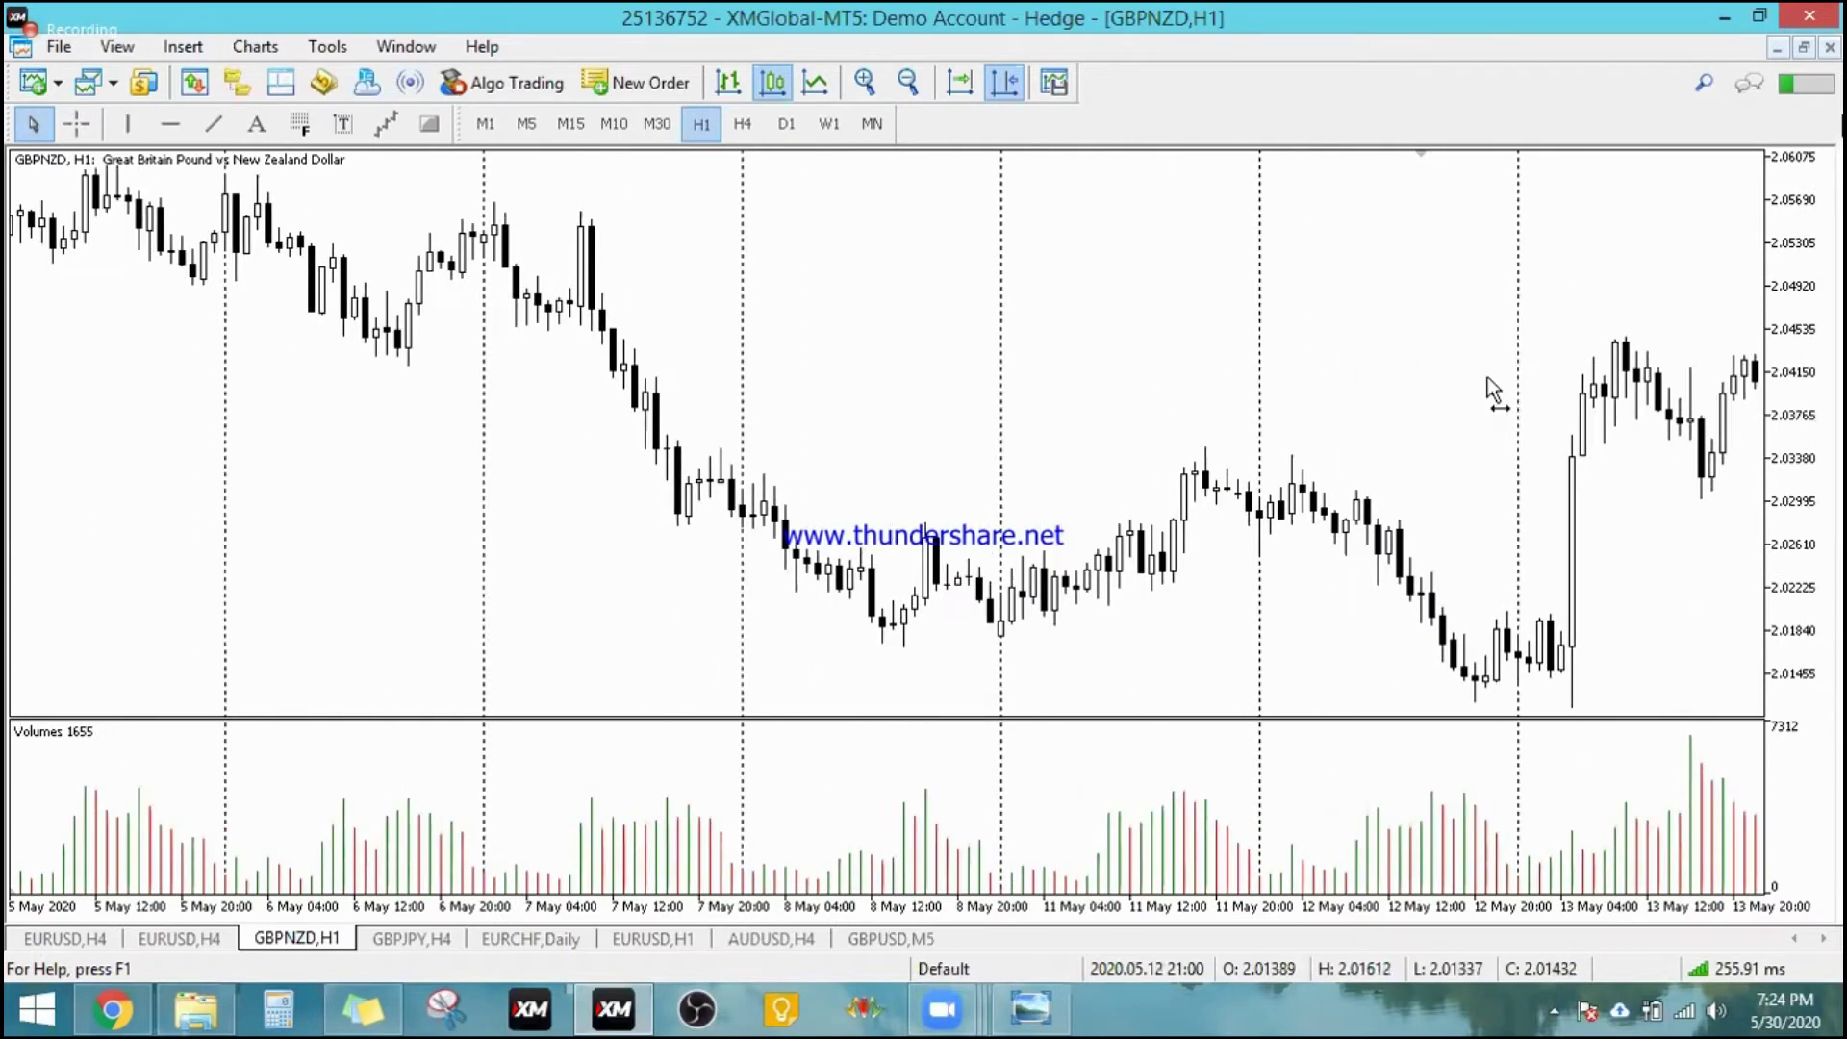
pyautogui.scroll(10, 1487, 385)
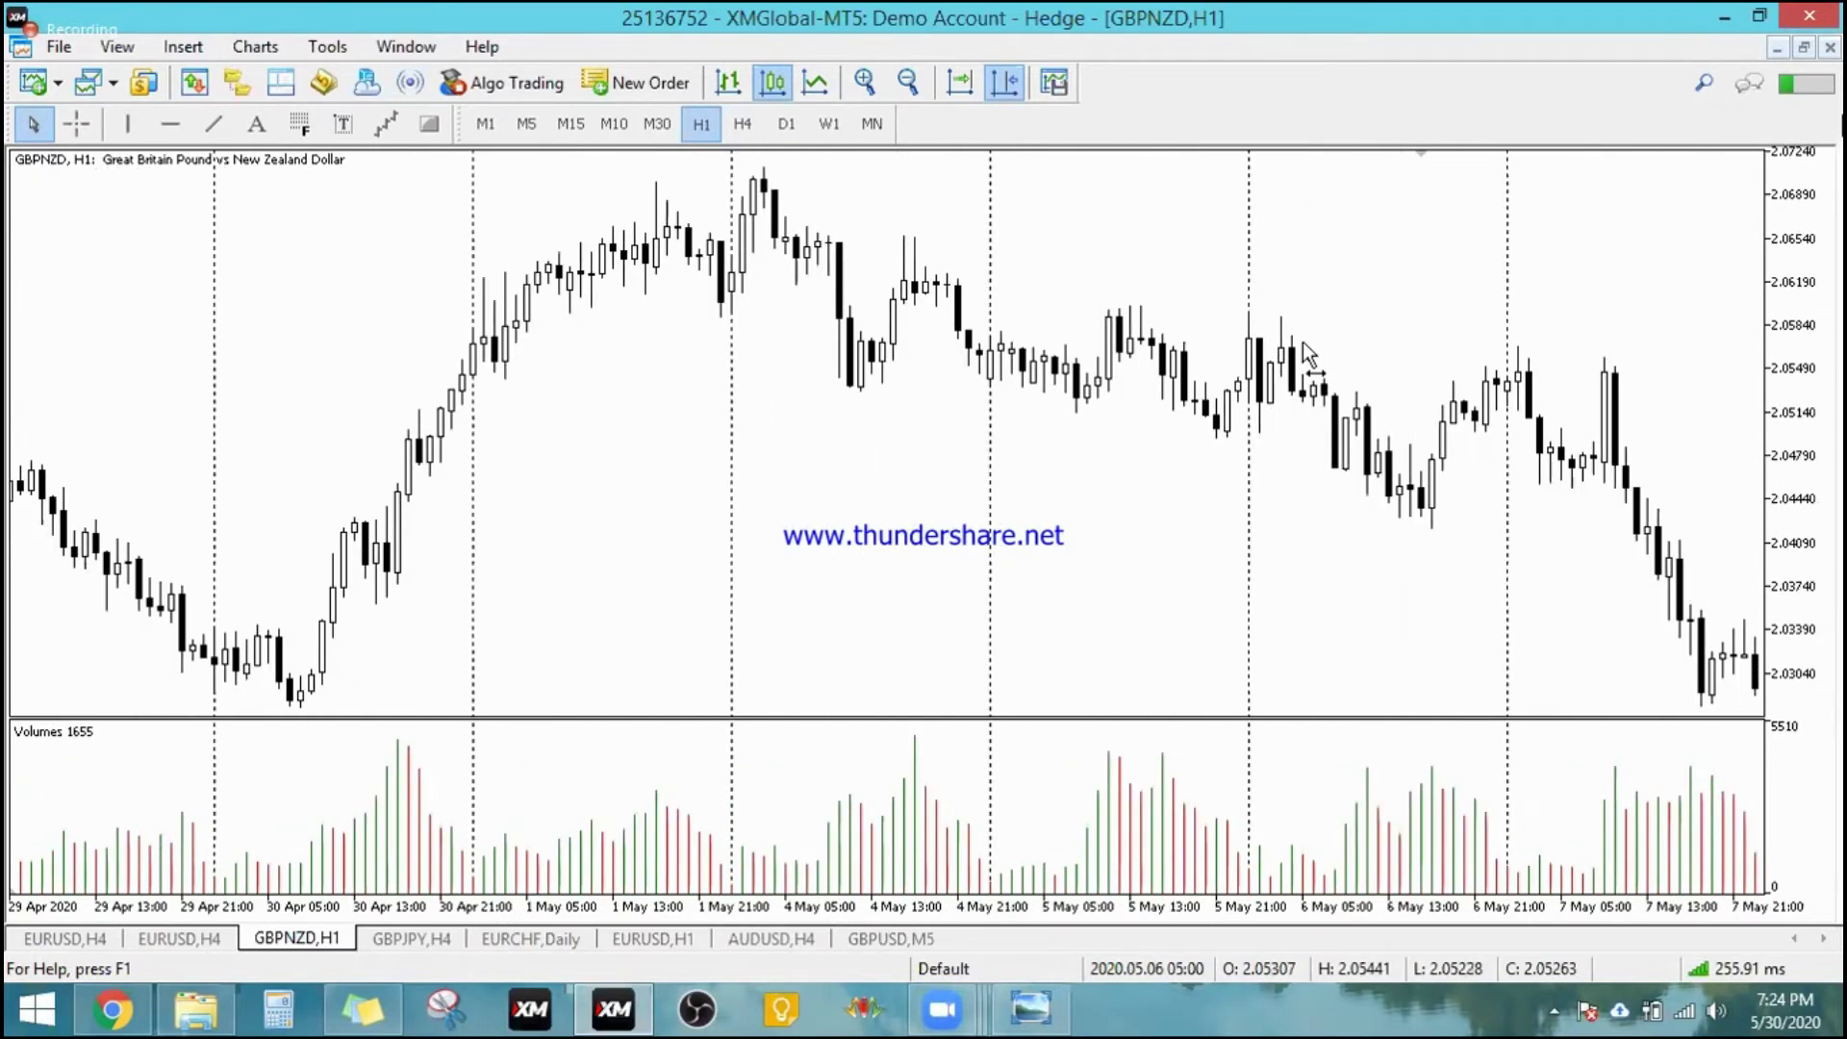
pyautogui.scroll(4, 1045, 405)
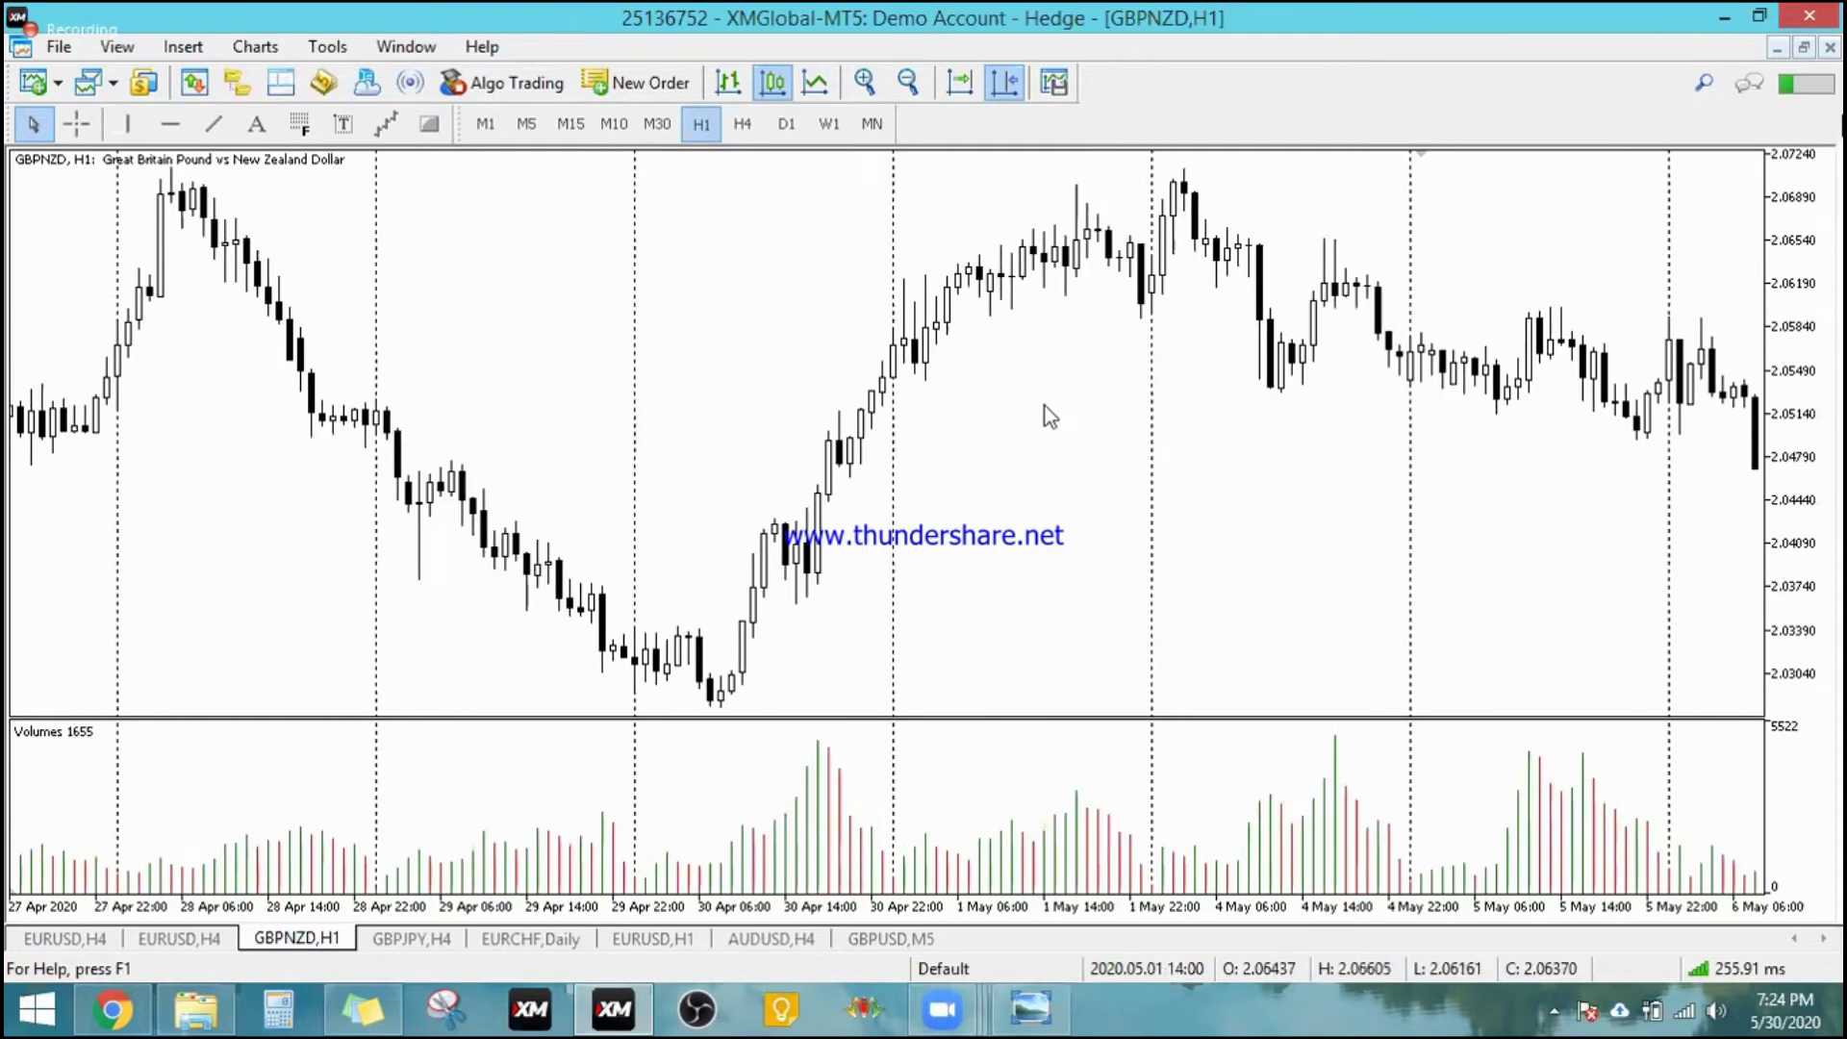
pyautogui.scroll(3, 1082, 413)
pyautogui.scroll(3, 764, 511)
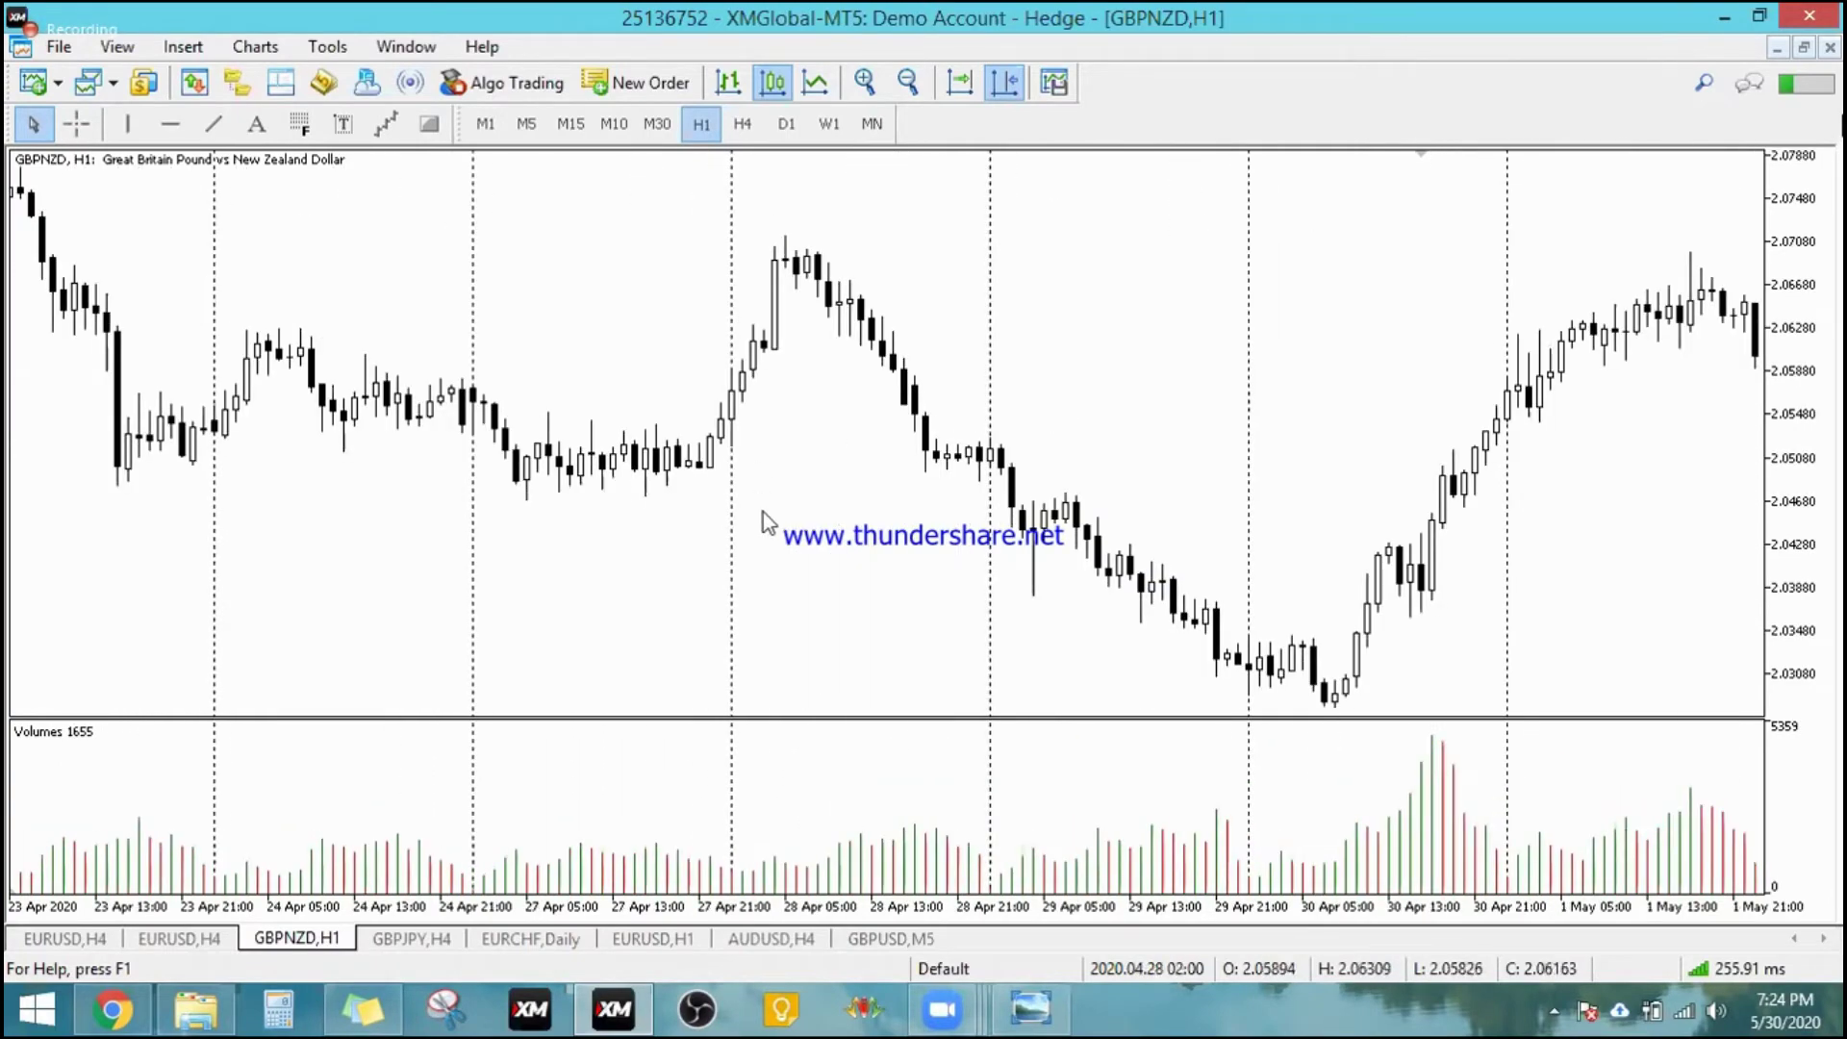
pyautogui.scroll(5, 764, 511)
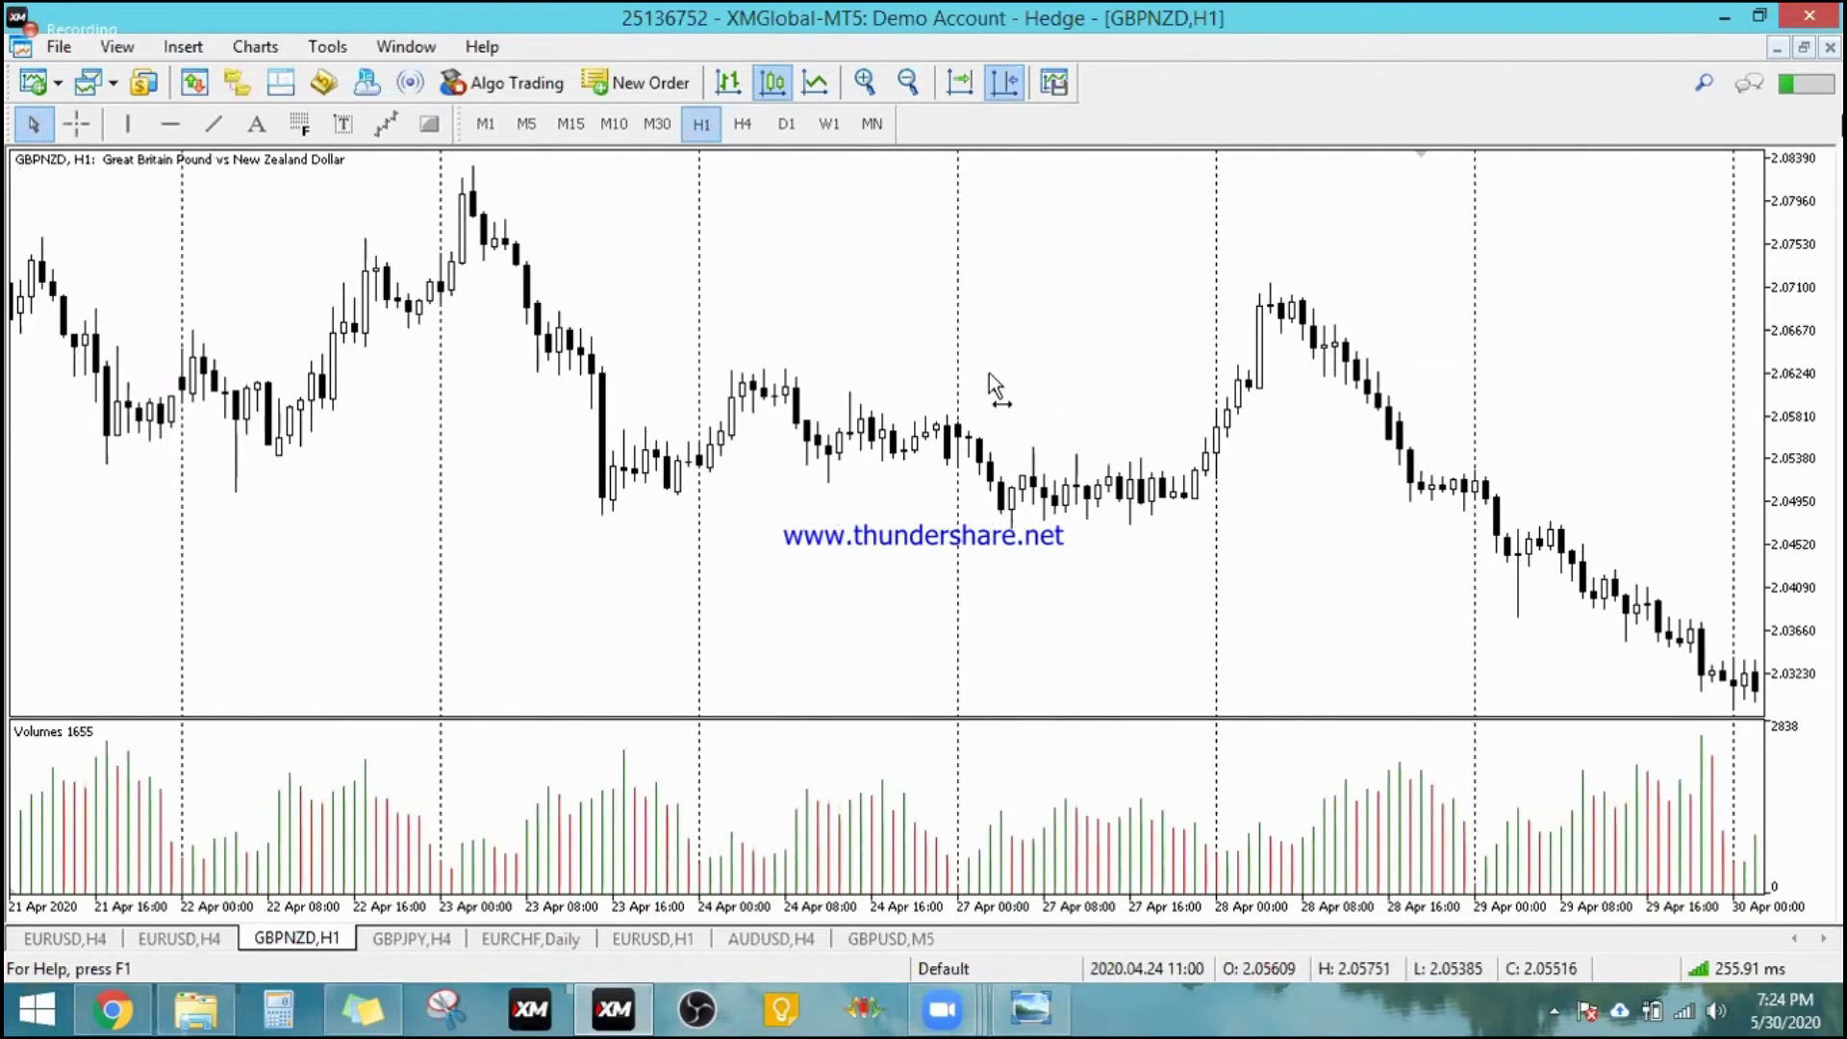
pyautogui.scroll(3, 752, 413)
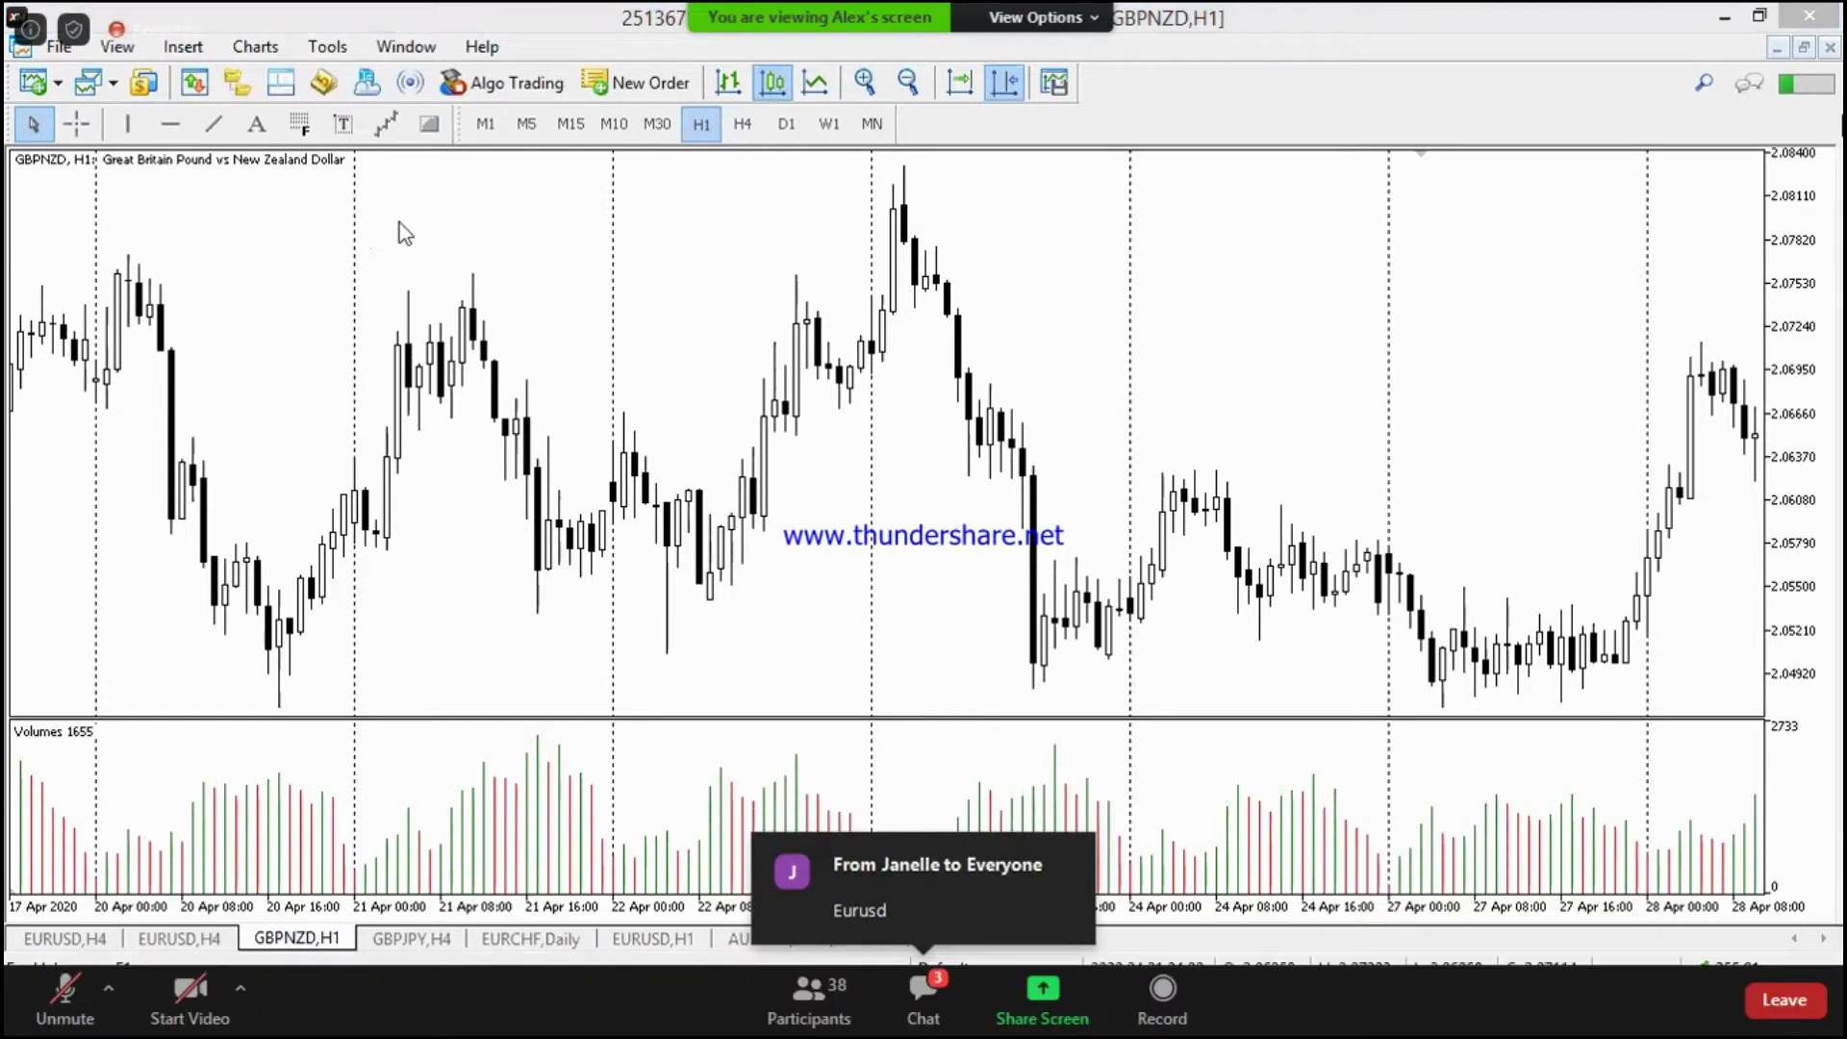
# Step: Switch the chart to EURUSD on the H4 timeframe and close the symbol list
pyautogui.click(202, 89)
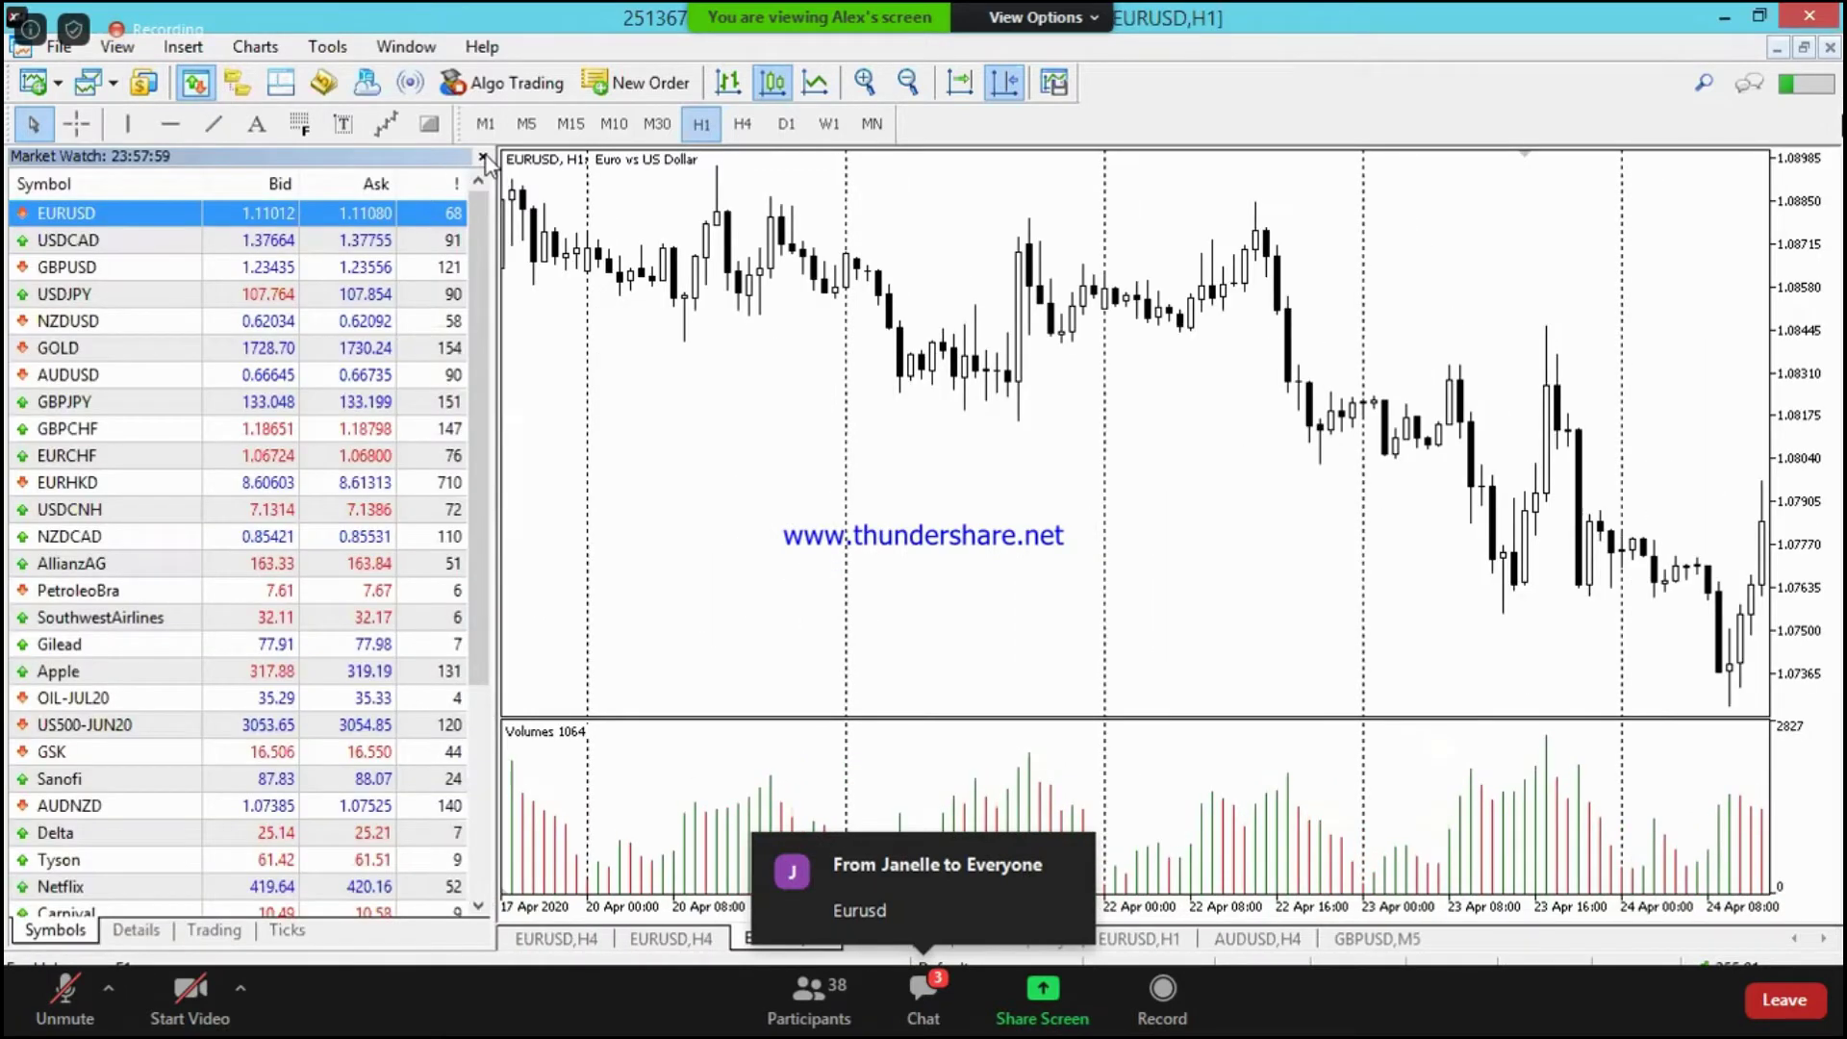
pyautogui.click(483, 156)
pyautogui.click(743, 124)
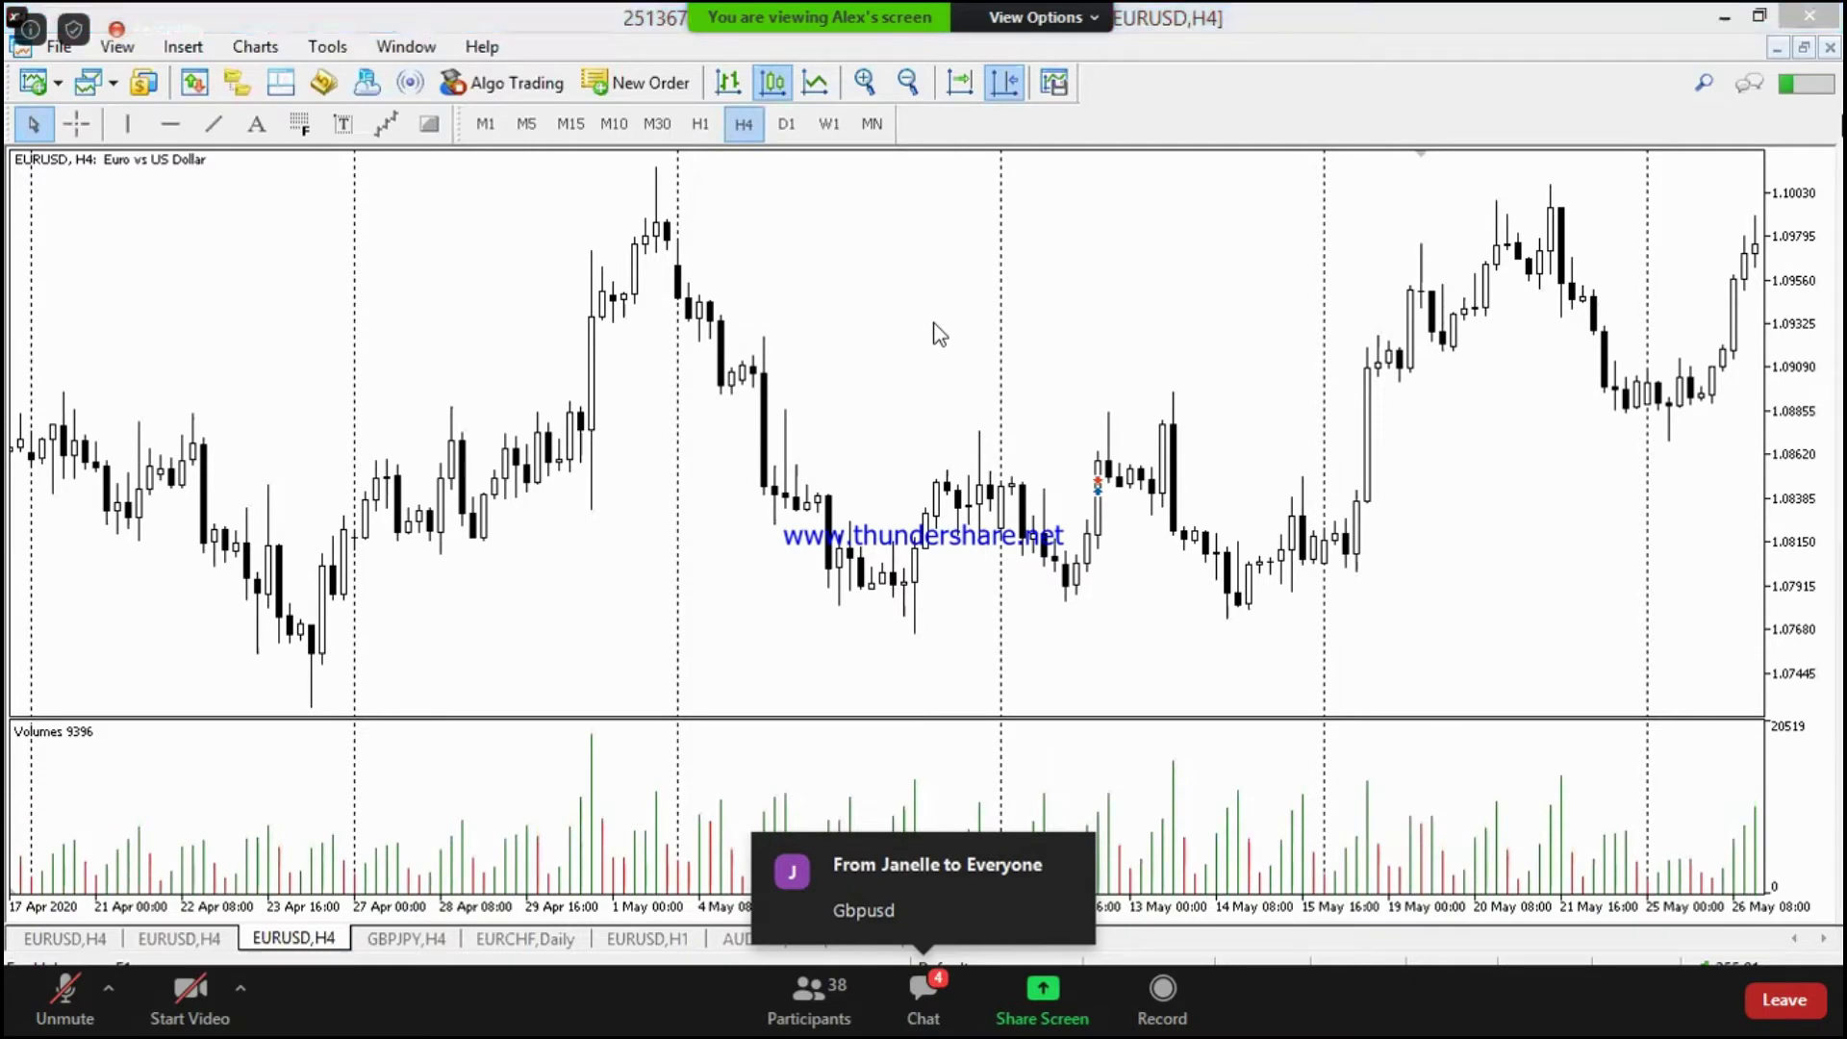
# Step: Mark the sideways EURUSD H4 ranges of about 13–18 May and 22–26 May with rectangles
pyautogui.moveTo(914, 637); pyautogui.dragTo(772, 625)
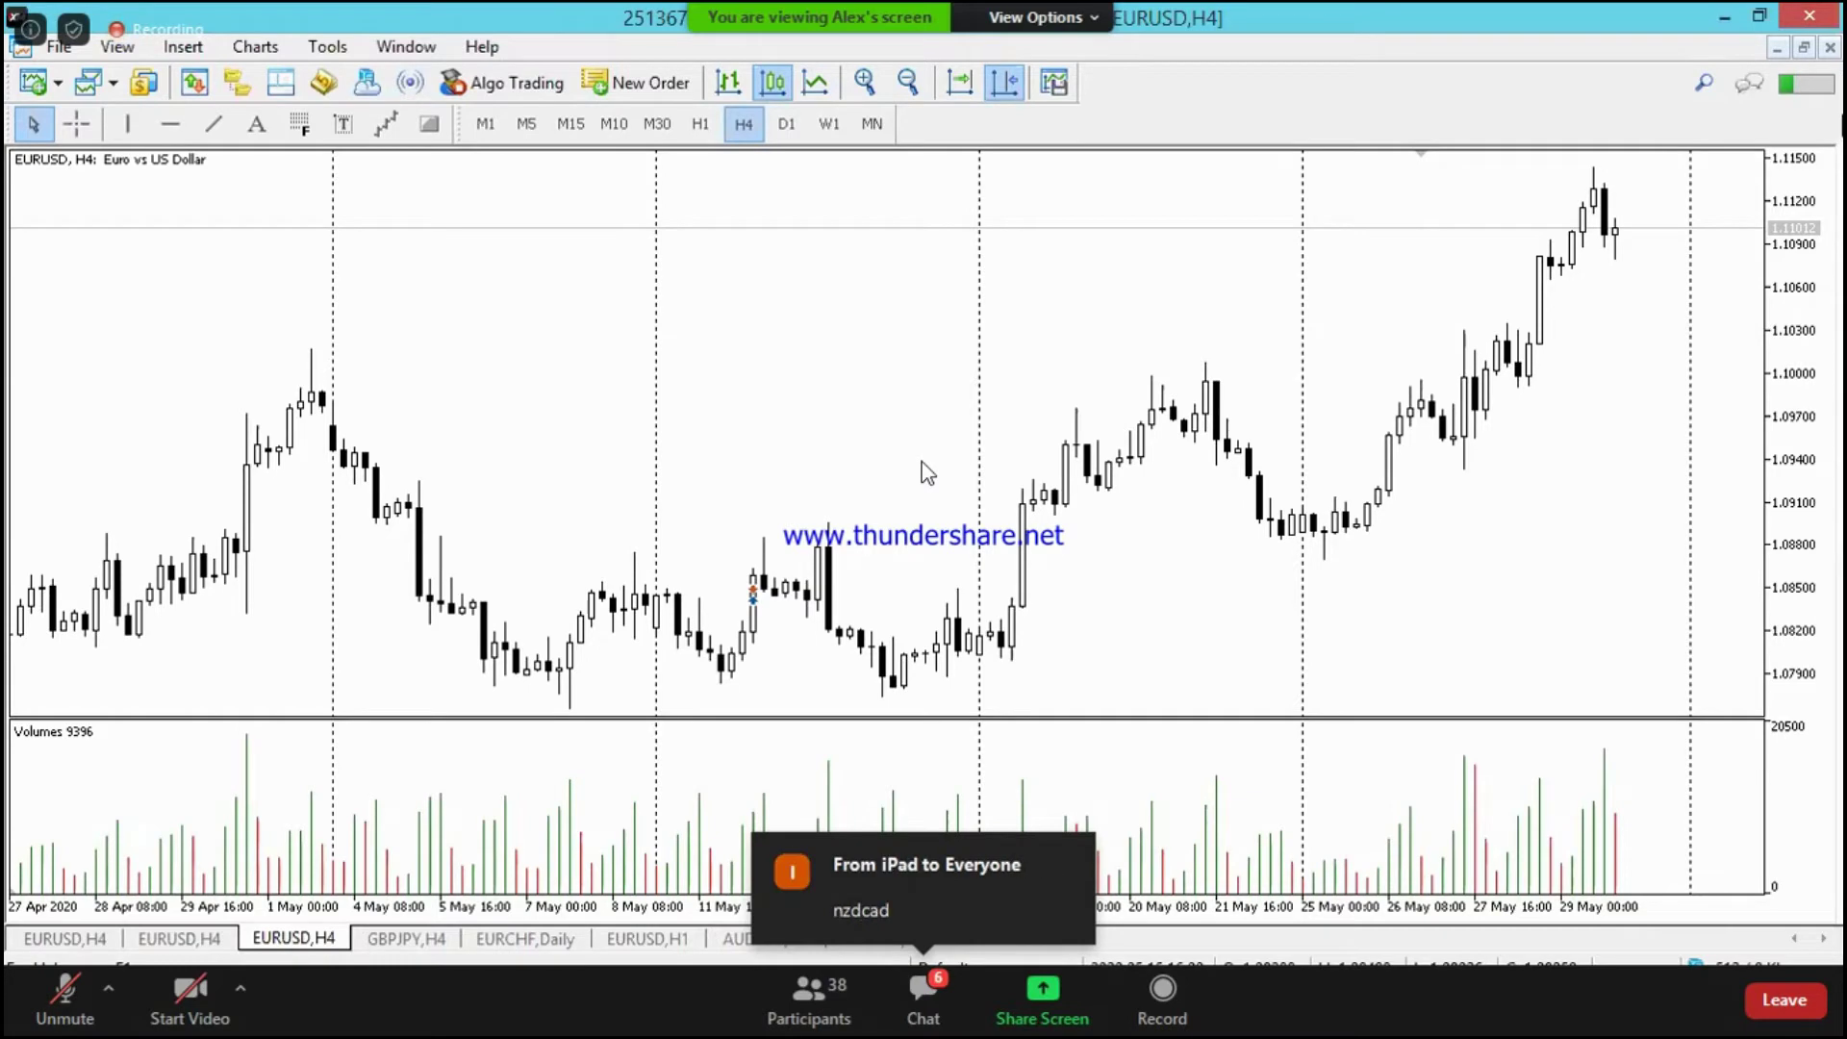
pyautogui.moveTo(926, 472); pyautogui.dragTo(904, 553)
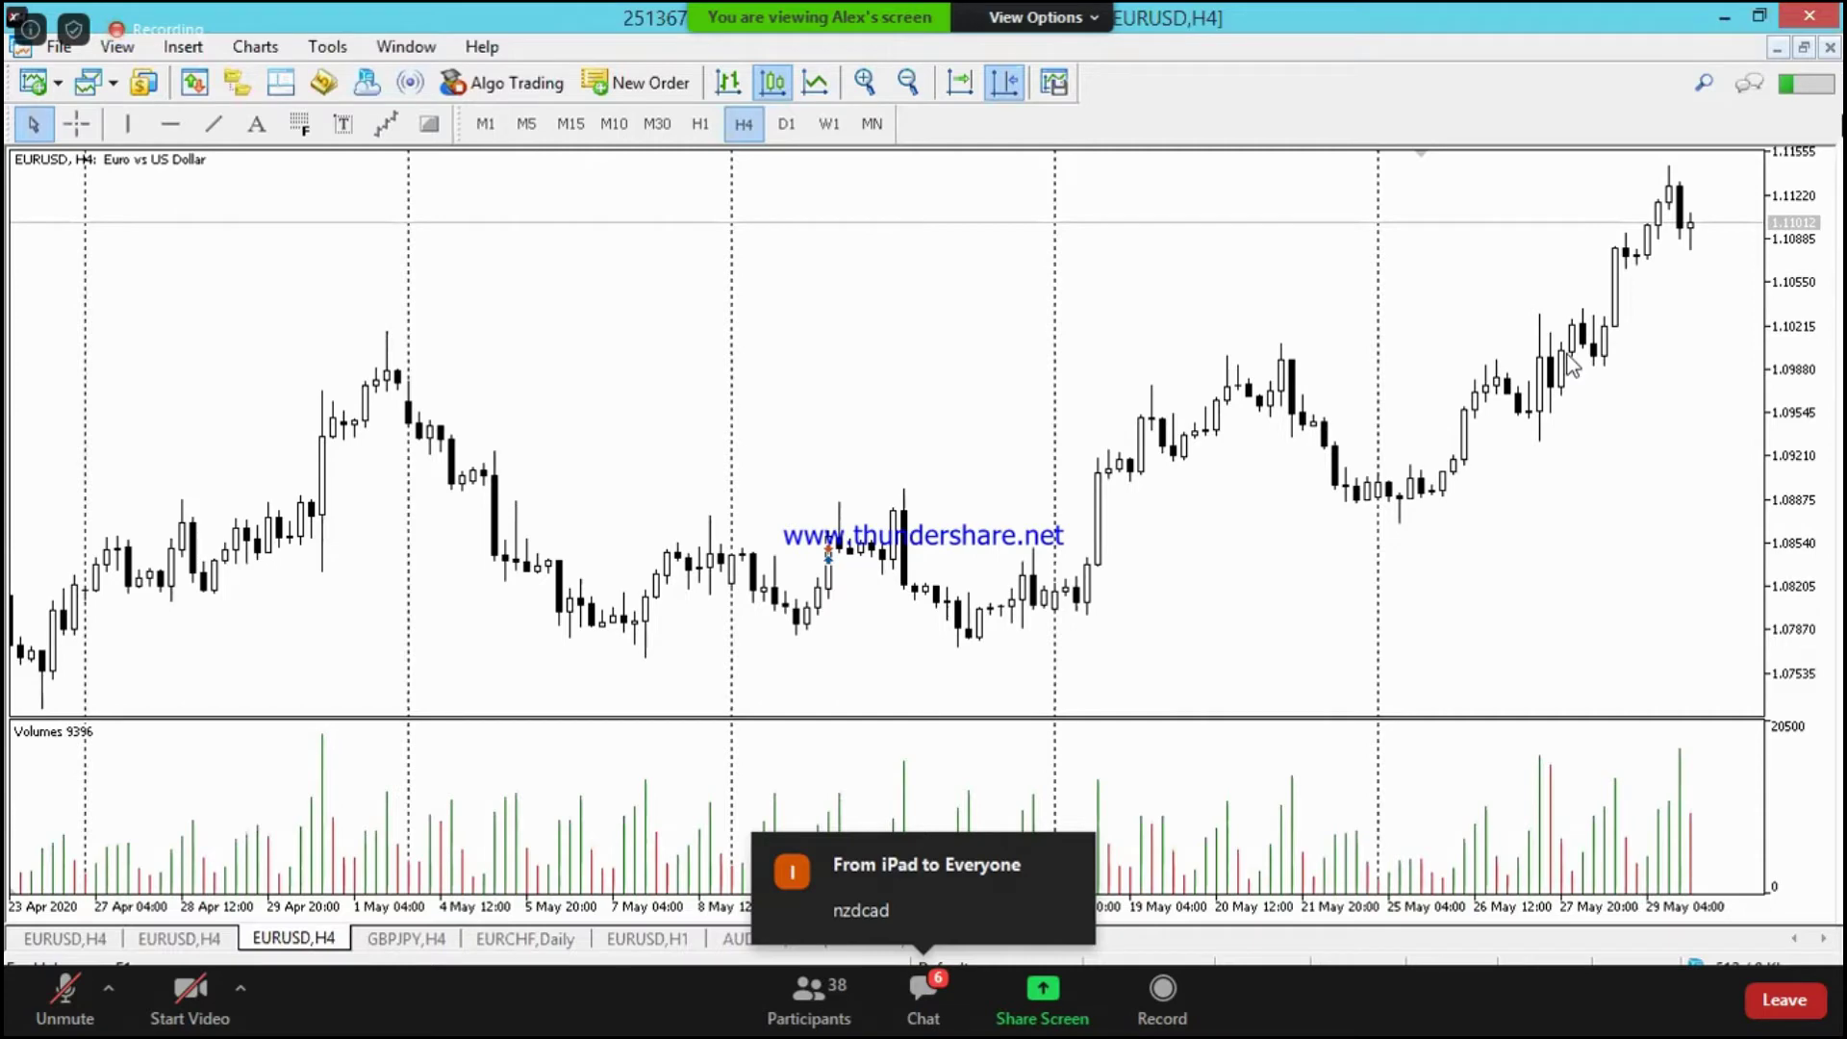
pyautogui.click(429, 123)
pyautogui.moveTo(904, 565); pyautogui.dragTo(1097, 637)
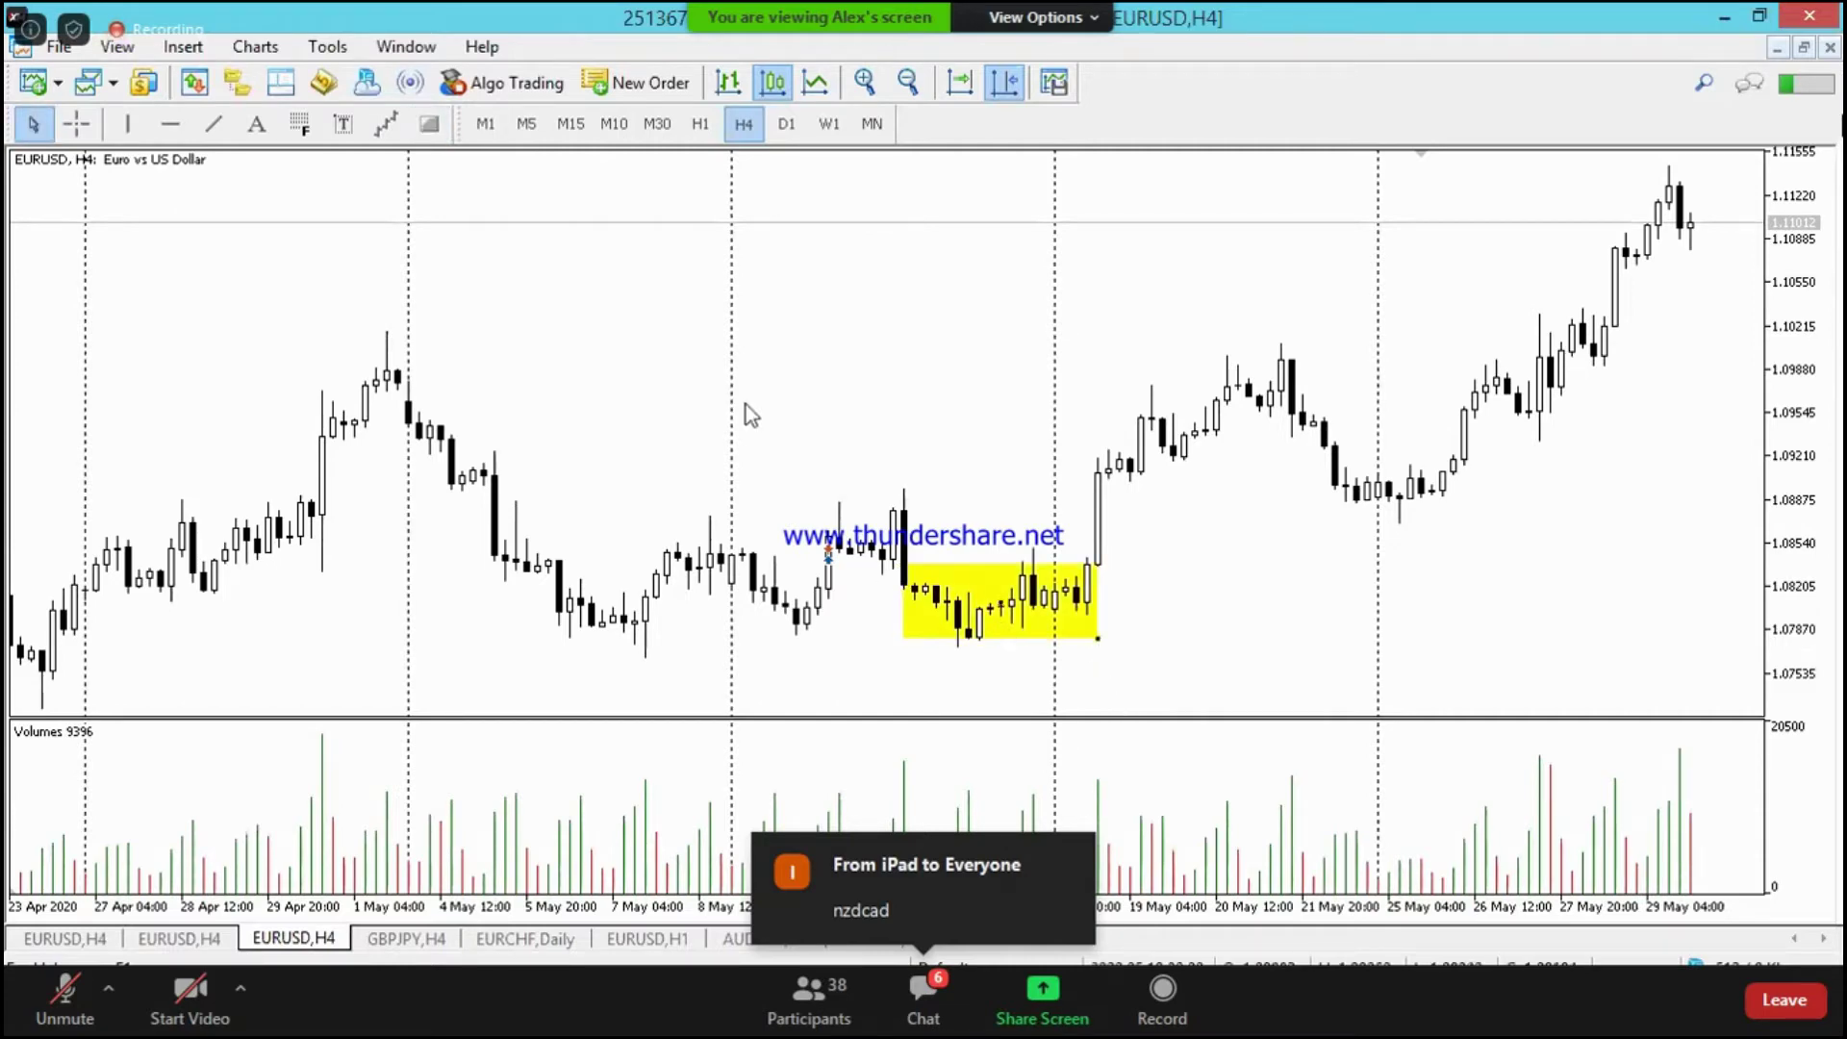
pyautogui.click(429, 123)
pyautogui.moveTo(1319, 455); pyautogui.dragTo(1475, 522)
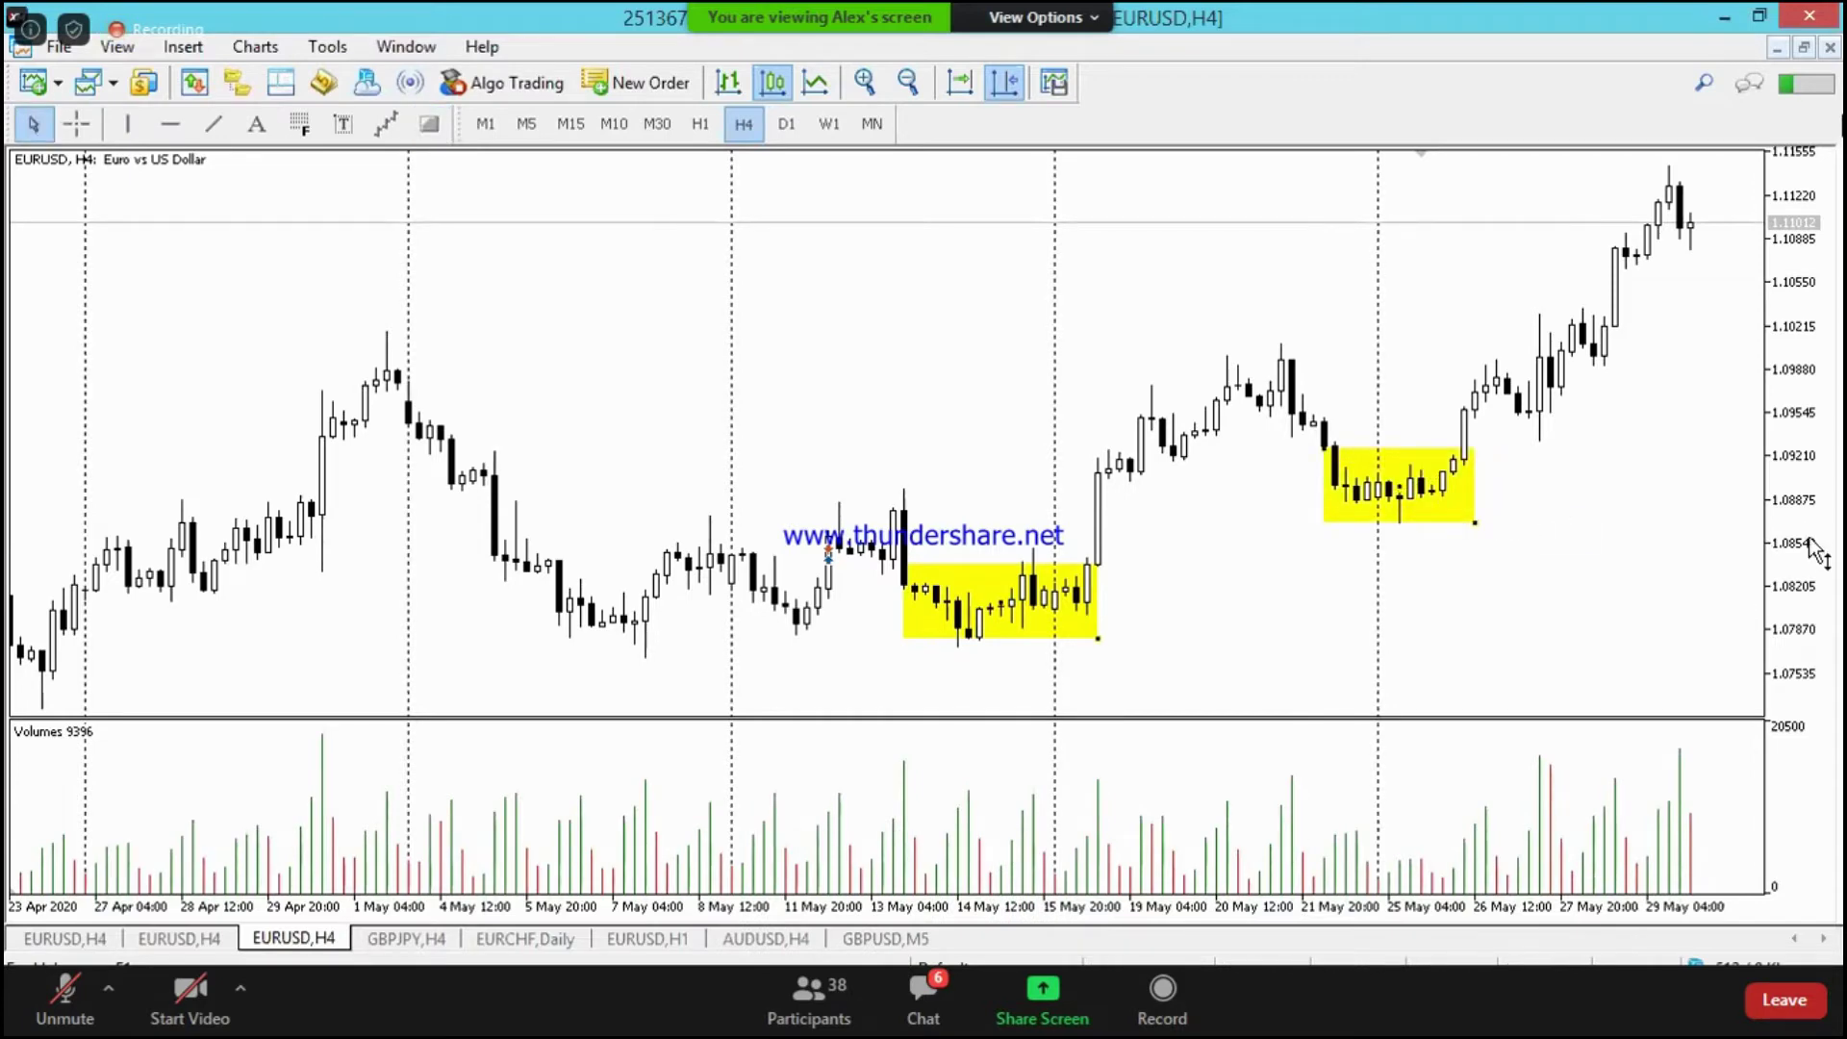
# Step: Inspect the 18 May 16:00 breakout candle above the first rectangle and the volume beneath it
pyautogui.moveTo(1320, 639); pyautogui.dragTo(1185, 598)
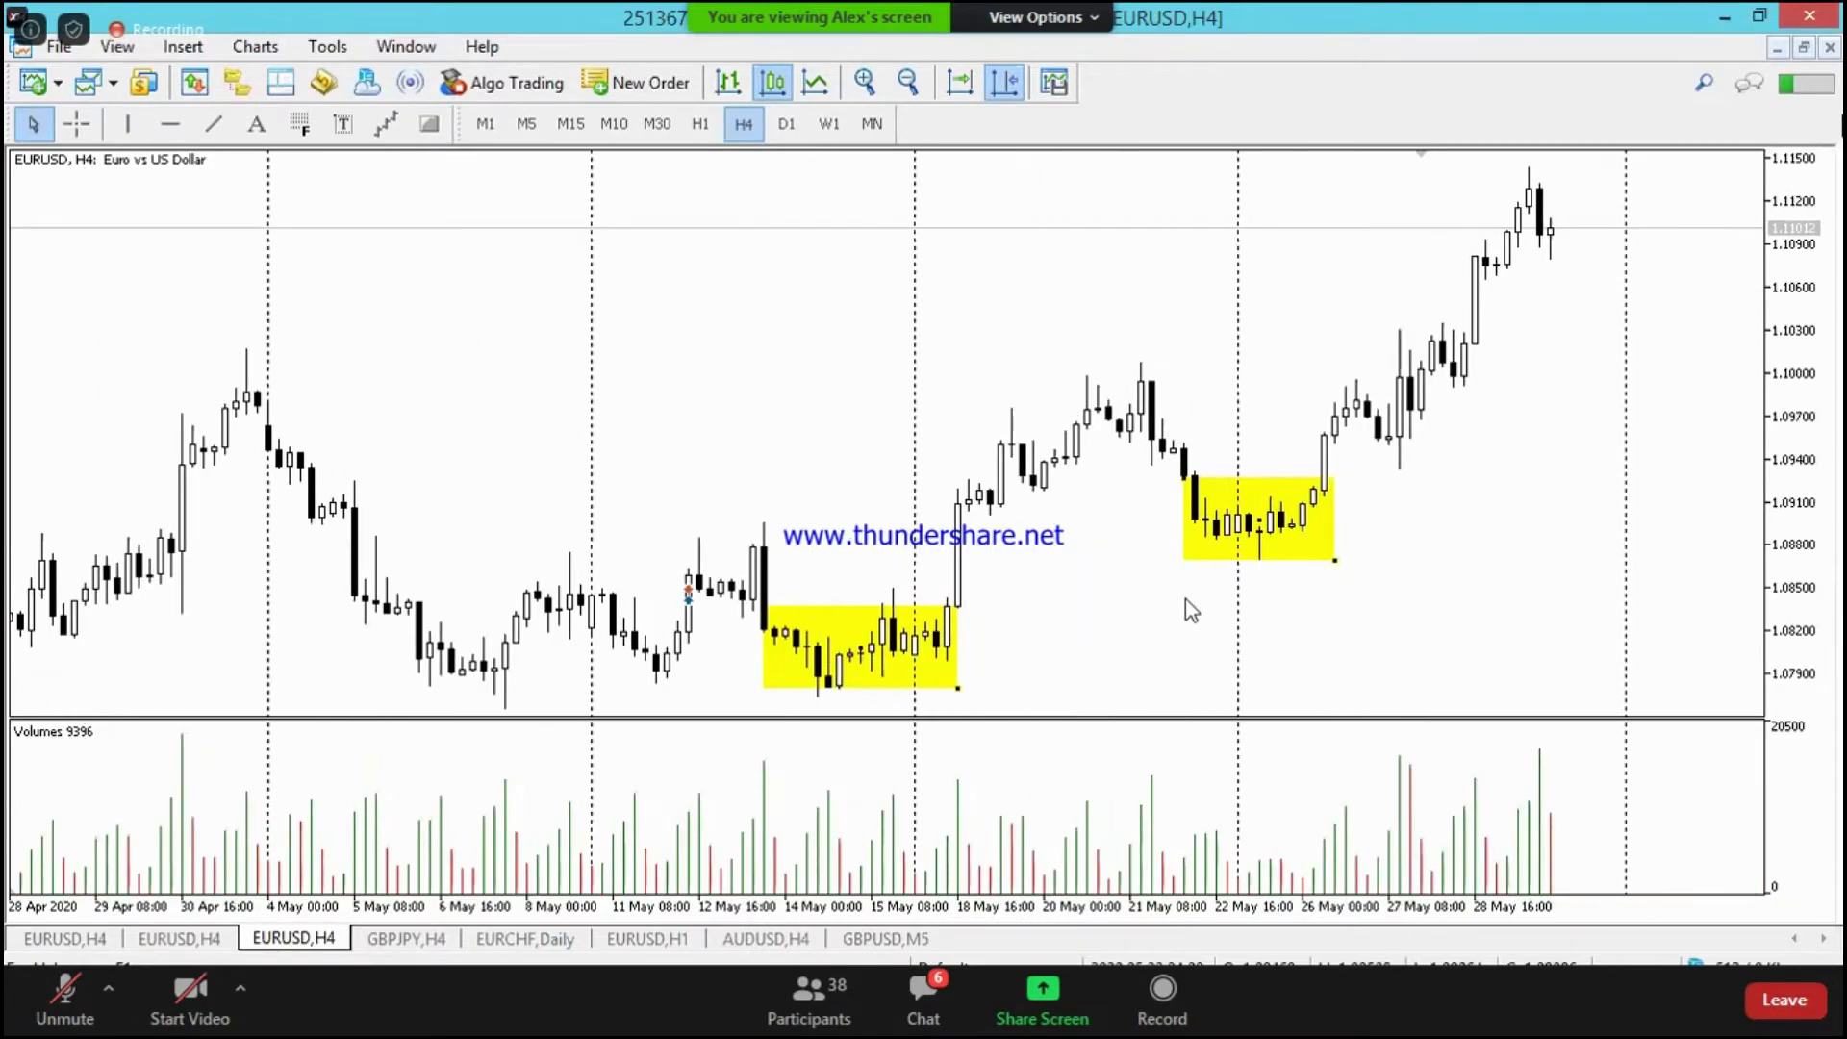
pyautogui.press('+')
pyautogui.scroll(6, 1106, 546)
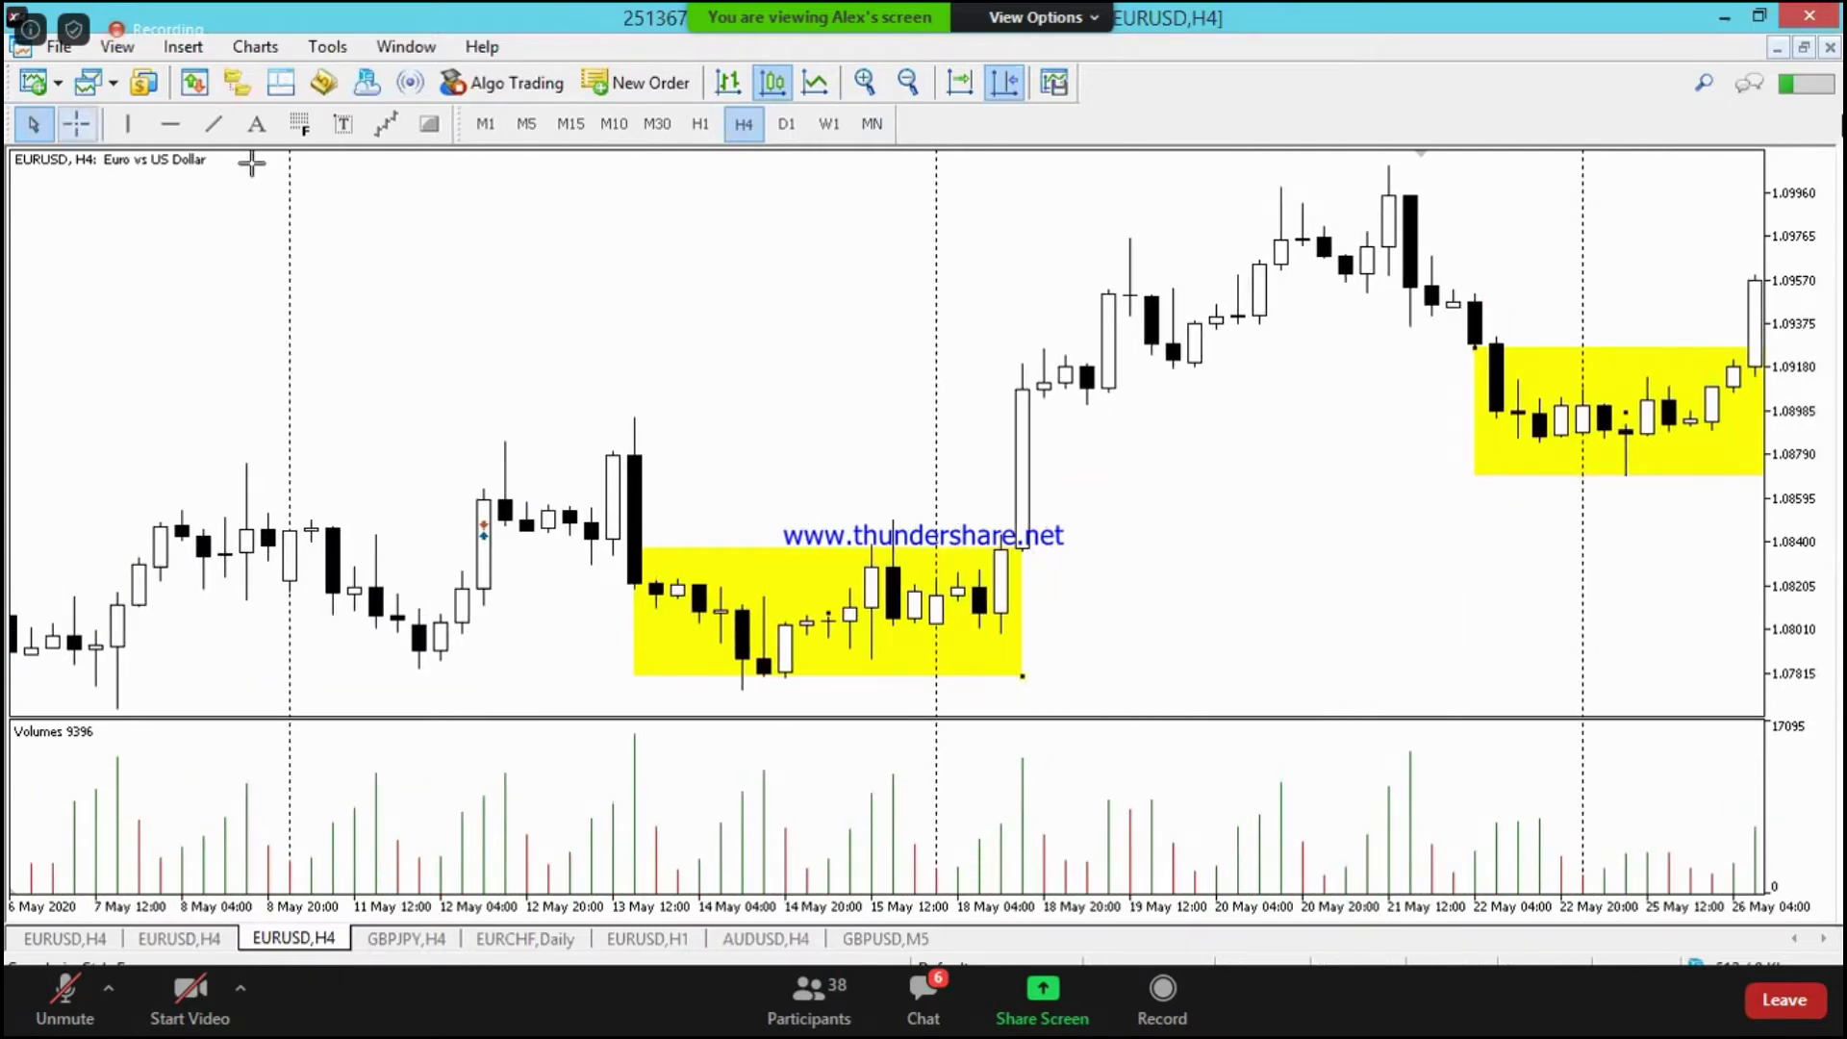
pyautogui.click(1018, 471)
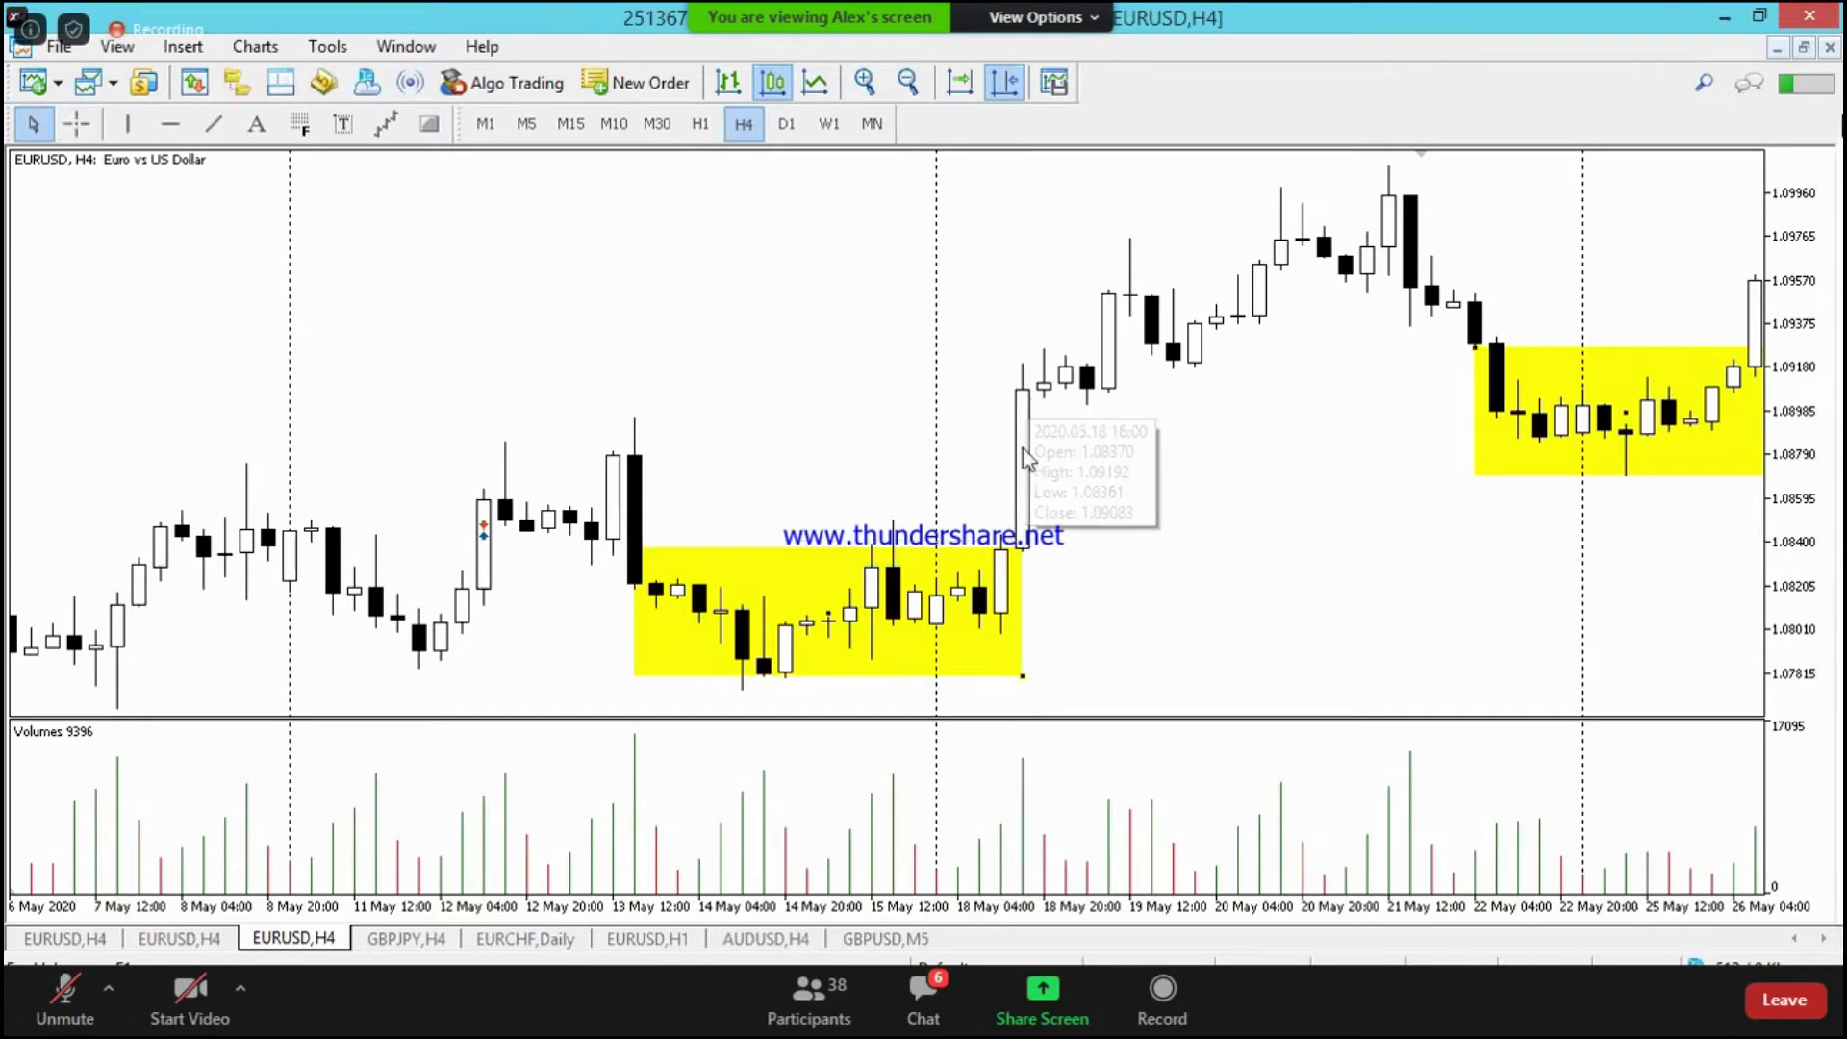
# Step: Inspect the 26 May 08:00 breakout candle at the second rectangle and the volume beneath it
pyautogui.scroll(-3, 1065, 533)
pyautogui.moveTo(1066, 532); pyautogui.dragTo(949, 541)
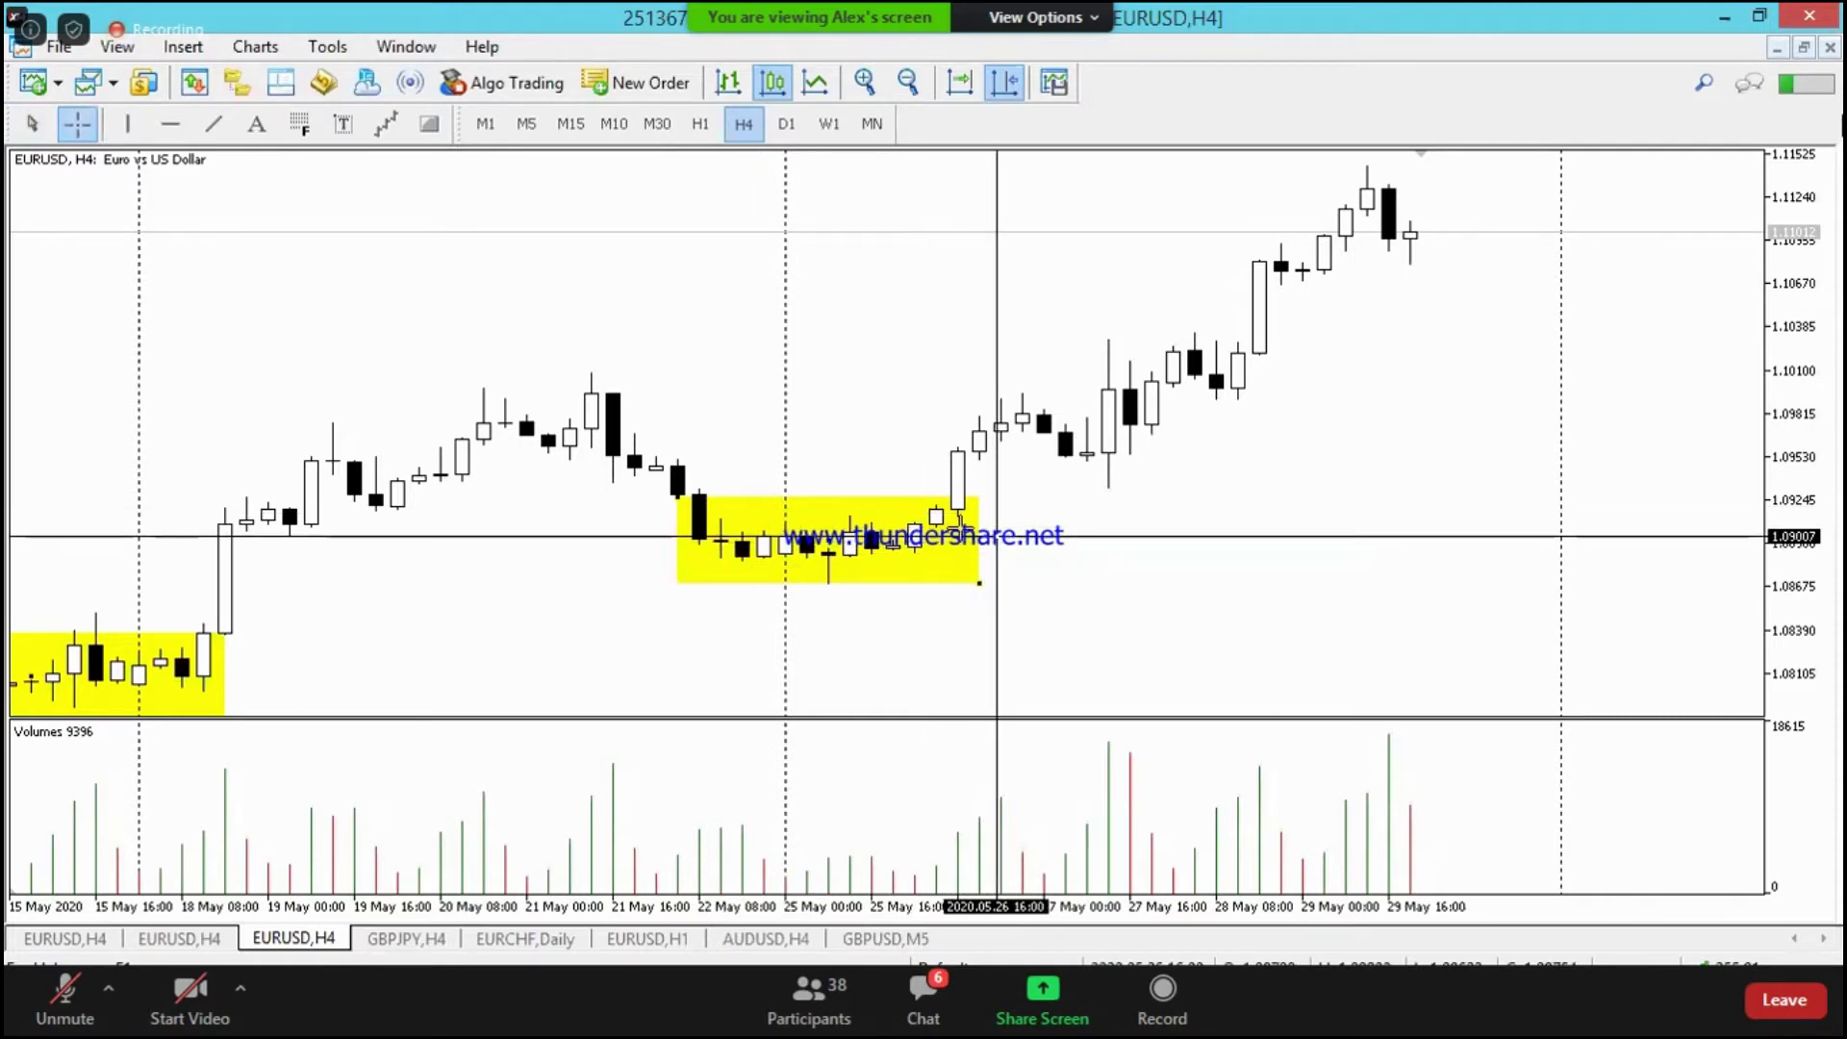
pyautogui.moveTo(964, 455)
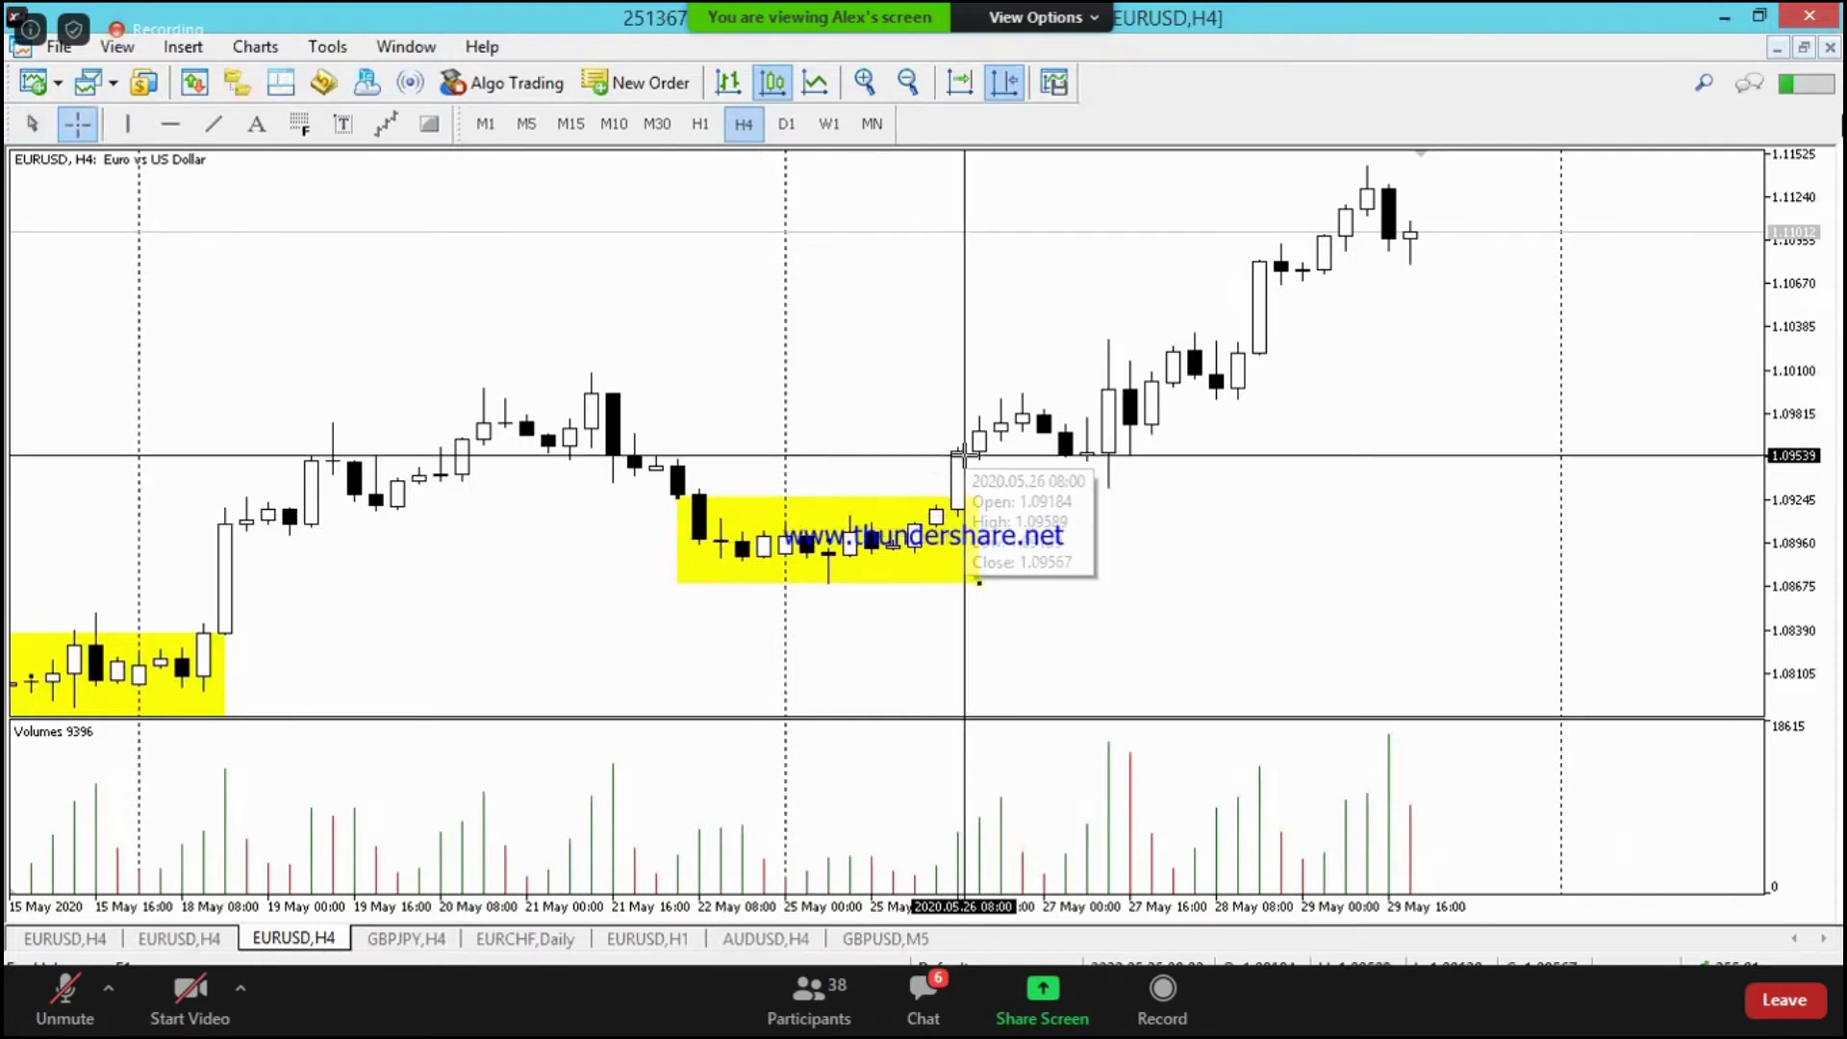
# Step: Compare the volume beneath the second rectangle's breakout with the price rise that follows it on EURUSD H4
pyautogui.click(940, 882)
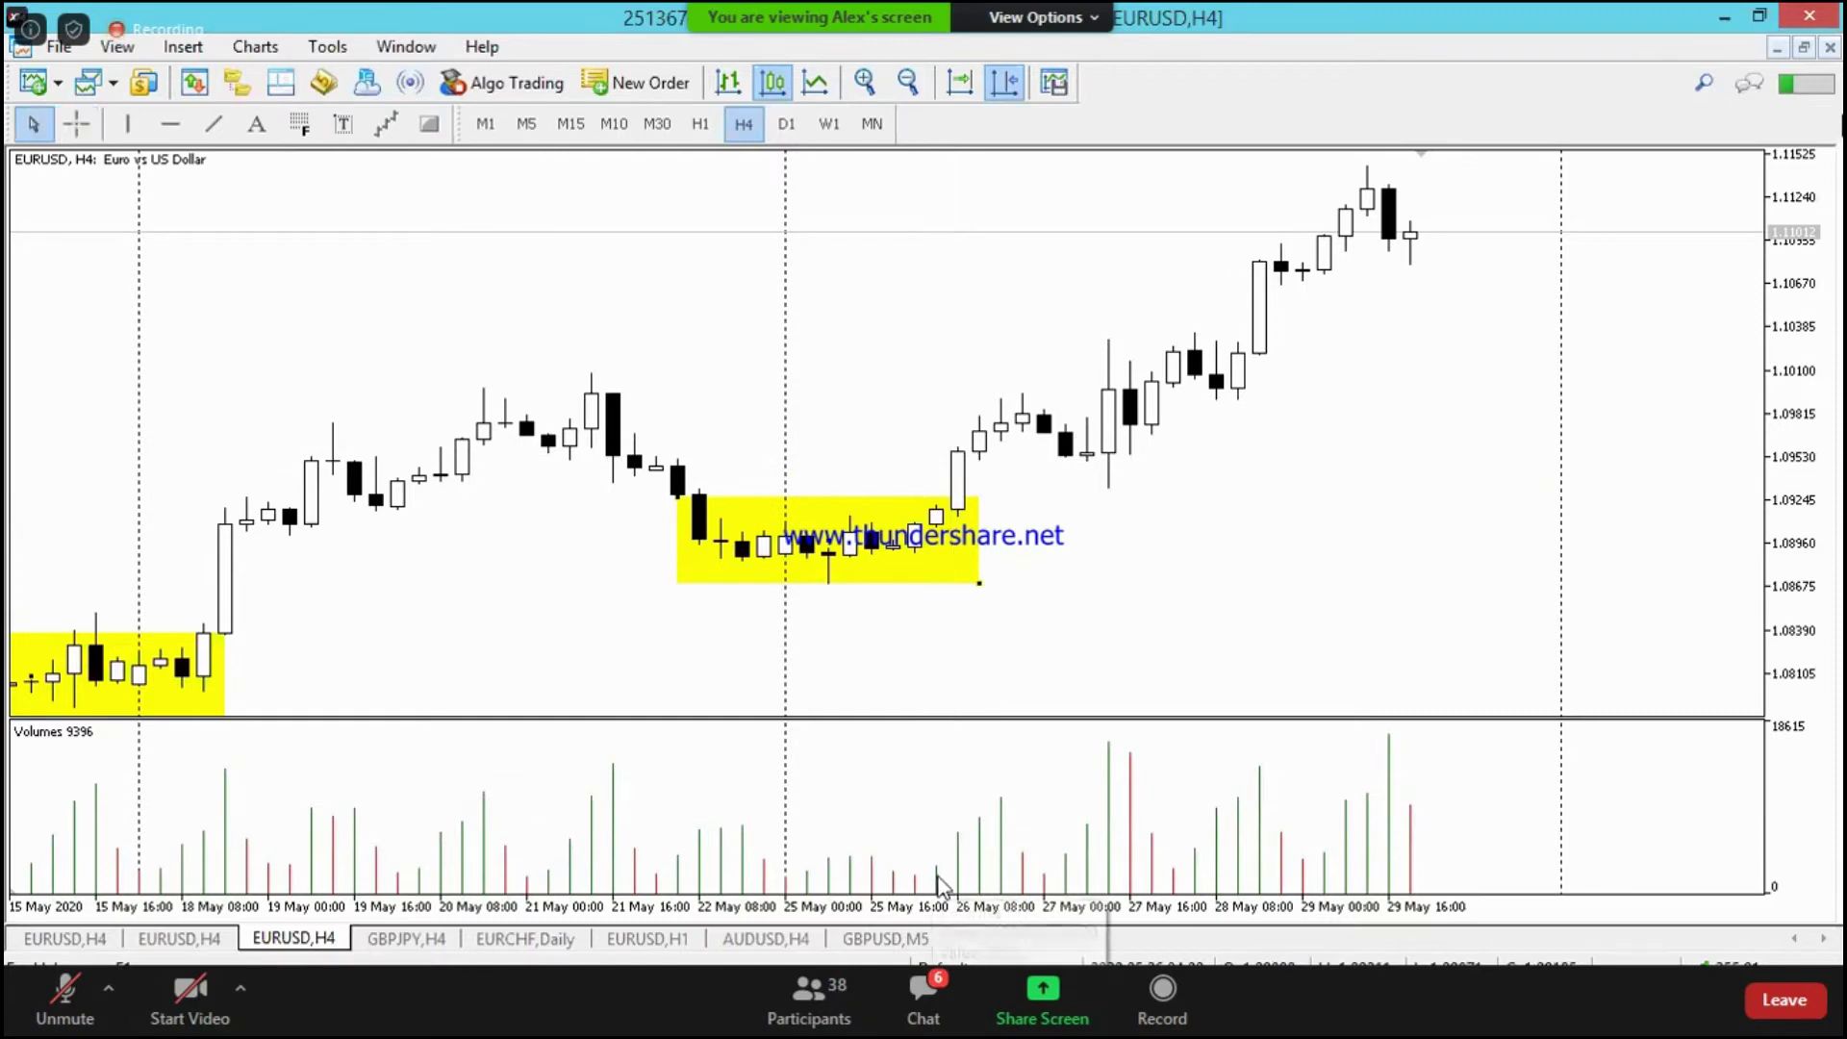
pyautogui.moveTo(940, 883)
pyautogui.click(76, 124)
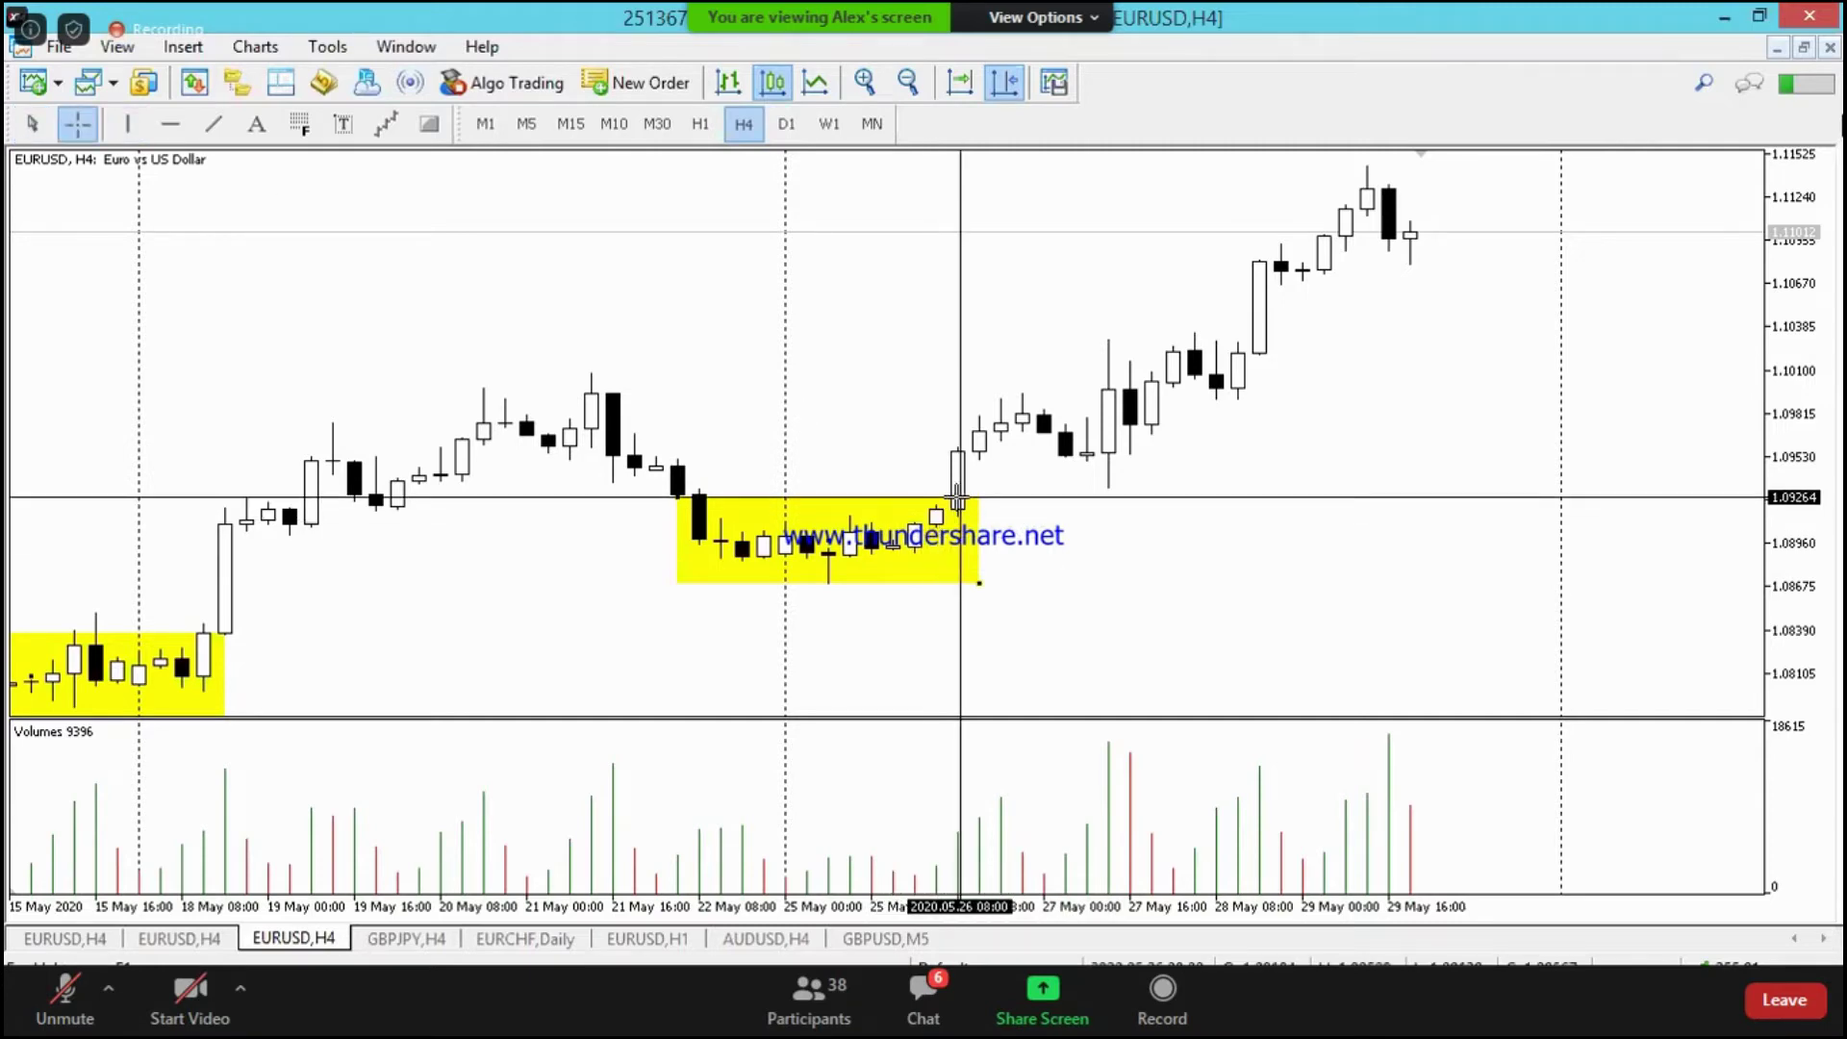
pyautogui.moveTo(954, 498); pyautogui.dragTo(1332, 327)
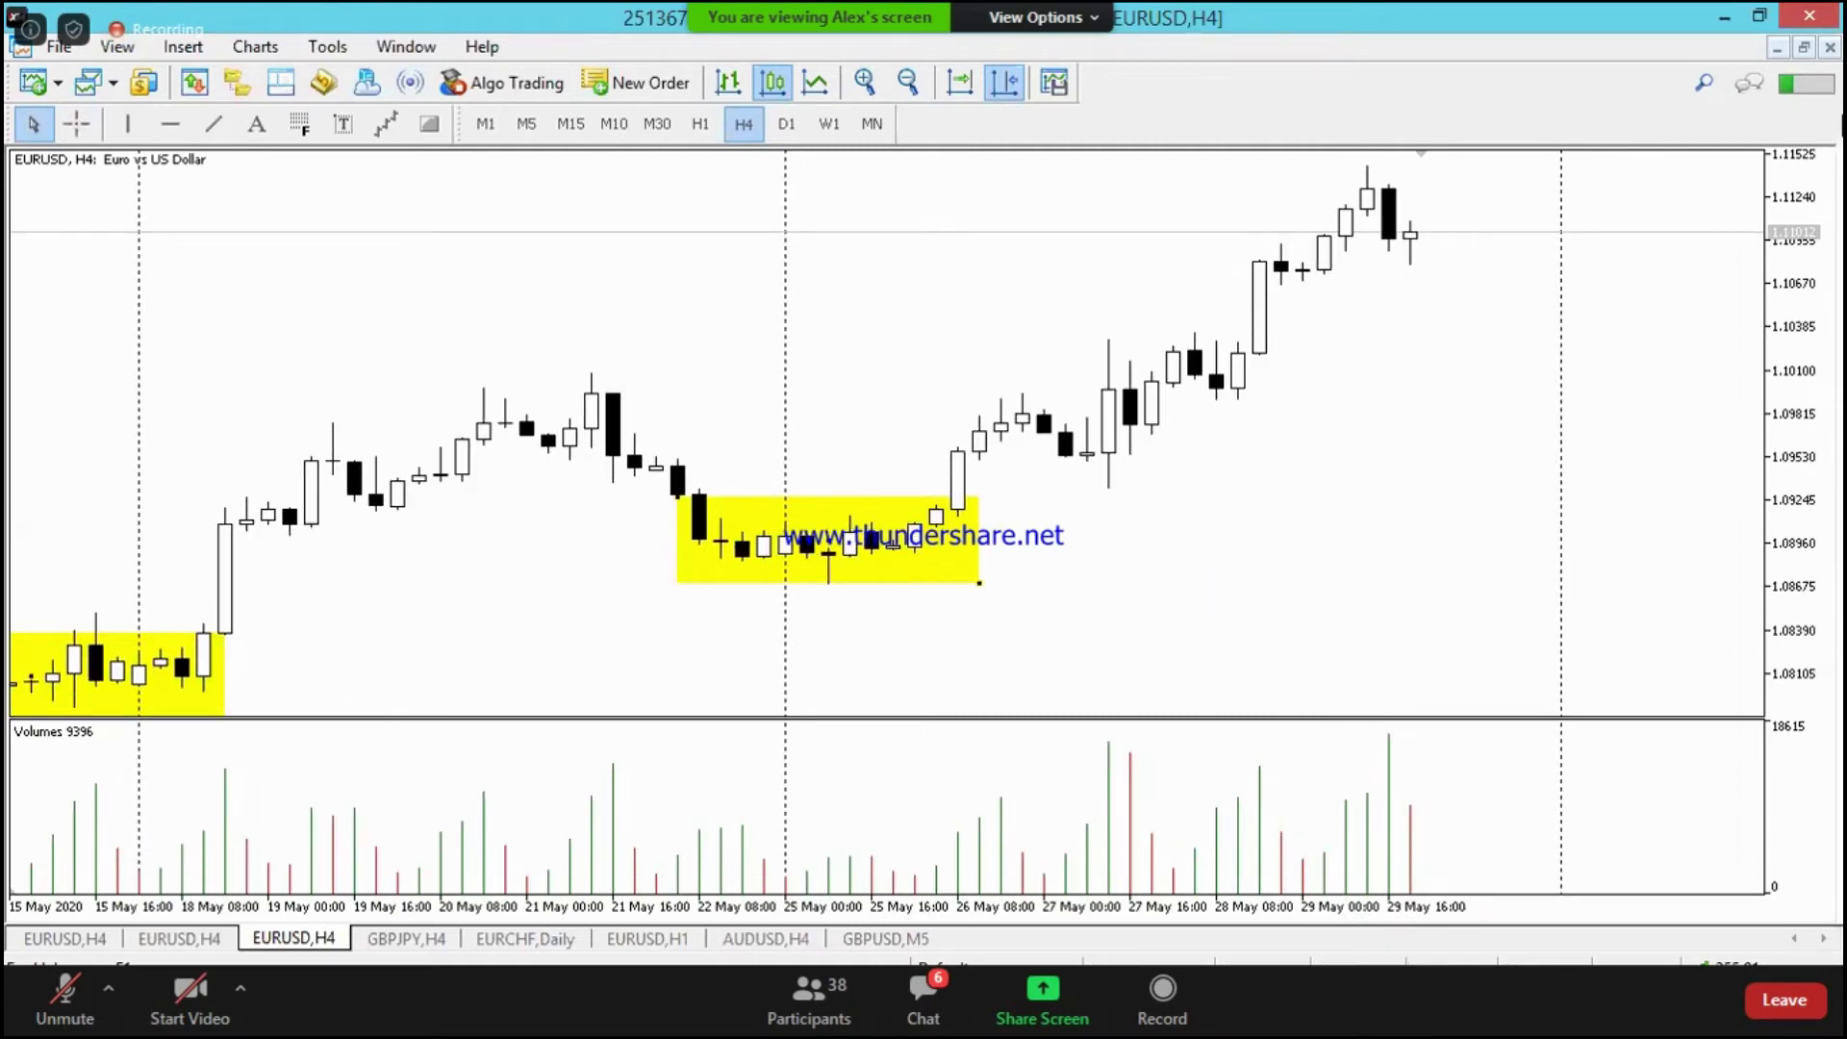
pyautogui.scroll(1, 217, 248)
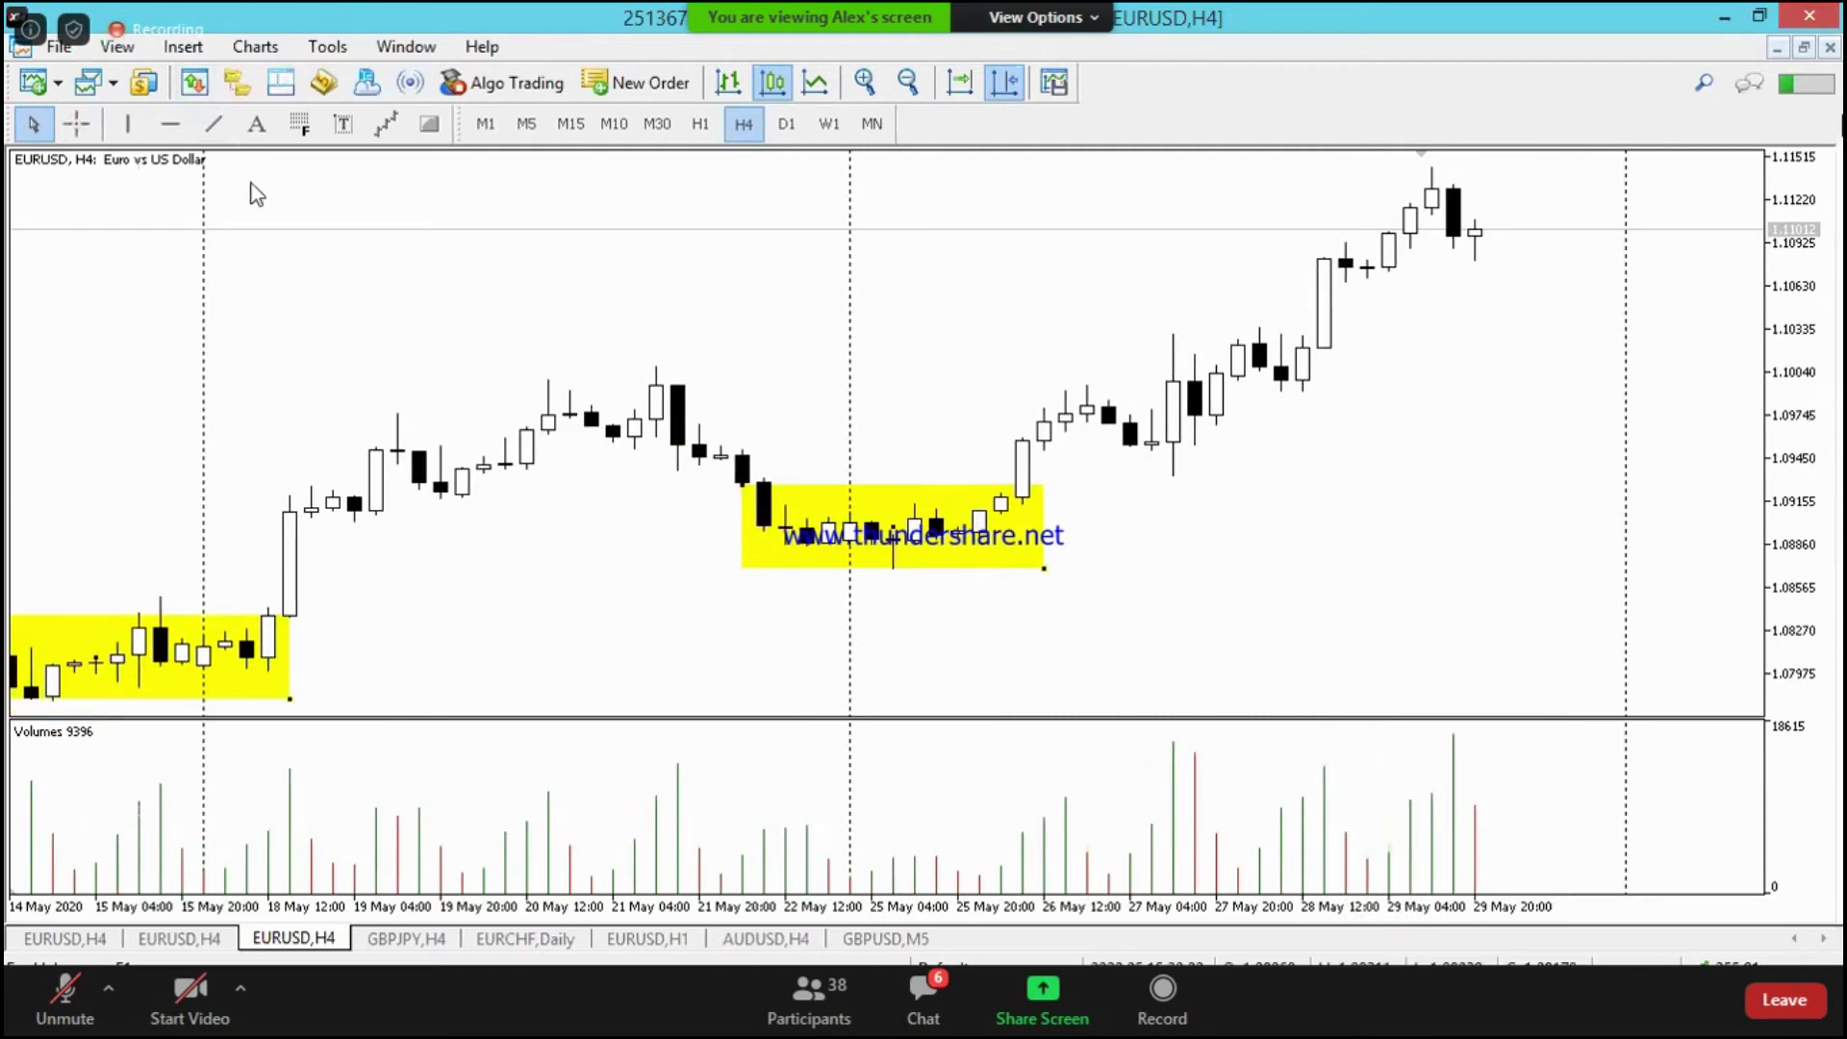
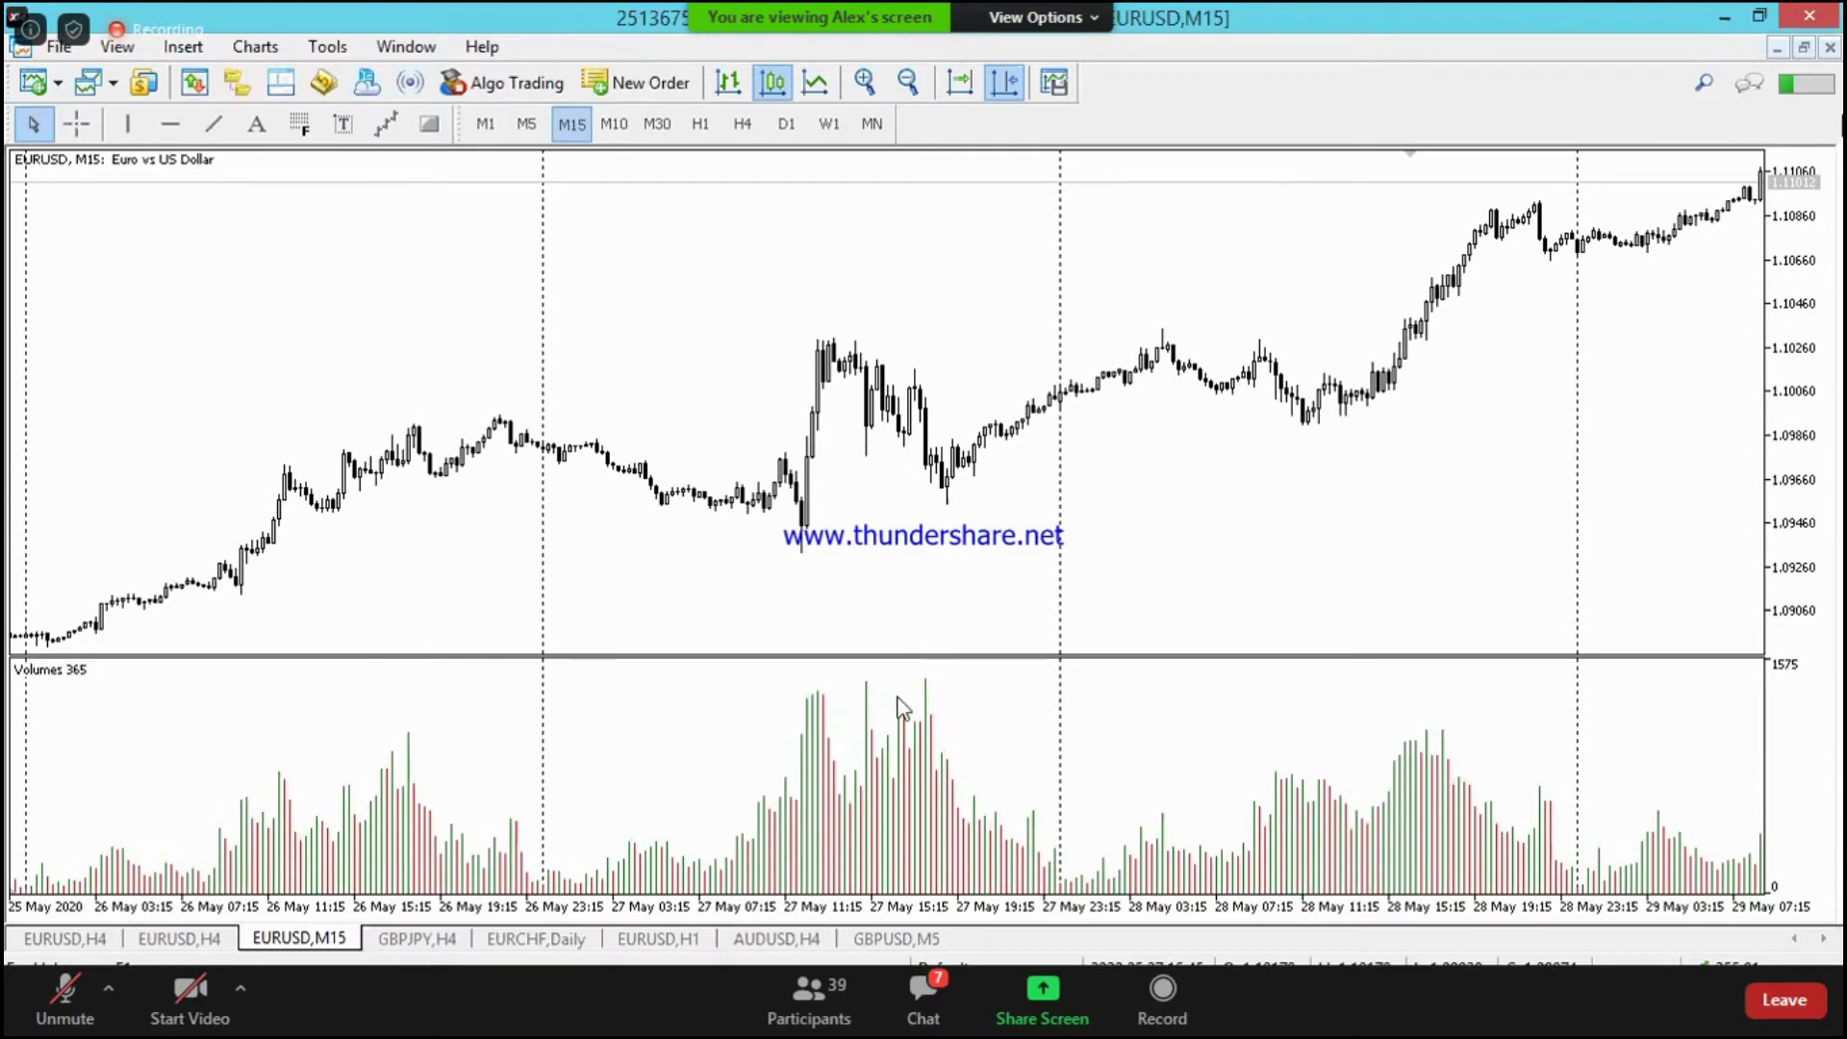
# Step: Mark the sideways EURUSD M15 range of 27 May, about 04:15 to 12:00, with a rectangle and enlarge the chart around it
pyautogui.moveTo(642, 498); pyautogui.dragTo(798, 531)
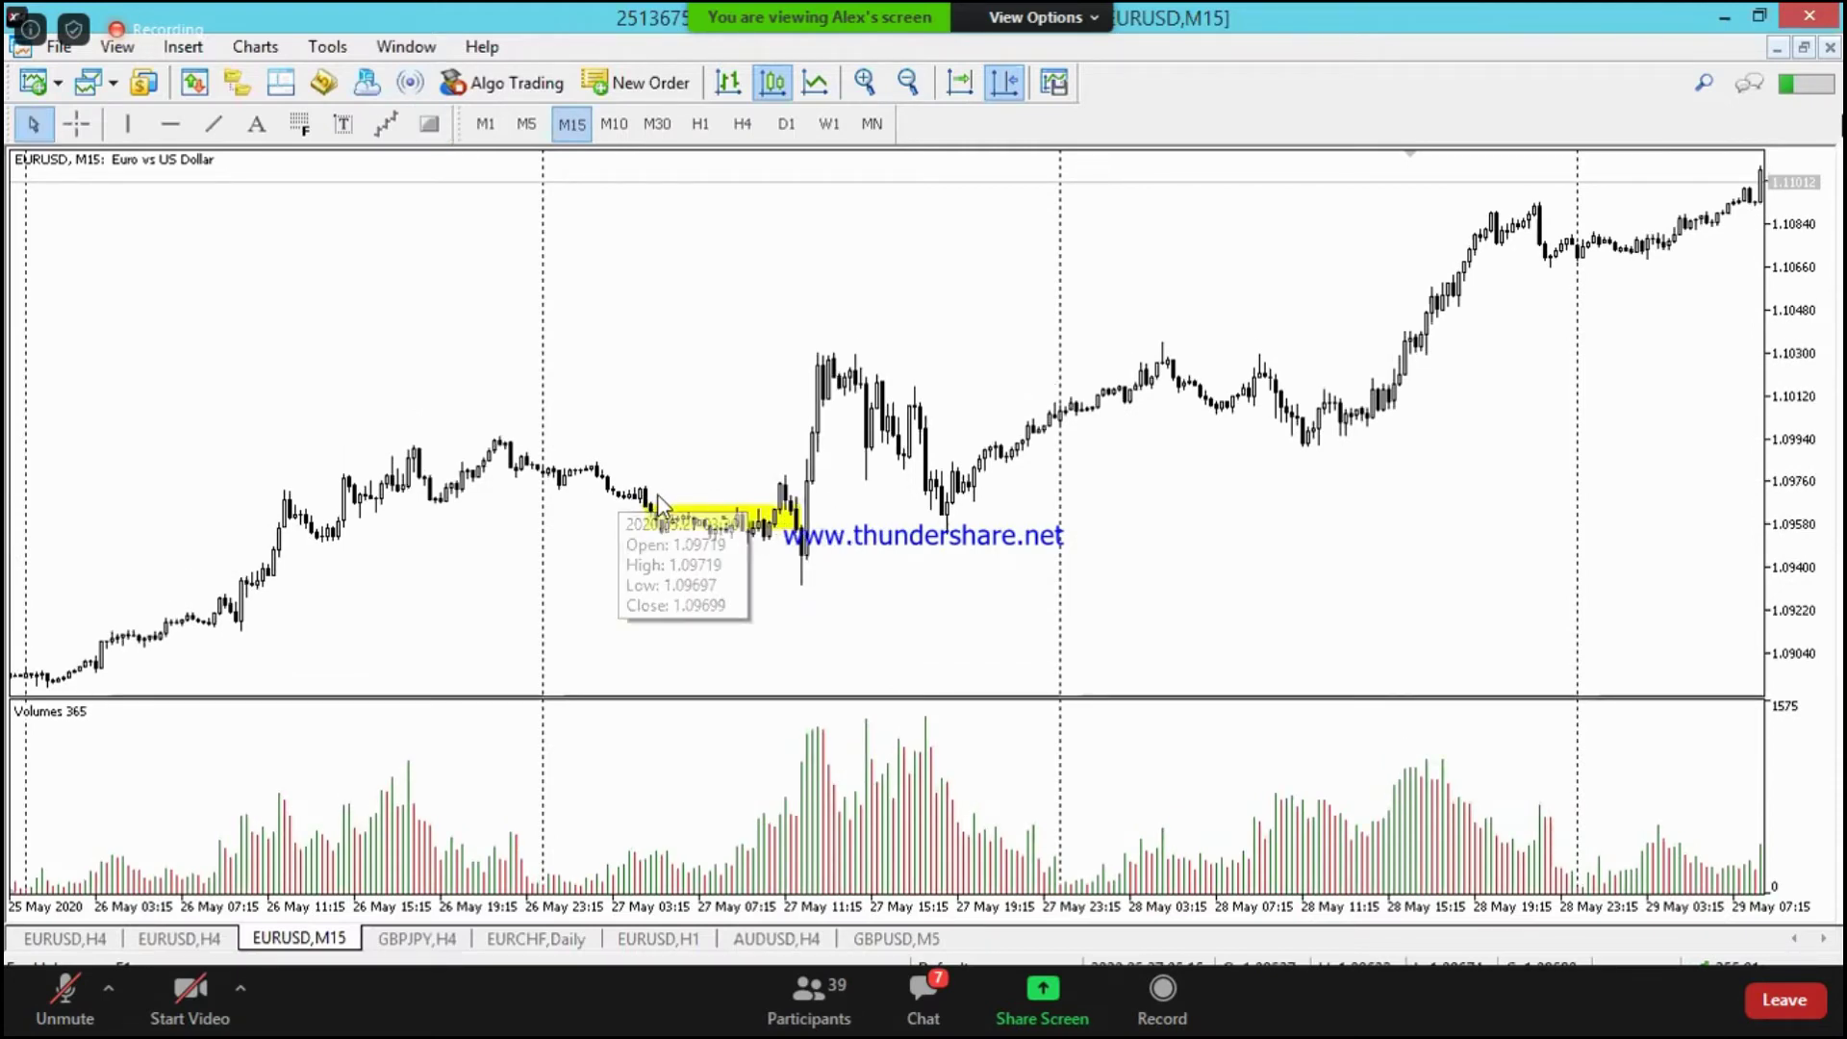
pyautogui.moveTo(644, 505); pyautogui.dragTo(633, 486)
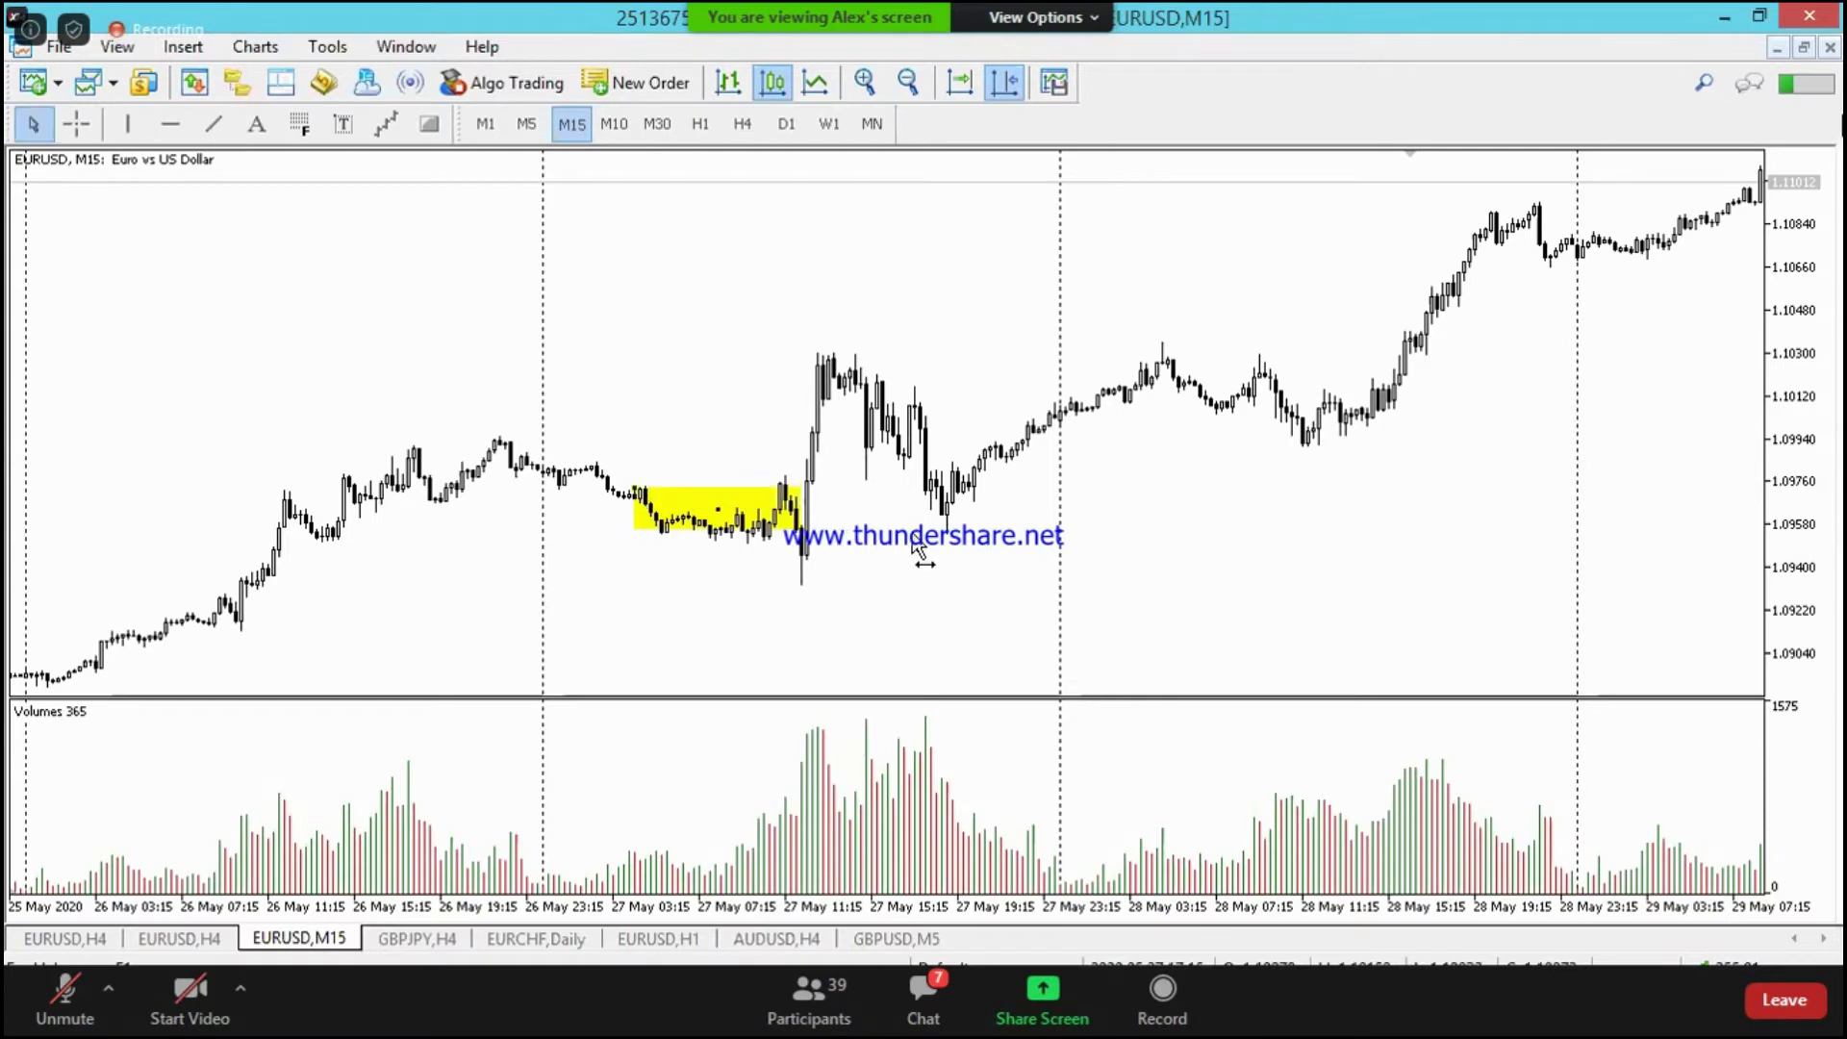
pyautogui.click(864, 83)
pyautogui.moveTo(939, 558); pyautogui.dragTo(497, 563)
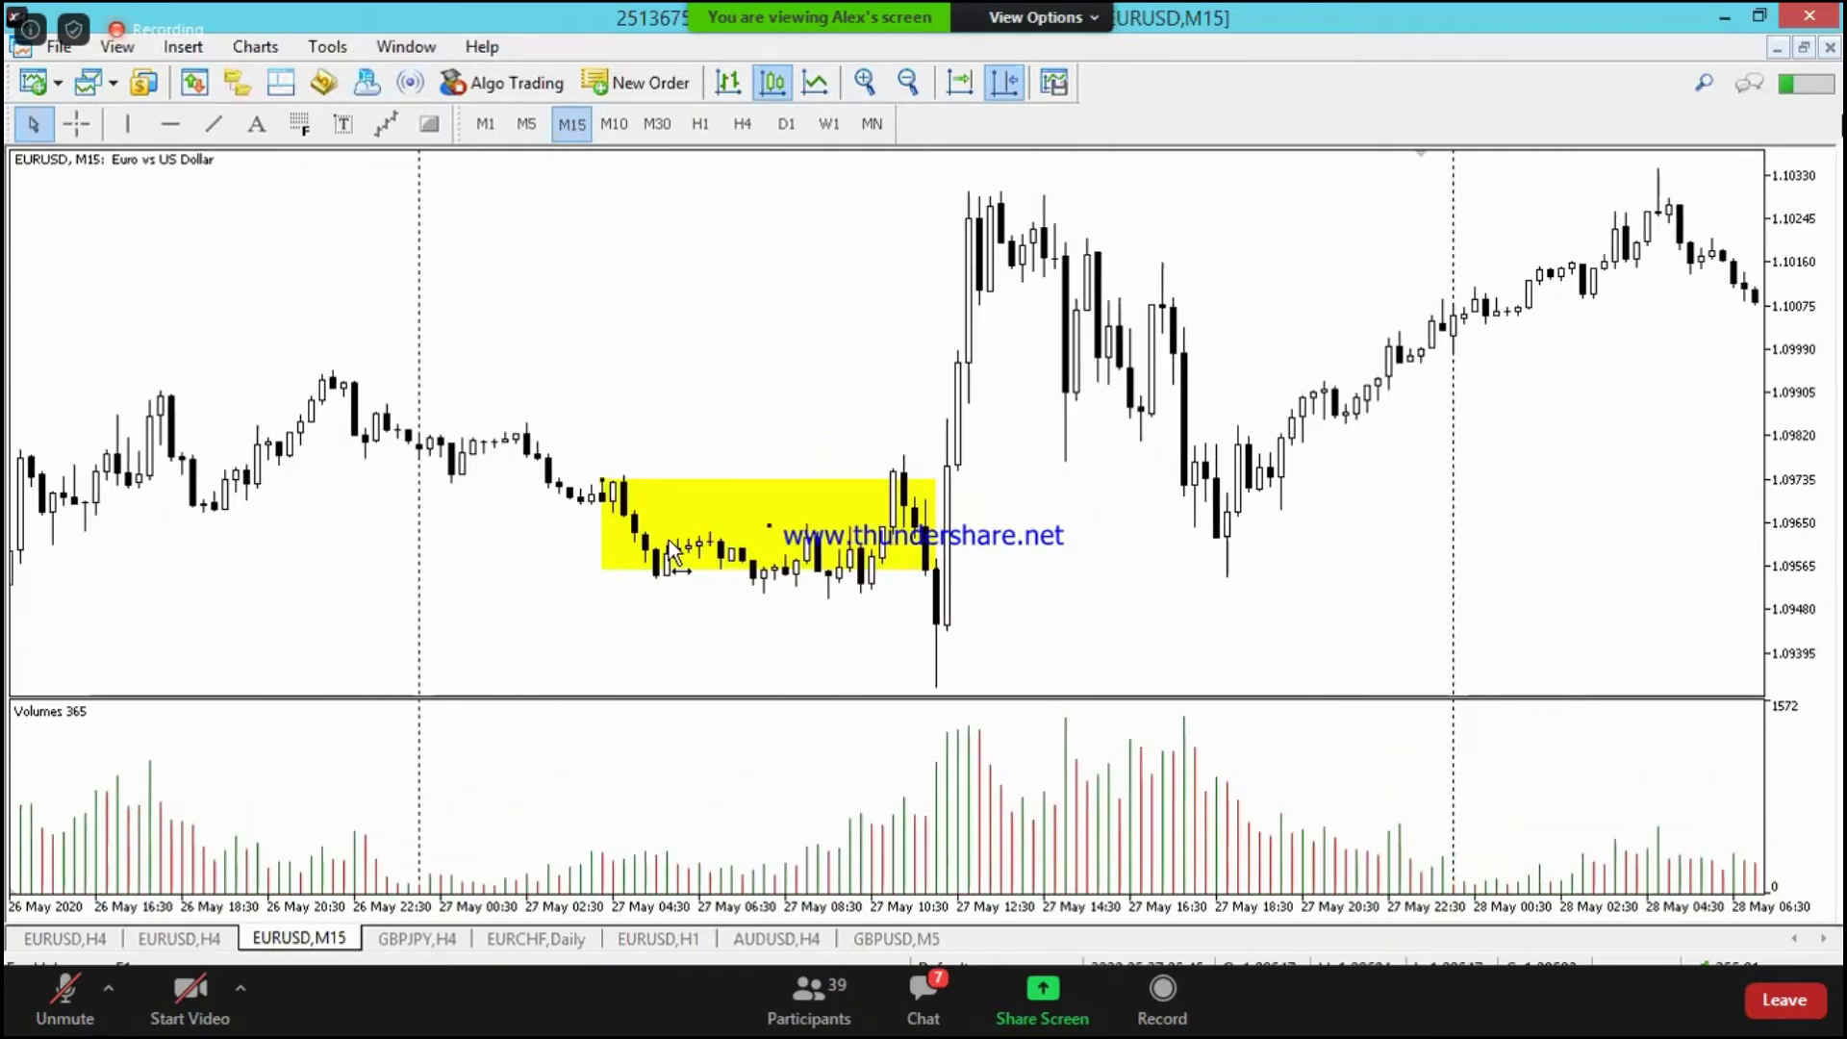
# Step: Inspect the 27 May 12:00 and 12:15 candles at the rectangle's end and the volume beneath them
pyautogui.click(79, 125)
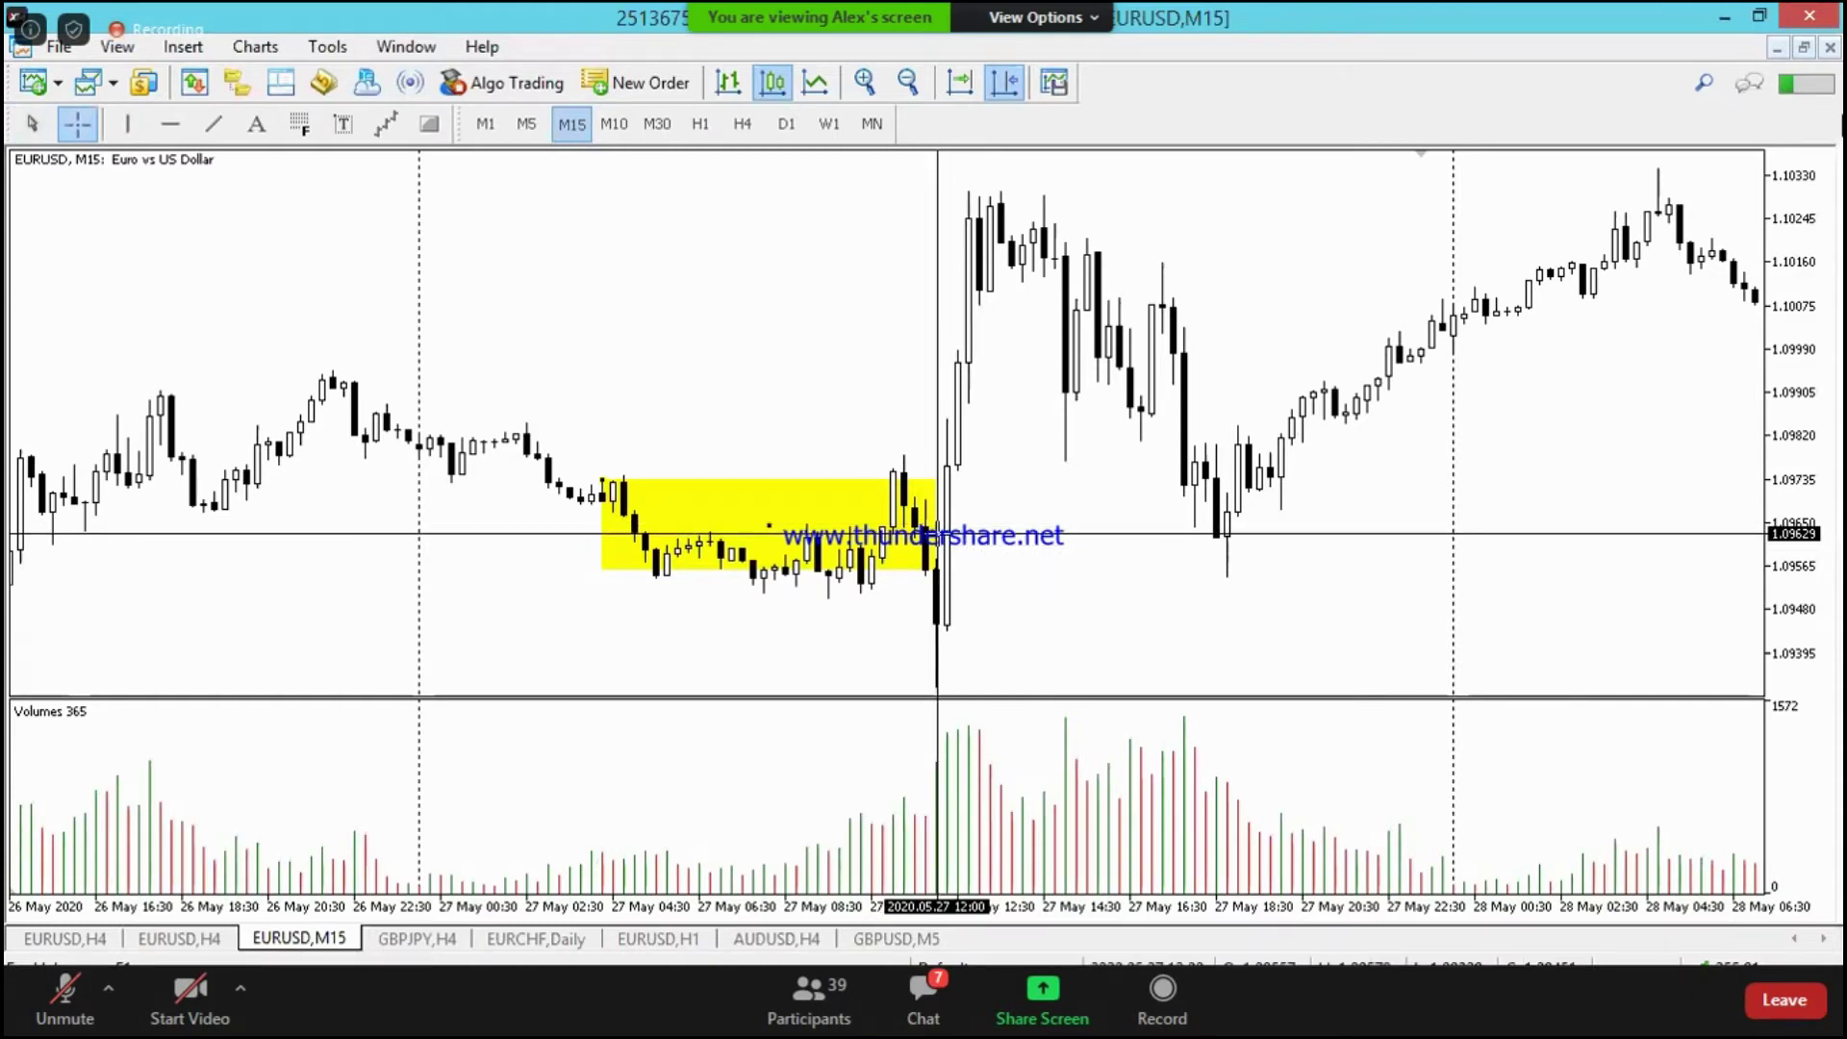
pyautogui.press('Escape')
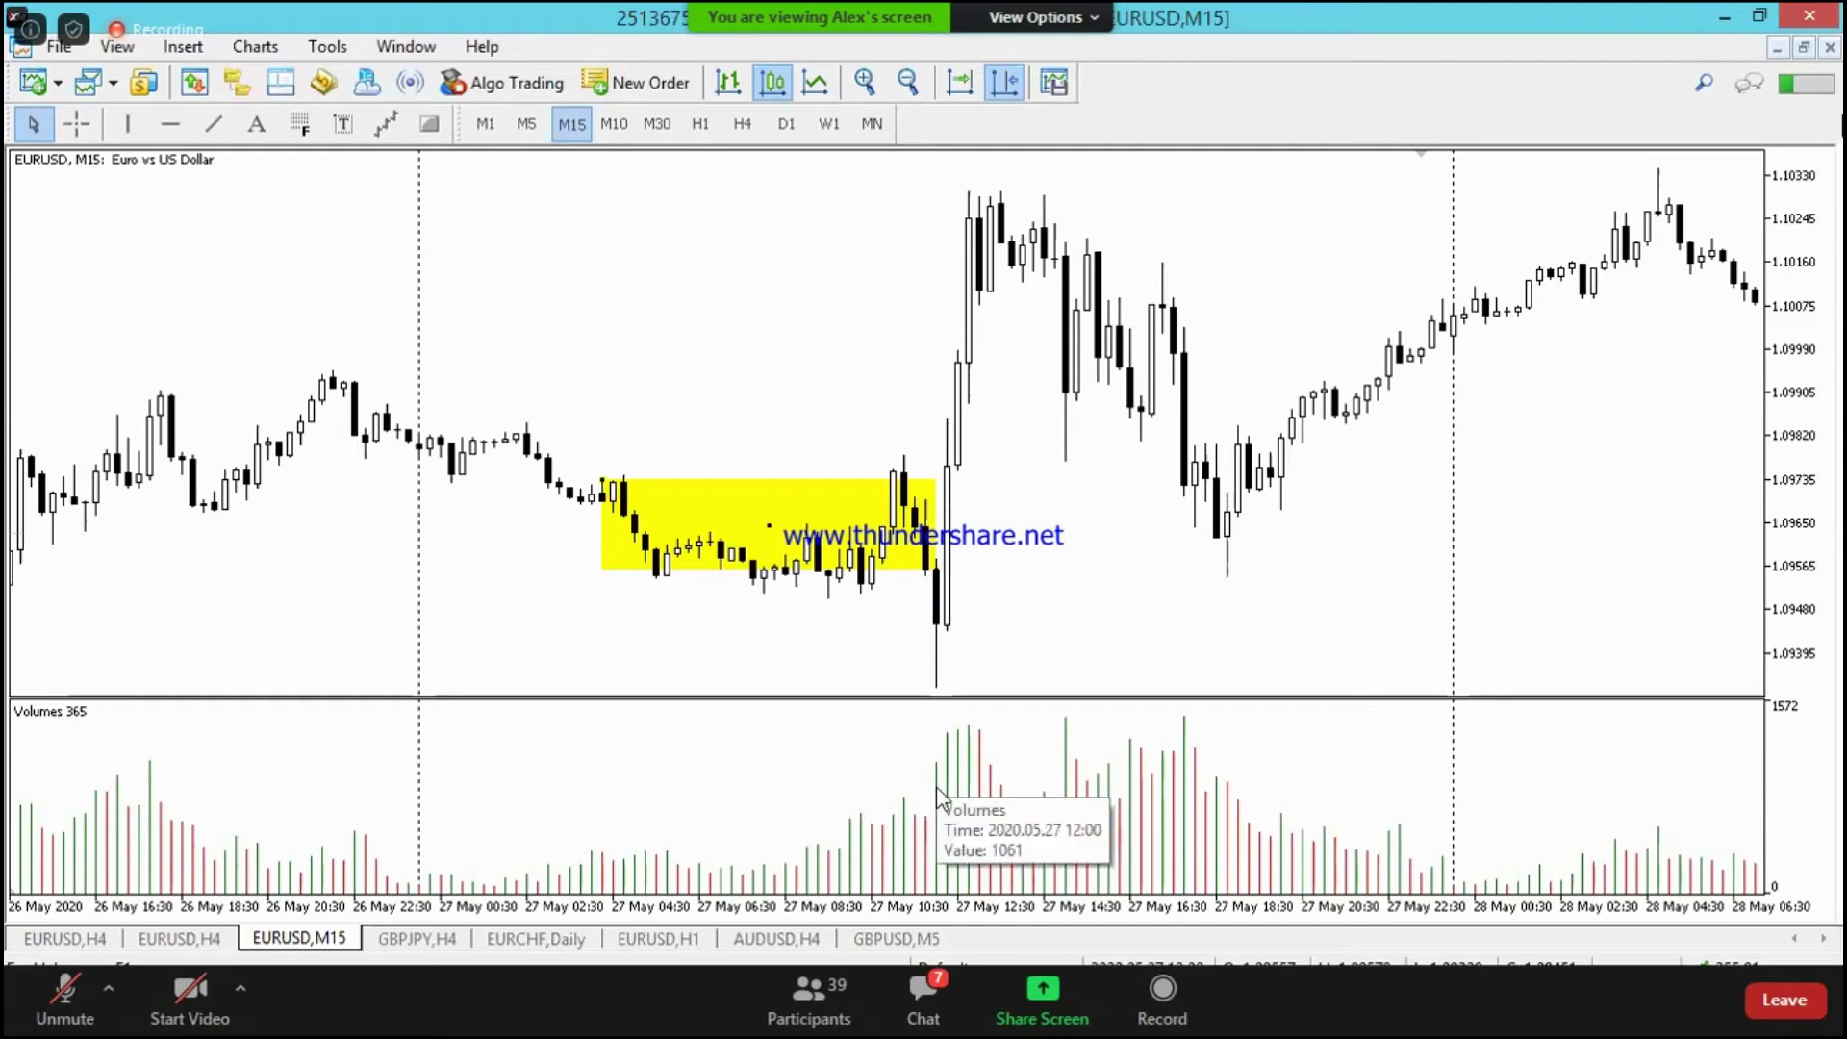
pyautogui.click(76, 123)
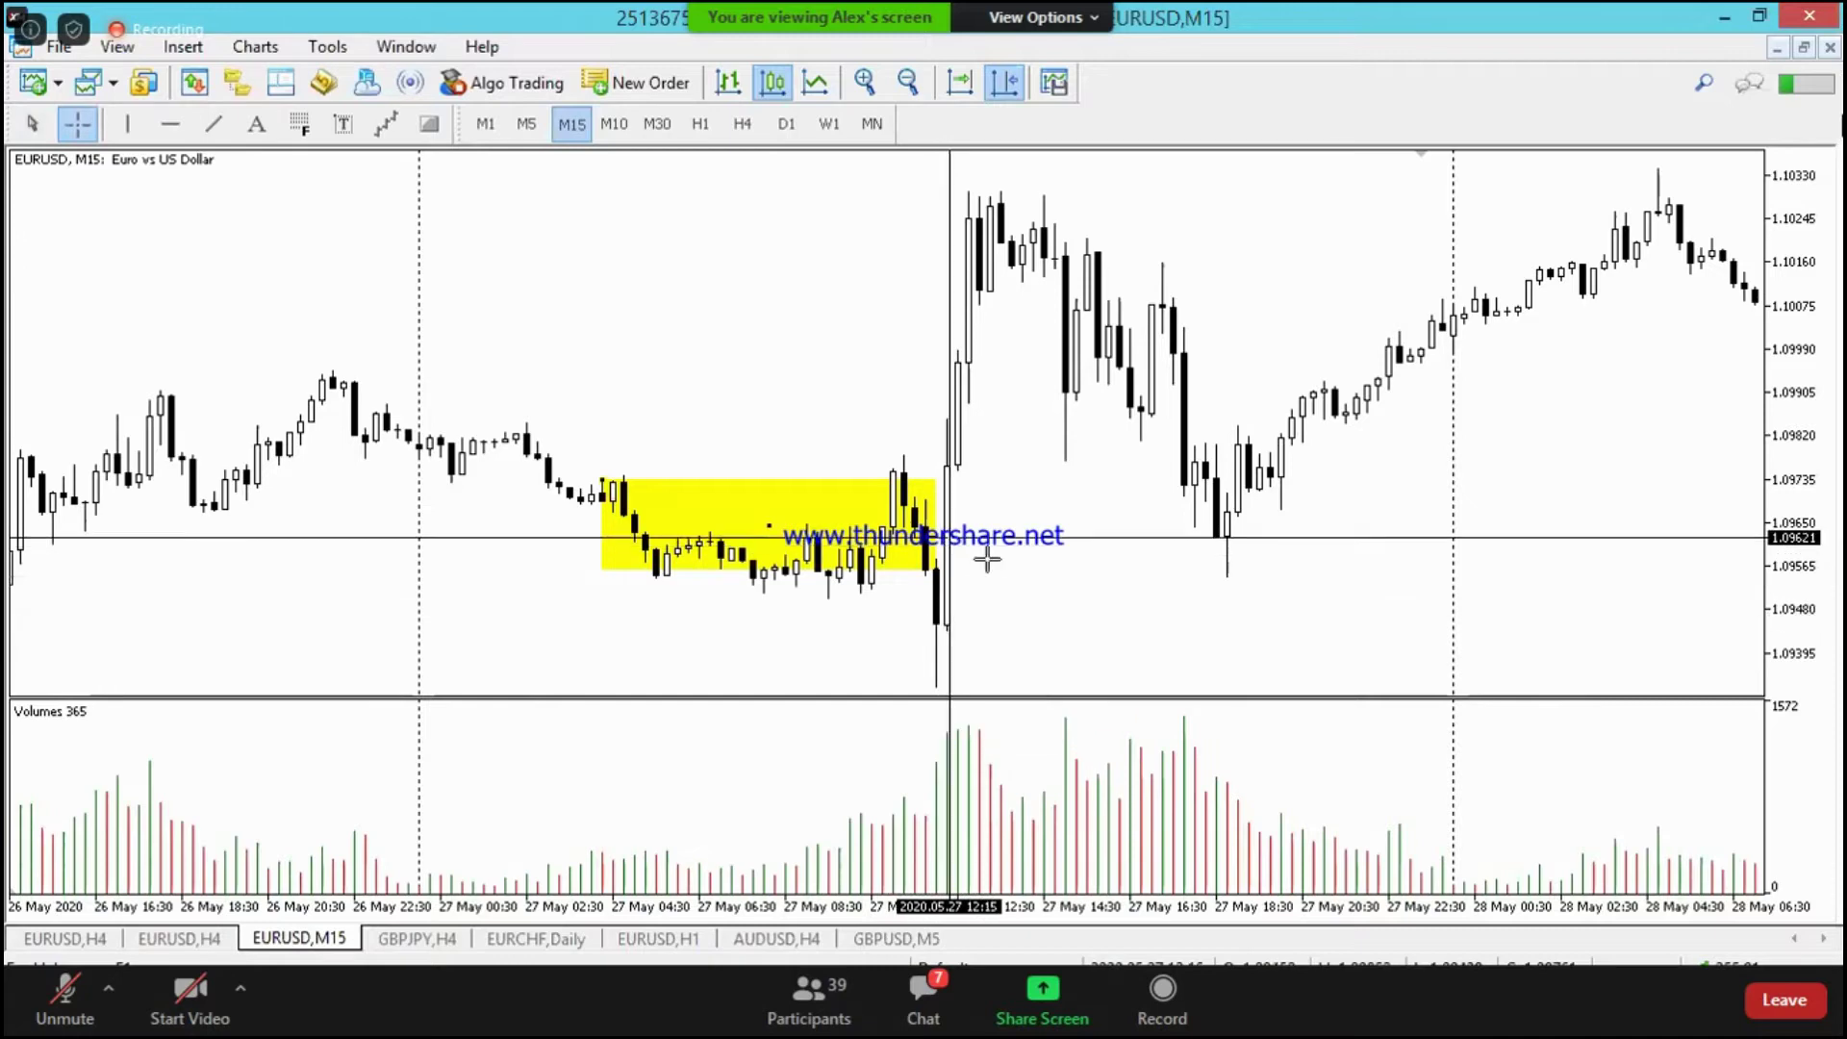
pyautogui.moveTo(948, 623); pyautogui.dragTo(961, 488)
pyautogui.moveTo(961, 489); pyautogui.dragTo(822, 764)
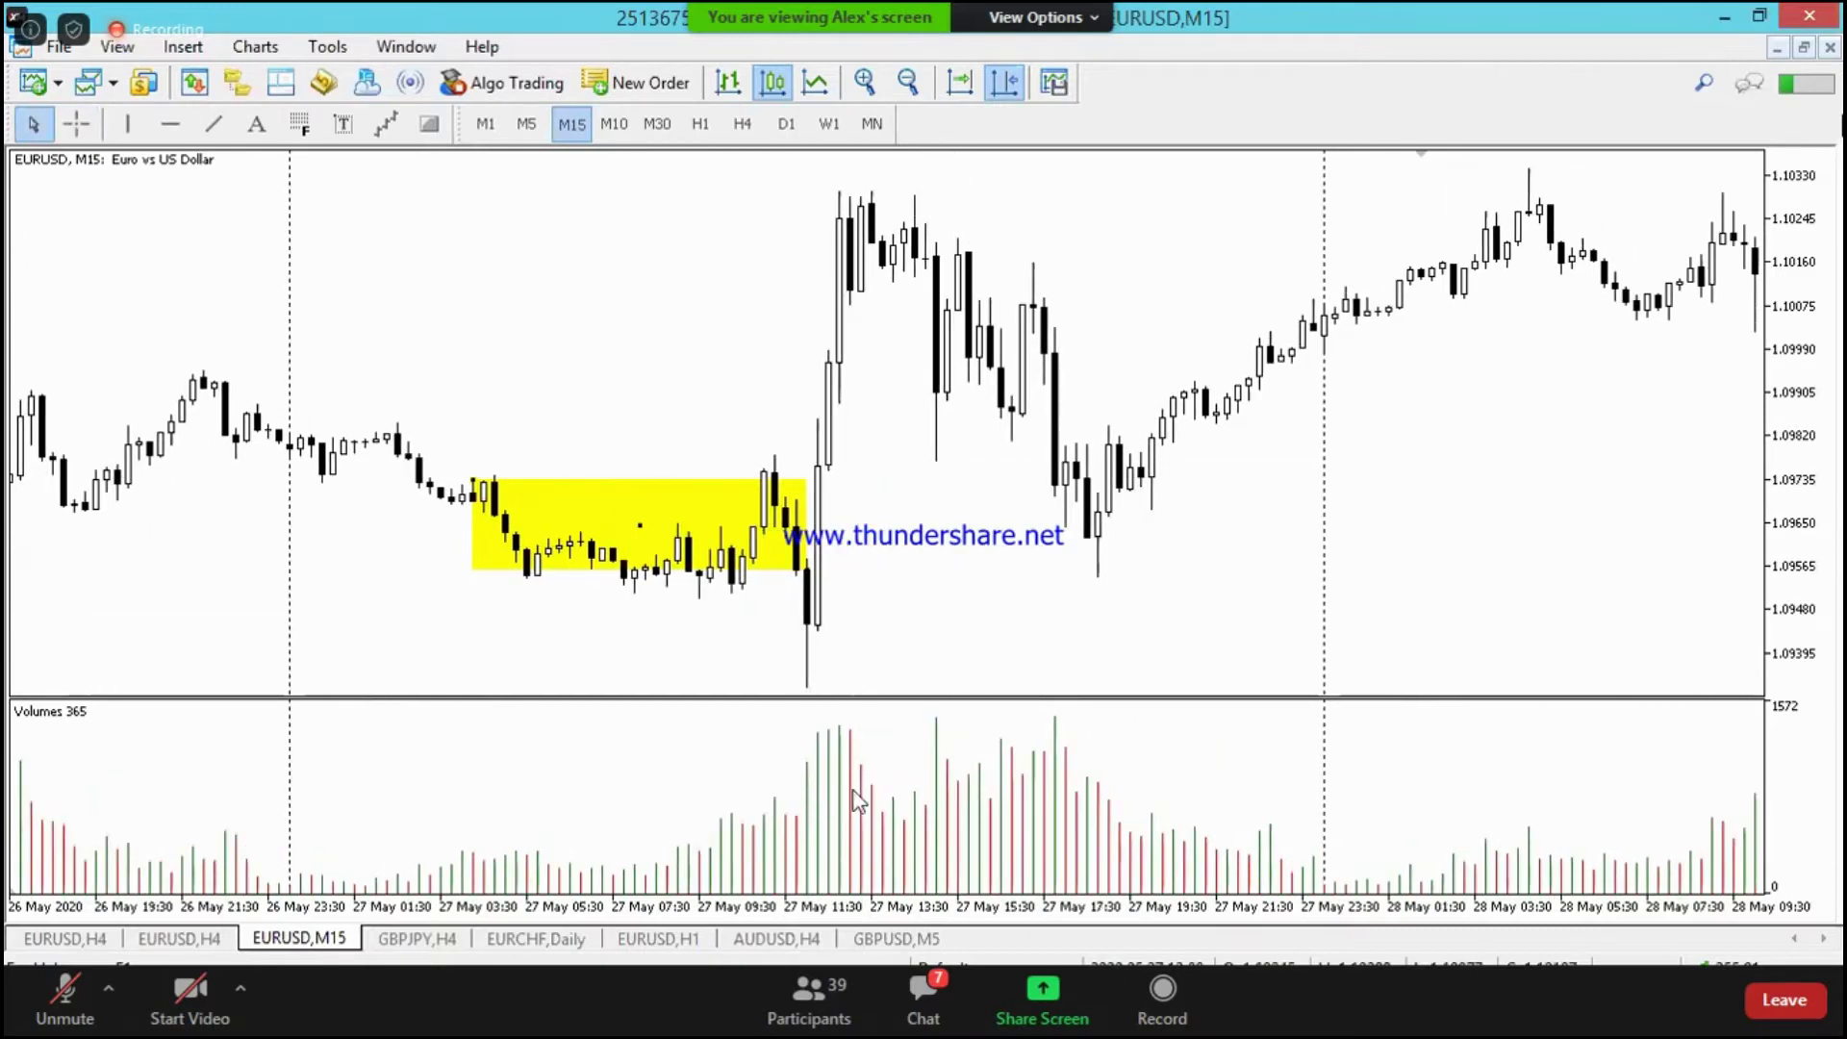
pyautogui.click(77, 123)
pyautogui.moveTo(1080, 478); pyautogui.dragTo(775, 643)
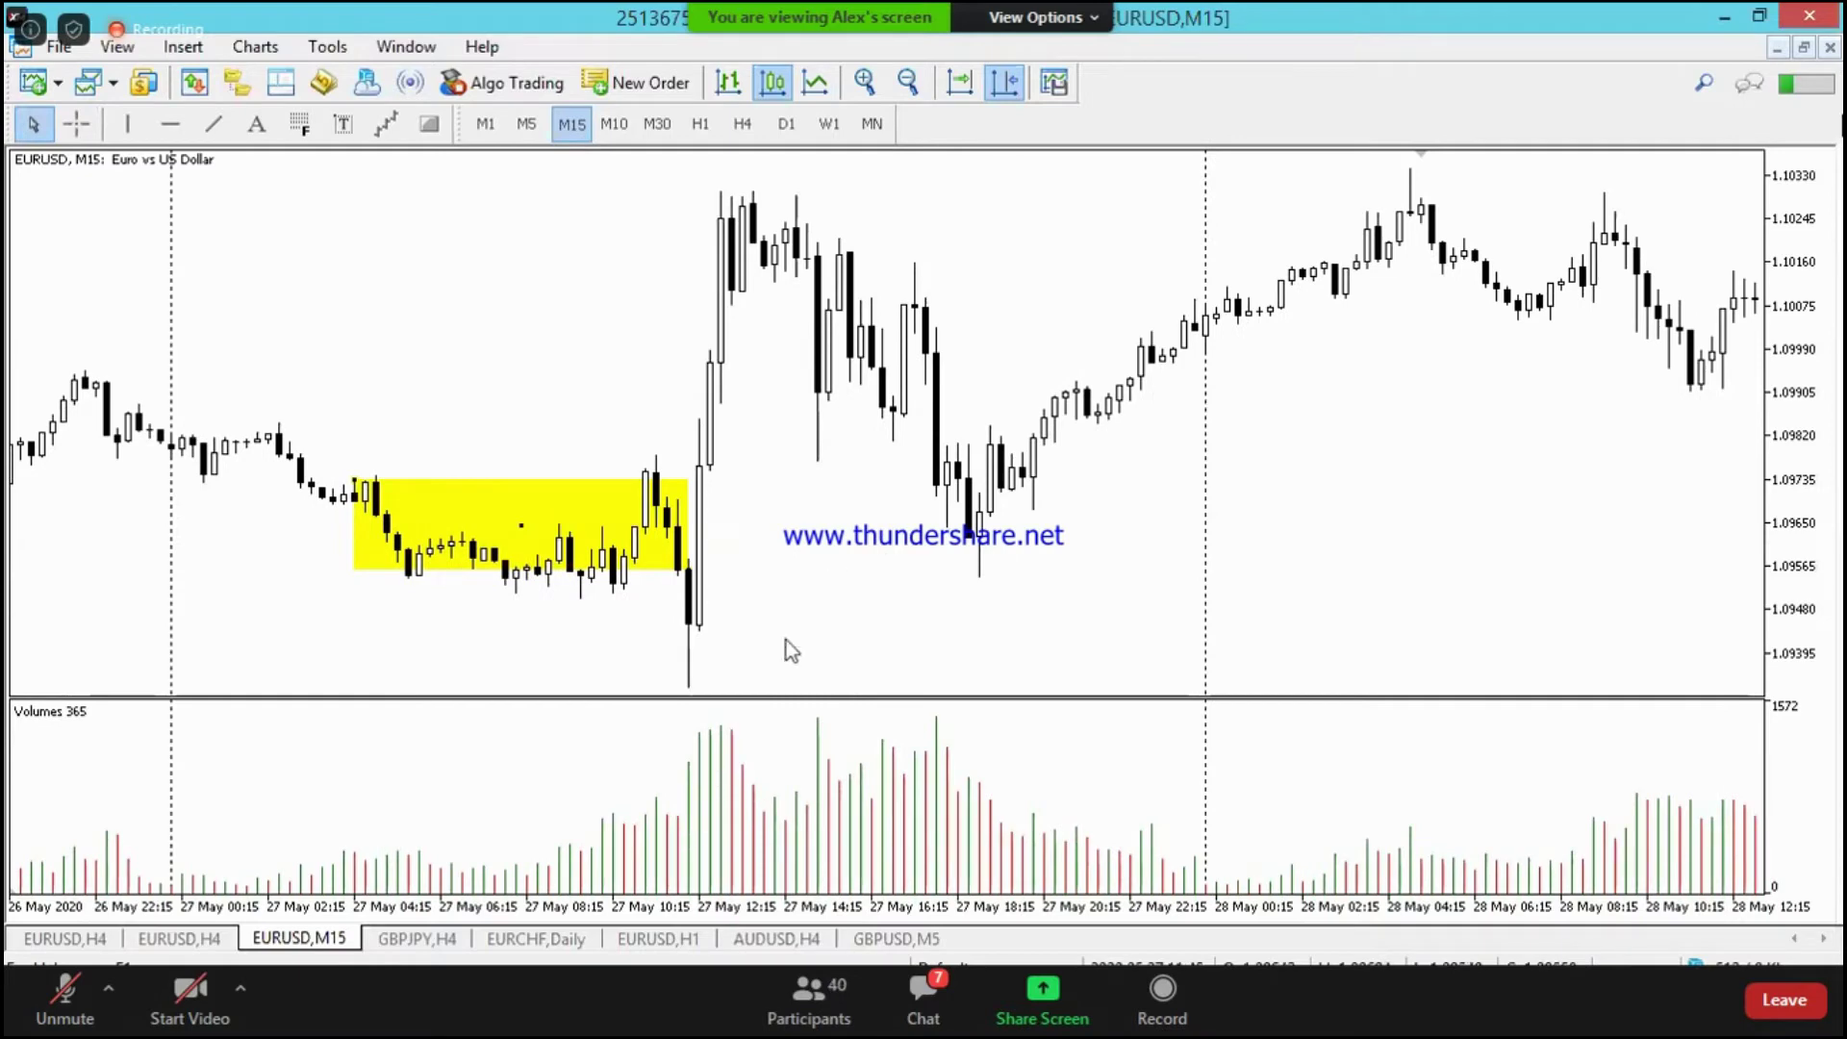
# Step: Examine the EURUSD M15 price moves and volume through 29 May and back to 21 May for further ranges
pyautogui.scroll(-1, 823, 606)
pyautogui.scroll(-3, 904, 558)
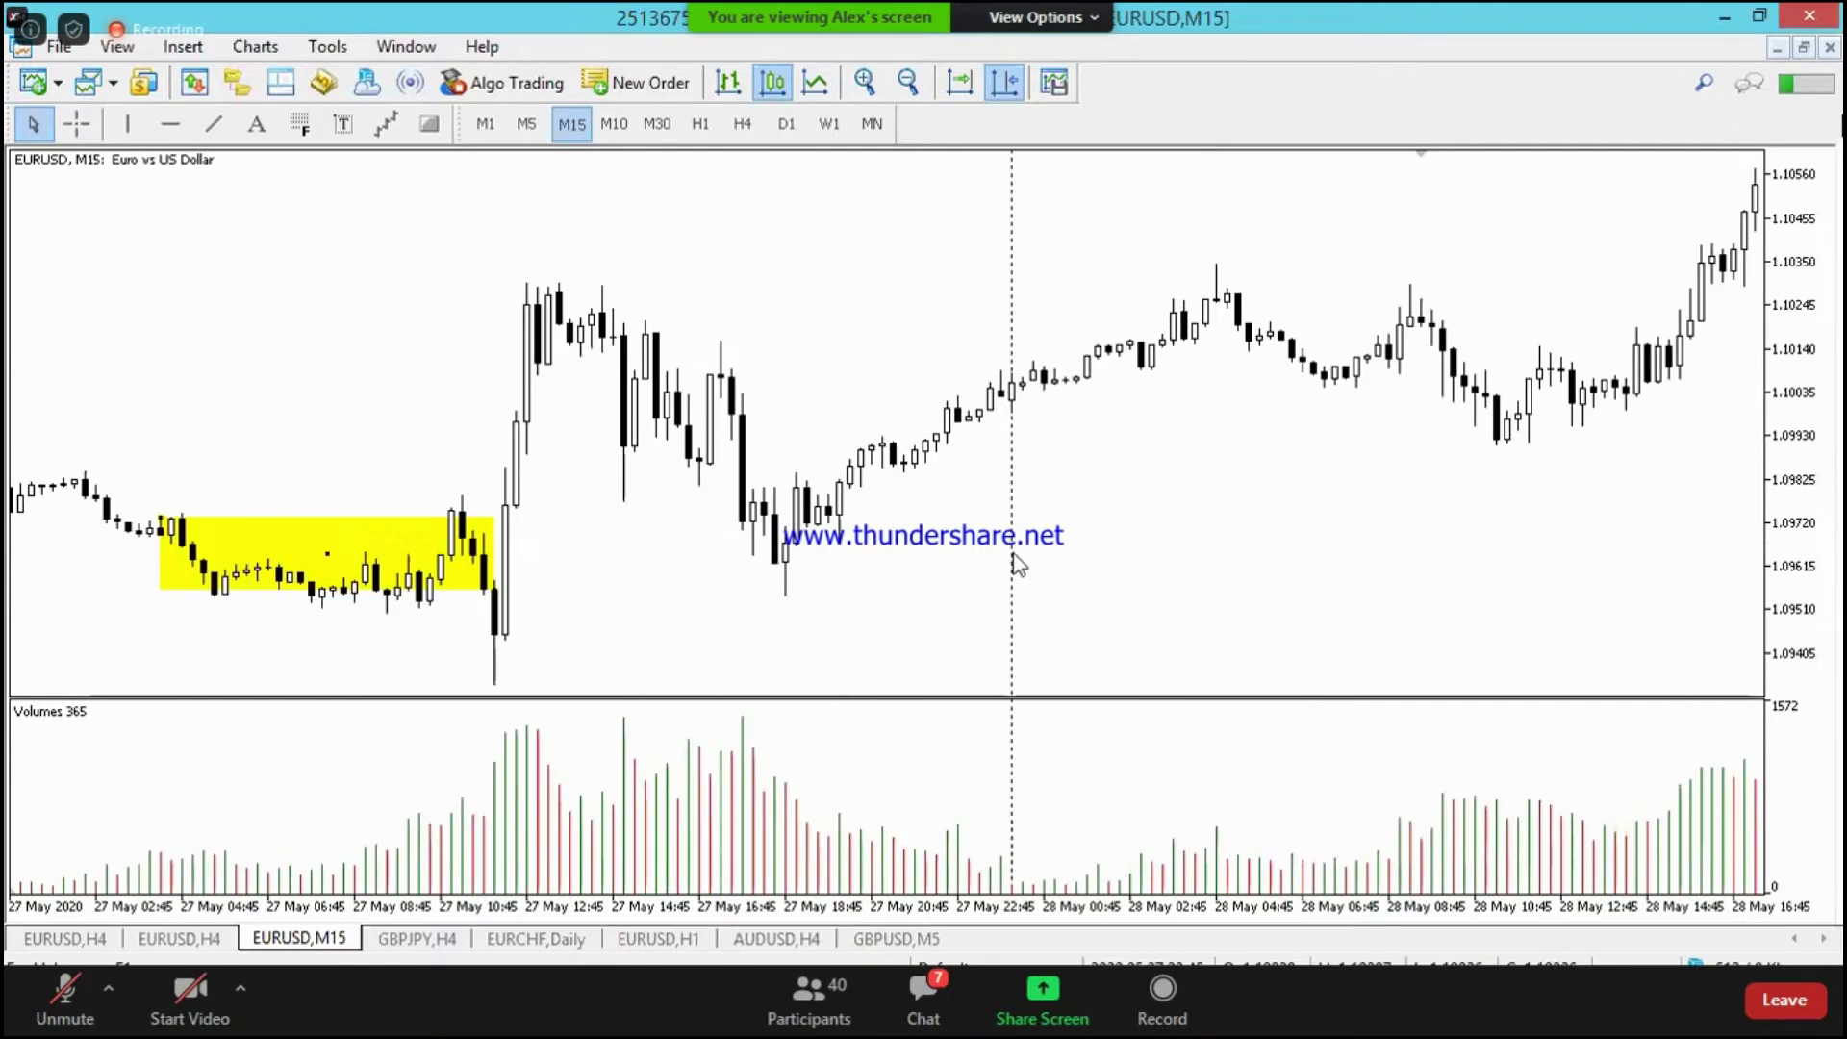
pyautogui.moveTo(950, 554); pyautogui.dragTo(764, 544)
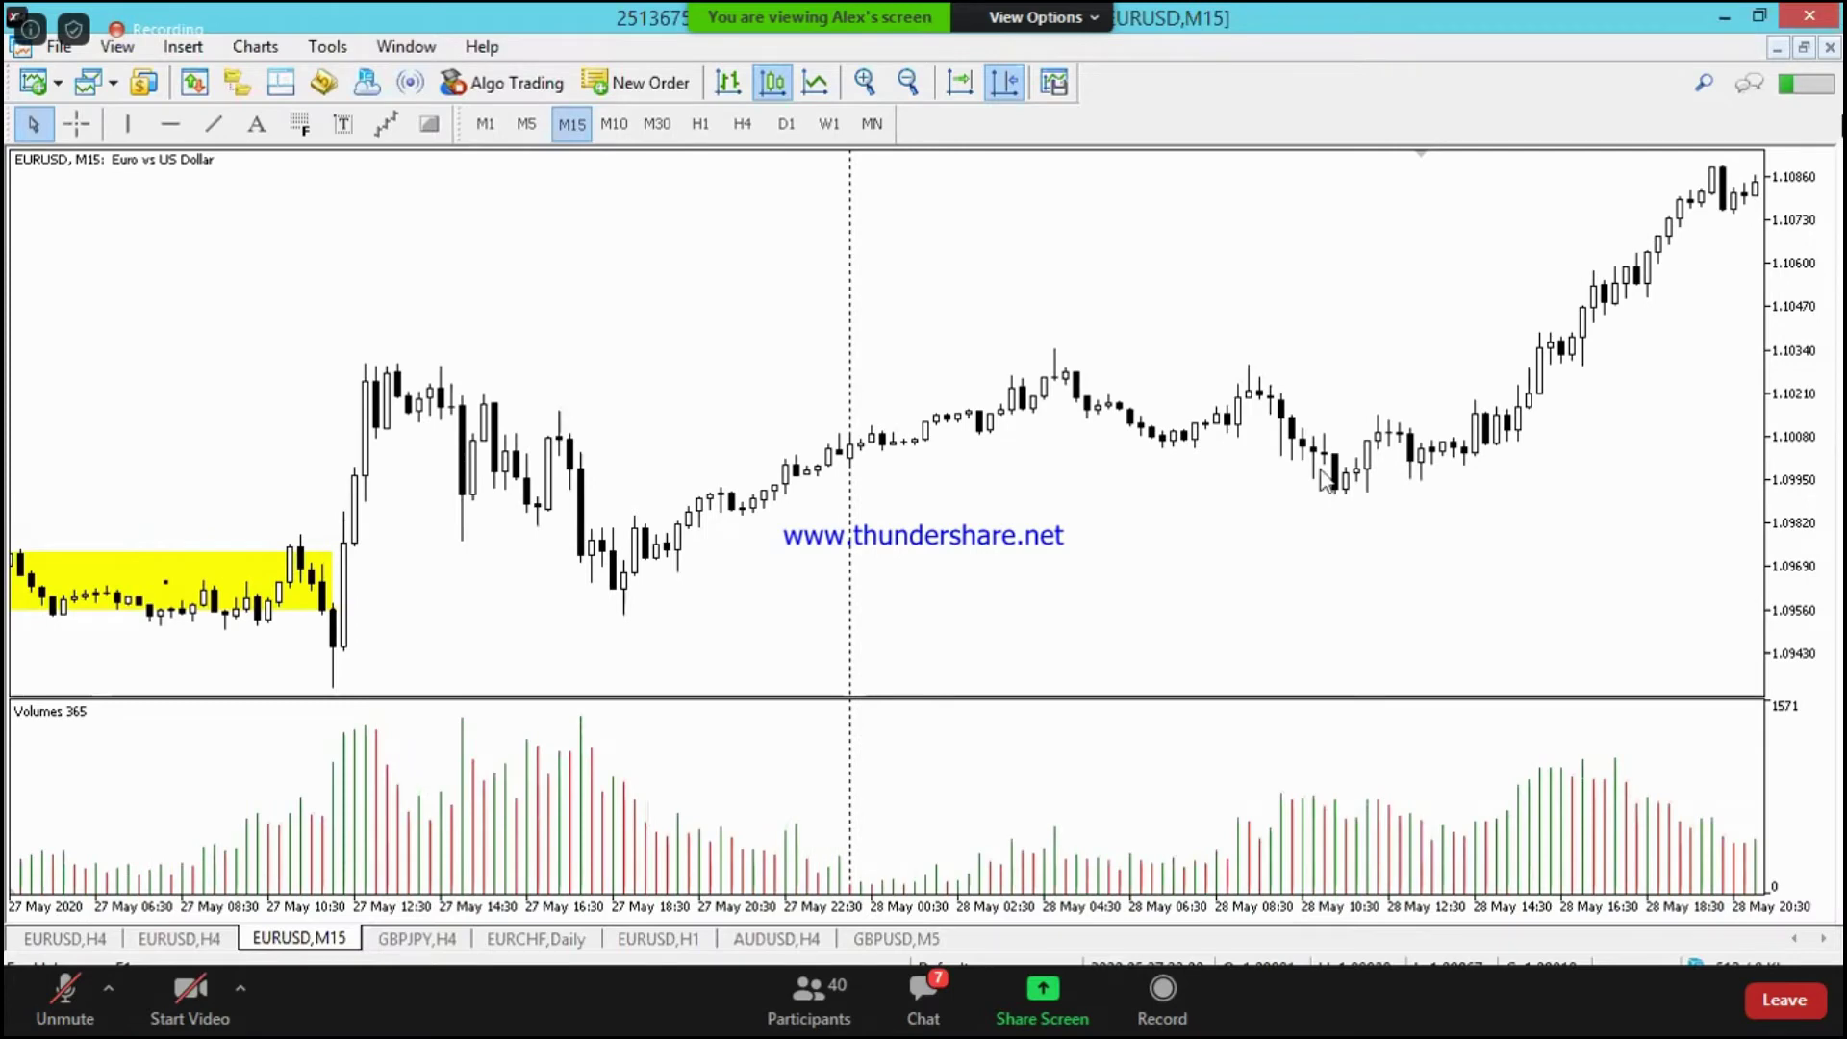
pyautogui.moveTo(1219, 503); pyautogui.dragTo(981, 477)
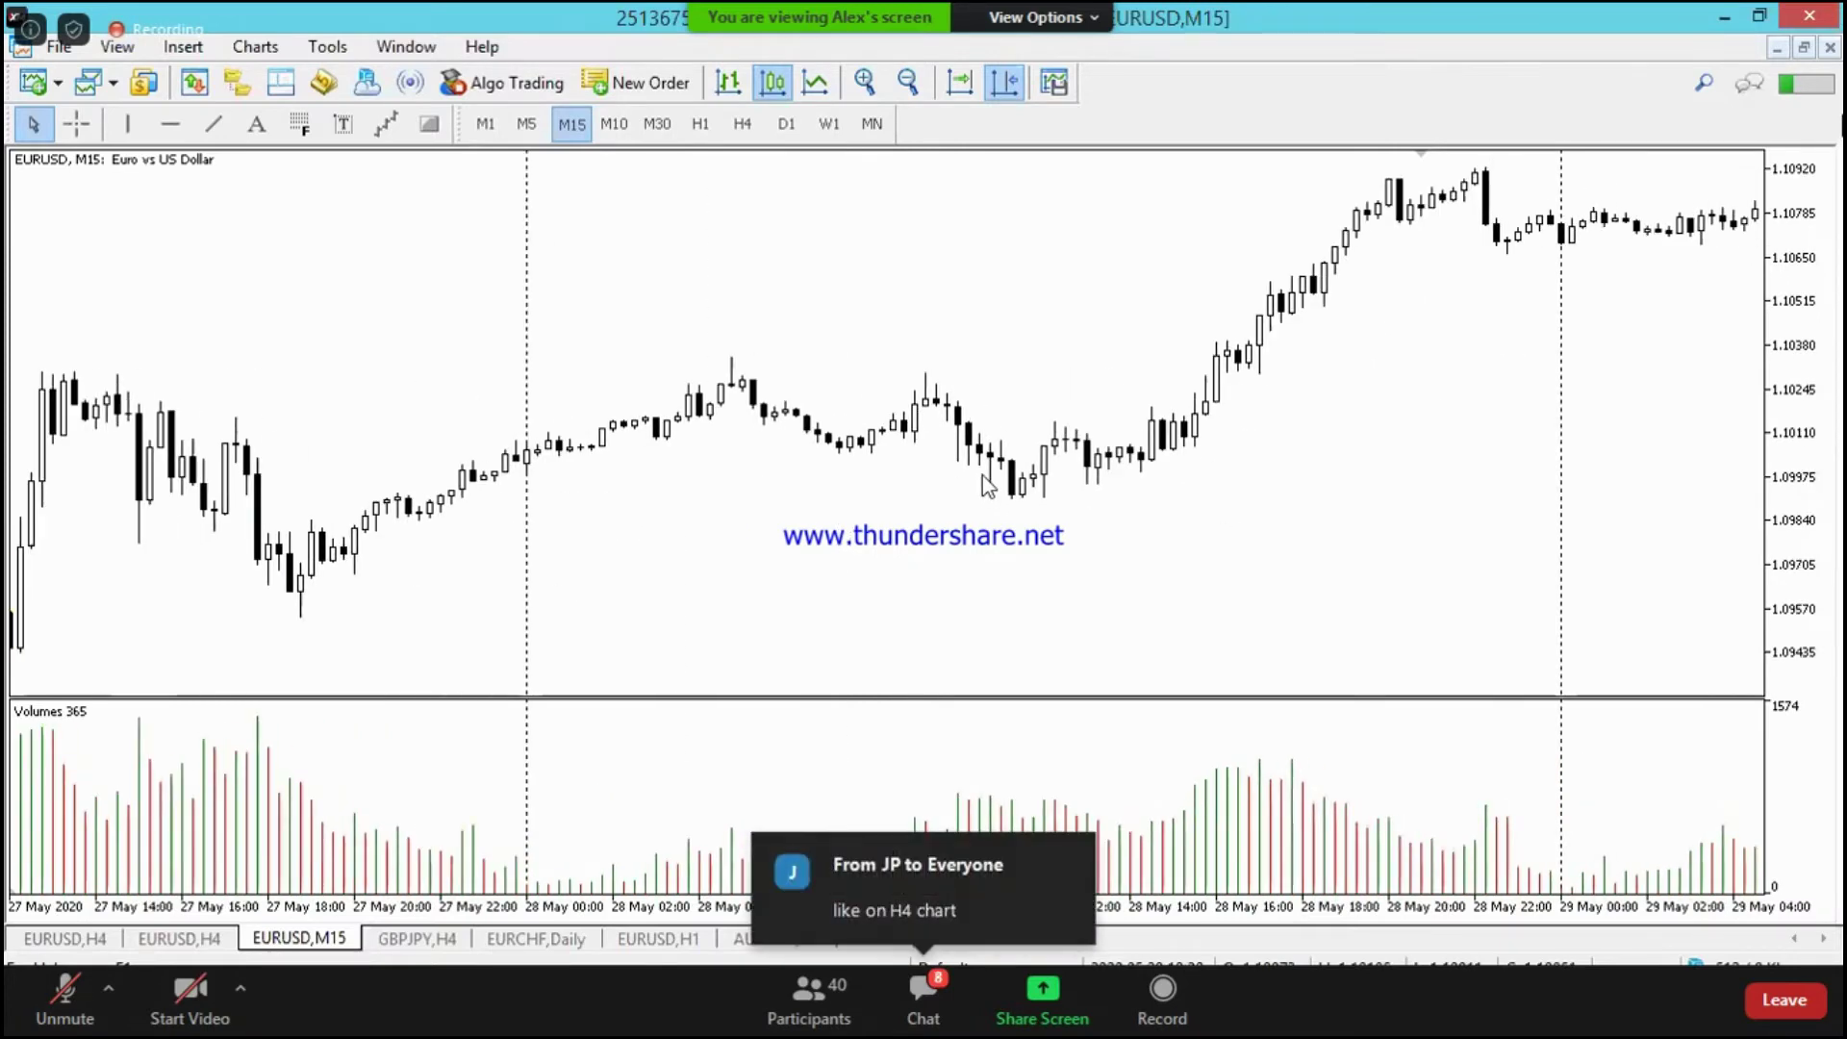
pyautogui.scroll(-3, 987, 486)
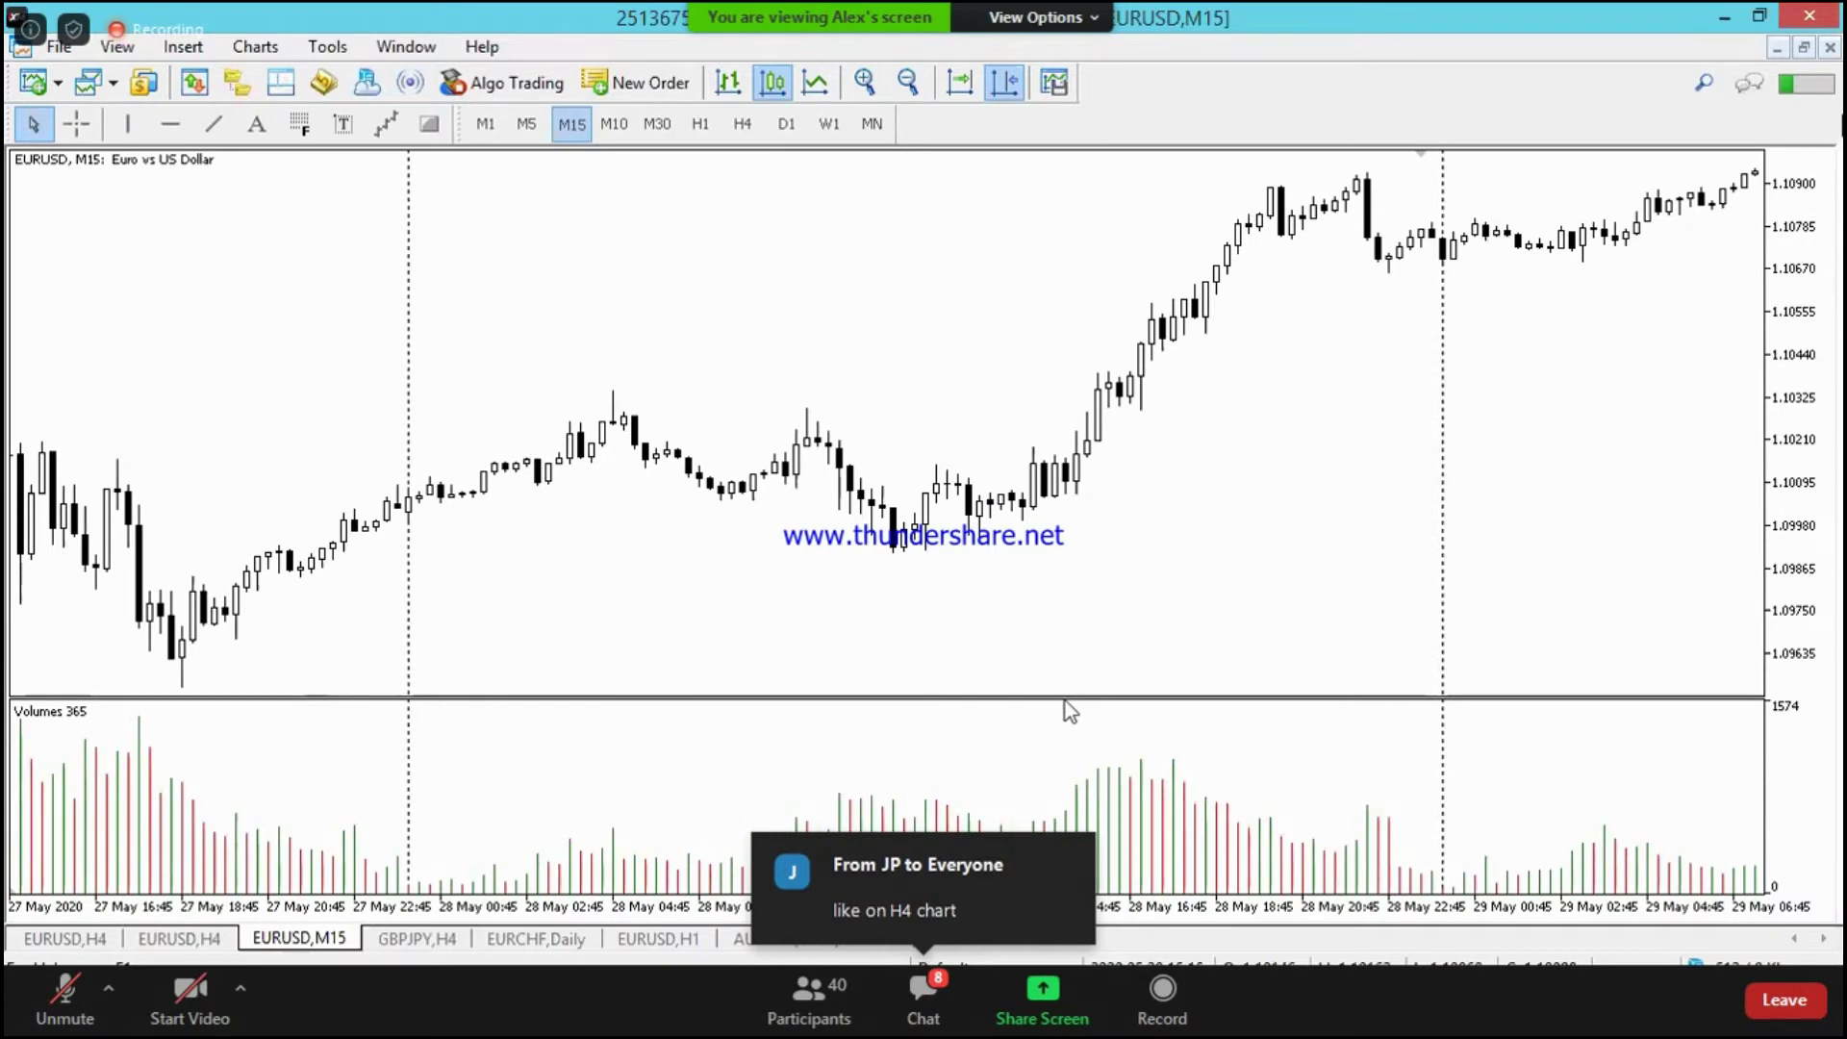
pyautogui.moveTo(1065, 700); pyautogui.dragTo(1064, 709)
pyautogui.scroll(-10, 685, 494)
pyautogui.scroll(3, 953, 452)
pyautogui.scroll(-3, 818, 457)
pyautogui.moveTo(682, 465); pyautogui.dragTo(1381, 458)
pyautogui.scroll(10, 1381, 458)
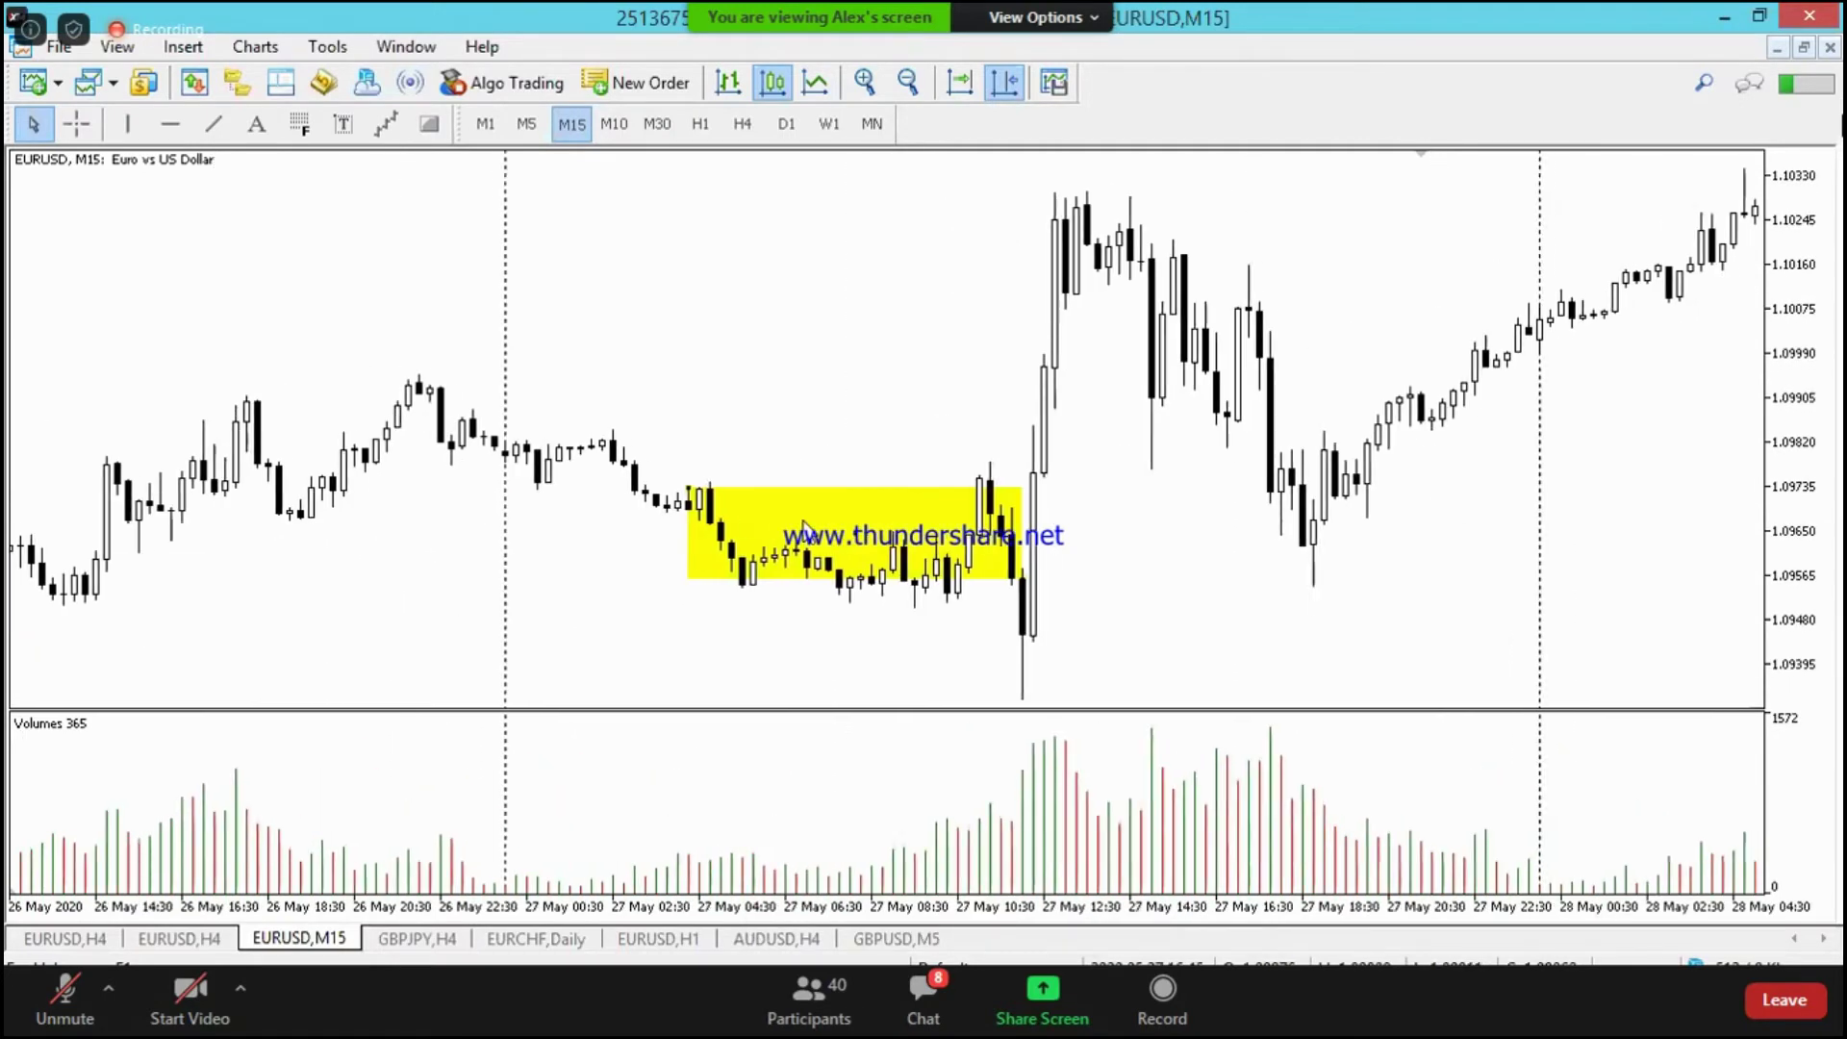
pyautogui.scroll(5, 839, 527)
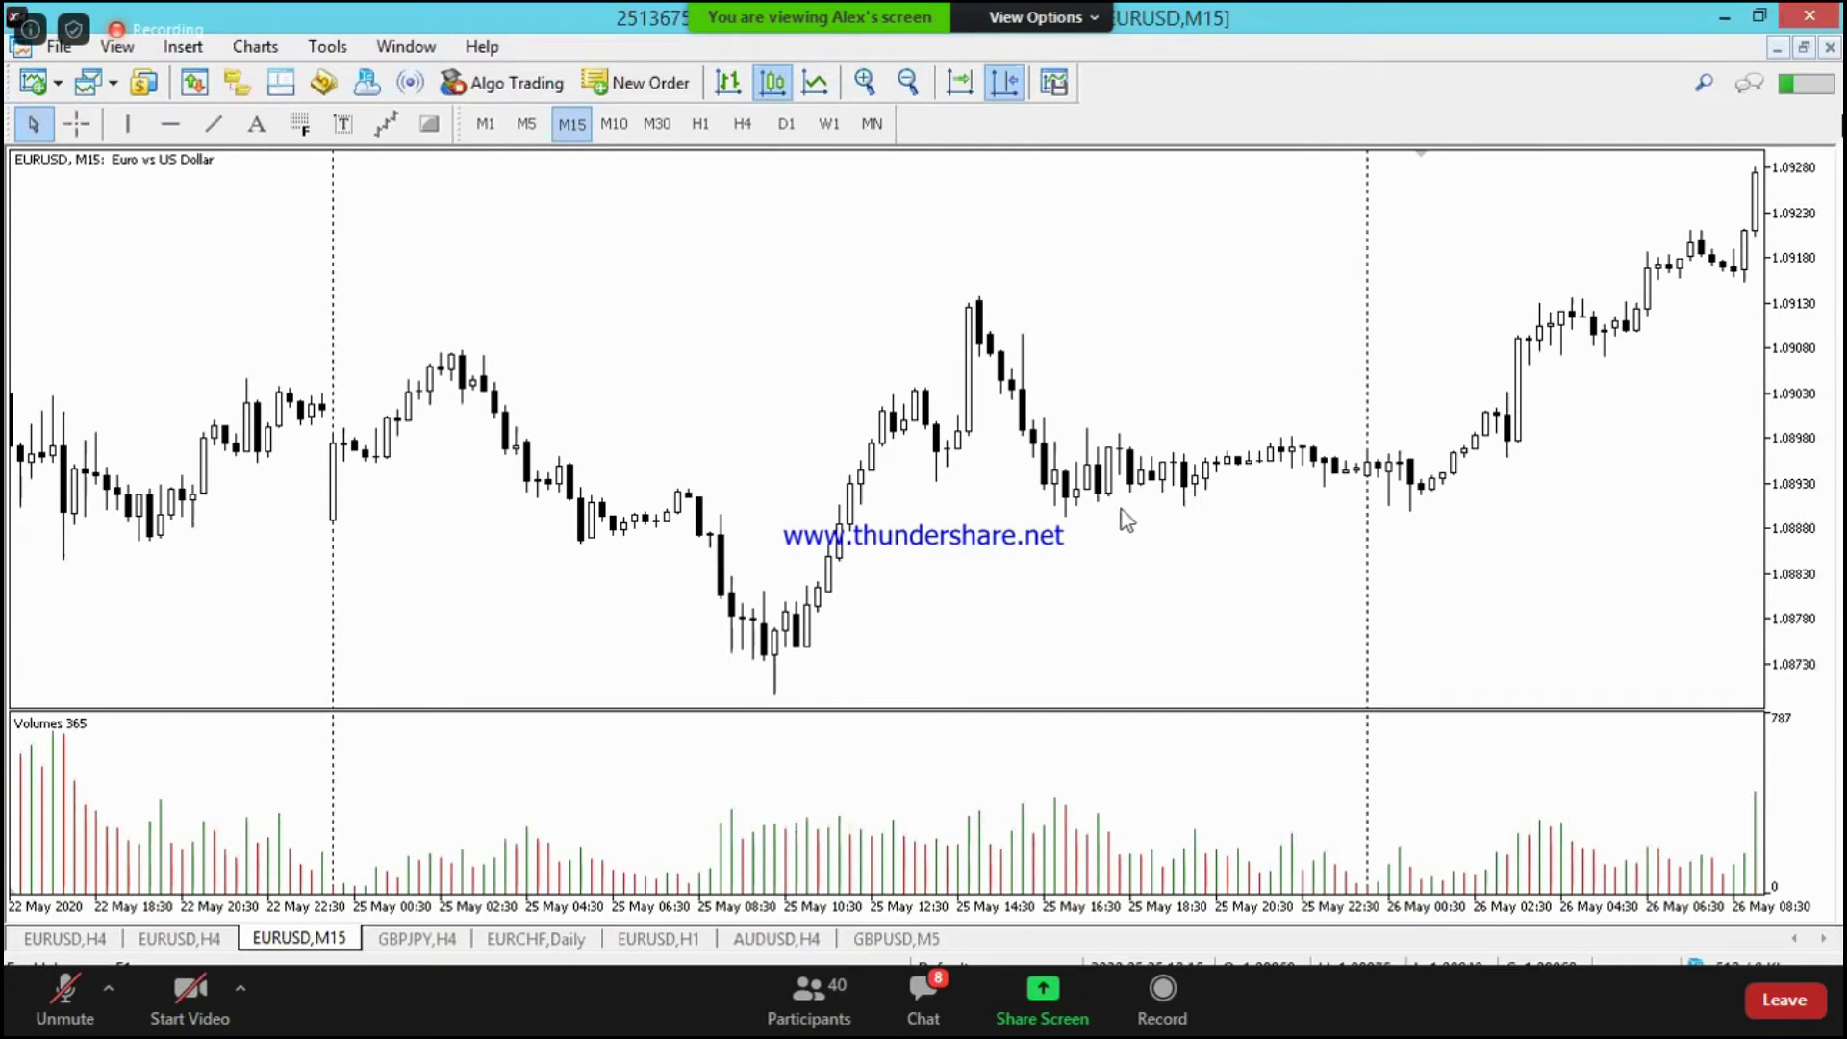
pyautogui.scroll(6, 1079, 524)
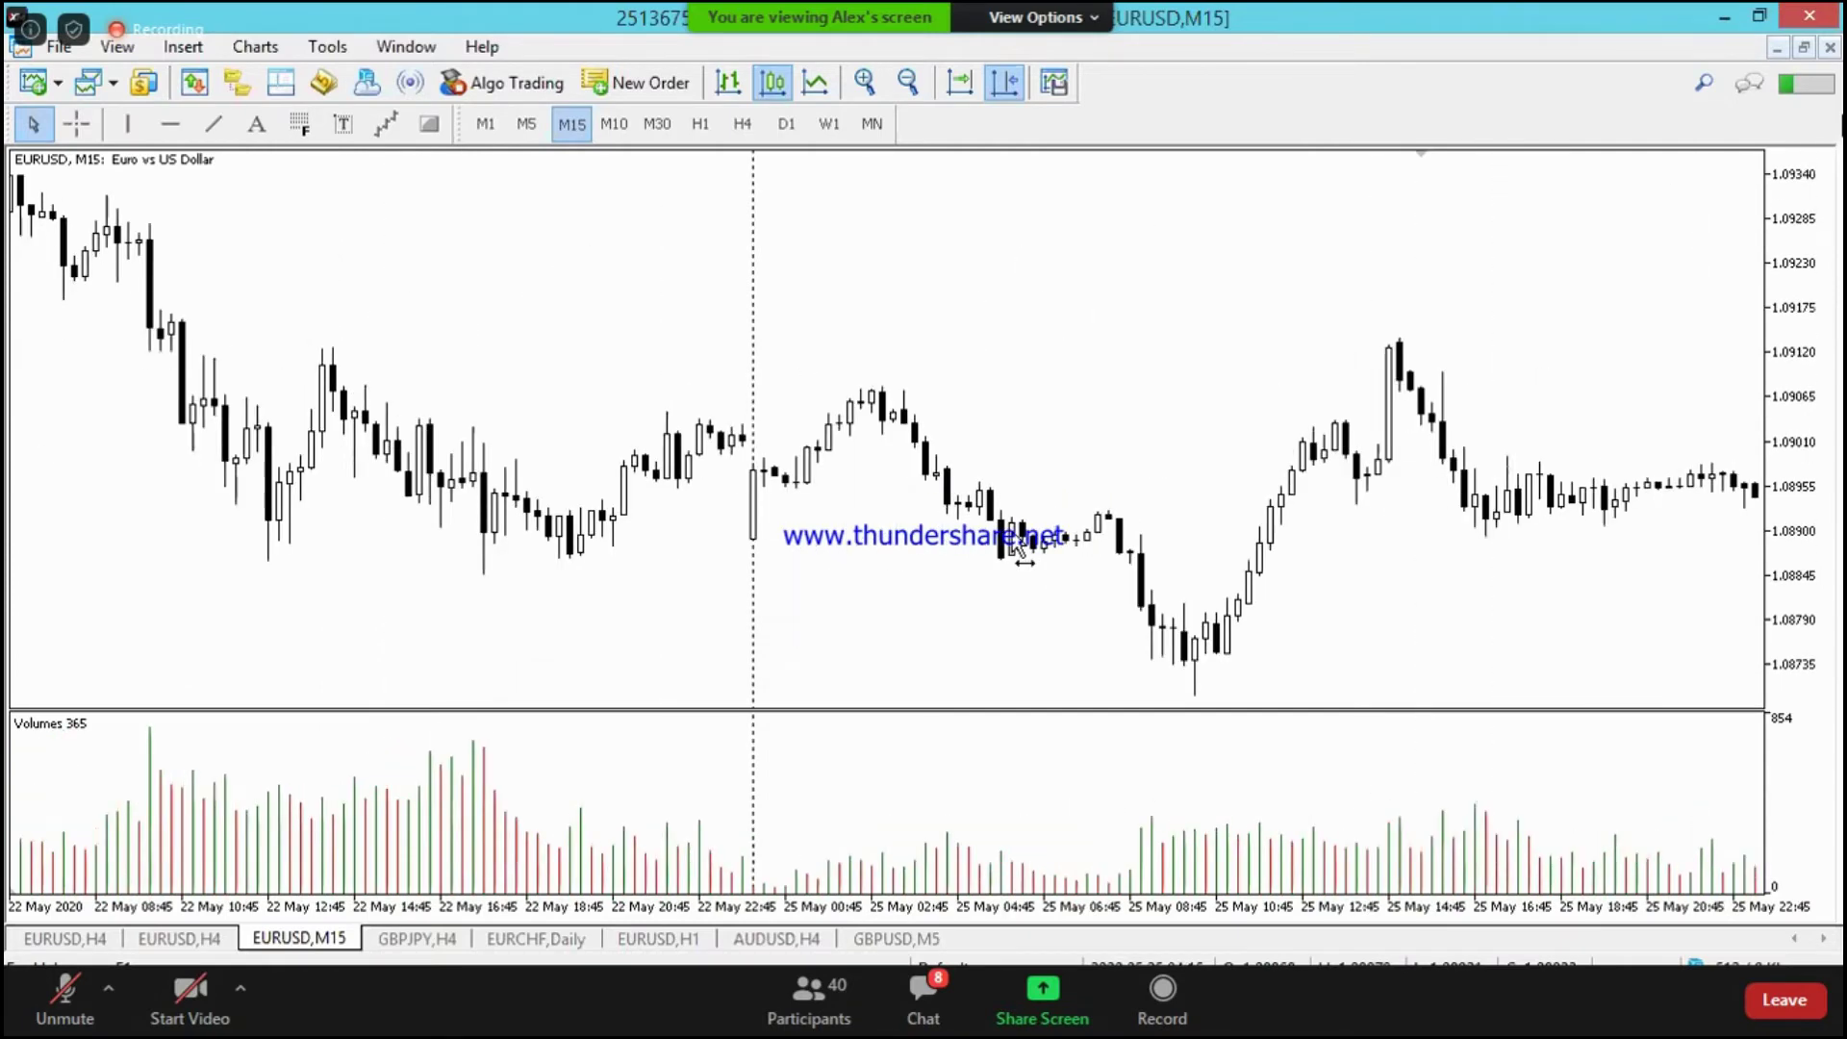
pyautogui.scroll(10, 1124, 529)
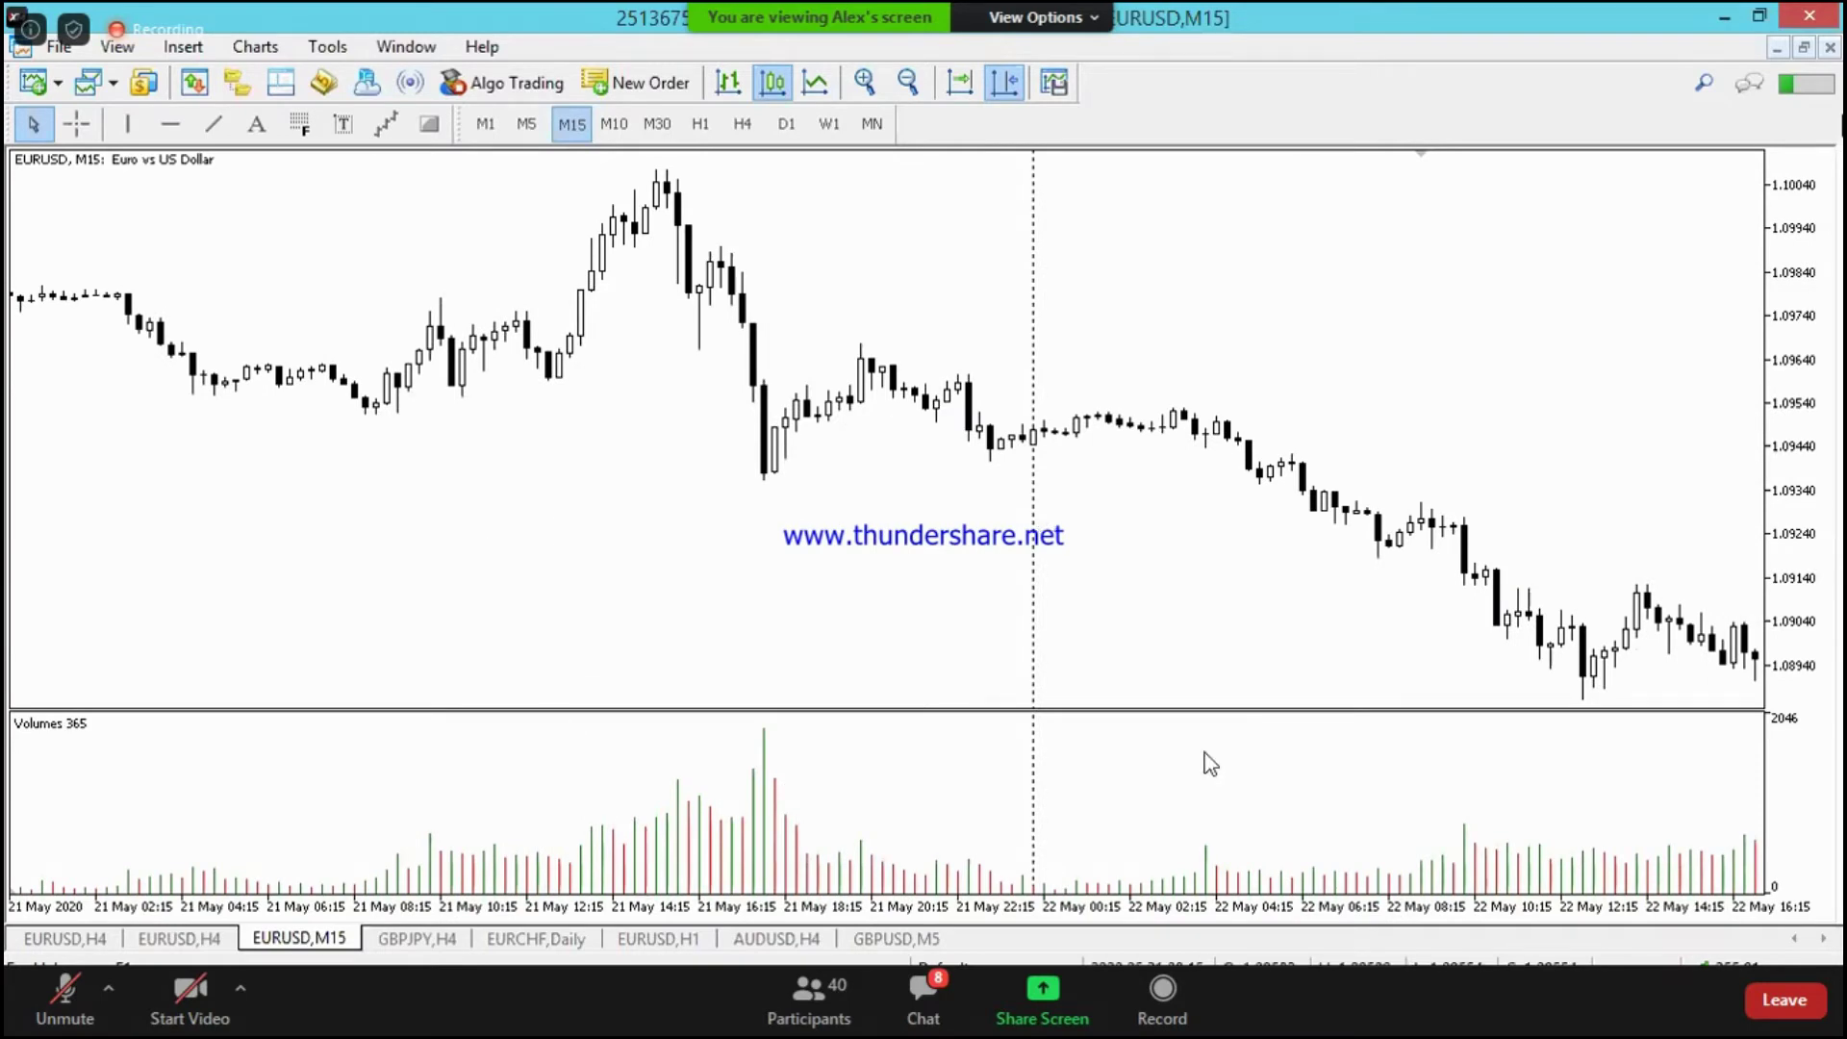
# Step: Add AUDCAD to the symbol list and load it into the chart on H4 at the latest candles
pyautogui.hotkey('ctrl', 'm')
pyautogui.press('Down')
pyautogui.press('Down')
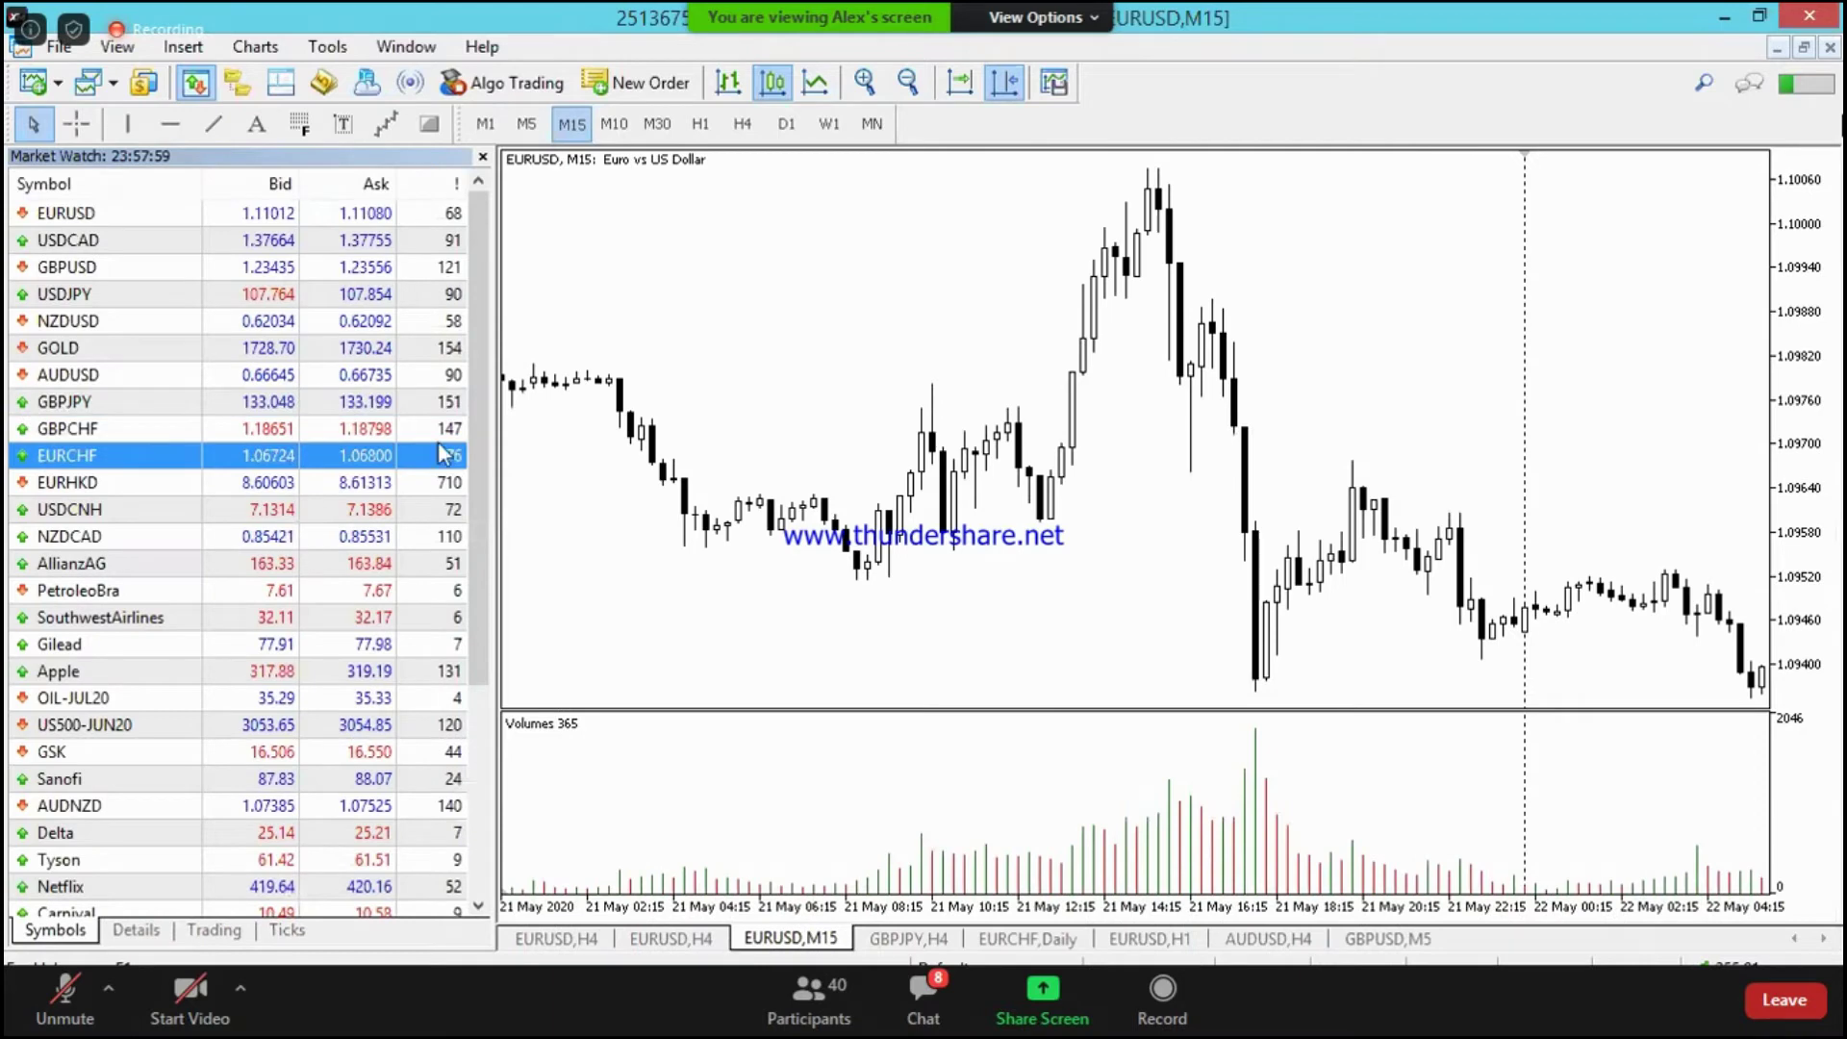
pyautogui.scroll(-4, 478, 442)
pyautogui.click(158, 894)
pyautogui.write('a')
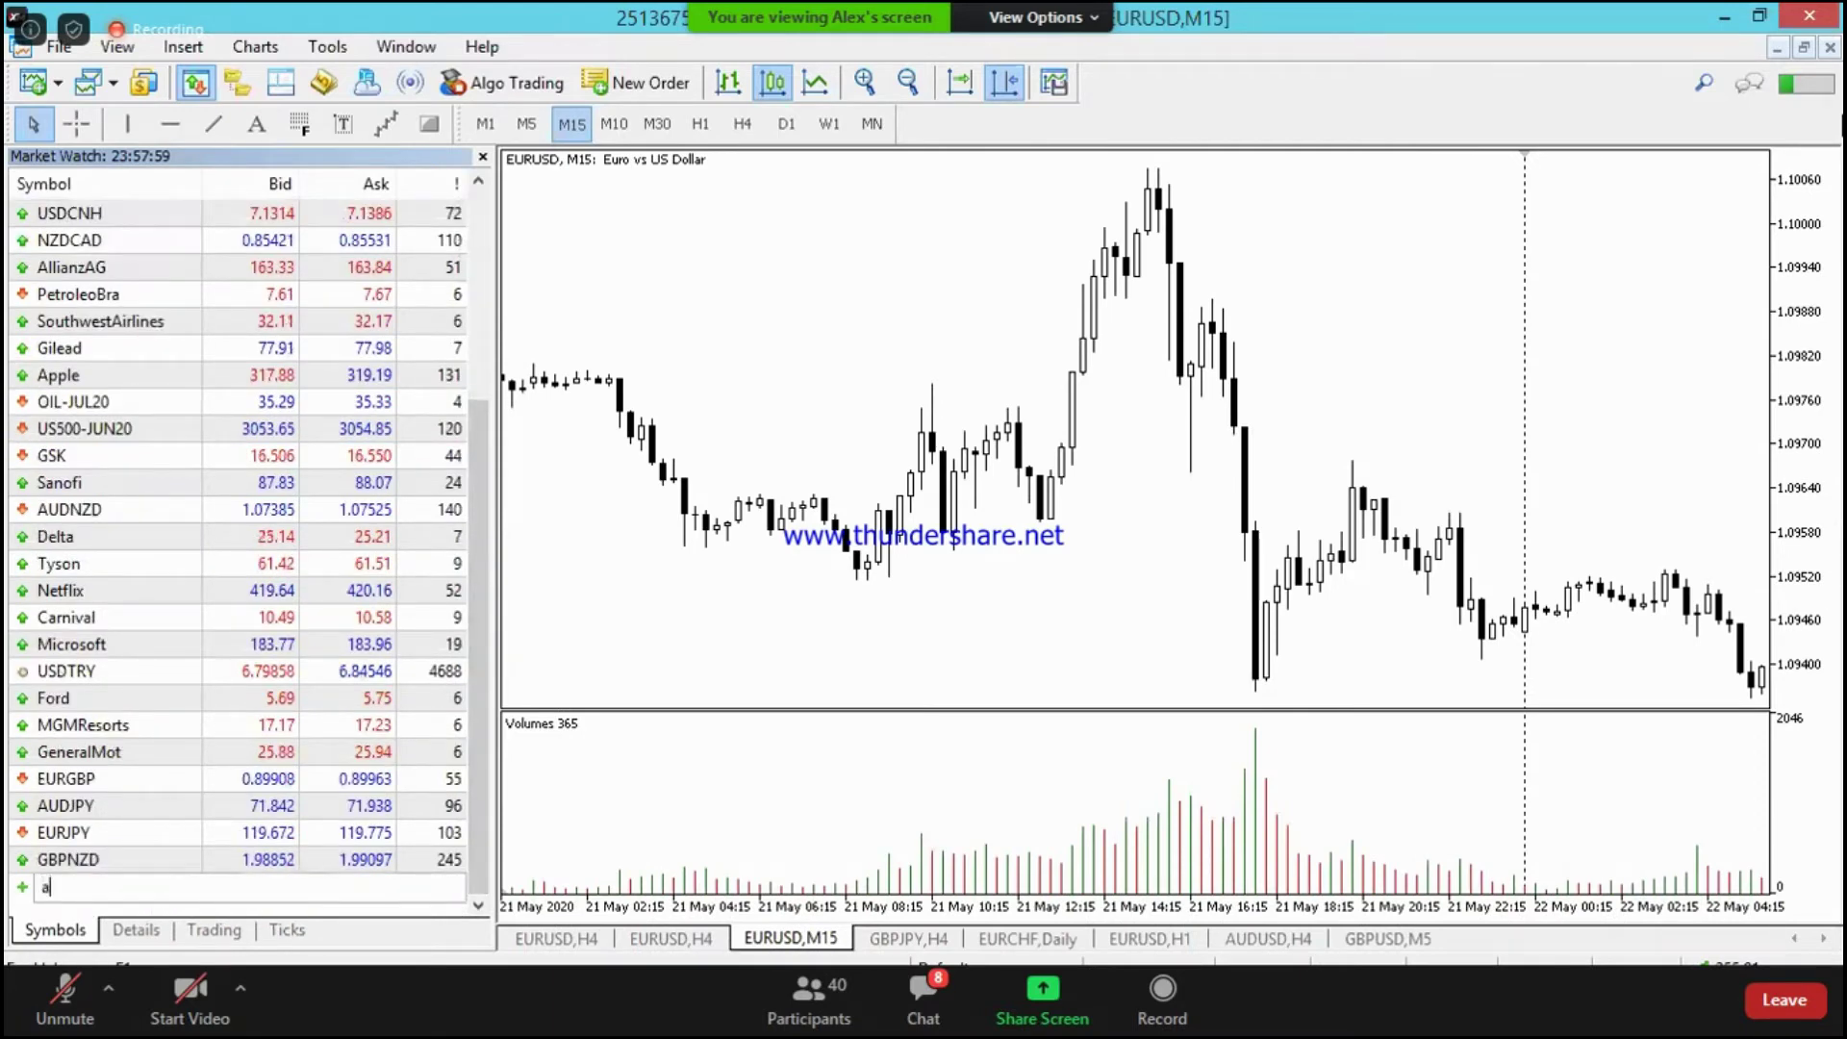
pyautogui.write('udc')
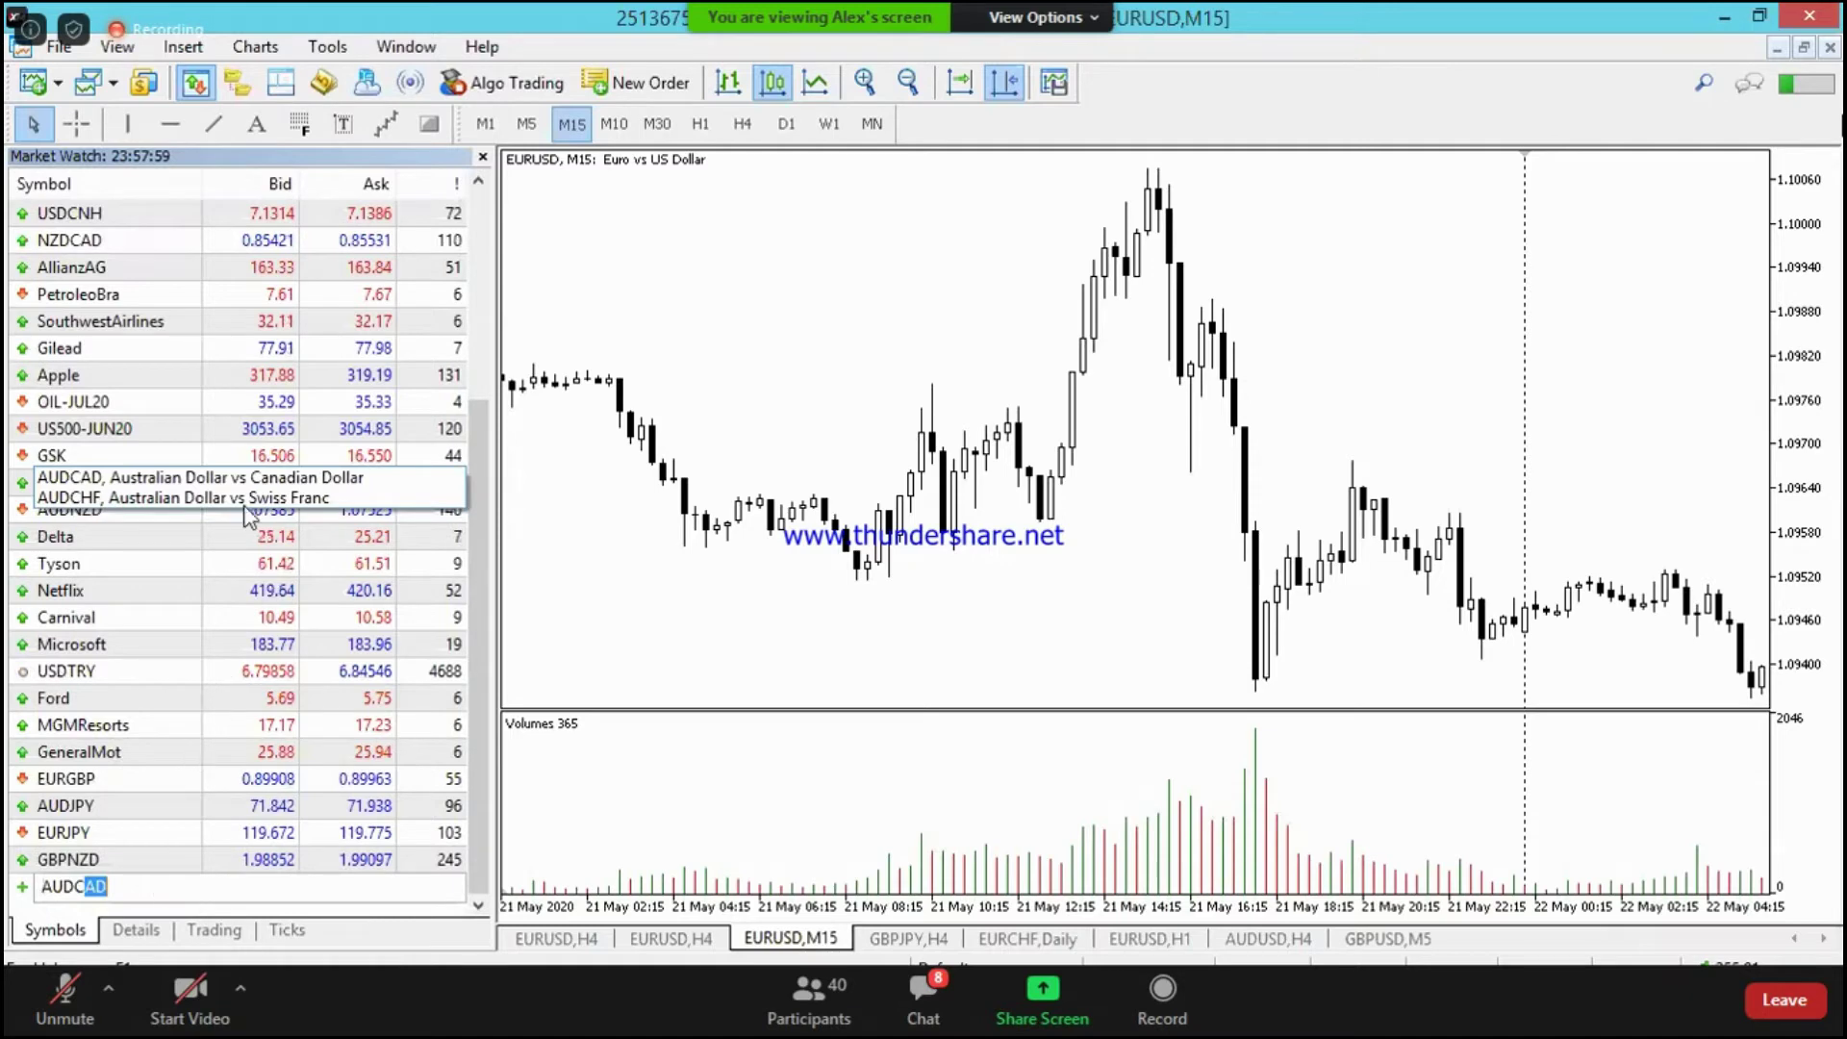
pyautogui.click(247, 477)
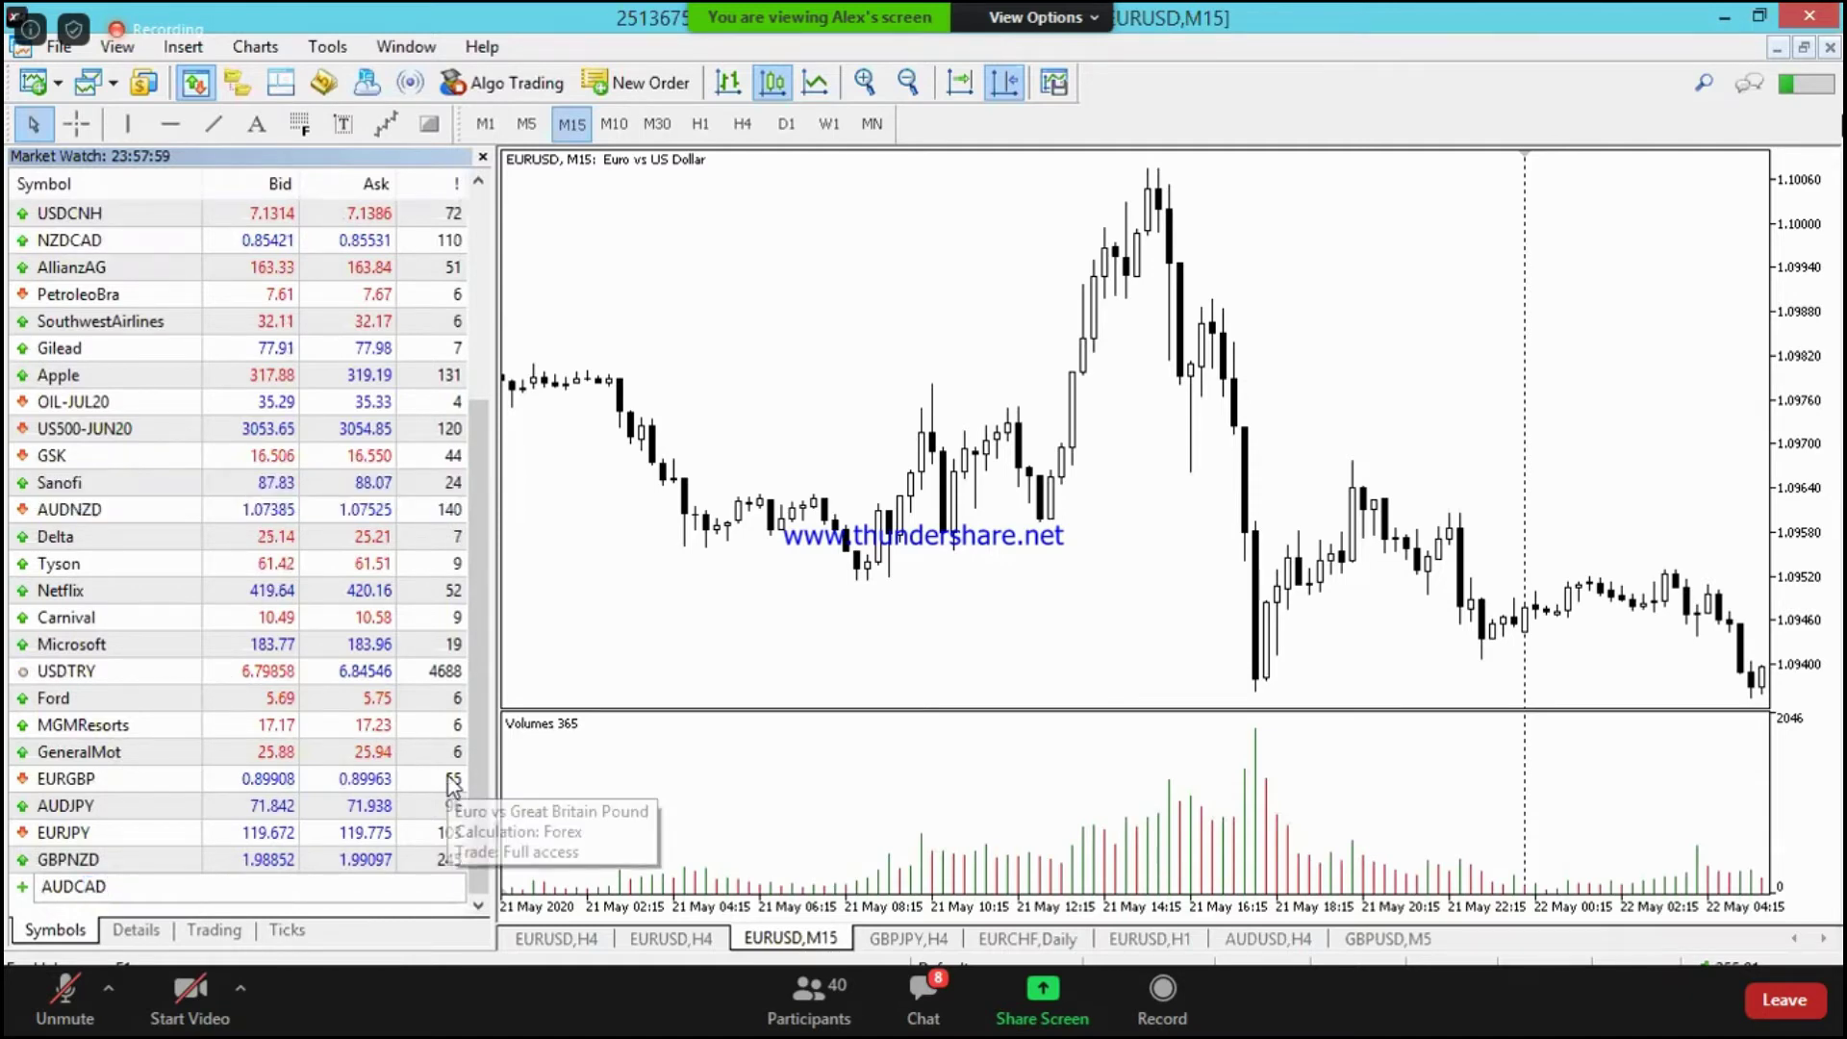
pyautogui.press('Return')
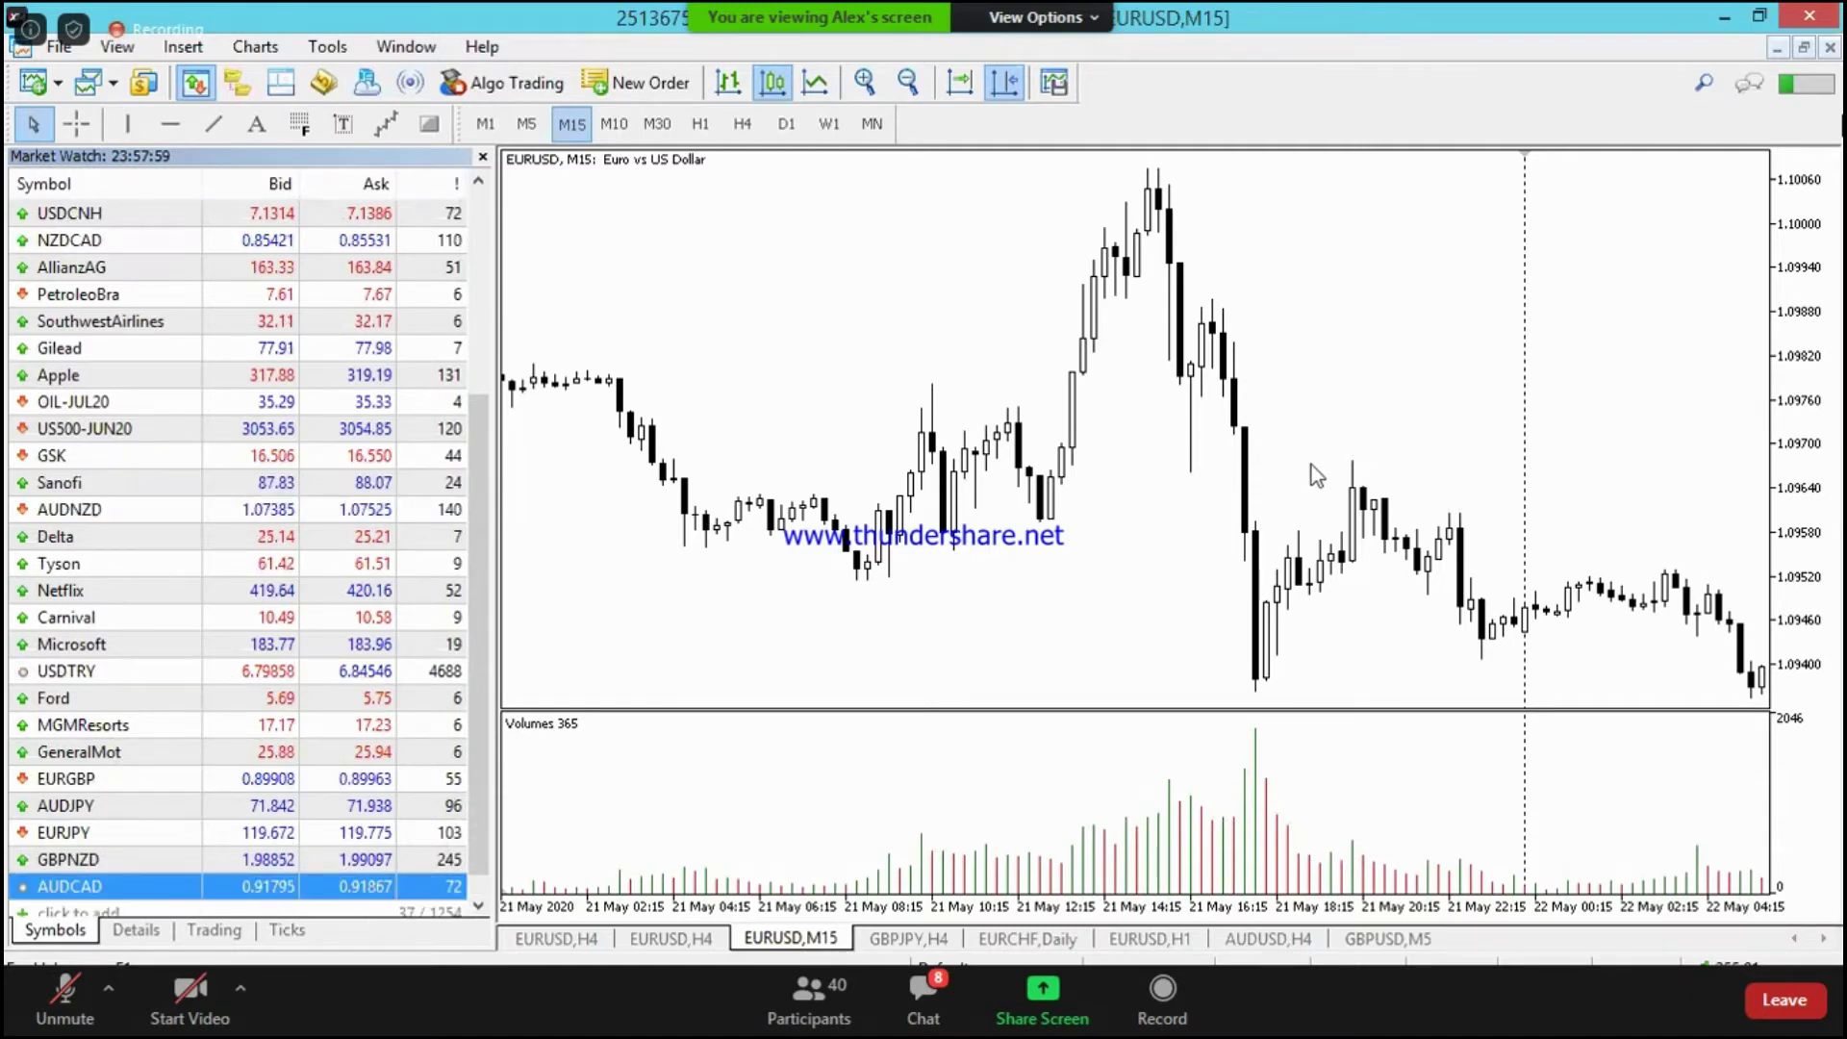
pyautogui.moveTo(1312, 464); pyautogui.dragTo(1470, 425)
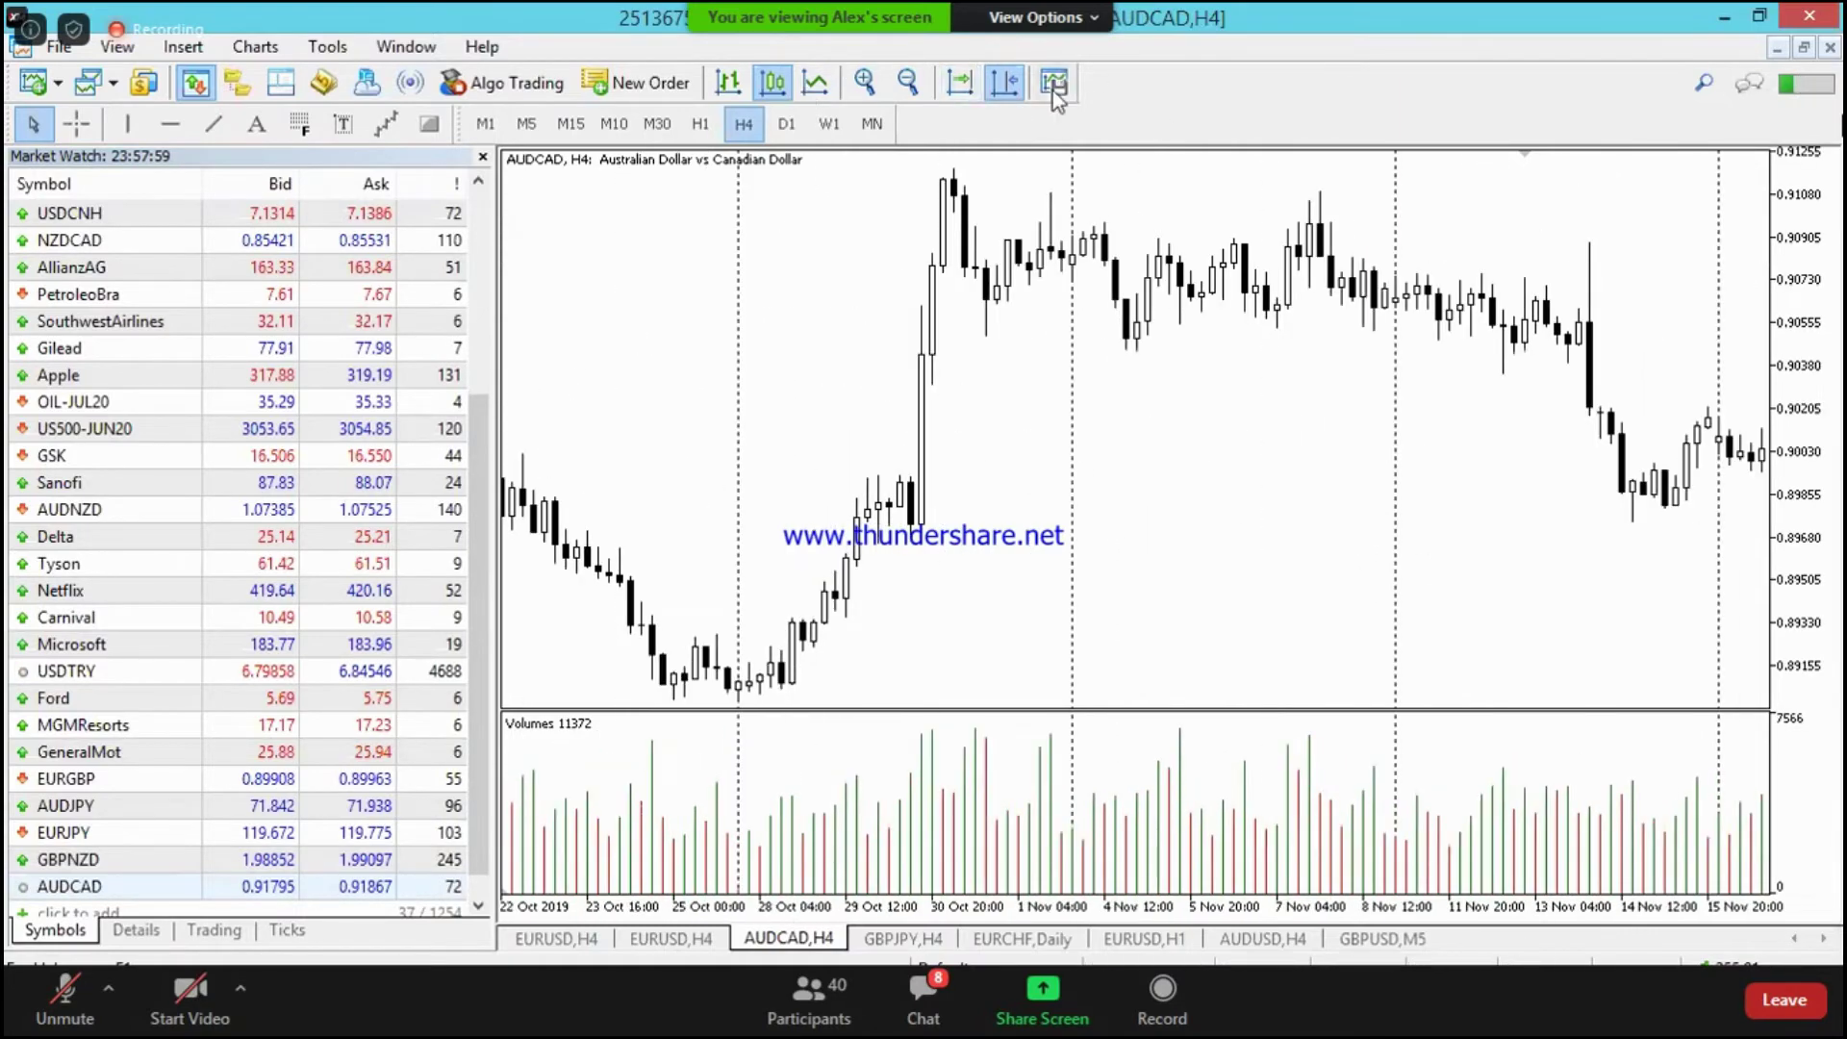
pyautogui.click(1006, 84)
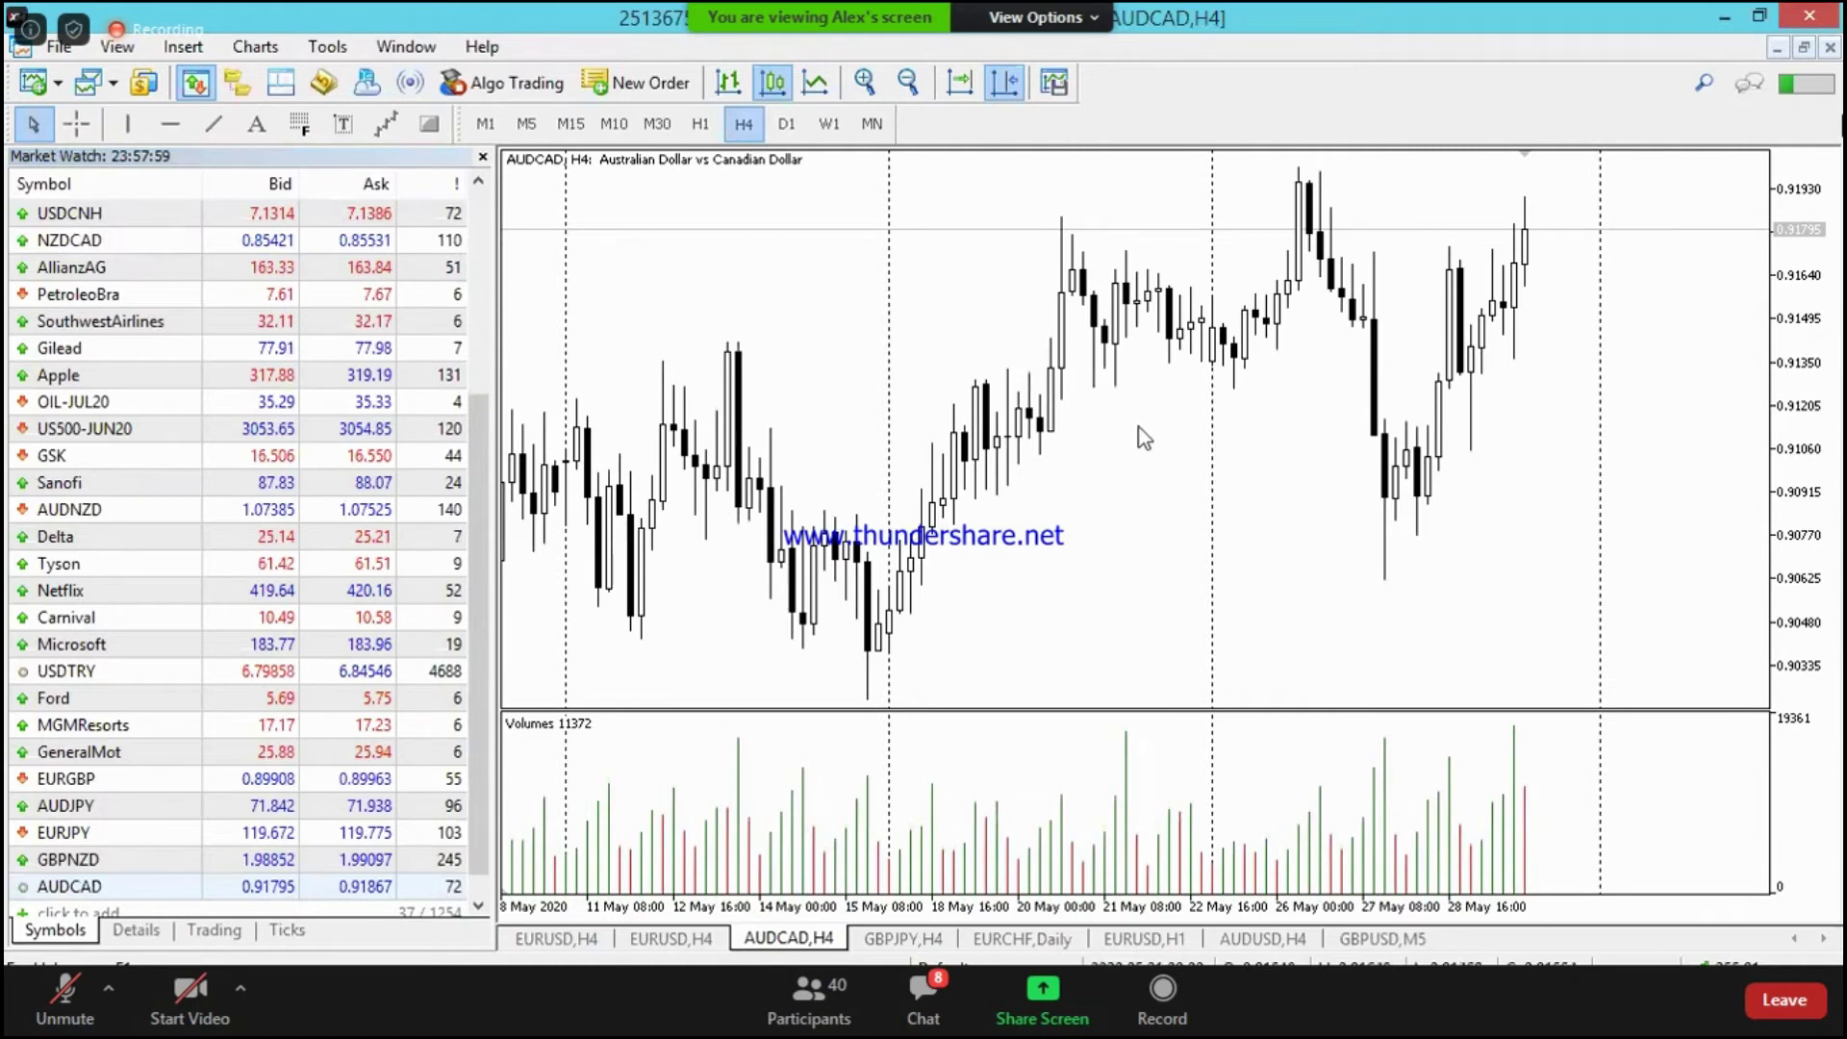
# Step: Switch AUDCAD to H1 and mark the sideways range from about 27 May 17:00 to 28 May 15:00 with a rectangle
pyautogui.click(700, 123)
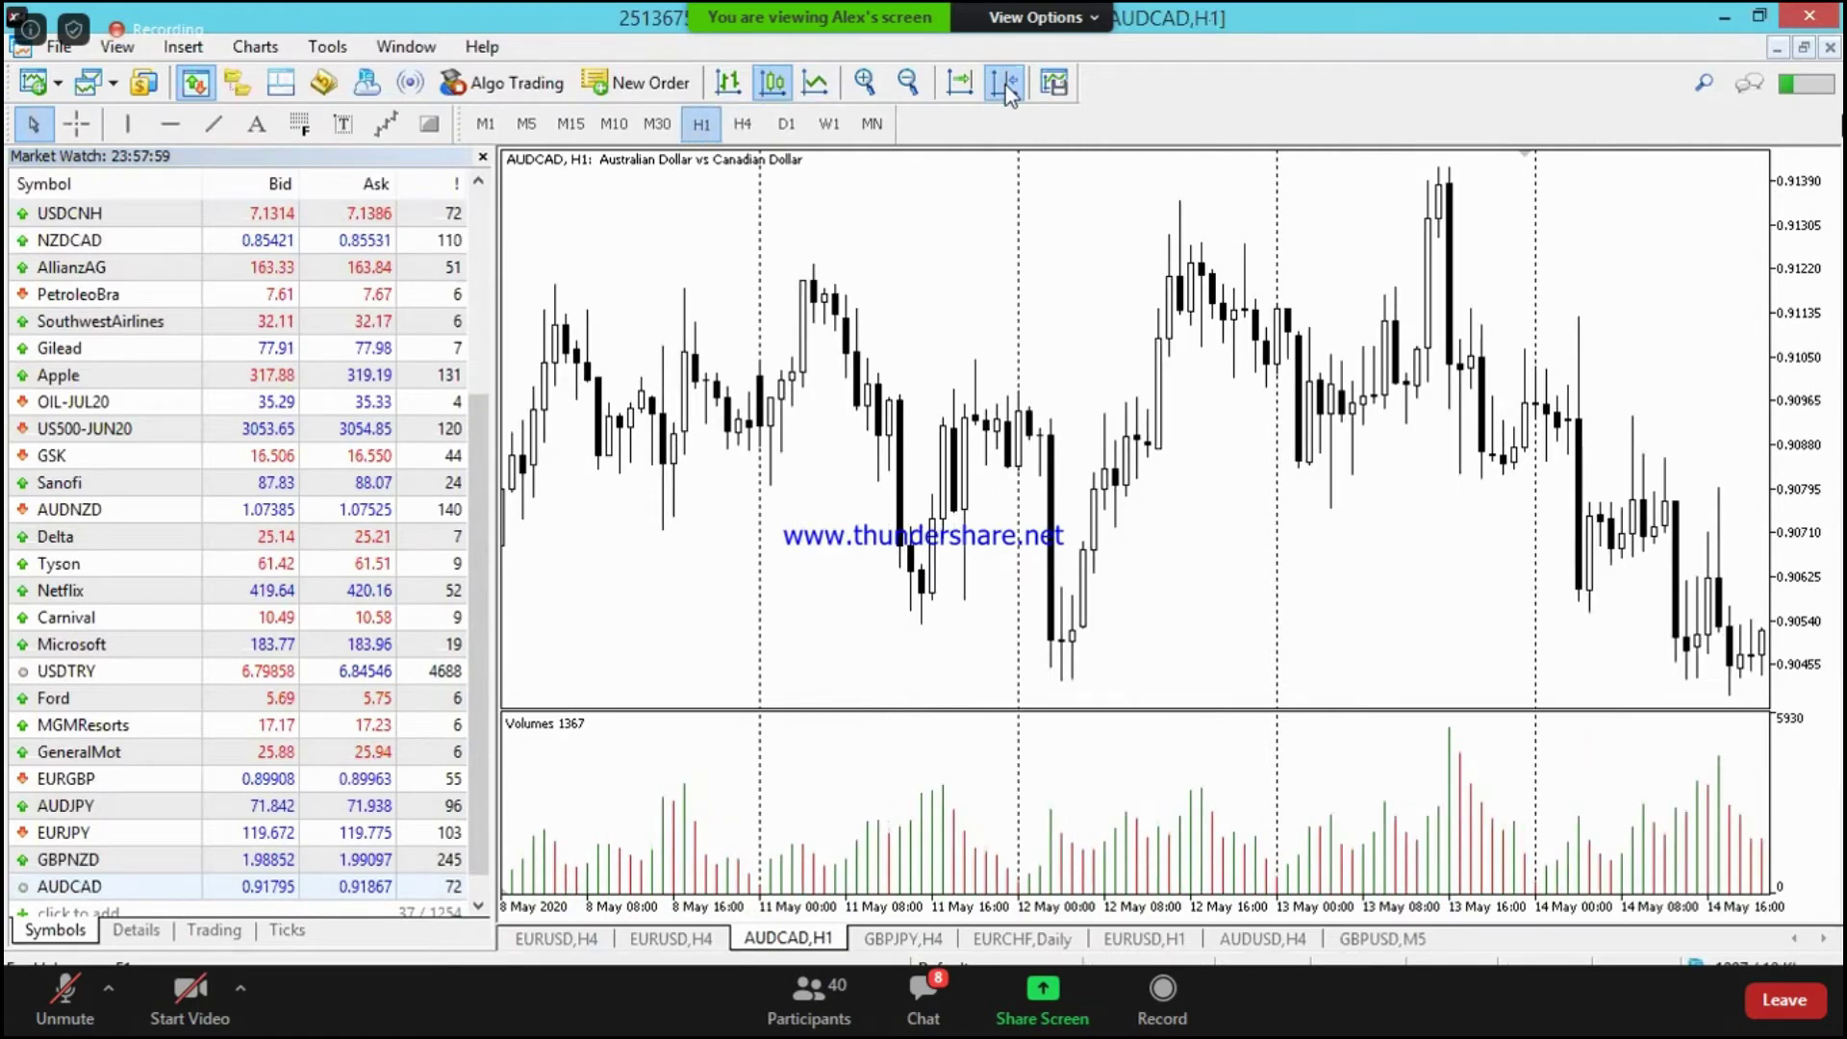
pyautogui.click(1006, 84)
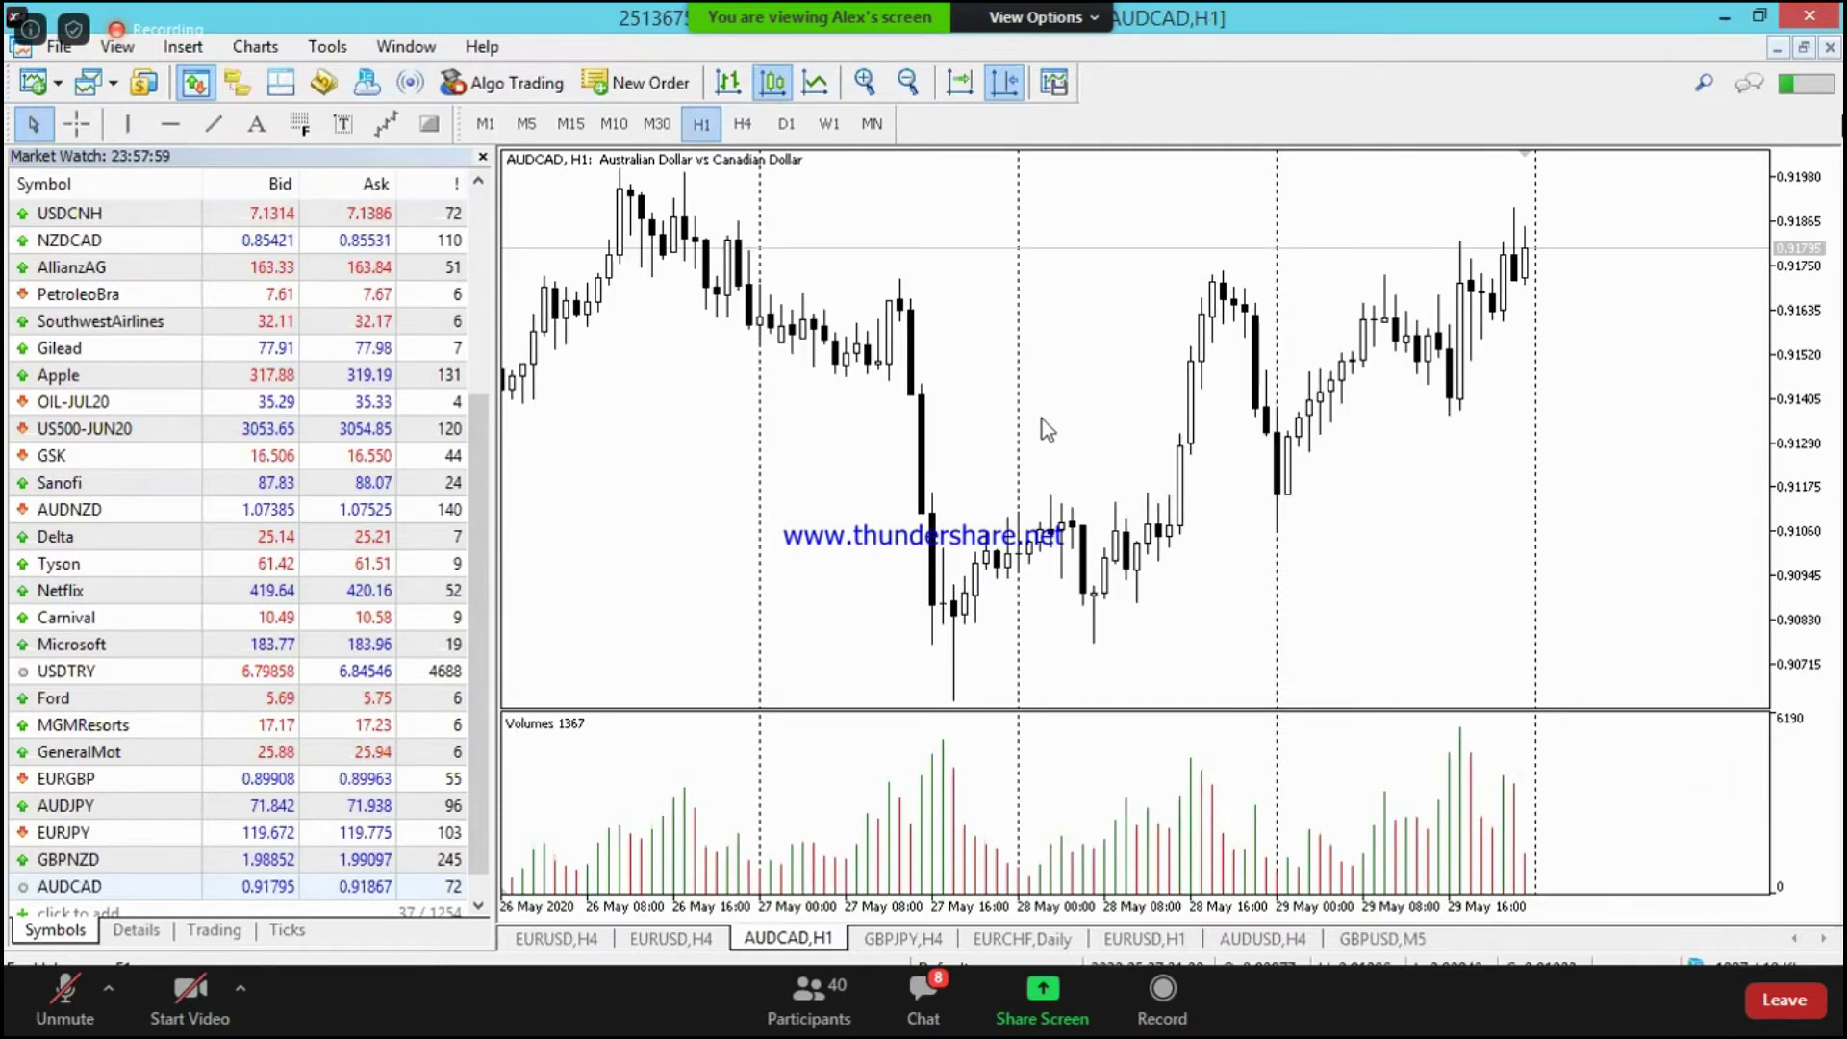
pyautogui.click(430, 125)
pyautogui.moveTo(953, 496)
pyautogui.mouseDown()
pyautogui.moveTo(1179, 711)
pyautogui.moveTo(1179, 638)
pyautogui.mouseUp()
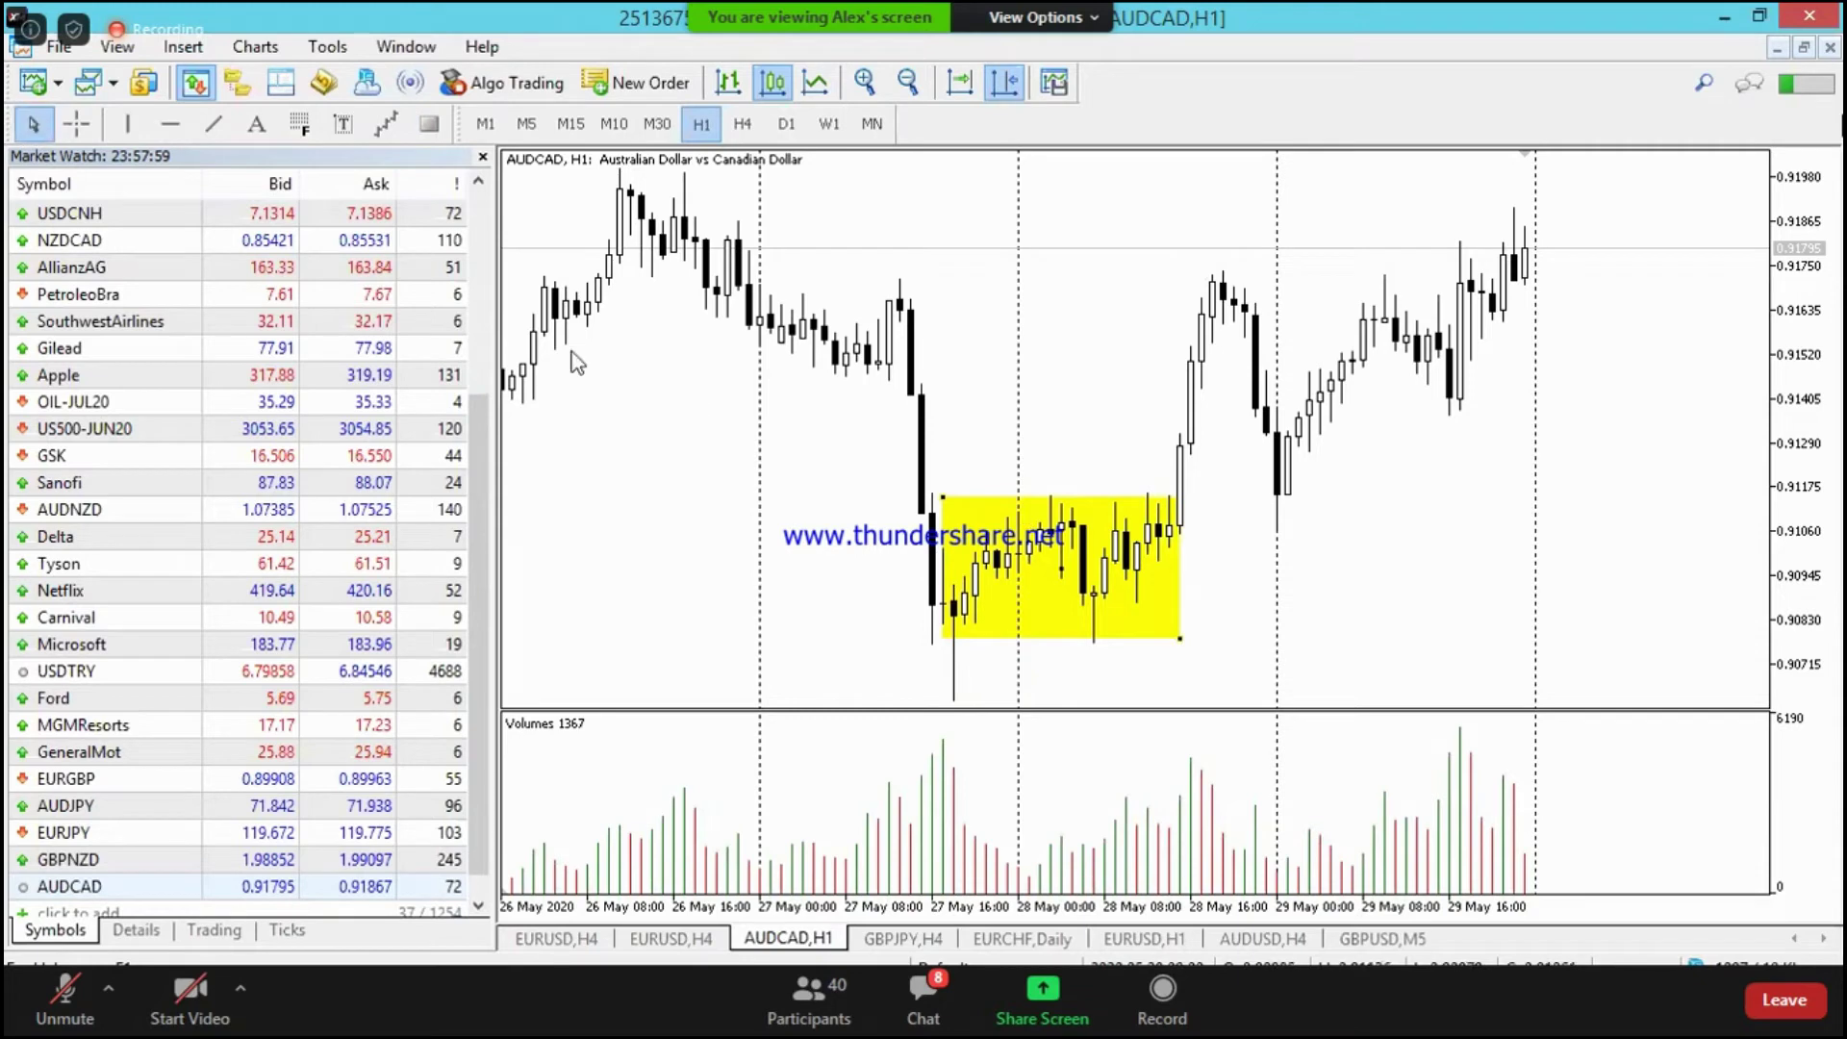
# Step: Inspect the 28 May 15:00 and 16:00 breakout candles above the AUDCAD rectangle and the volume beneath them
pyautogui.click(77, 123)
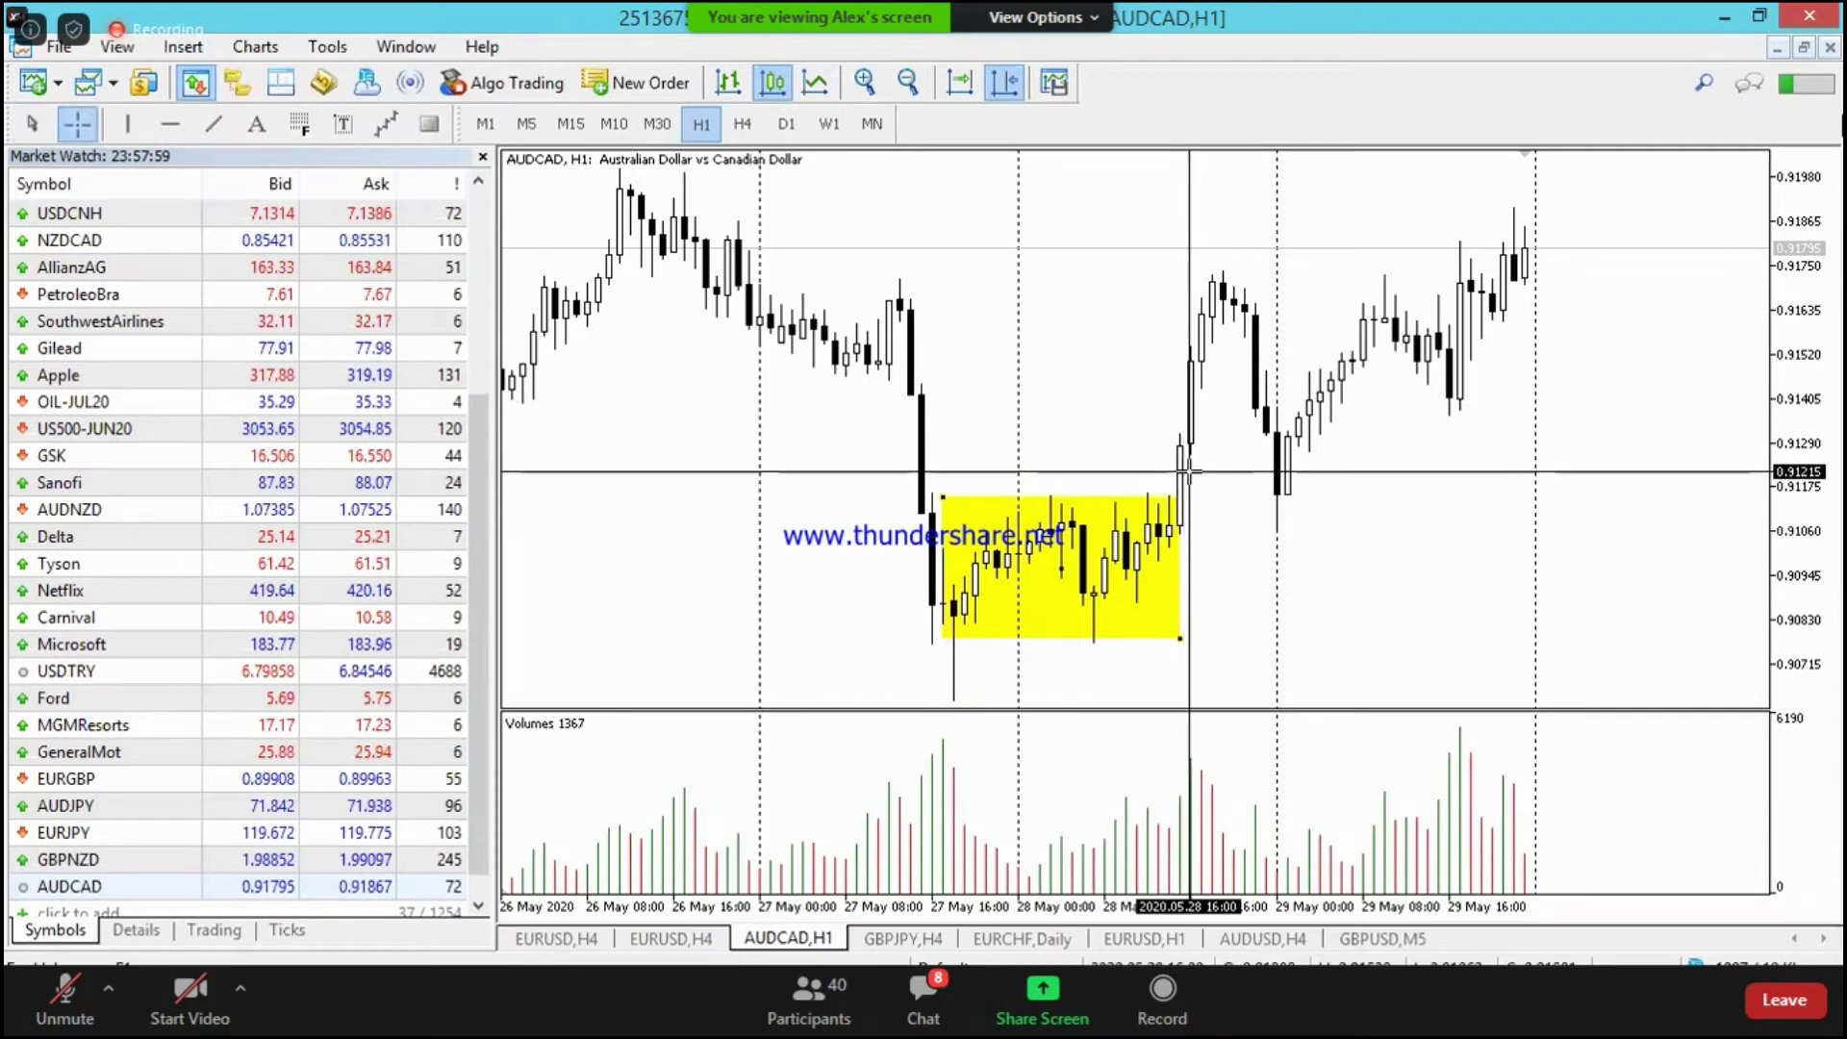
pyautogui.click(1226, 832)
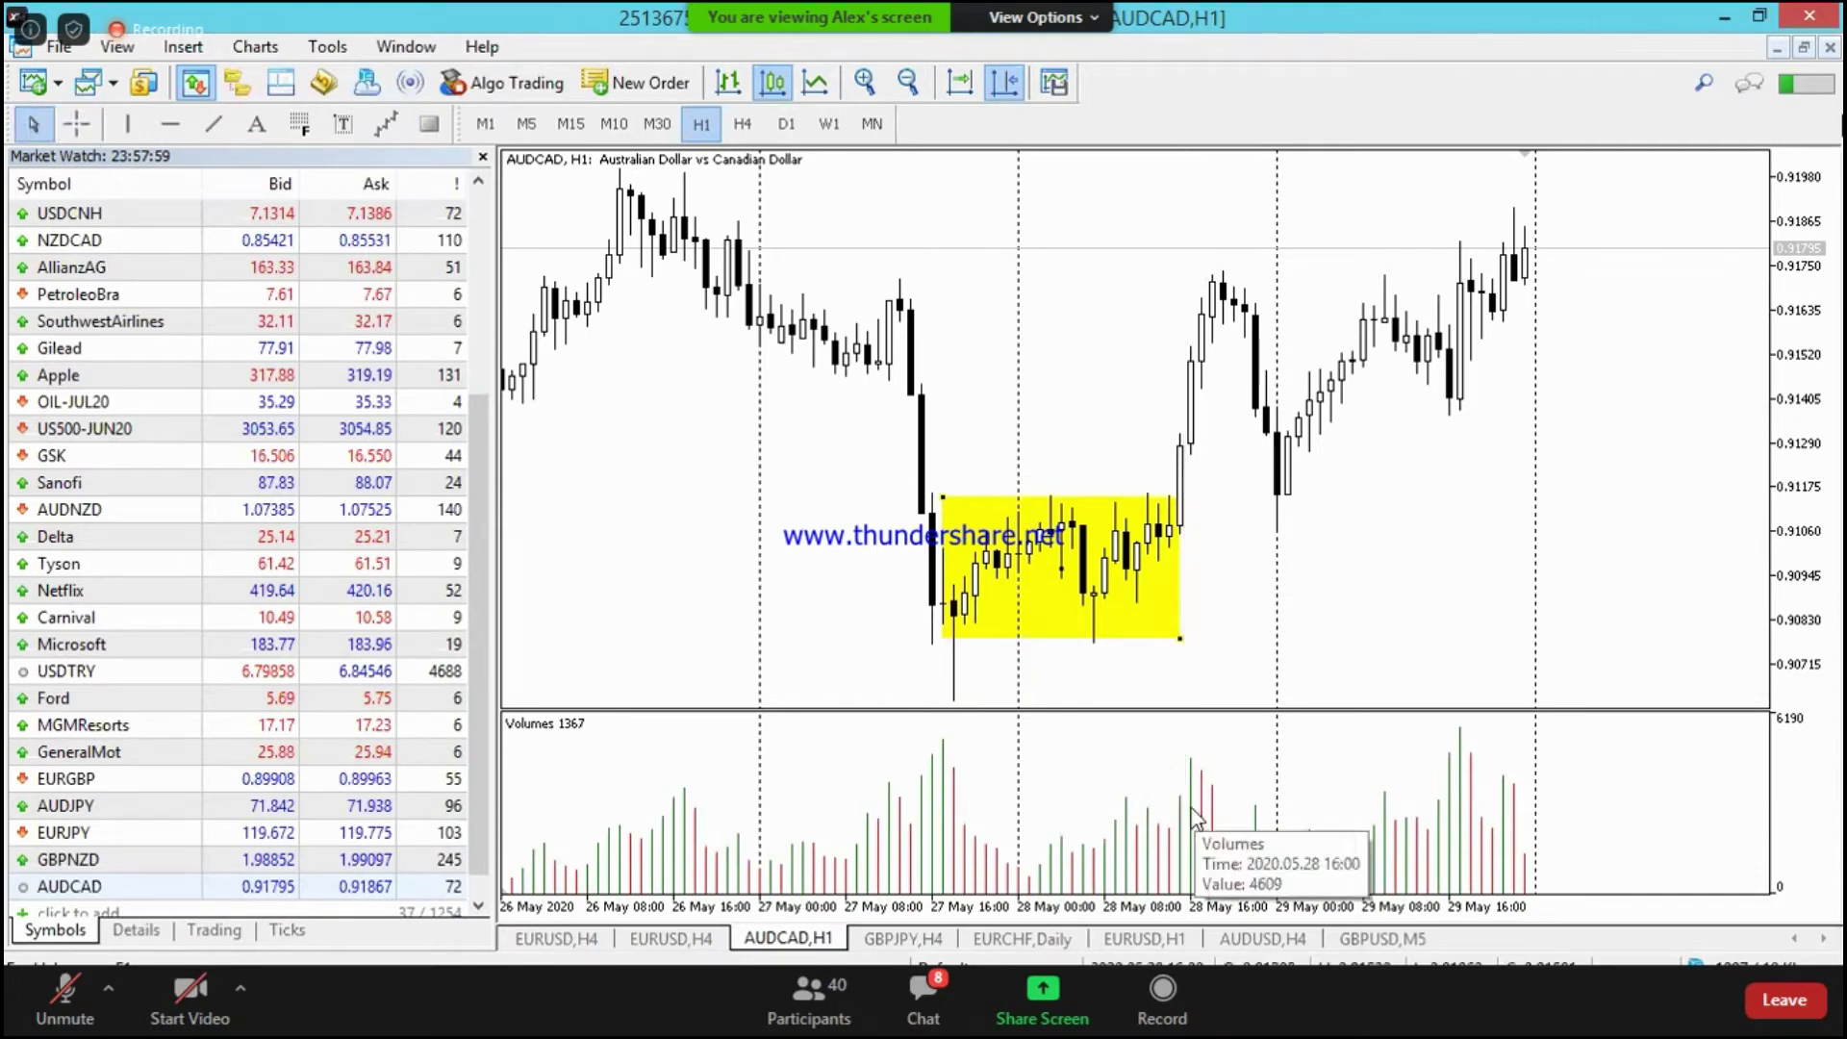
pyautogui.click(82, 130)
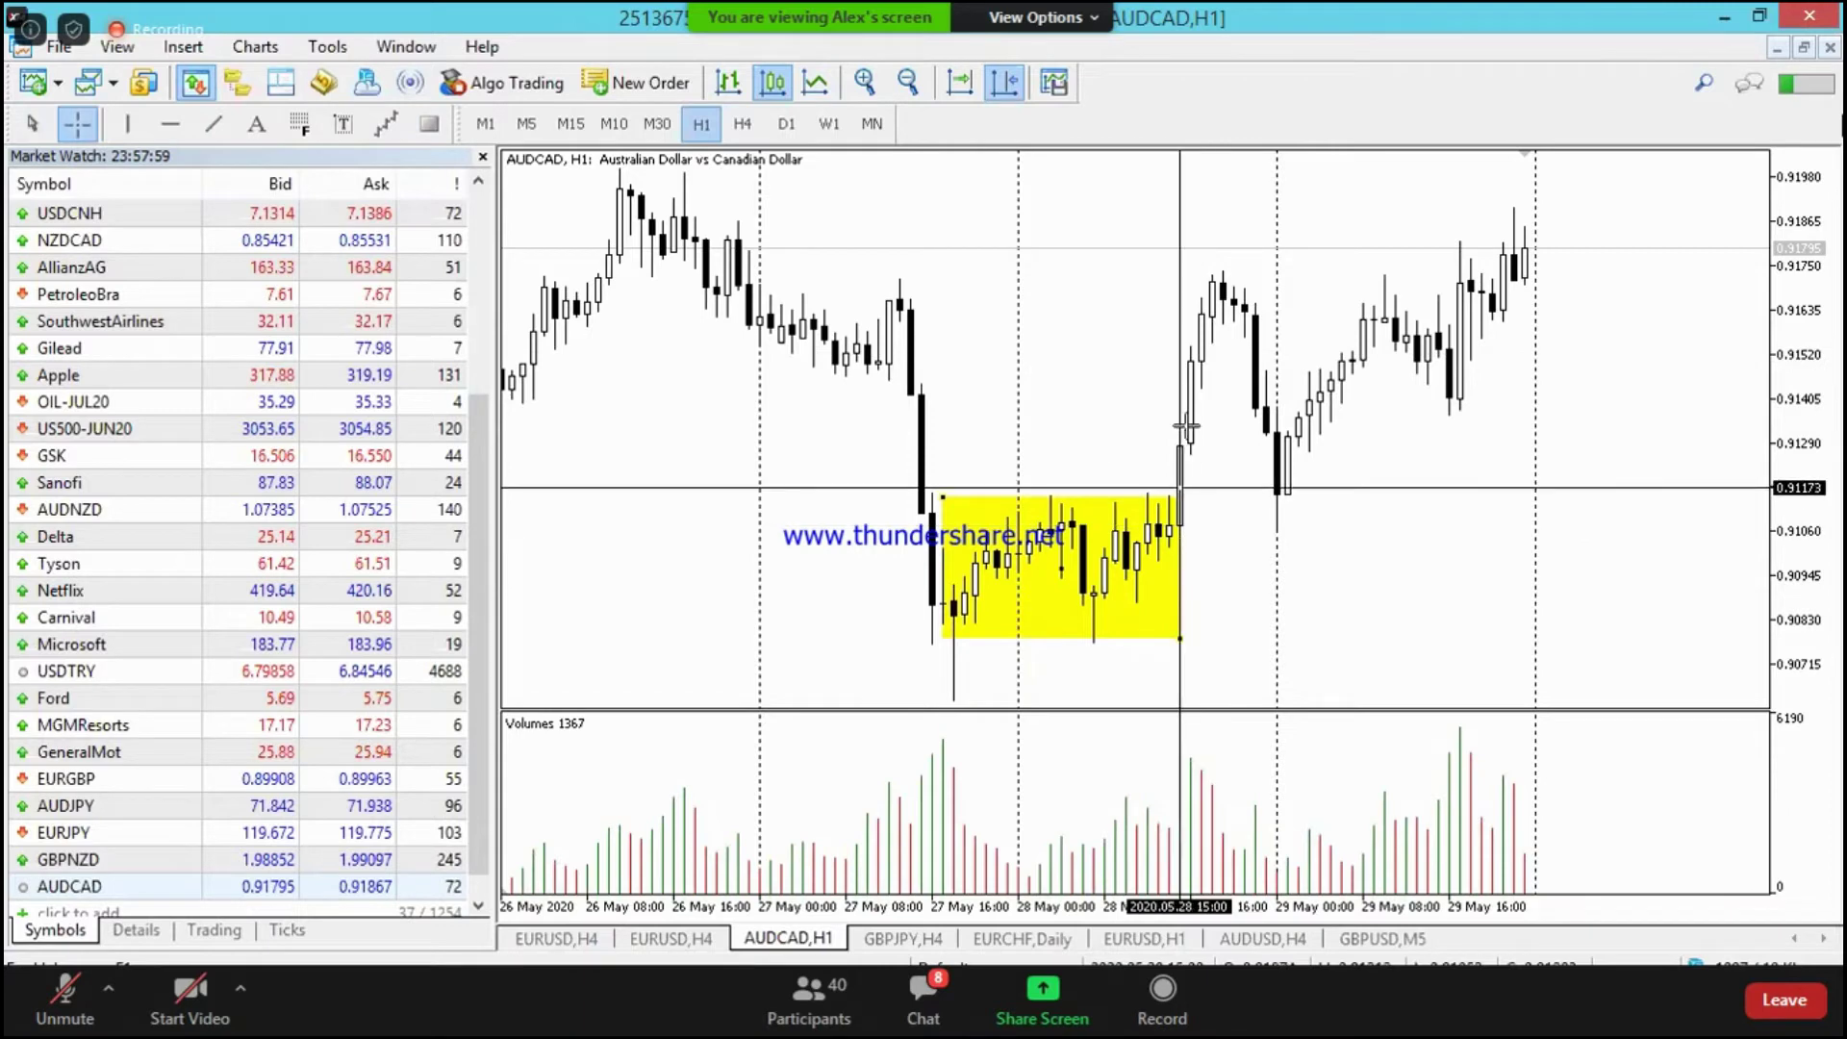
pyautogui.moveTo(1171, 503); pyautogui.dragTo(1224, 296)
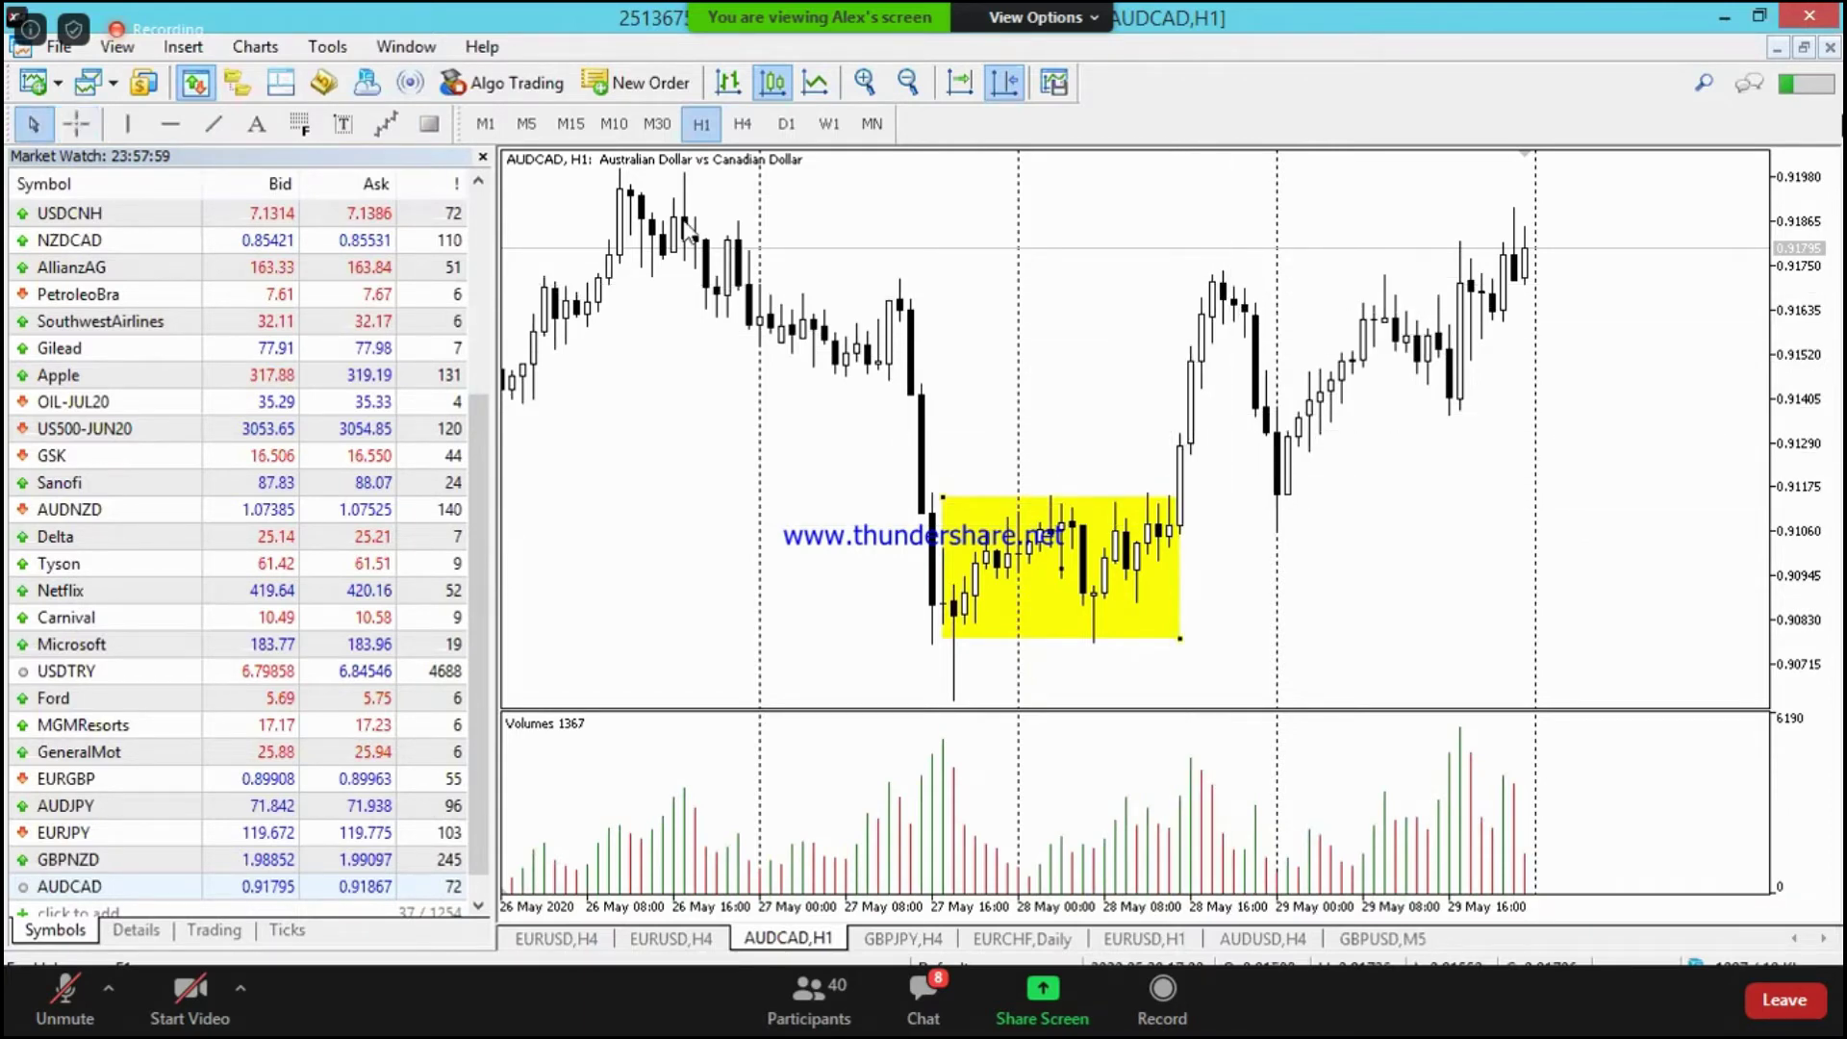
# Step: Examine the AUDCAD pullback low near 29 May 02:00 and the renewed rise through 29 May 16:00 with the crosshair
pyautogui.click(77, 130)
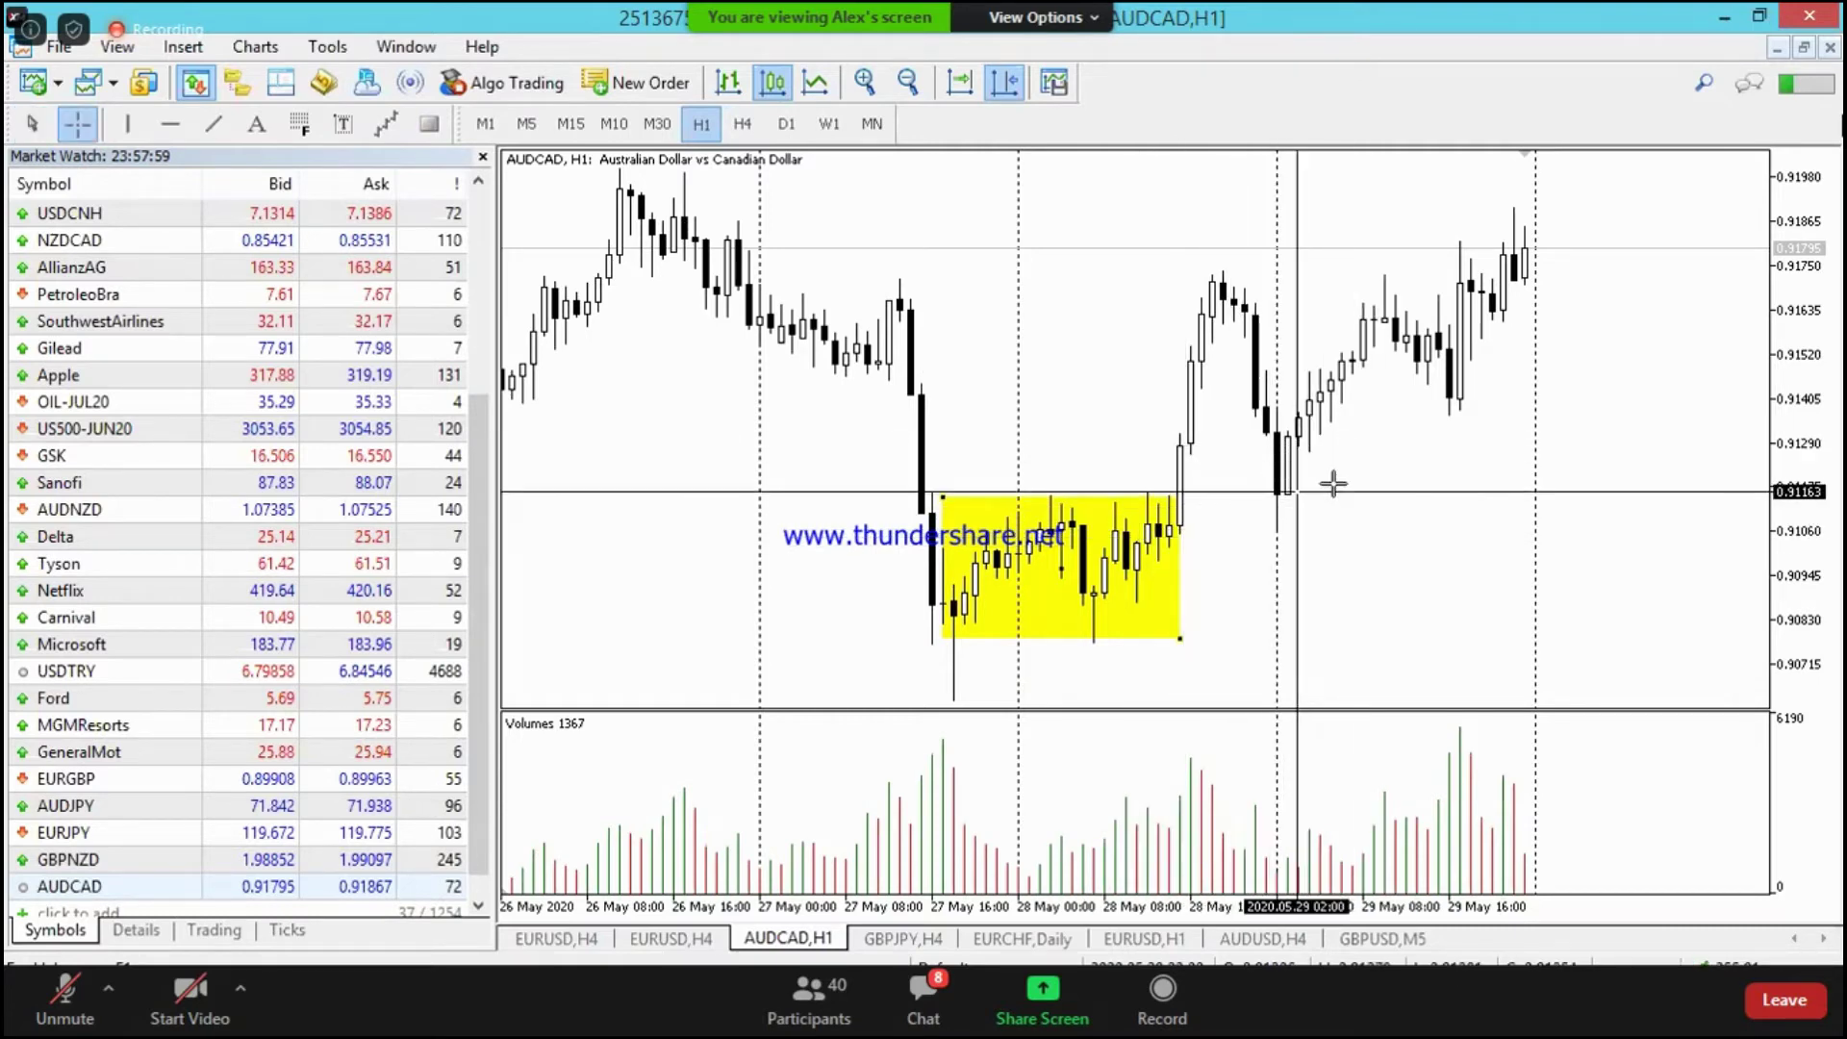
pyautogui.moveTo(1277, 489); pyautogui.dragTo(1507, 218)
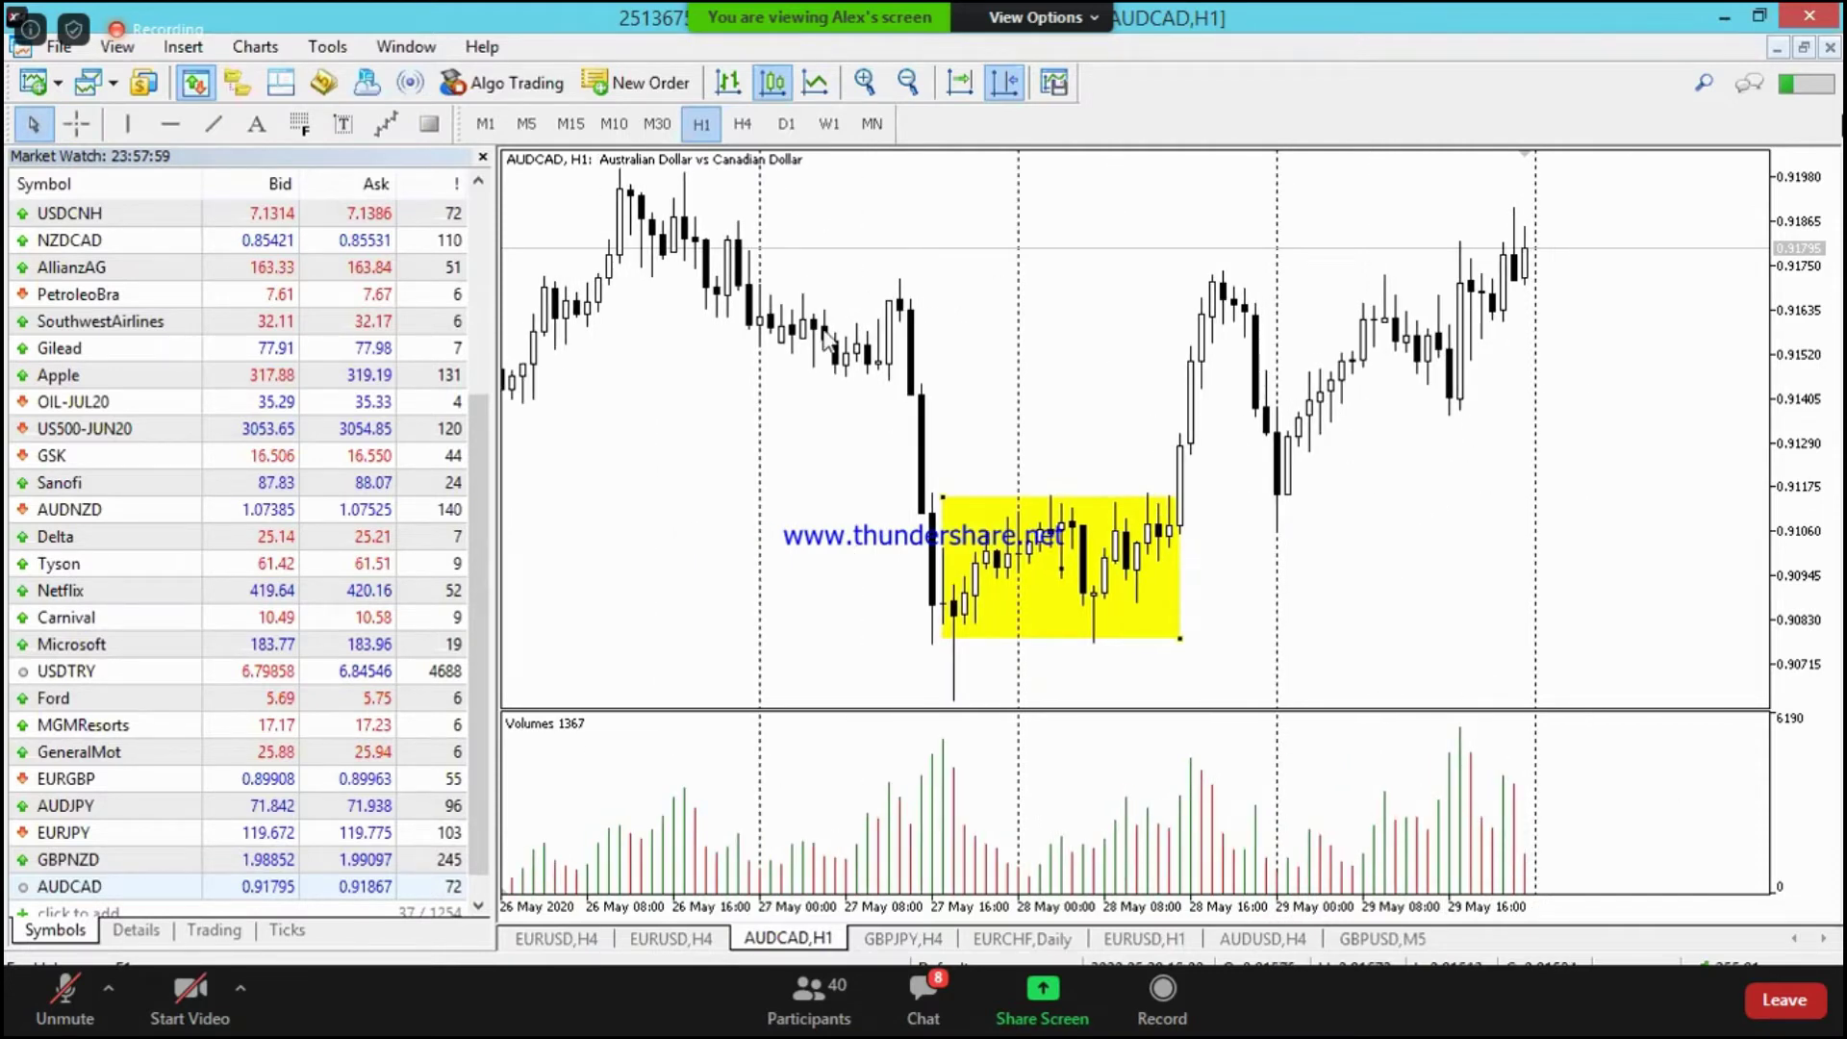
pyautogui.click(77, 124)
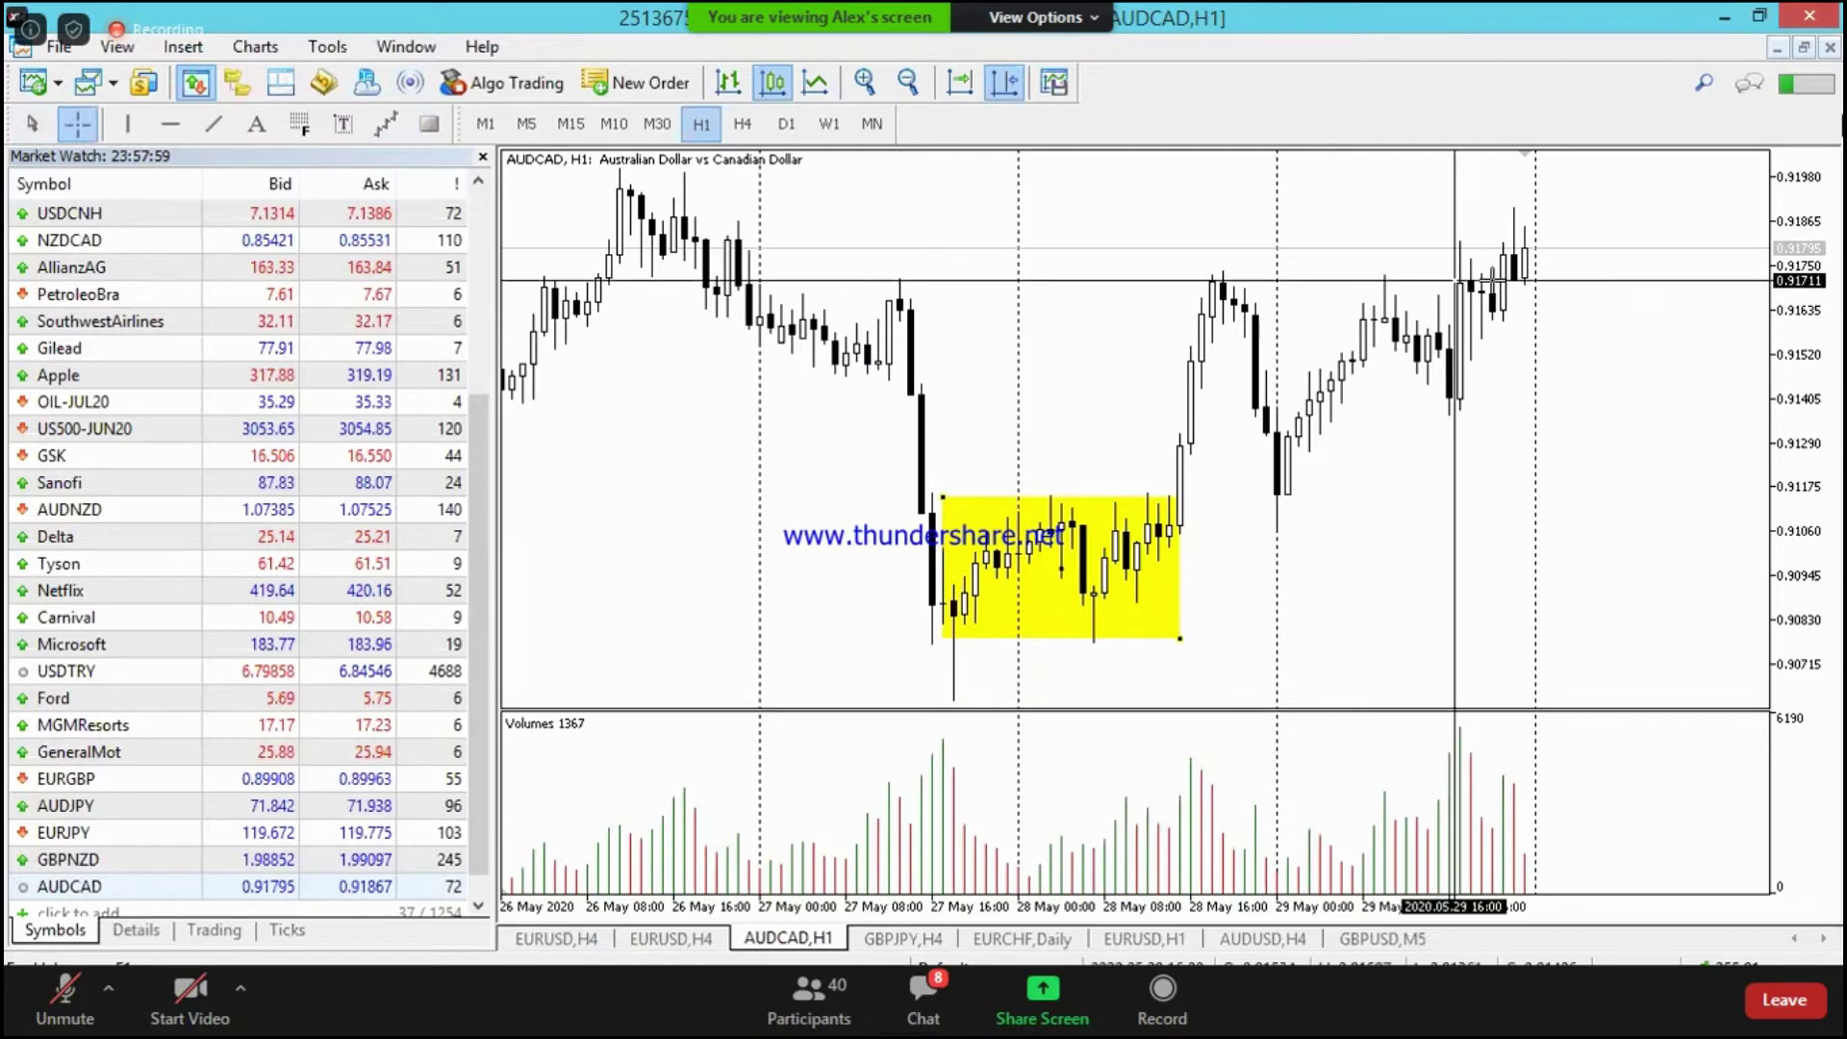
pyautogui.click(1537, 258)
pyautogui.moveTo(1365, 273); pyautogui.dragTo(1429, 273)
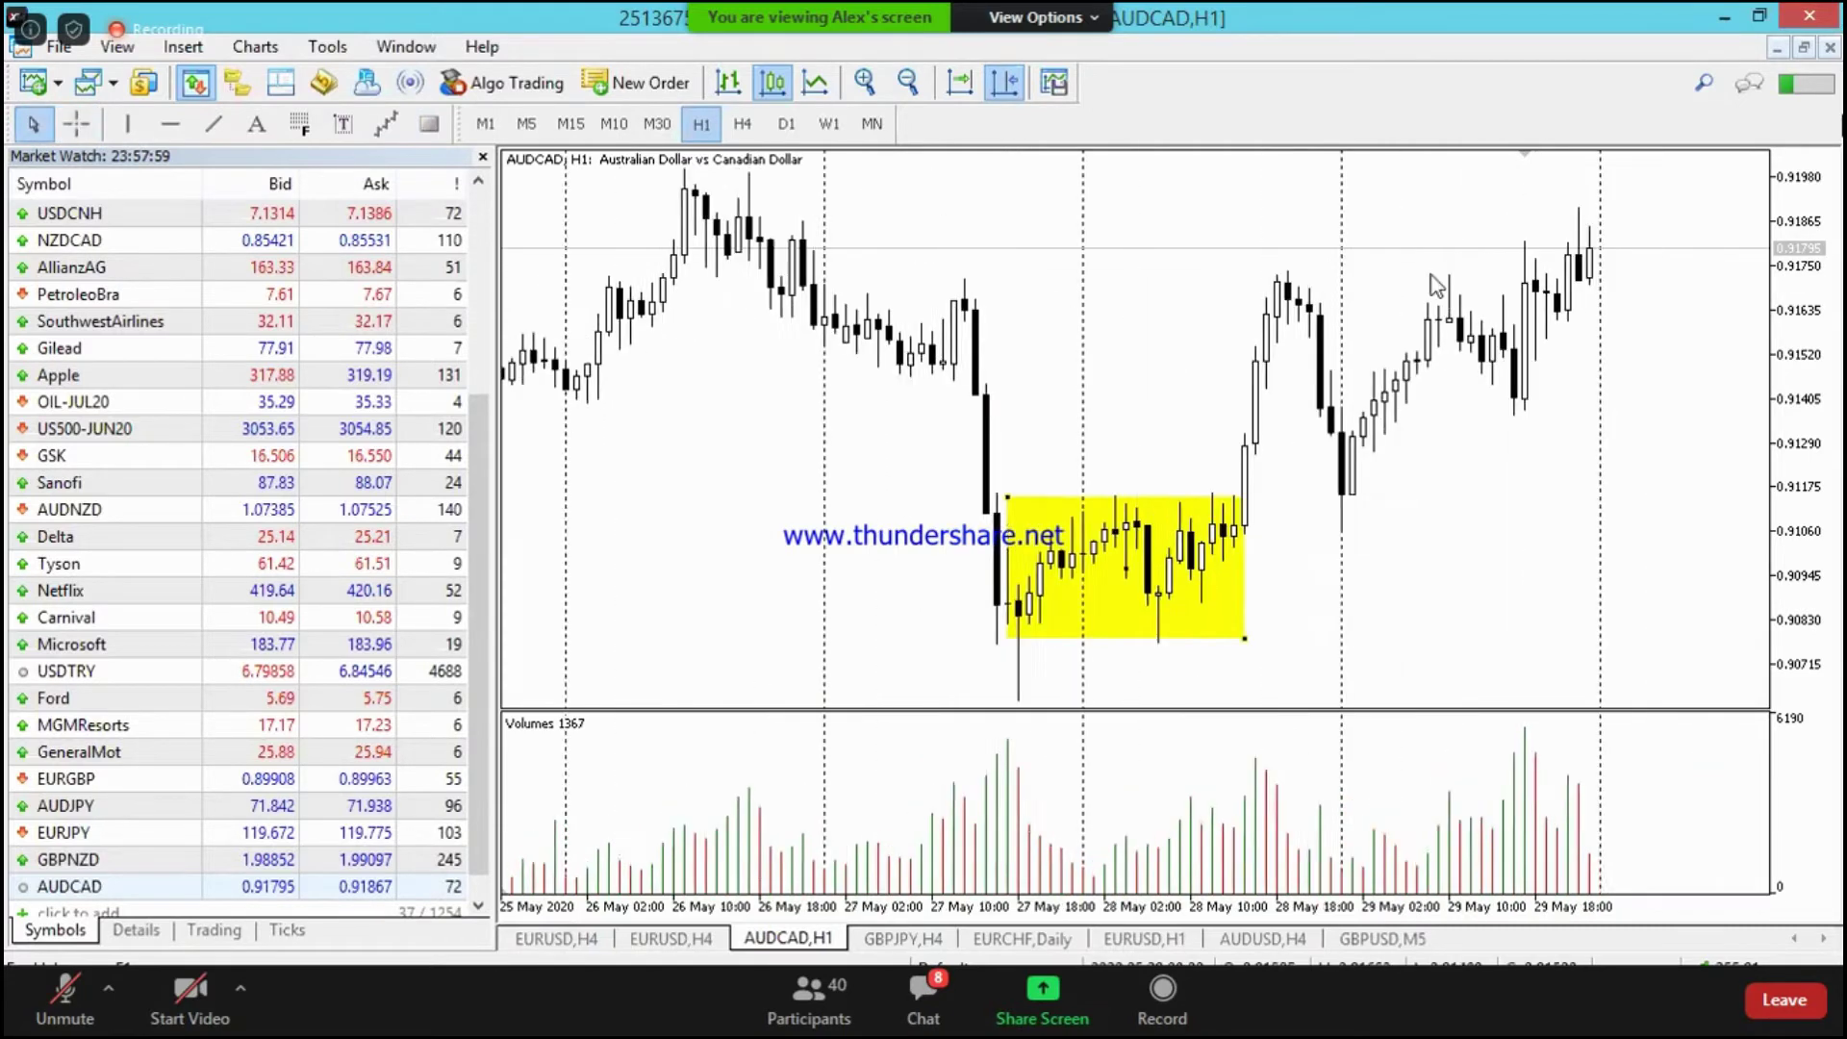
pyautogui.moveTo(1366, 338); pyautogui.dragTo(1208, 904)
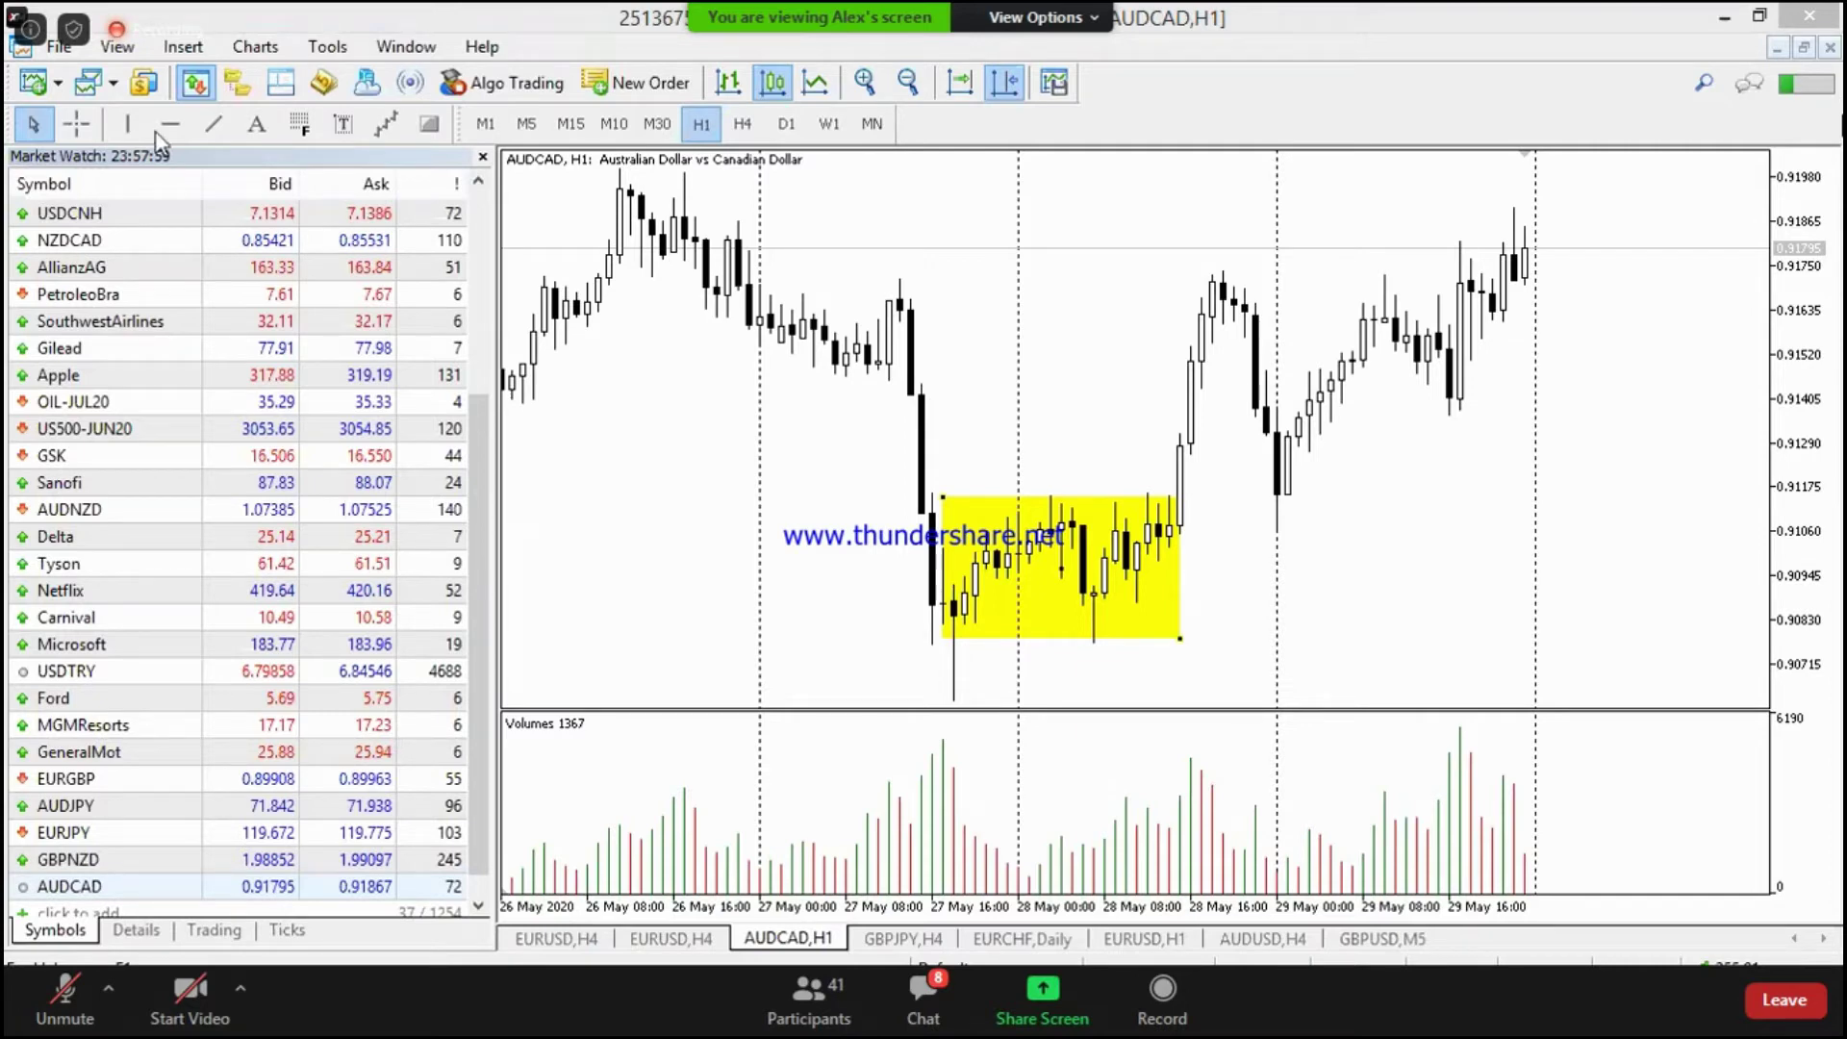
# Step: Trace the AUDCAD breakout to about 0.9174, the pullback to about 0.9106 and the second rise to about 0.9184 with three trendlines
pyautogui.click(213, 127)
pyautogui.moveTo(1164, 516); pyautogui.dragTo(1225, 271)
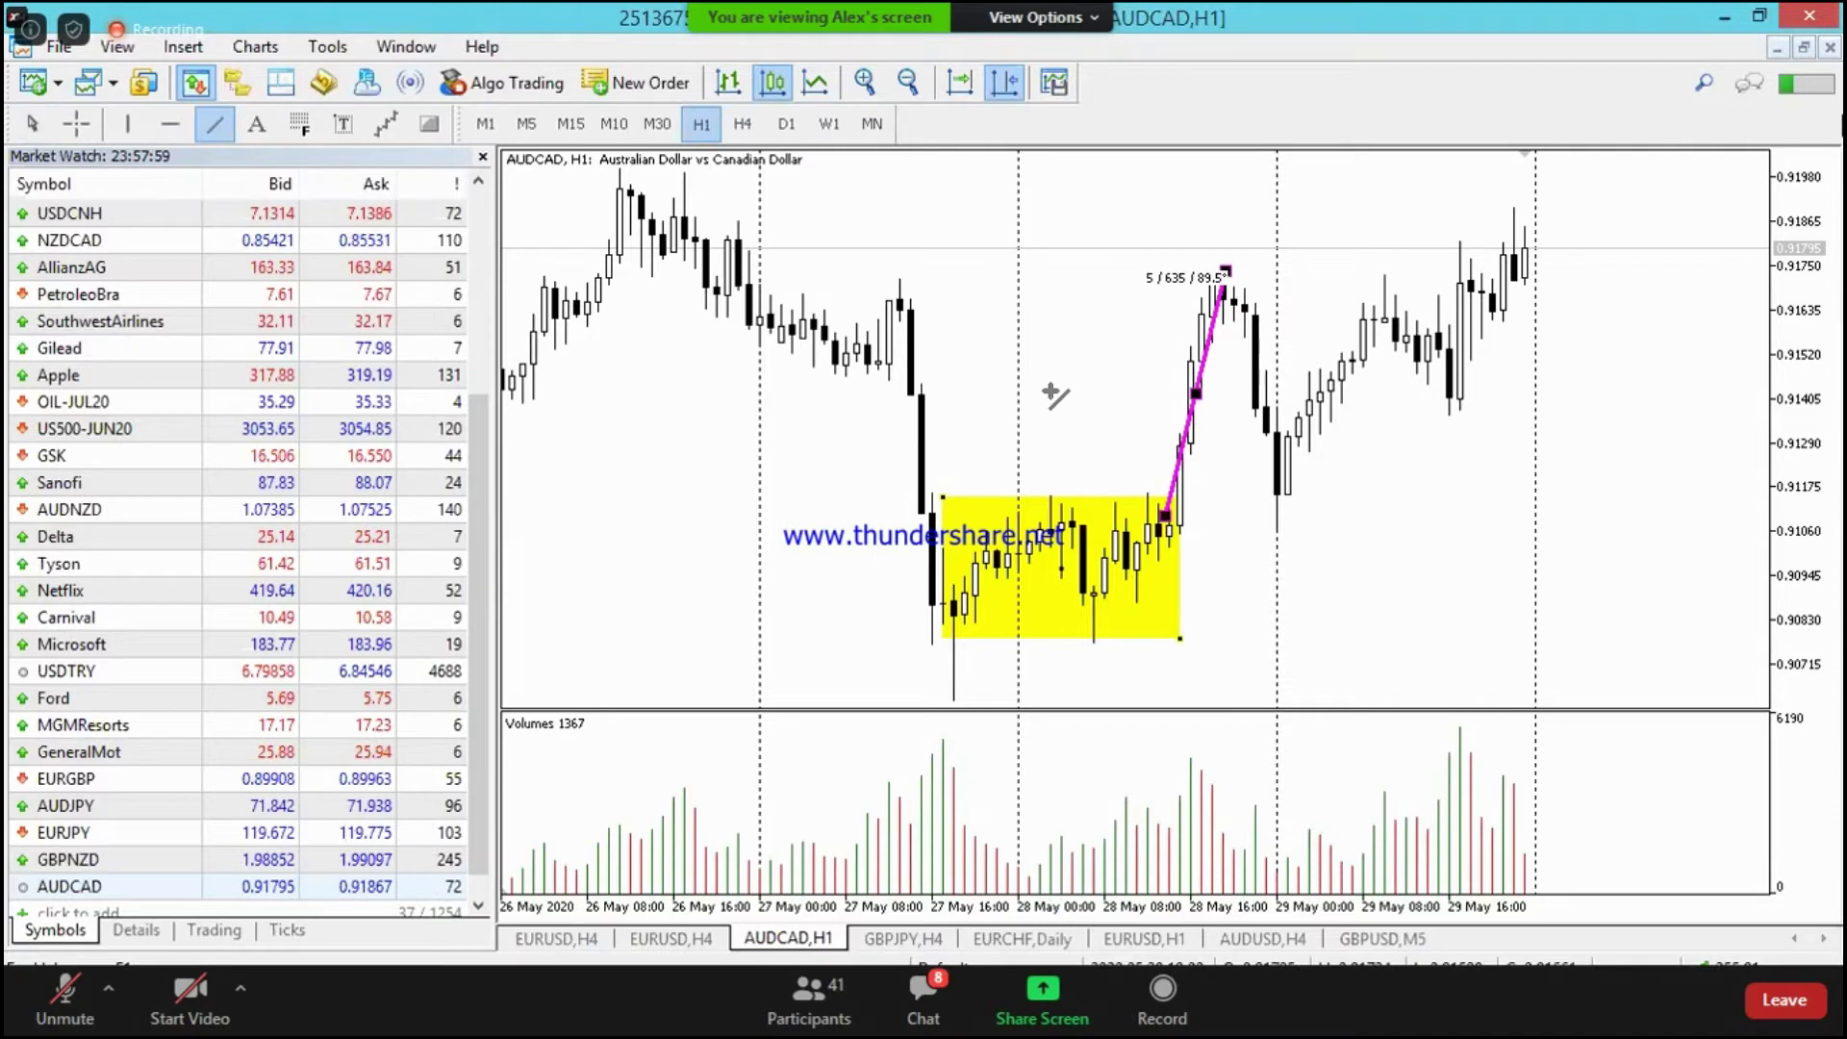
pyautogui.moveTo(1225, 281); pyautogui.dragTo(1244, 409)
pyautogui.moveTo(1287, 510); pyautogui.dragTo(1276, 532)
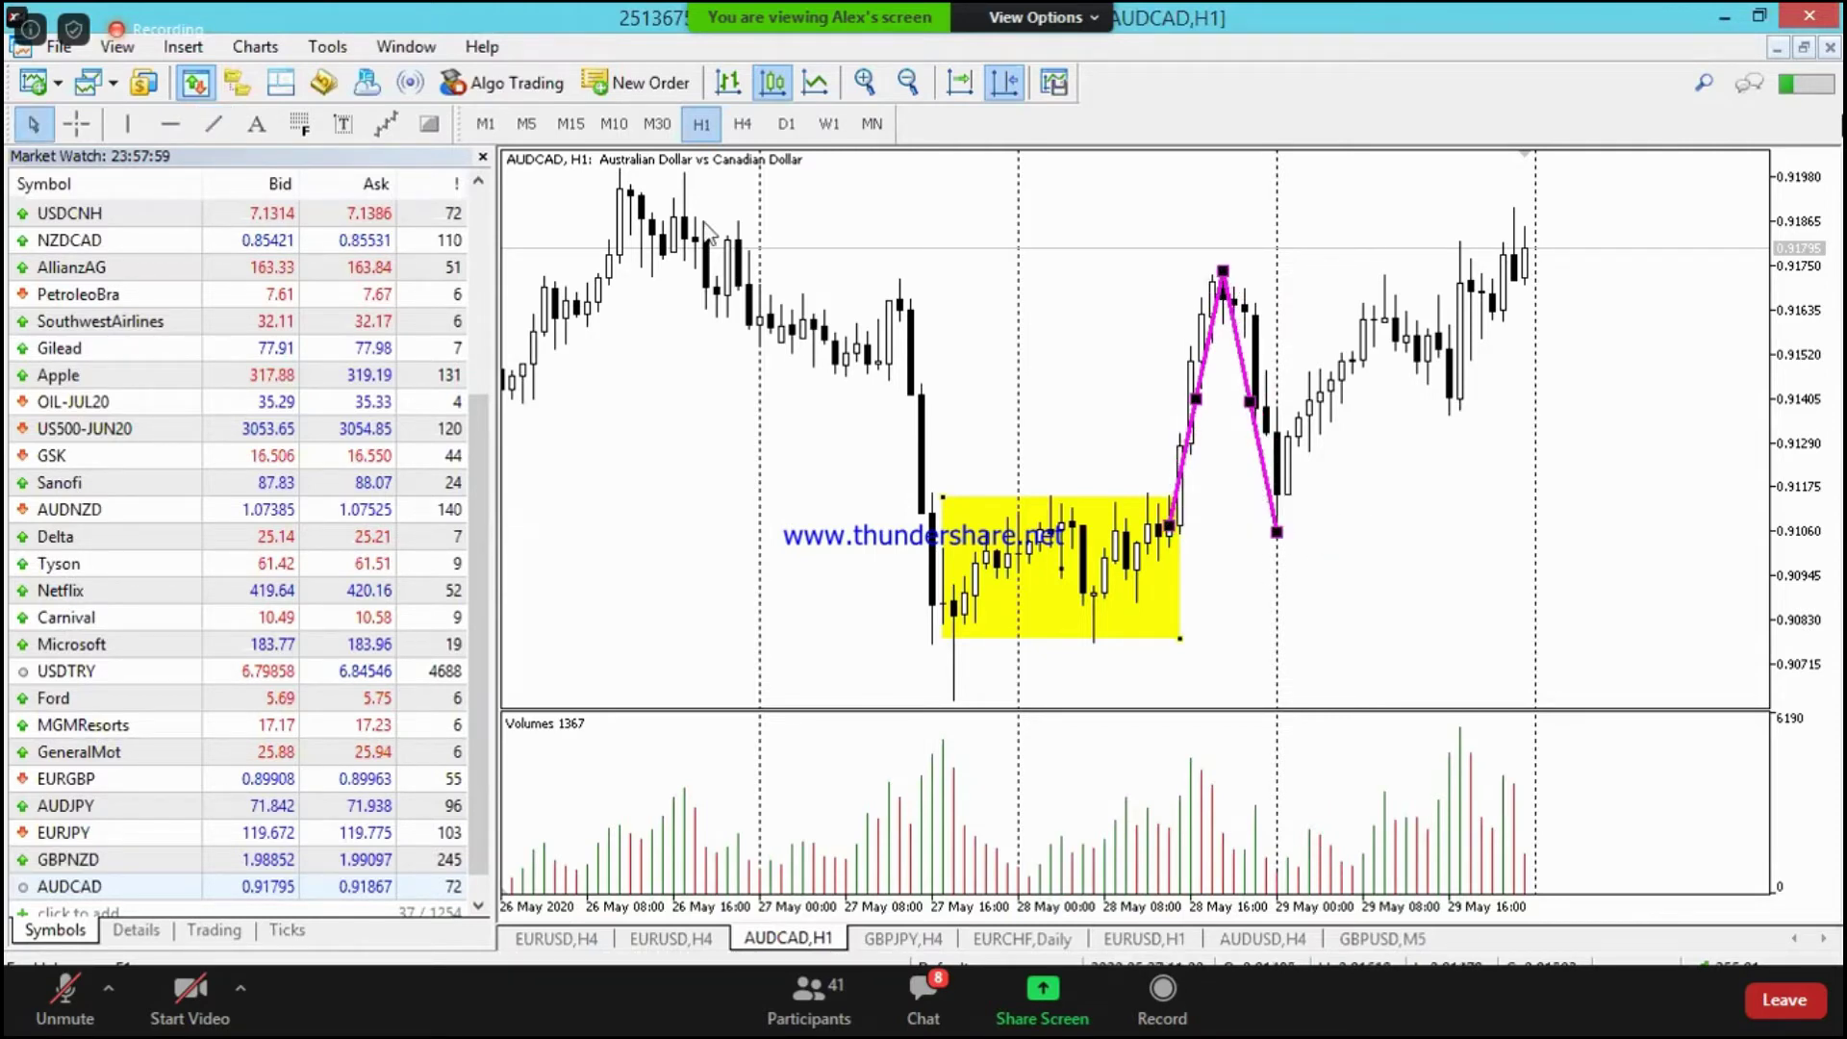
pyautogui.click(213, 123)
pyautogui.moveTo(1277, 519); pyautogui.dragTo(1470, 232)
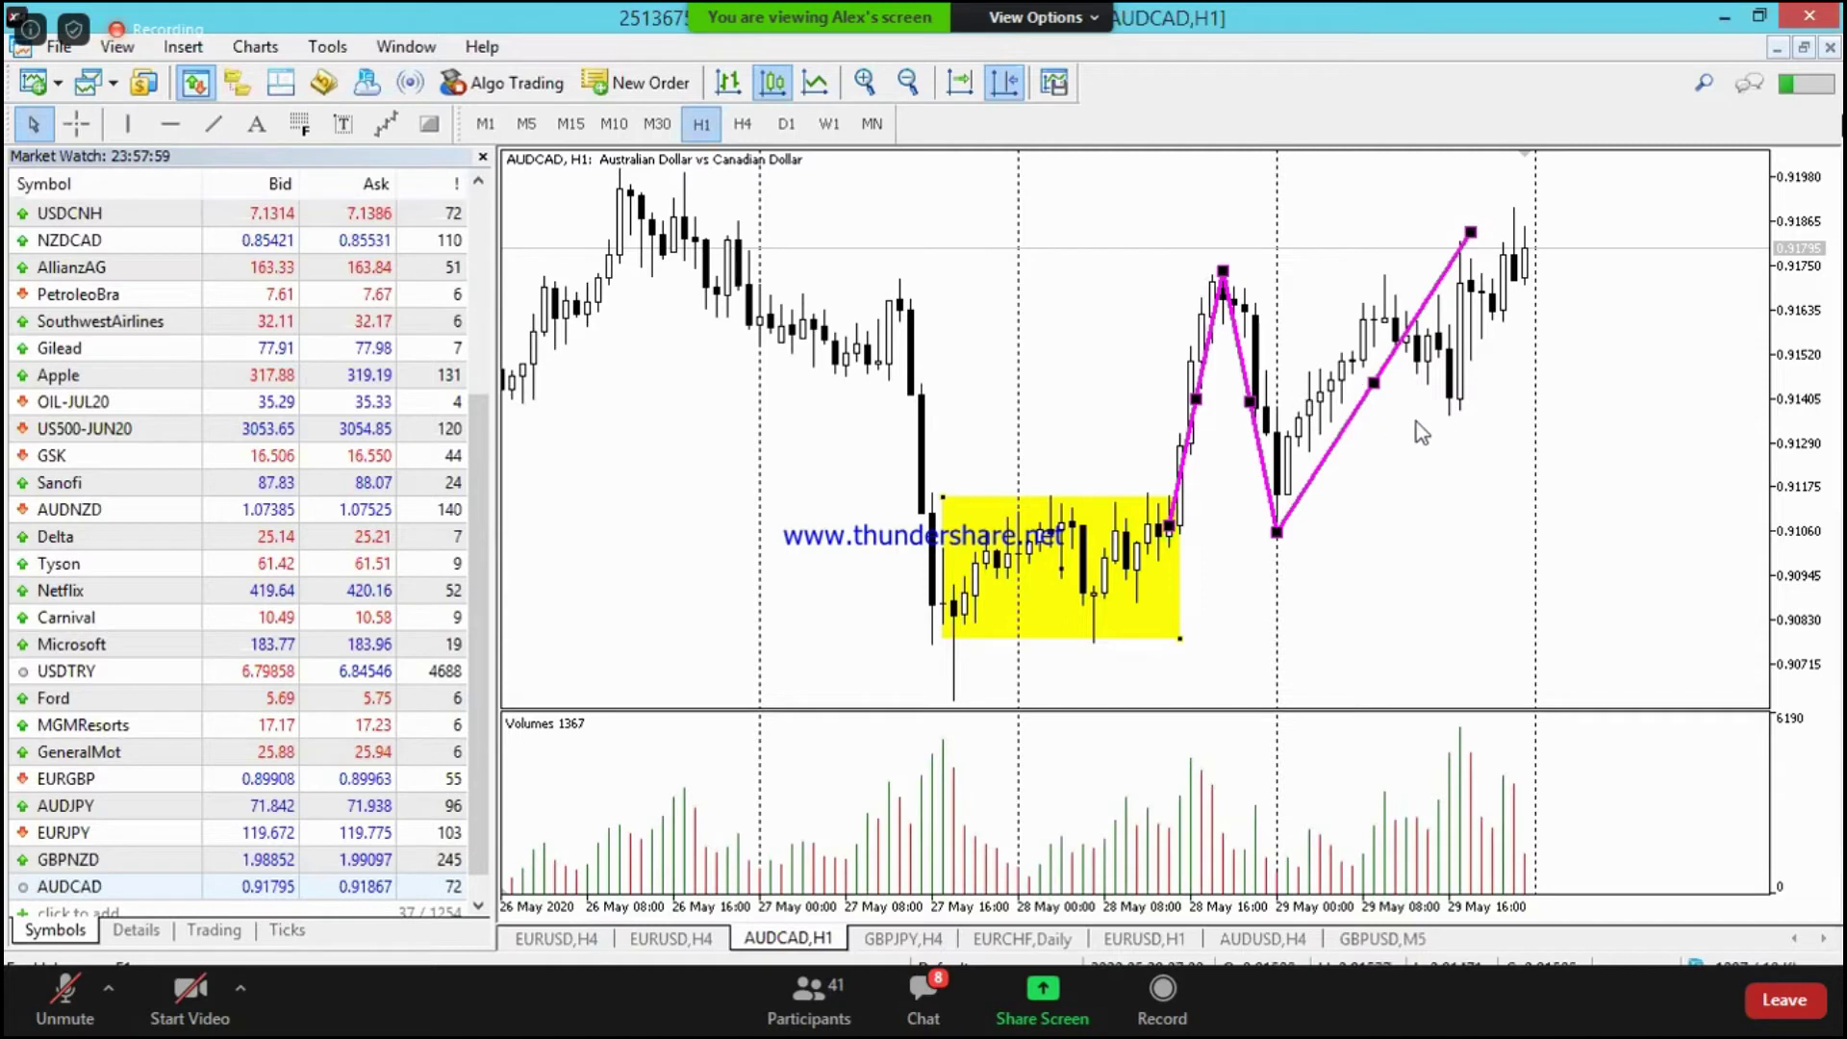
# Step: Raise the pullback ends of the two AUDCAD trendlines to about 0.9138
pyautogui.click(76, 123)
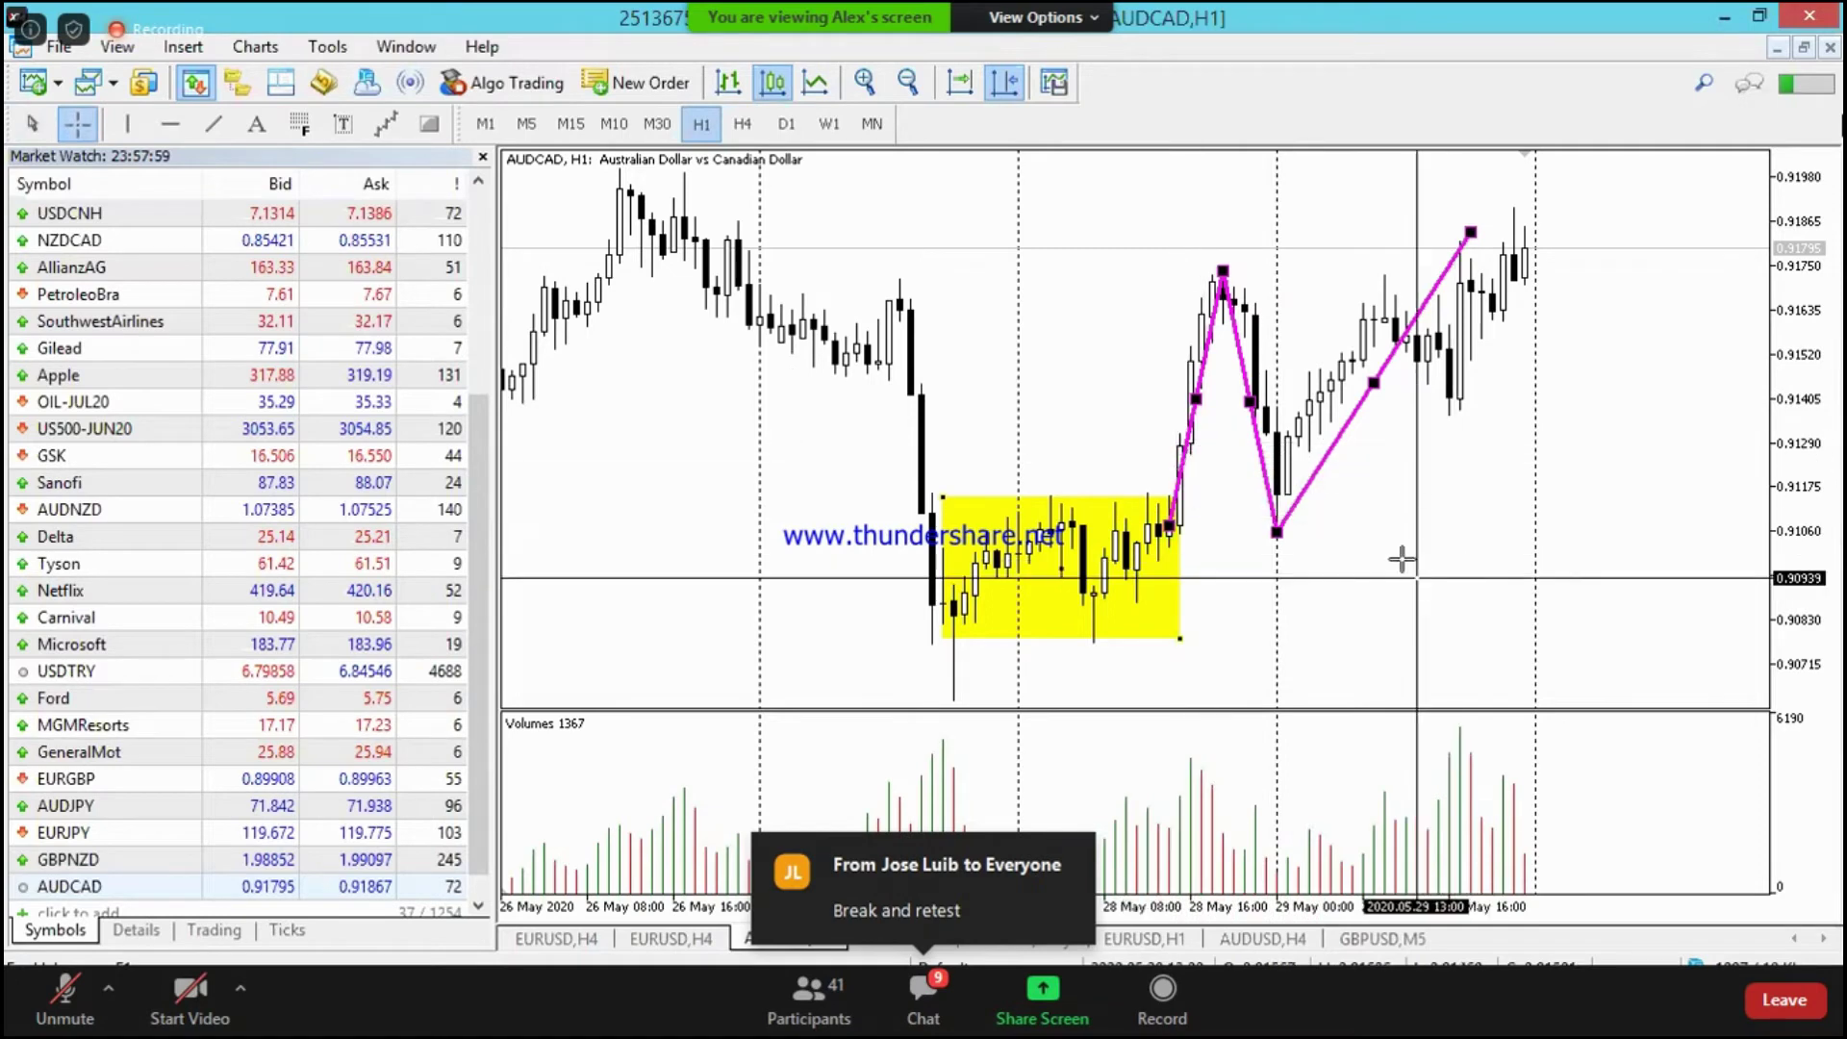
pyautogui.press('Escape')
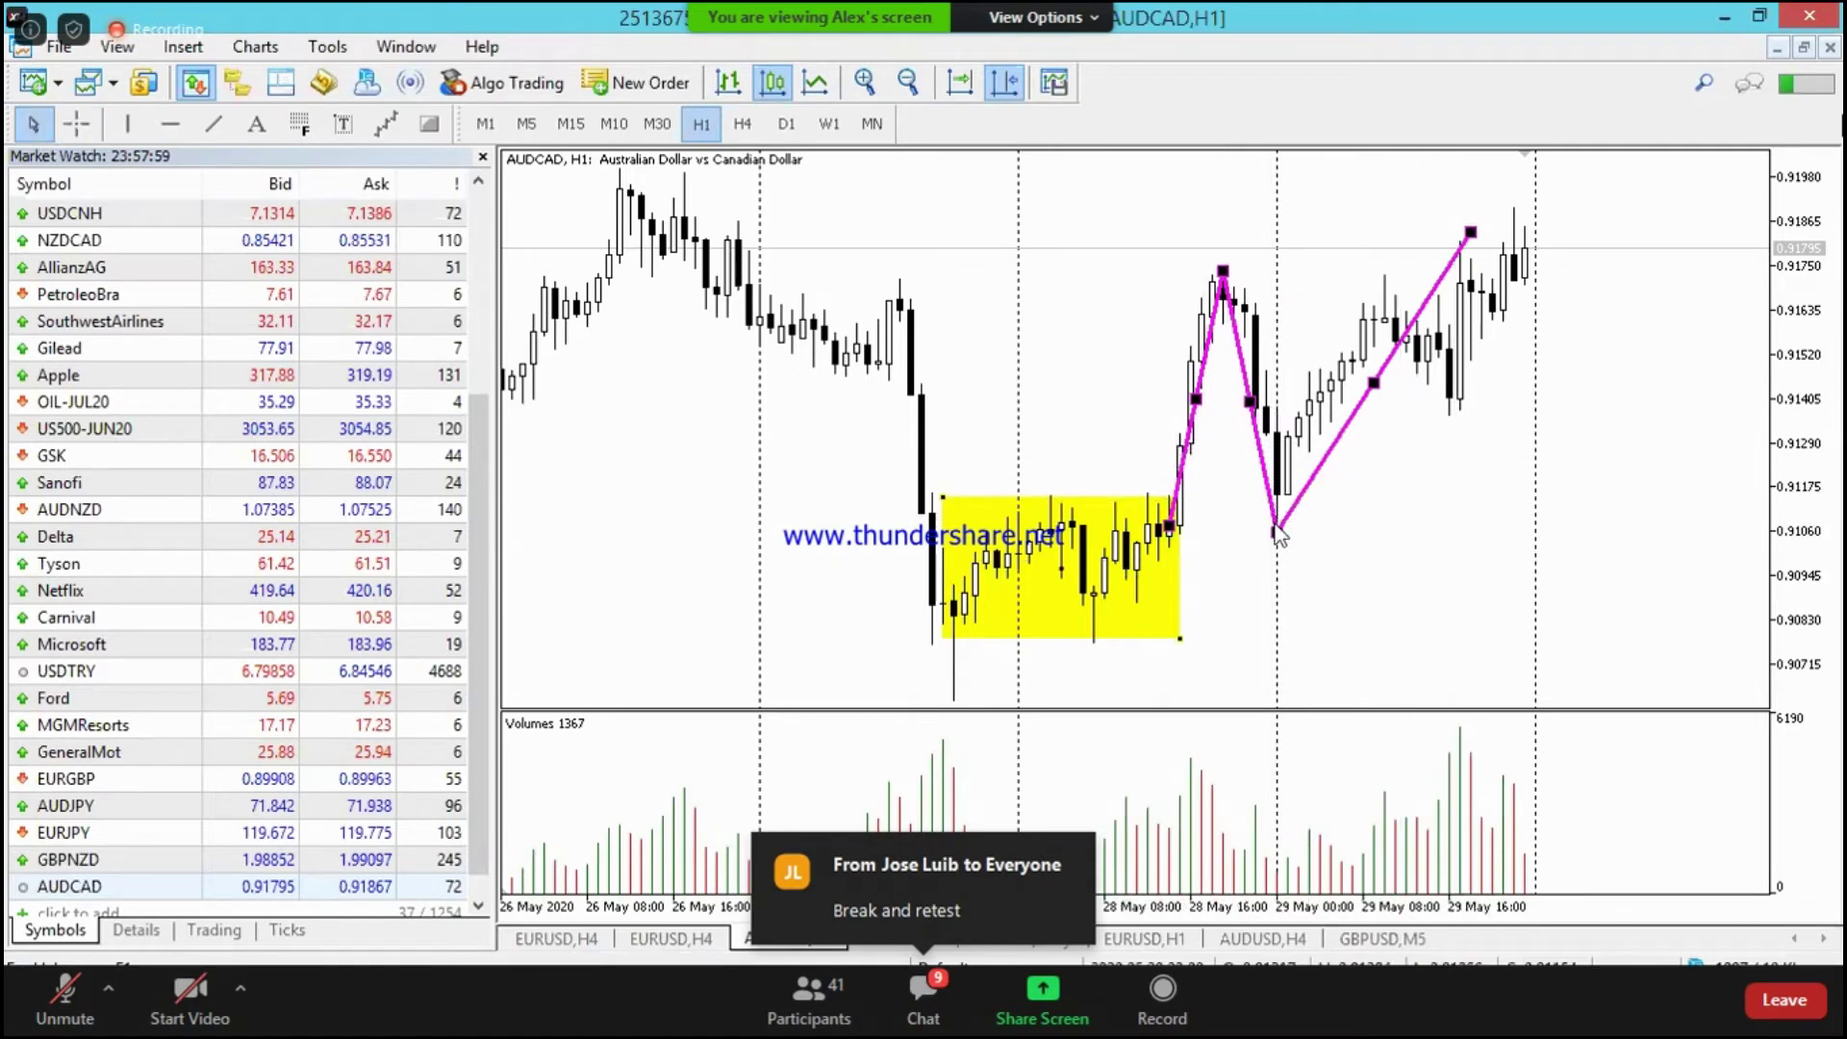
pyautogui.moveTo(1276, 531); pyautogui.dragTo(1265, 407)
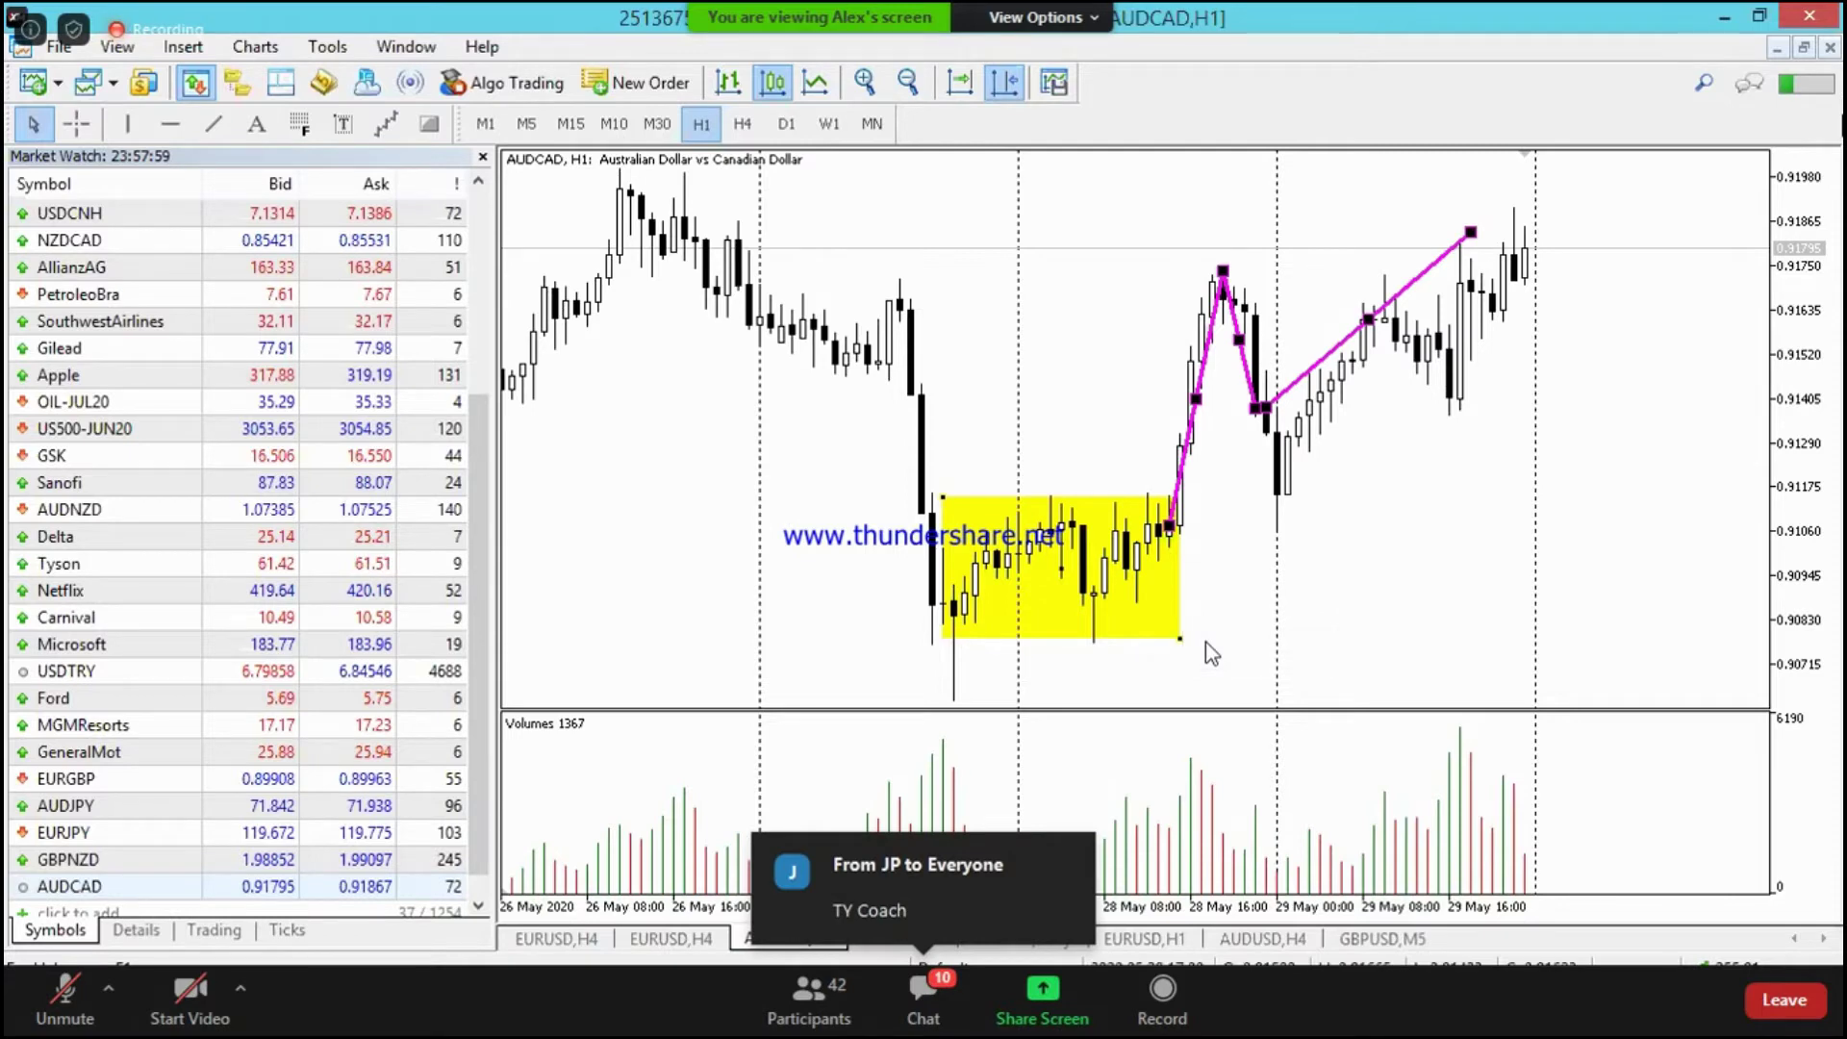
# Step: Delete the rectangle and trendlines from the AUDCAD chart and load GBPUSD into it at the latest H1 candles
pyautogui.press('Delete')
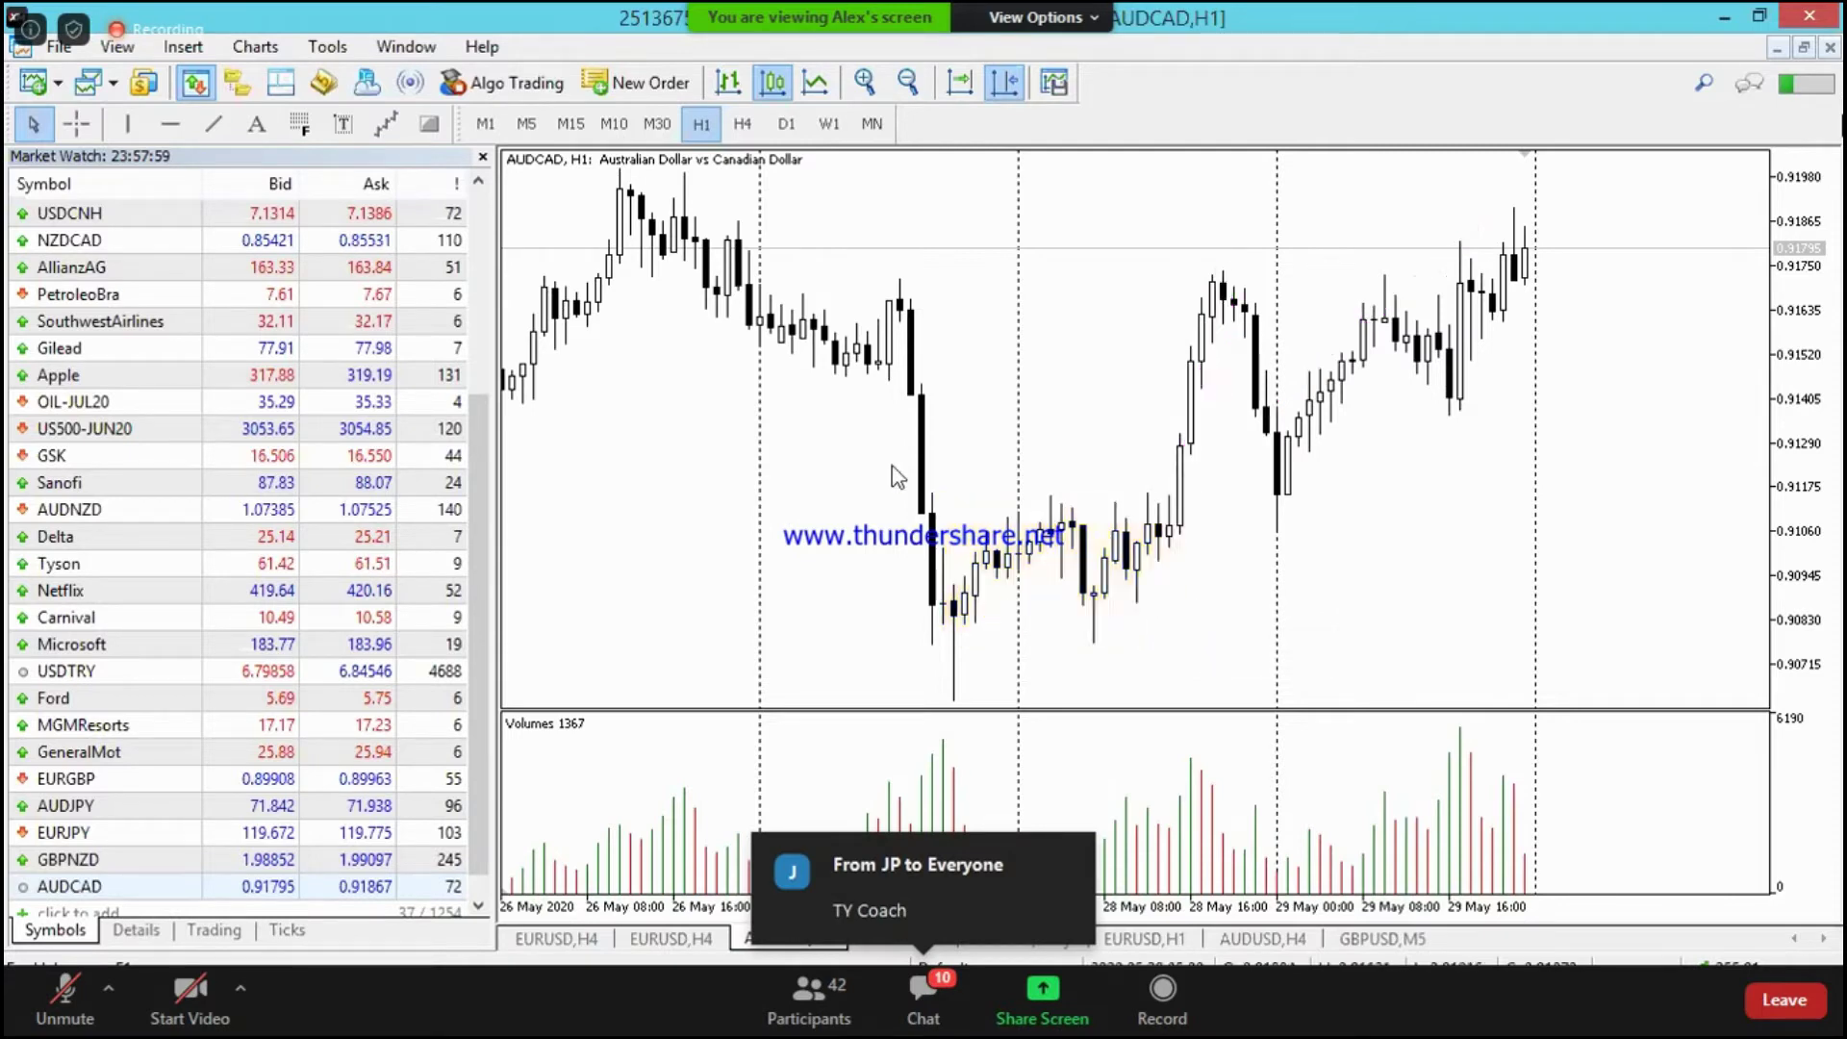
pyautogui.scroll(3, 1072, 408)
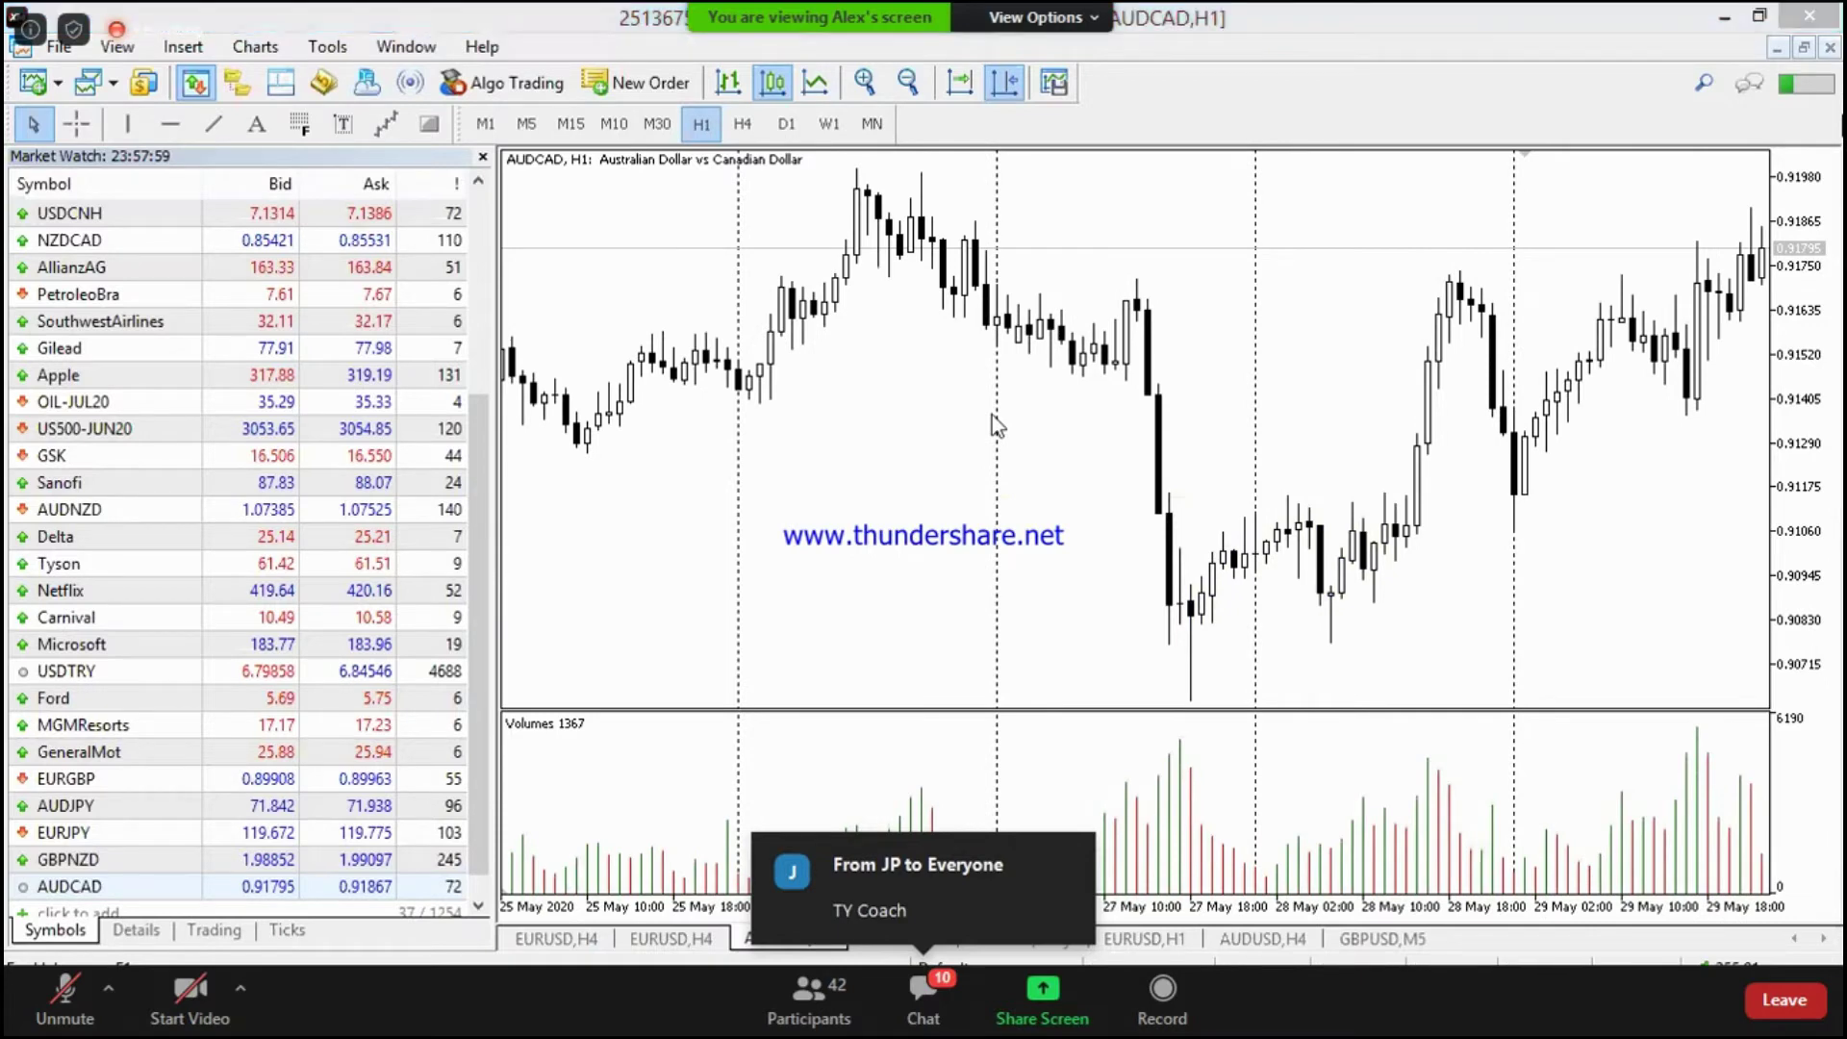
pyautogui.click(77, 298)
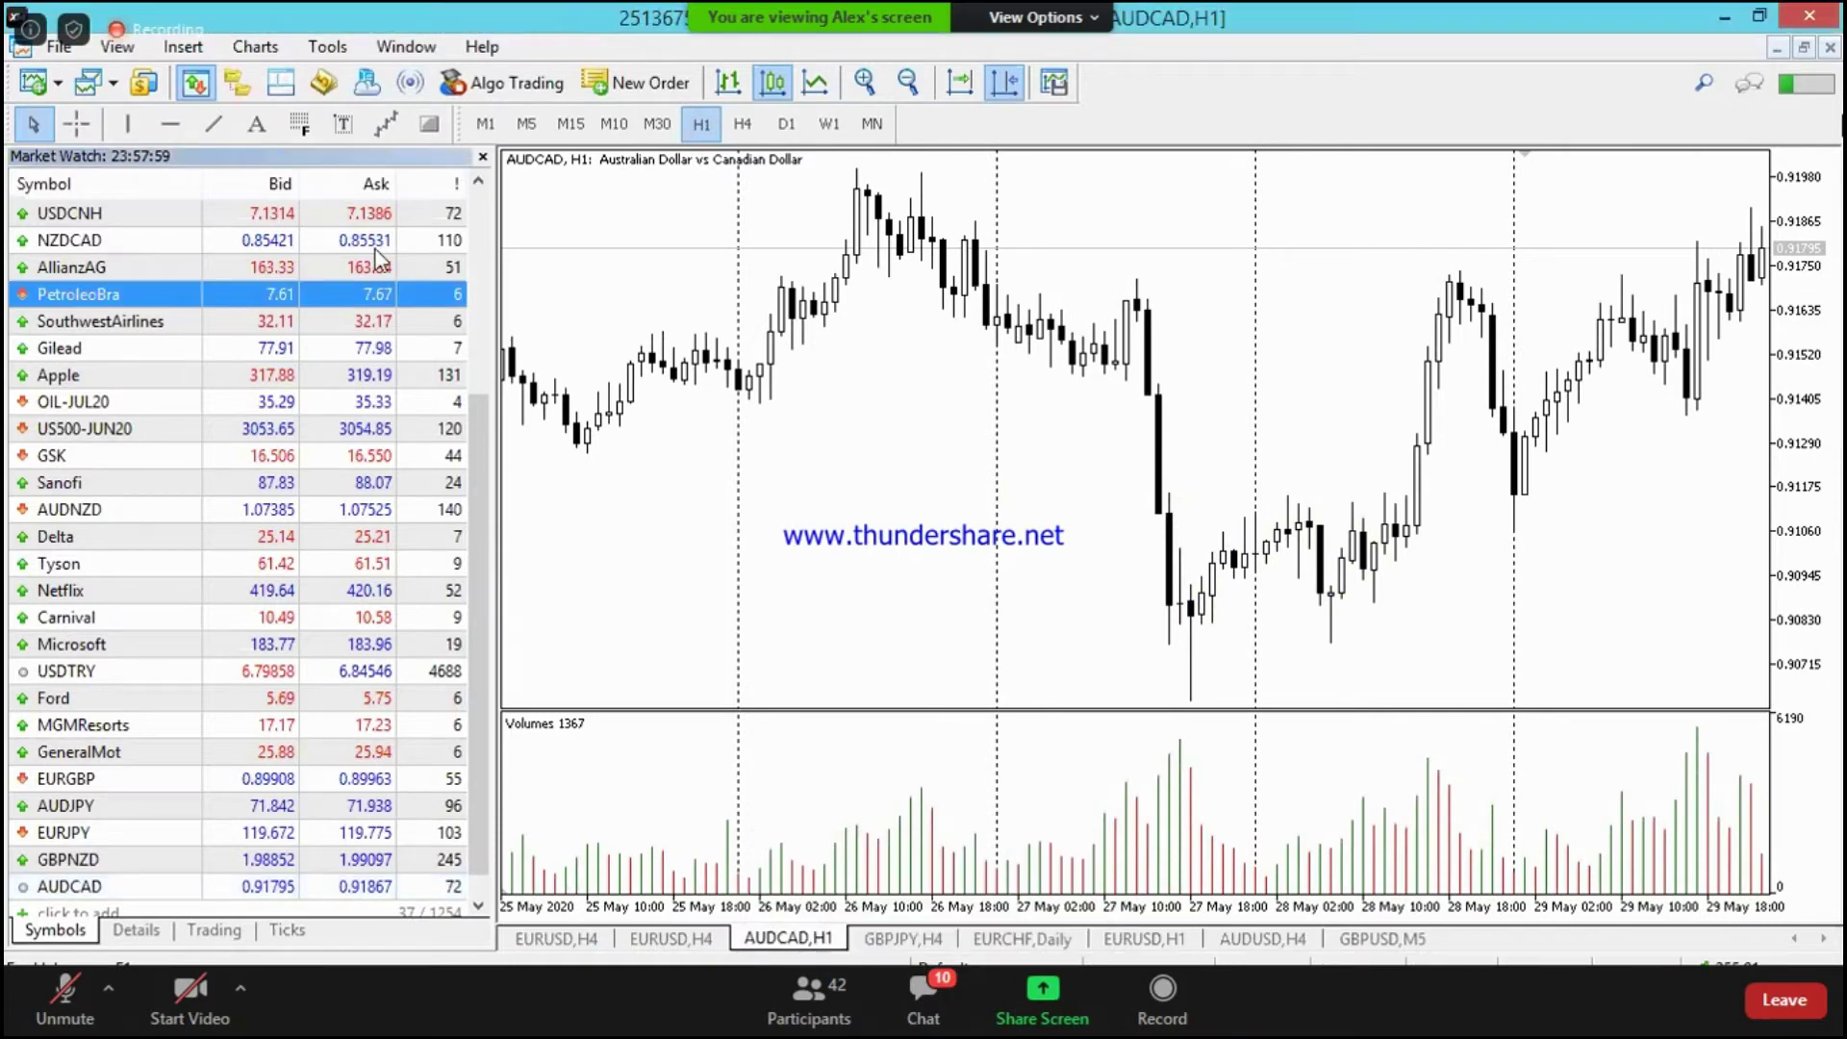
pyautogui.scroll(4, 481, 426)
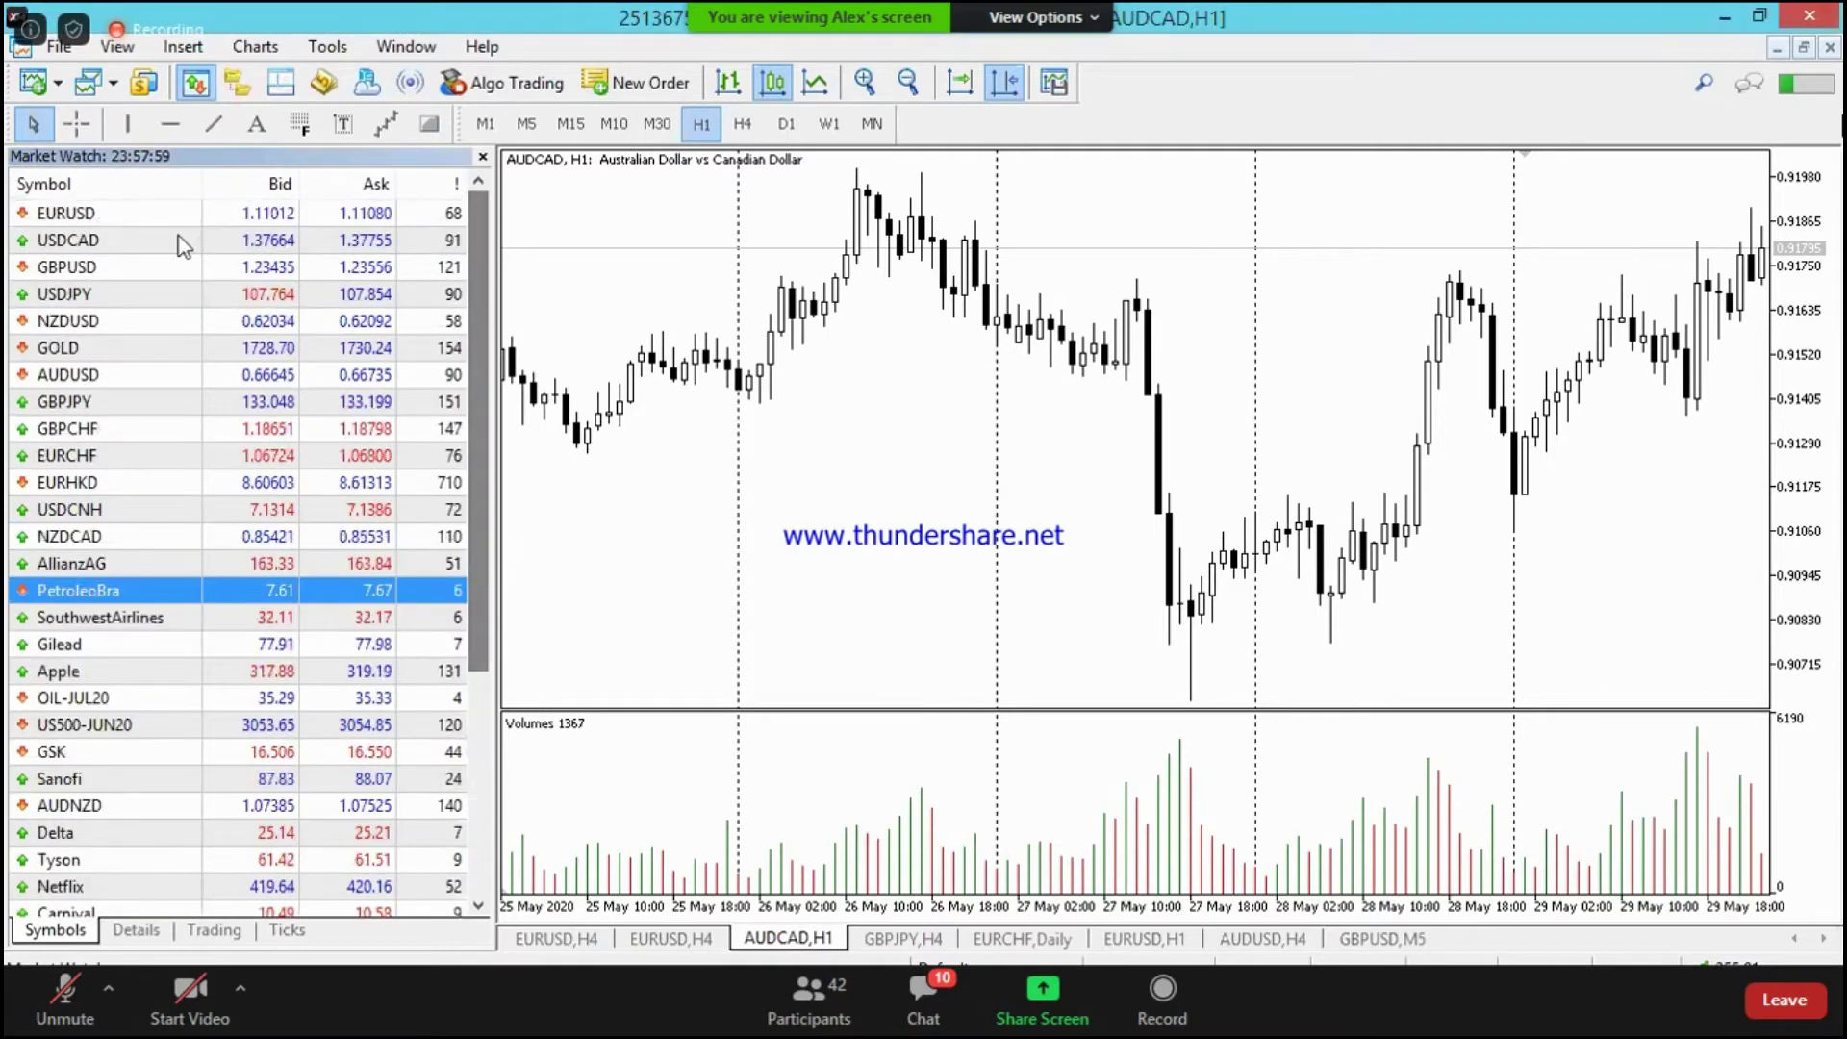
pyautogui.moveTo(170, 268); pyautogui.dragTo(1152, 298)
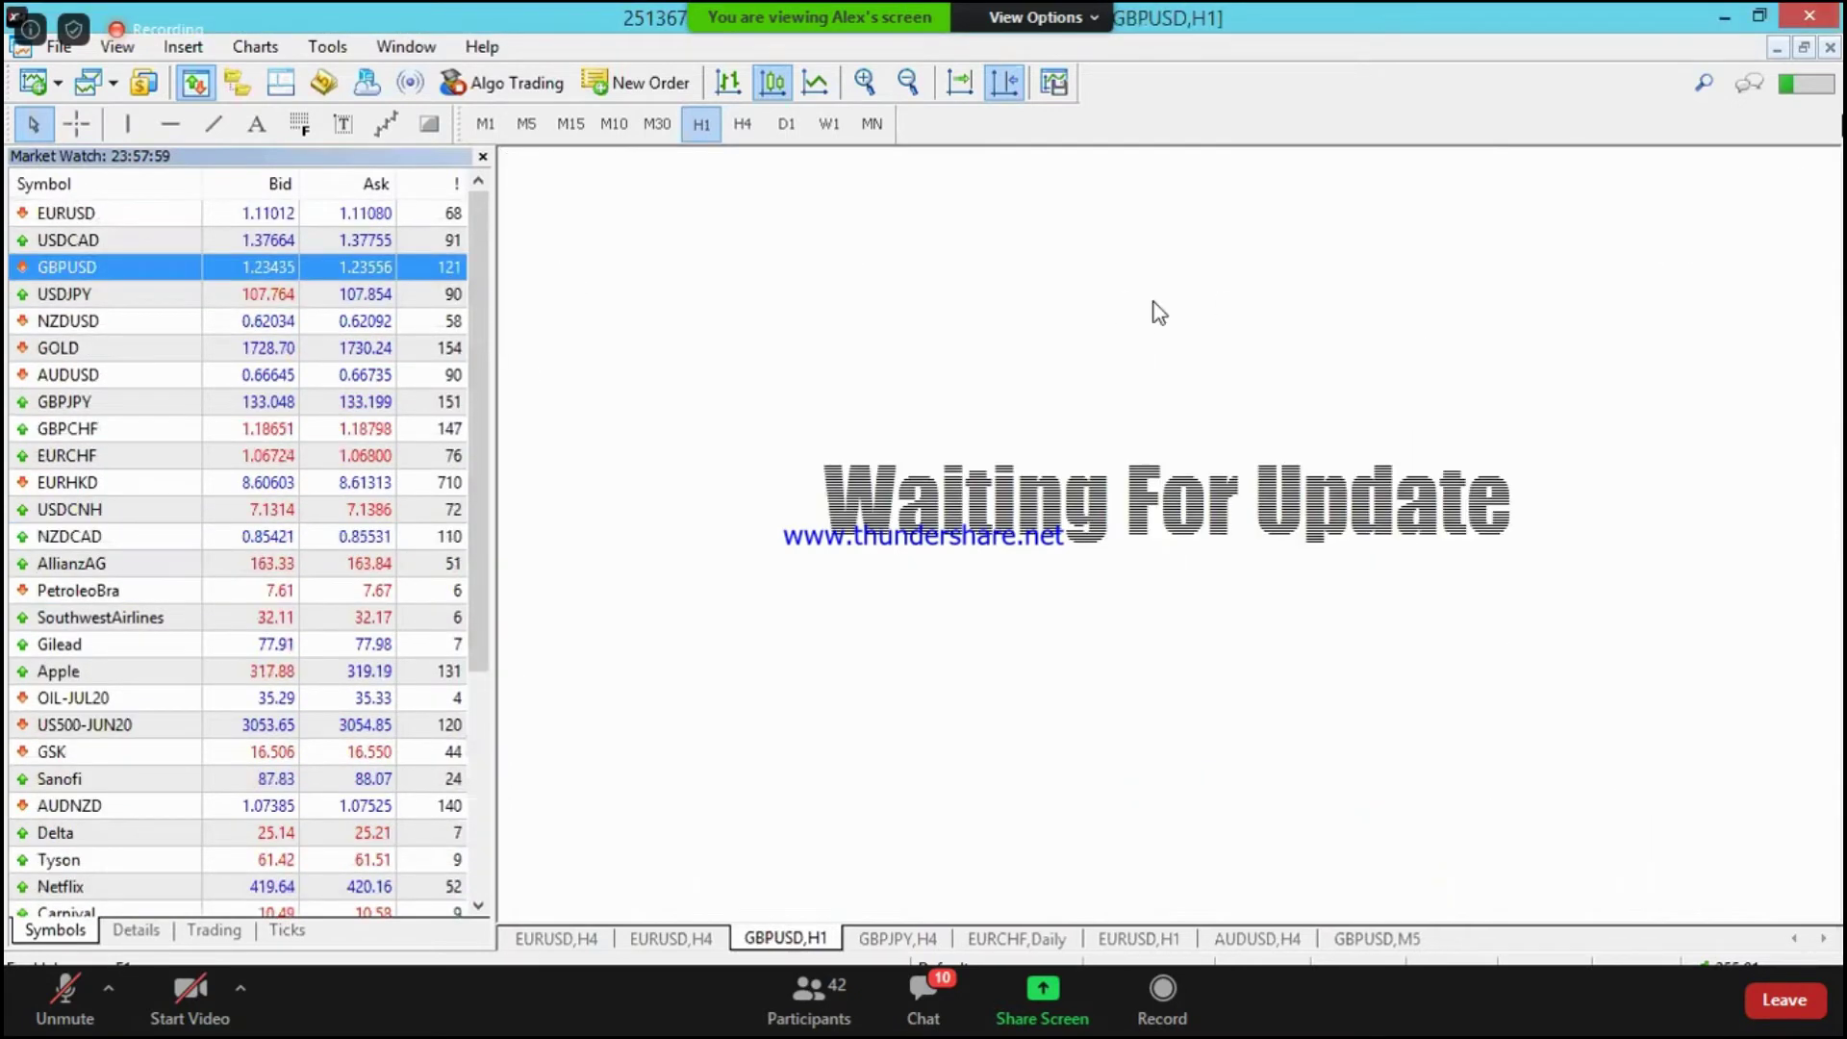
pyautogui.moveTo(1131, 401); pyautogui.dragTo(1056, 384)
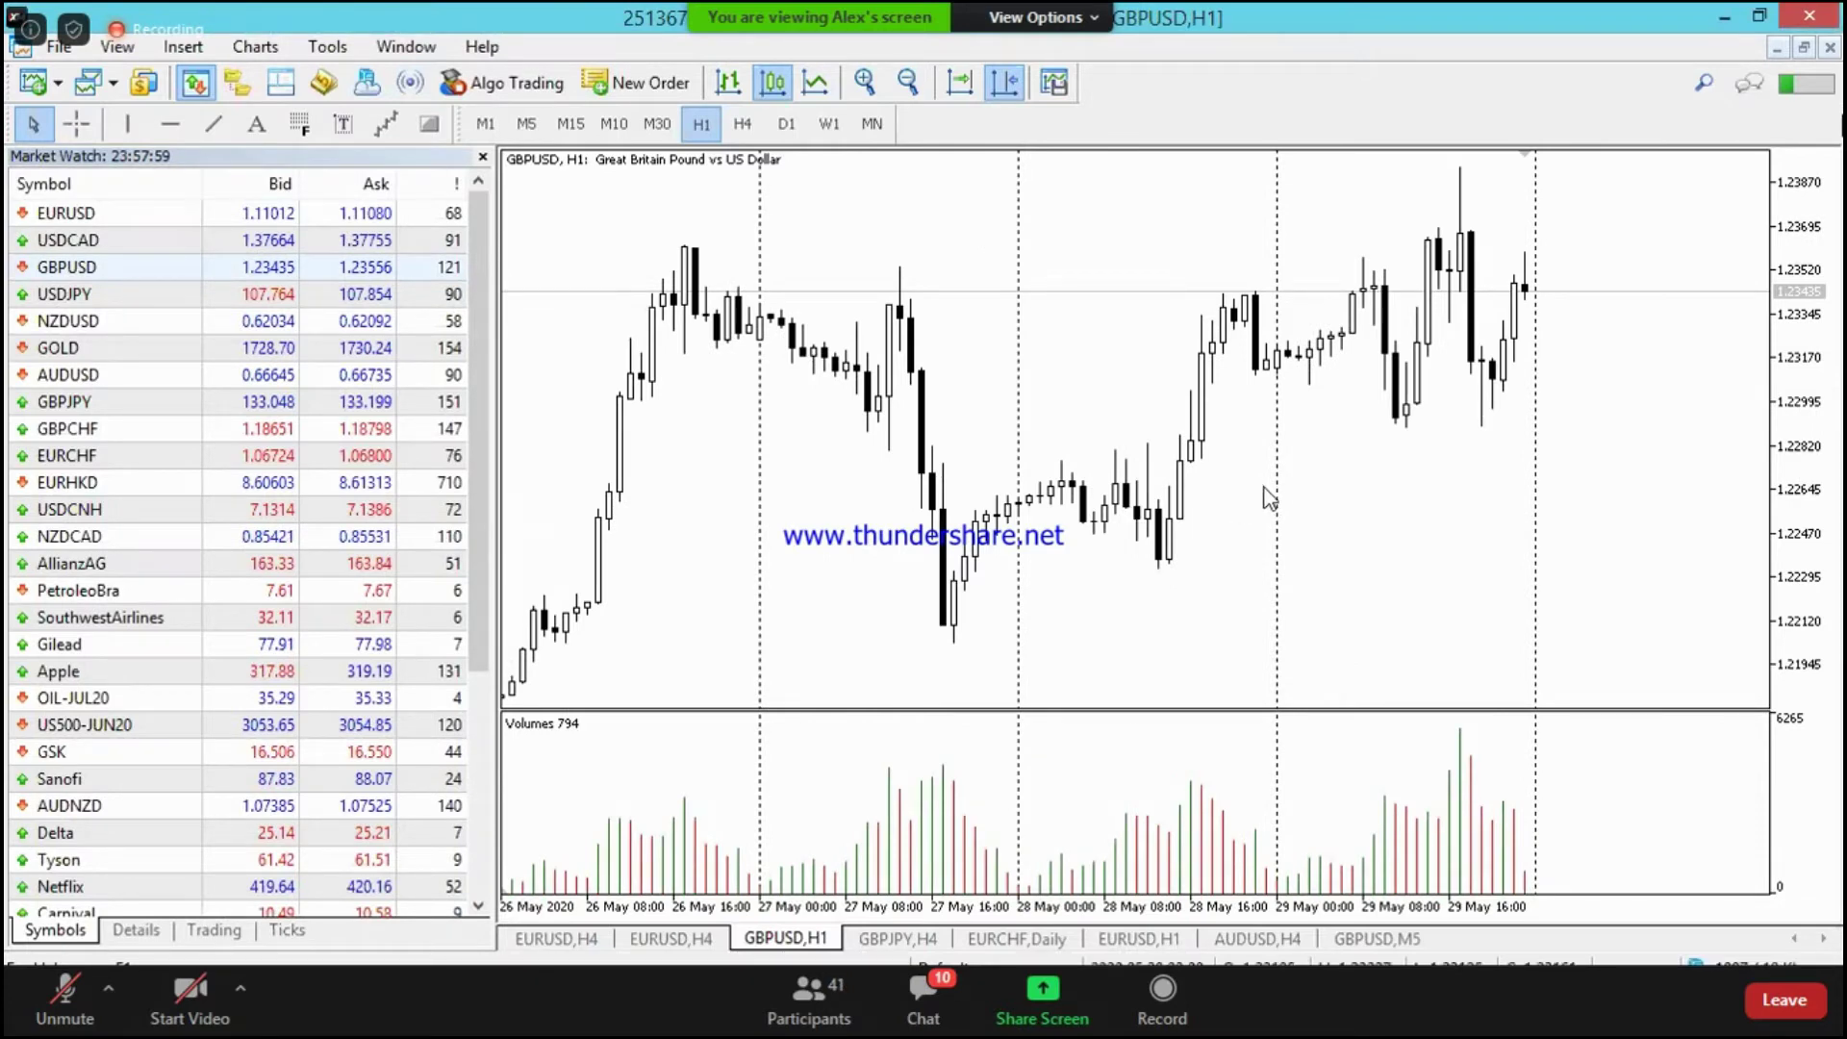
# Step: Switch GBPUSD to H4 and mark the sideways range from about 22 May to 26 May with a rectangle
pyautogui.click(746, 129)
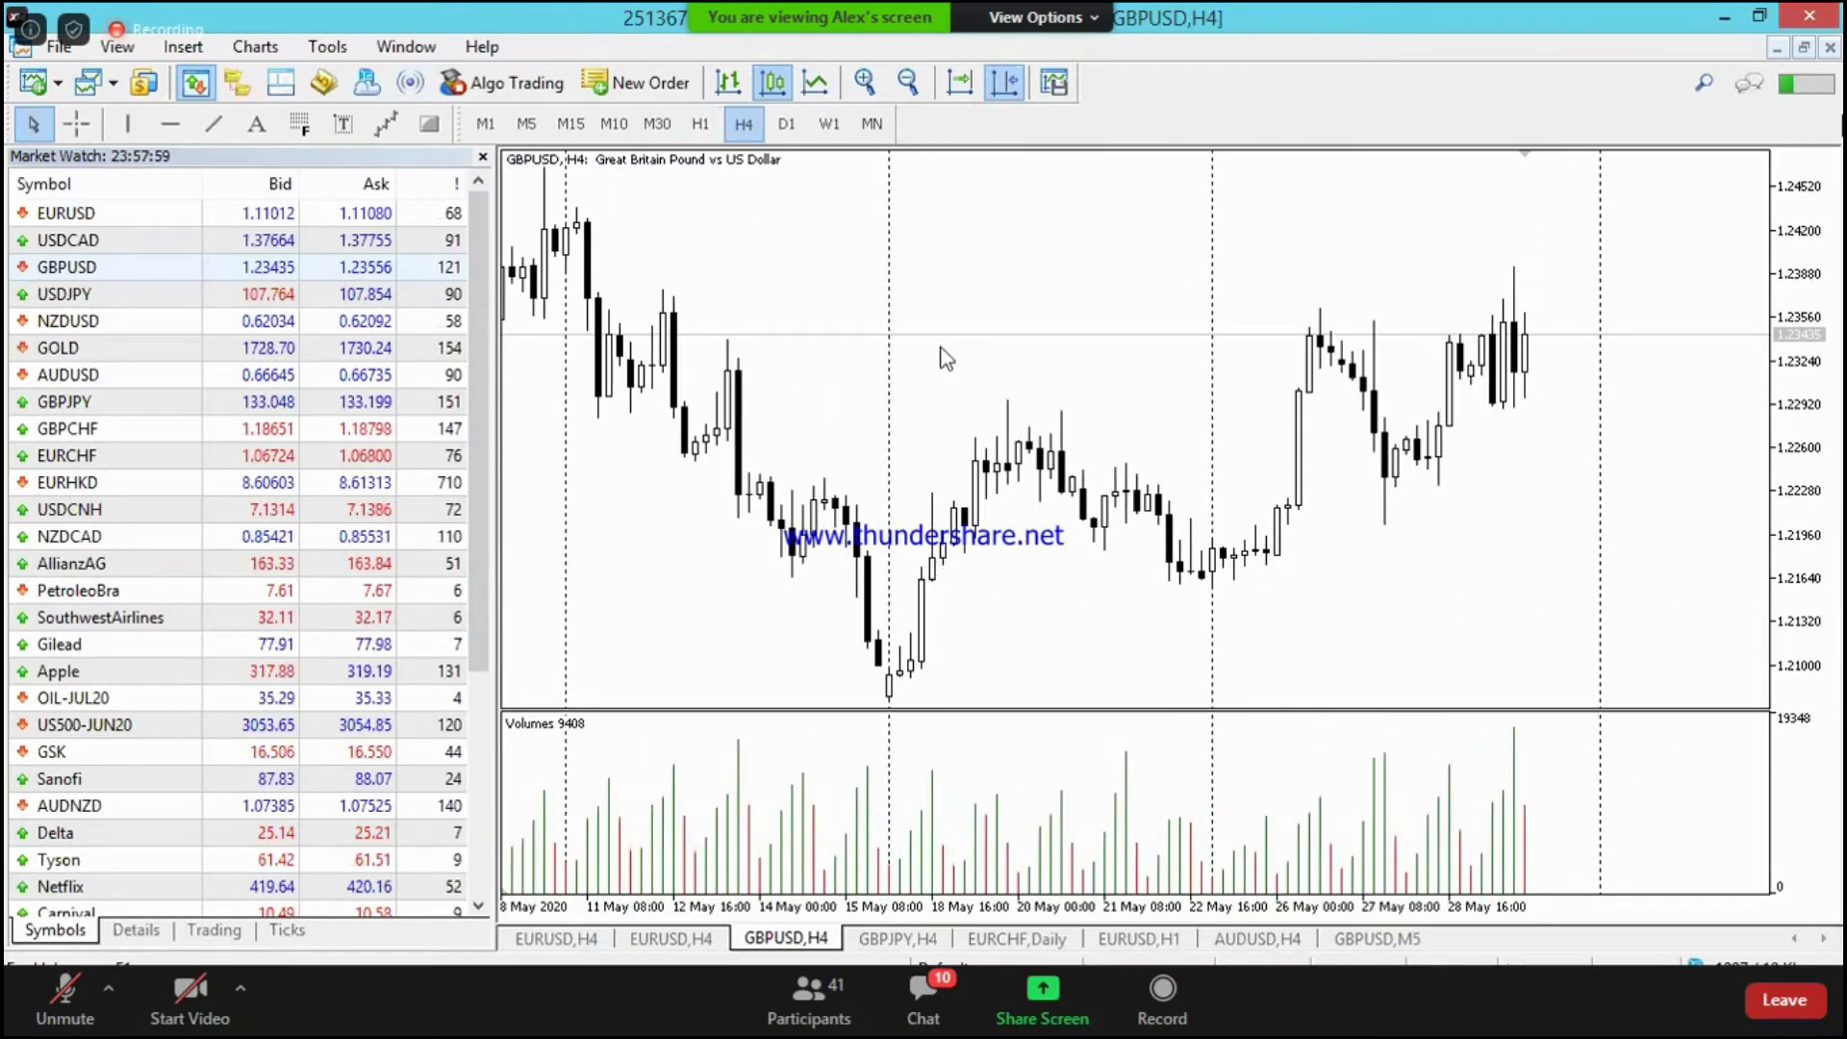
pyautogui.click(865, 82)
pyautogui.moveTo(1073, 406); pyautogui.dragTo(1289, 405)
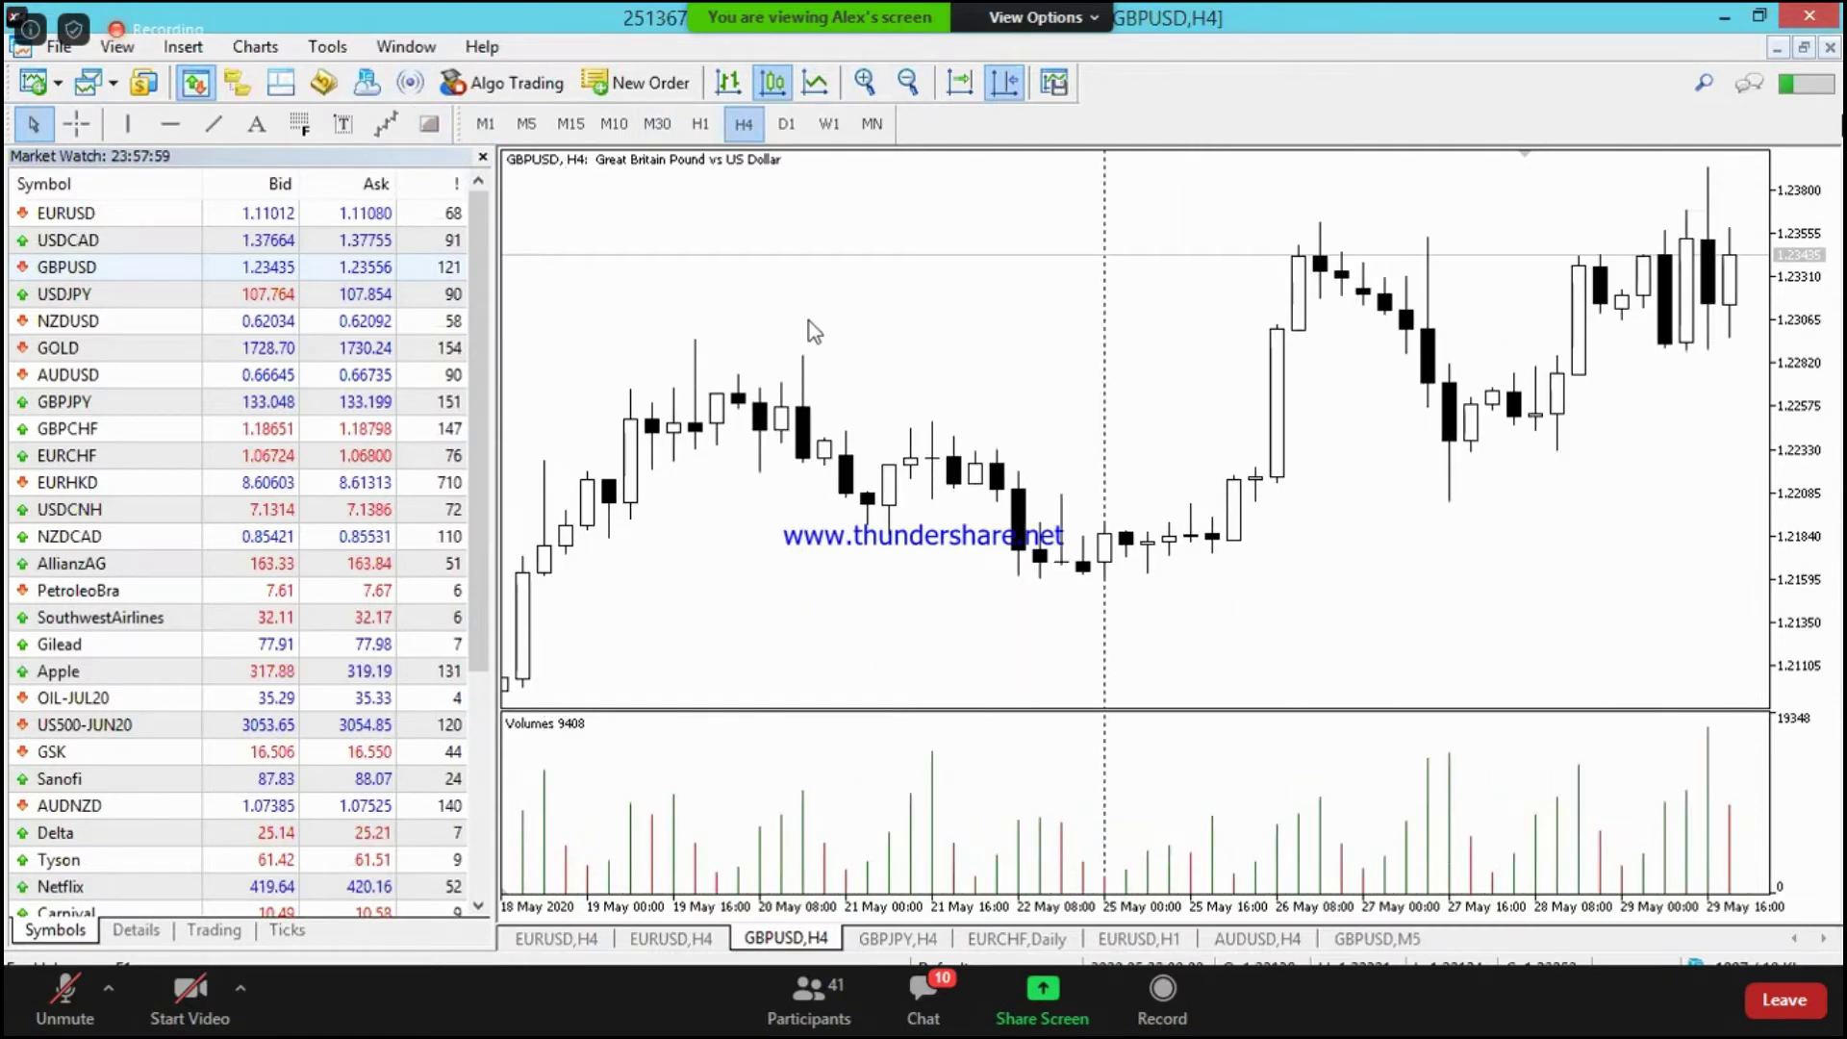
pyautogui.click(429, 123)
pyautogui.moveTo(1006, 486); pyautogui.dragTo(1255, 568)
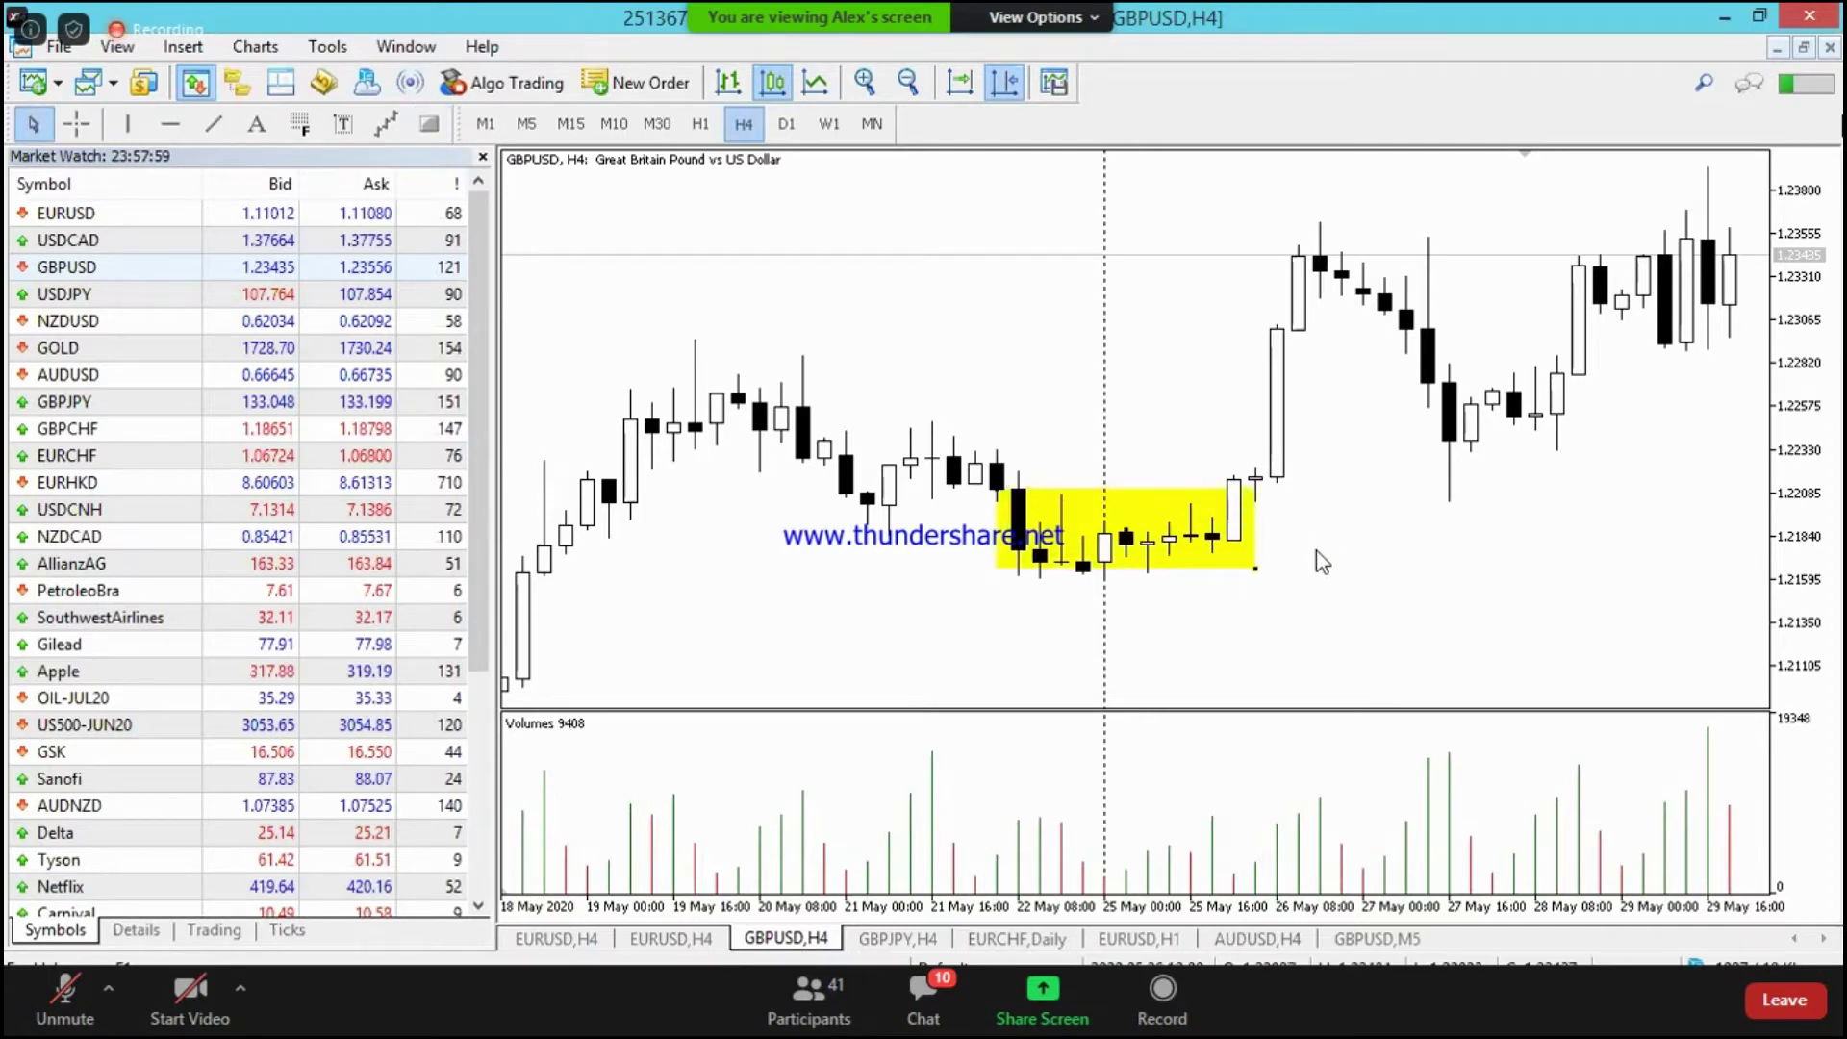
pyautogui.moveTo(1367, 512); pyautogui.dragTo(1298, 535)
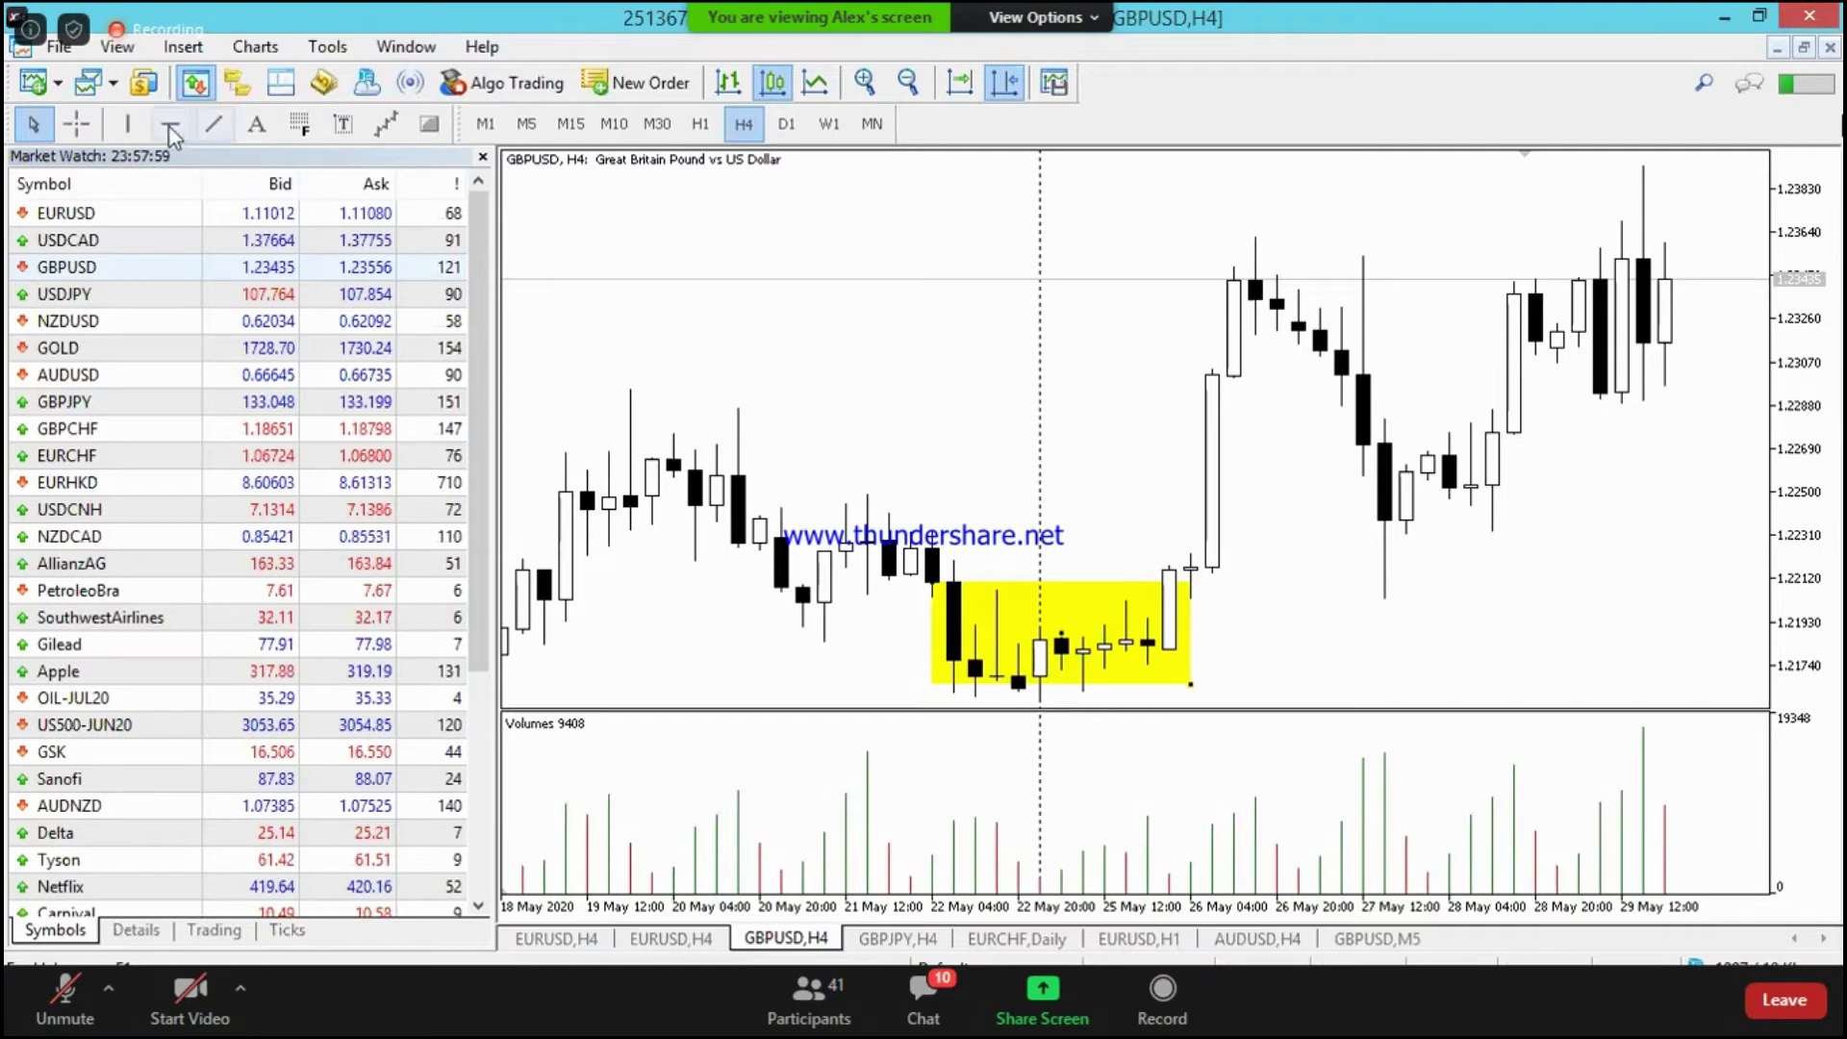
# Step: Place a vertical line on the 26 May candle leaving the GBPUSD range to compare its volume, and remove the line again
pyautogui.click(126, 123)
pyautogui.click(1169, 630)
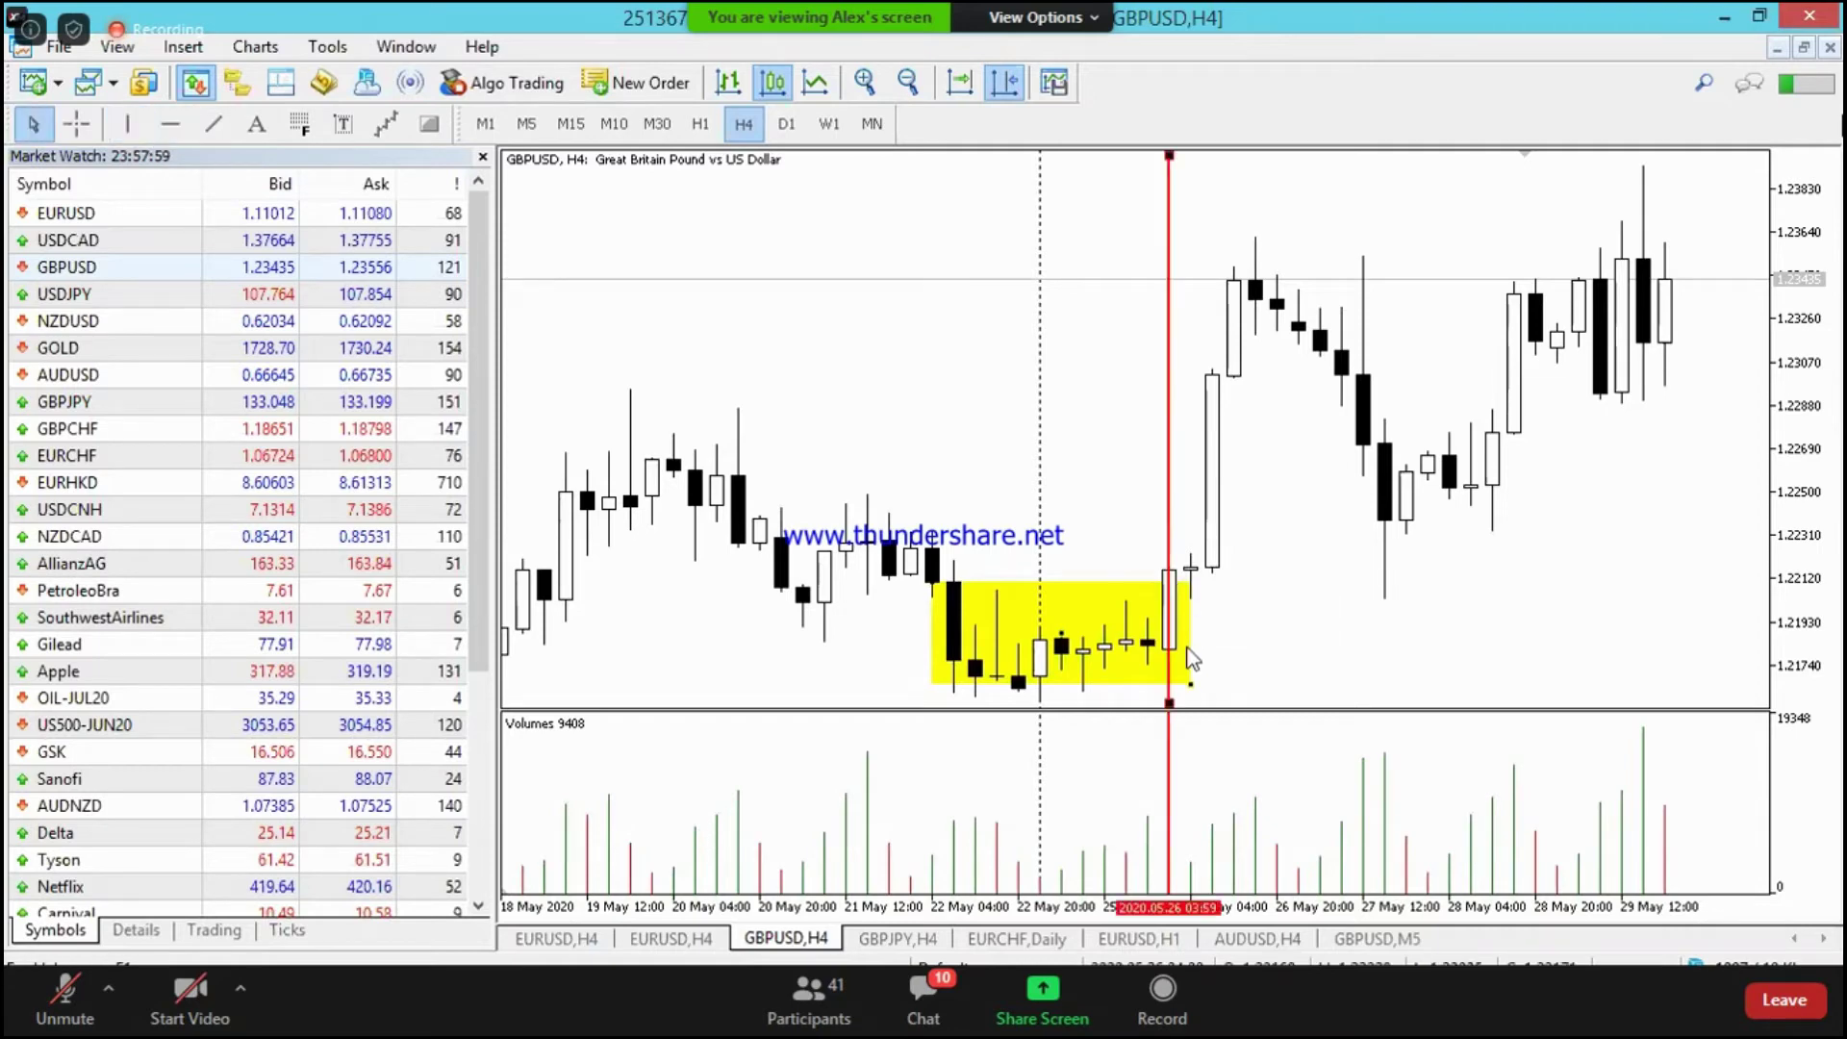
pyautogui.moveTo(1169, 708); pyautogui.dragTo(1308, 579)
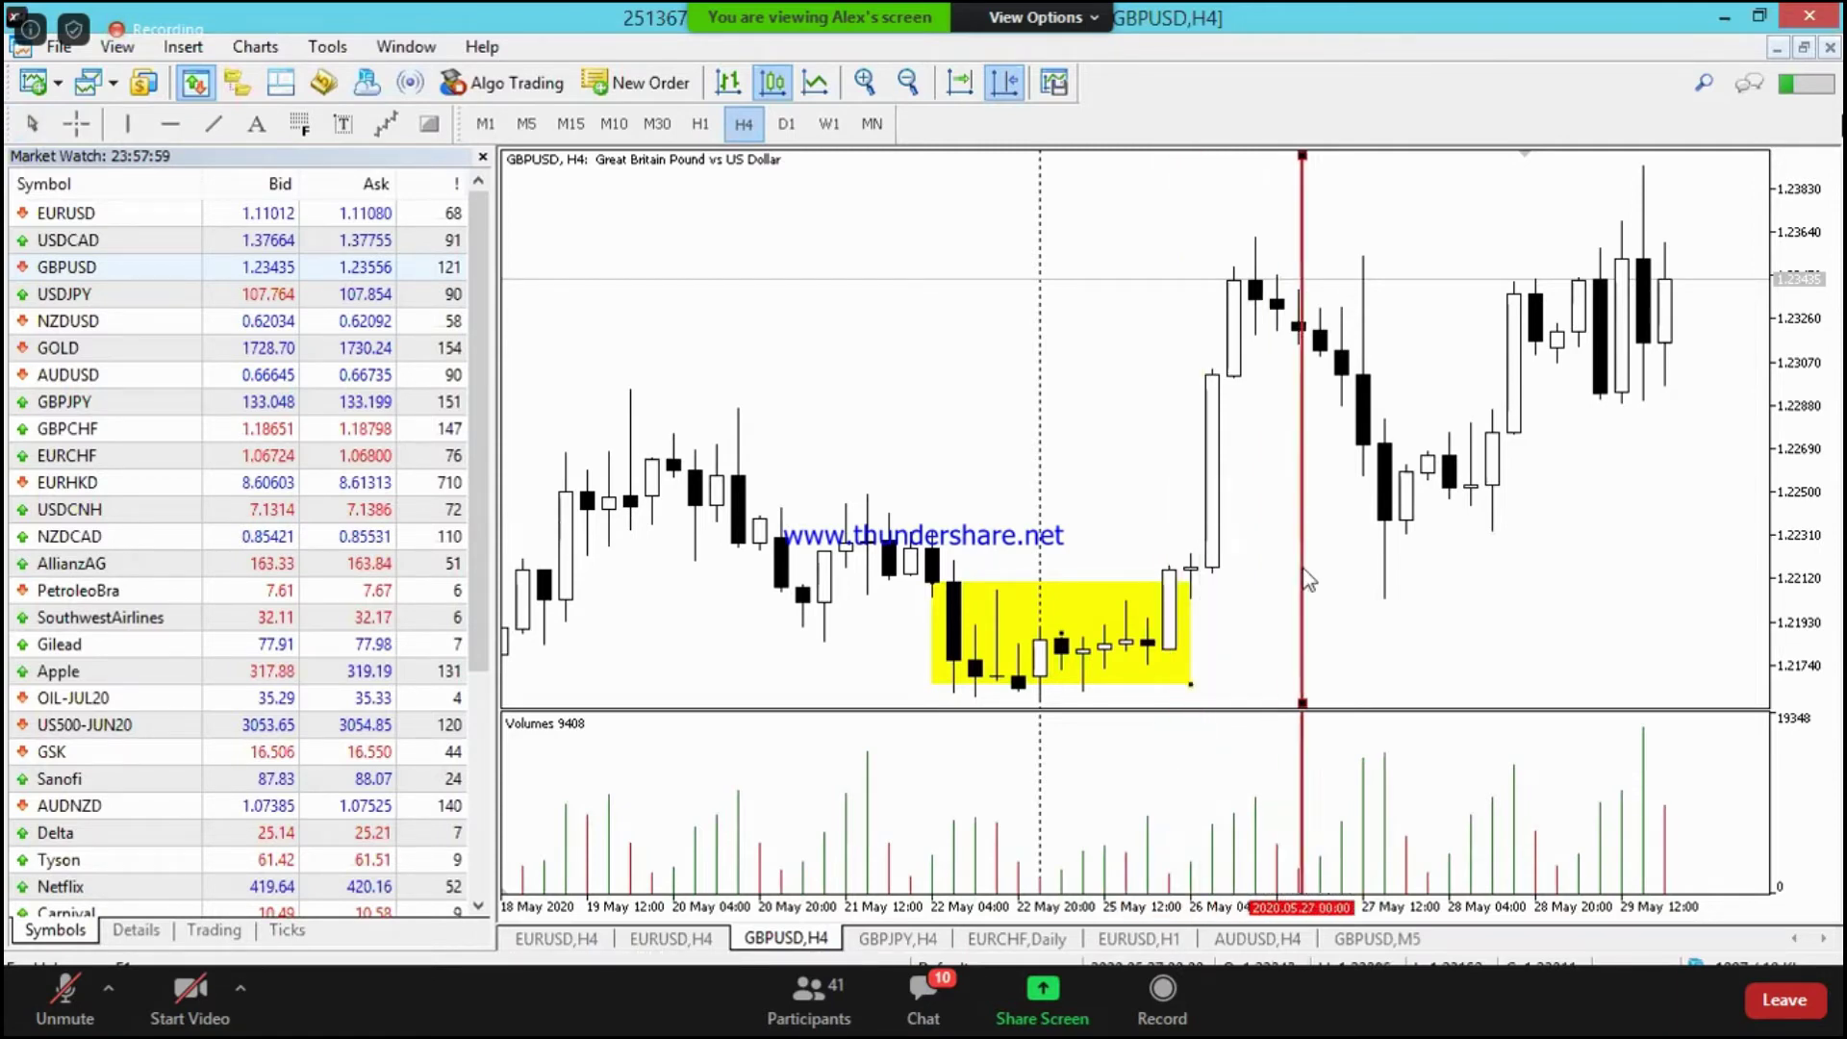
pyautogui.rightClick(1296, 676)
pyautogui.click(1346, 784)
# Step: Trace the GBPUSD breakout, pullback to about 1.2202 and rise to about 1.2365 with trendlines, and highlight the 28 May volume bars with a rectangle
pyautogui.scroll(-3, 1274, 629)
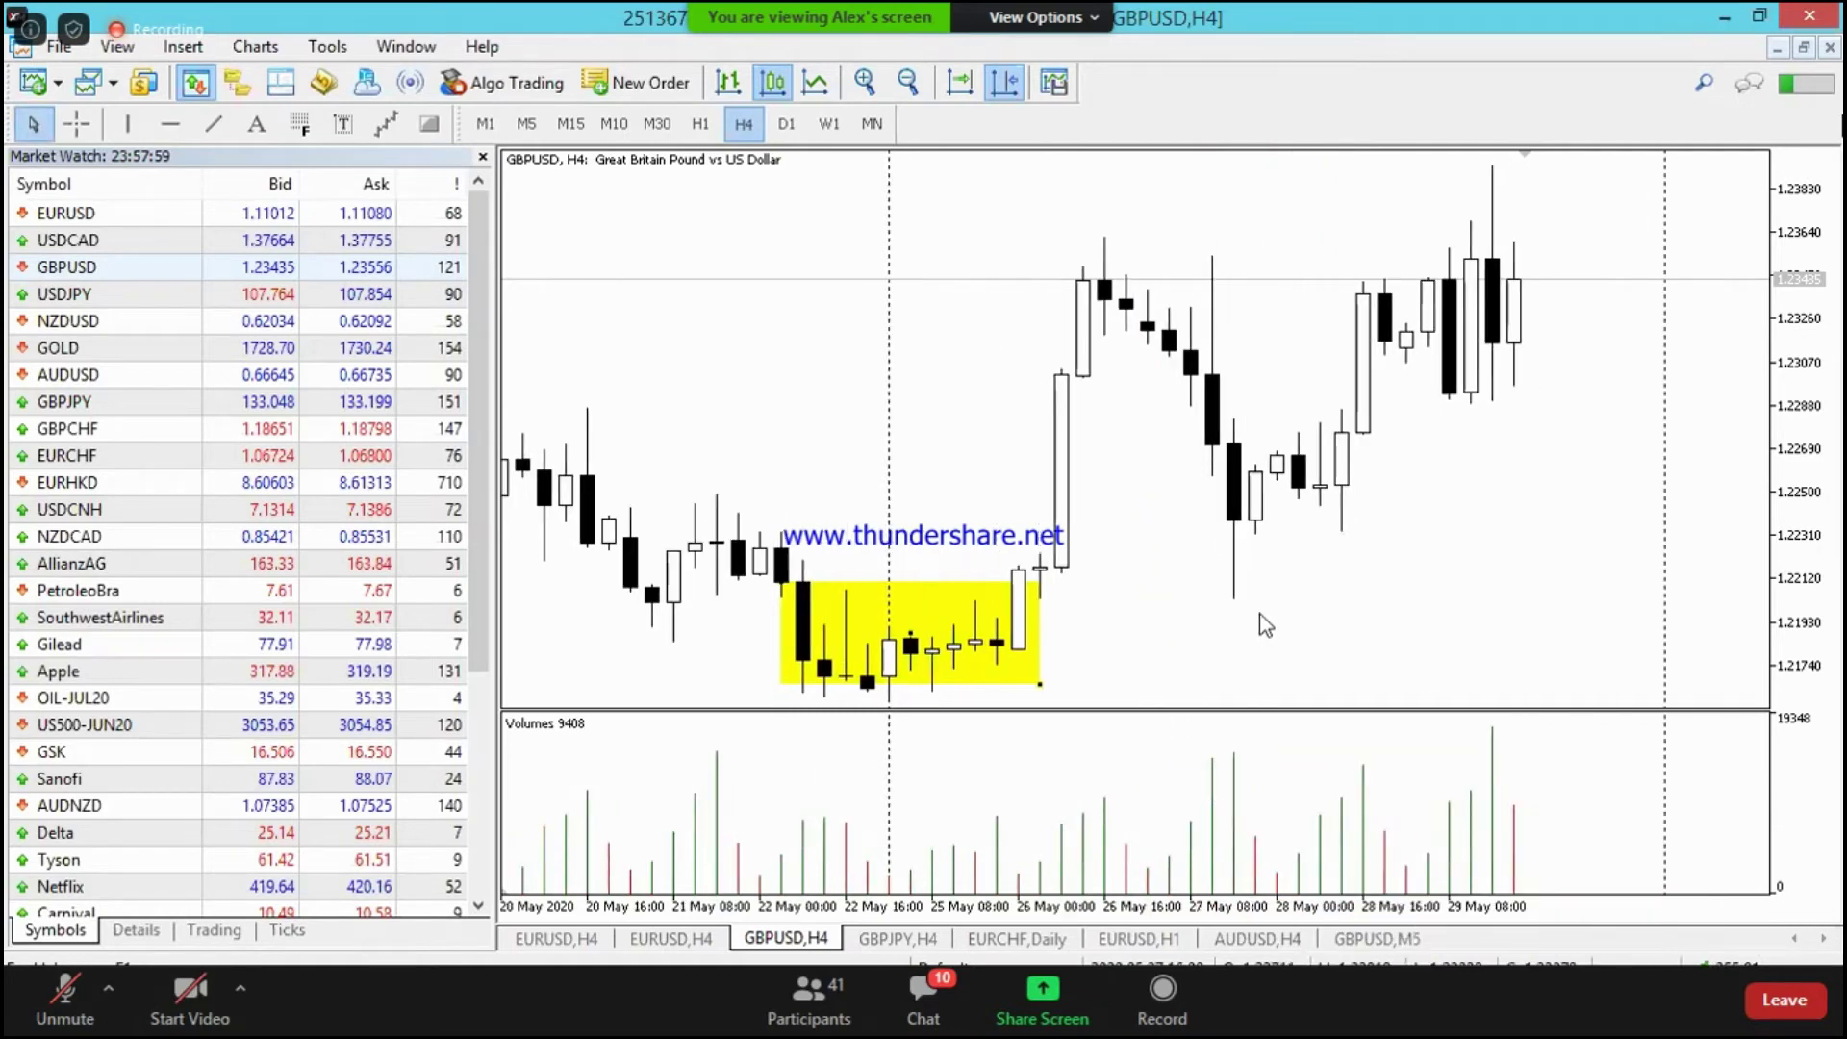
pyautogui.click(214, 123)
pyautogui.moveTo(1021, 574)
pyautogui.mouseDown()
pyautogui.moveTo(1165, 321)
pyautogui.moveTo(1104, 296)
pyautogui.moveTo(1256, 601)
pyautogui.mouseUp()
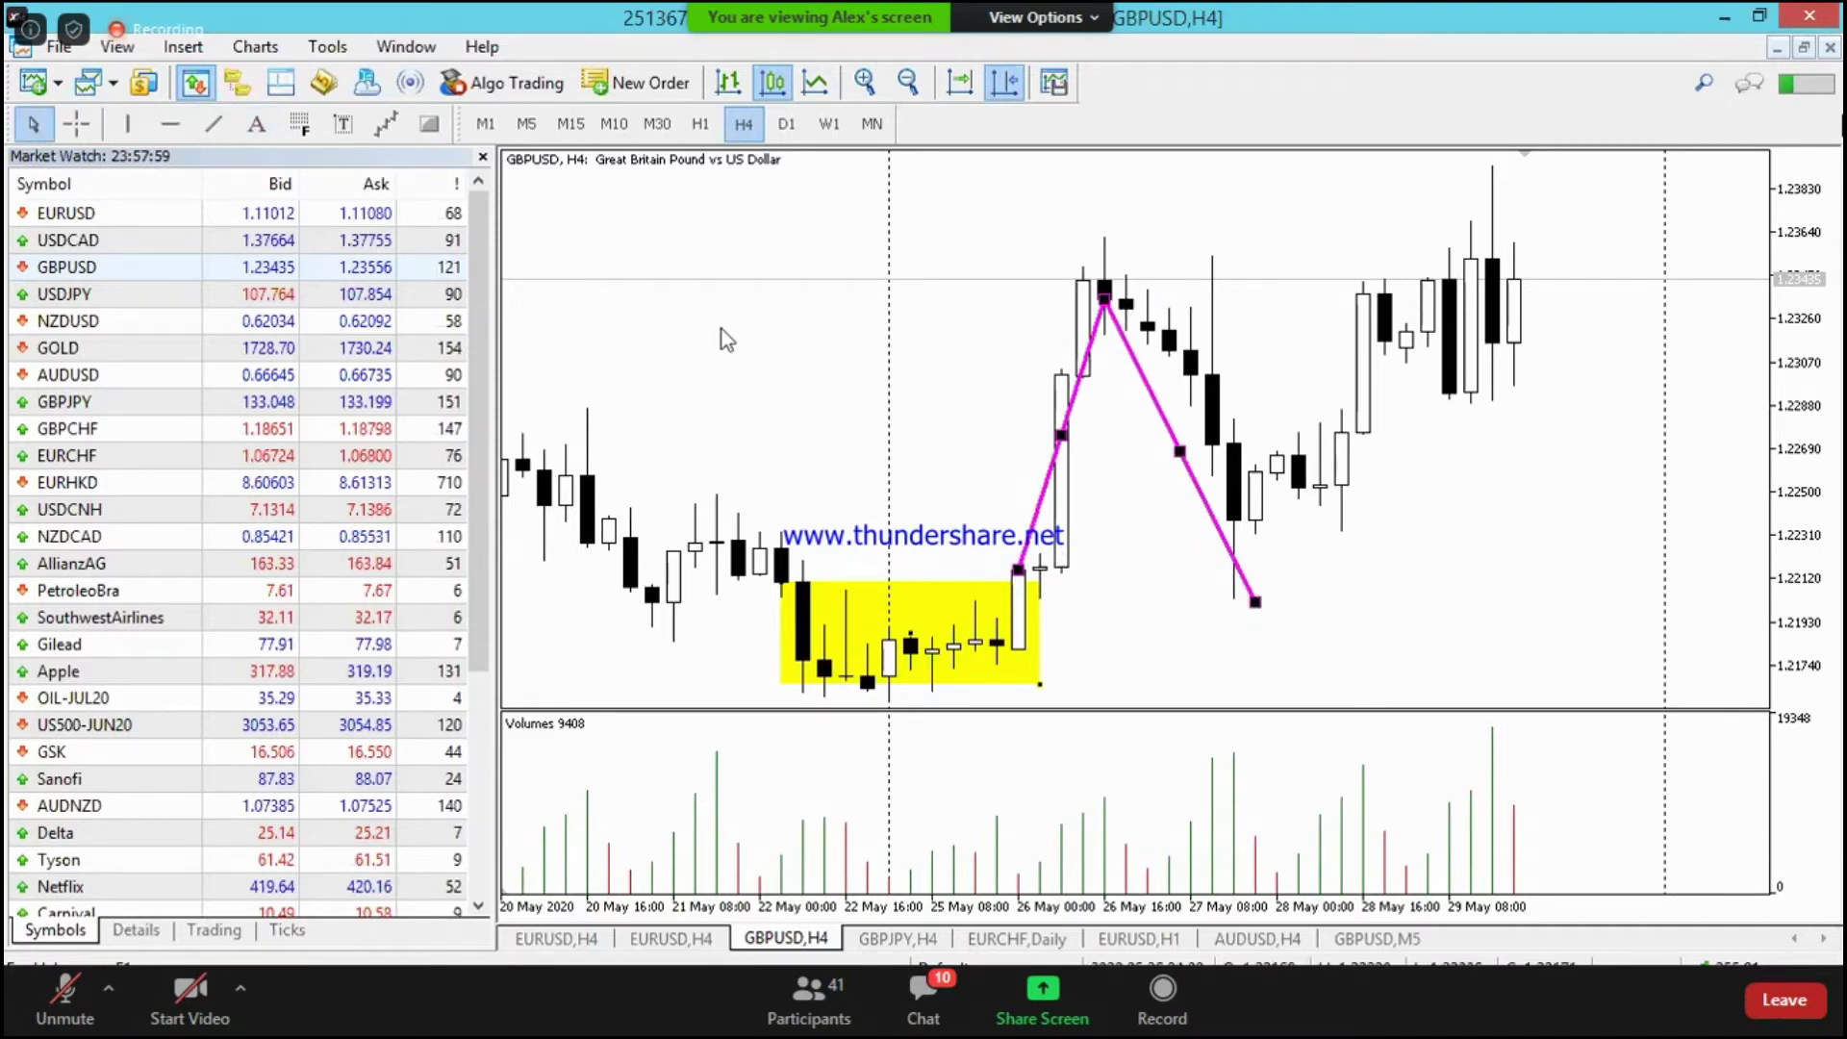
pyautogui.click(214, 124)
pyautogui.moveTo(1255, 585); pyautogui.dragTo(1492, 229)
pyautogui.click(430, 124)
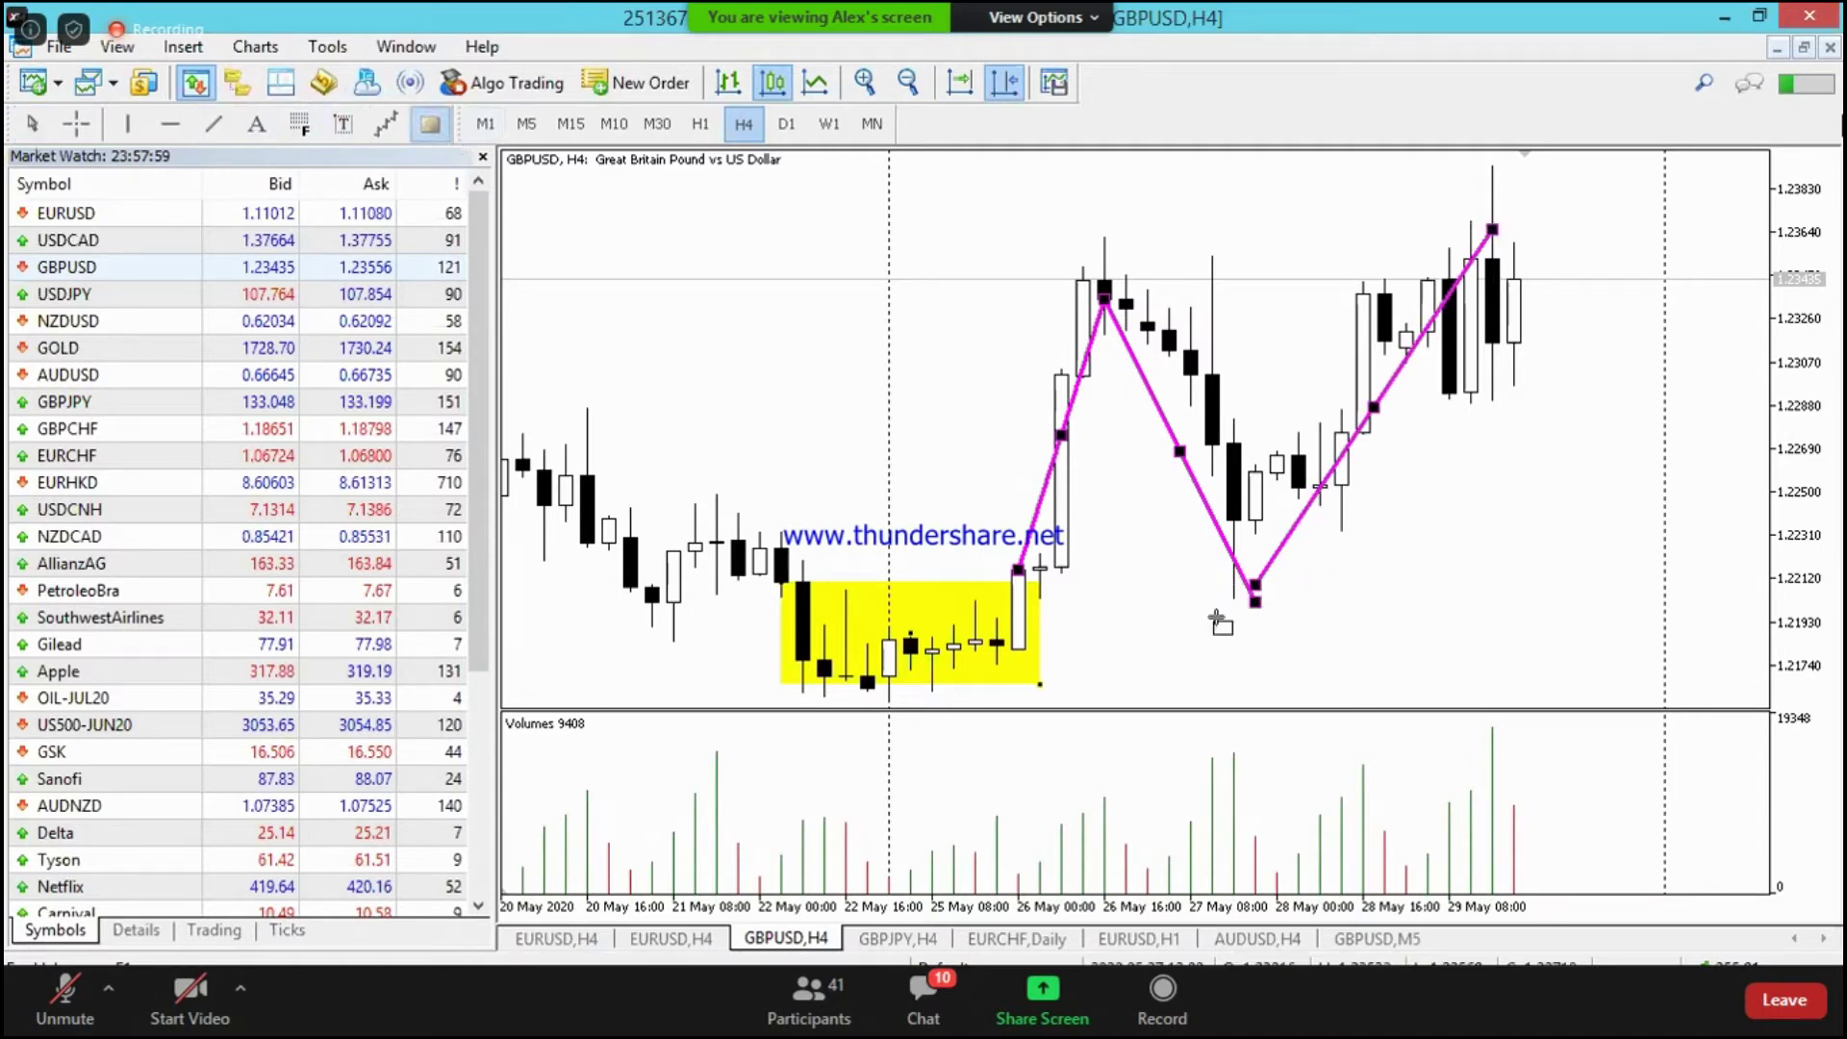
pyautogui.moveTo(1277, 894)
pyautogui.mouseDown()
pyautogui.moveTo(1386, 742)
pyautogui.moveTo(1363, 750)
pyautogui.mouseUp()
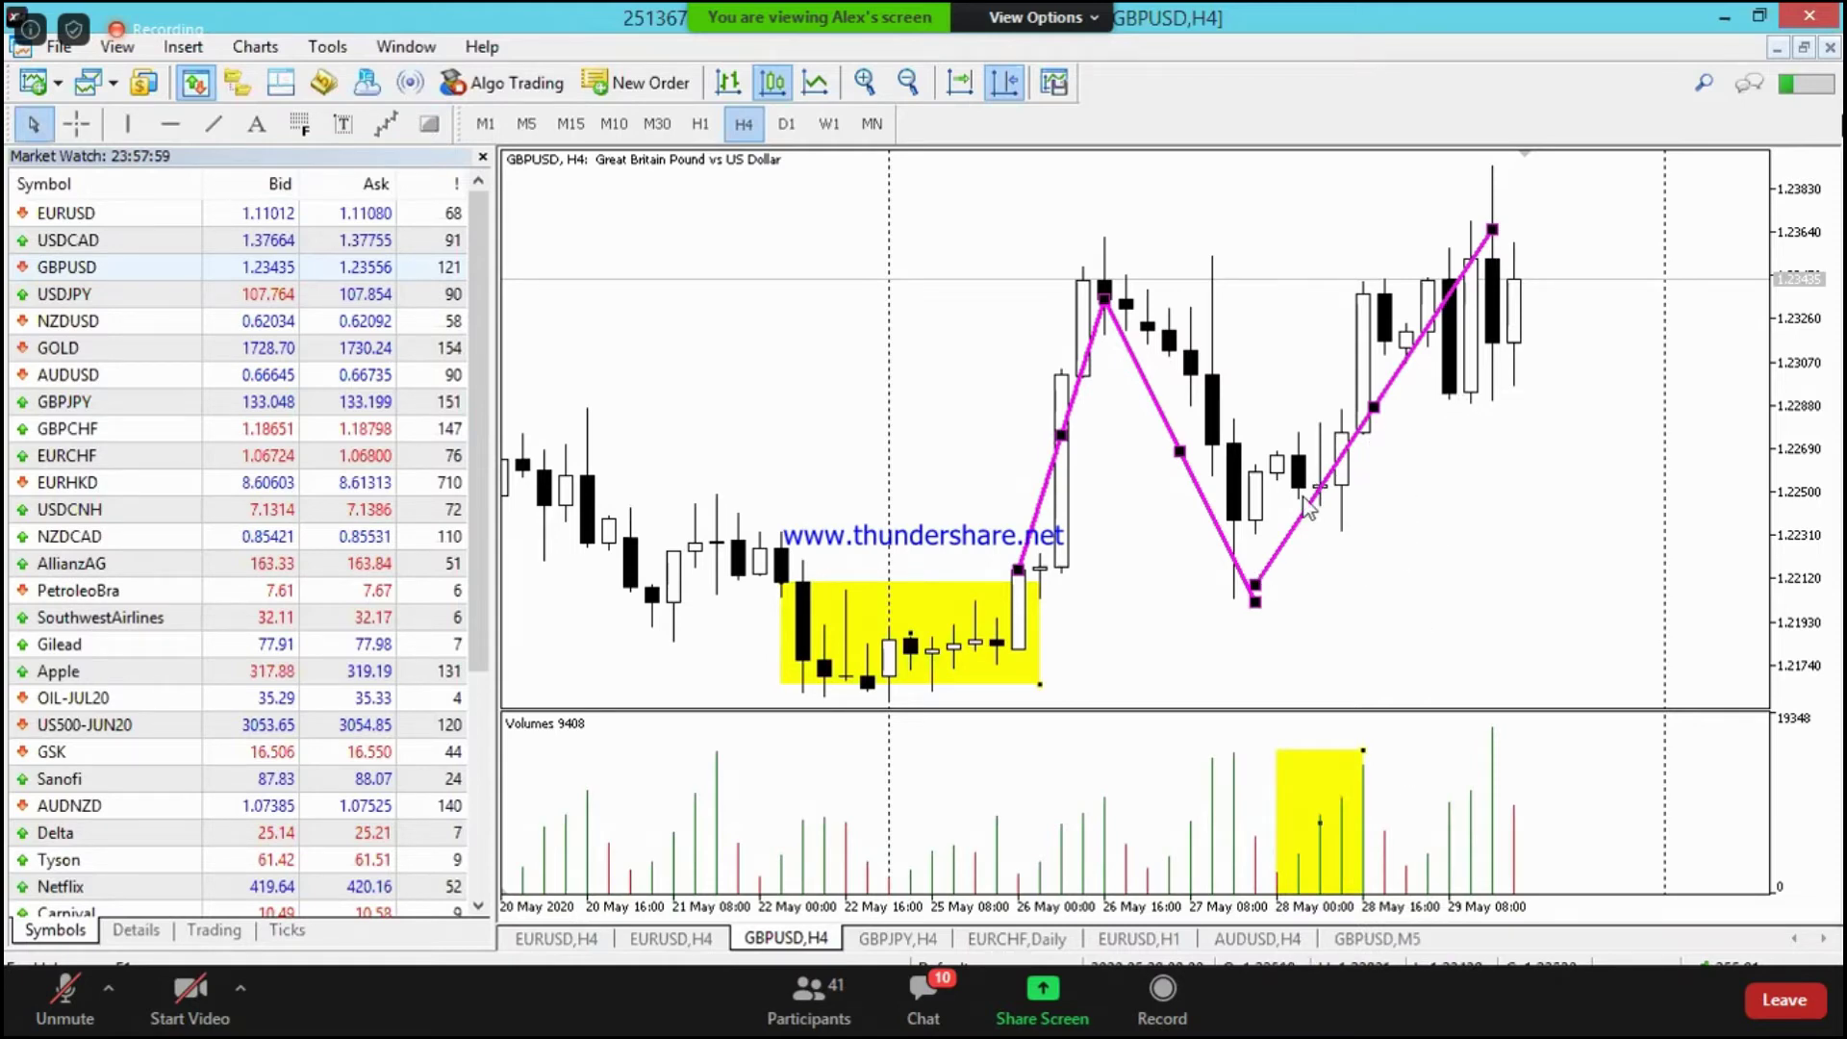
# Step: Clear all drawings from the GBPUSD chart and load USDJPY on H4 with more candles in view
pyautogui.press('Delete')
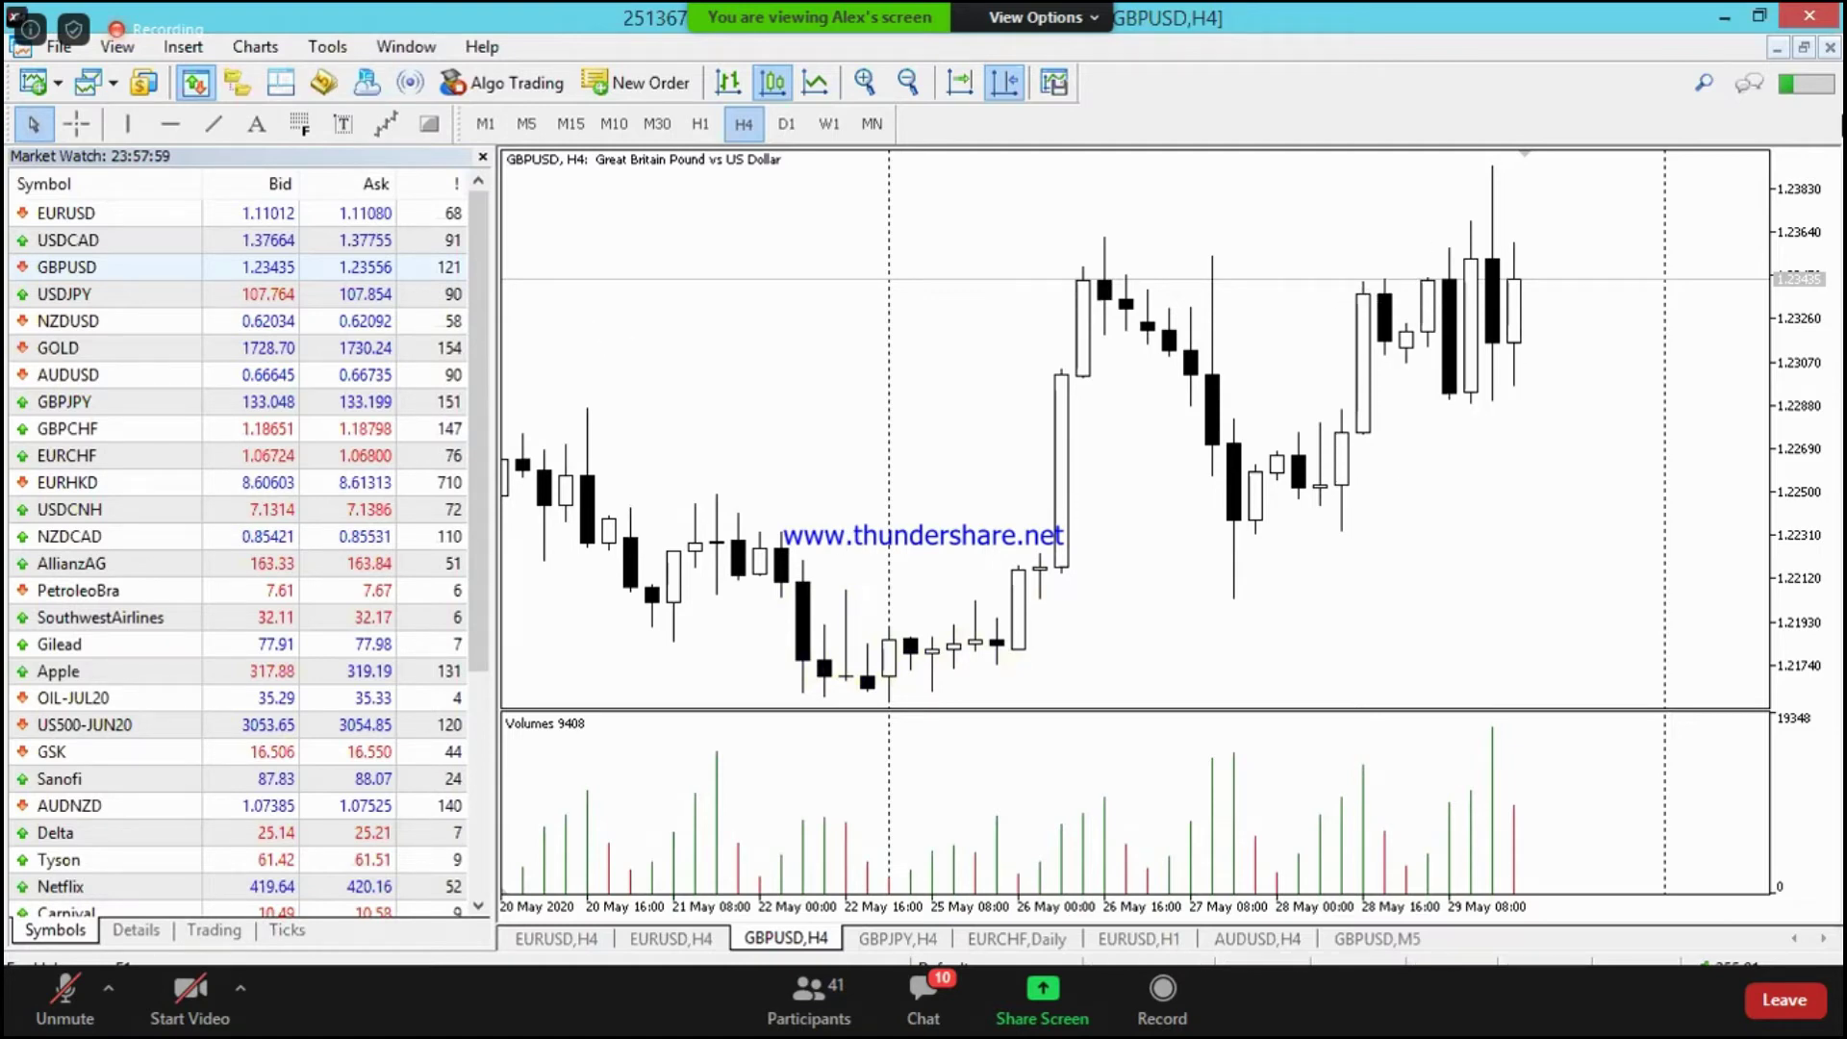
pyautogui.moveTo(68, 293); pyautogui.dragTo(957, 460)
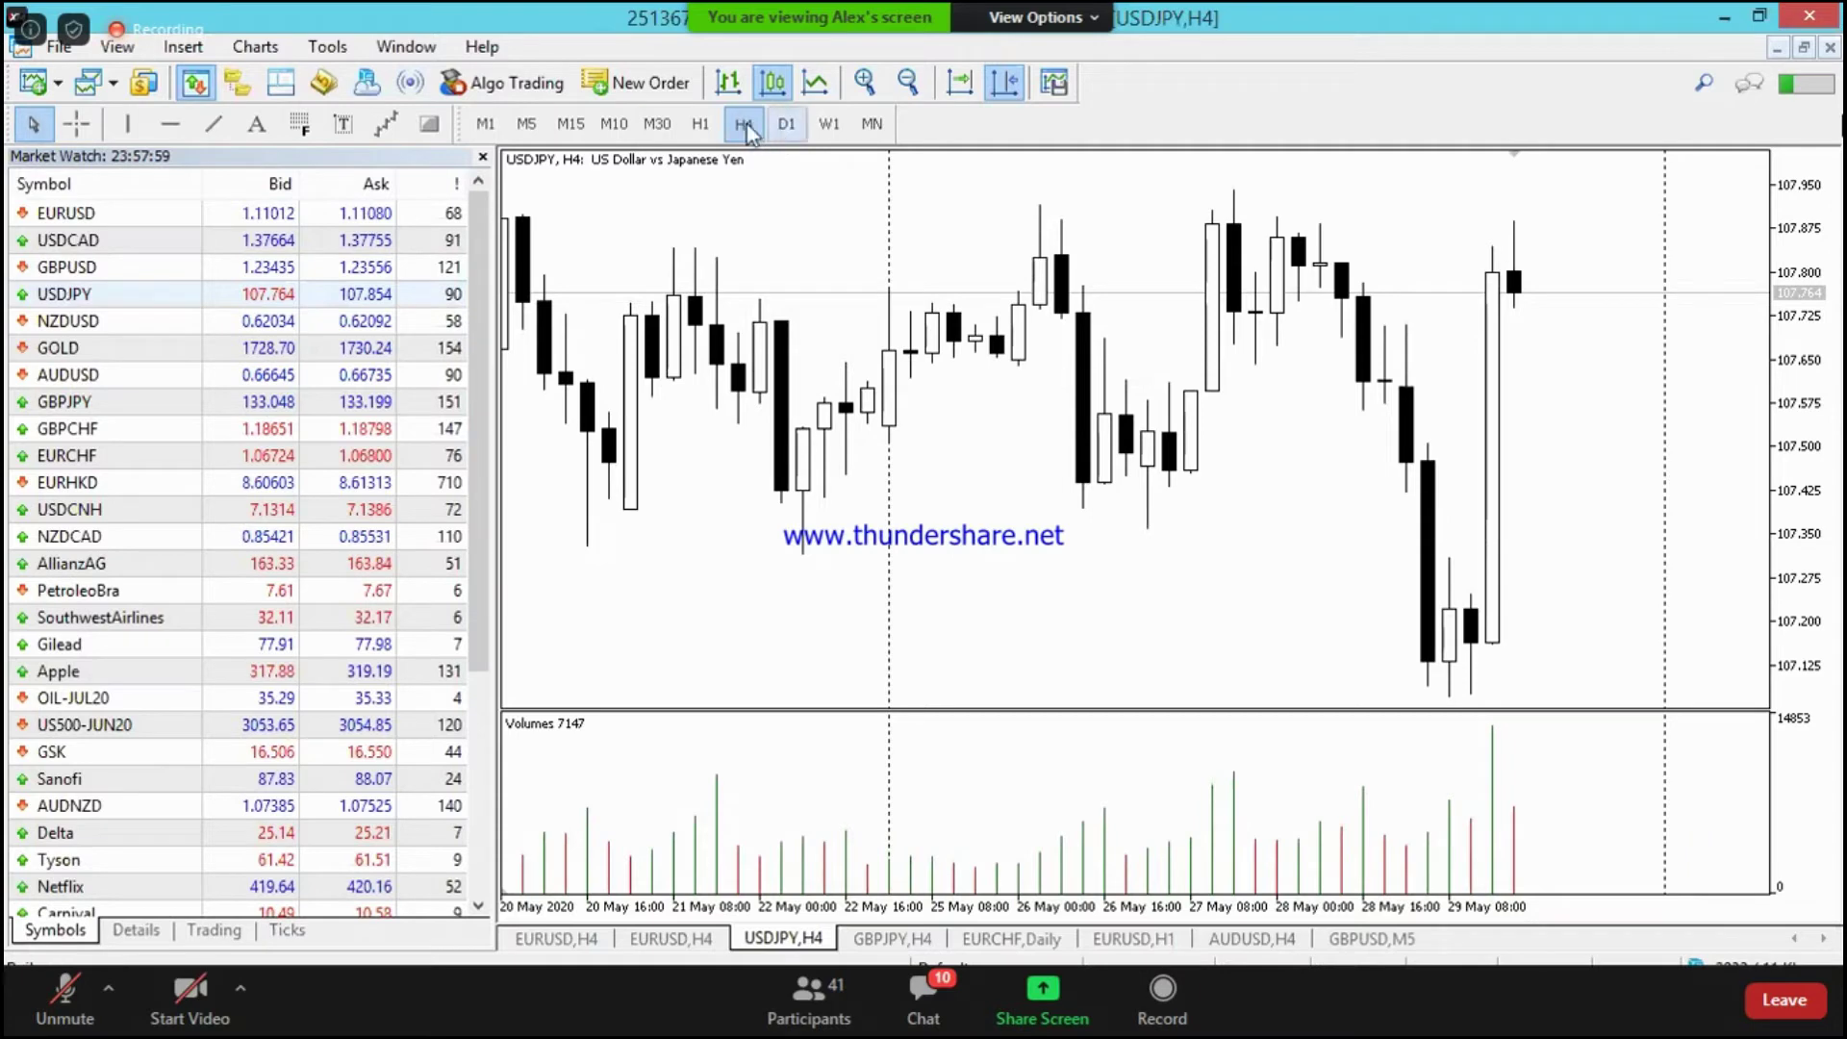
pyautogui.click(910, 83)
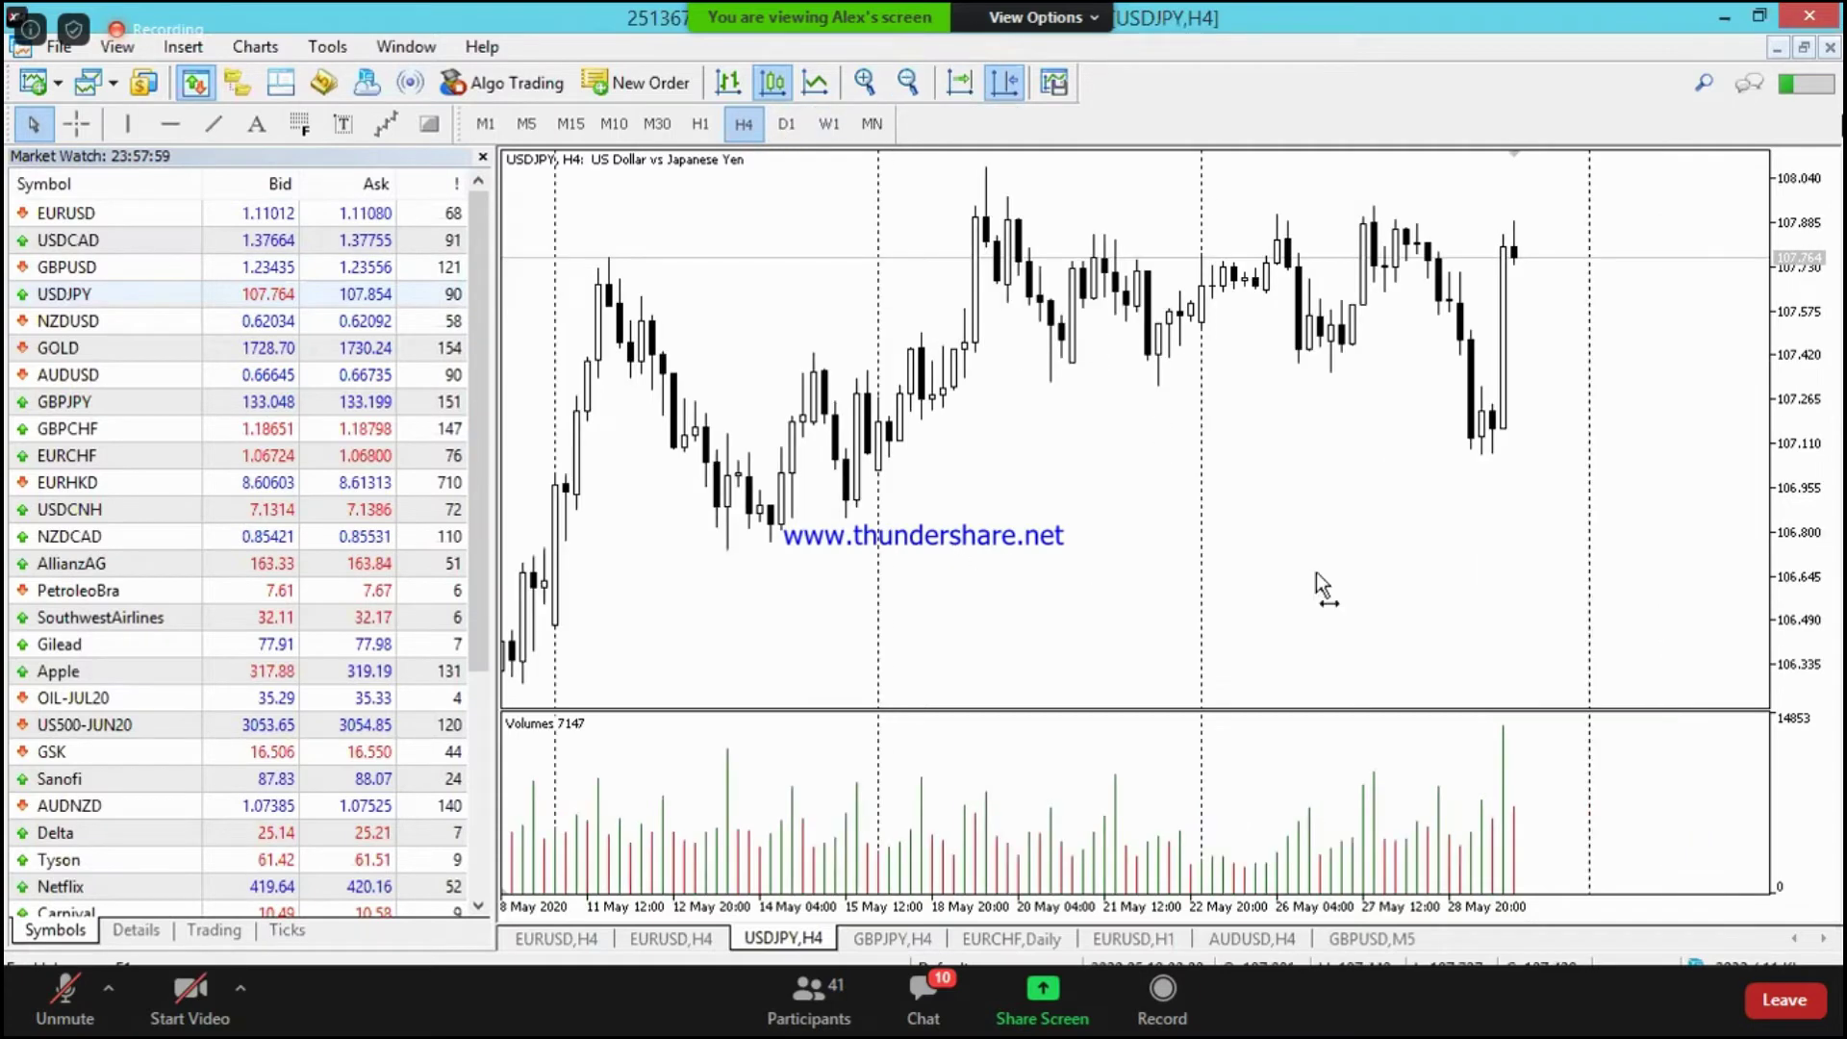
# Step: Mark the USDJPY sideways range from about 20 May to 29 May, between about 107.33 and 107.89, with a rectangle
pyautogui.scroll(-3, 1324, 585)
pyautogui.scroll(-2, 1343, 589)
pyautogui.scroll(-2, 1312, 574)
pyautogui.click(432, 124)
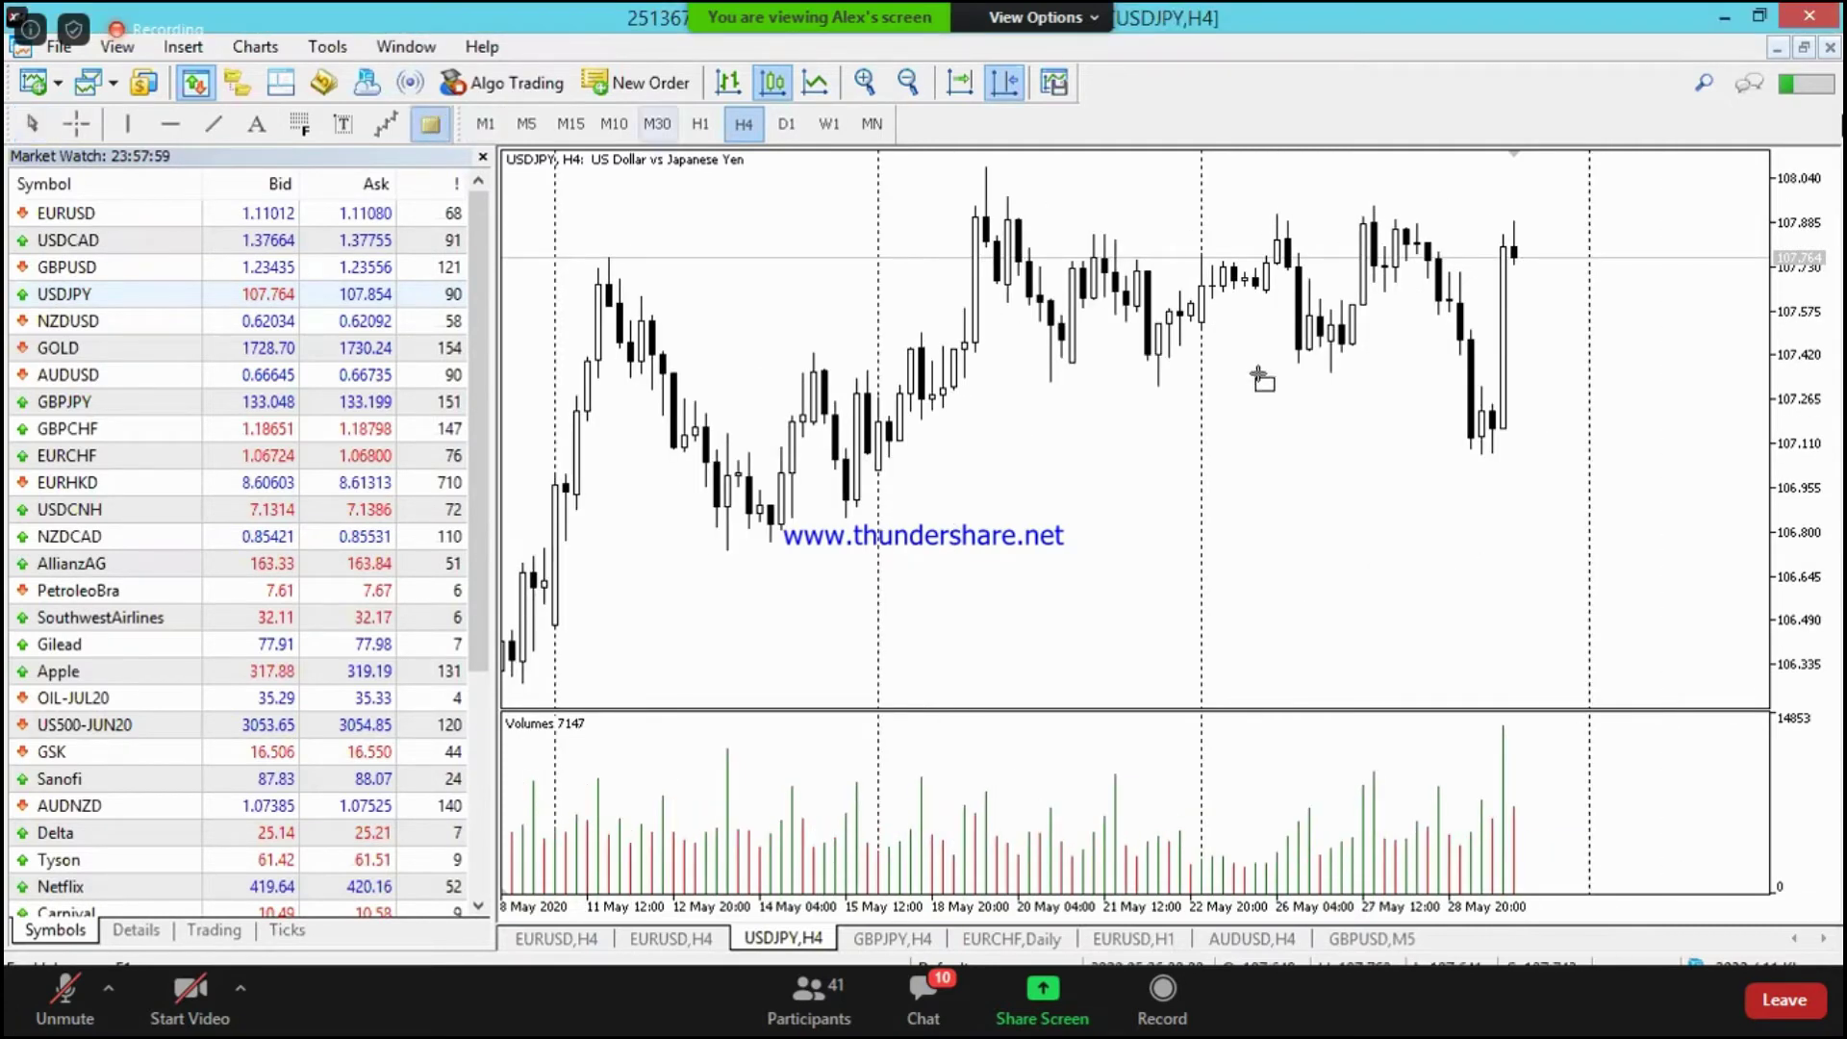
pyautogui.moveTo(1055, 377)
pyautogui.mouseDown()
pyautogui.moveTo(1157, 251)
pyautogui.moveTo(1371, 194)
pyautogui.moveTo(1454, 200)
pyautogui.moveTo(1492, 232)
pyautogui.mouseUp()
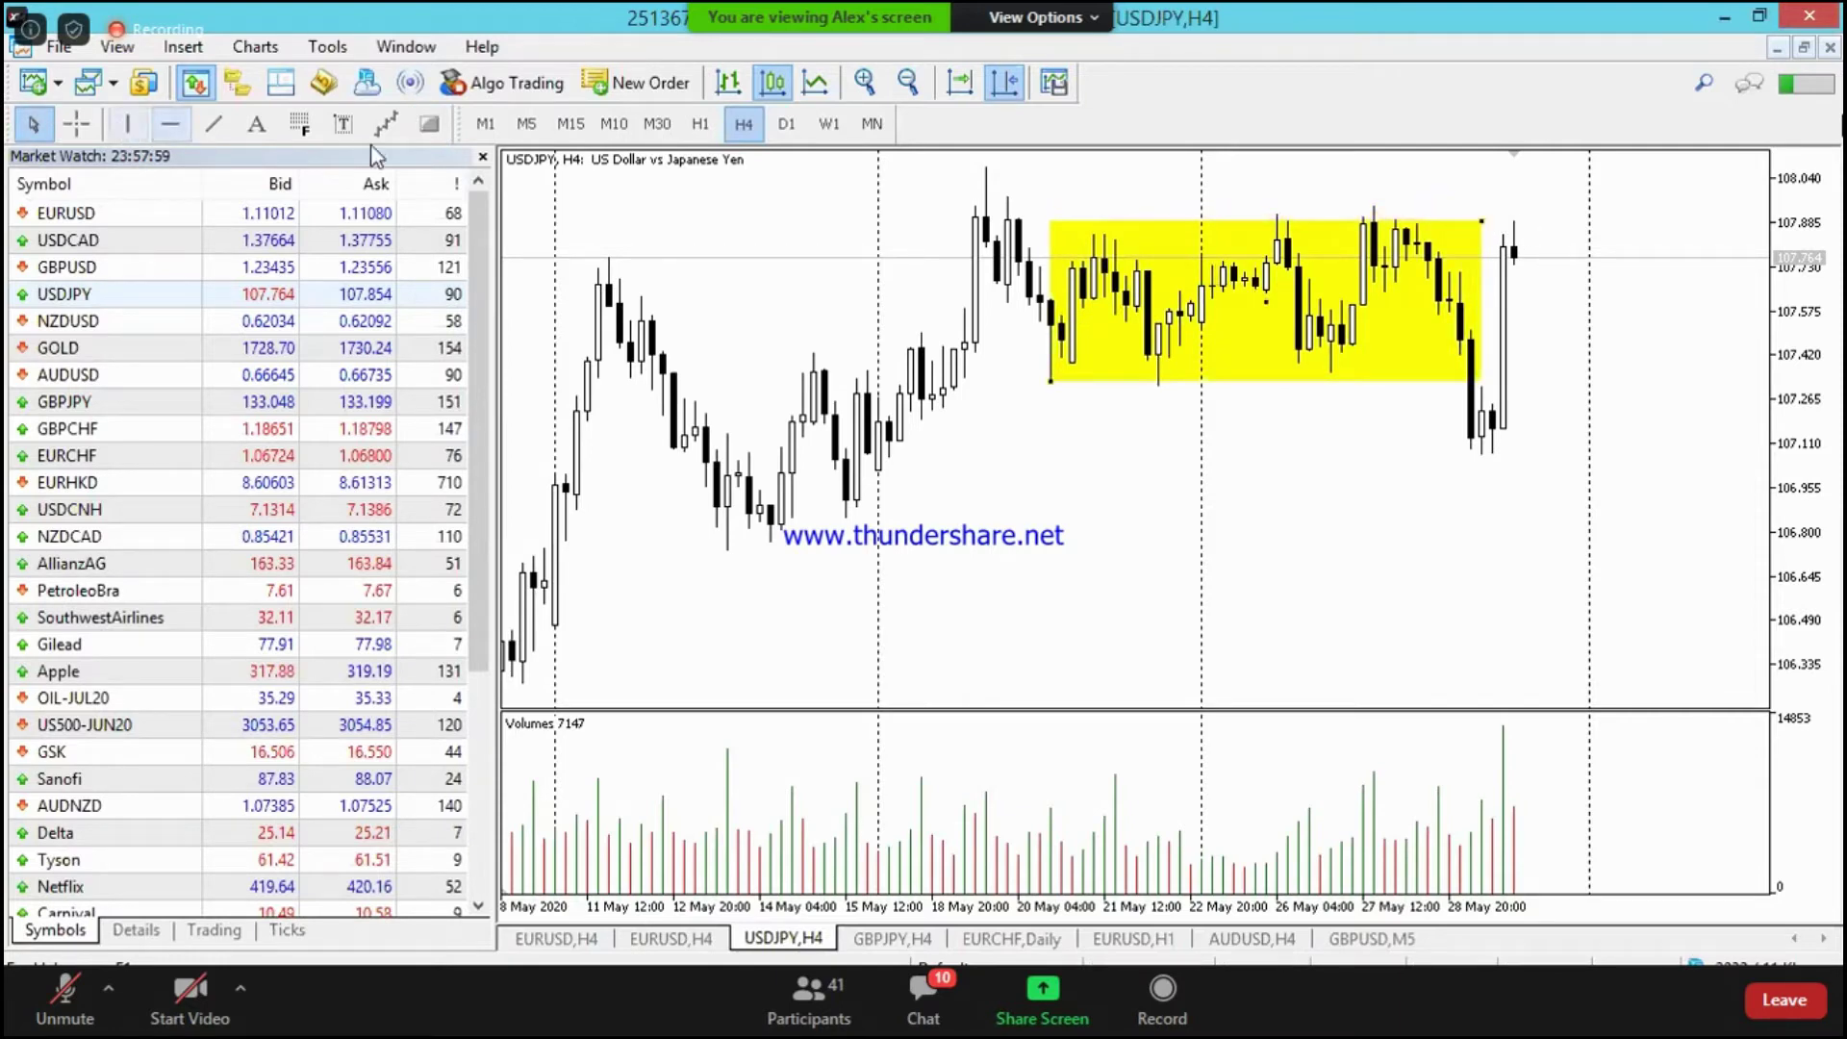
# Step: Align a vertical line with the 29 May 04:00 candle breaking below the USDJPY range to compare its volume, and delete the line
pyautogui.click(128, 123)
pyautogui.moveTo(1469, 350); pyautogui.dragTo(1406, 707)
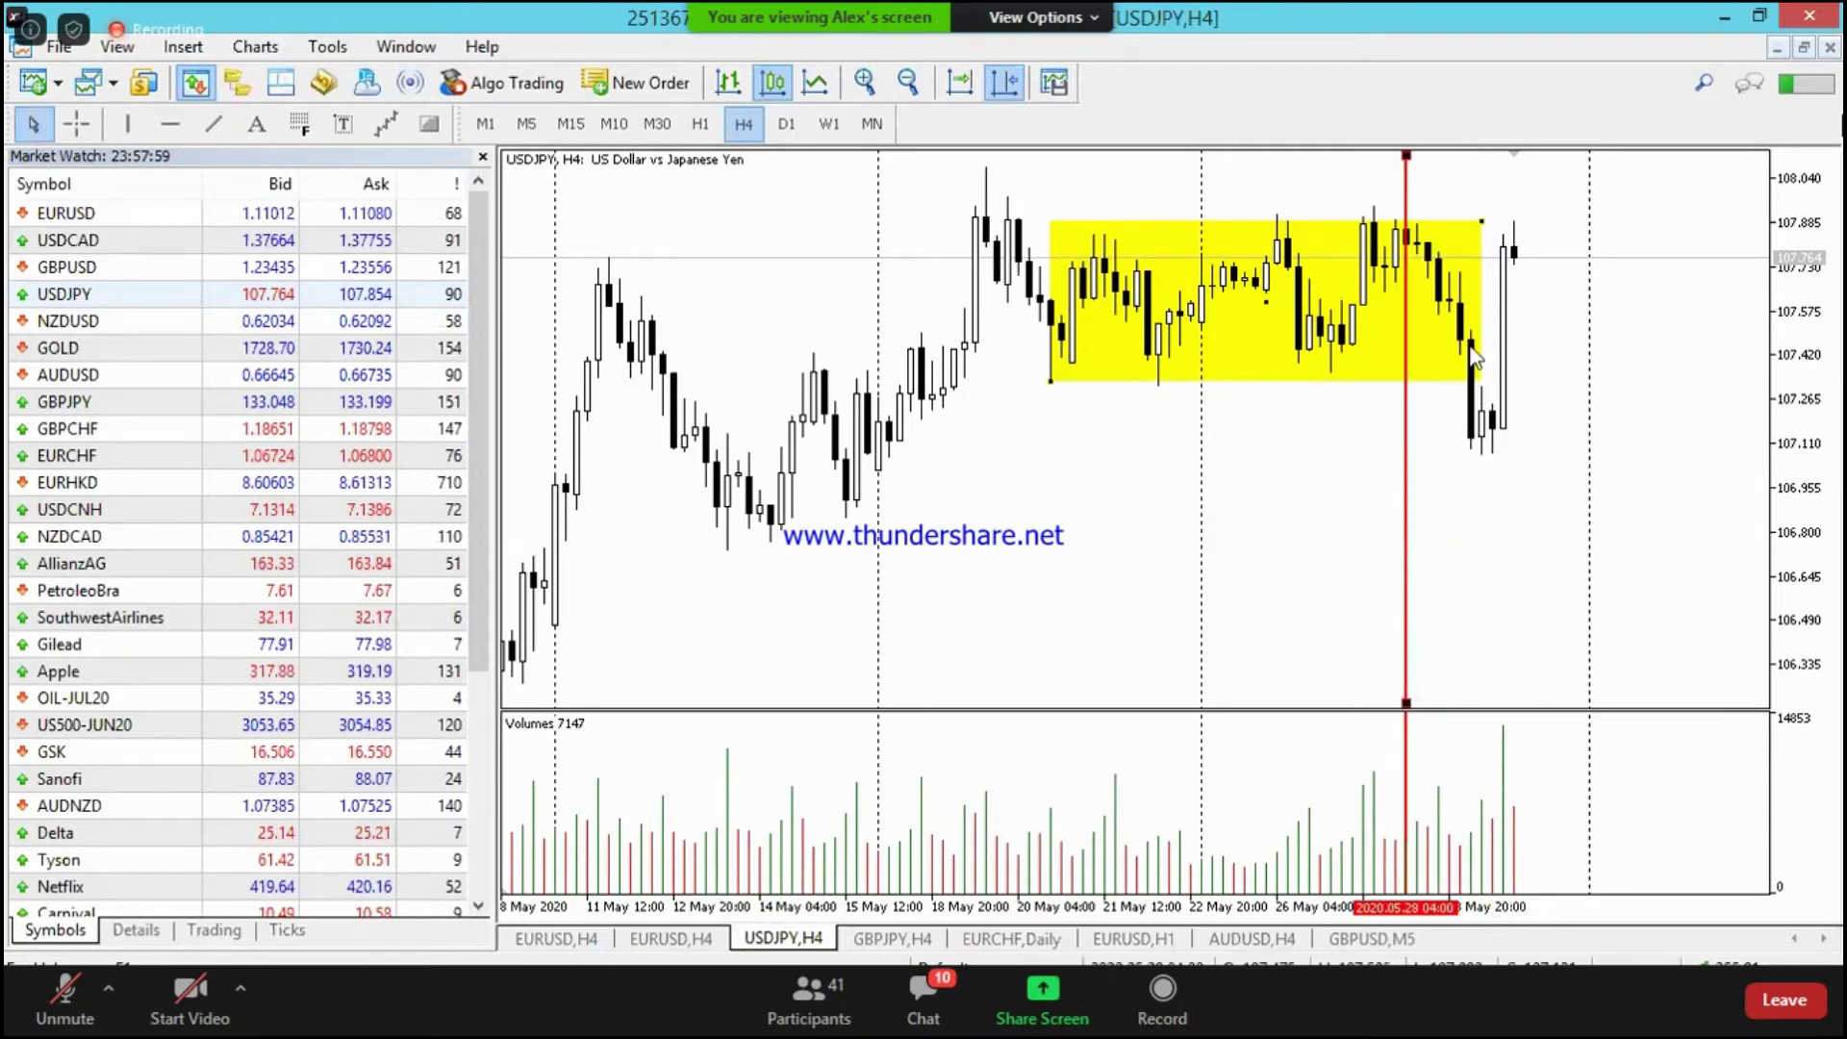
pyautogui.moveTo(1411, 705); pyautogui.dragTo(1472, 705)
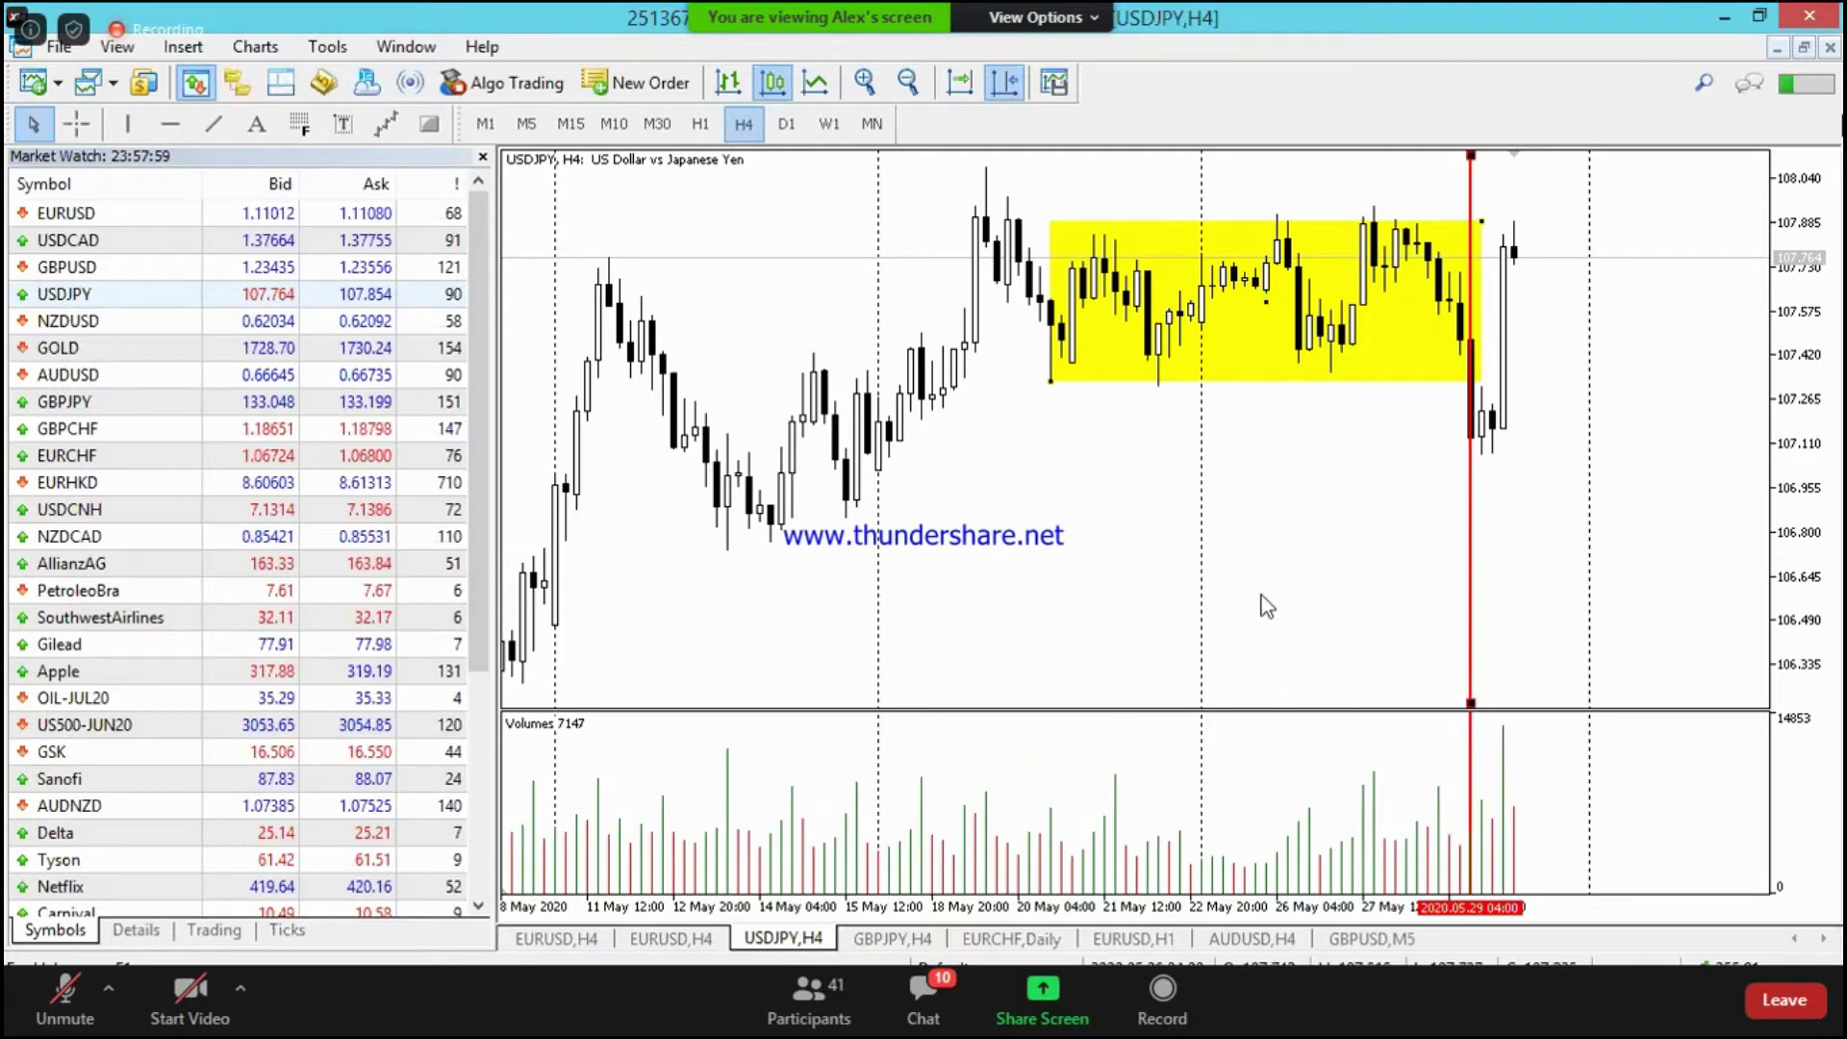
pyautogui.rightClick(1476, 716)
pyautogui.click(1524, 798)
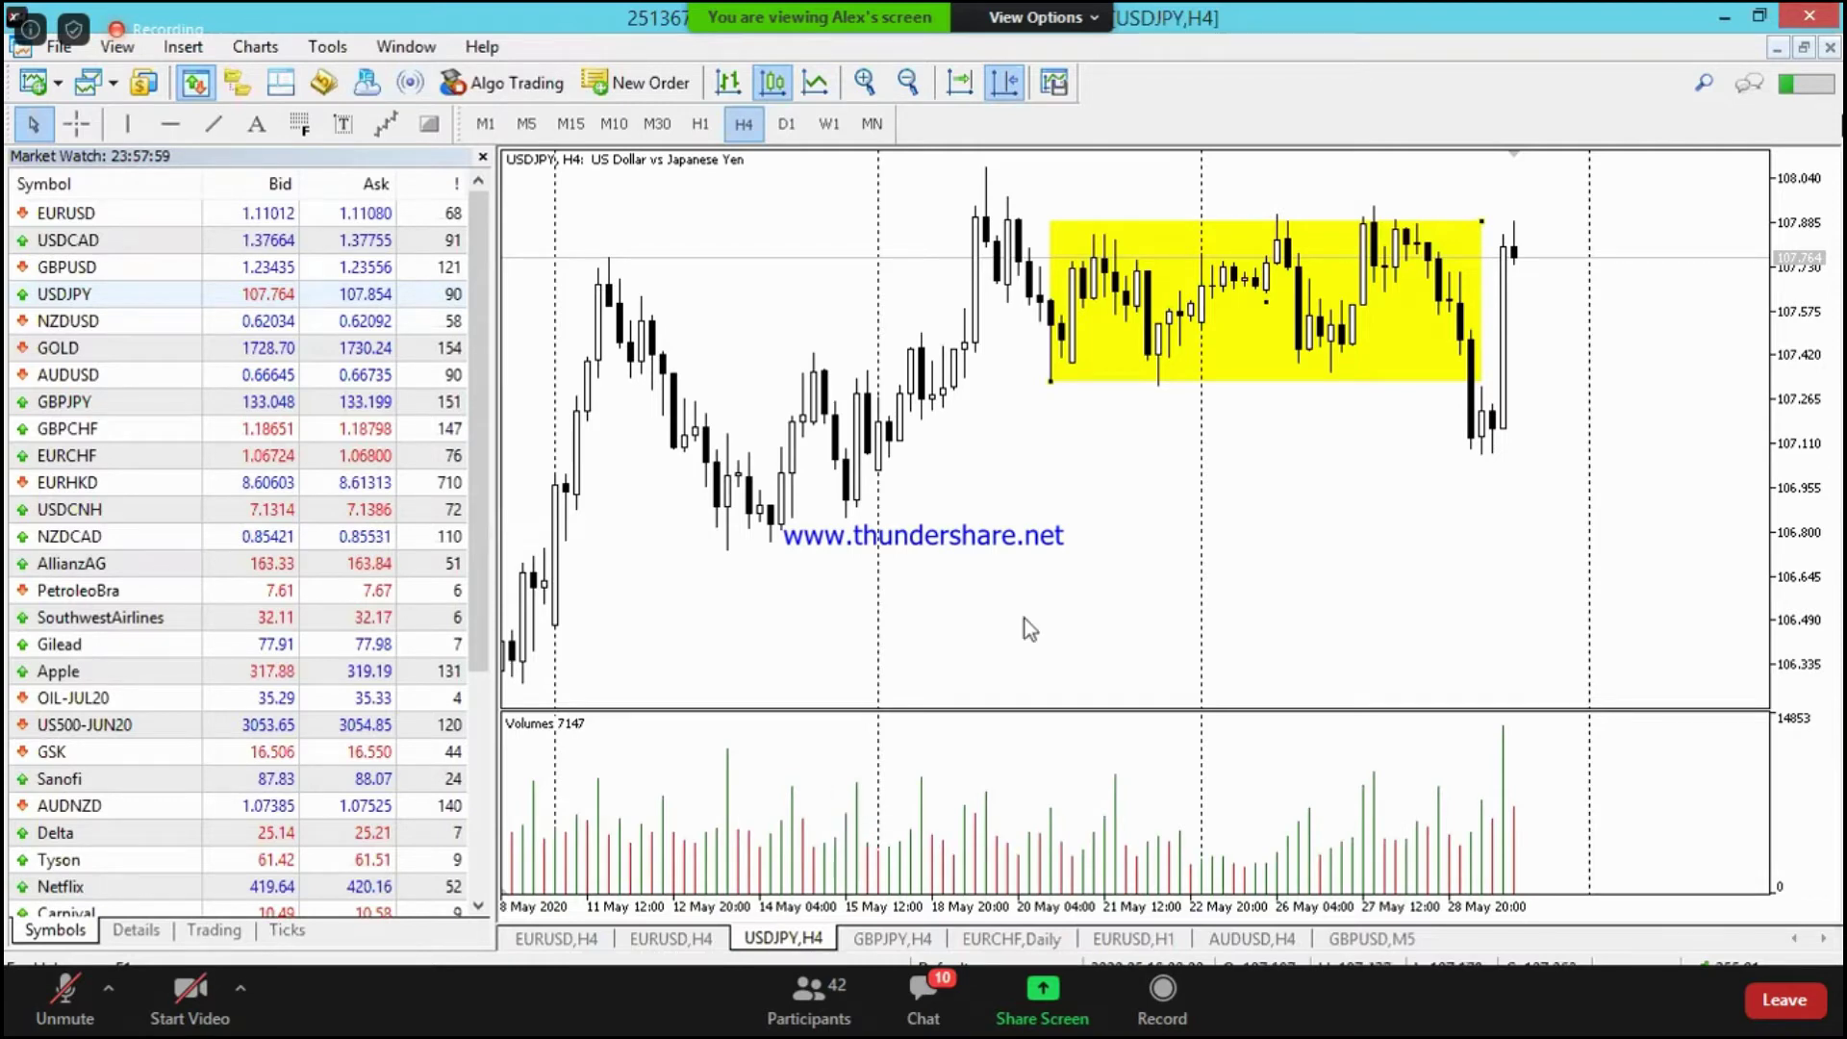
# Step: Clear the range rectangle and the Volumes indicator from the USDJPY chart, and hide Market Watch
pyautogui.rightClick(1481, 222)
pyautogui.click(1558, 310)
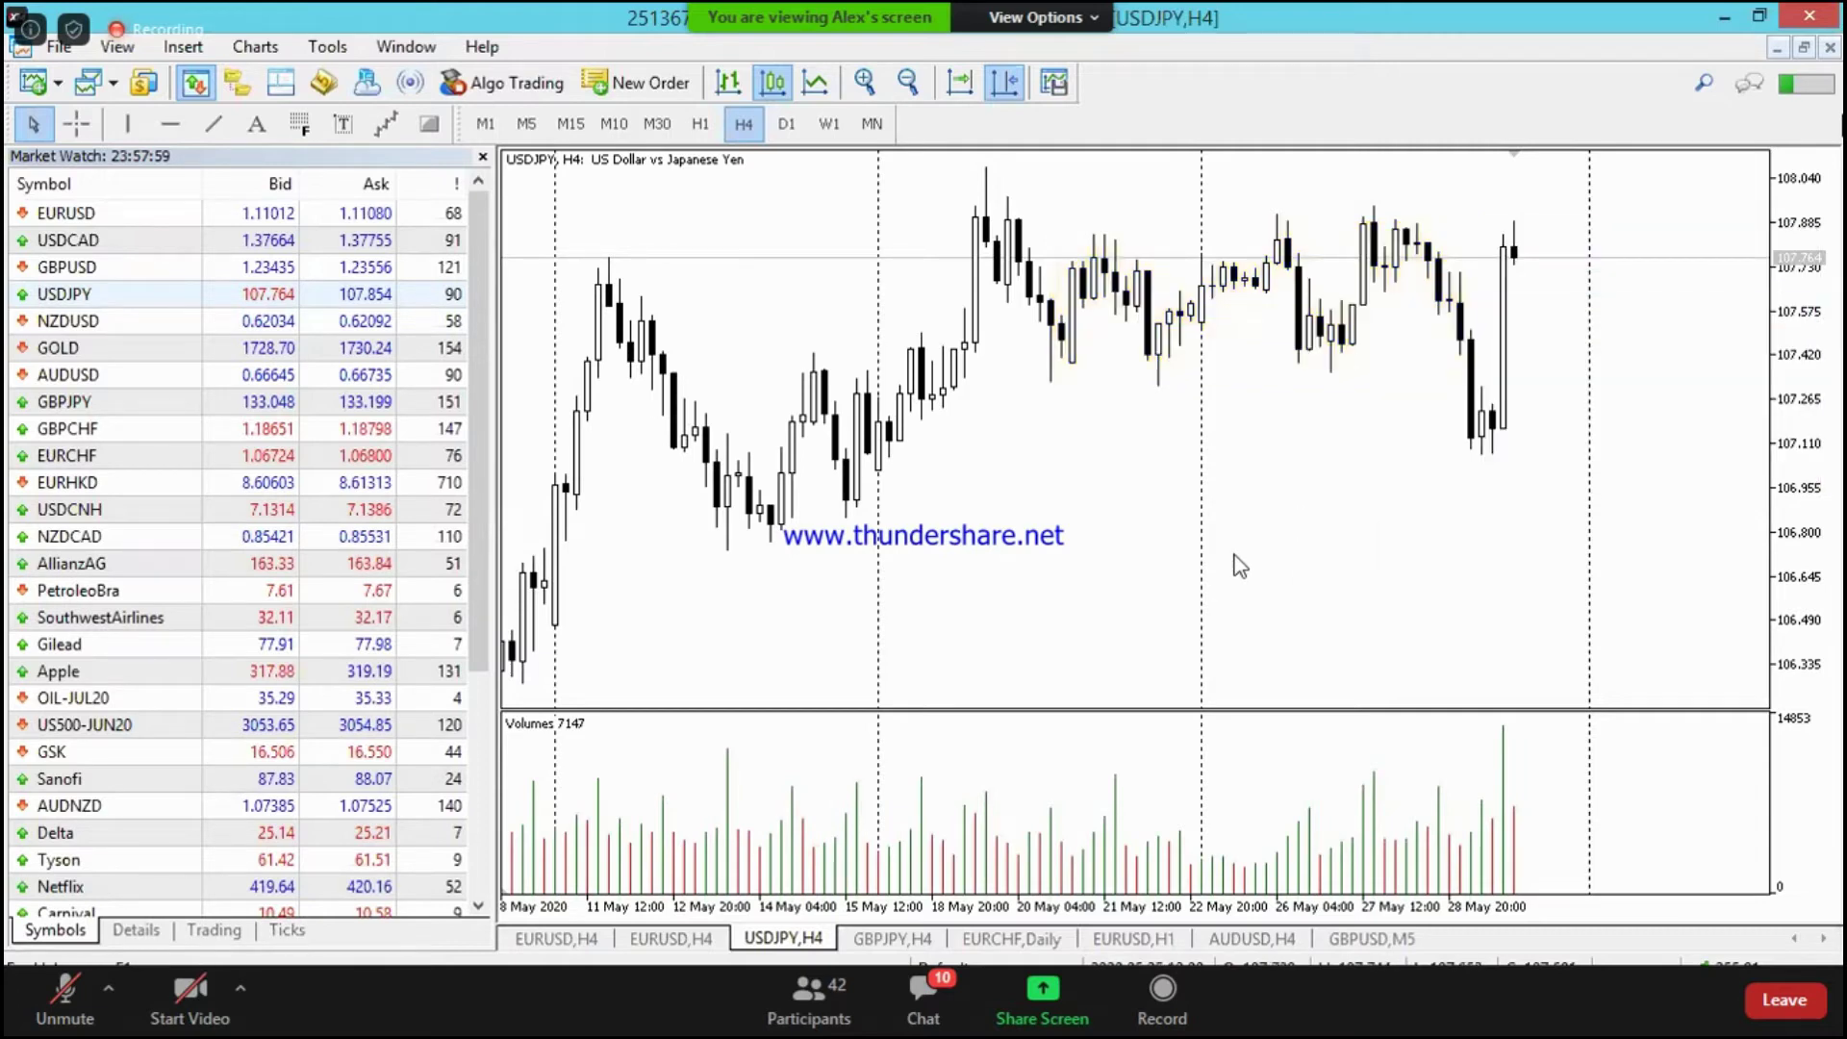
pyautogui.rightClick(994, 818)
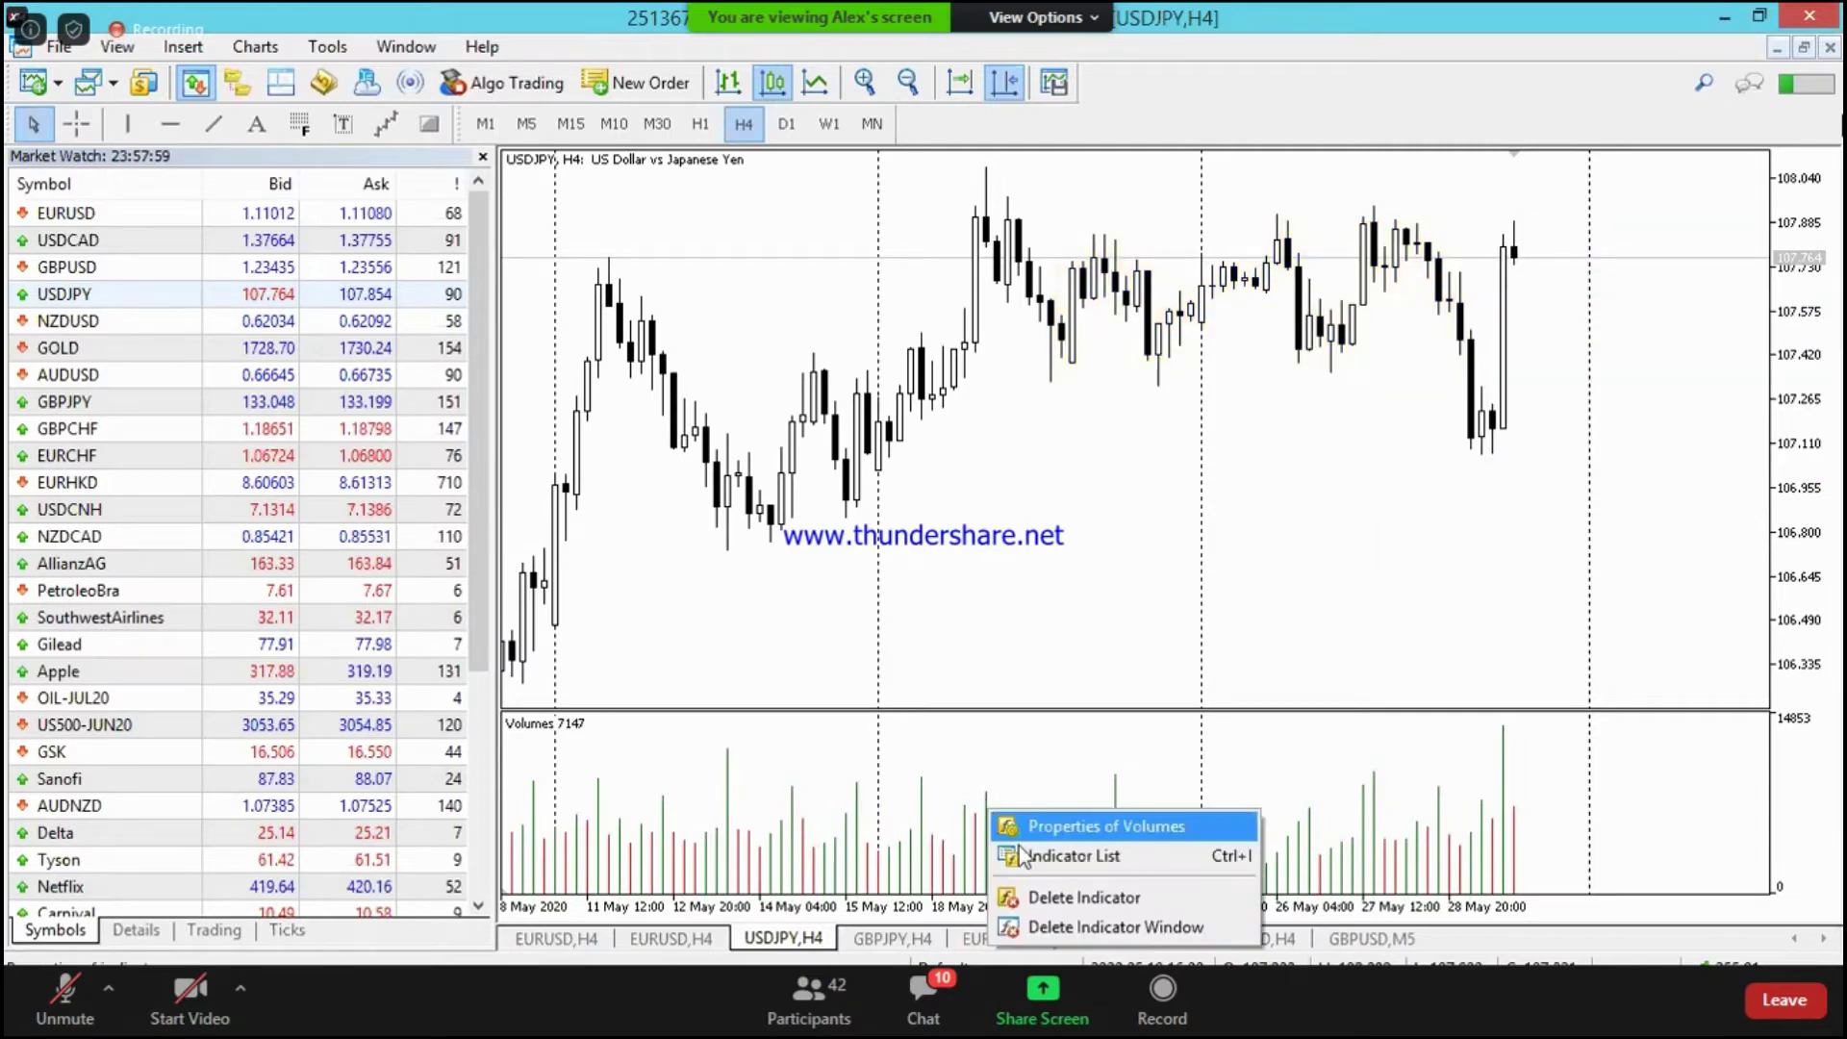
pyautogui.click(1083, 902)
pyautogui.click(483, 156)
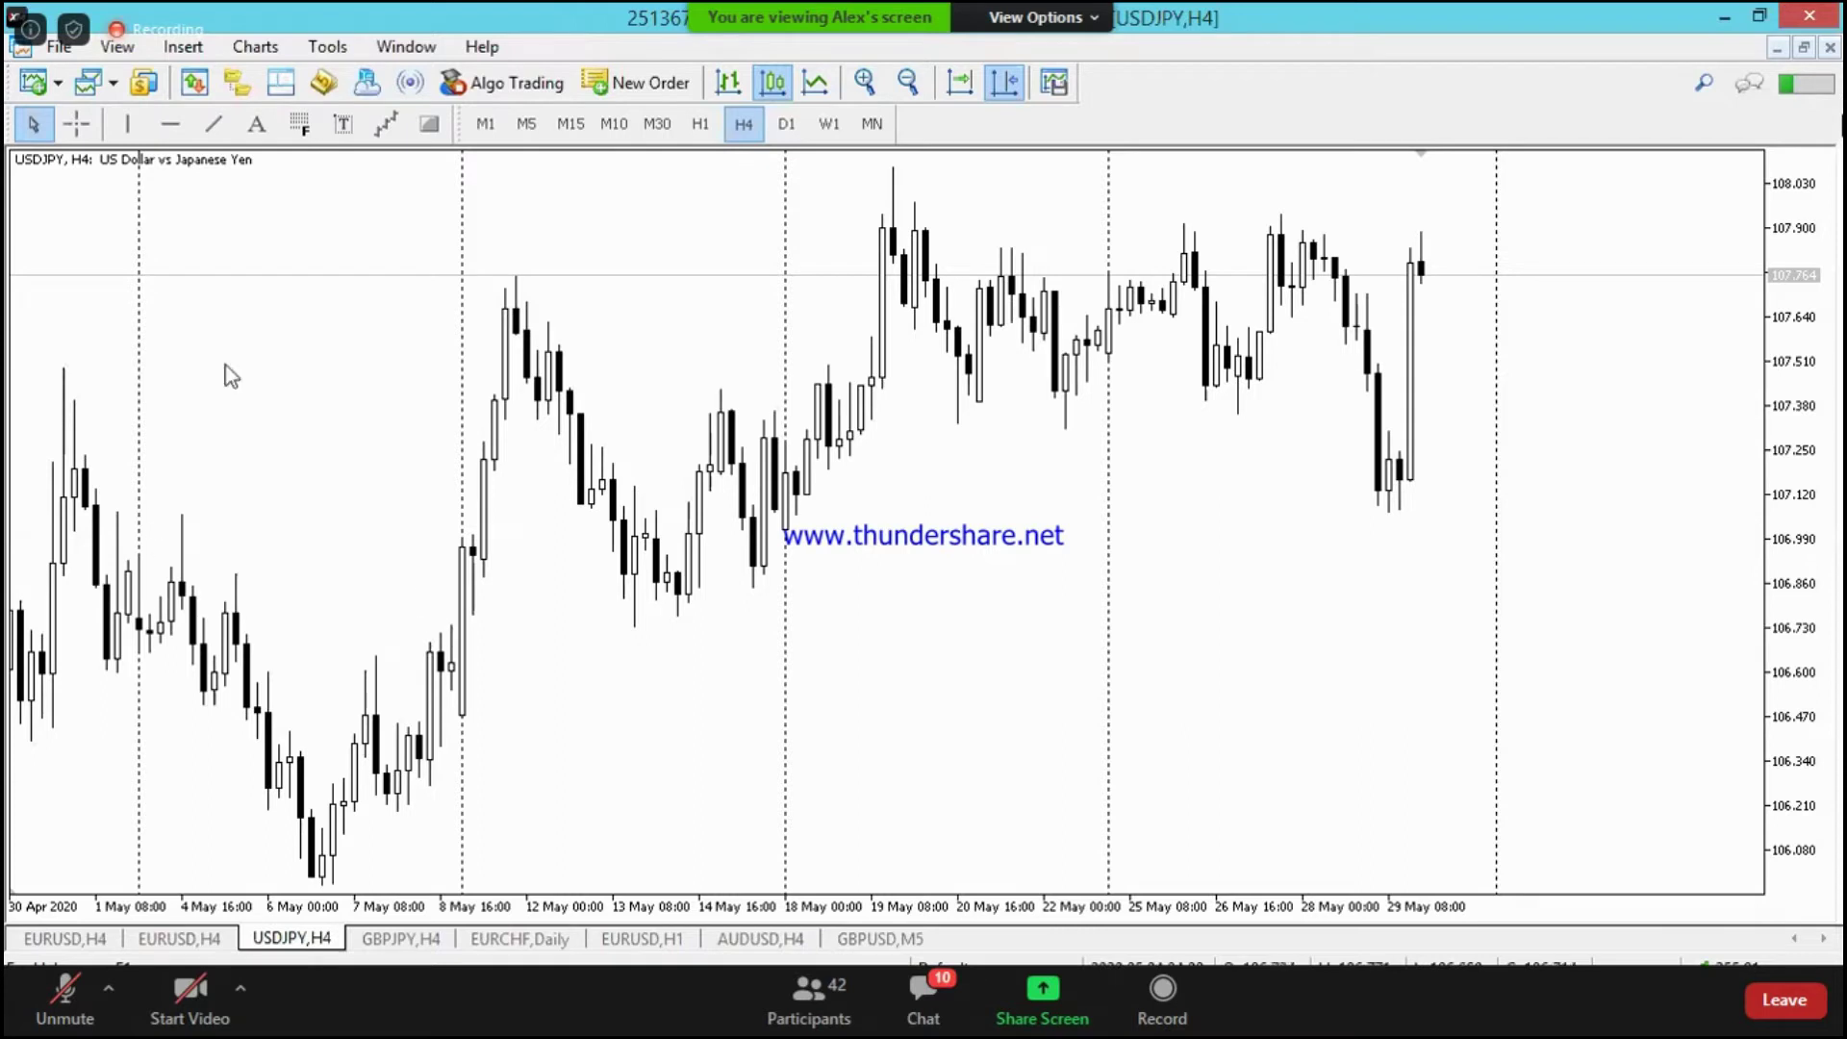
# Step: Add Bollinger Bands to the USDJPY H4 chart with period 20, deviations 2.000, shift 0, applied to Close
pyautogui.click(183, 47)
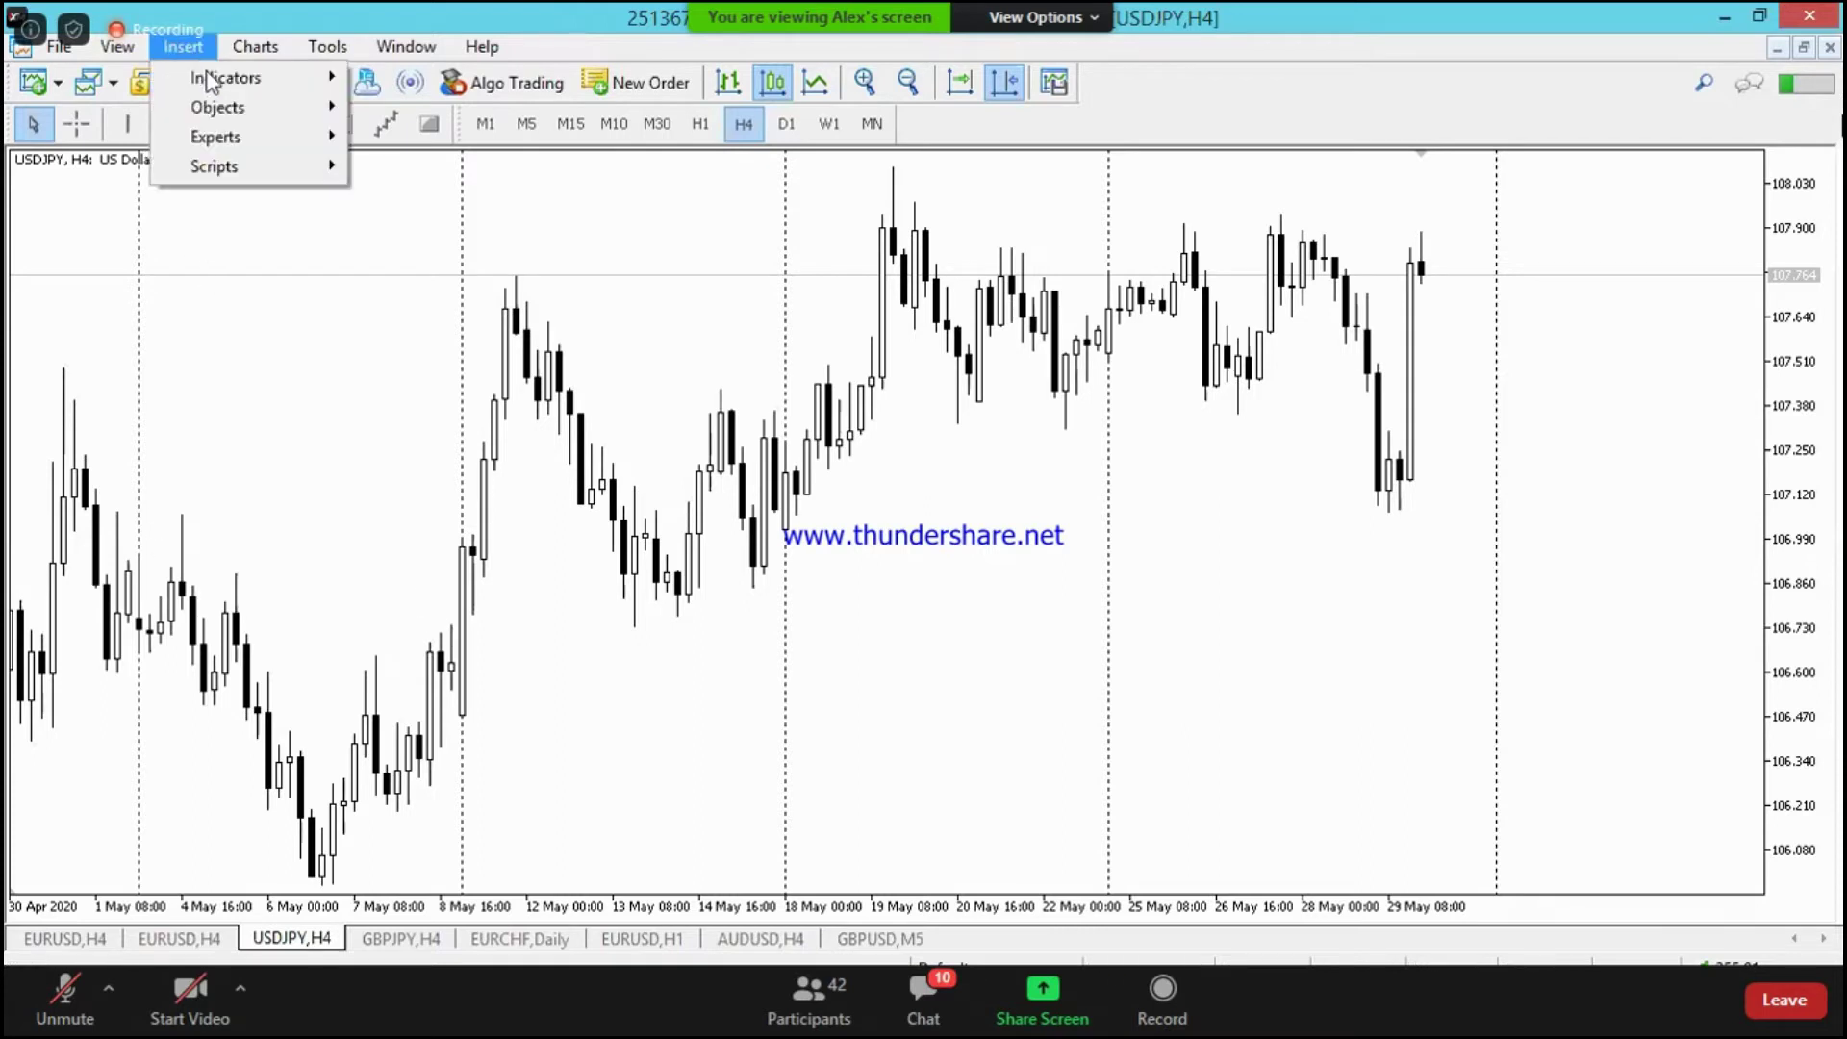
pyautogui.moveTo(330, 85)
pyautogui.moveTo(581, 238)
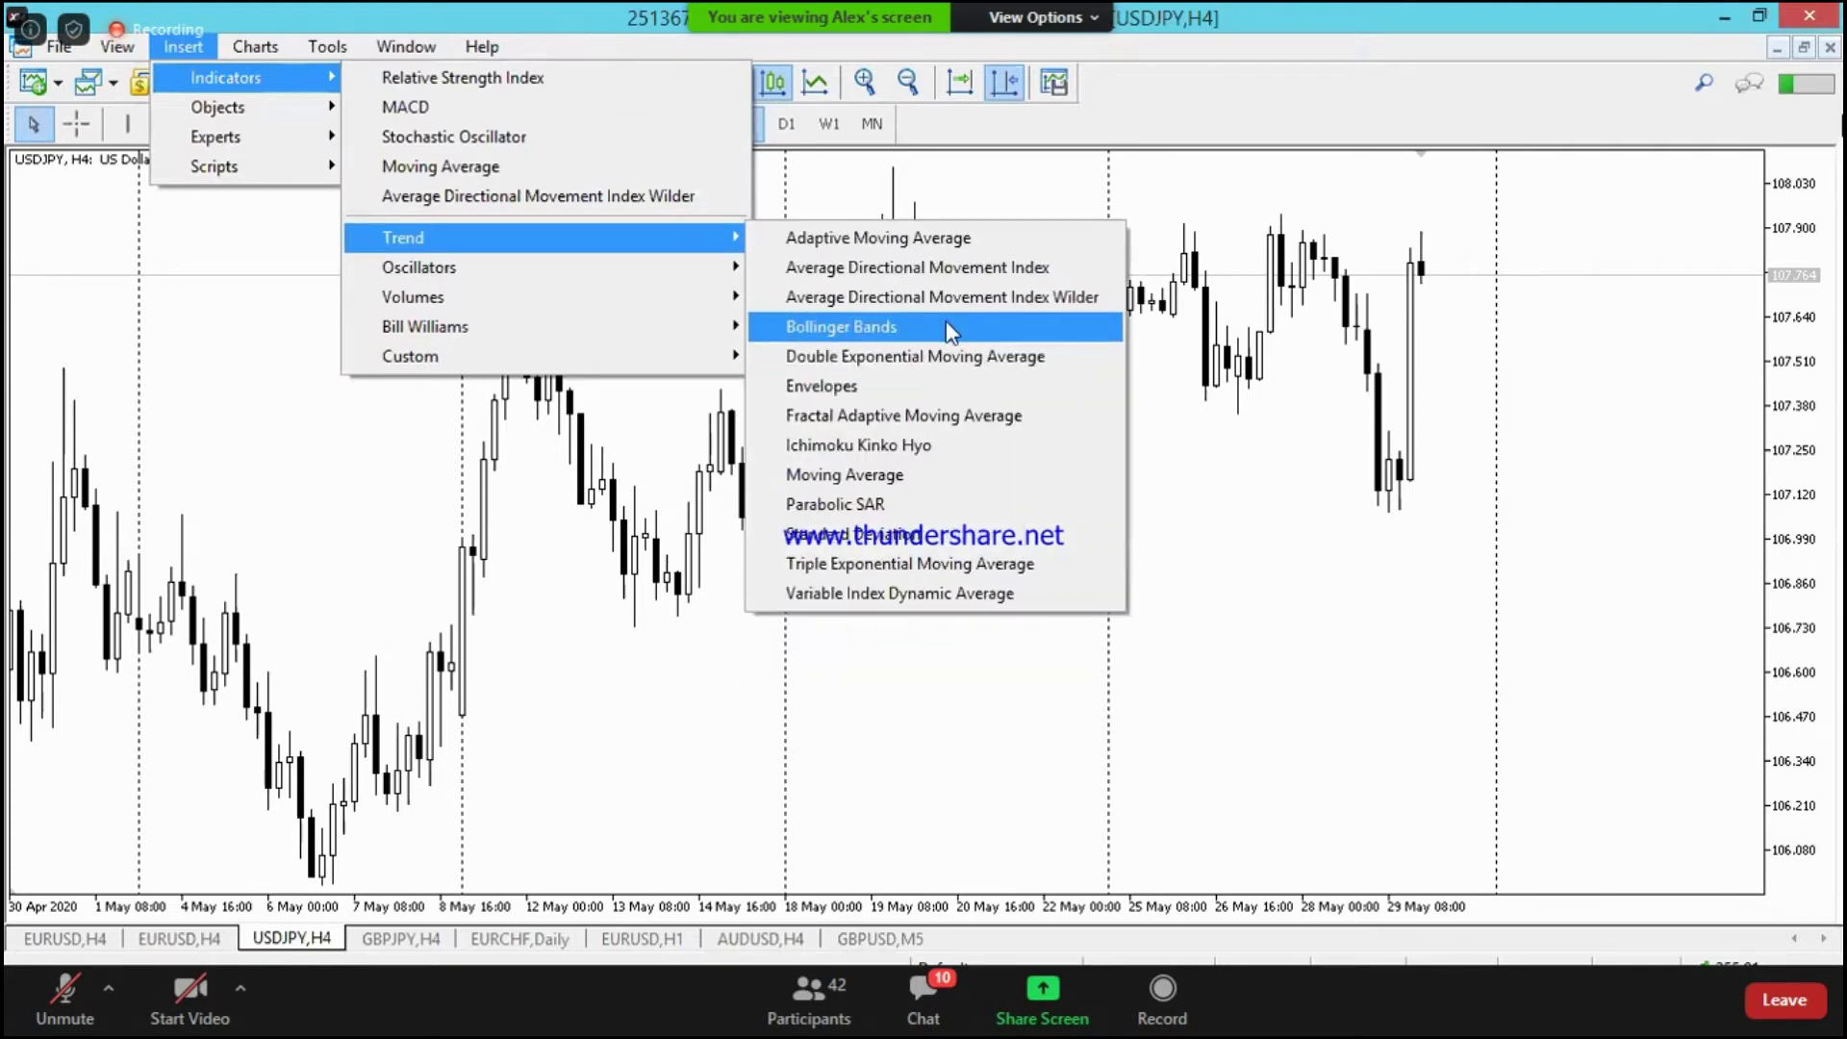
pyautogui.click(945, 325)
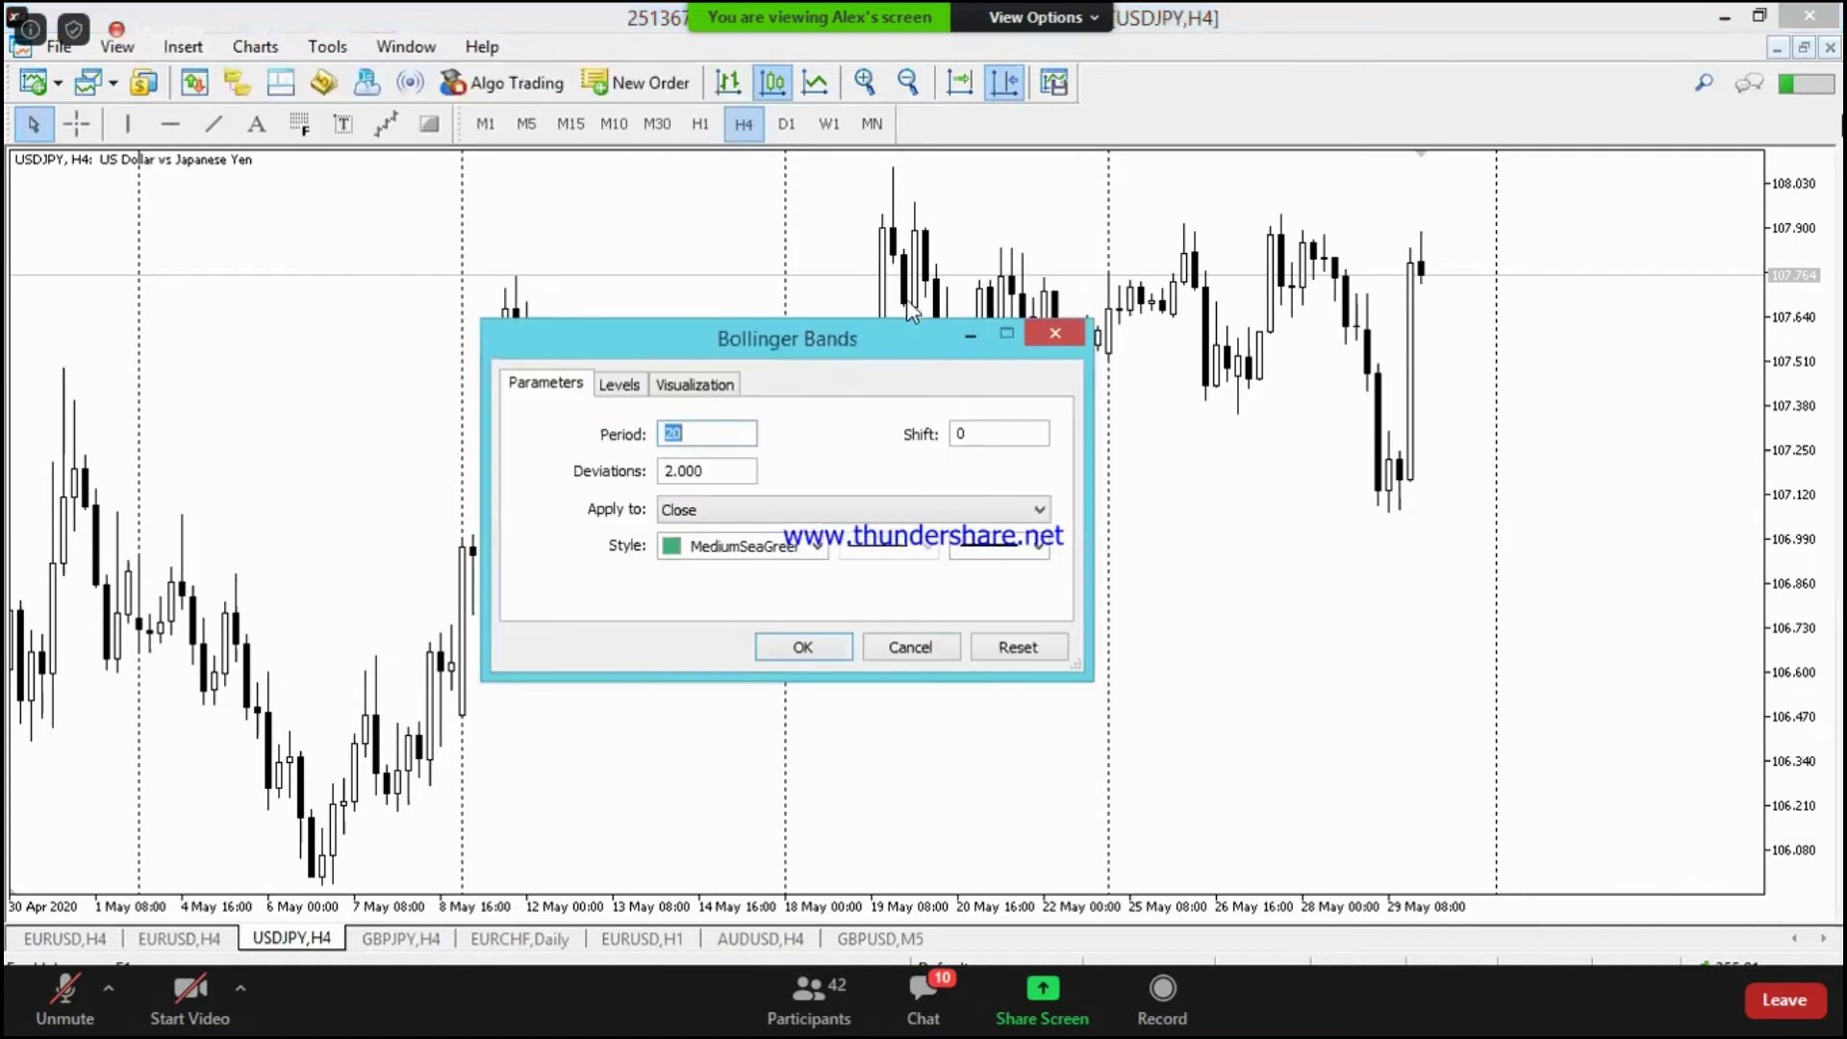
pyautogui.click(670, 433)
pyautogui.hotkey('ctrl', 'a')
pyautogui.click(806, 646)
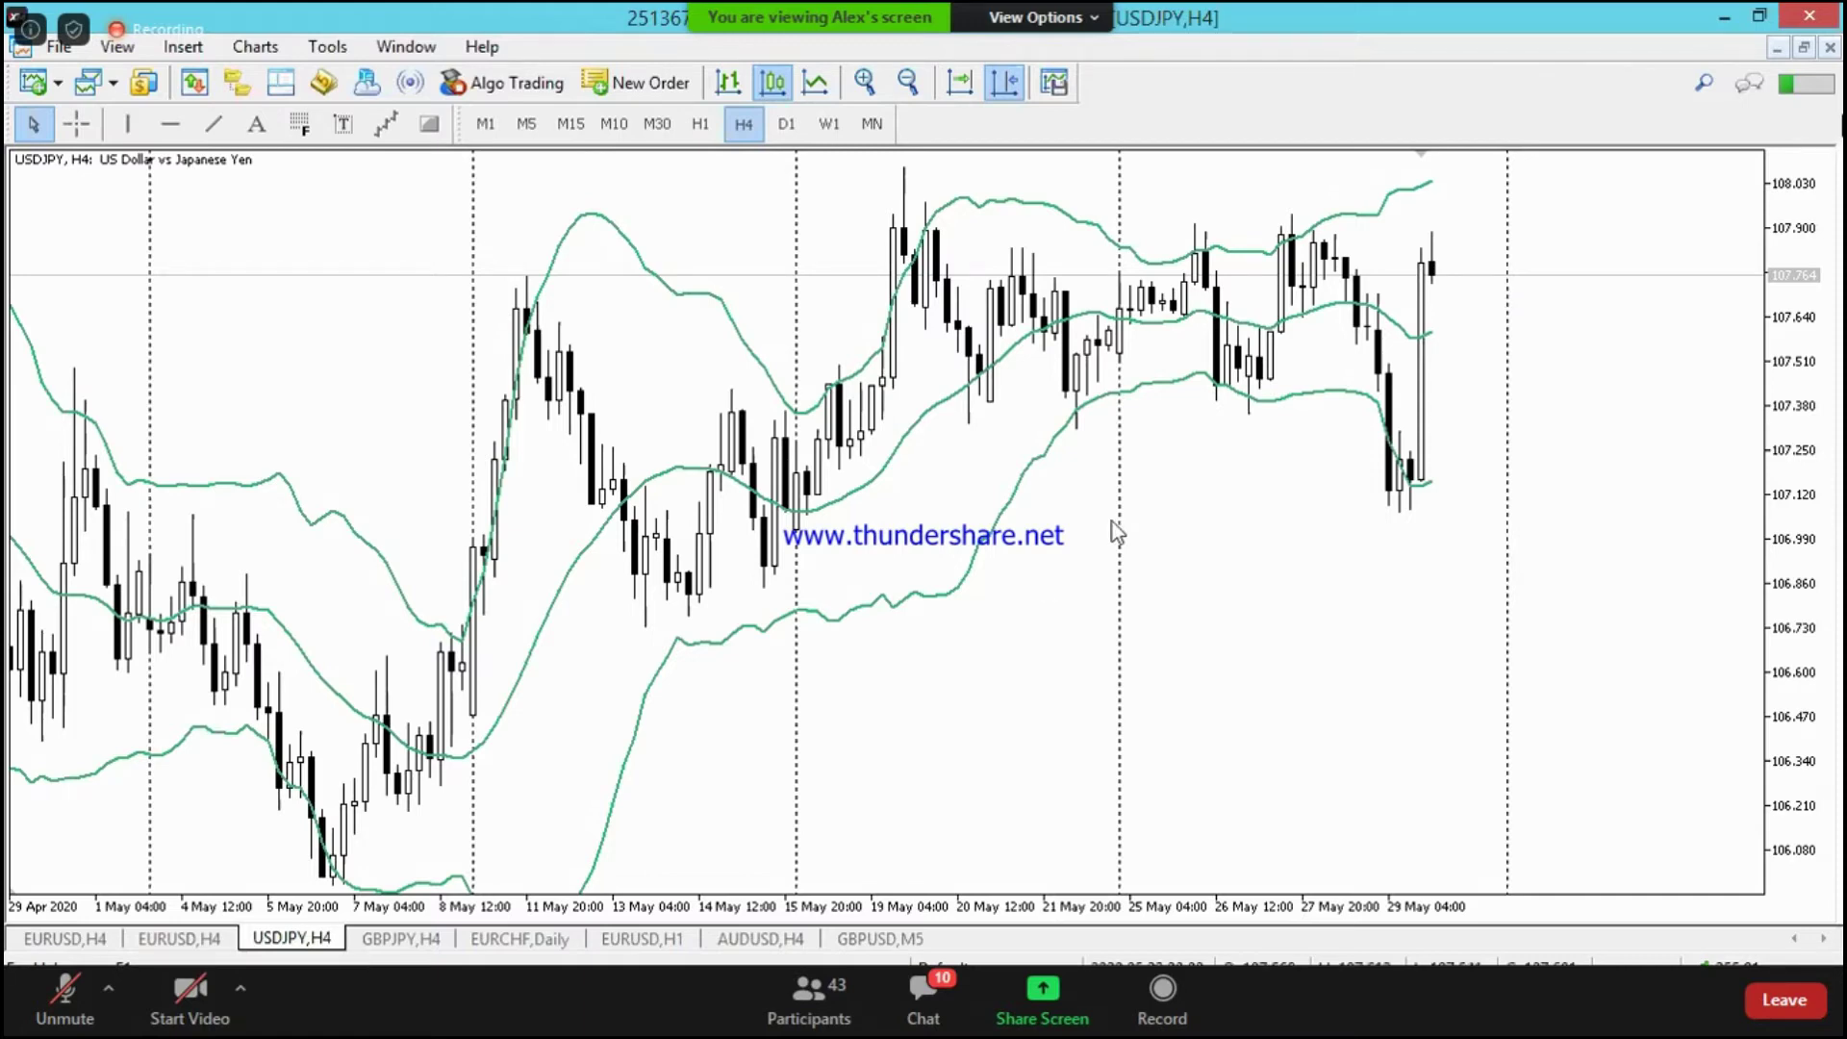
# Step: Mark the narrow Bollinger Bands range from about 7 to 19 February 2020, between about 109.69 and 110.15, with a rectangle
pyautogui.moveTo(978, 804); pyautogui.dragTo(1001, 649)
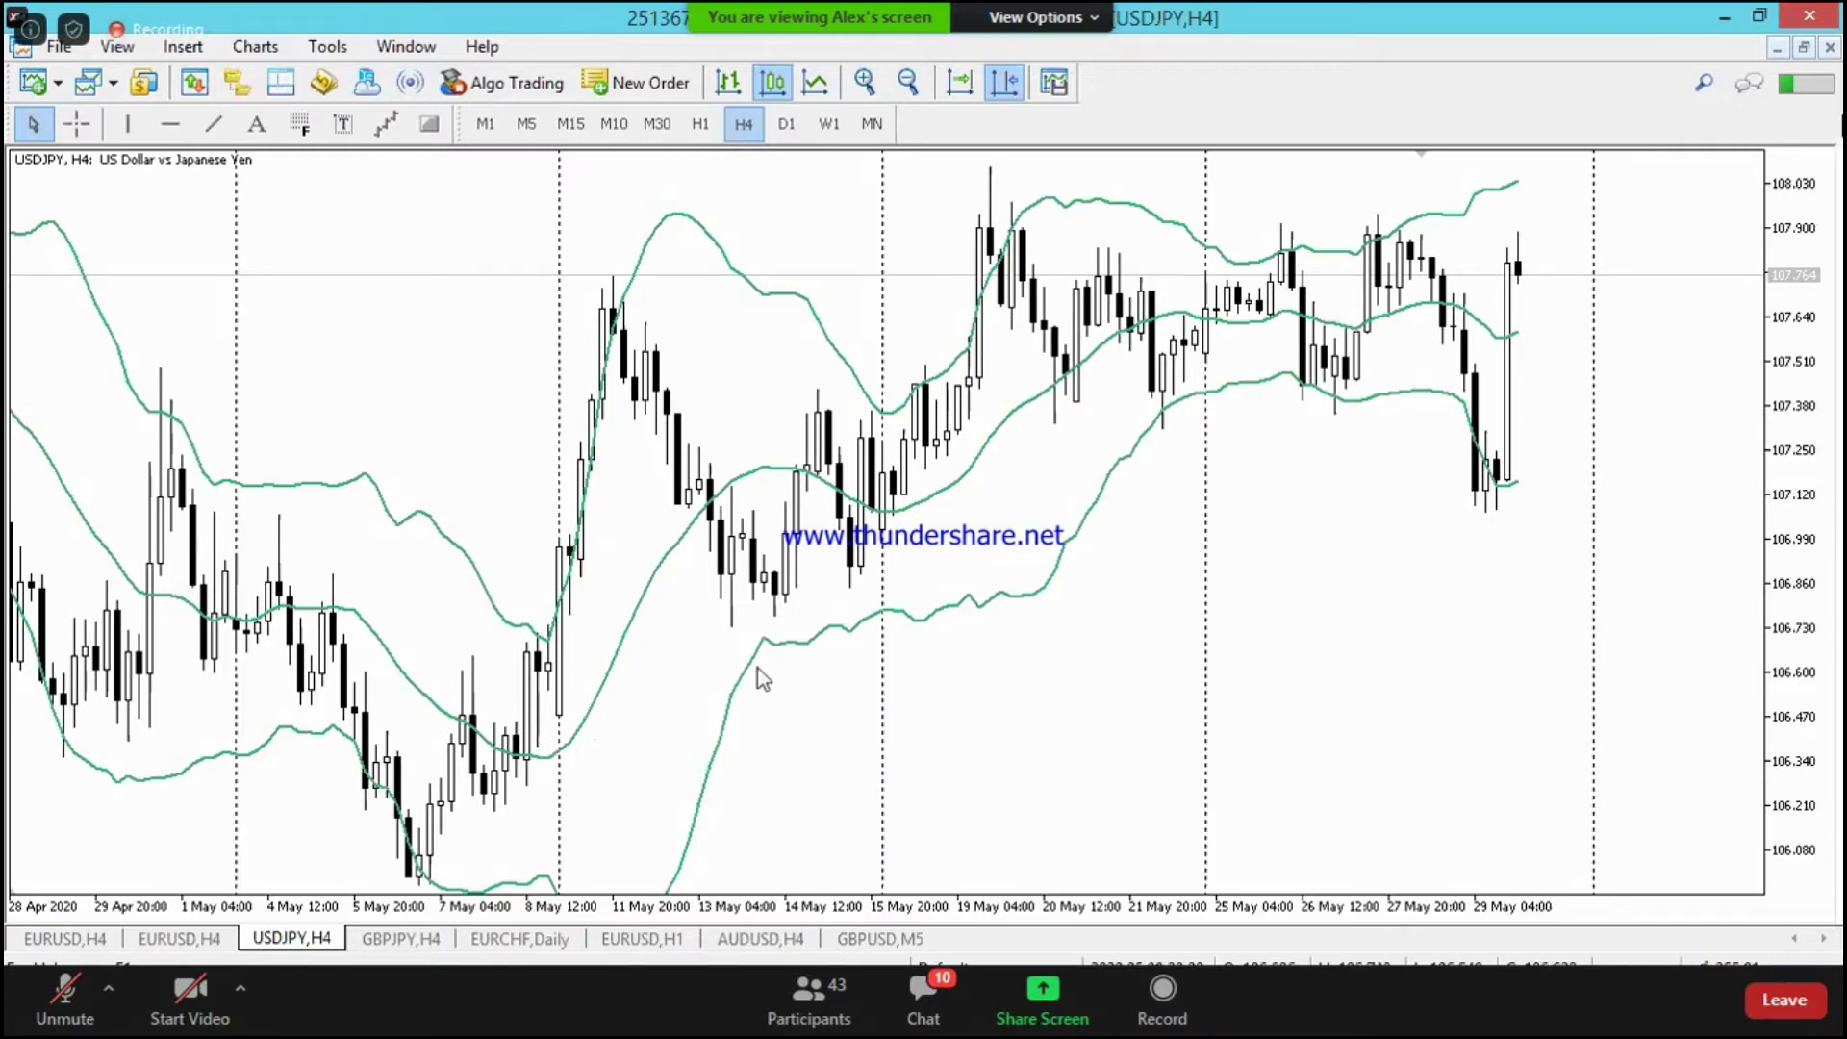
pyautogui.scroll(-5, 773, 625)
pyautogui.scroll(5, 773, 625)
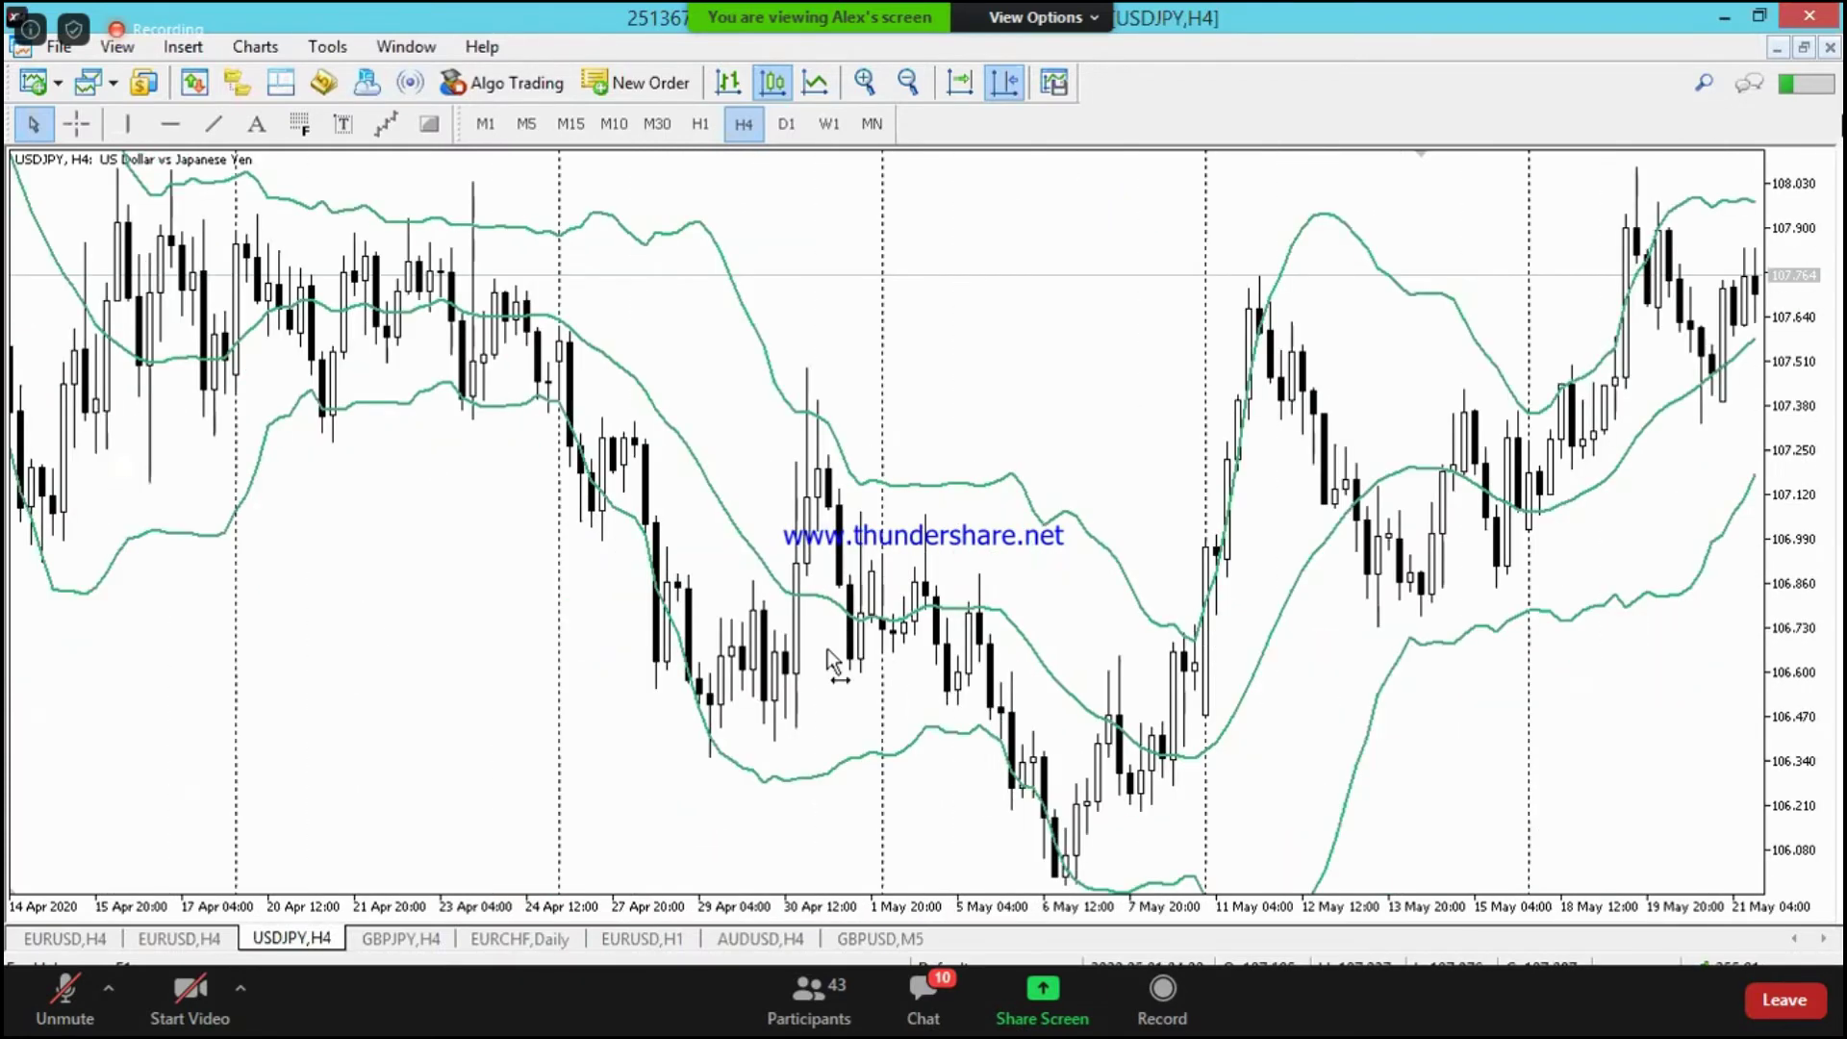
pyautogui.scroll(-6, 737, 569)
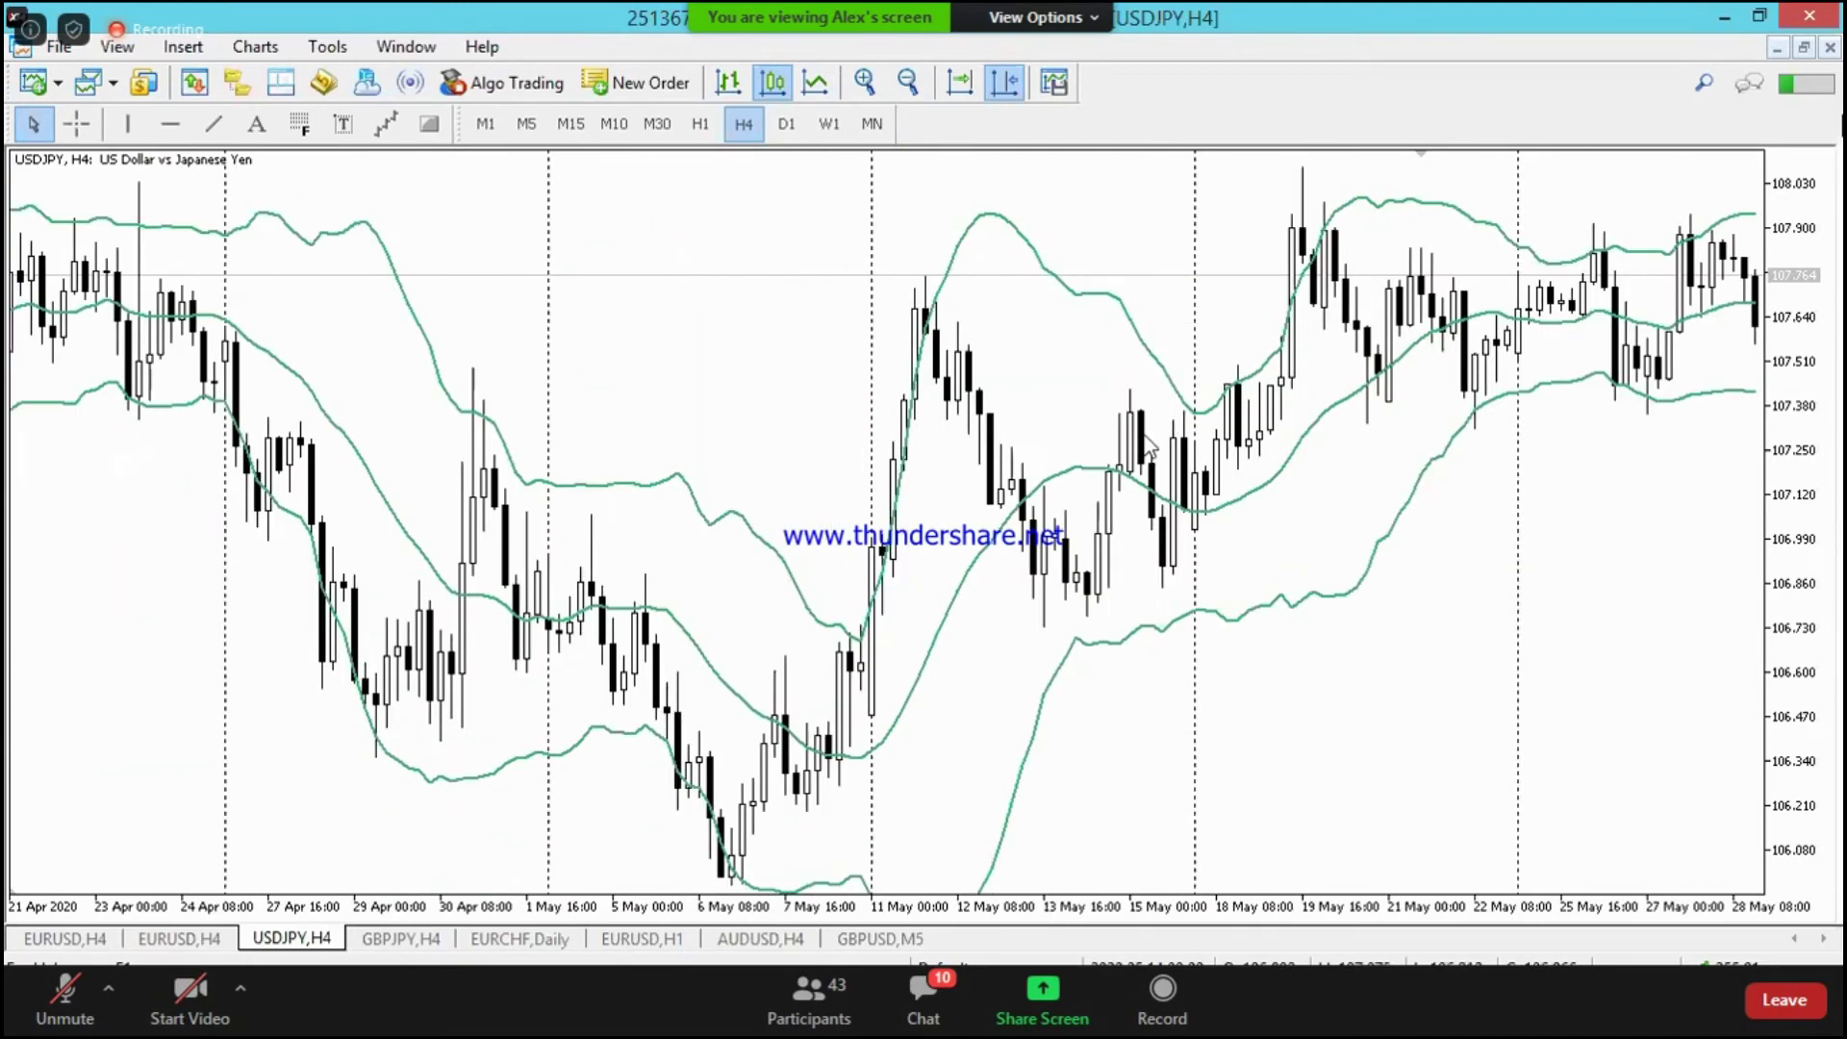
pyautogui.scroll(-10, 629, 602)
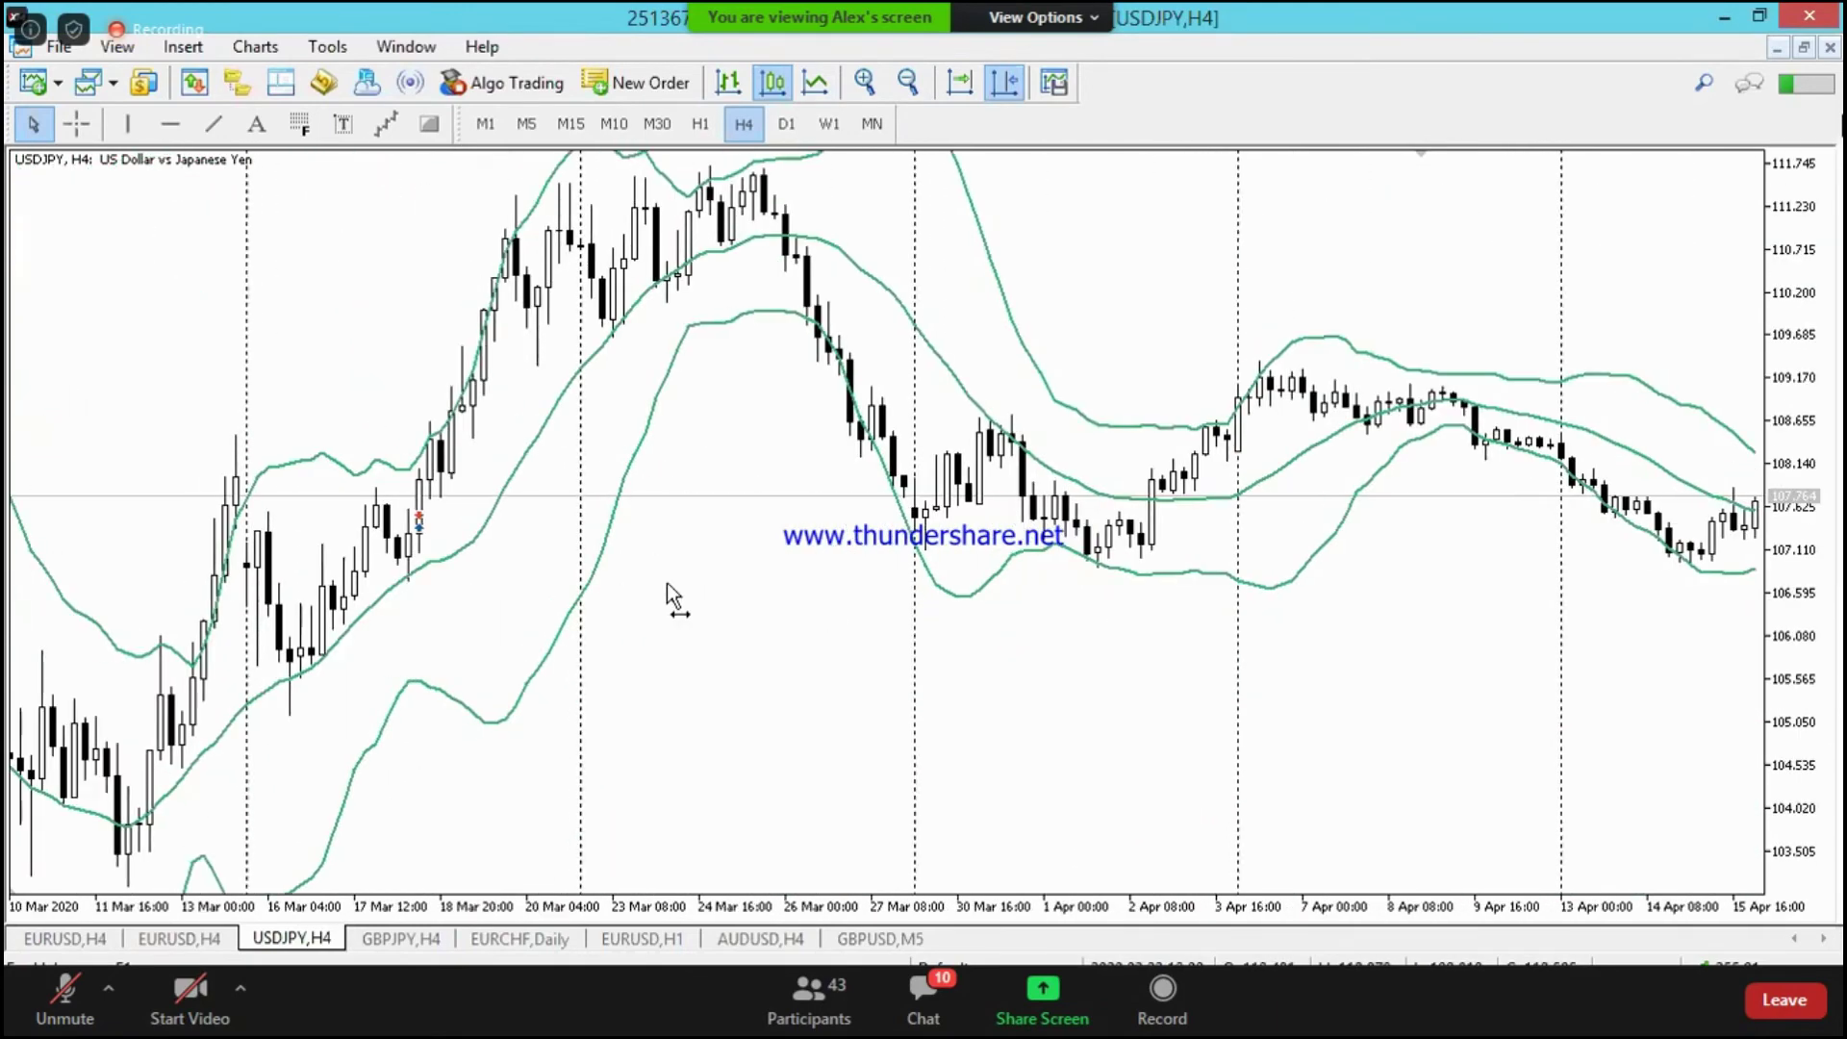
pyautogui.scroll(-10, 859, 588)
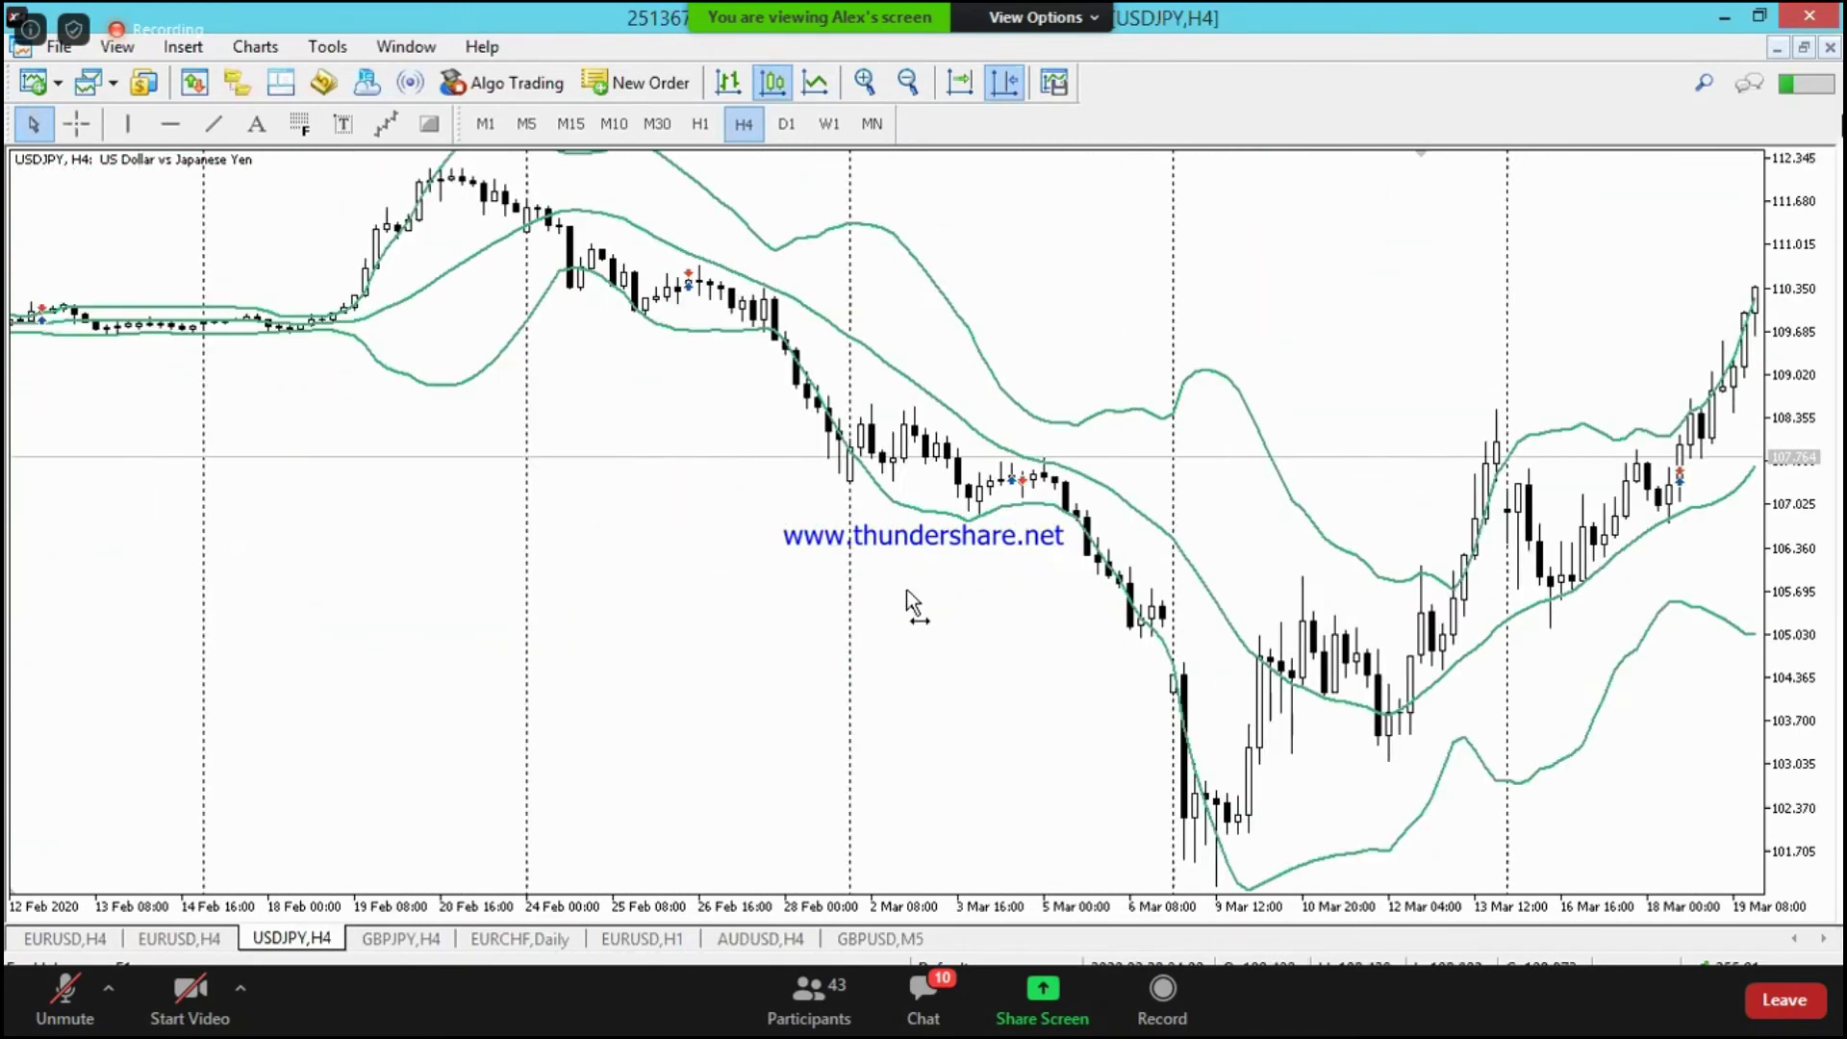
pyautogui.scroll(-5, 912, 588)
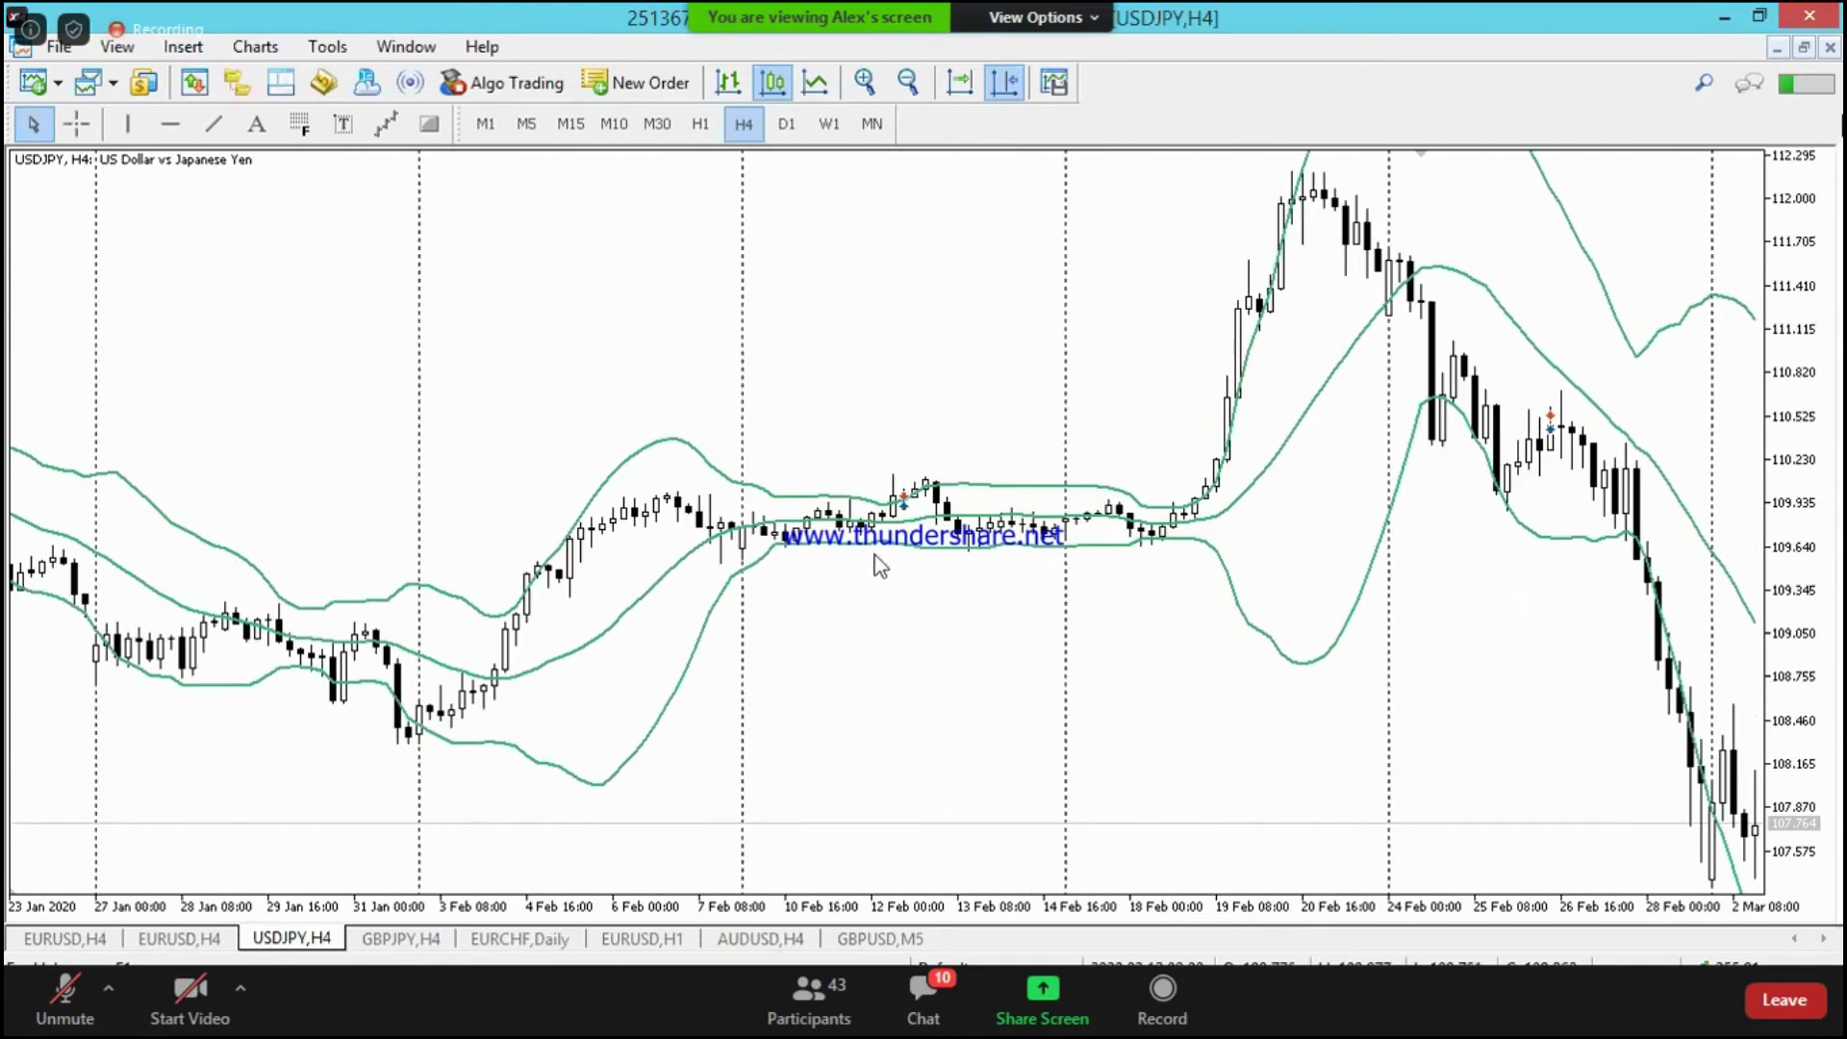
pyautogui.scroll(1, 1033, 537)
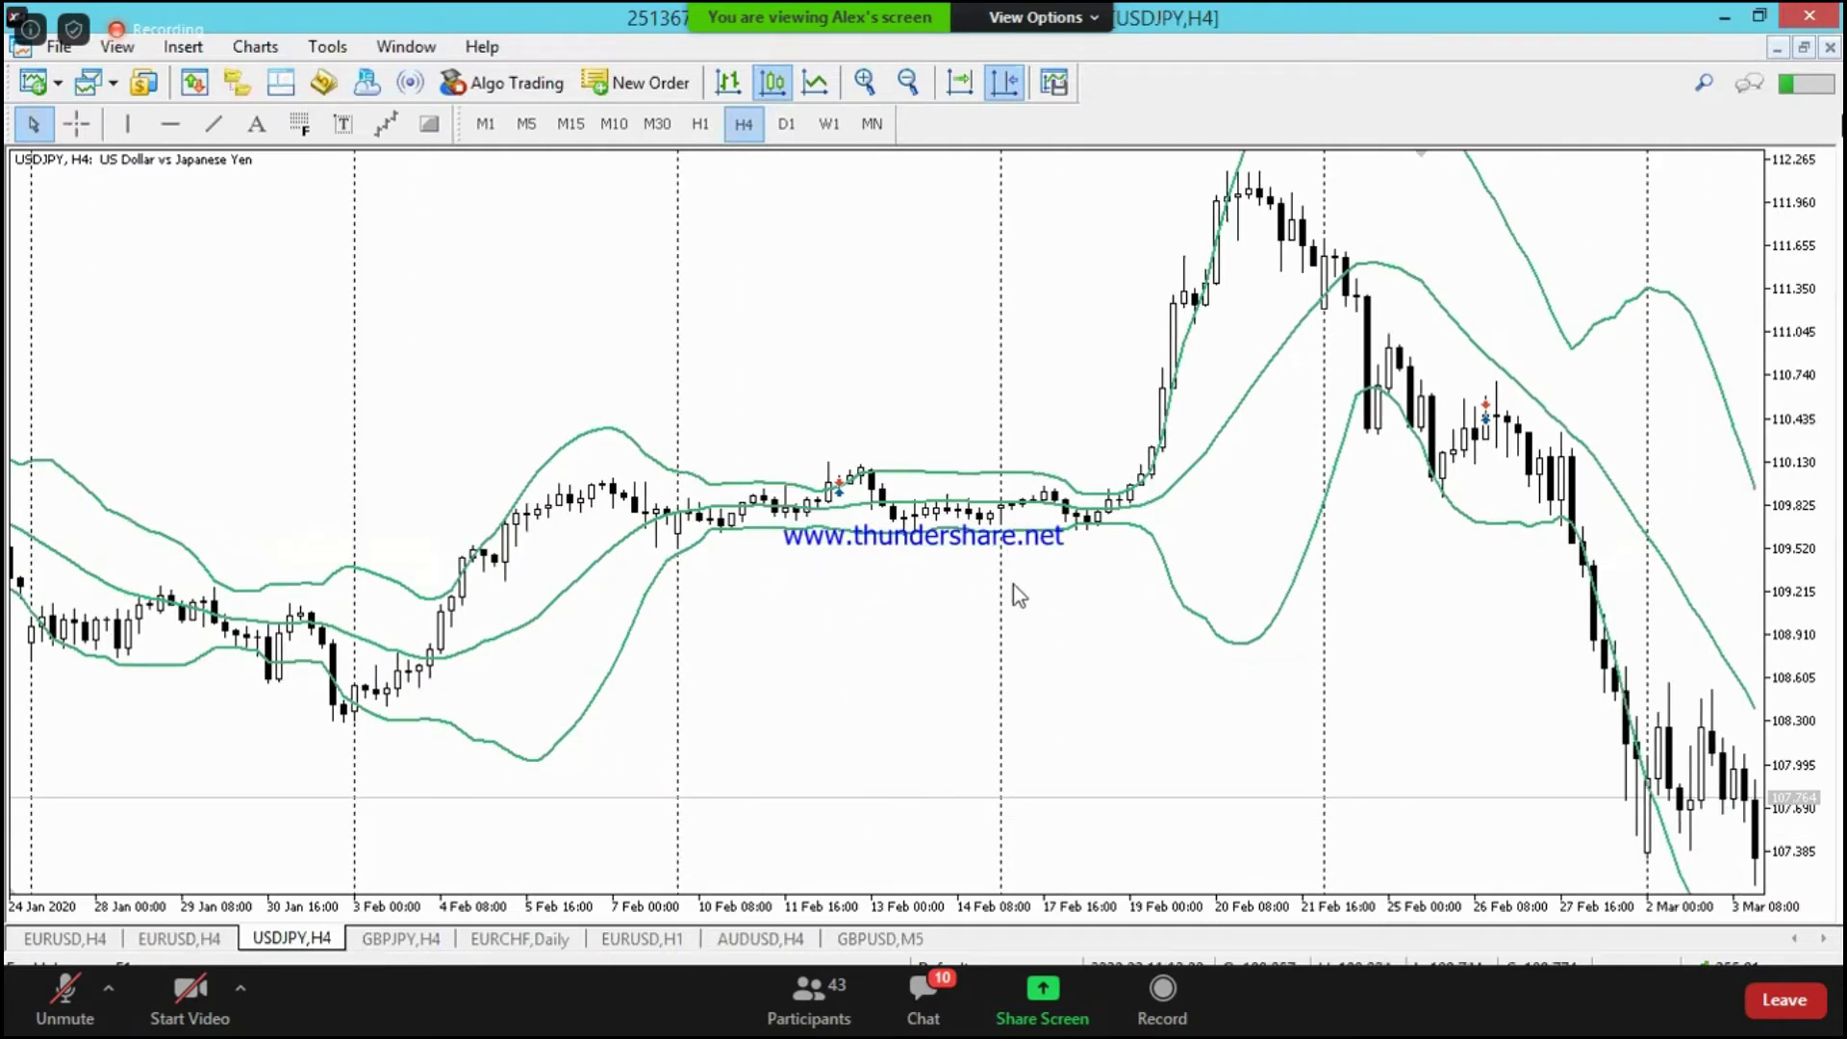
pyautogui.scroll(4, 931, 544)
pyautogui.scroll(-1, 978, 574)
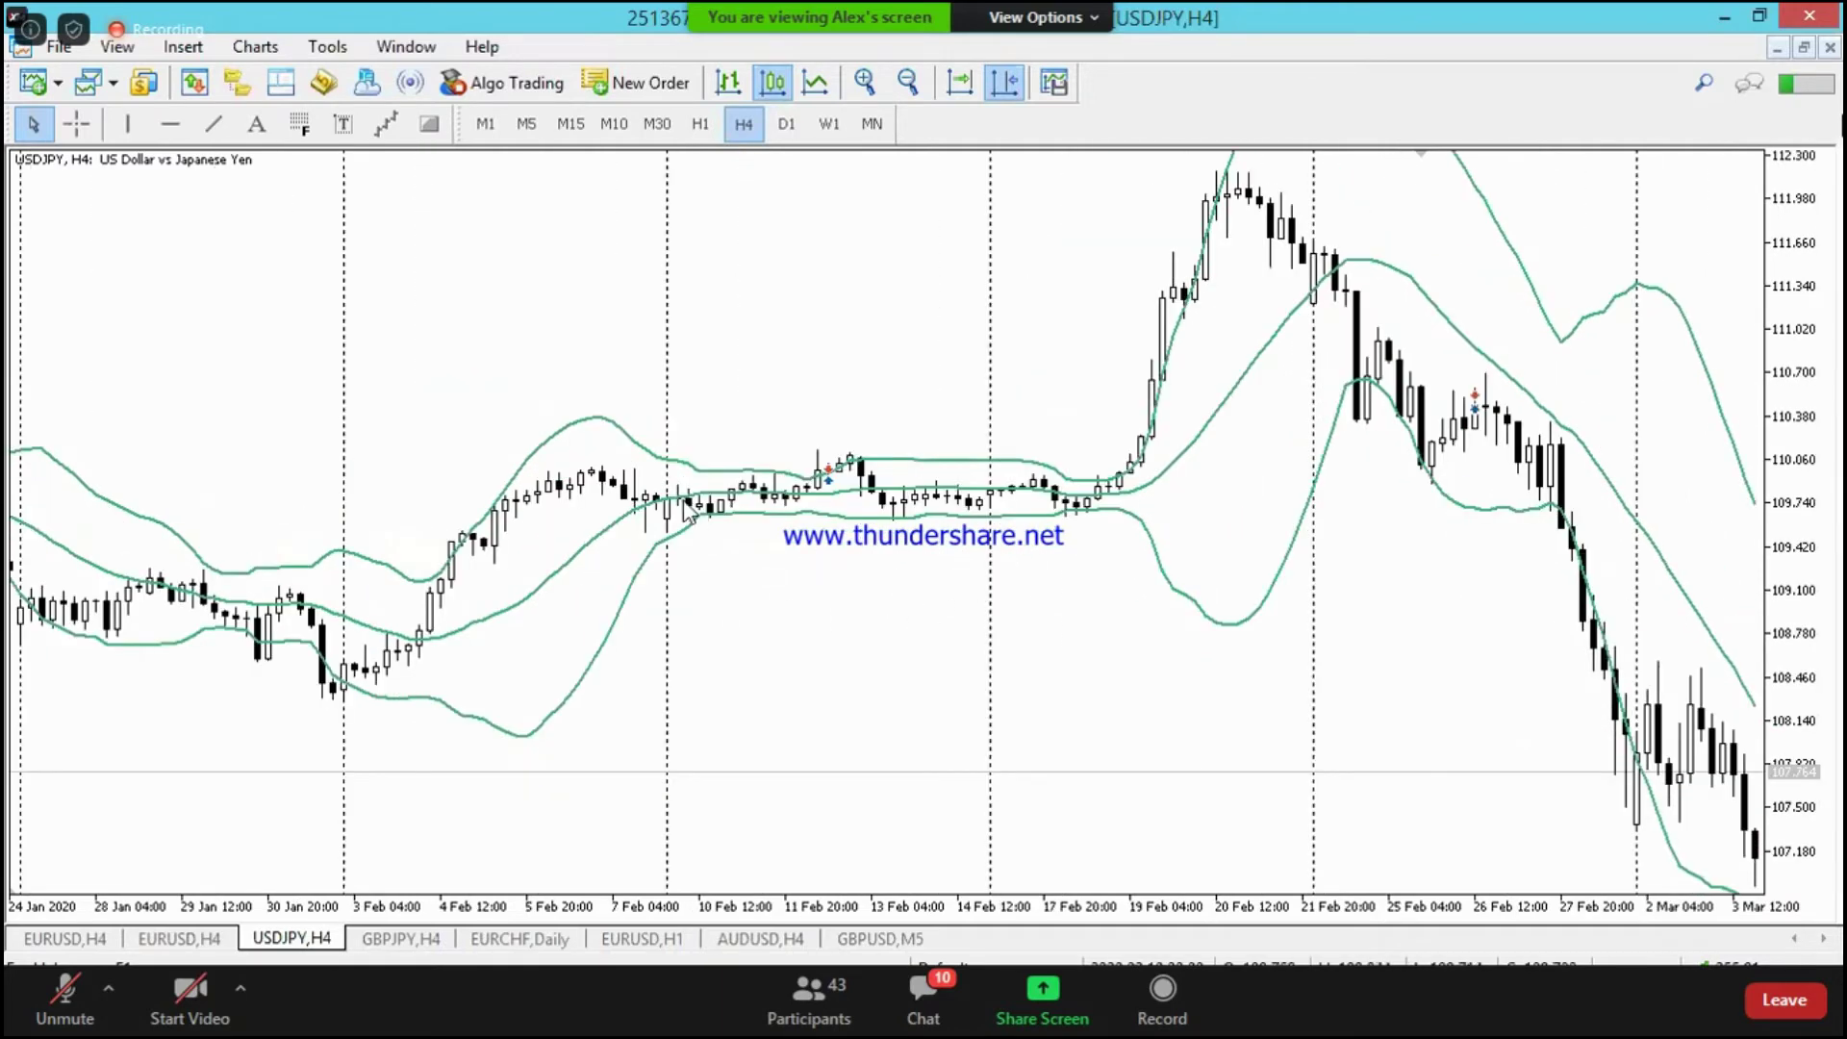
pyautogui.scroll(-1, 728, 493)
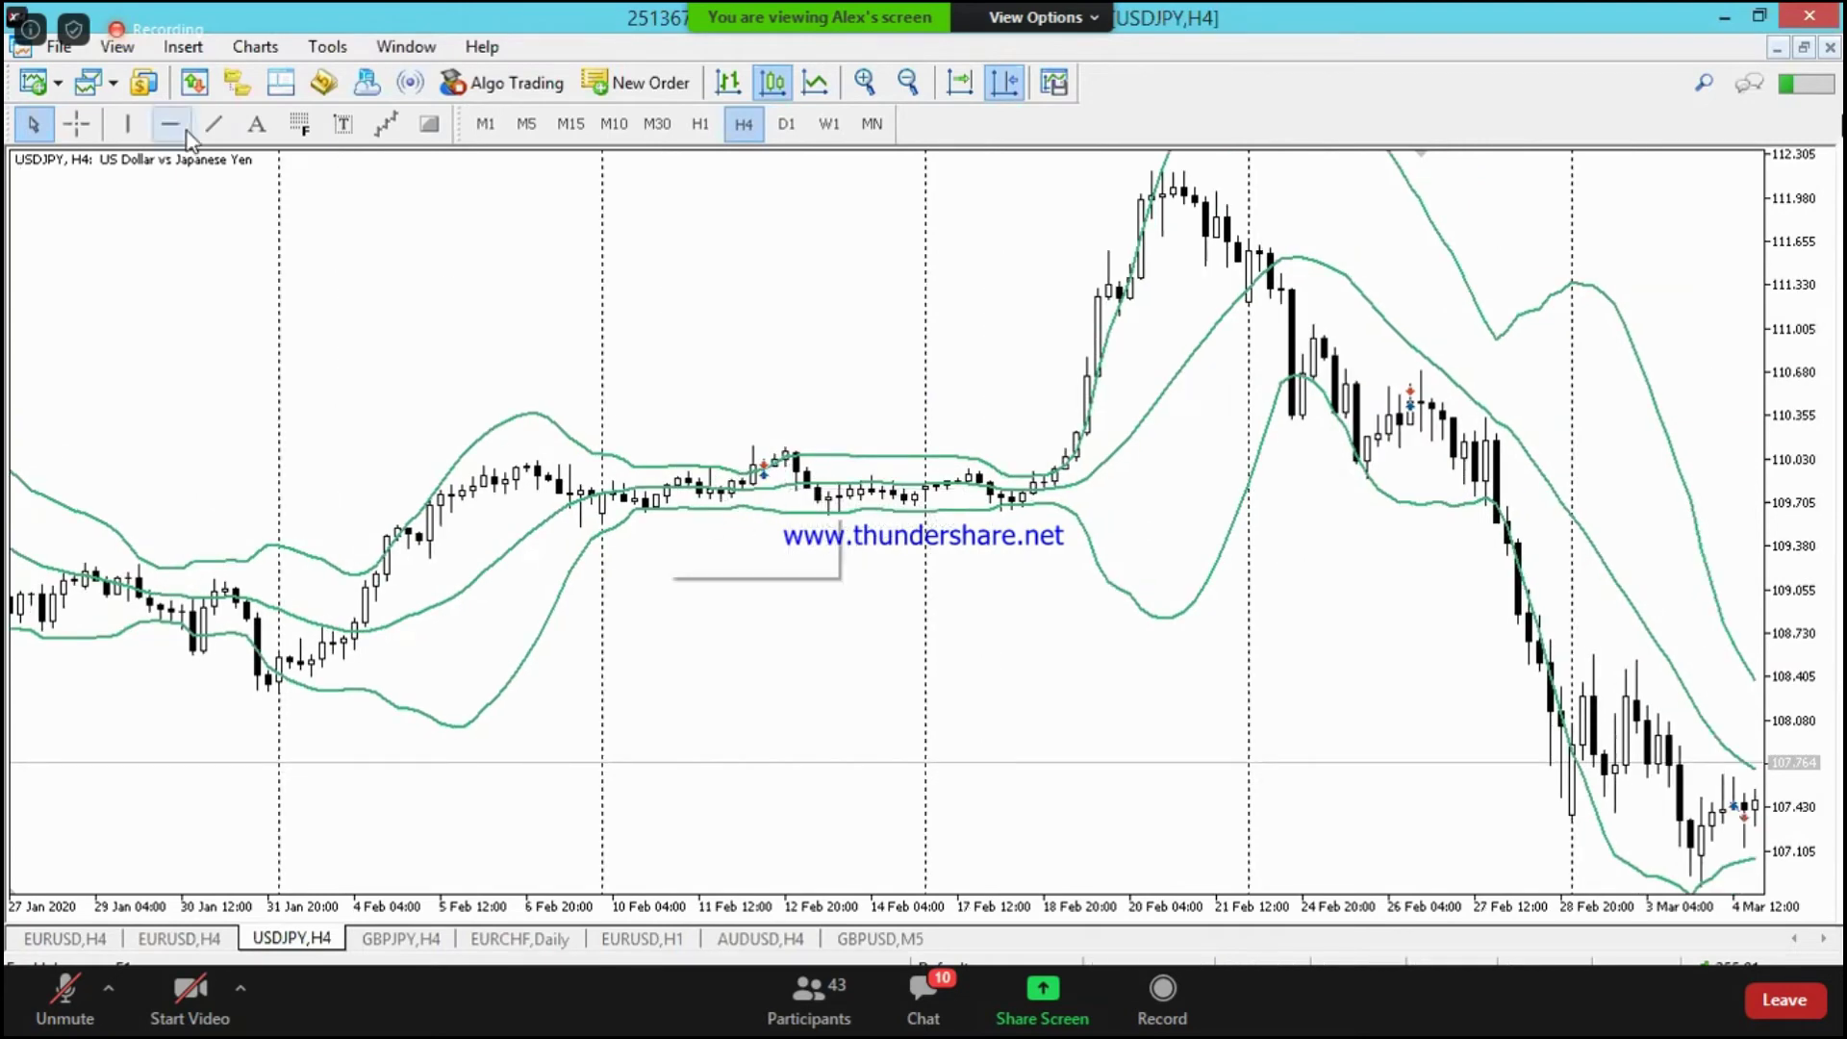
pyautogui.click(429, 123)
pyautogui.moveTo(569, 442); pyautogui.dragTo(1056, 507)
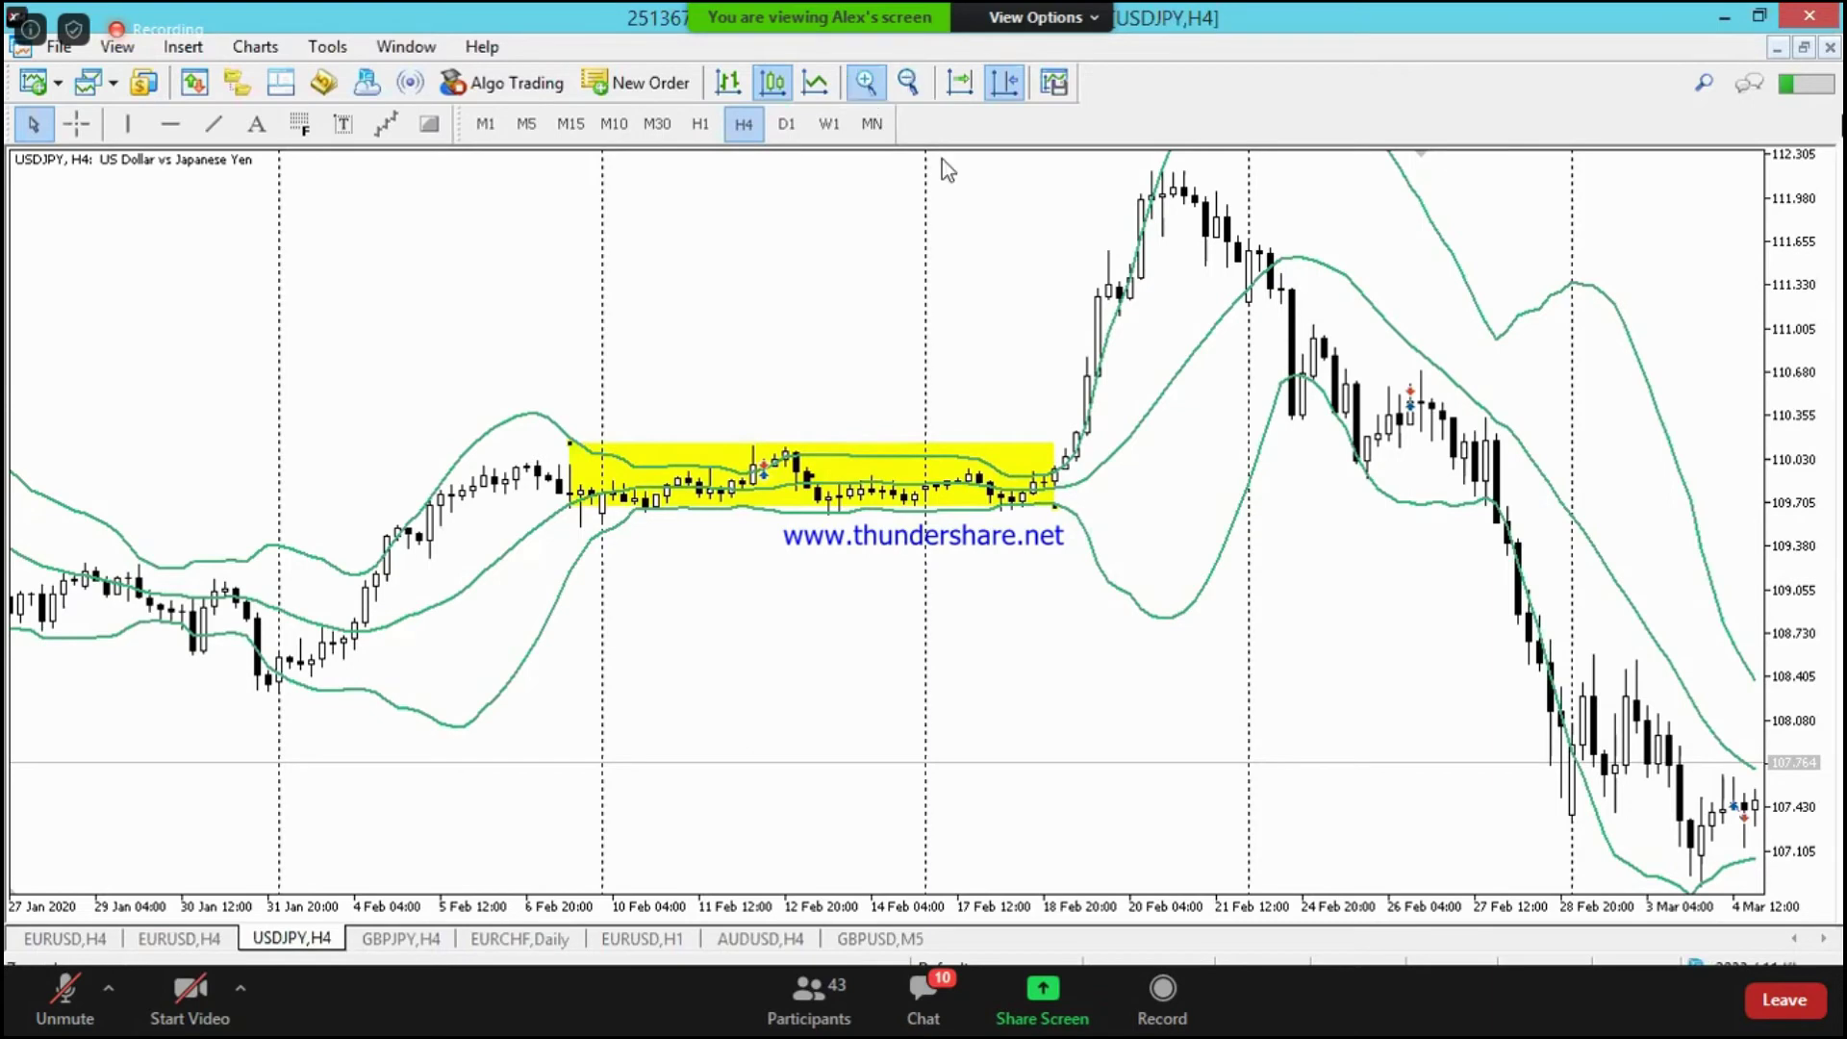
# Step: Circle the marked February range and its narrow Bollinger Bands with freehand pen strokes
pyautogui.click(864, 81)
pyautogui.moveTo(1755, 515); pyautogui.dragTo(1198, 510)
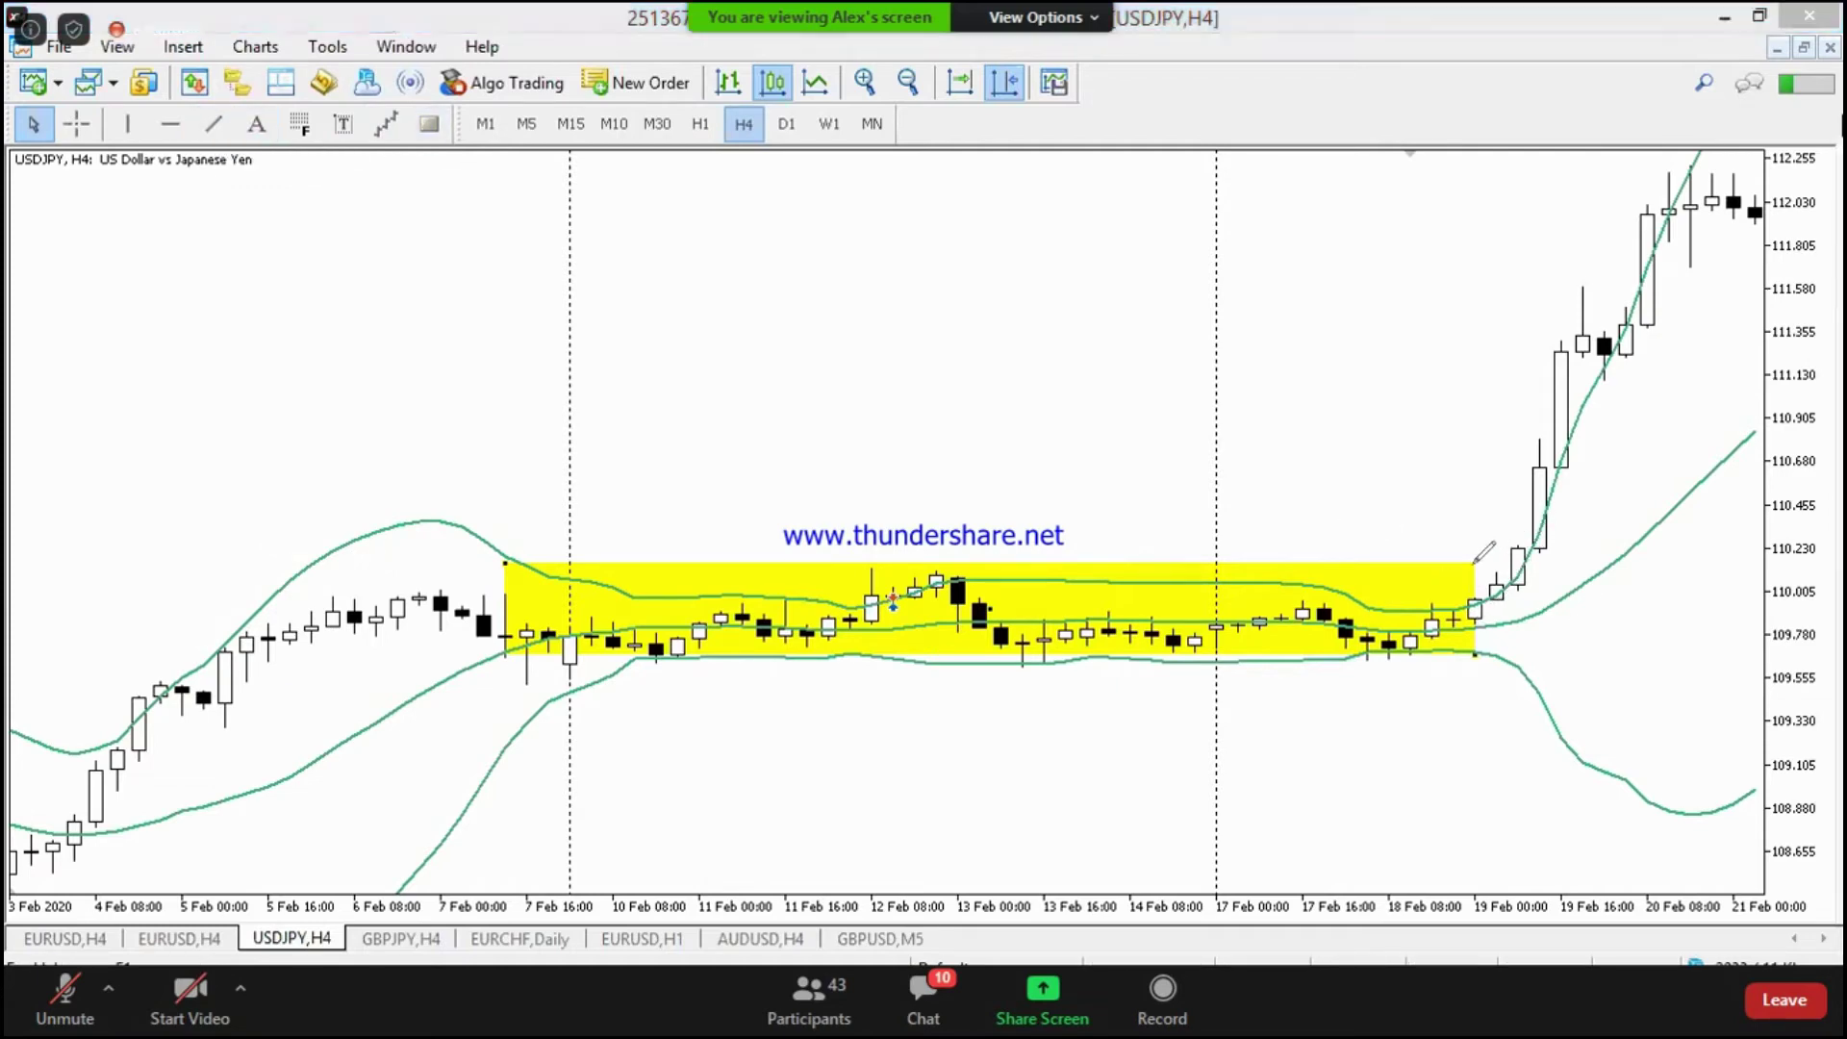
pyautogui.moveTo(1452, 568)
pyautogui.mouseDown()
pyautogui.moveTo(1537, 585)
pyautogui.moveTo(1472, 577)
pyautogui.moveTo(1524, 615)
pyautogui.moveTo(1462, 562)
pyautogui.moveTo(1477, 602)
pyautogui.moveTo(1529, 567)
pyautogui.moveTo(1489, 594)
pyautogui.mouseUp()
pyautogui.moveTo(1601, 532)
pyautogui.mouseDown()
pyautogui.moveTo(1214, 485)
pyautogui.moveTo(750, 500)
pyautogui.moveTo(557, 702)
pyautogui.moveTo(1241, 715)
pyautogui.mouseUp()
pyautogui.moveTo(1522, 700)
pyautogui.mouseDown()
pyautogui.moveTo(1429, 536)
pyautogui.moveTo(1293, 500)
pyautogui.moveTo(1150, 517)
pyautogui.mouseUp()
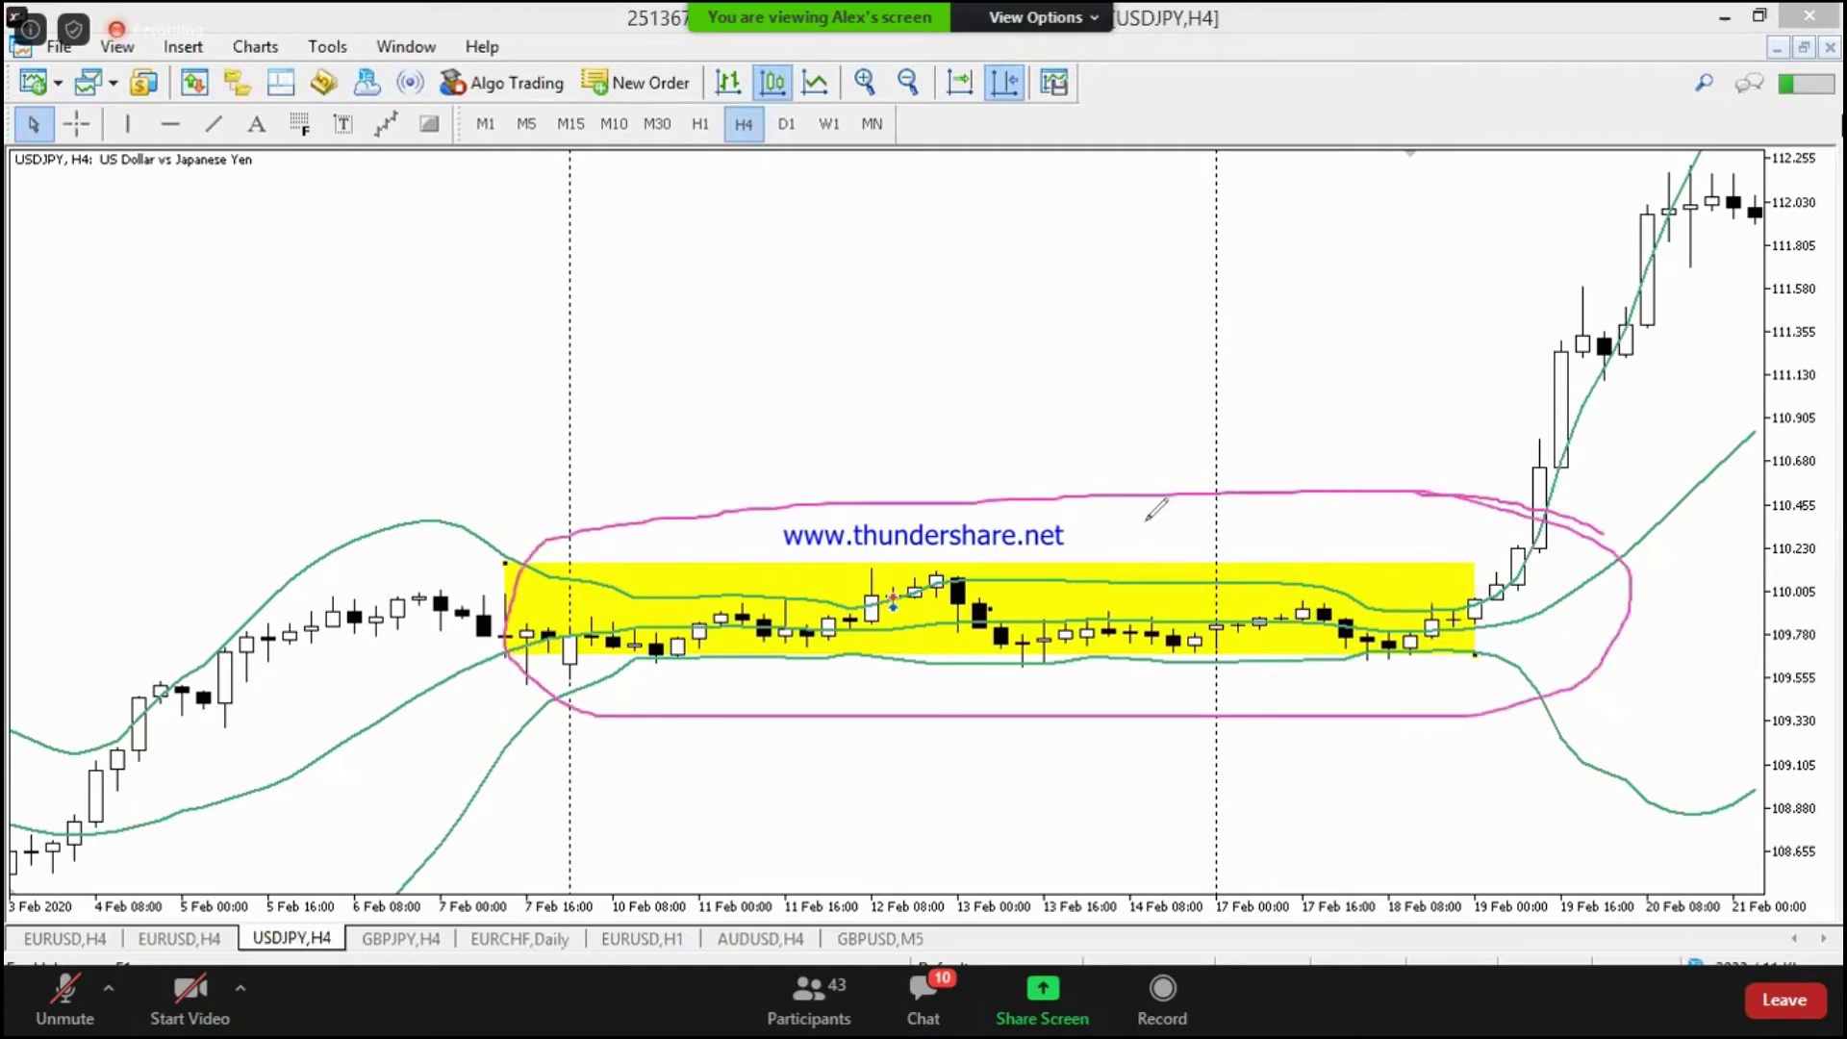
pyautogui.moveTo(1433, 537)
pyautogui.mouseDown()
pyautogui.moveTo(1591, 395)
pyautogui.moveTo(1626, 447)
pyautogui.mouseUp()
pyautogui.moveTo(1123, 561)
pyautogui.mouseDown()
pyautogui.moveTo(698, 548)
pyautogui.moveTo(885, 684)
pyautogui.moveTo(875, 558)
pyautogui.mouseUp()
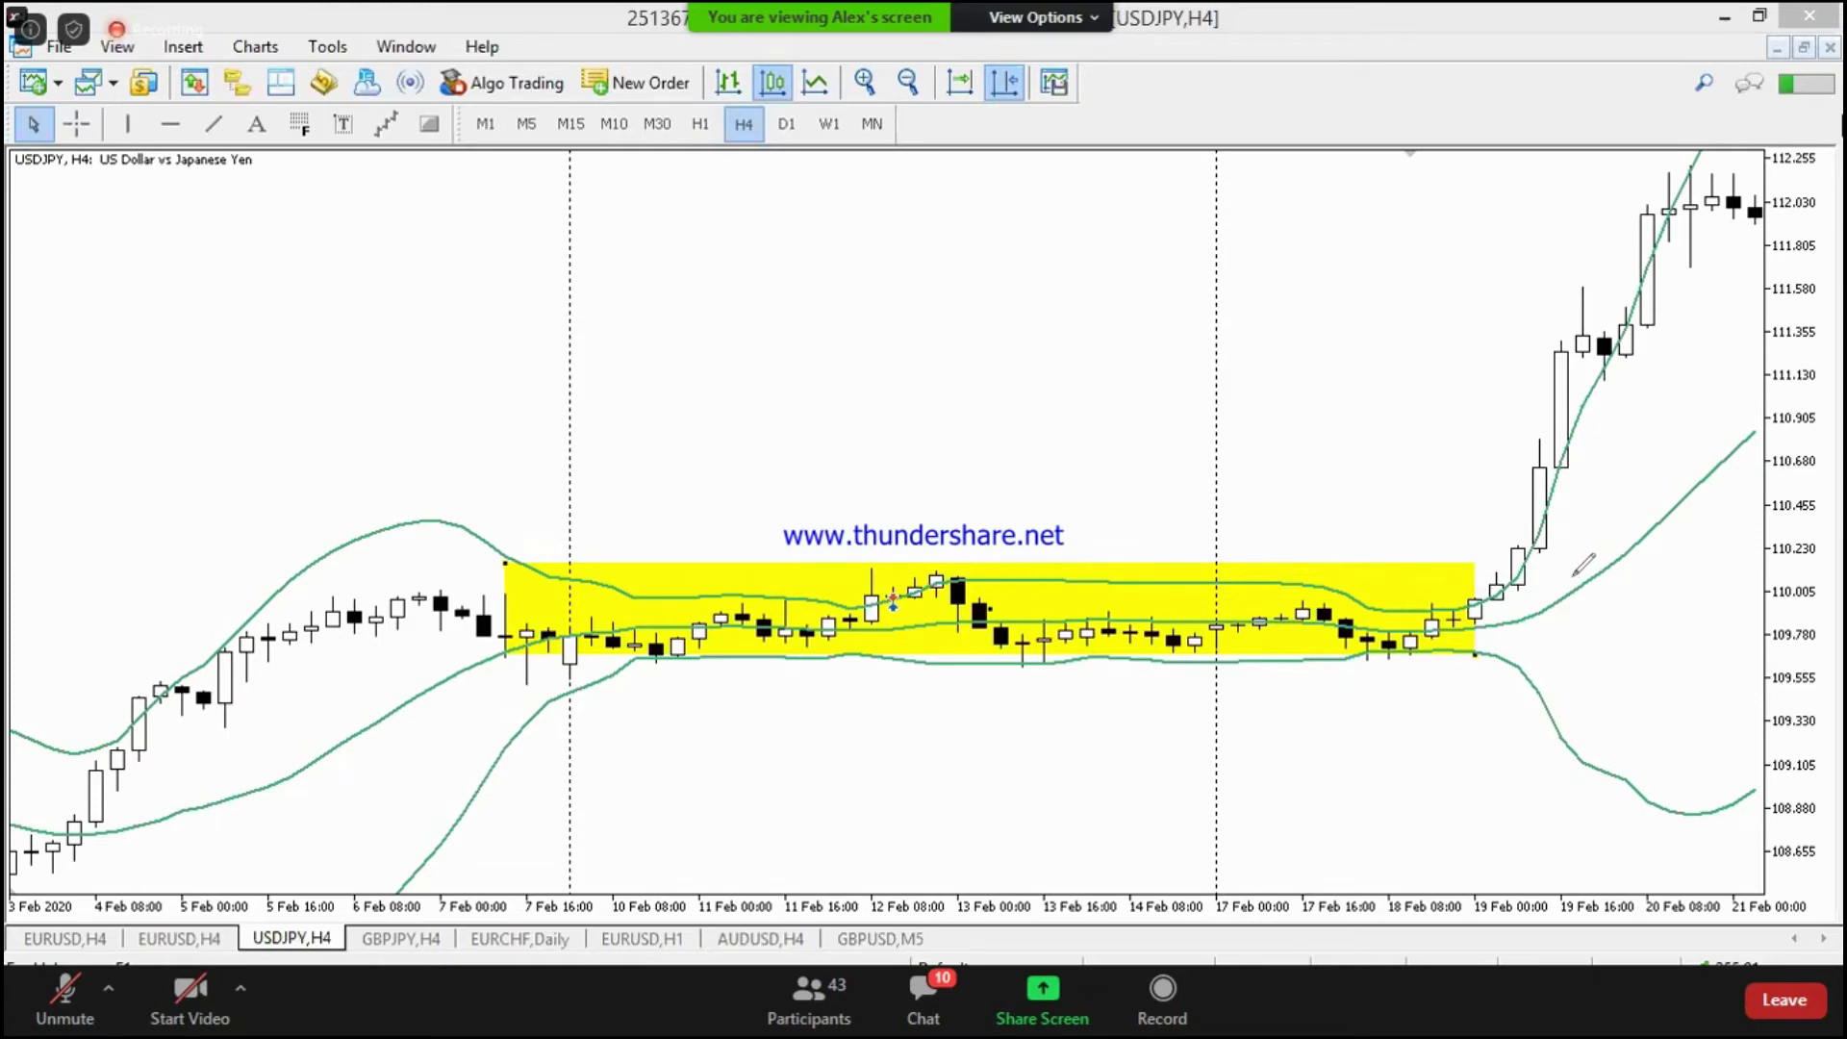
# Step: Circle the 19 February breakout candles freehand and sketch upward and downward arrows for the possible breakout directions
pyautogui.moveTo(1553, 534)
pyautogui.mouseDown()
pyautogui.moveTo(1503, 533)
pyautogui.moveTo(1456, 598)
pyautogui.moveTo(1553, 617)
pyautogui.moveTo(1535, 535)
pyautogui.mouseUp()
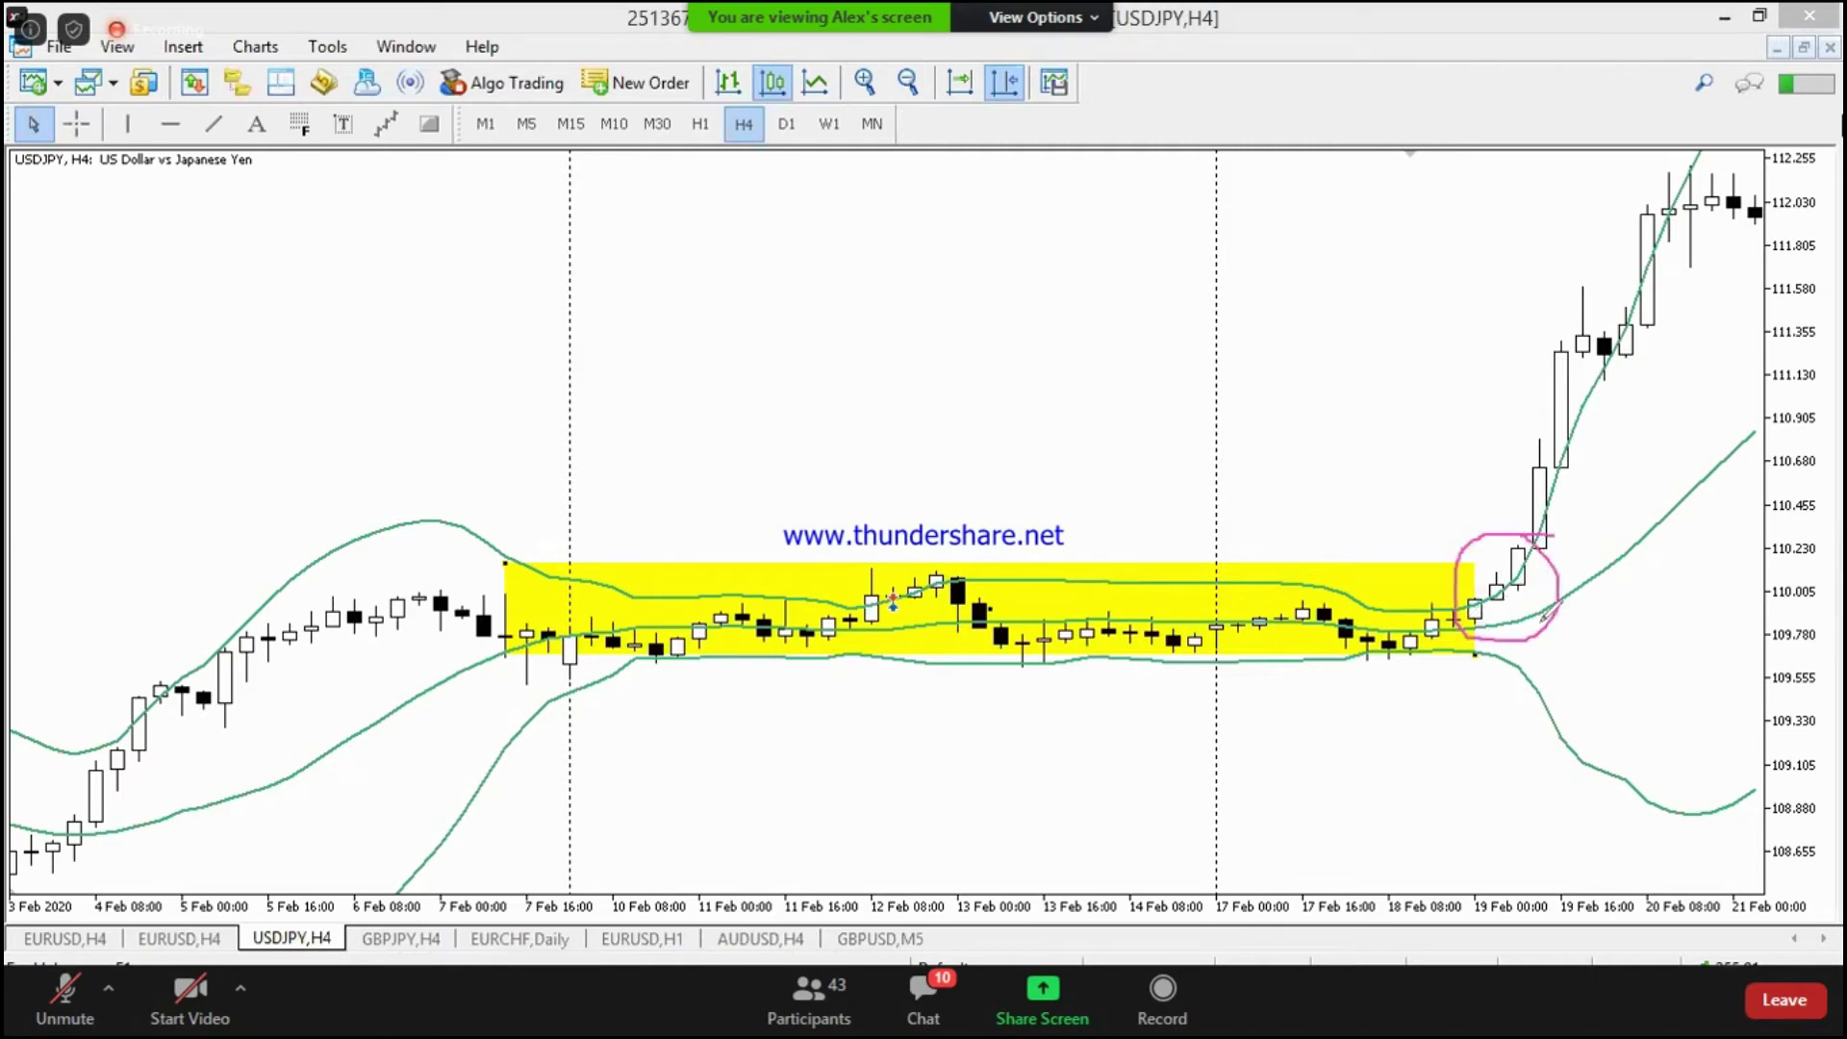
pyautogui.moveTo(1496, 495); pyautogui.dragTo(1527, 399)
pyautogui.moveTo(1496, 394); pyautogui.dragTo(1558, 408)
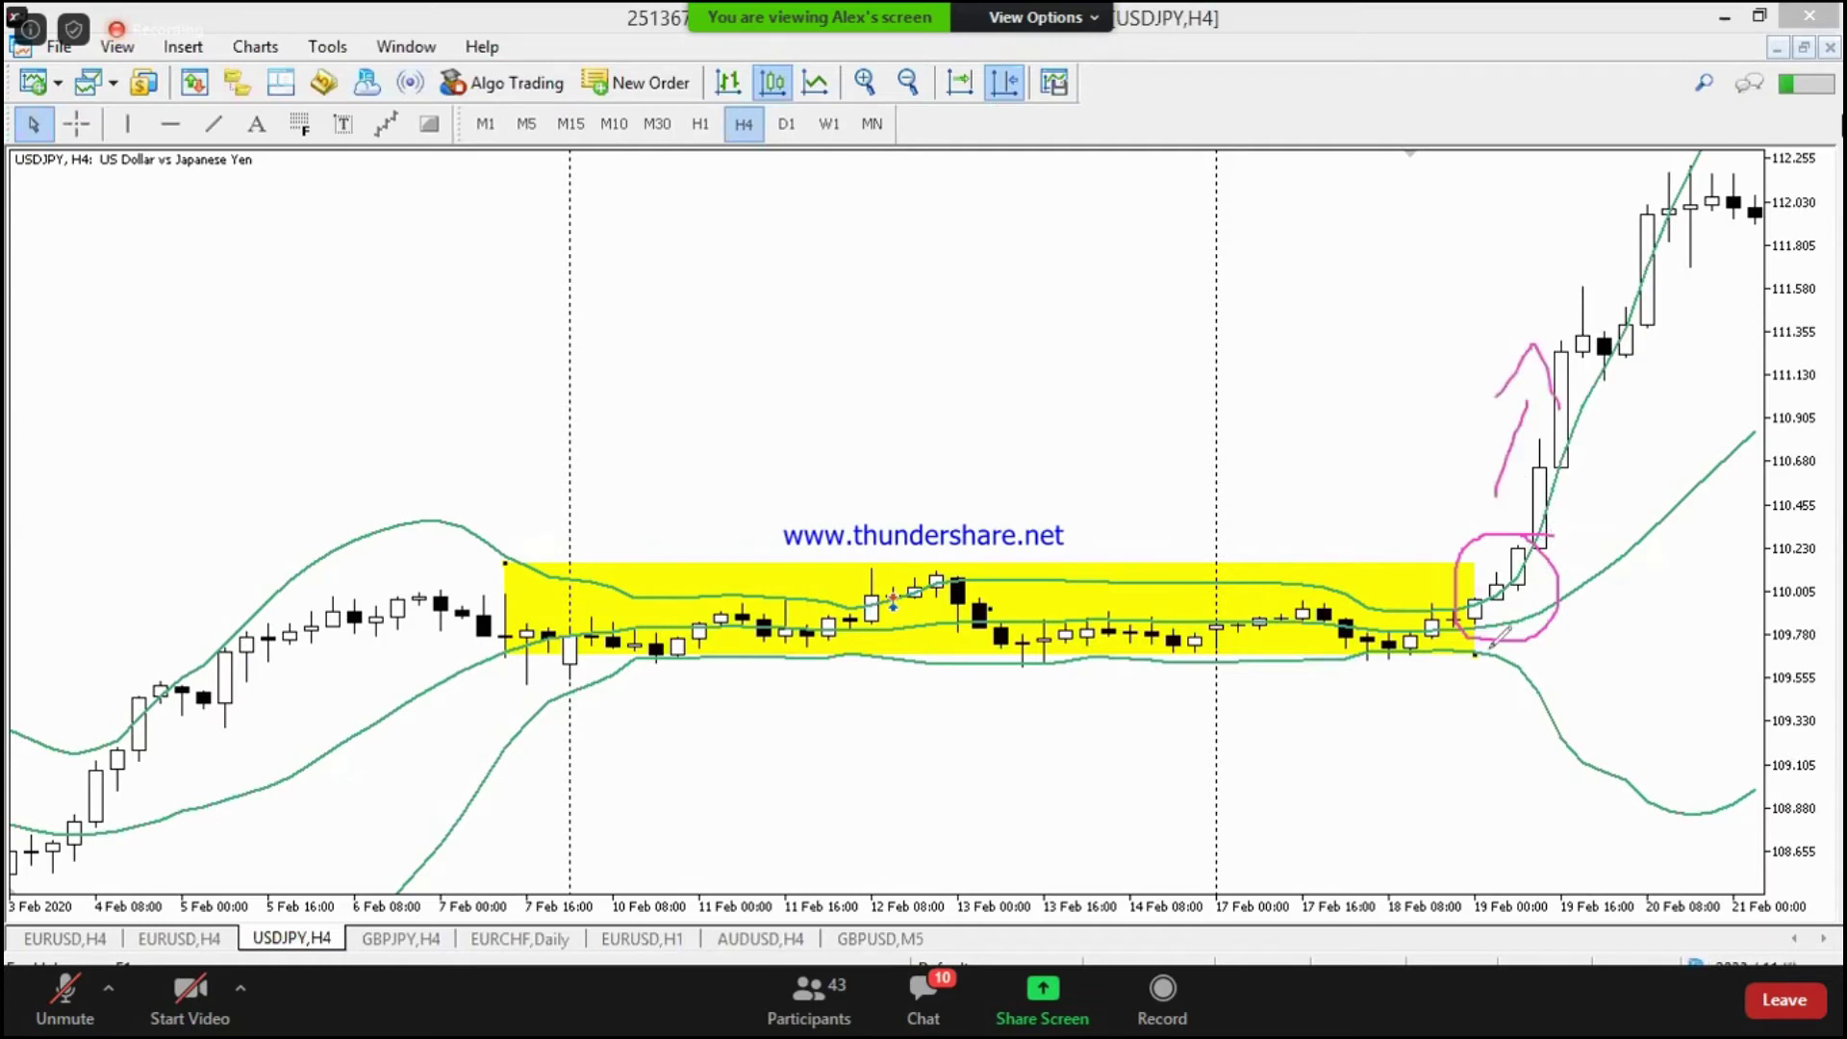
pyautogui.moveTo(1488, 634)
pyautogui.mouseDown()
pyautogui.moveTo(1517, 635)
pyautogui.moveTo(1502, 684)
pyautogui.moveTo(1489, 637)
pyautogui.mouseUp()
pyautogui.moveTo(1512, 736)
pyautogui.mouseDown()
pyautogui.moveTo(1558, 826)
pyautogui.moveTo(1584, 798)
pyautogui.mouseUp()
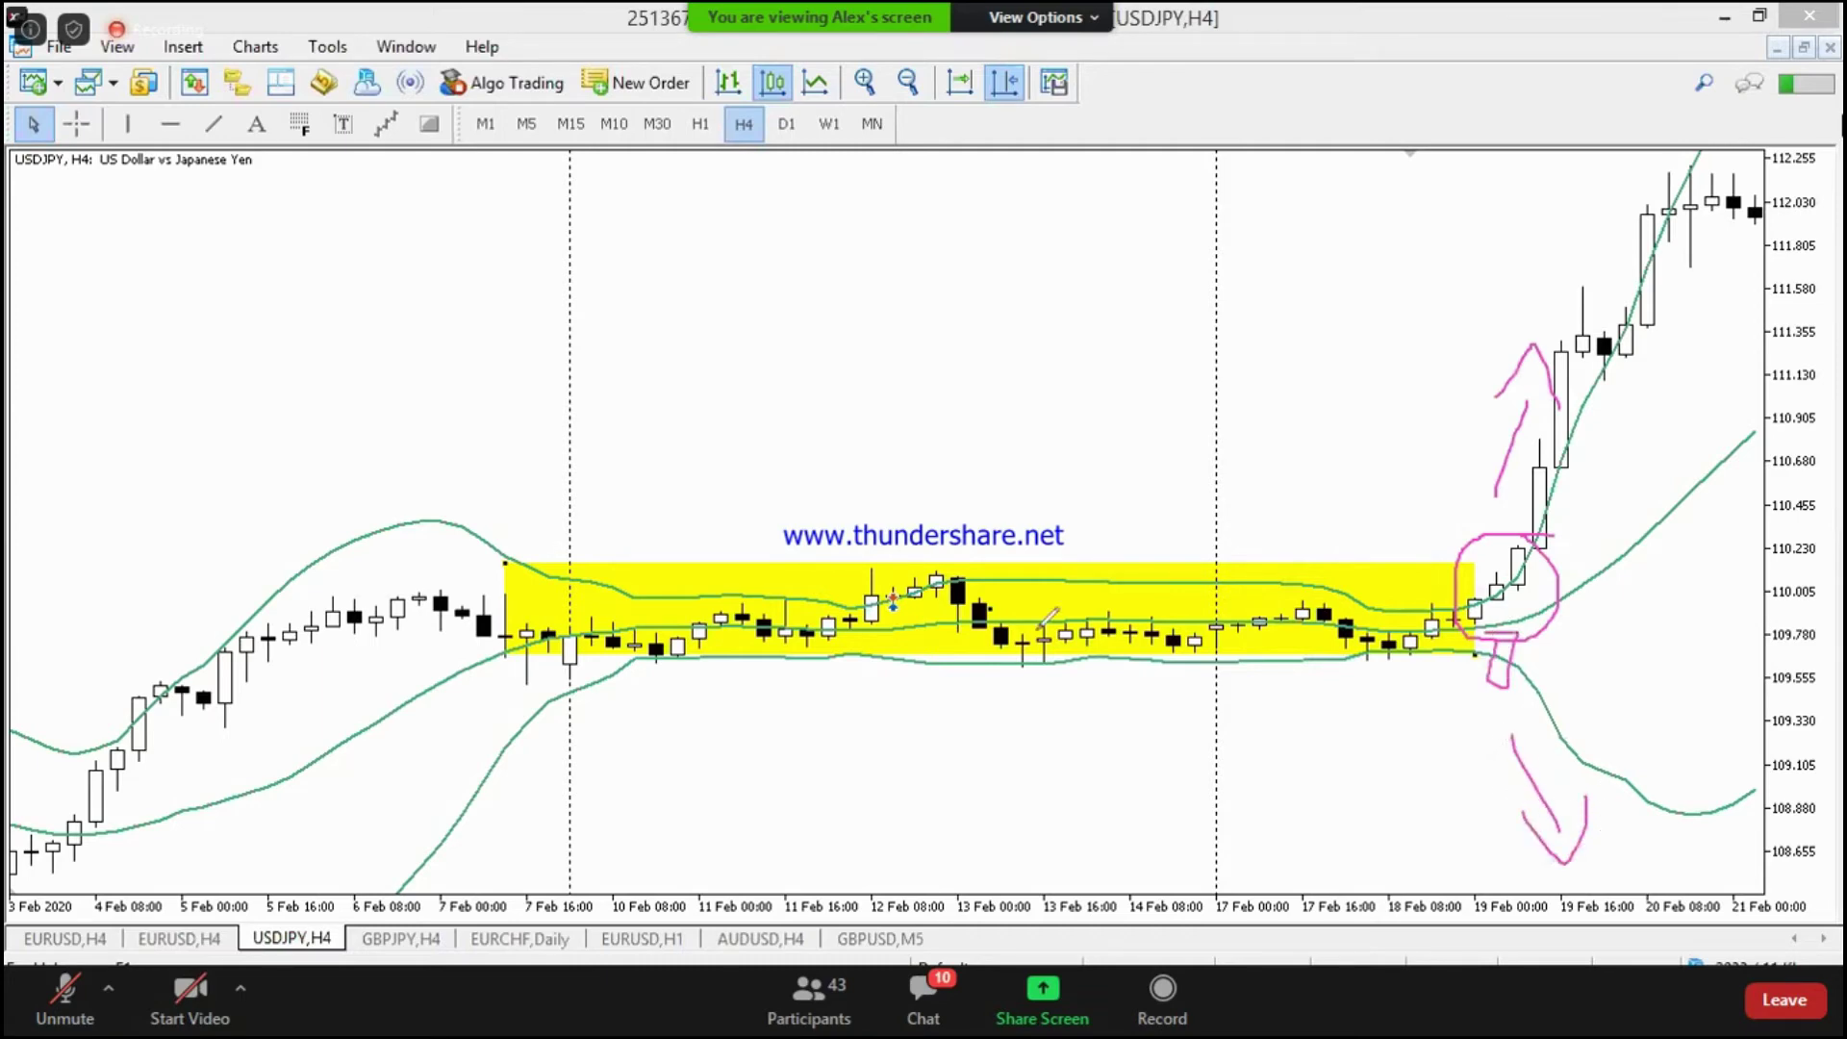
# Step: Outline the sideways February candles with a freehand box and clear all pen marks from the chart
pyautogui.moveTo(1298, 560)
pyautogui.mouseDown()
pyautogui.moveTo(594, 524)
pyautogui.moveTo(1010, 705)
pyautogui.moveTo(1394, 693)
pyautogui.moveTo(1181, 527)
pyautogui.mouseUp()
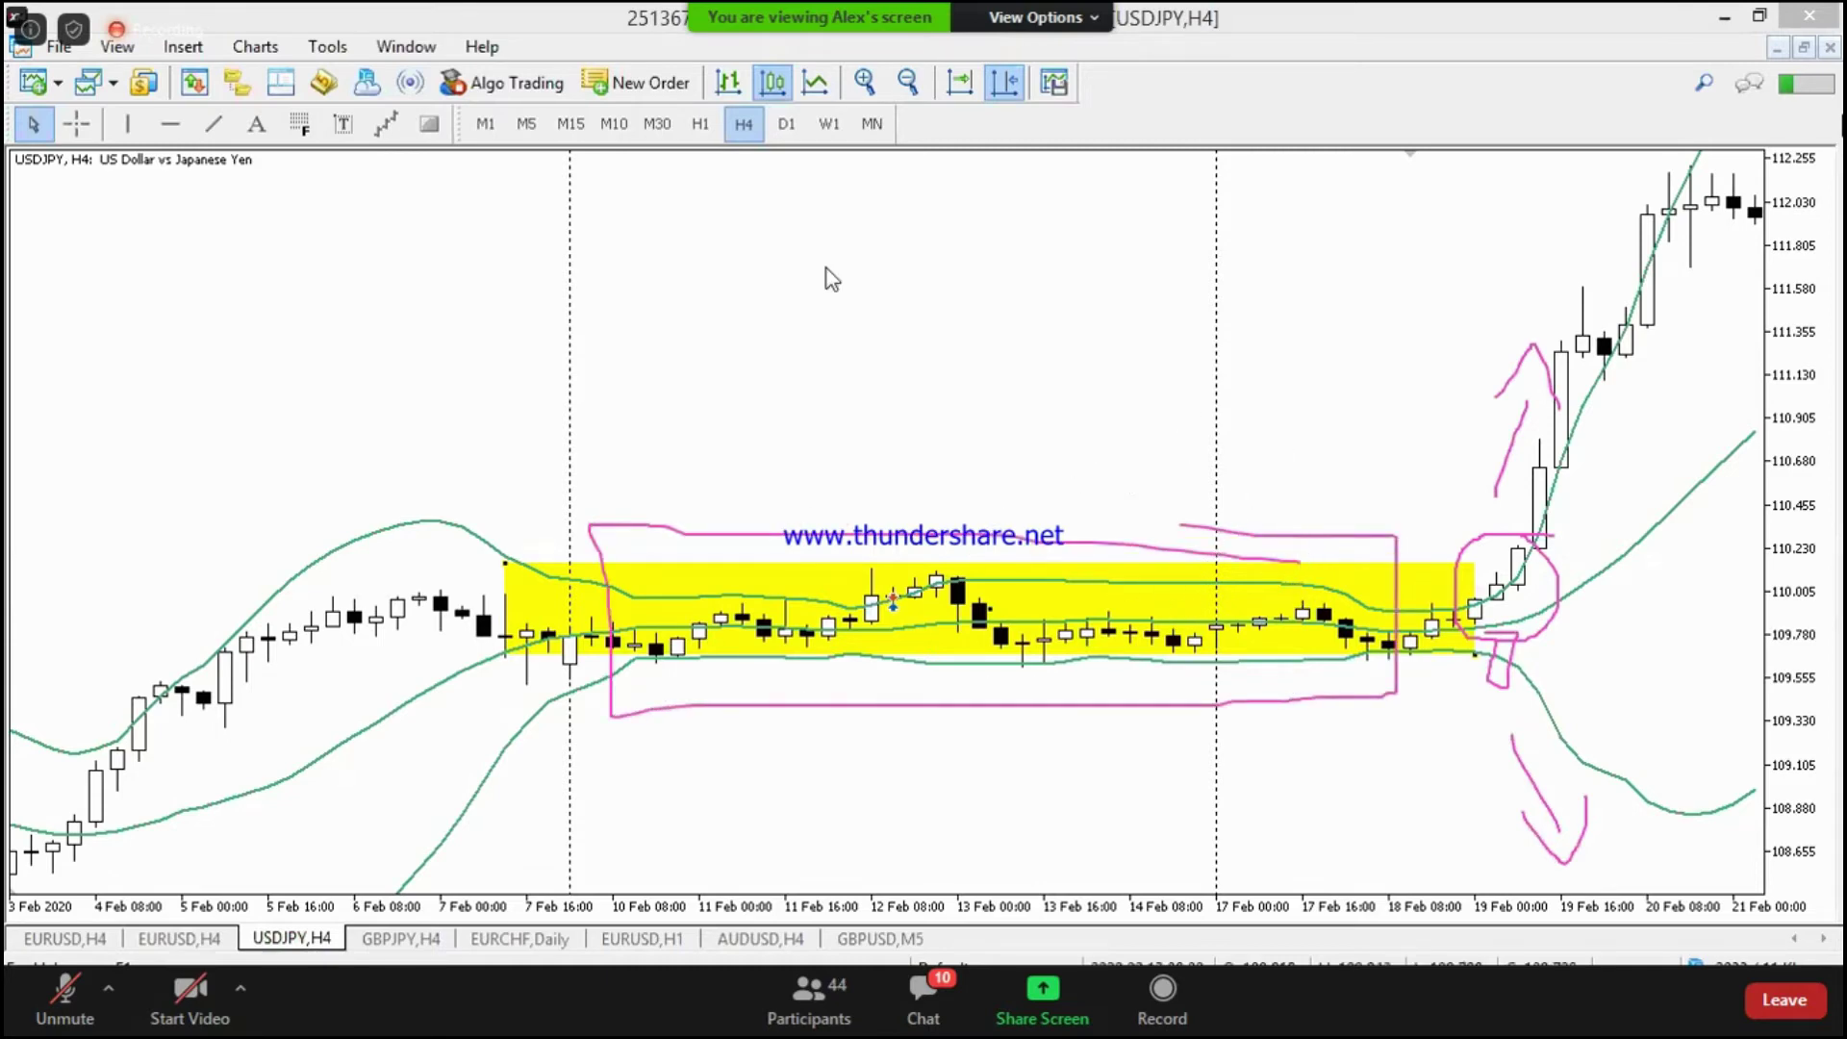
pyautogui.rightClick(1310, 362)
pyautogui.click(1258, 354)
# Step: Measure the whole rally from the end of the February range up to the 20 February high with the crosshair
pyautogui.scroll(-5, 1347, 365)
pyautogui.scroll(3, 1343, 362)
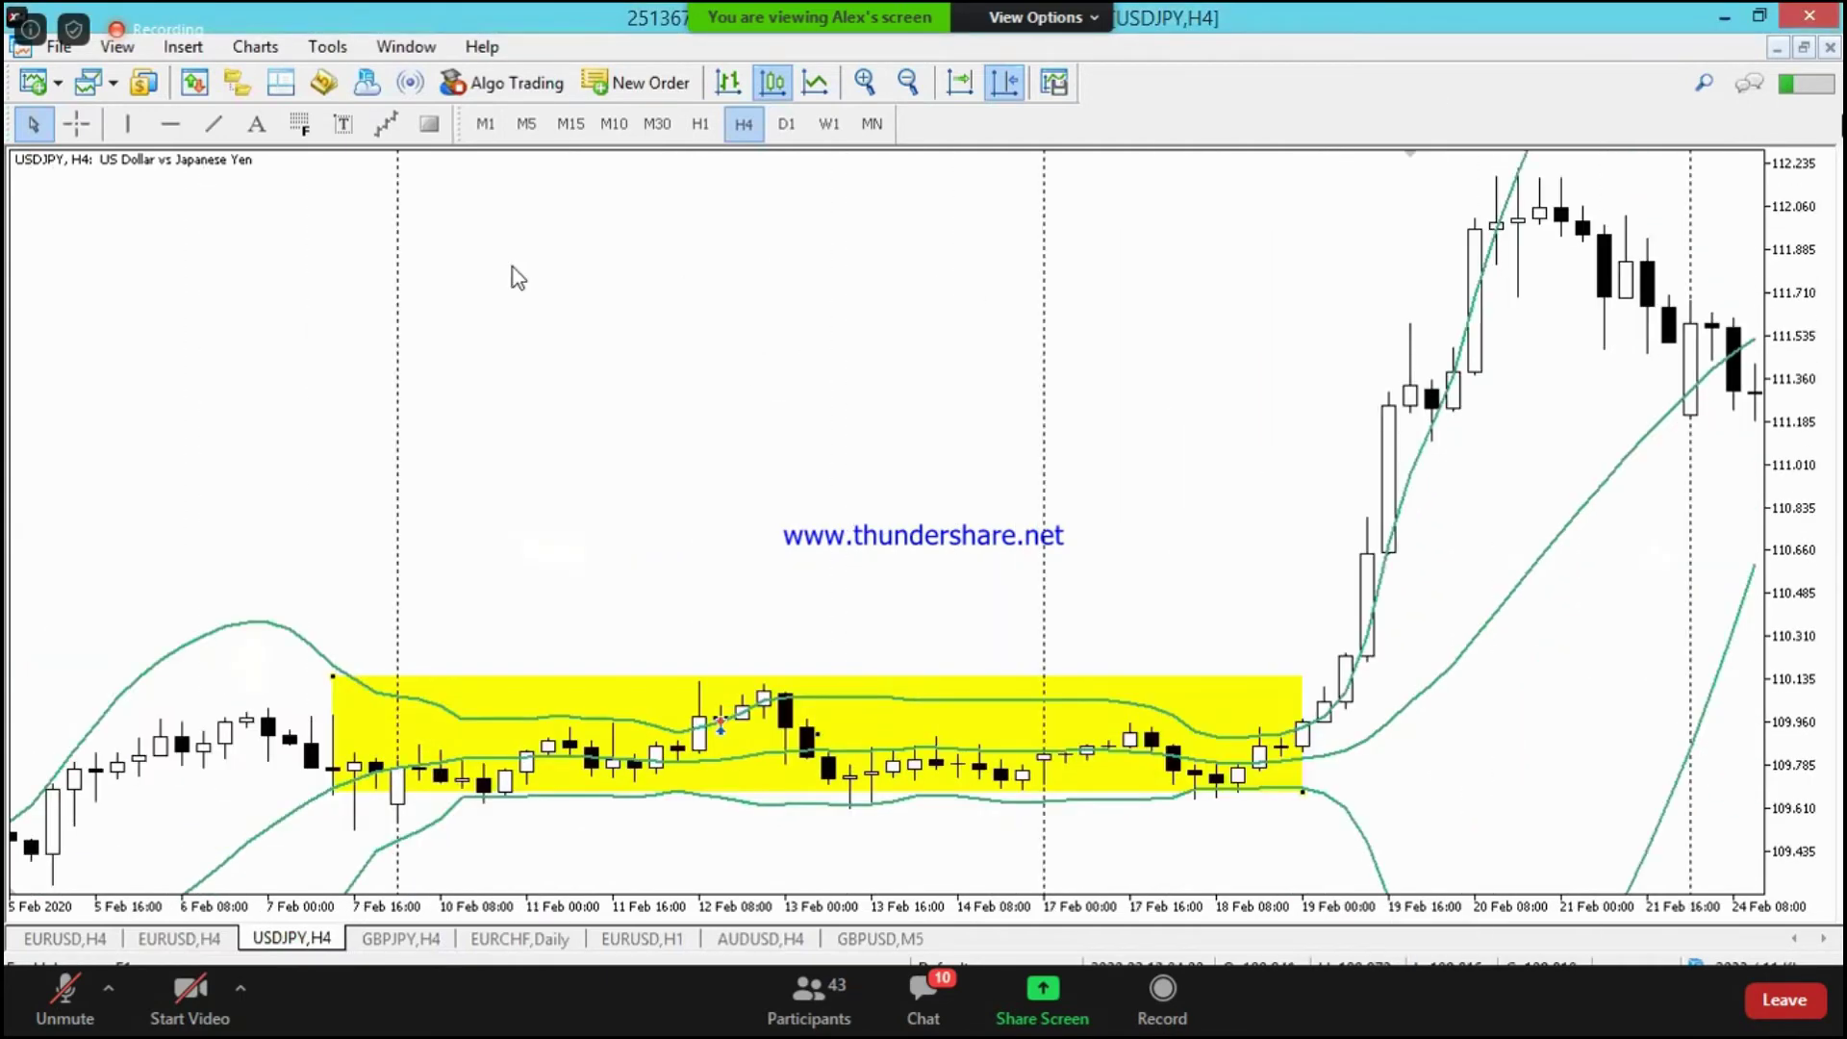
pyautogui.click(77, 124)
pyautogui.moveTo(1291, 744); pyautogui.dragTo(1495, 188)
pyautogui.scroll(-4, 1341, 460)
pyautogui.scroll(3, 669, 337)
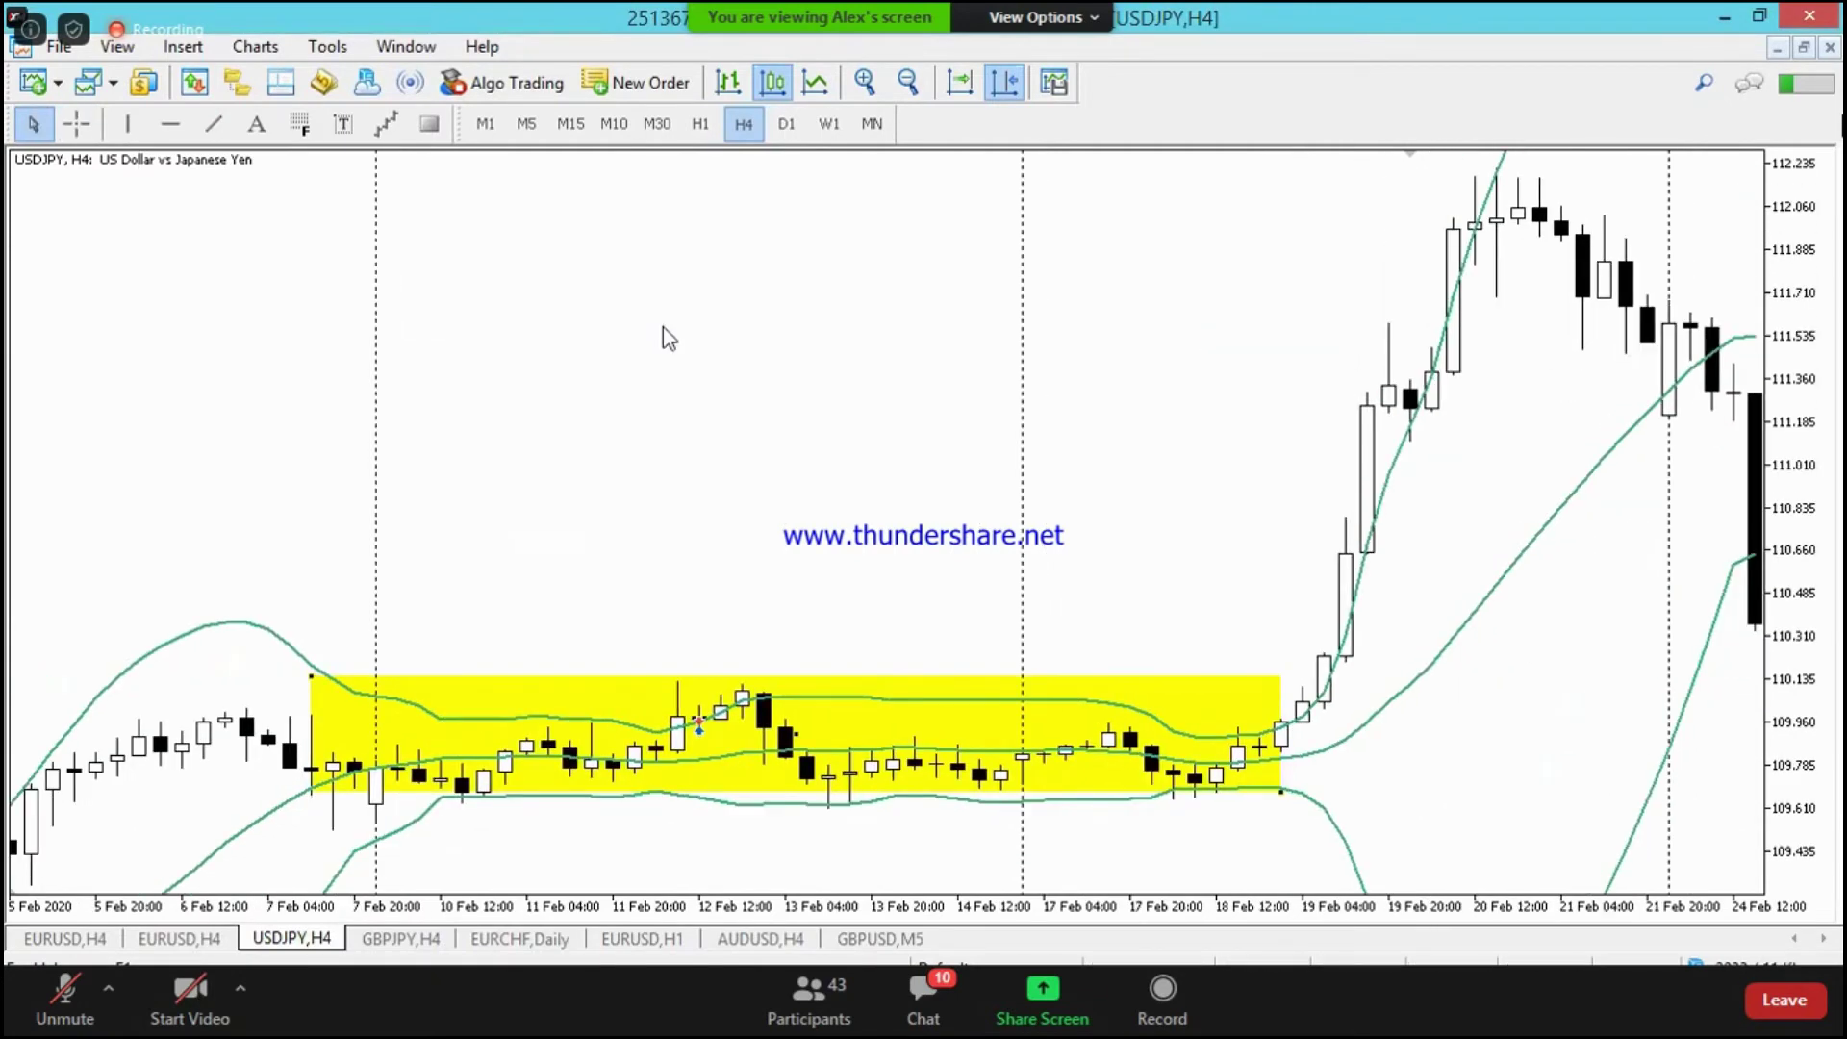
pyautogui.click(77, 124)
pyautogui.moveTo(1330, 708); pyautogui.dragTo(1501, 193)
# Step: Measure the initial breakout move up to about 110.24 on 19 February, and separately the rally from there into 20 February
pyautogui.moveTo(1464, 587); pyautogui.dragTo(1160, 572)
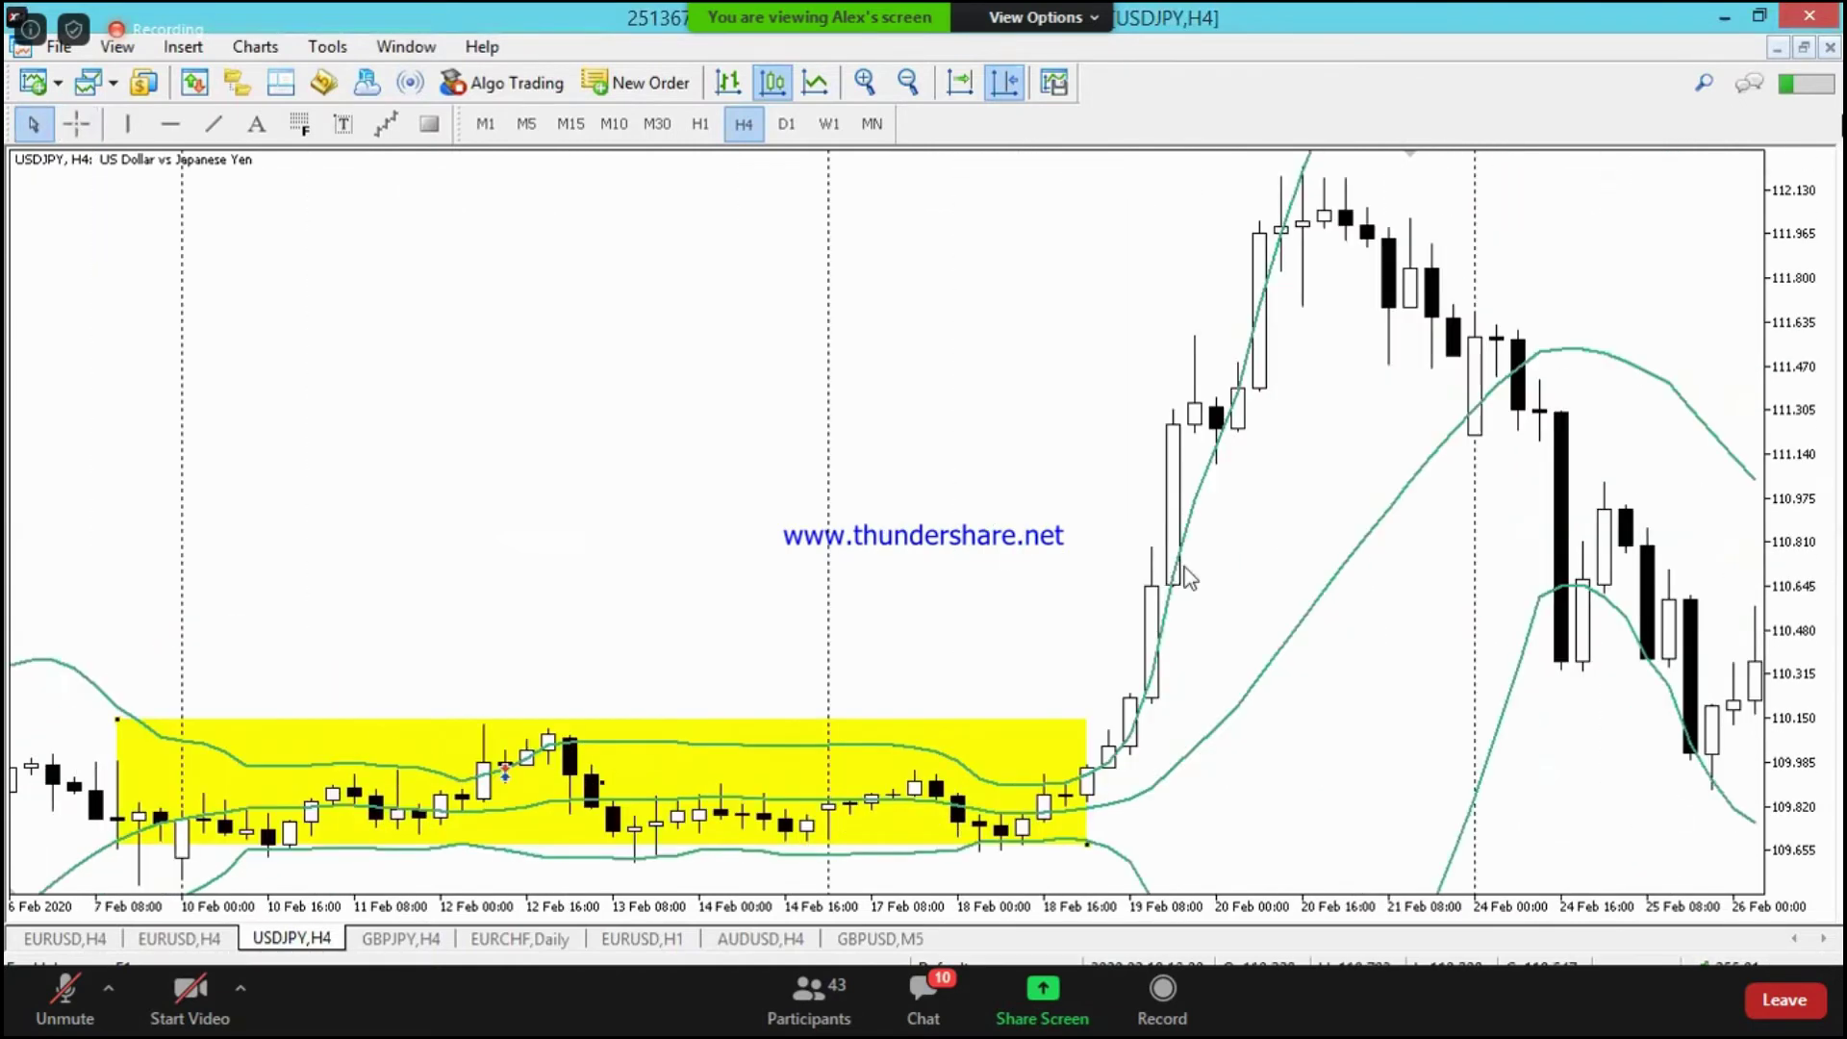
pyautogui.scroll(-5, 1144, 579)
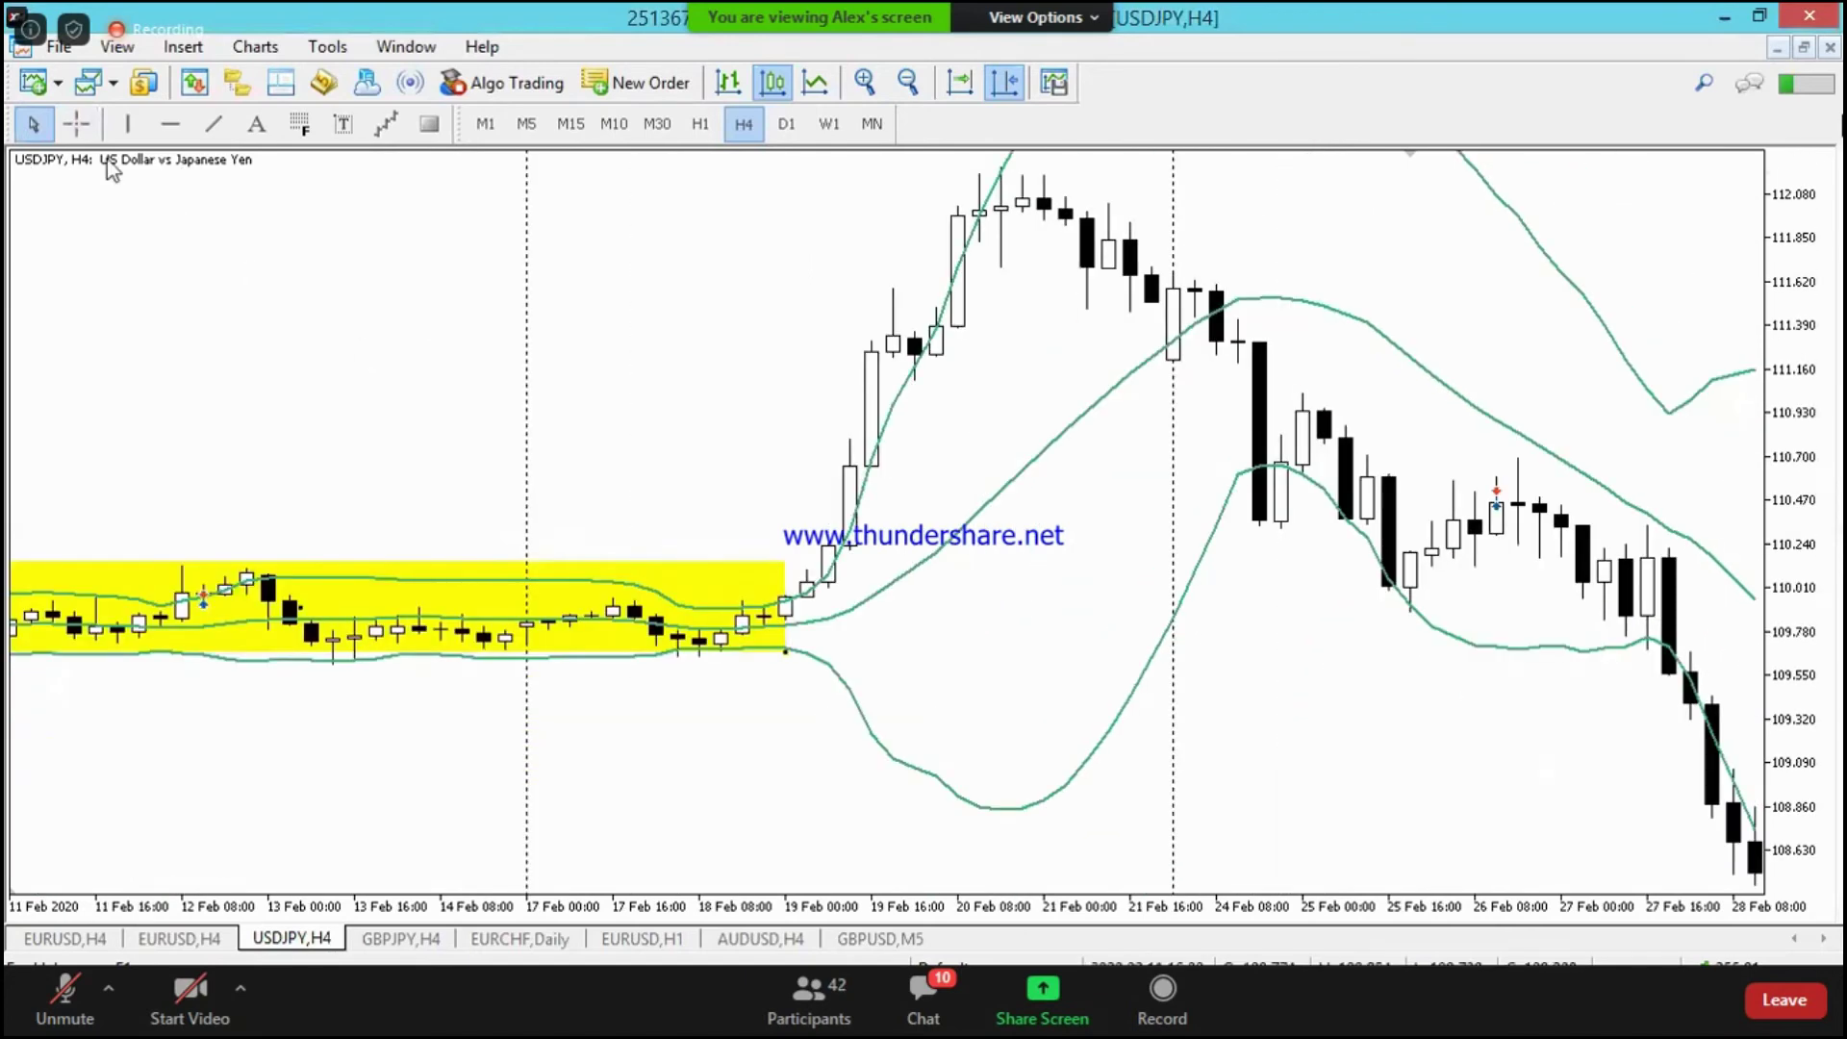
pyautogui.click(76, 123)
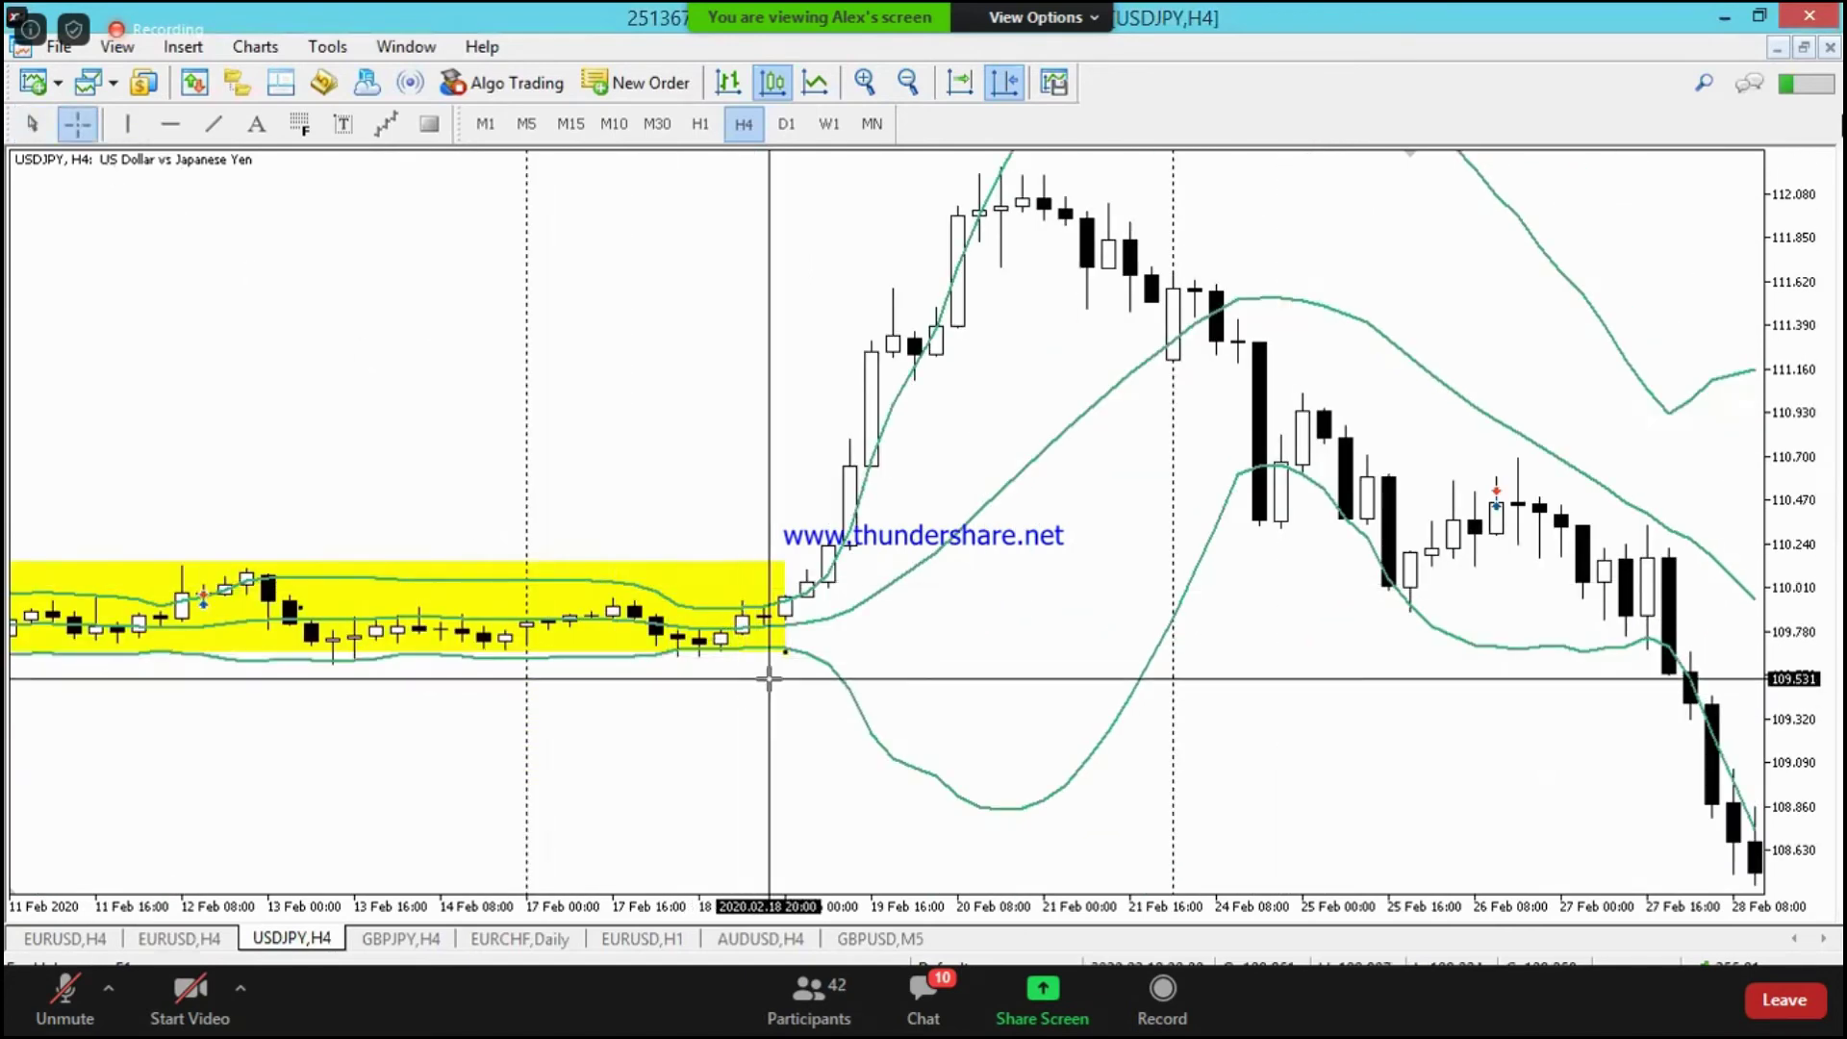
pyautogui.moveTo(769, 678); pyautogui.dragTo(843, 545)
pyautogui.click(76, 123)
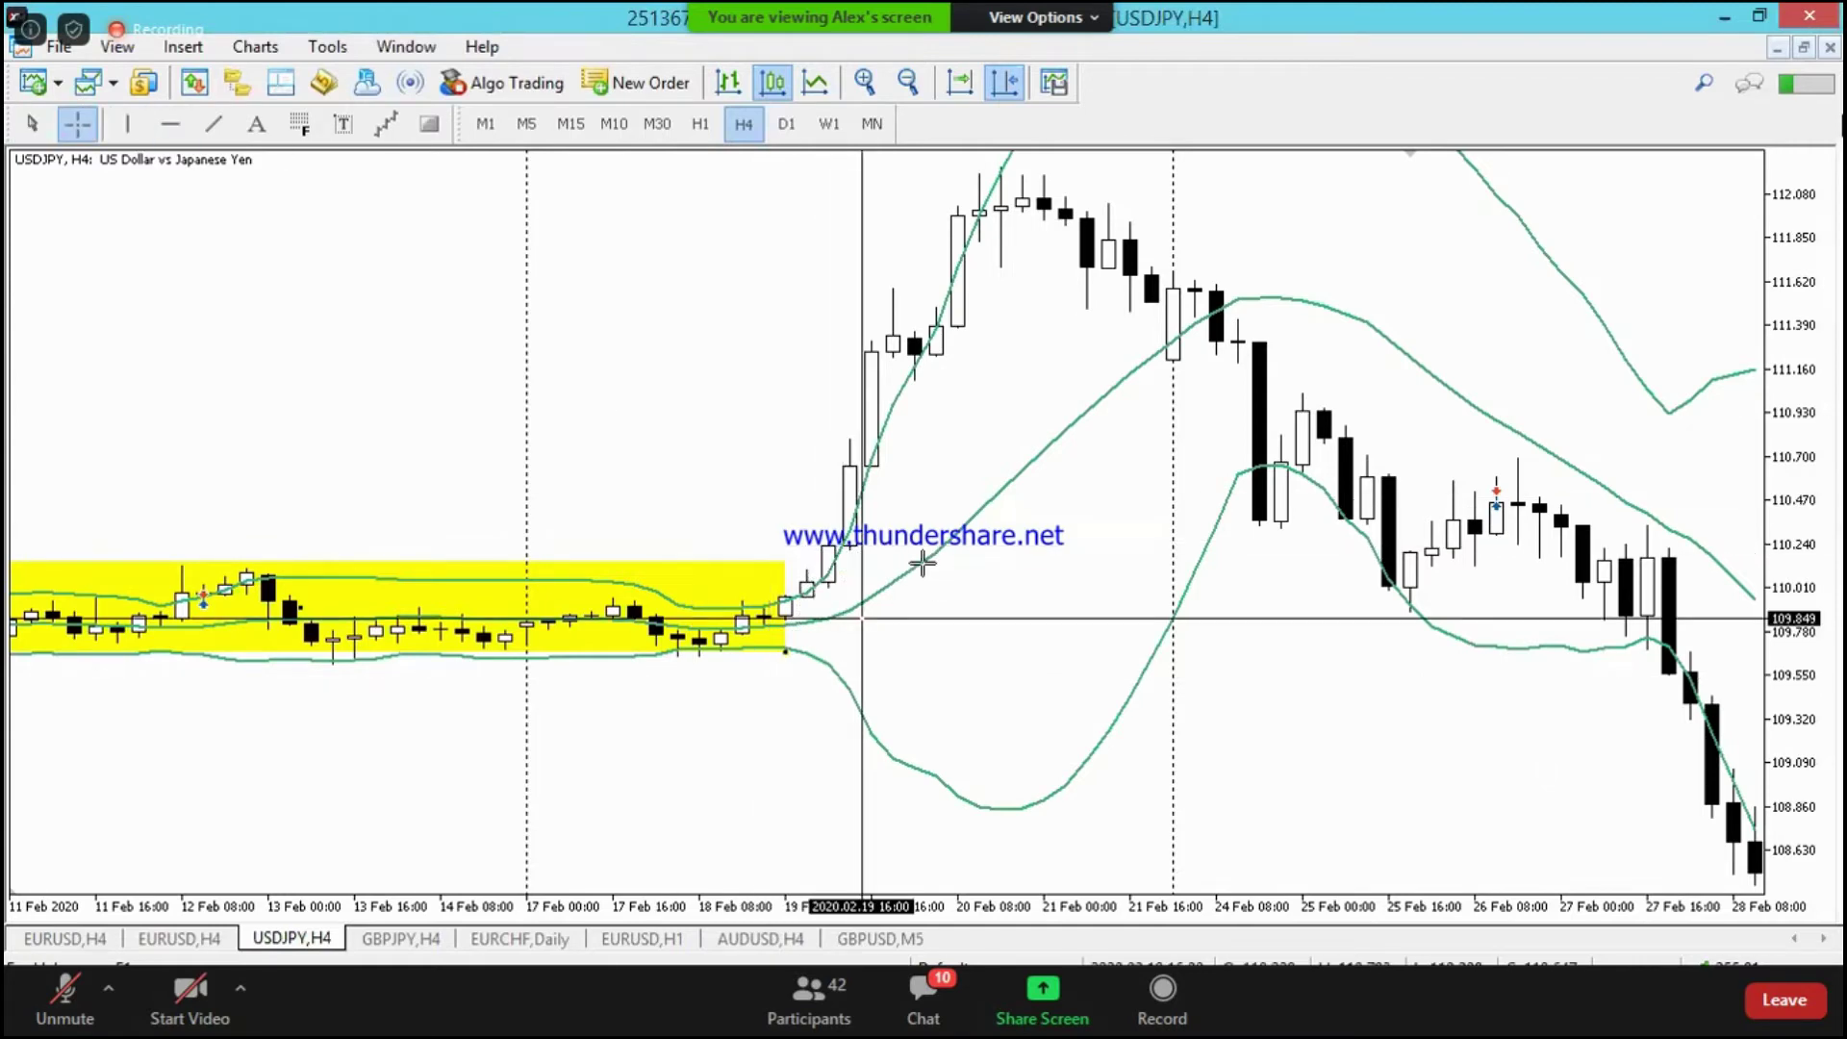
pyautogui.moveTo(843, 536)
pyautogui.moveTo(842, 536); pyautogui.dragTo(963, 276)
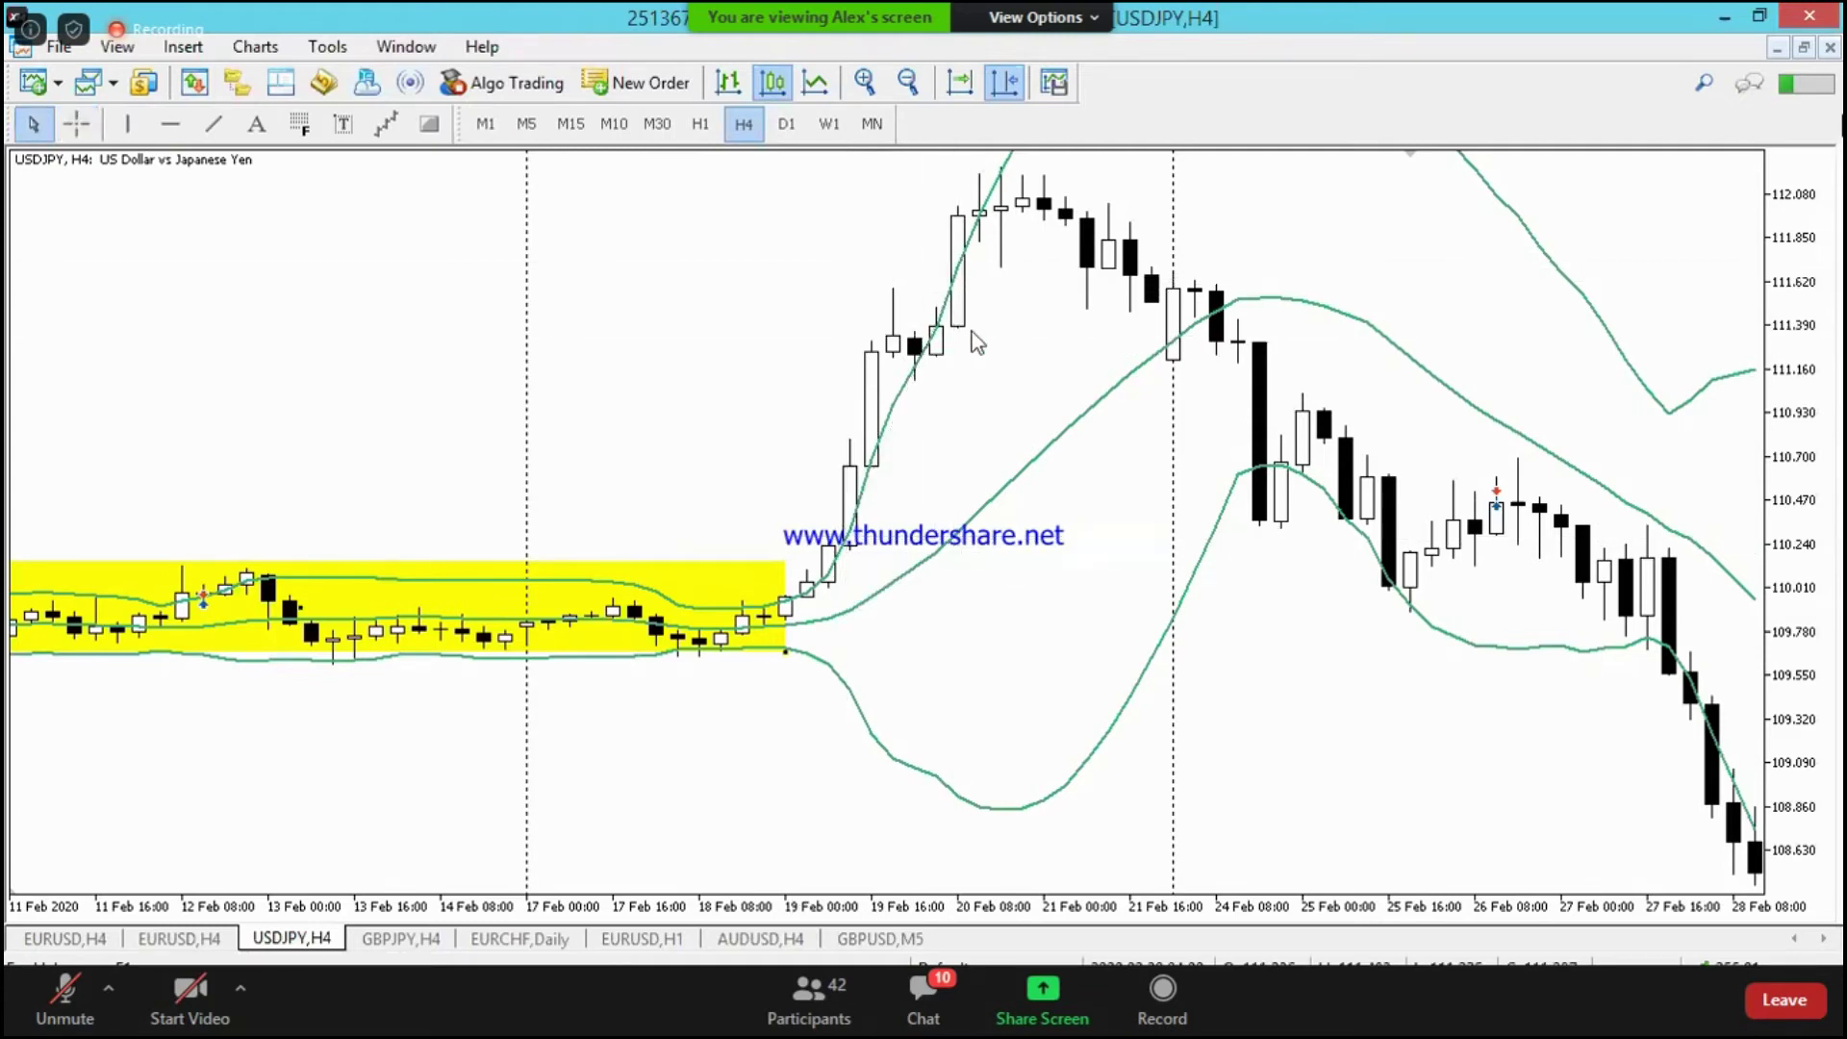
# Step: Mark the USDJPY sideways range from about 16 to 27 April 2020, between about 107.40 and 108.03, with a rectangle
pyautogui.scroll(-15, 976, 342)
pyautogui.scroll(-8, 1203, 577)
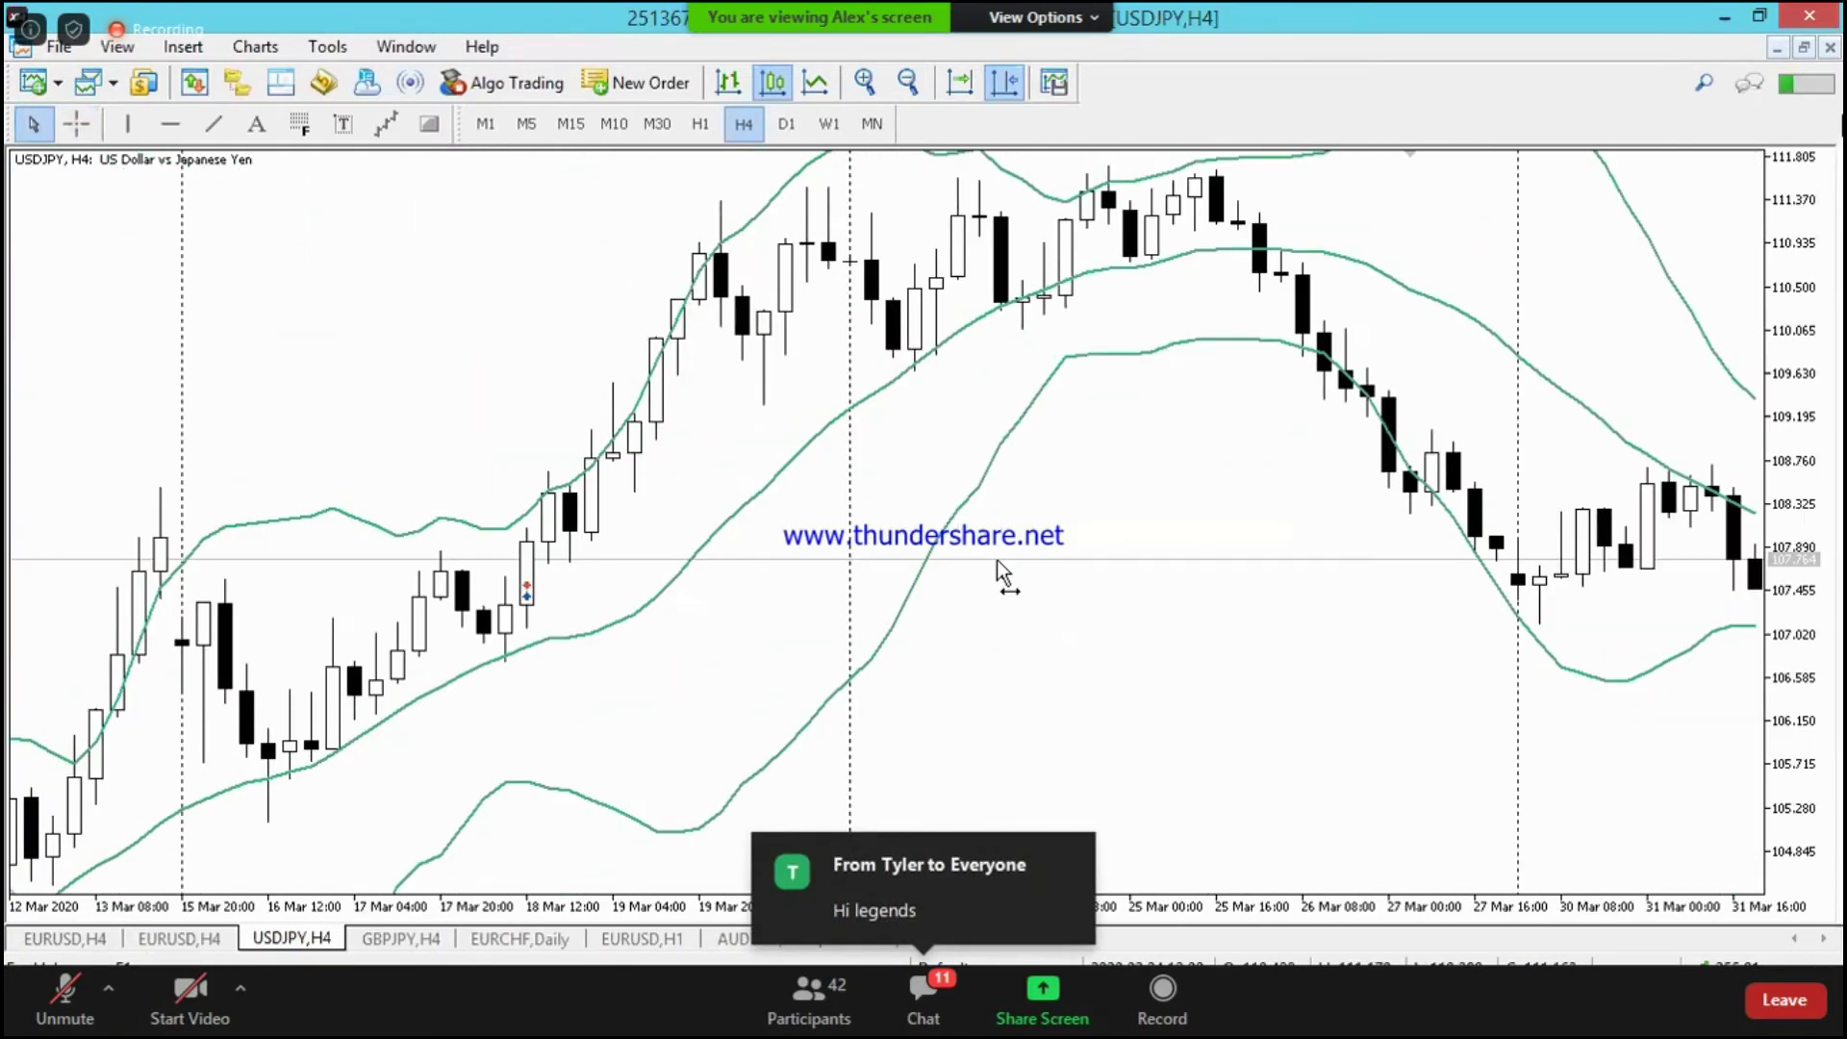
pyautogui.scroll(-15, 996, 559)
pyautogui.scroll(3, 1073, 613)
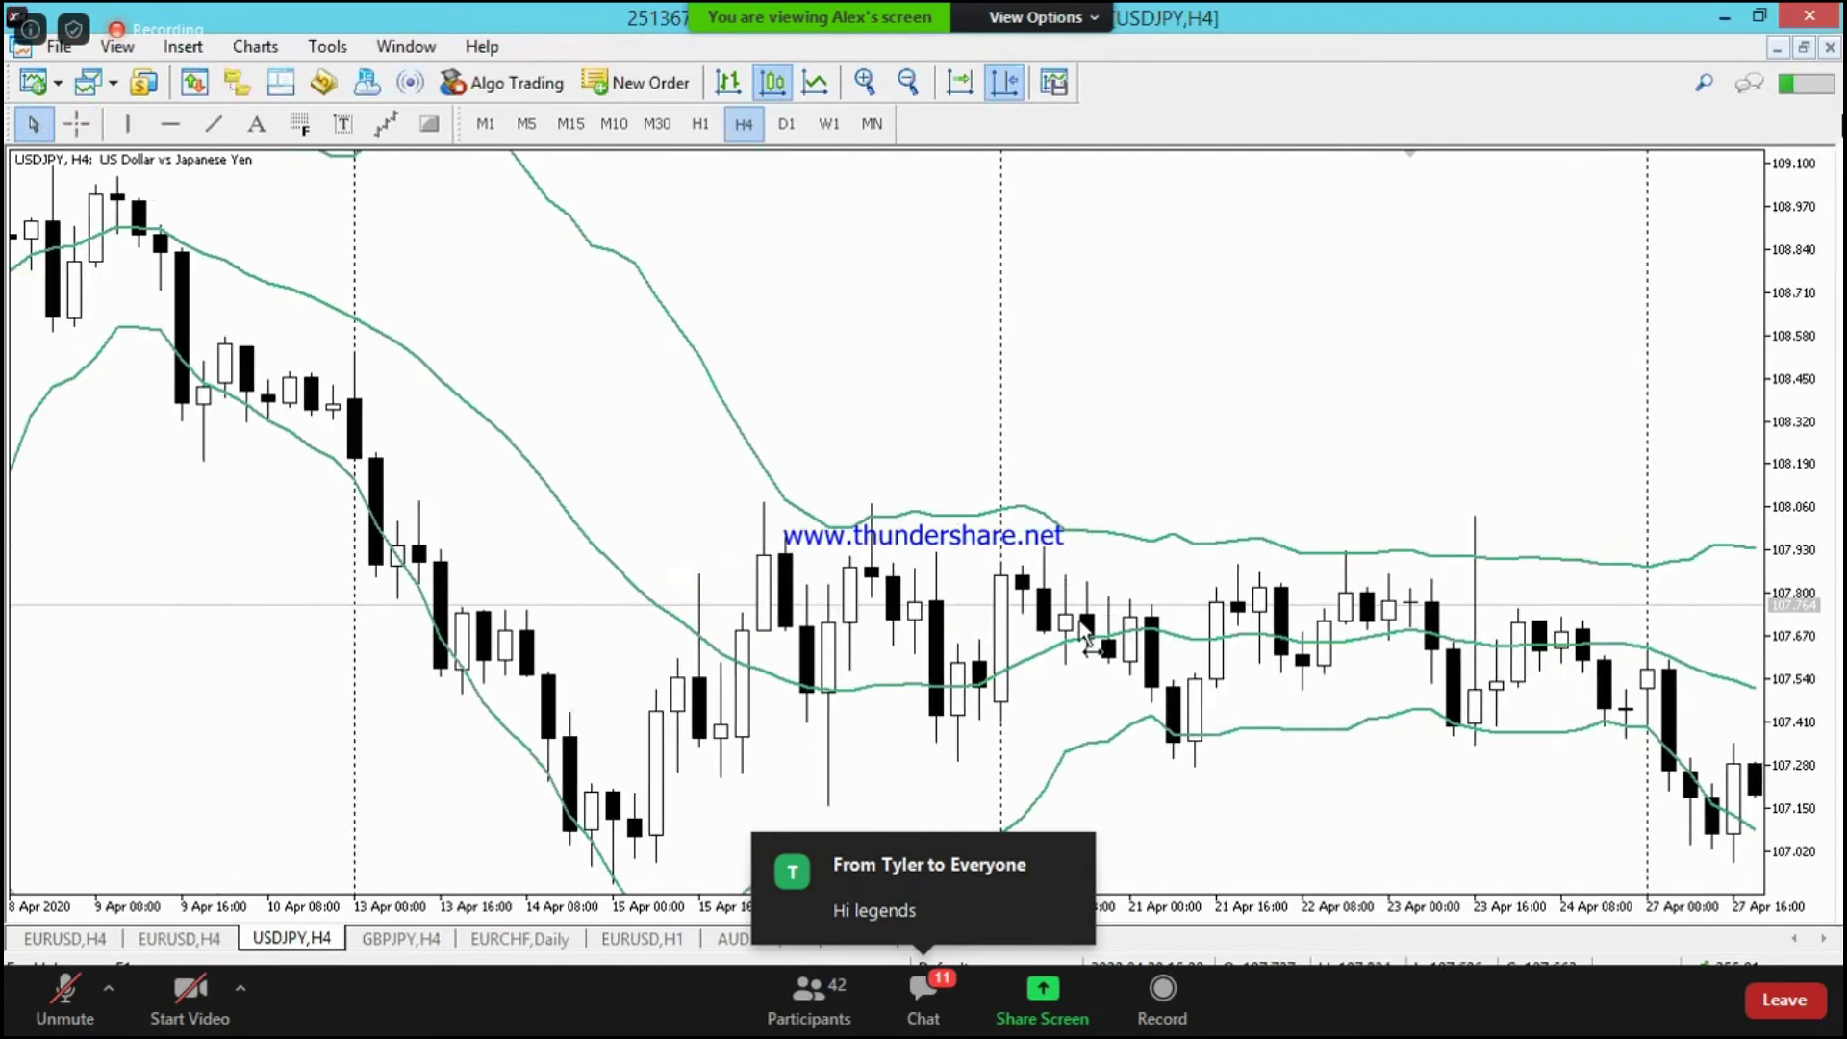
pyautogui.click(432, 125)
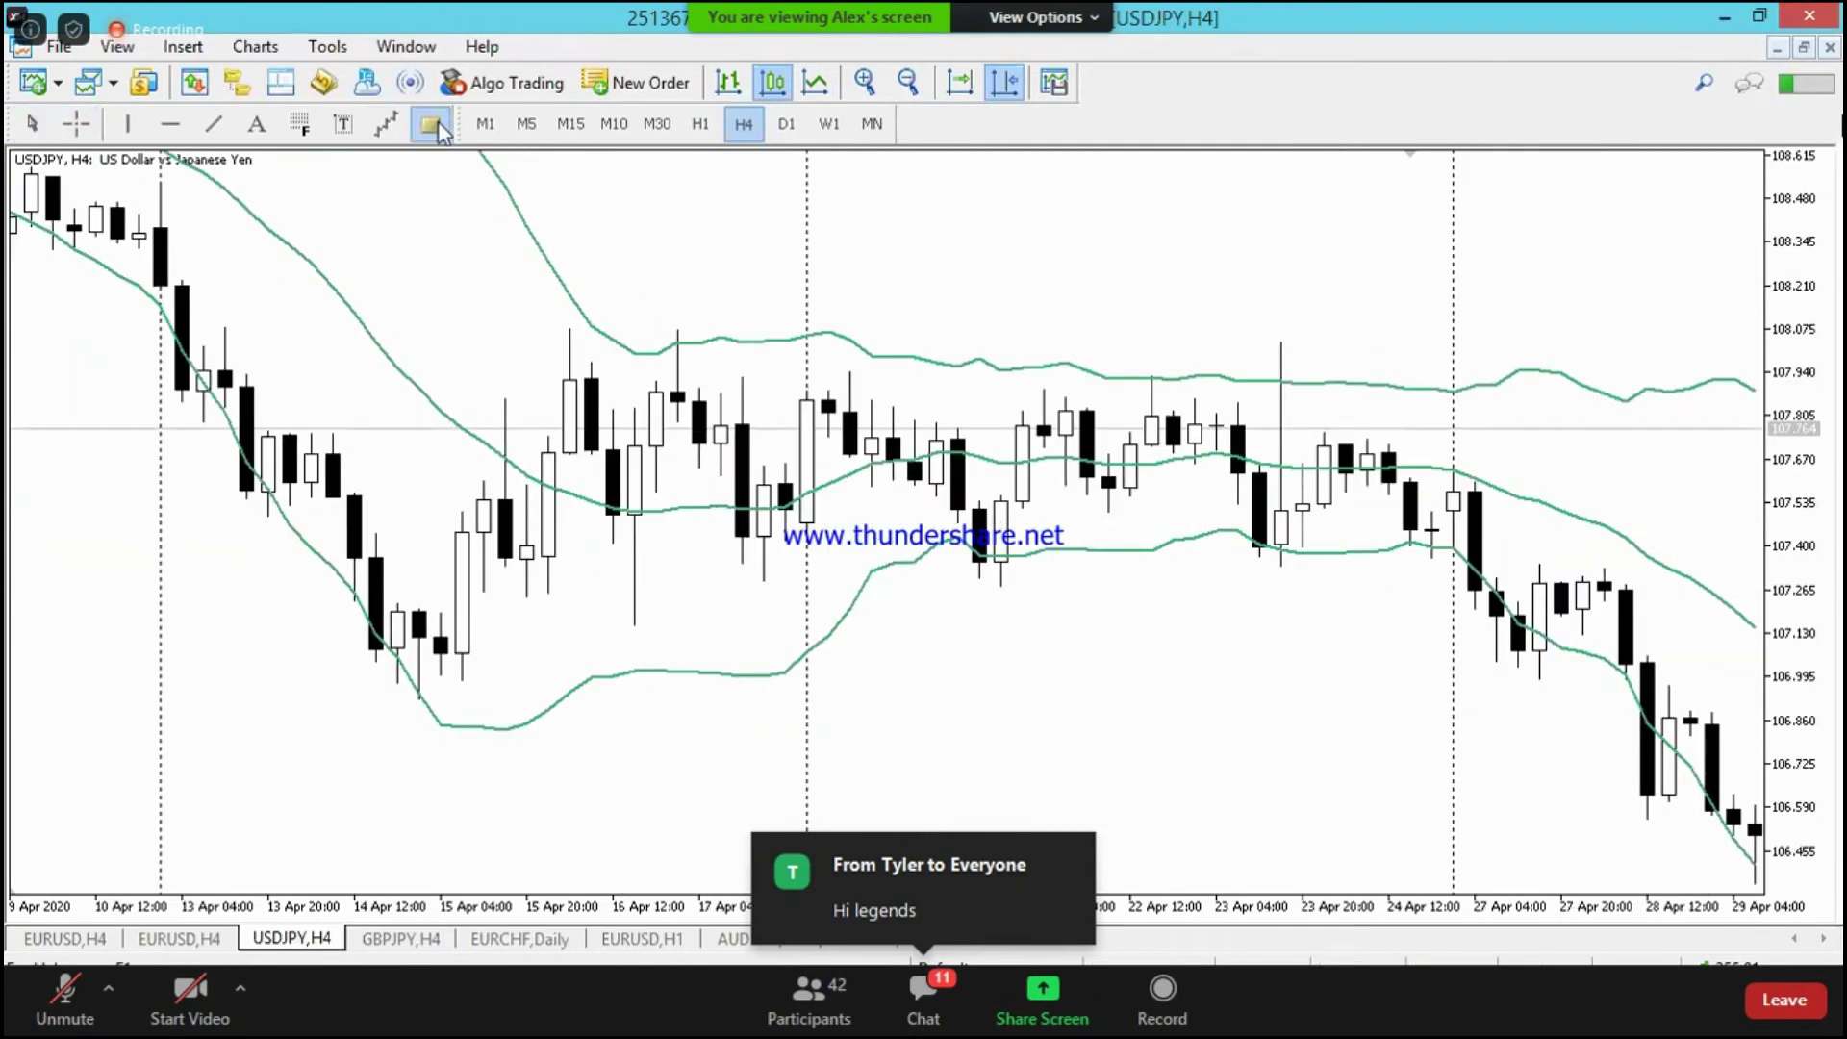
pyautogui.moveTo(655, 338); pyautogui.dragTo(1453, 540)
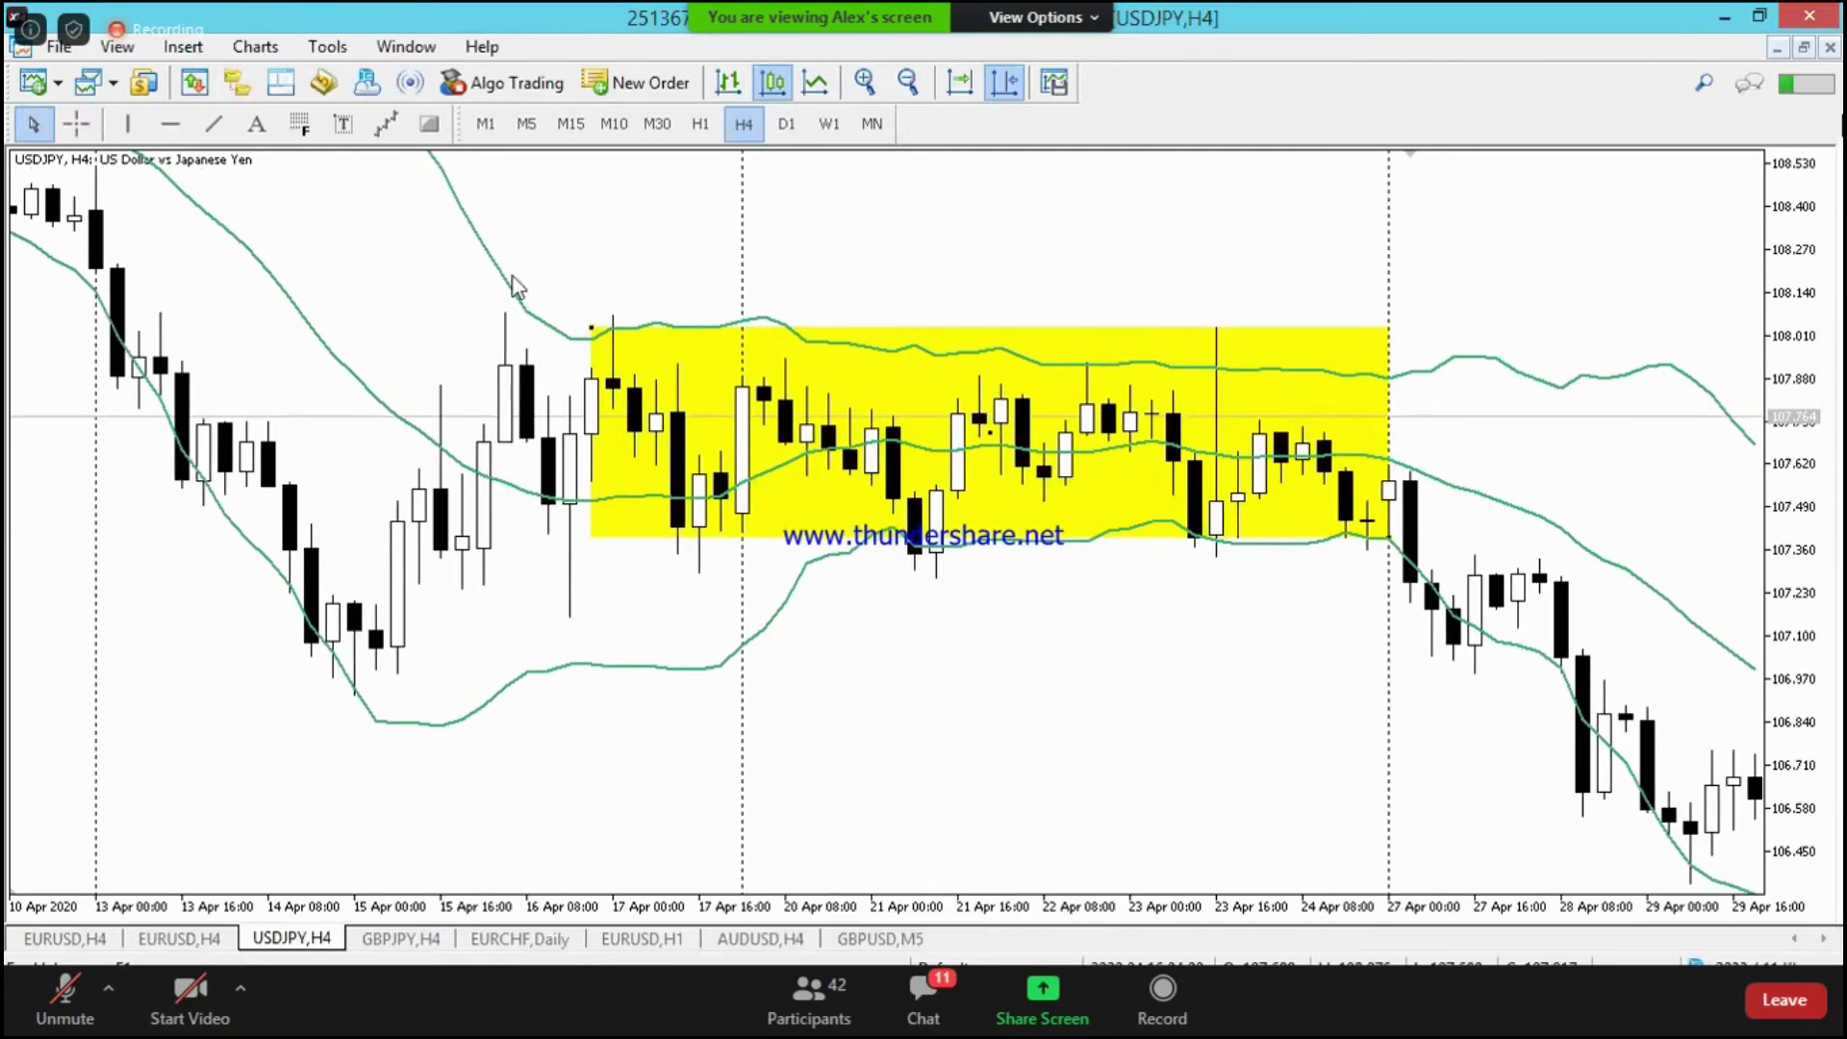
# Step: Circle the first two downward legs that follow the yellow April range with freehand pen loops
pyautogui.moveTo(1446, 491)
pyautogui.mouseDown()
pyautogui.moveTo(1362, 551)
pyautogui.moveTo(1386, 650)
pyautogui.moveTo(1472, 548)
pyautogui.moveTo(1380, 454)
pyautogui.mouseUp()
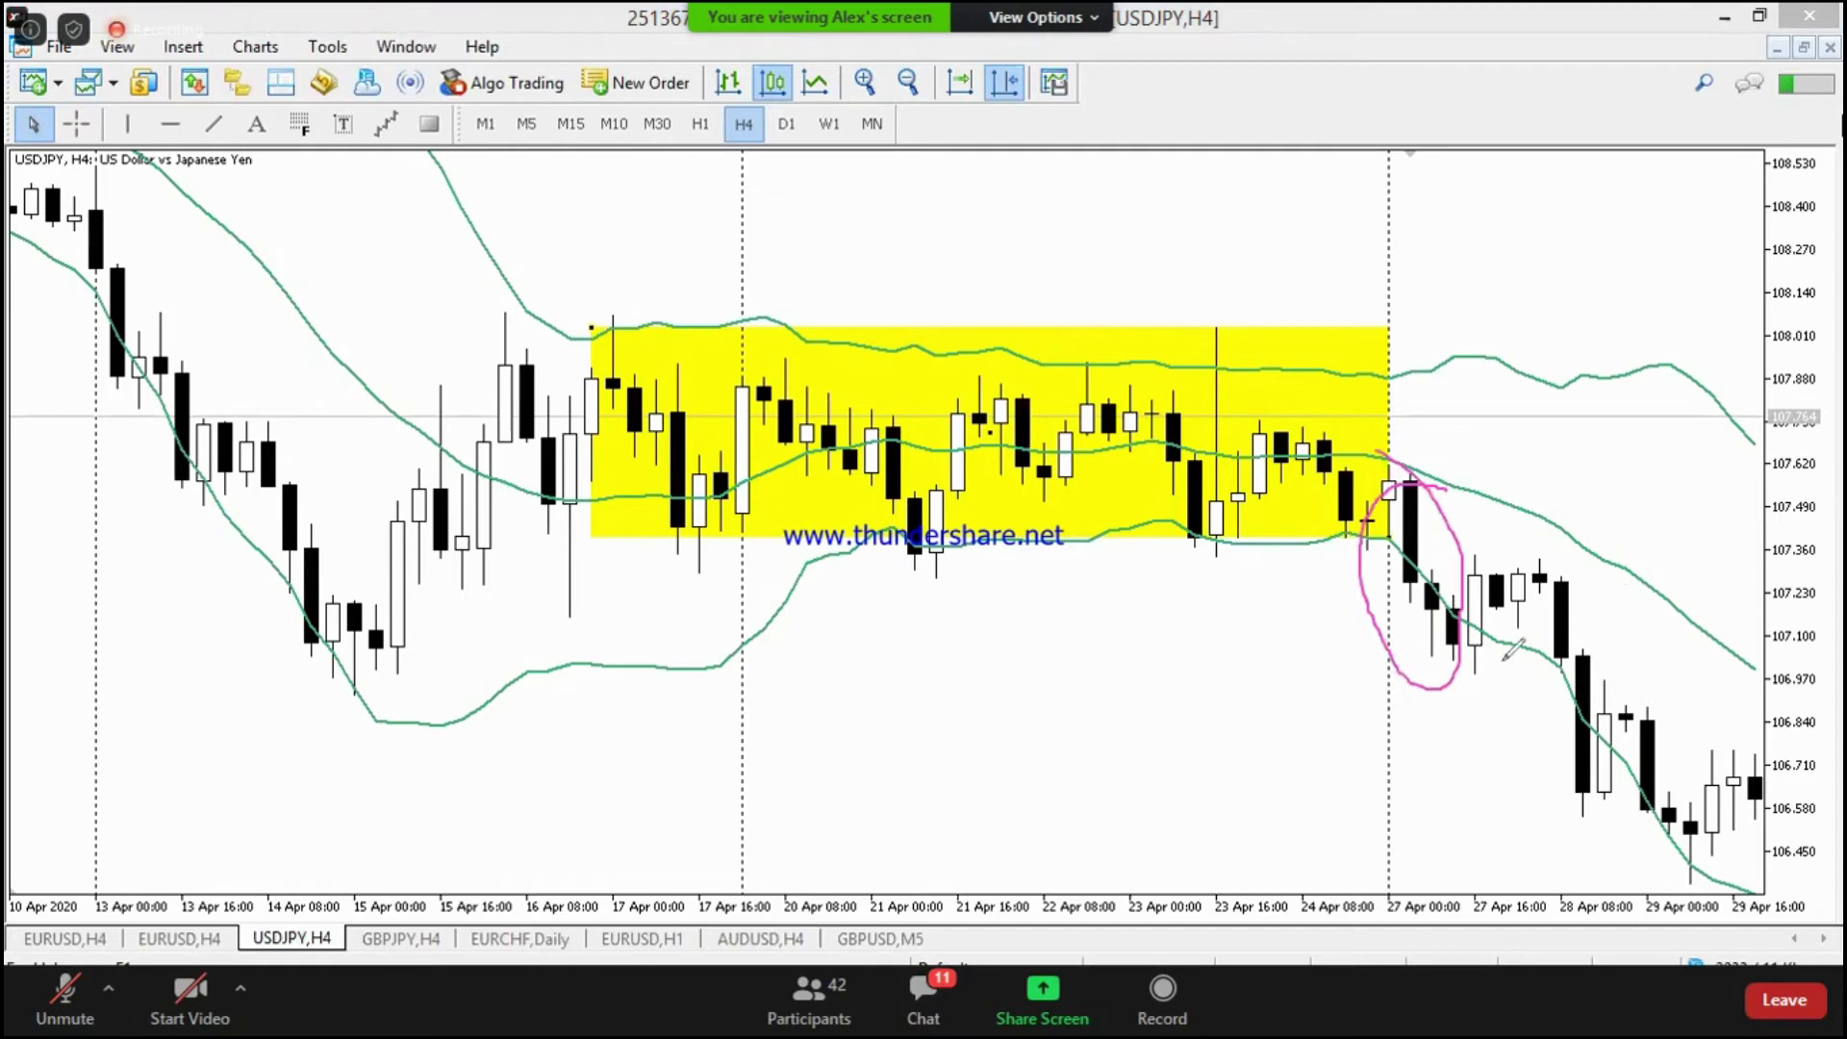
pyautogui.moveTo(1464, 545)
pyautogui.mouseDown()
pyautogui.moveTo(1531, 681)
pyautogui.moveTo(1600, 640)
pyautogui.moveTo(1568, 576)
pyautogui.mouseUp()
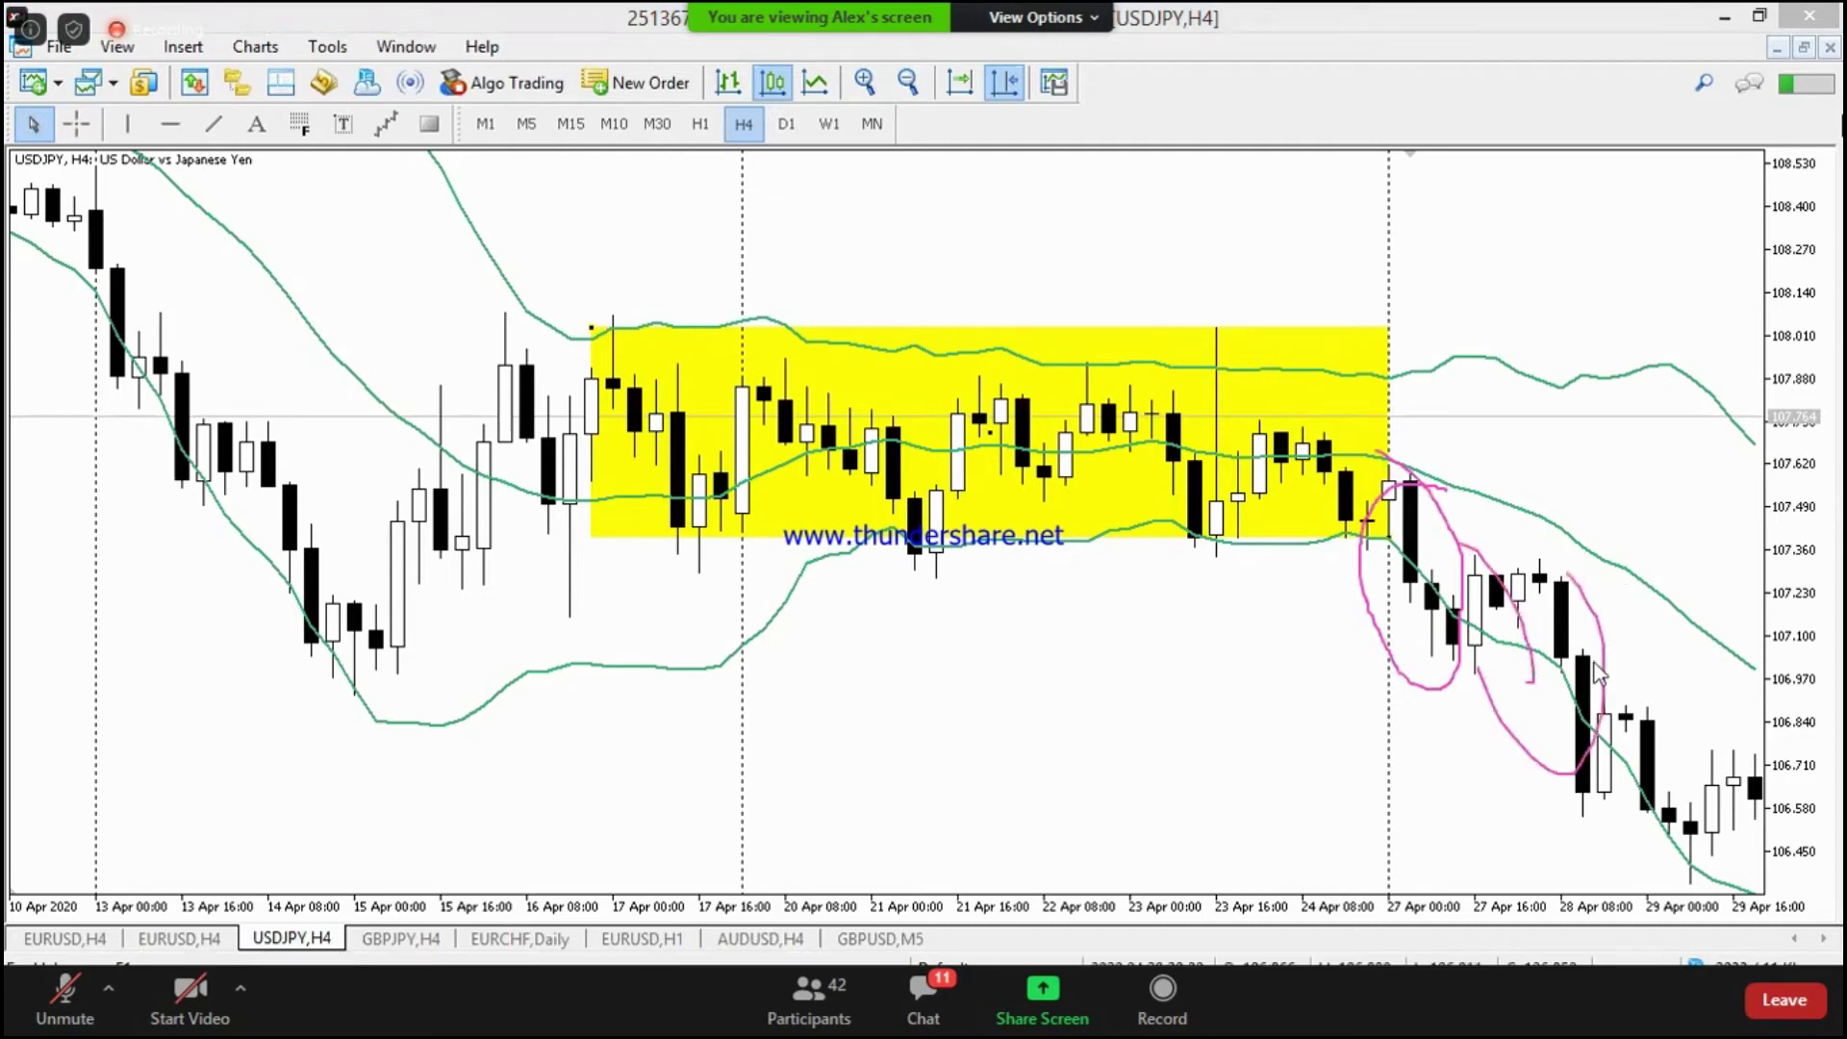
pyautogui.moveTo(1429, 368)
pyautogui.mouseDown()
pyautogui.moveTo(1150, 372)
pyautogui.moveTo(1395, 389)
pyautogui.moveTo(1827, 380)
pyautogui.mouseUp()
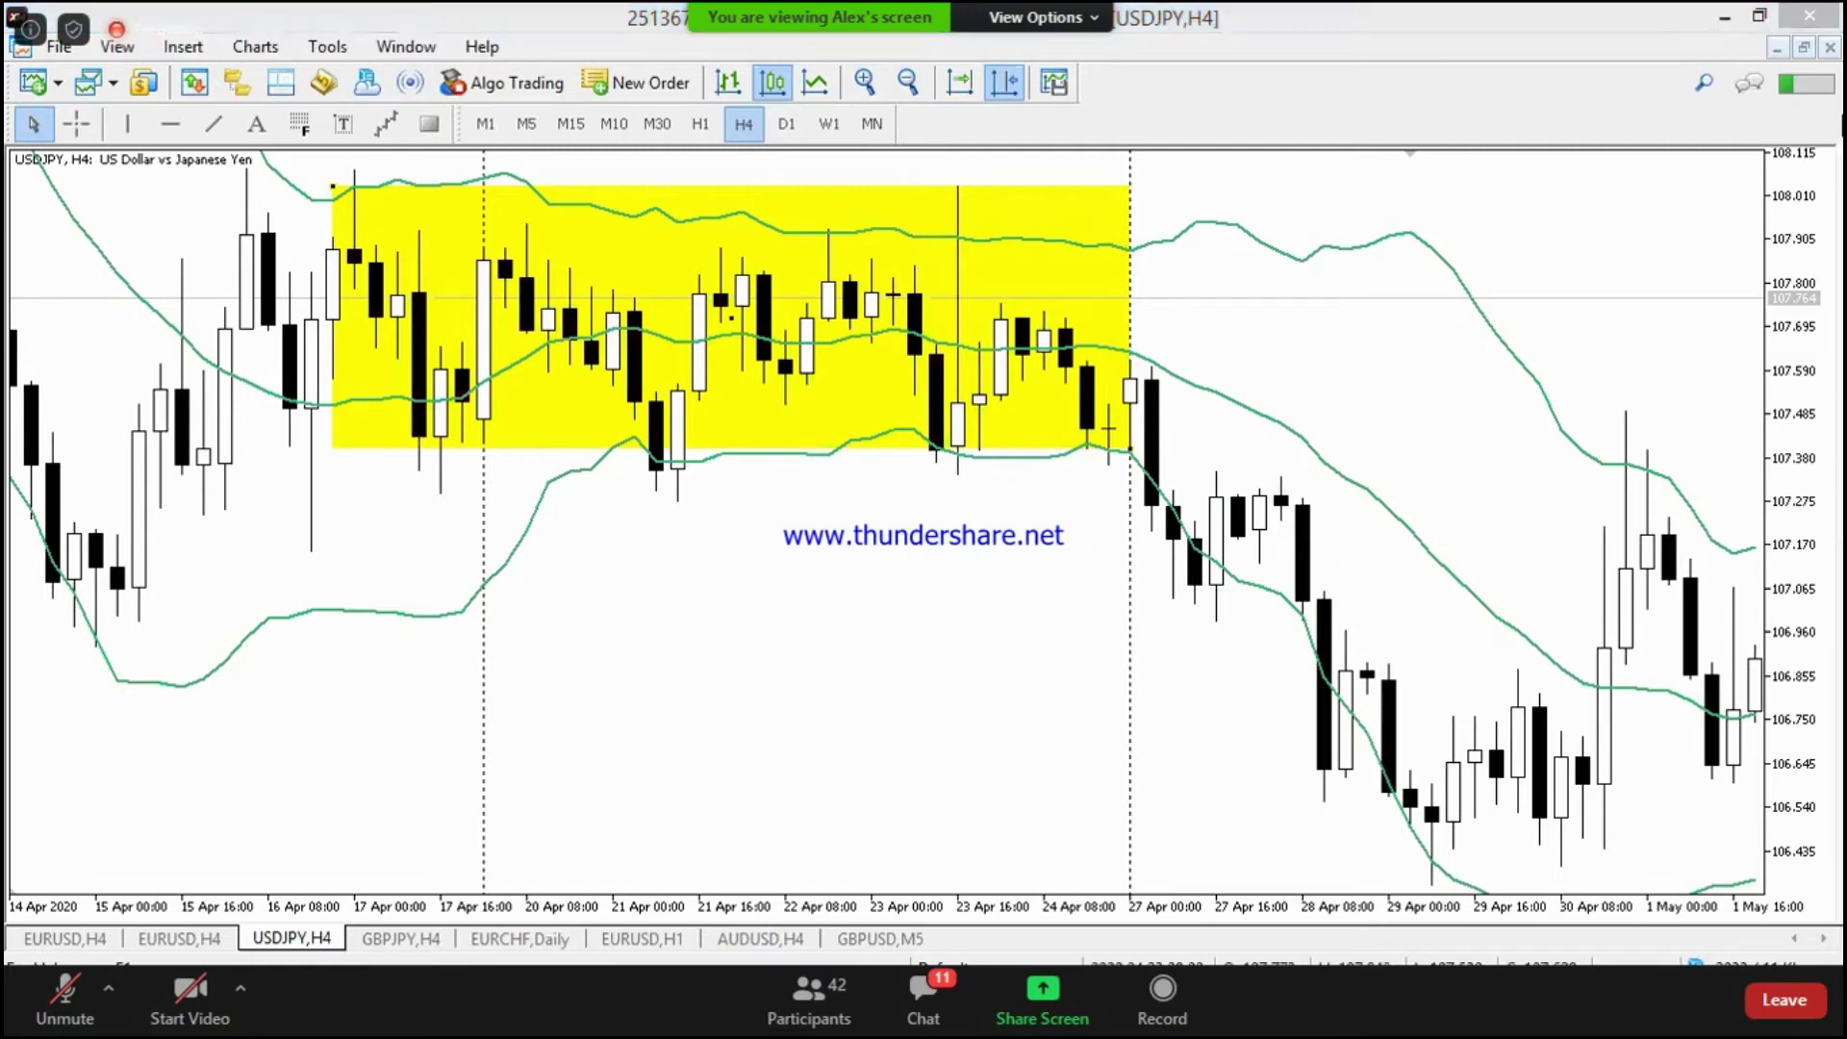
# Step: Measure the breakout drop with the crosshair, from about 108.07 on 24 April to about 107.25 on 27 April
pyautogui.hscroll(2, 990, 567)
pyautogui.hscroll(-2, 925, 428)
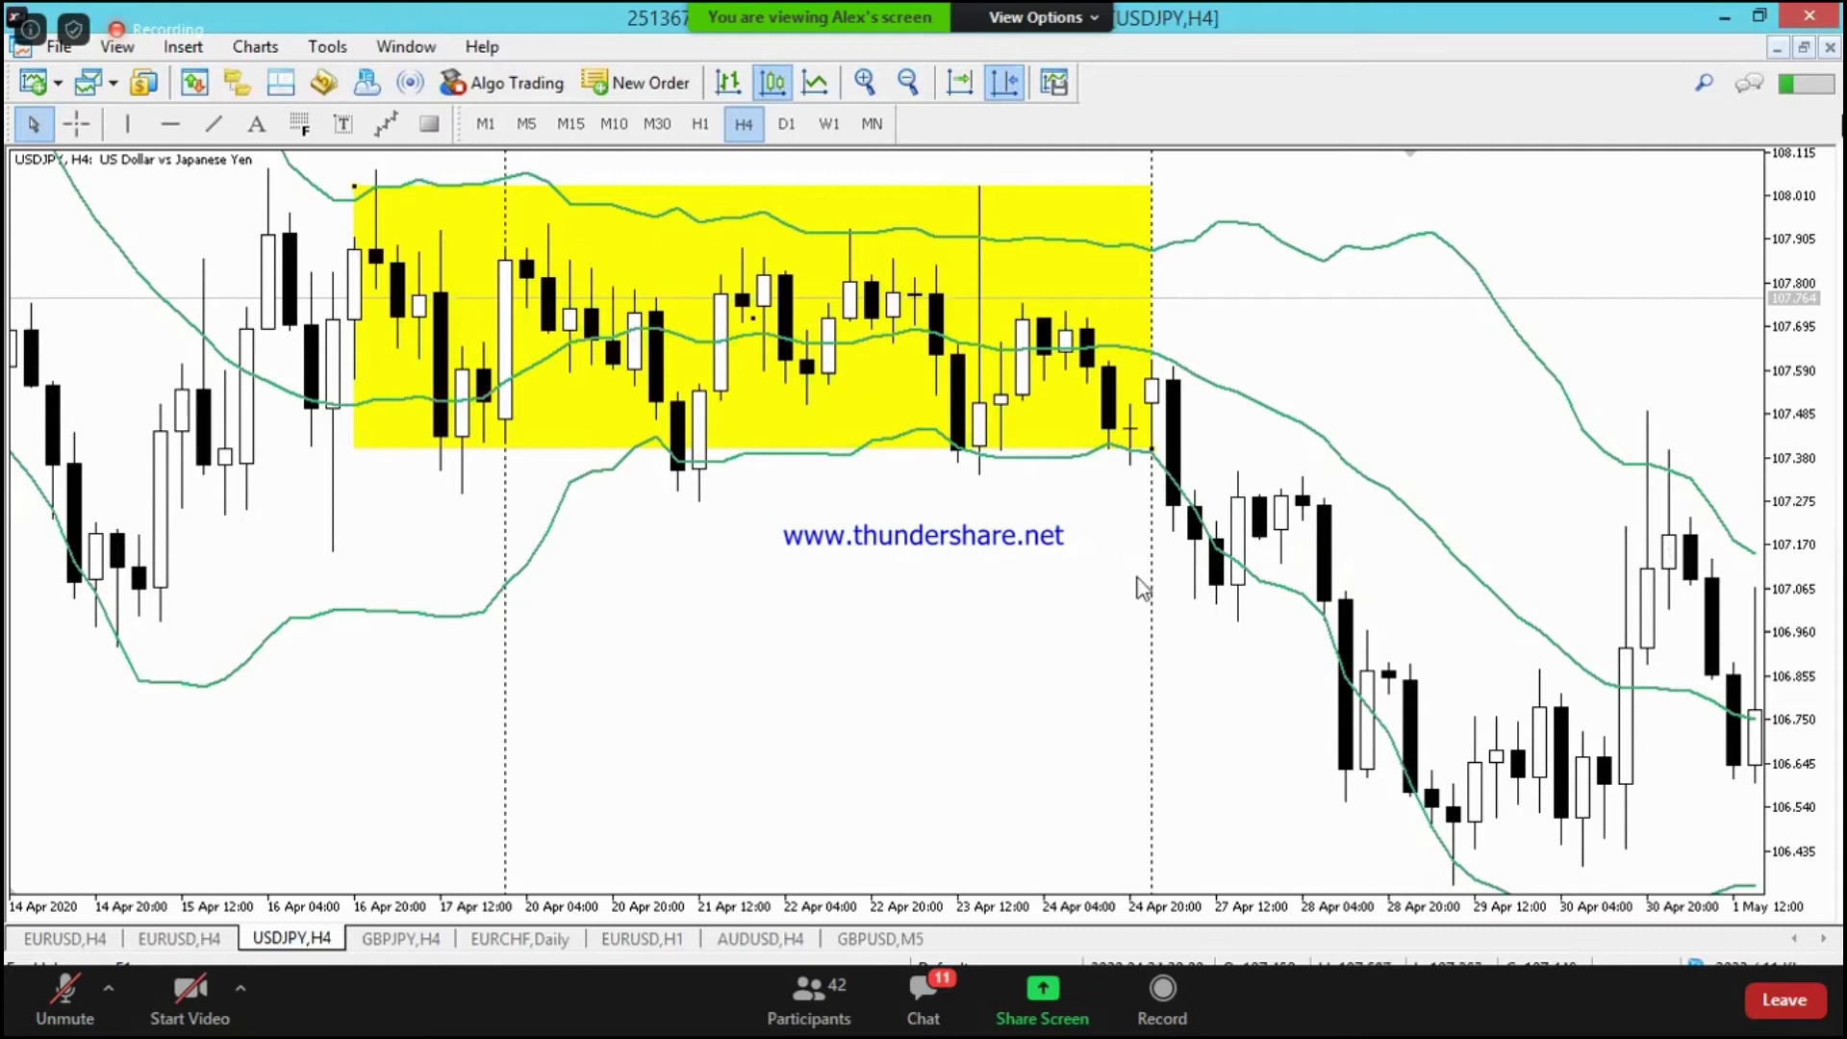
pyautogui.moveTo(1239, 721); pyautogui.dragTo(971, 421)
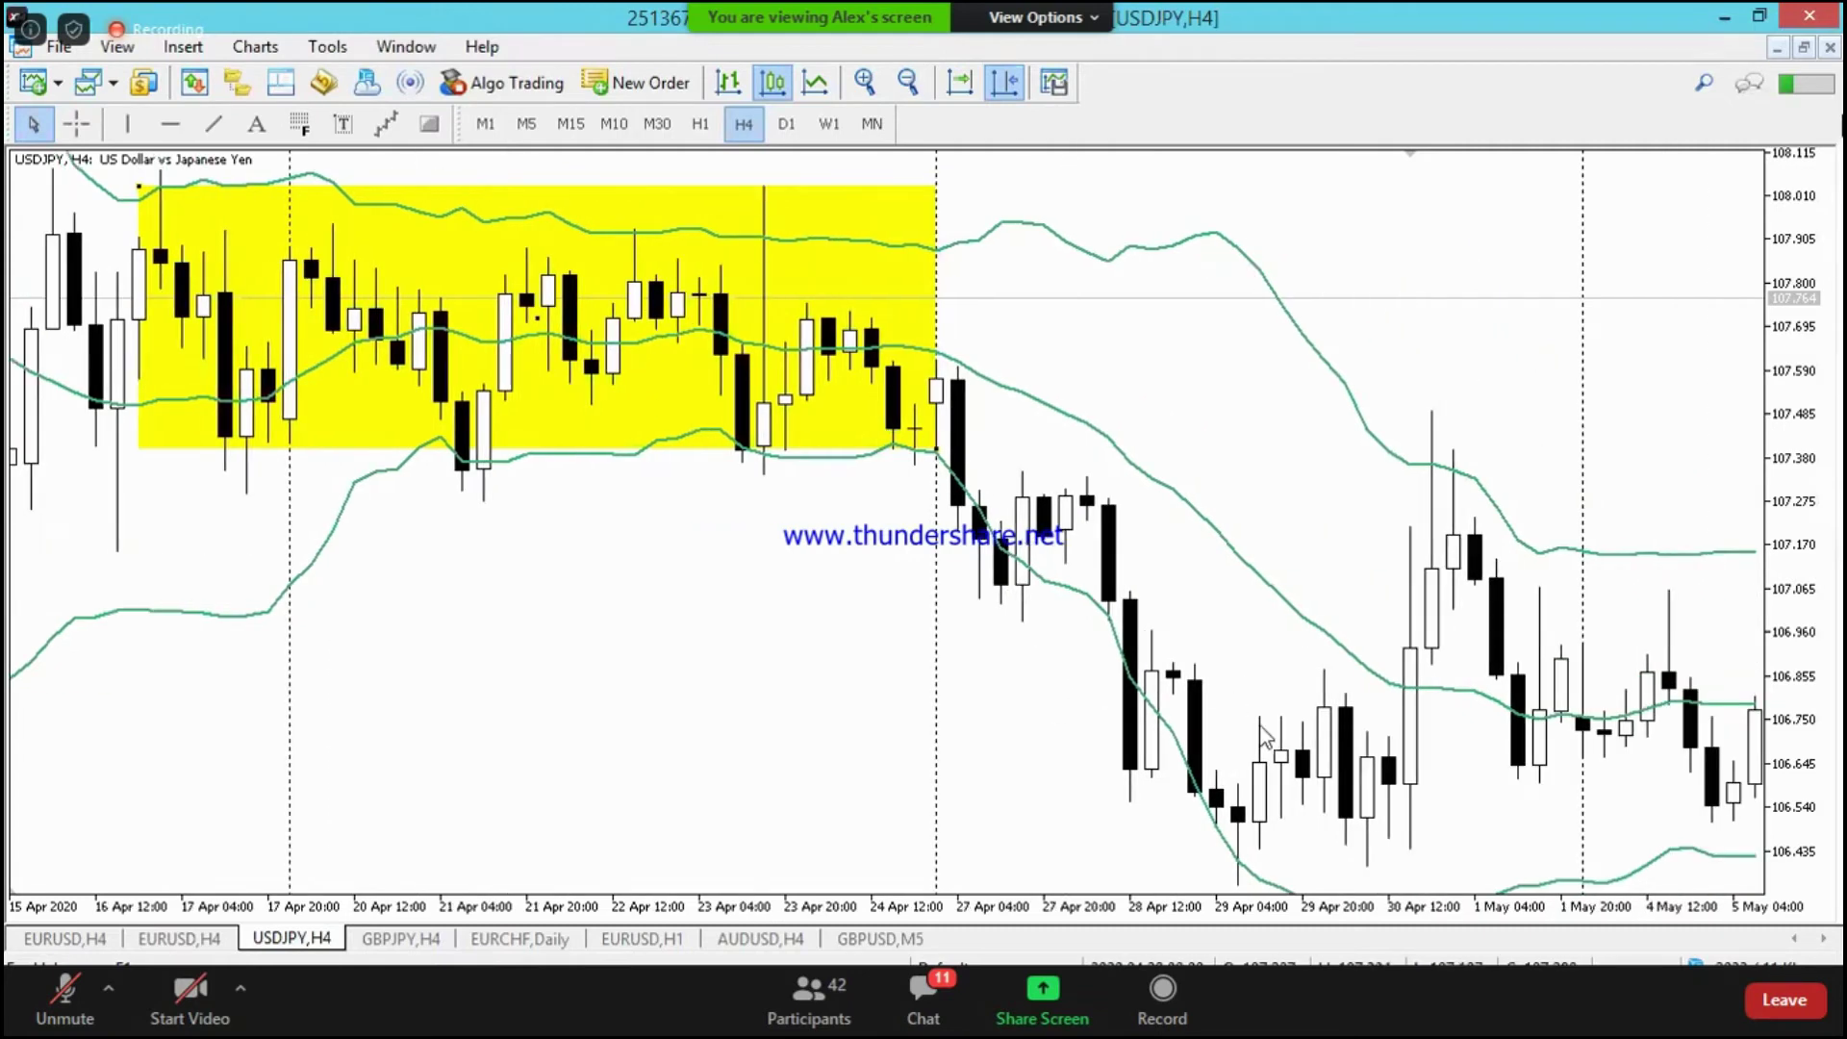
pyautogui.moveTo(1279, 731); pyautogui.dragTo(966, 625)
pyautogui.scroll(8, 967, 625)
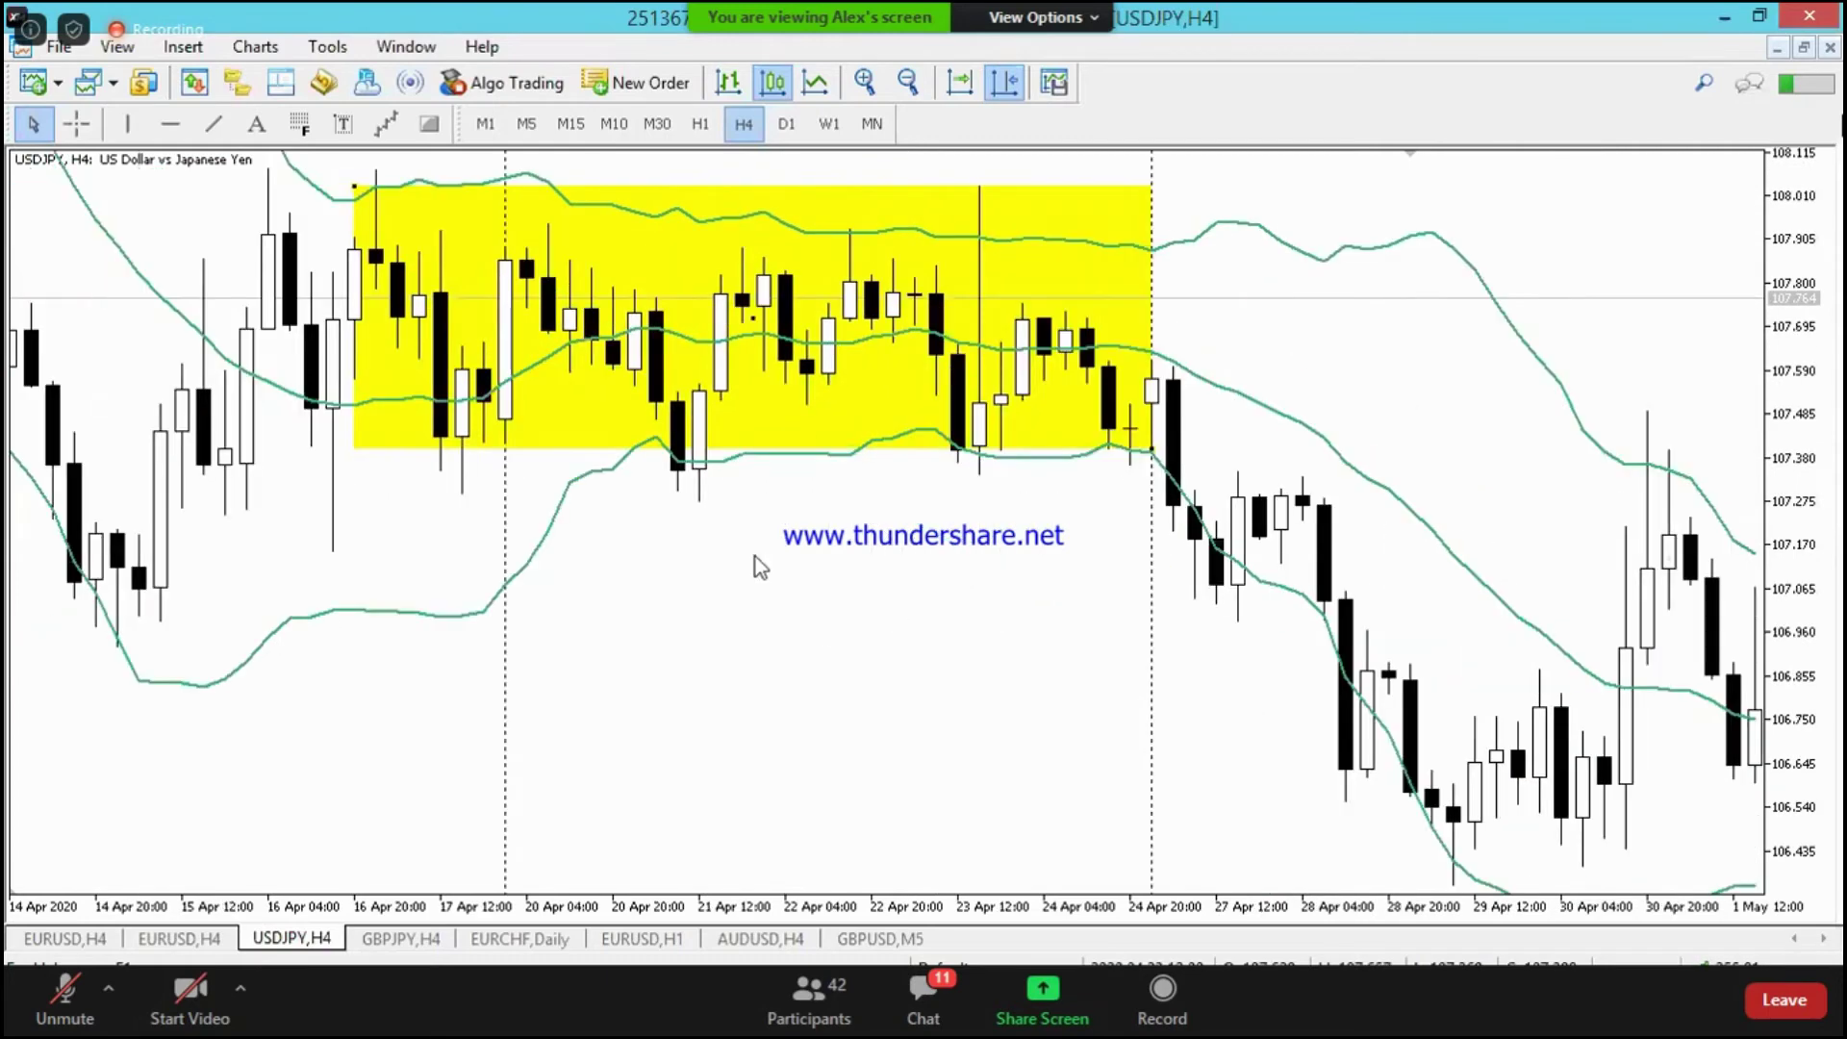
pyautogui.scroll(-3, 881, 549)
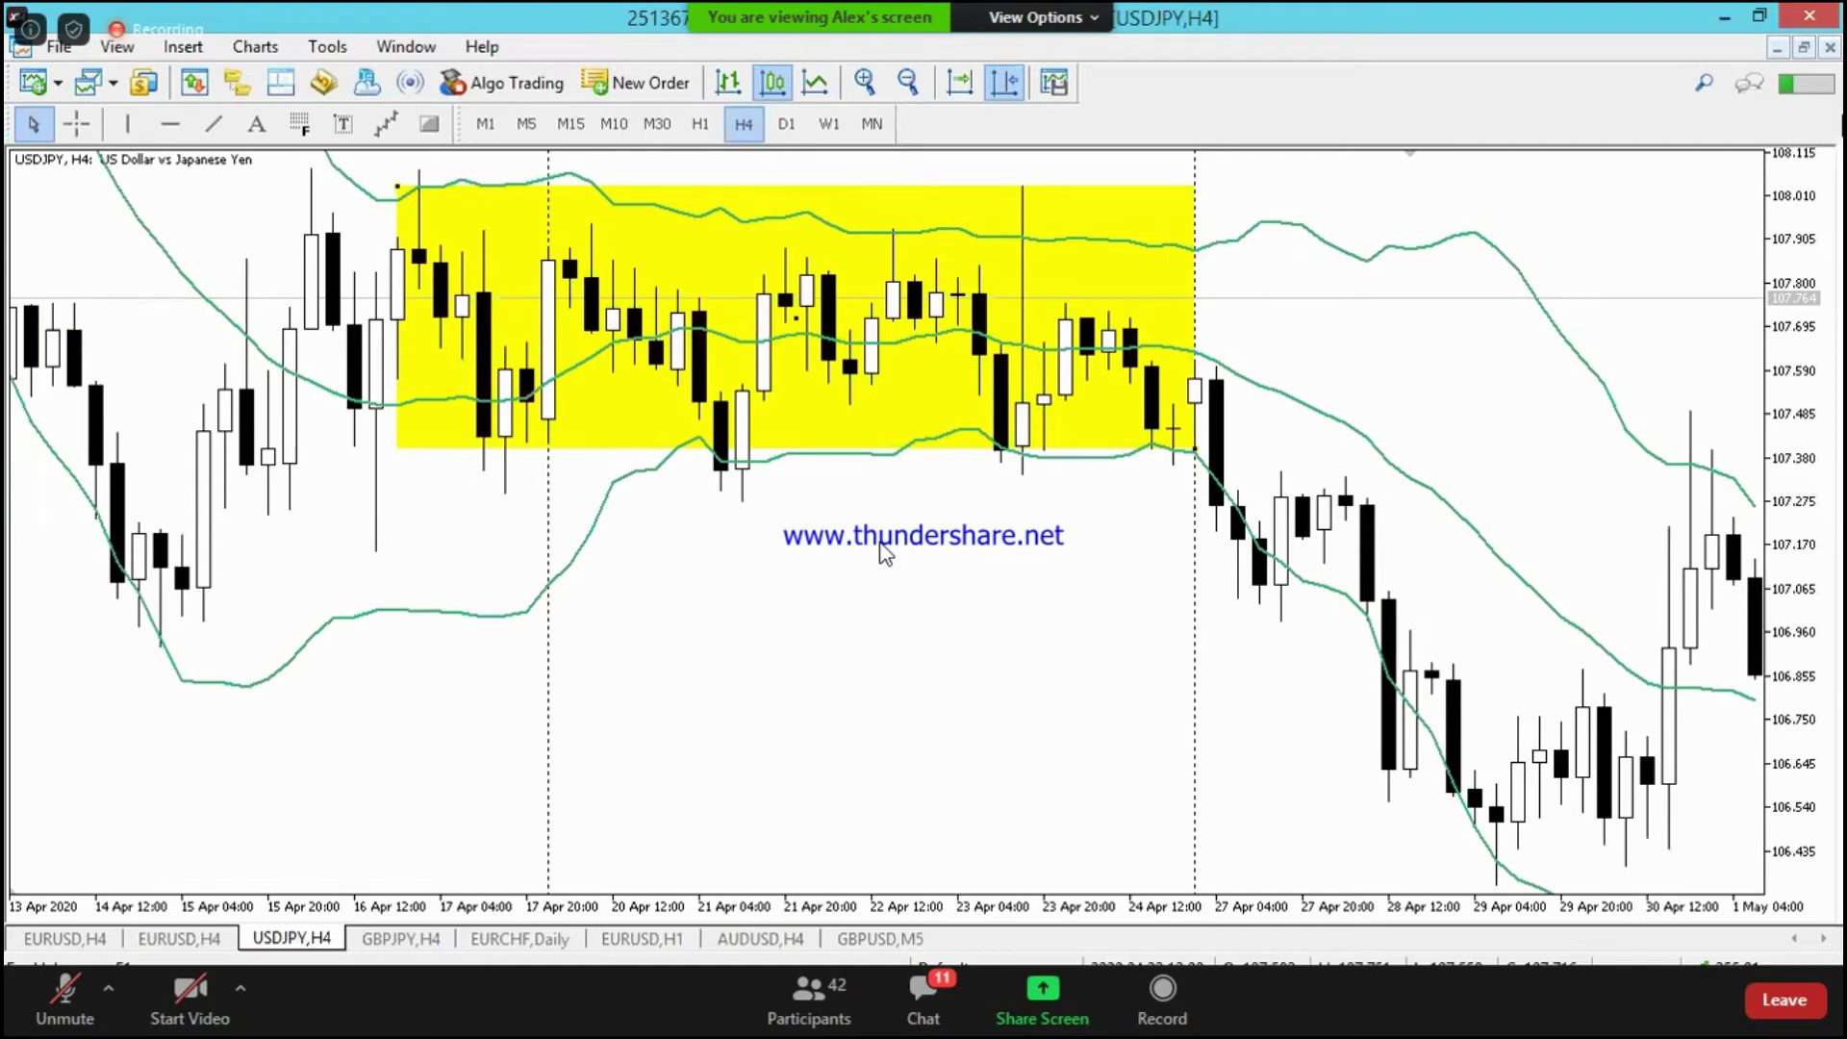
pyautogui.moveTo(1810, 322); pyautogui.dragTo(1792, 399)
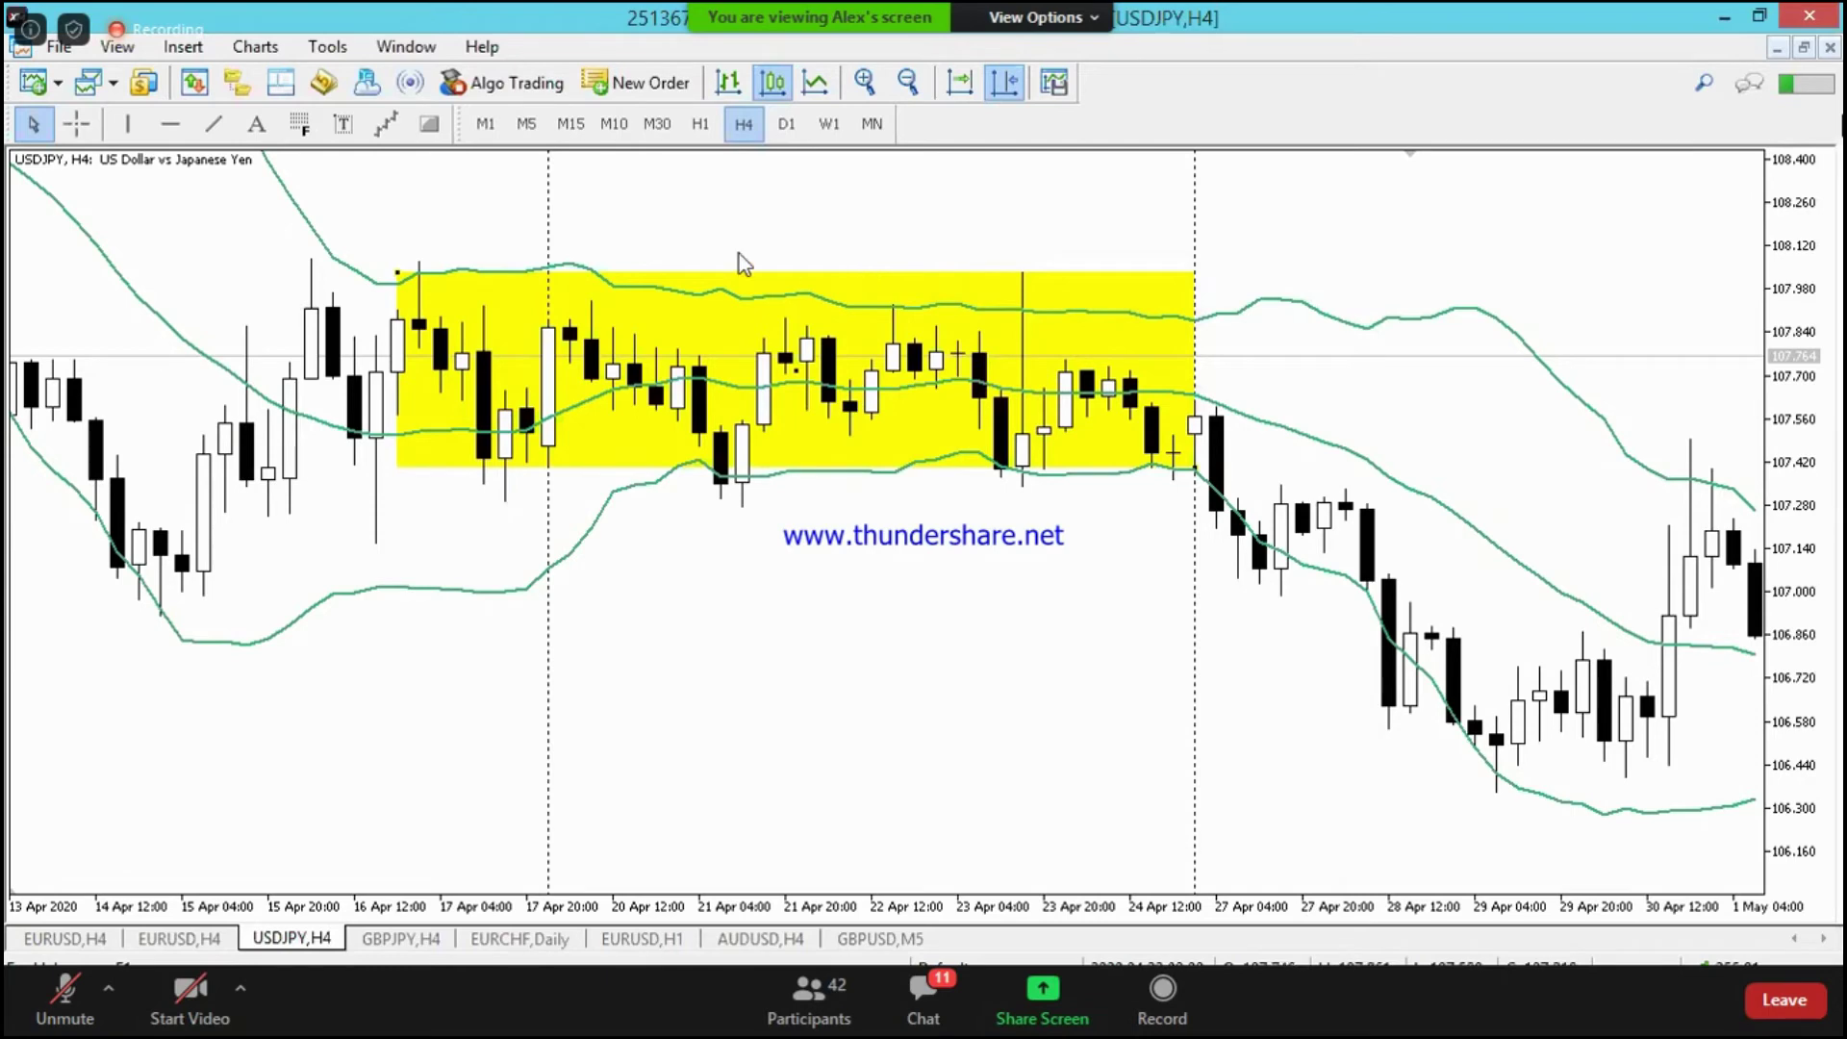
pyautogui.click(77, 125)
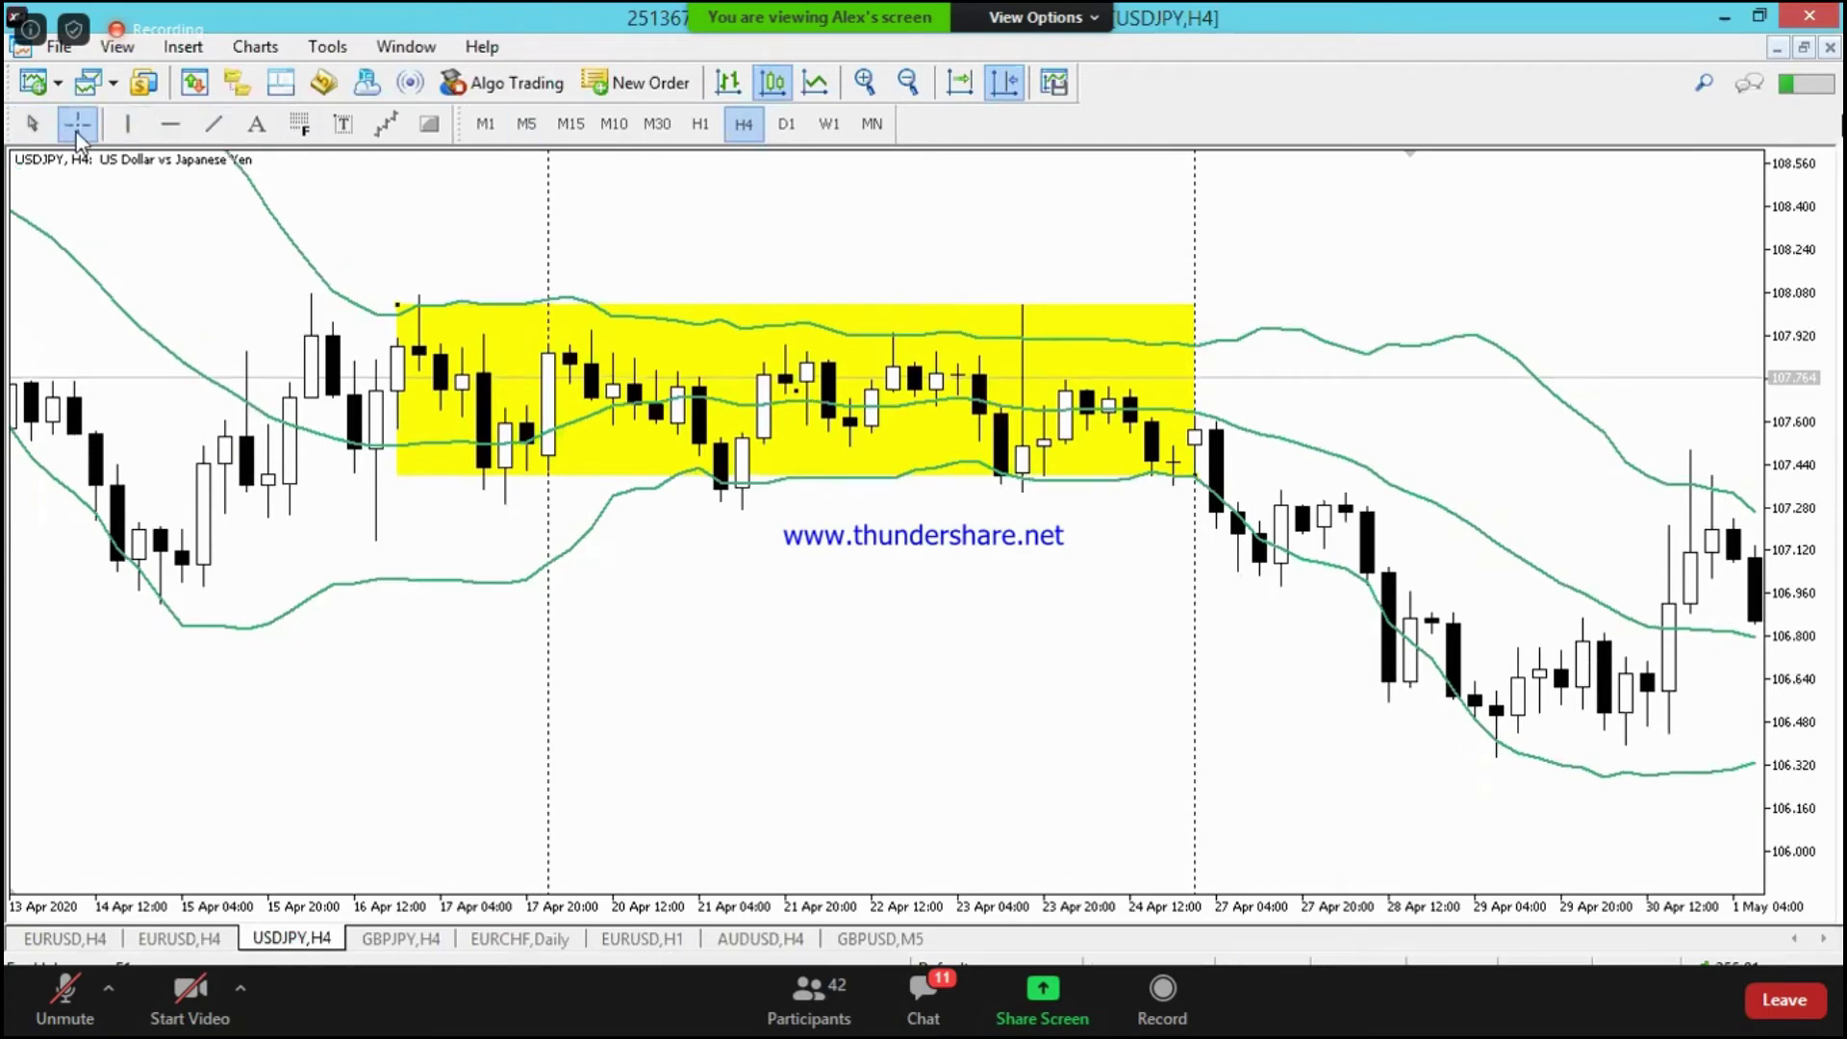
pyautogui.moveTo(1153, 296)
pyautogui.mouseDown()
pyautogui.moveTo(1155, 502)
pyautogui.moveTo(1216, 517)
pyautogui.mouseUp()
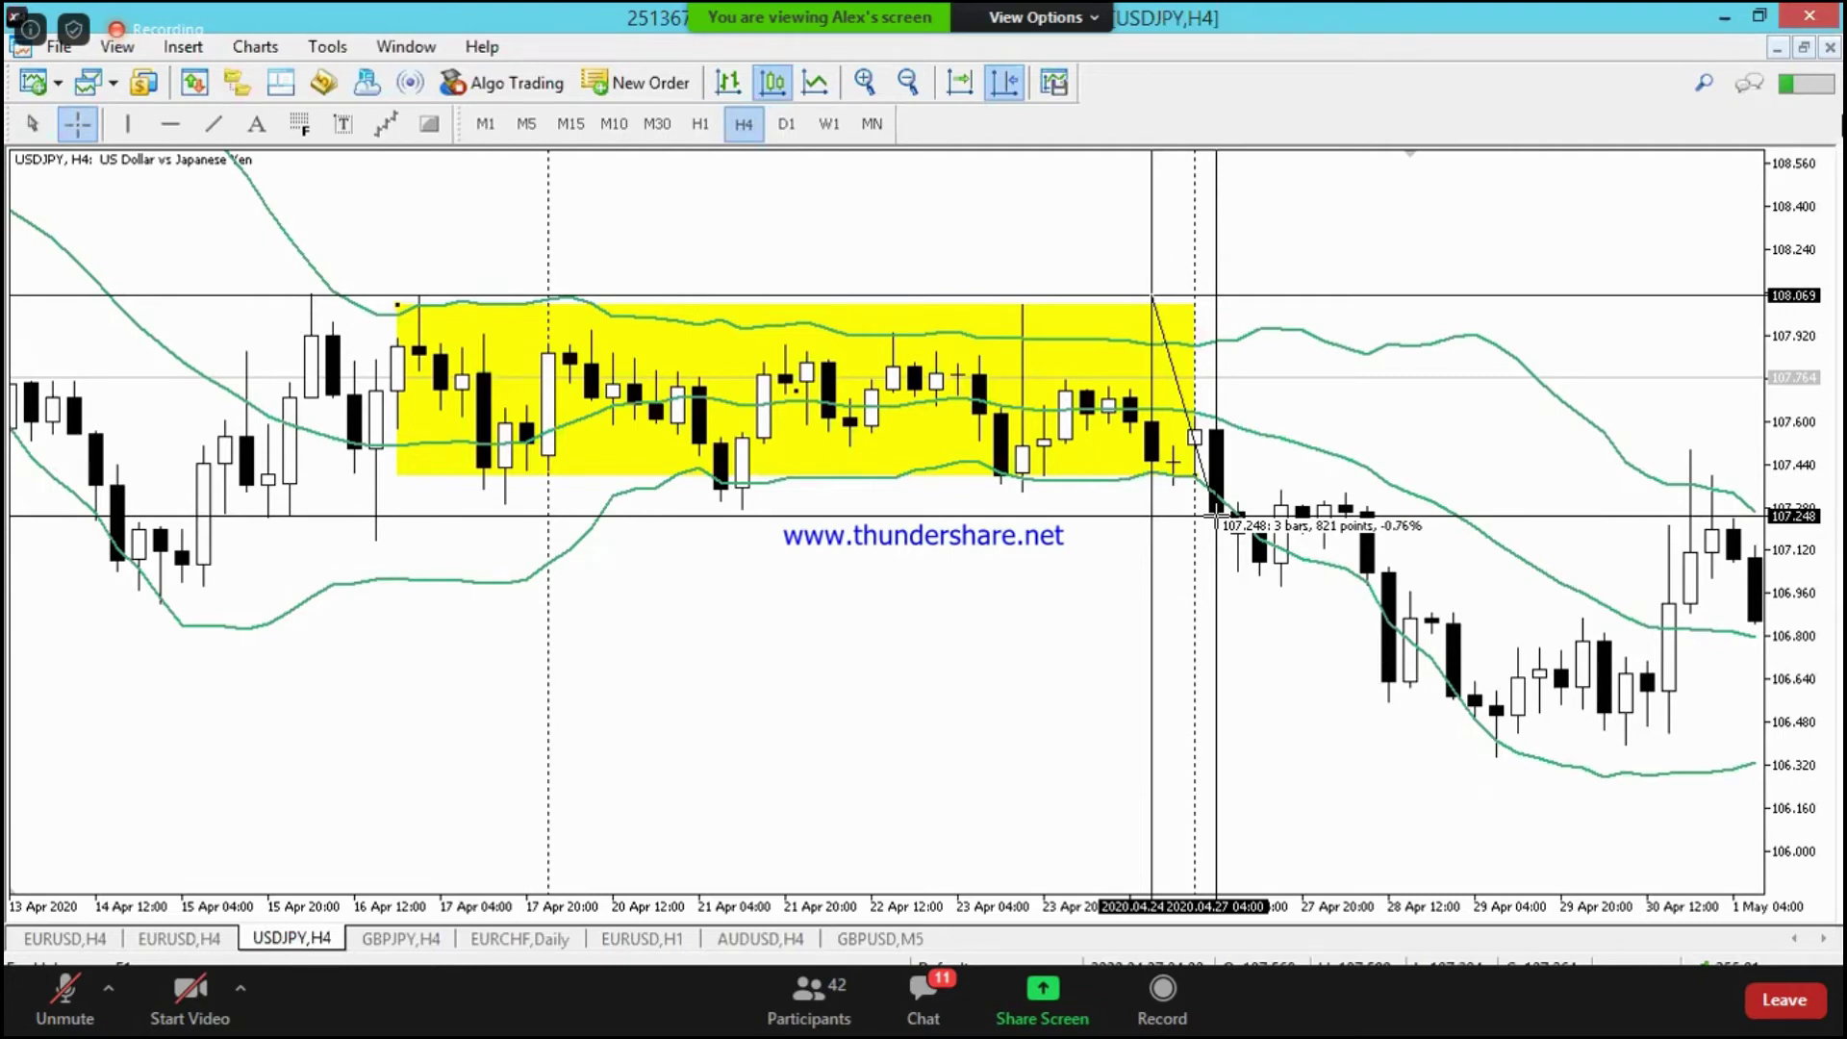
pyautogui.moveTo(1215, 516); pyautogui.dragTo(1215, 517)
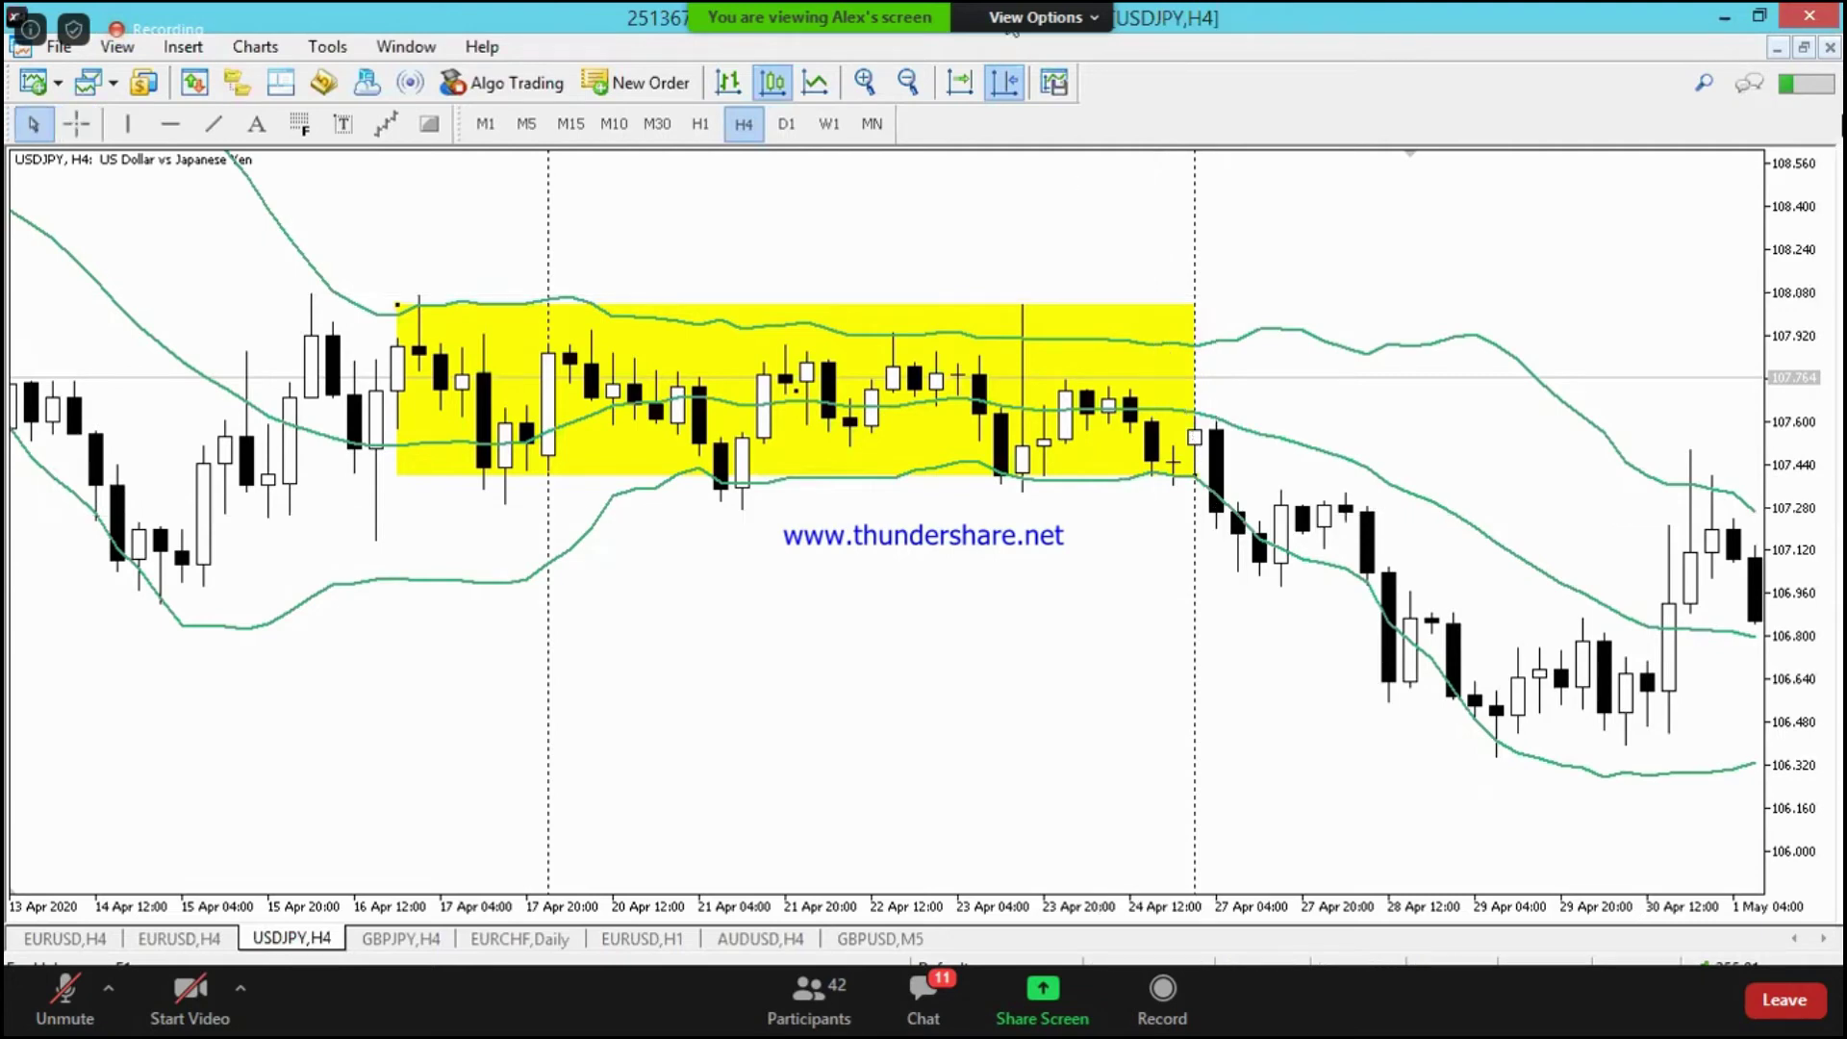
# Step: Zoom out the chart and measure the whole decline from the 27 April breakout to the early May low near 106.00
pyautogui.click(908, 82)
pyautogui.scroll(1, 689, 263)
pyautogui.click(76, 123)
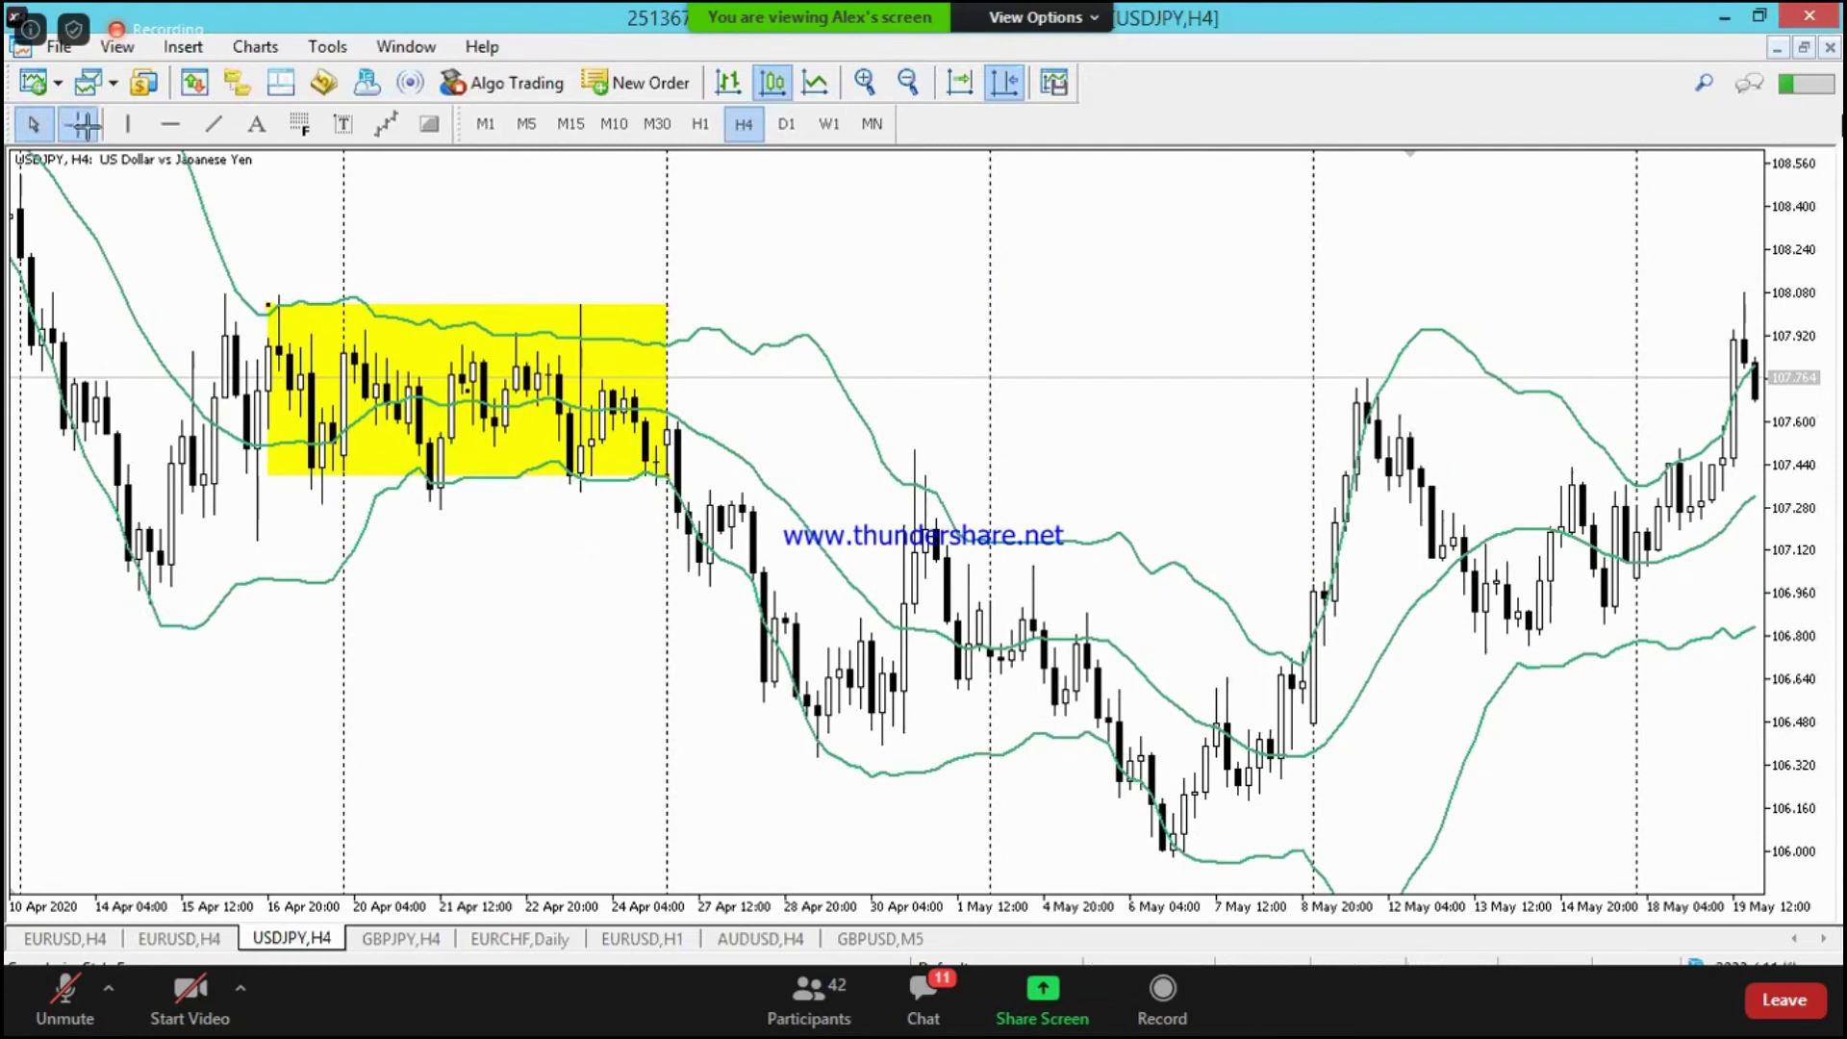
pyautogui.moveTo(689, 522); pyautogui.dragTo(1213, 854)
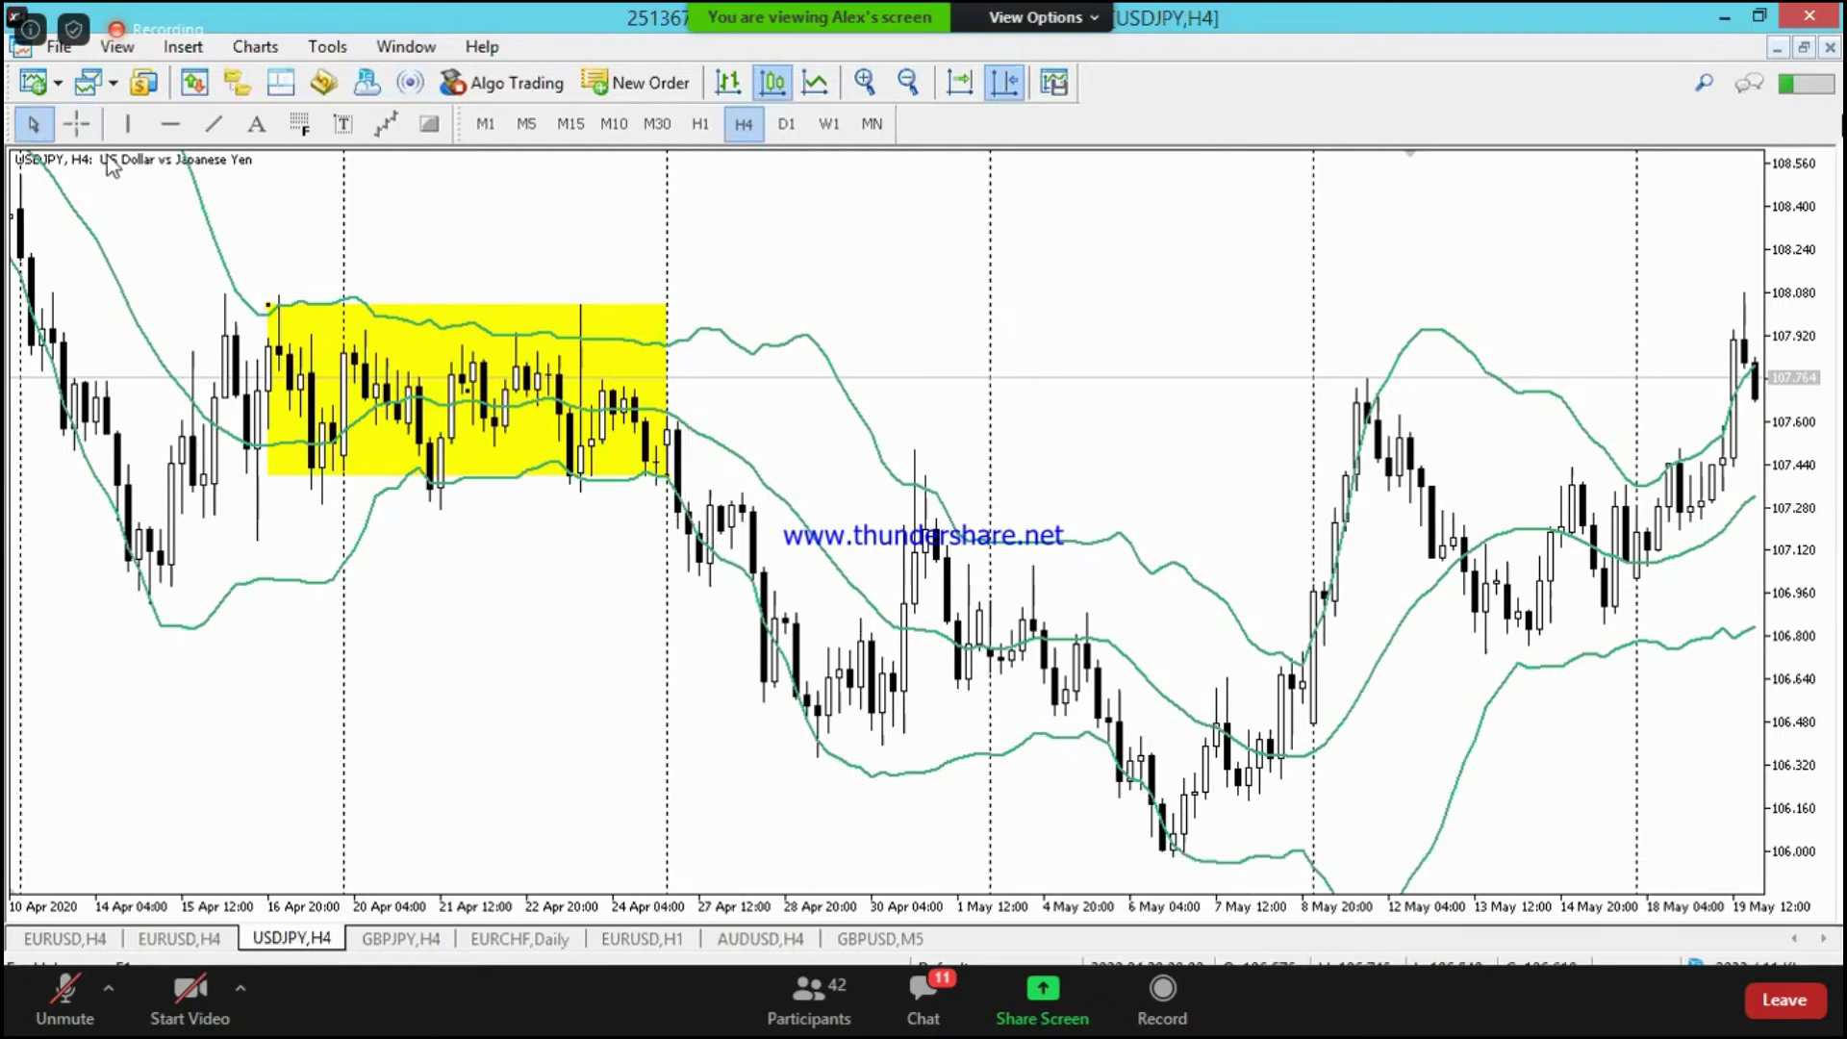
pyautogui.click(76, 123)
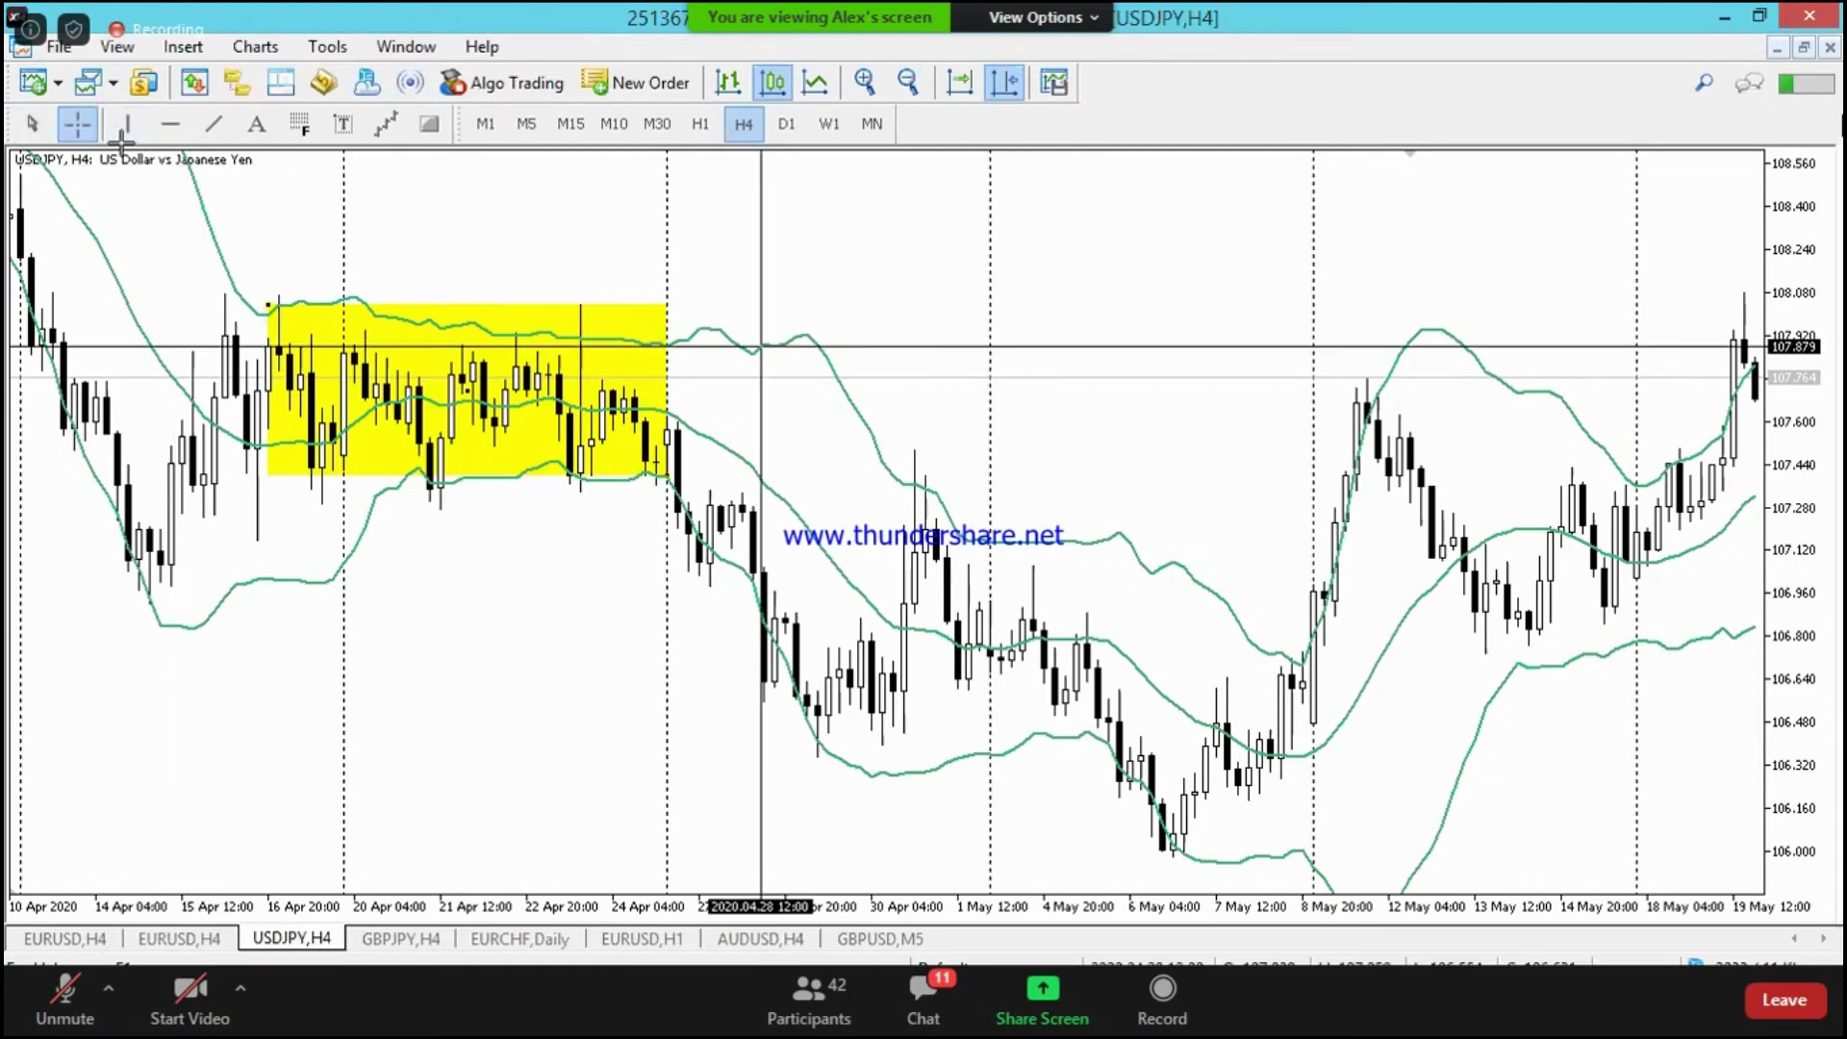
pyautogui.moveTo(760, 345)
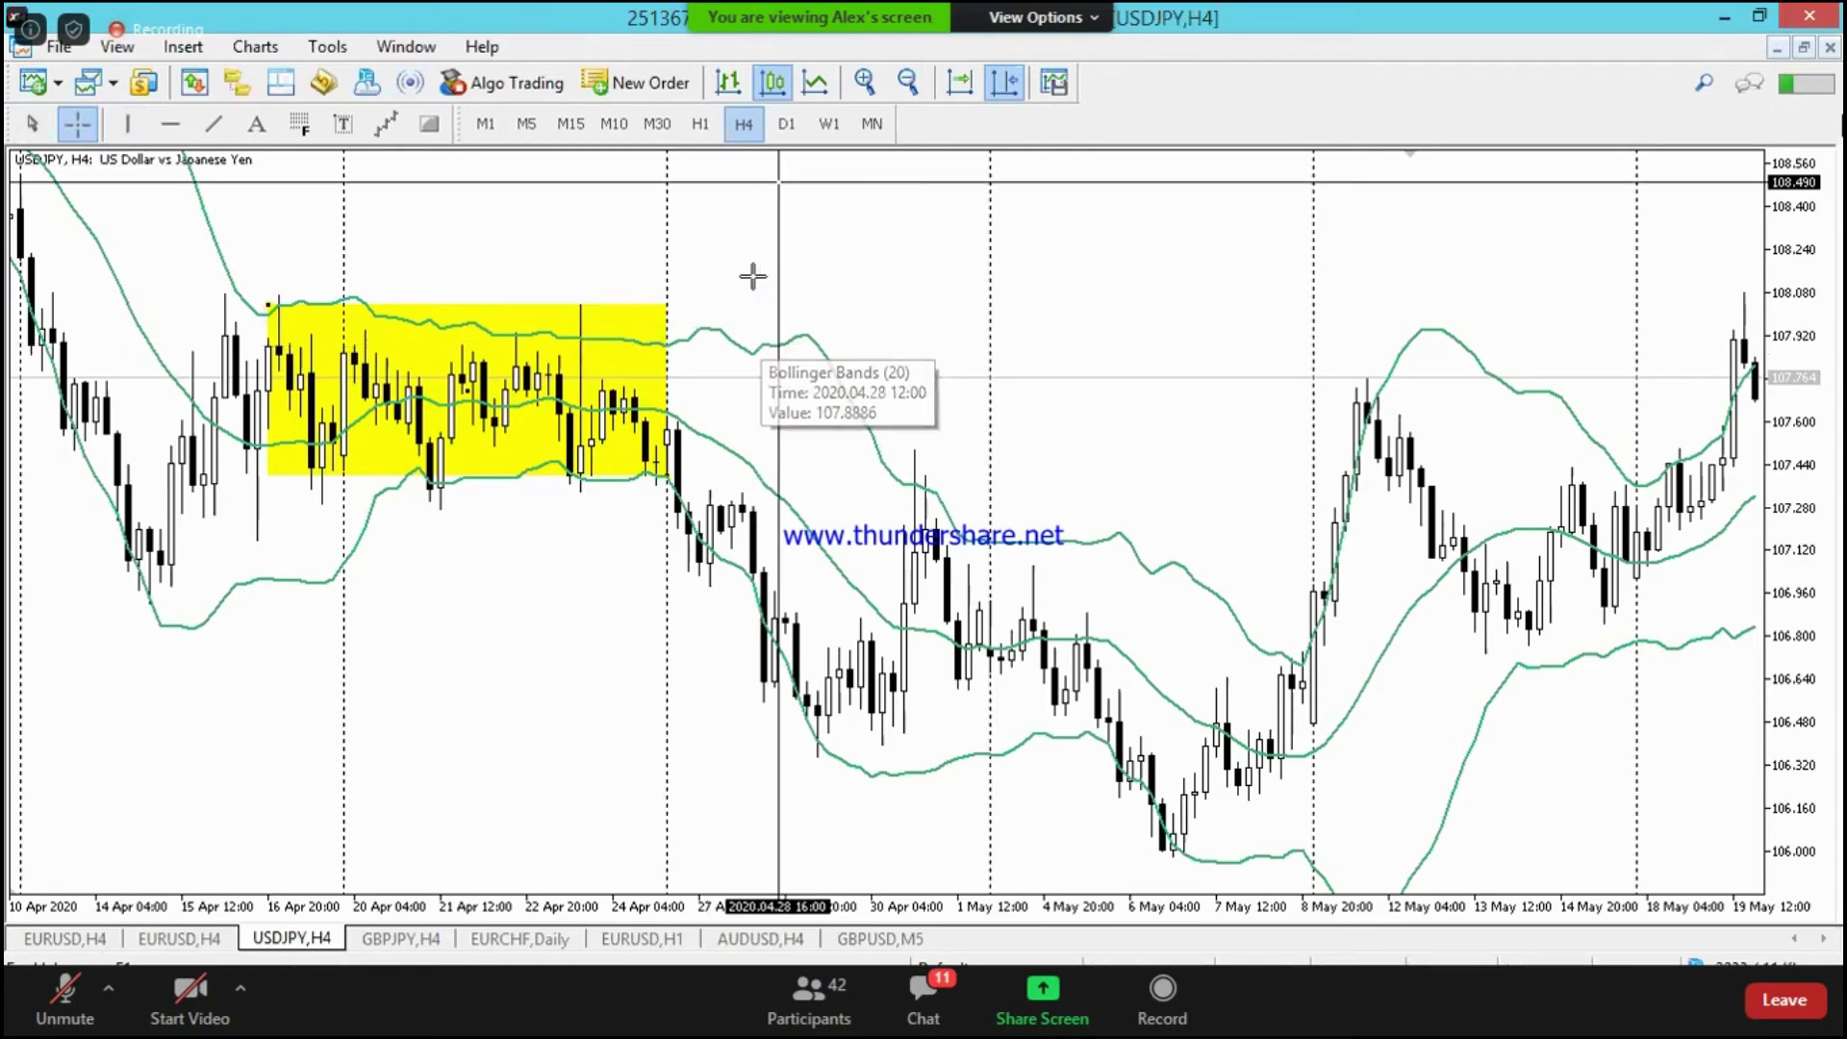
pyautogui.press('Escape')
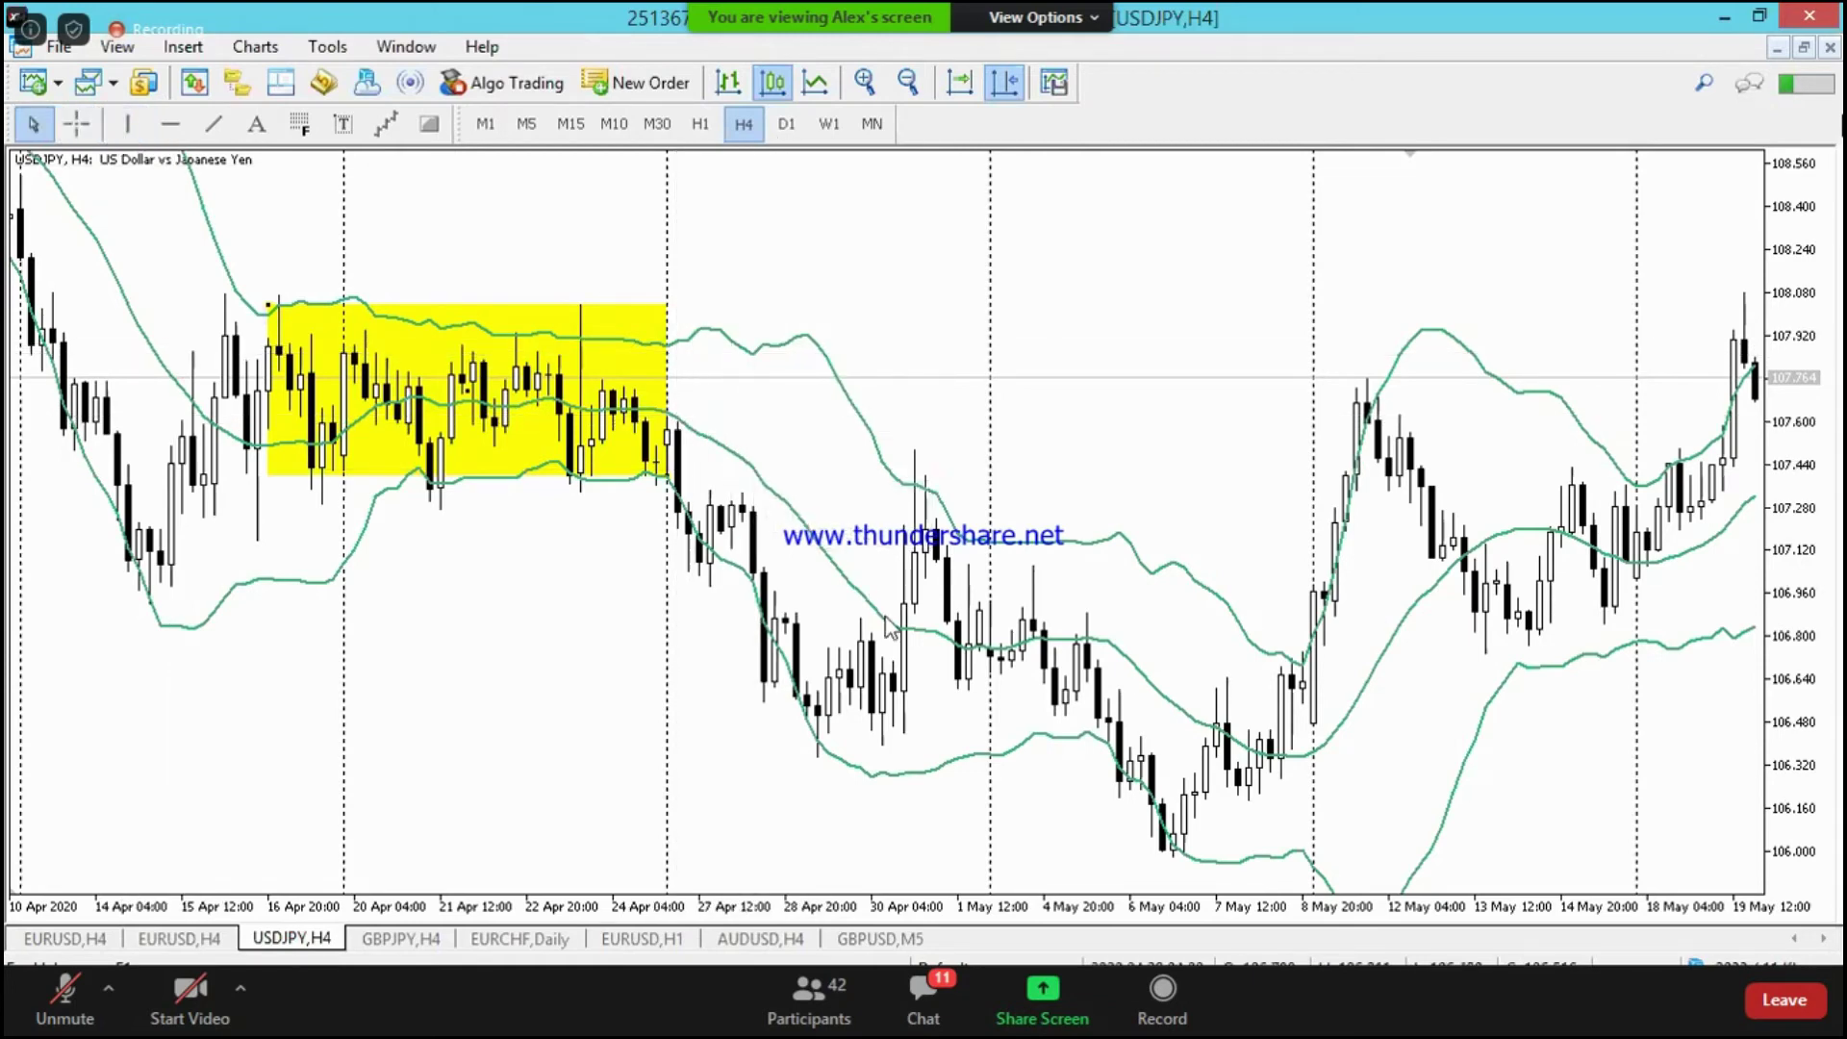
# Step: Measure from about 106.93 on 1 May back to about 107.27 on 27 April with the crosshair
pyautogui.moveTo(766, 564)
pyautogui.click(76, 123)
pyautogui.moveTo(923, 667); pyautogui.dragTo(928, 626)
pyautogui.click(76, 123)
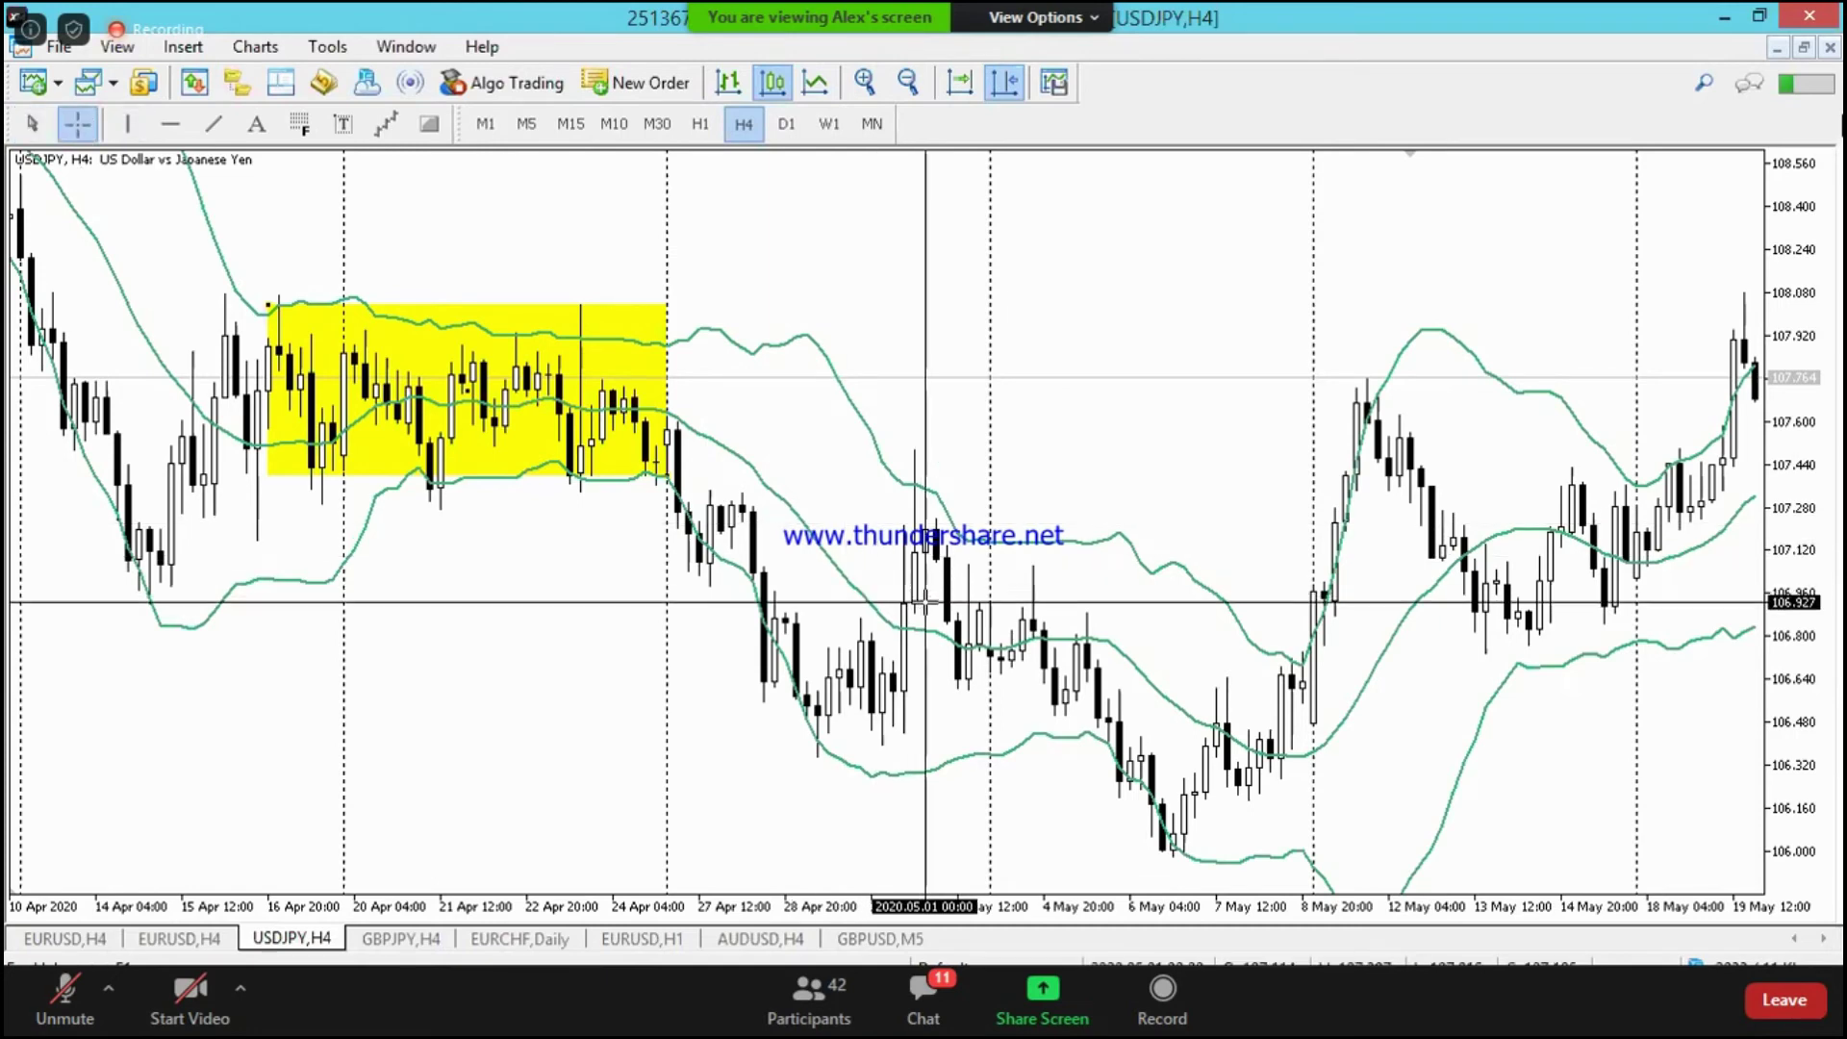
pyautogui.moveTo(925, 602); pyautogui.dragTo(705, 511)
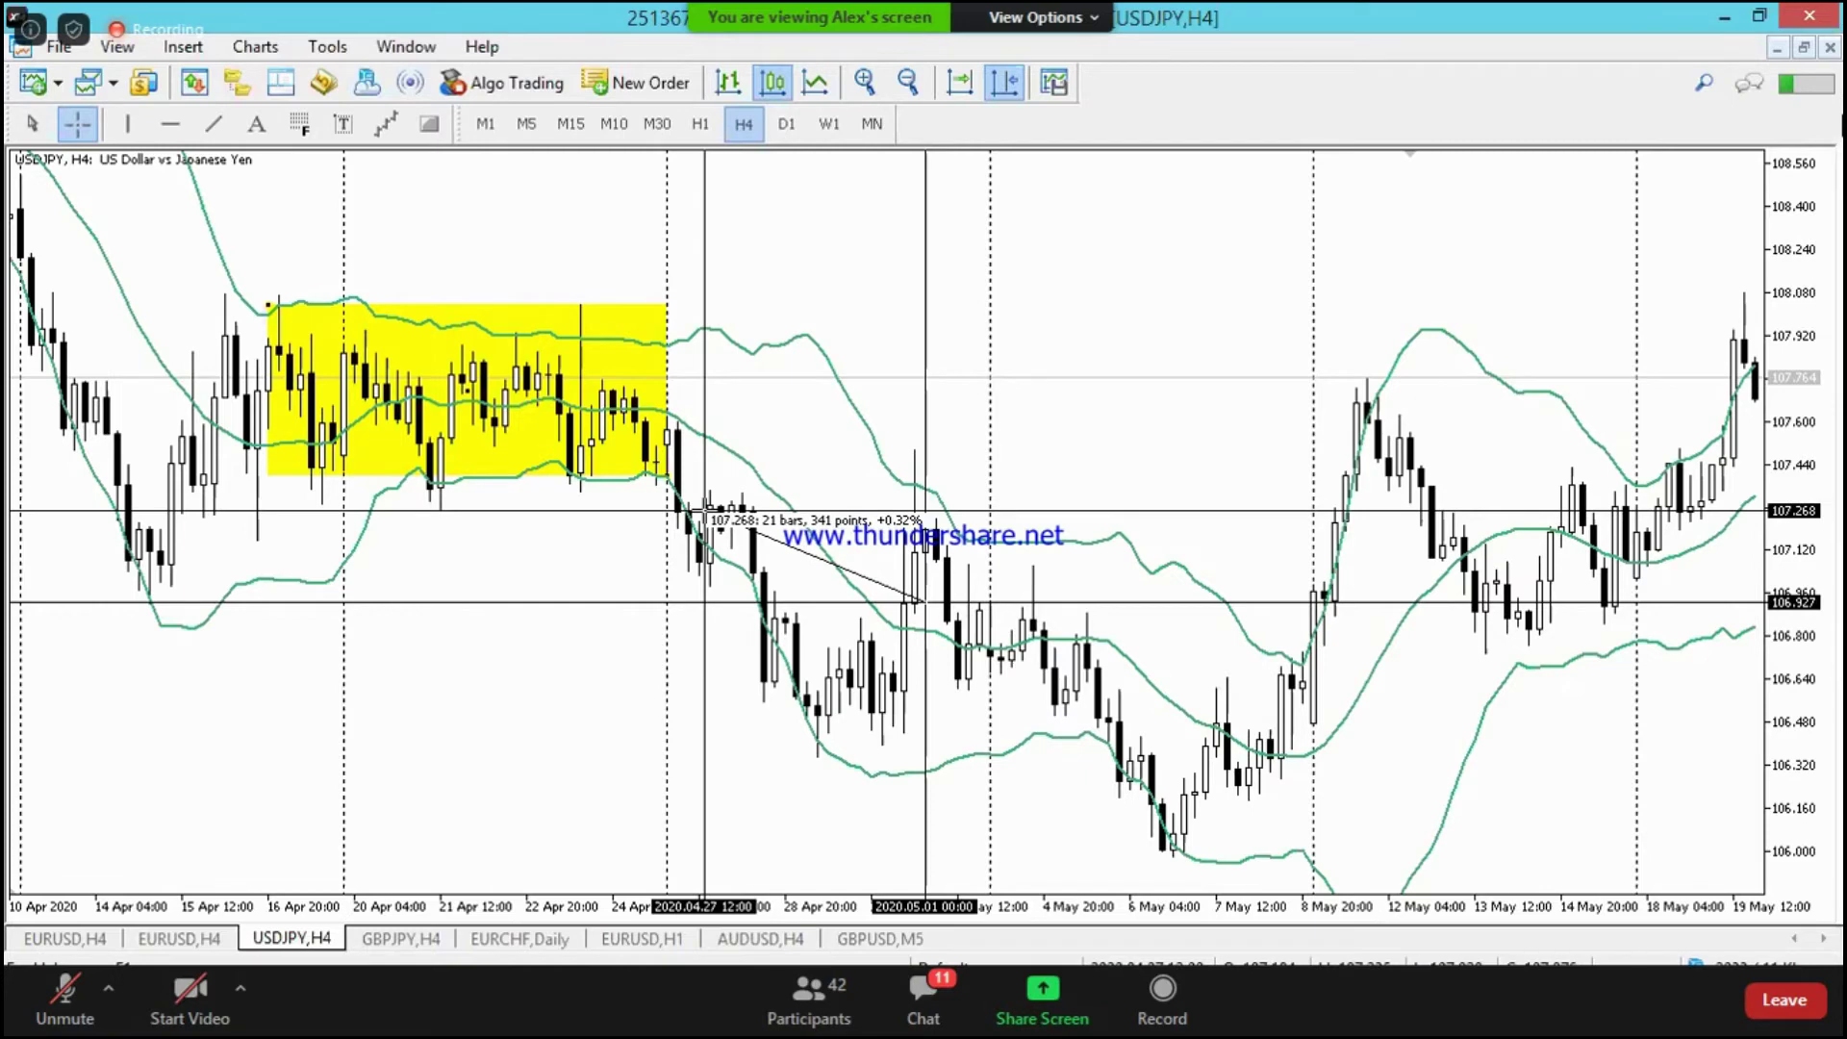
pyautogui.moveTo(705, 511); pyautogui.dragTo(705, 510)
pyautogui.moveTo(1021, 566); pyautogui.dragTo(902, 500)
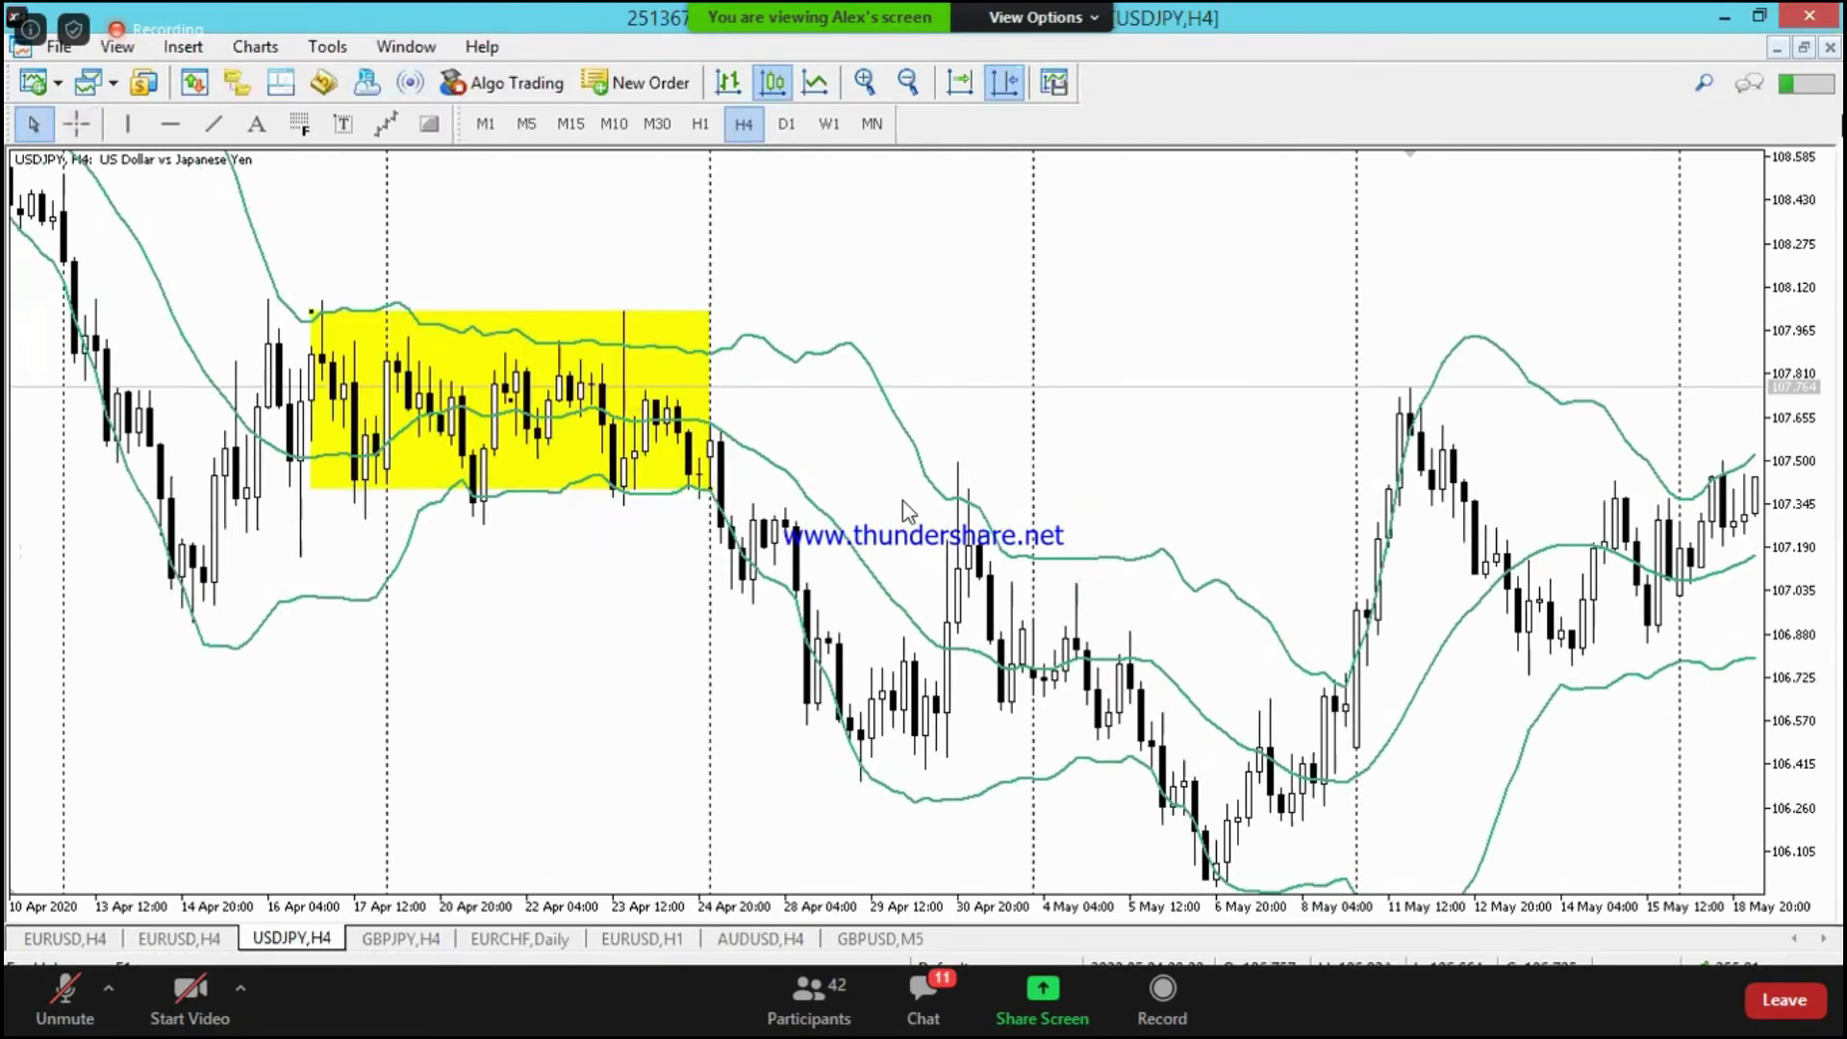
# Step: Measure the decline from the yellow range's lower edge on 27 April down to the late-April candles
pyautogui.click(77, 123)
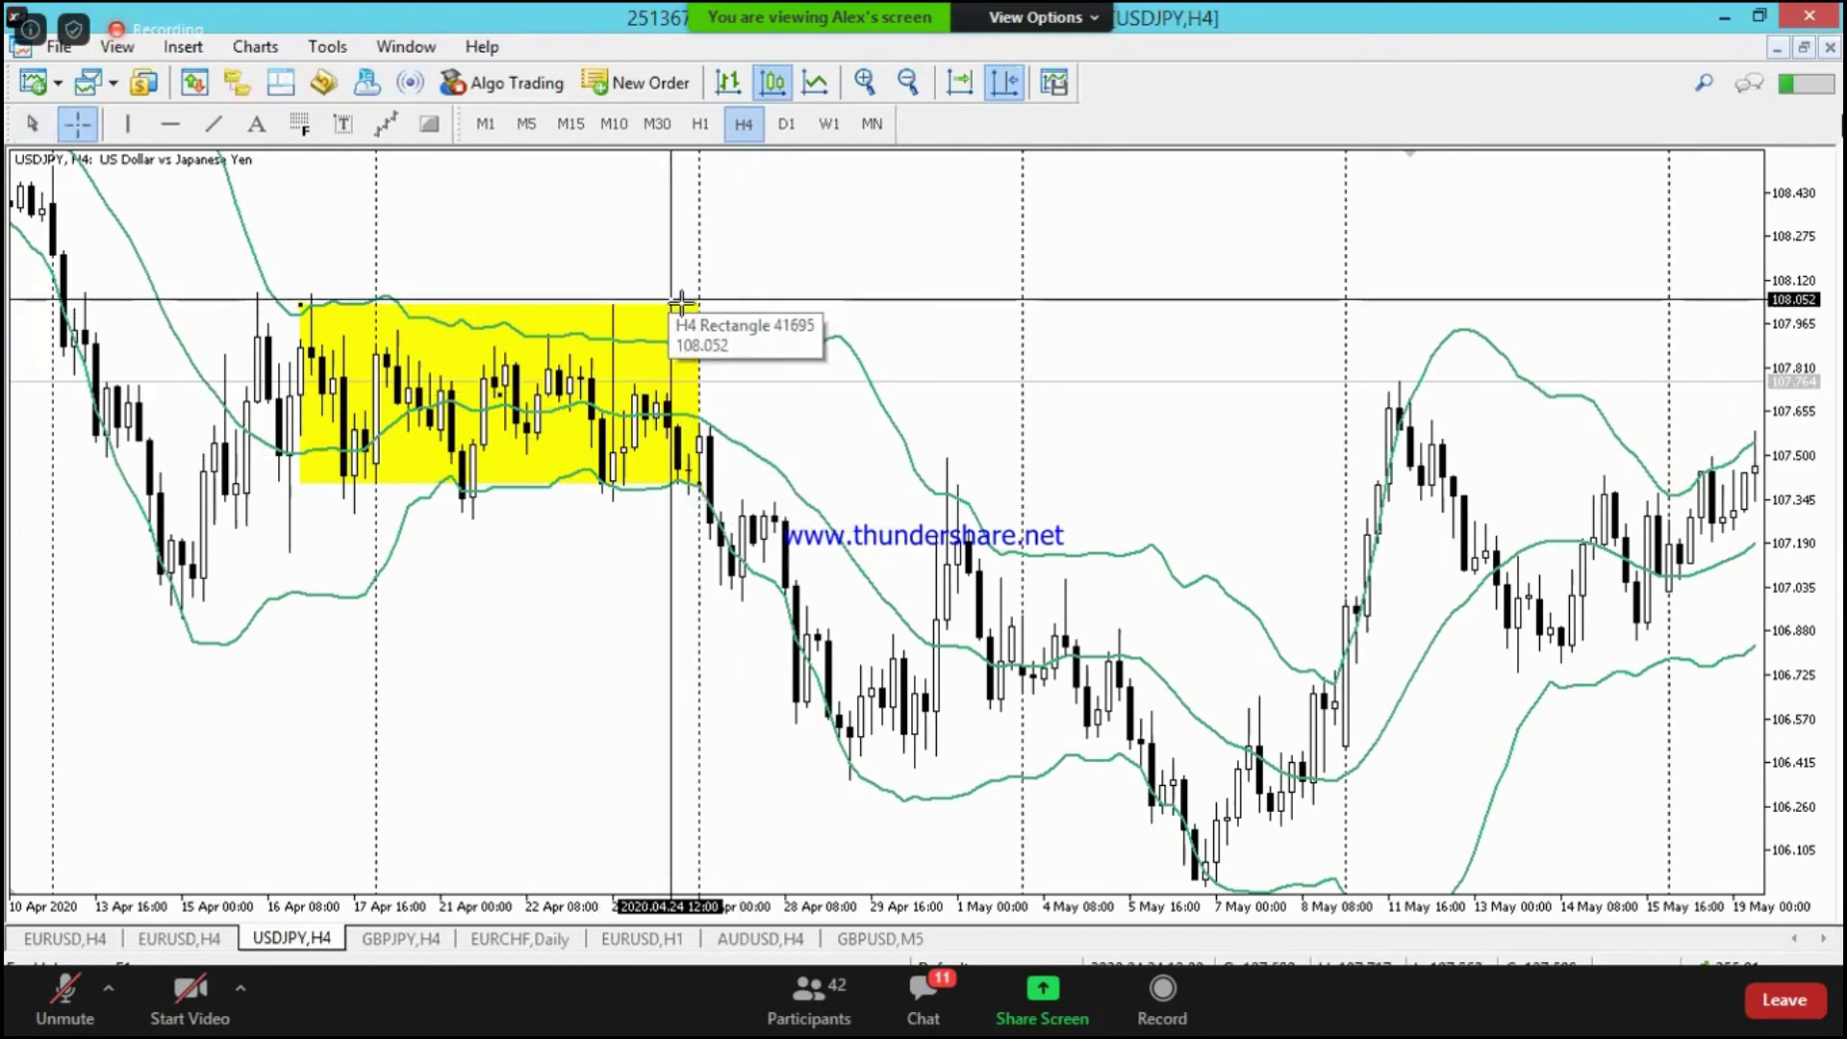
pyautogui.click(77, 123)
pyautogui.click(77, 123)
pyautogui.moveTo(723, 489)
pyautogui.mouseDown()
pyautogui.moveTo(865, 577)
pyautogui.moveTo(863, 703)
pyautogui.mouseUp()
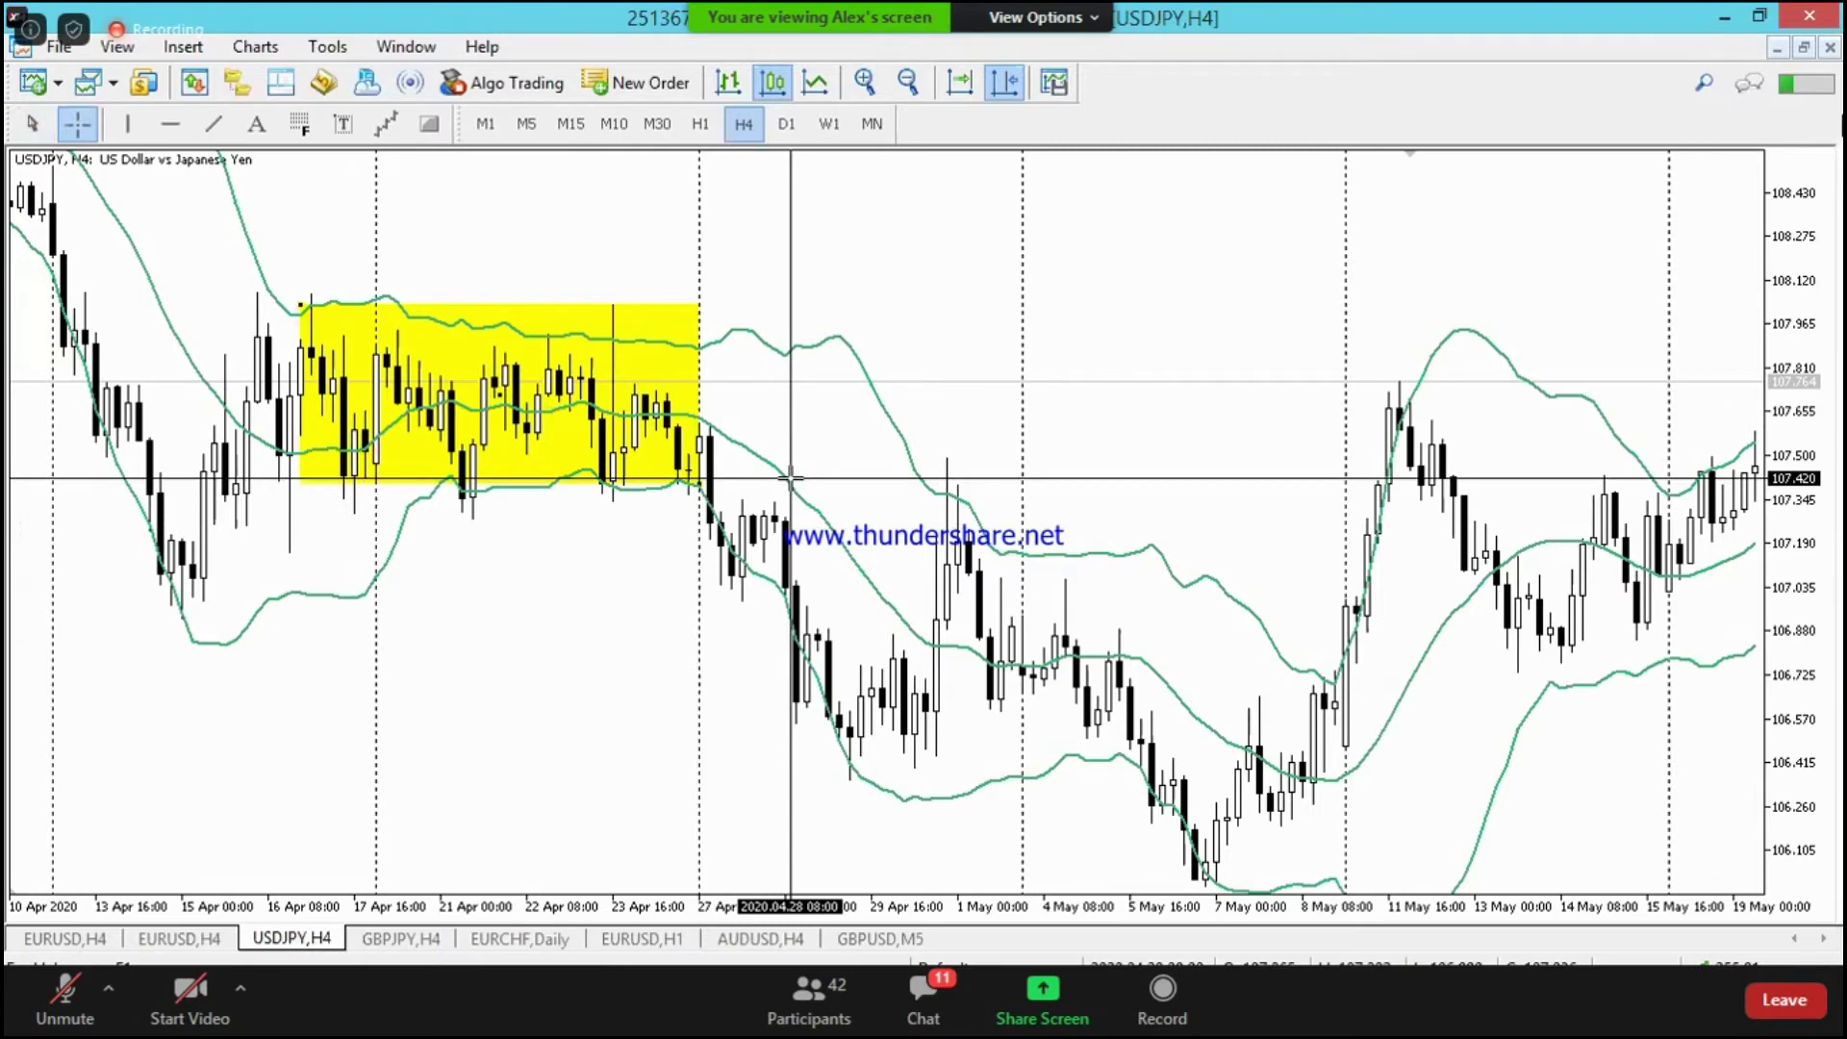
pyautogui.click(791, 476)
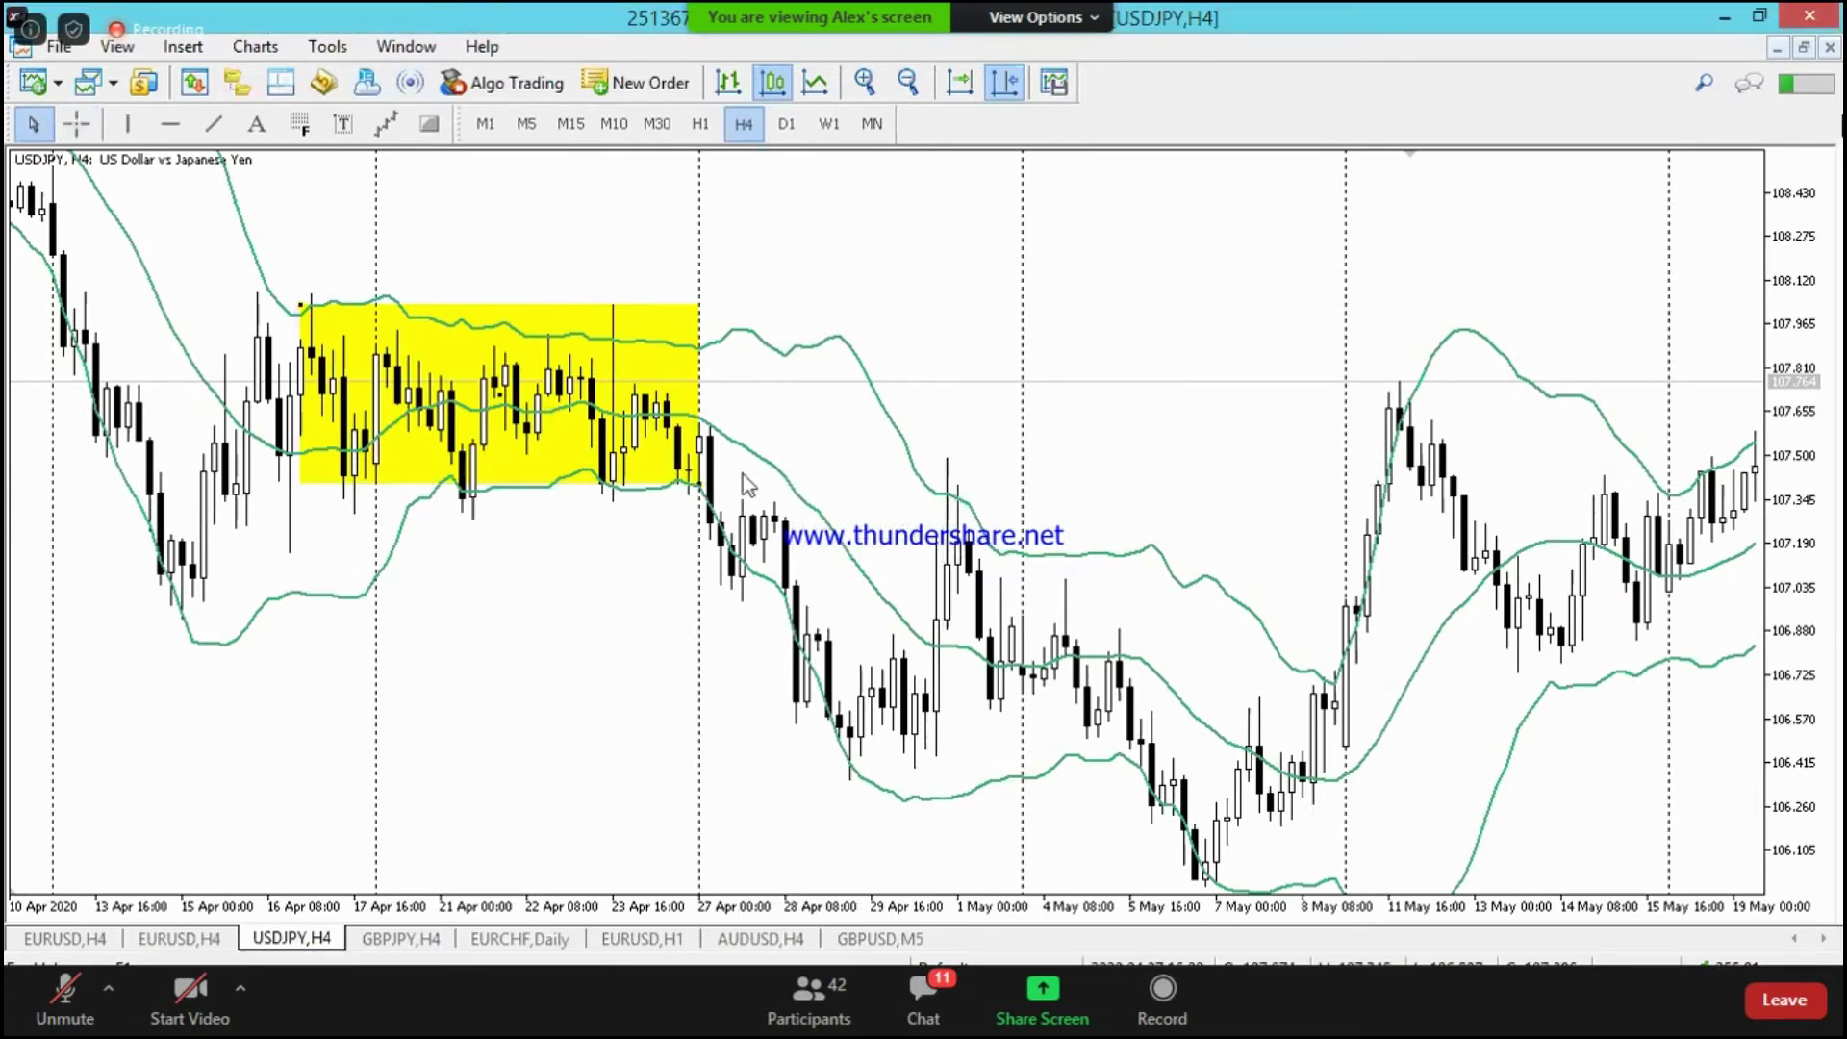
# Step: Measure the fall from 27 April to the 30 April lows, then the short 30 April span between about 106.76 and 106.93
pyautogui.scroll(-3, 953, 568)
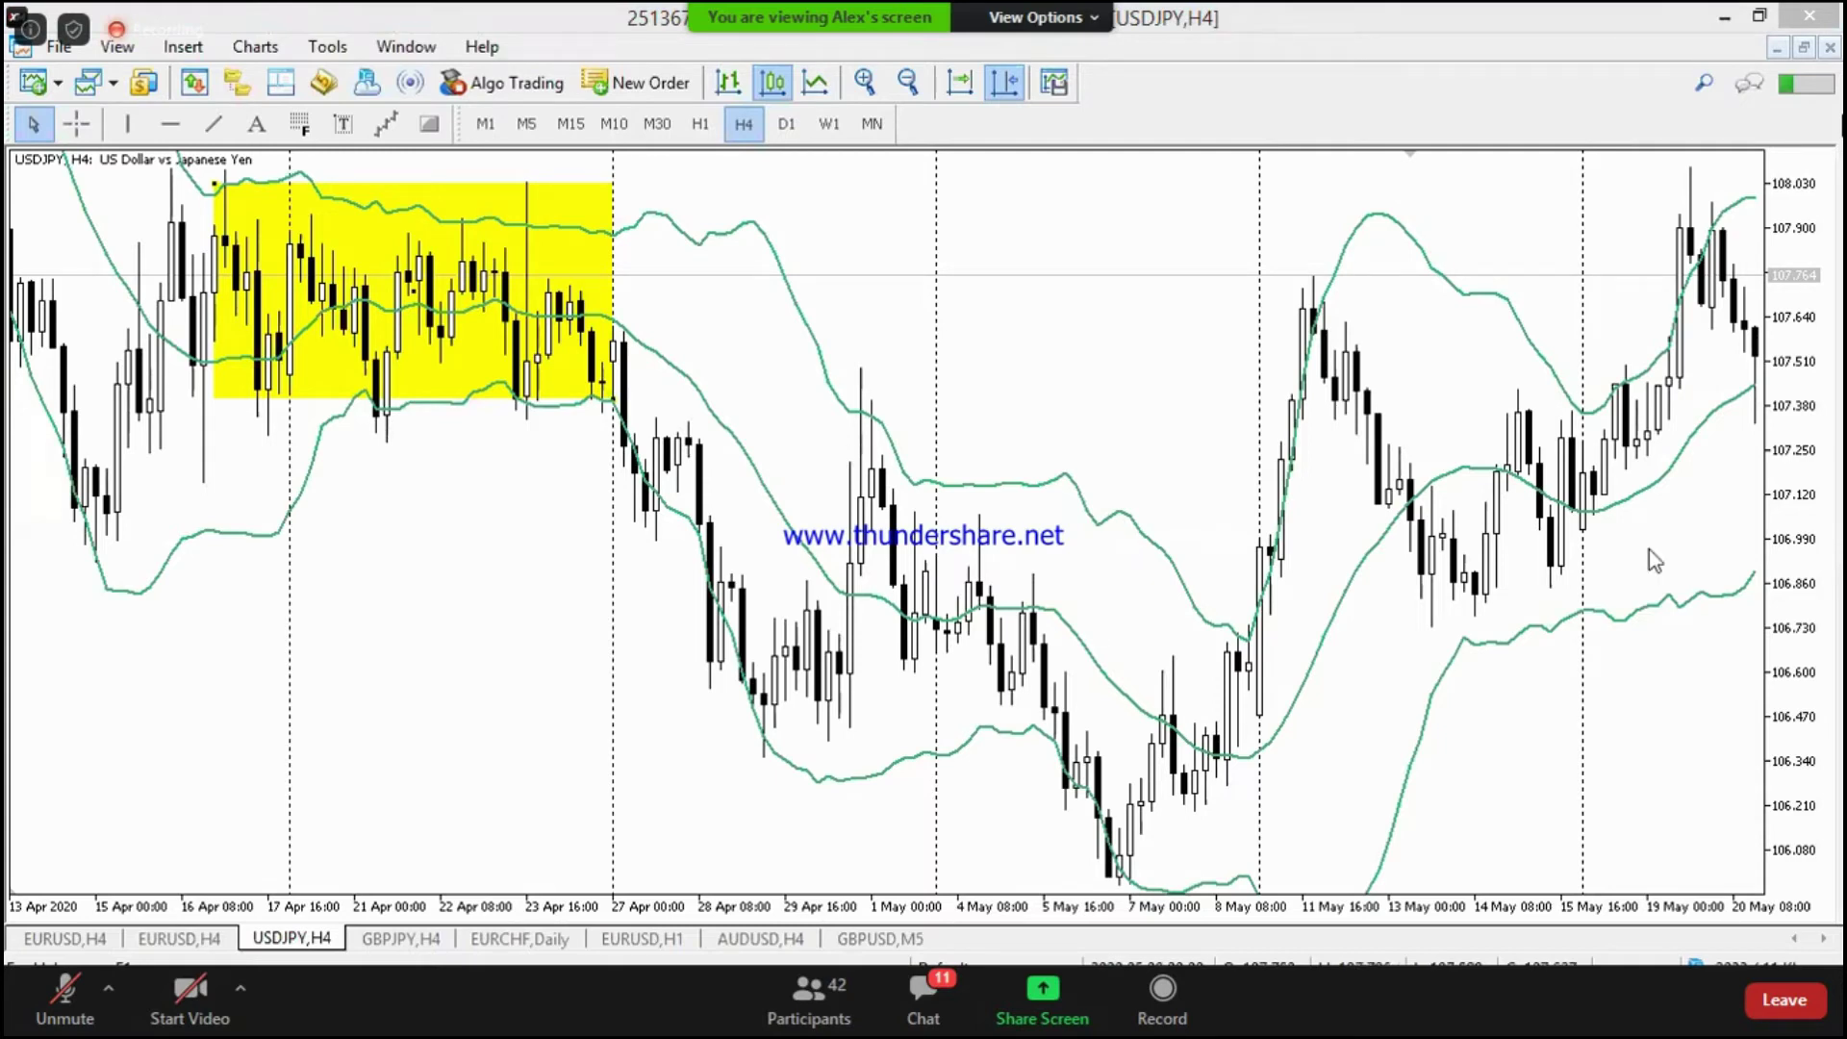
pyautogui.moveTo(1808, 265); pyautogui.dragTo(1804, 299)
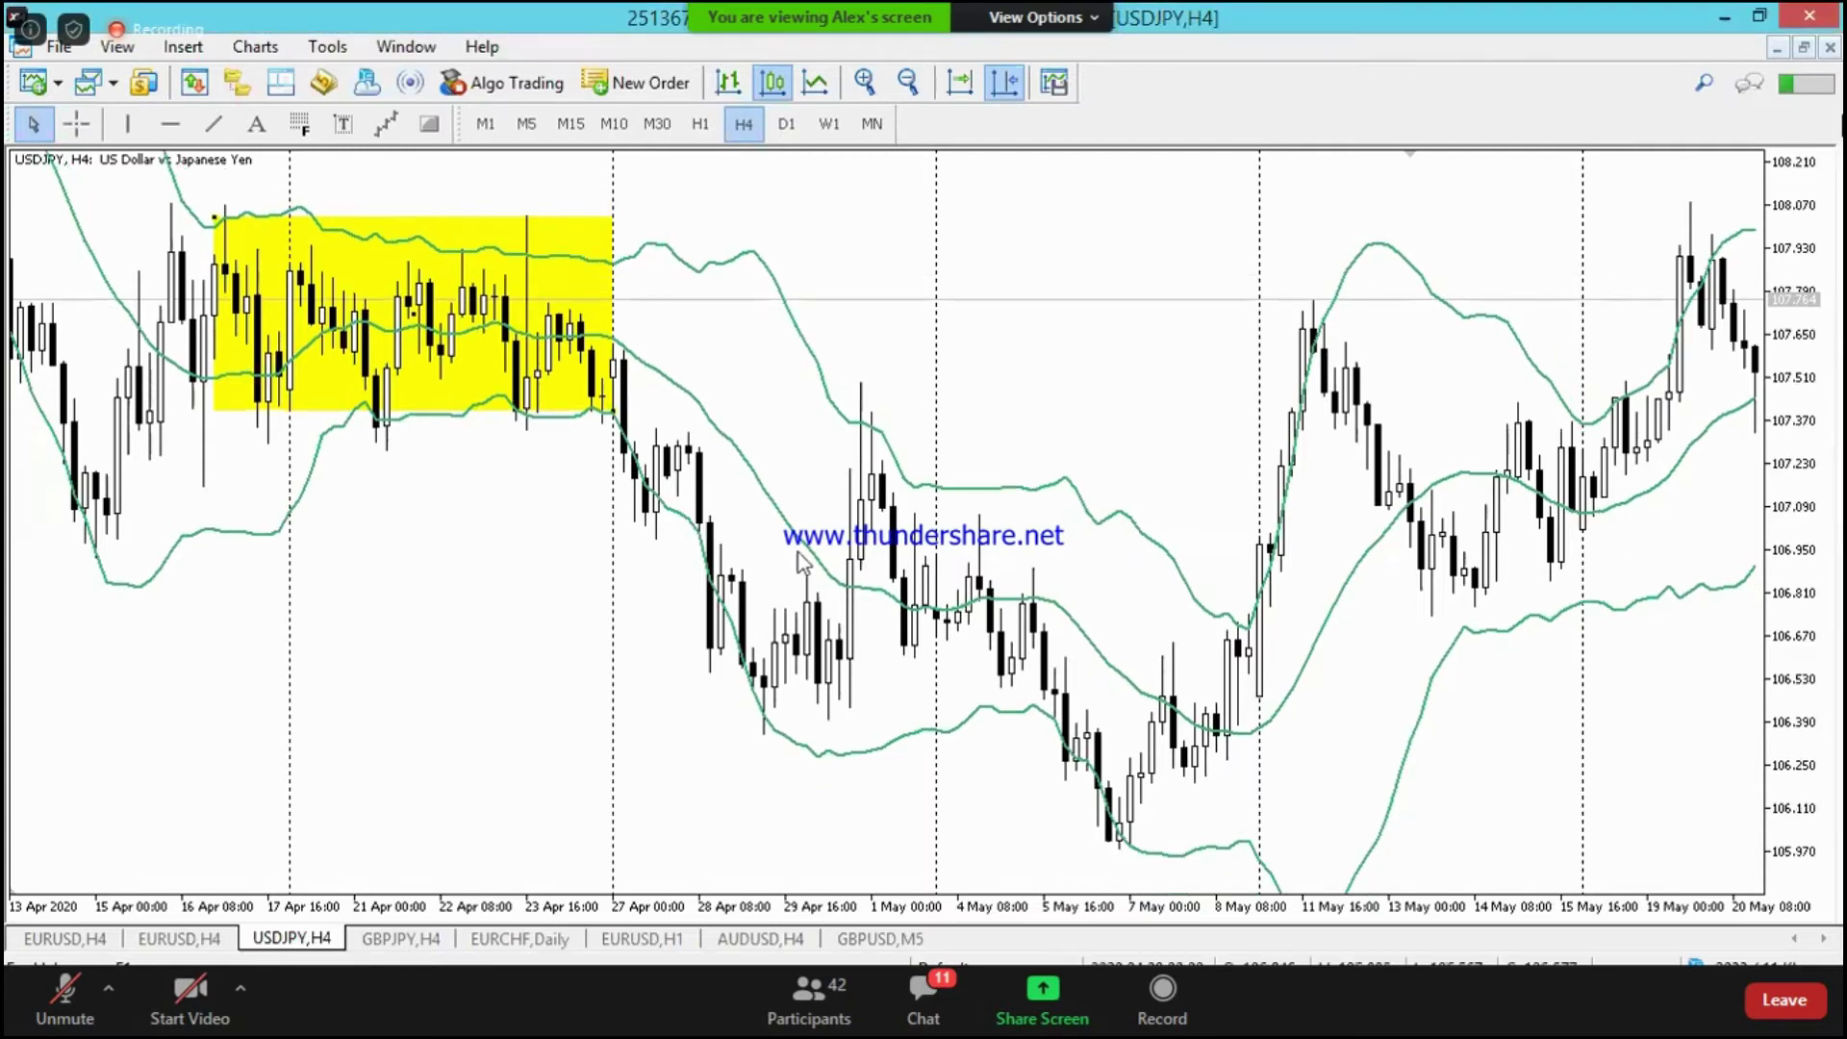
pyautogui.click(76, 123)
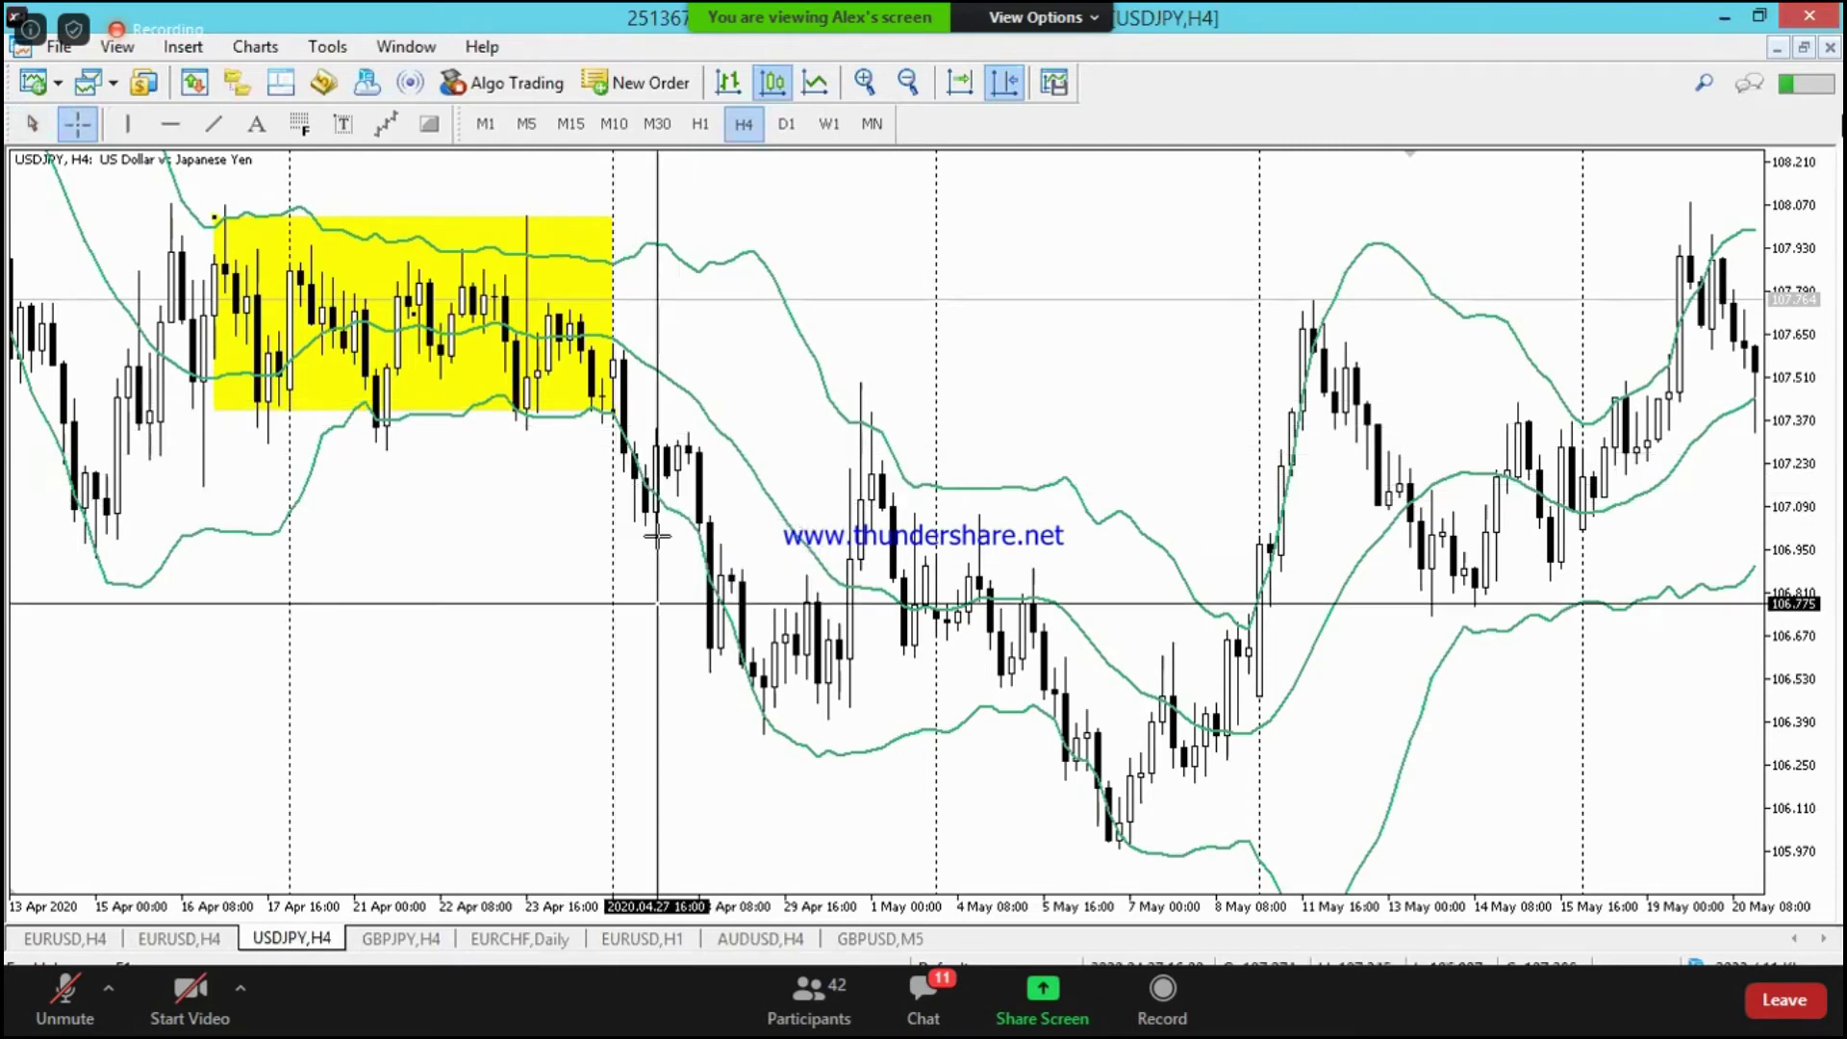
pyautogui.moveTo(656, 430); pyautogui.dragTo(850, 714)
pyautogui.press('Escape')
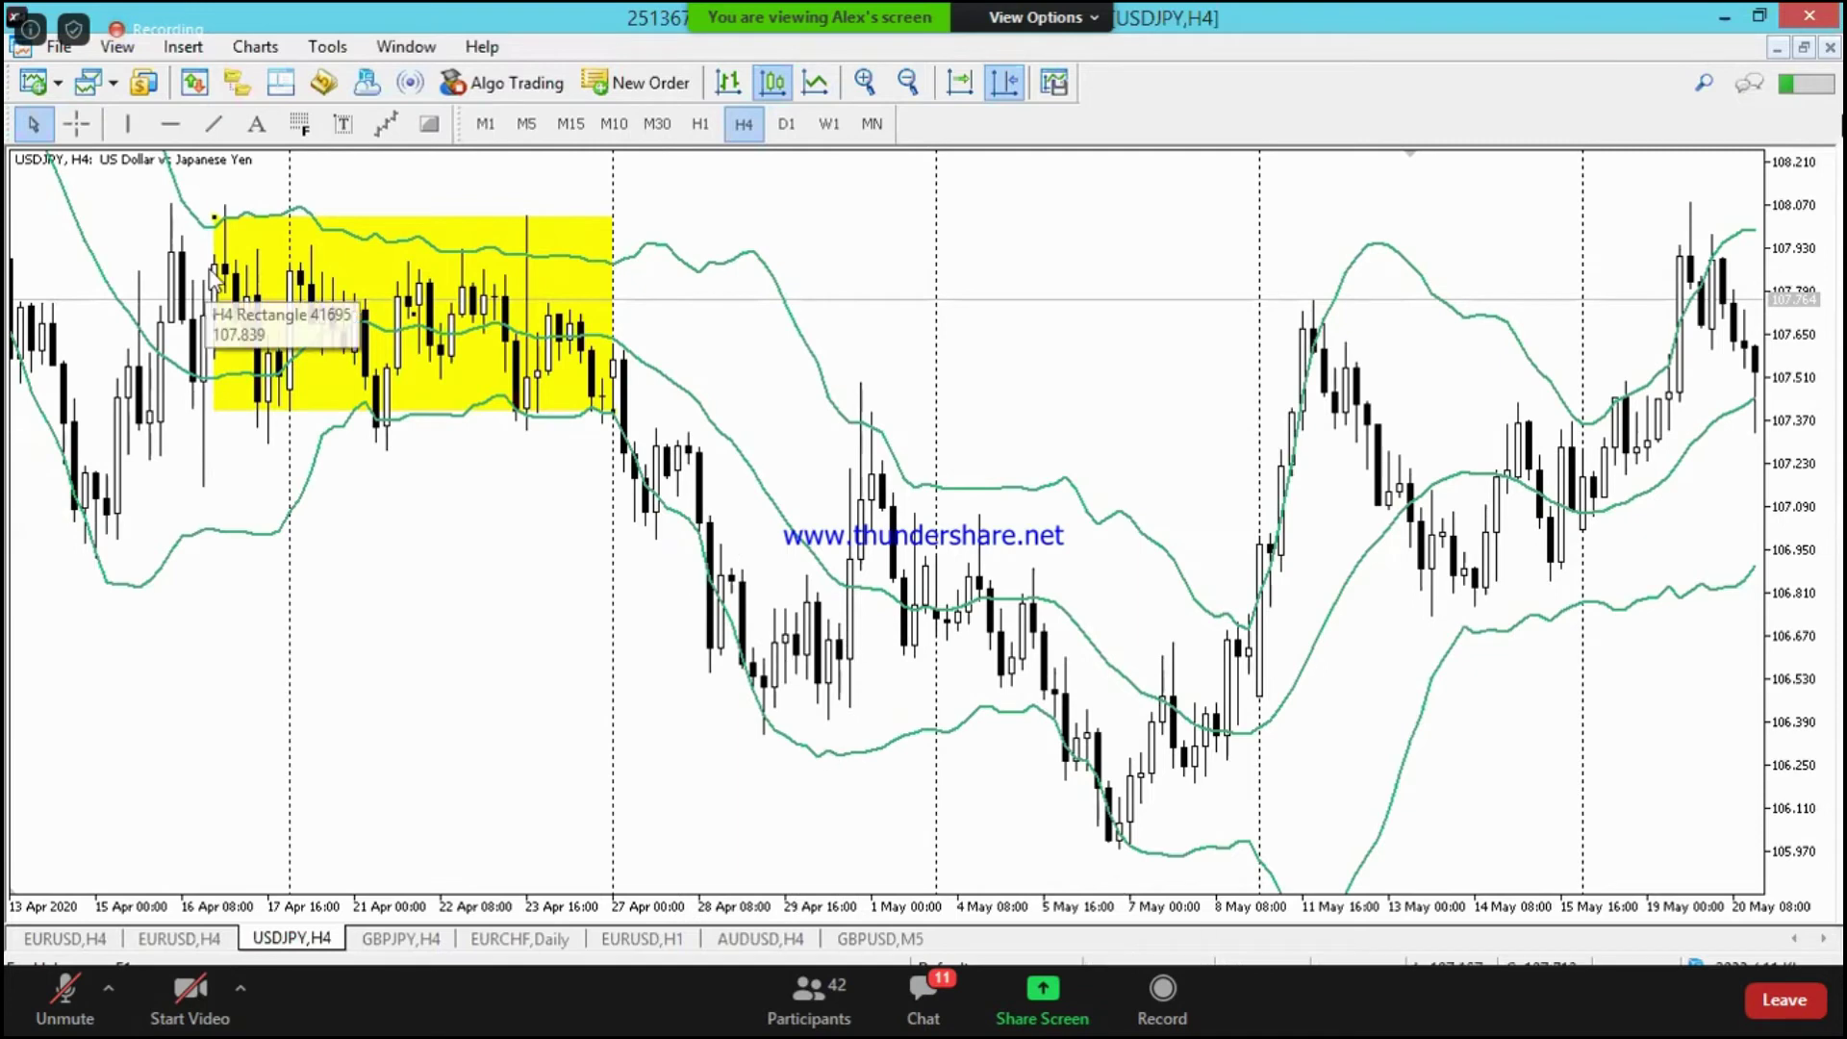
pyautogui.click(76, 123)
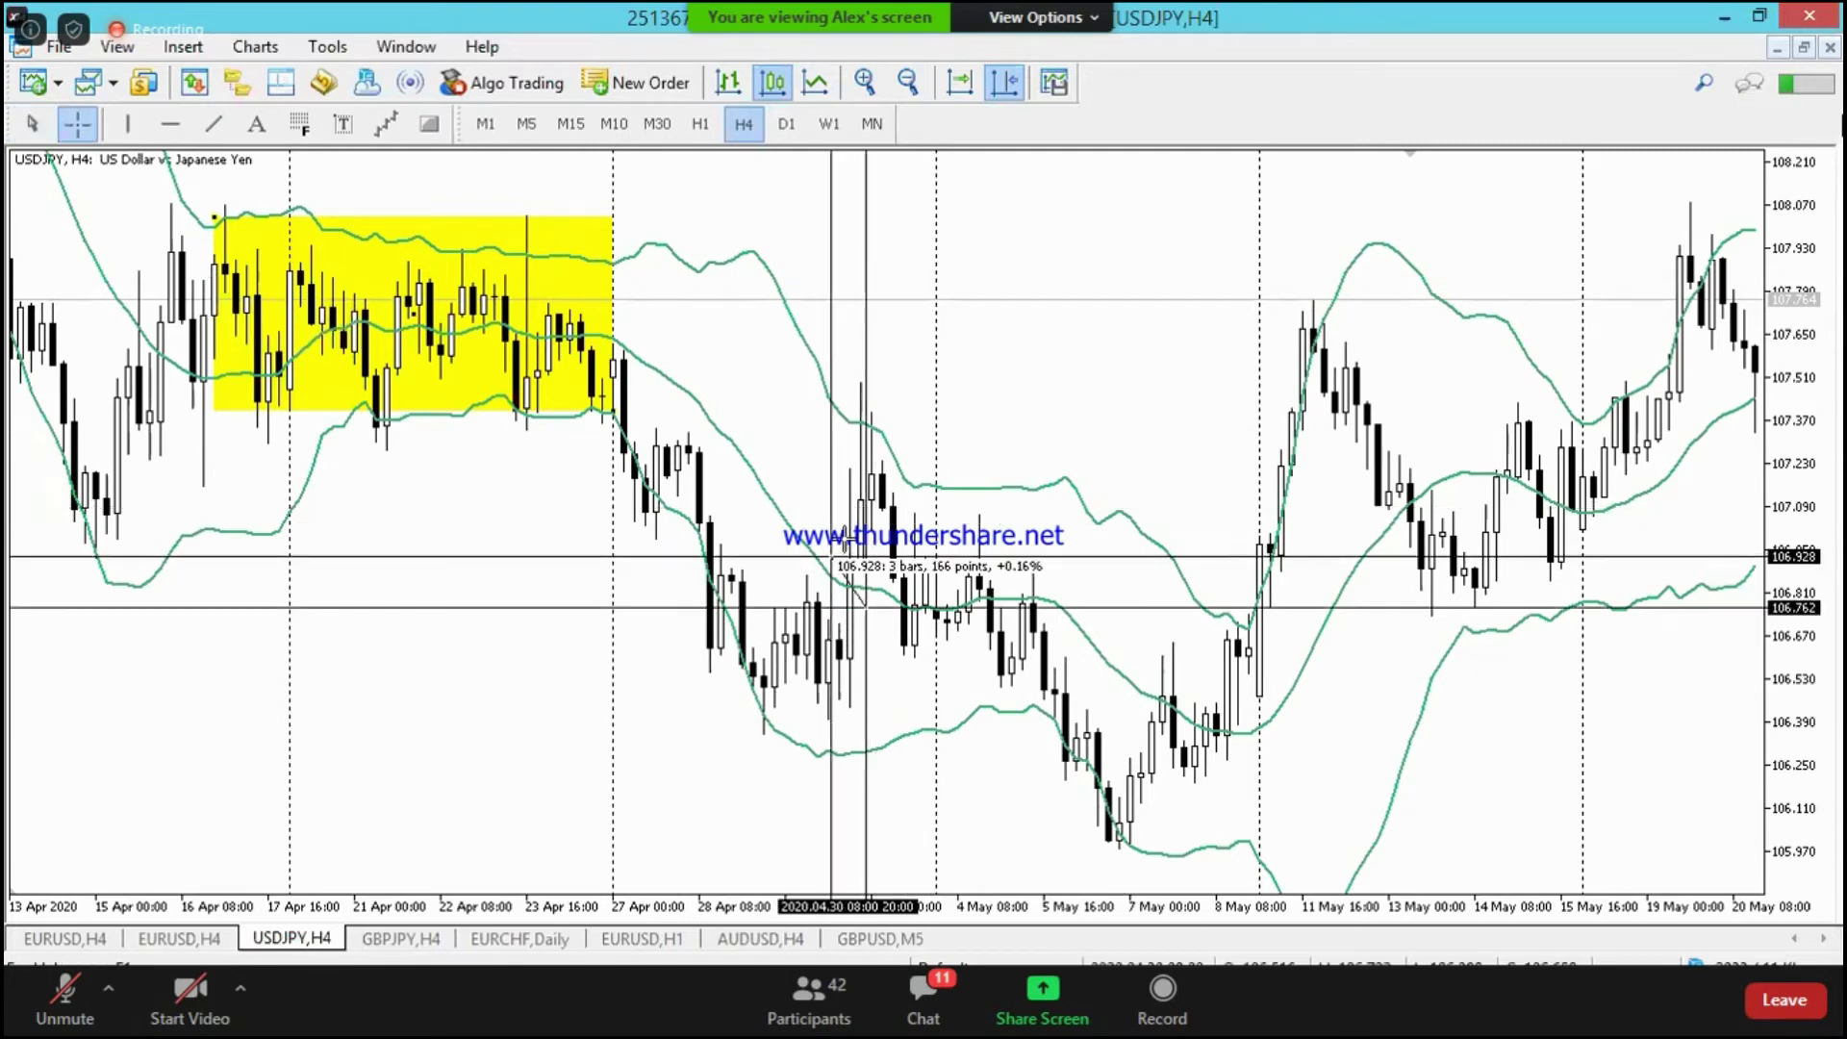
pyautogui.press('Escape')
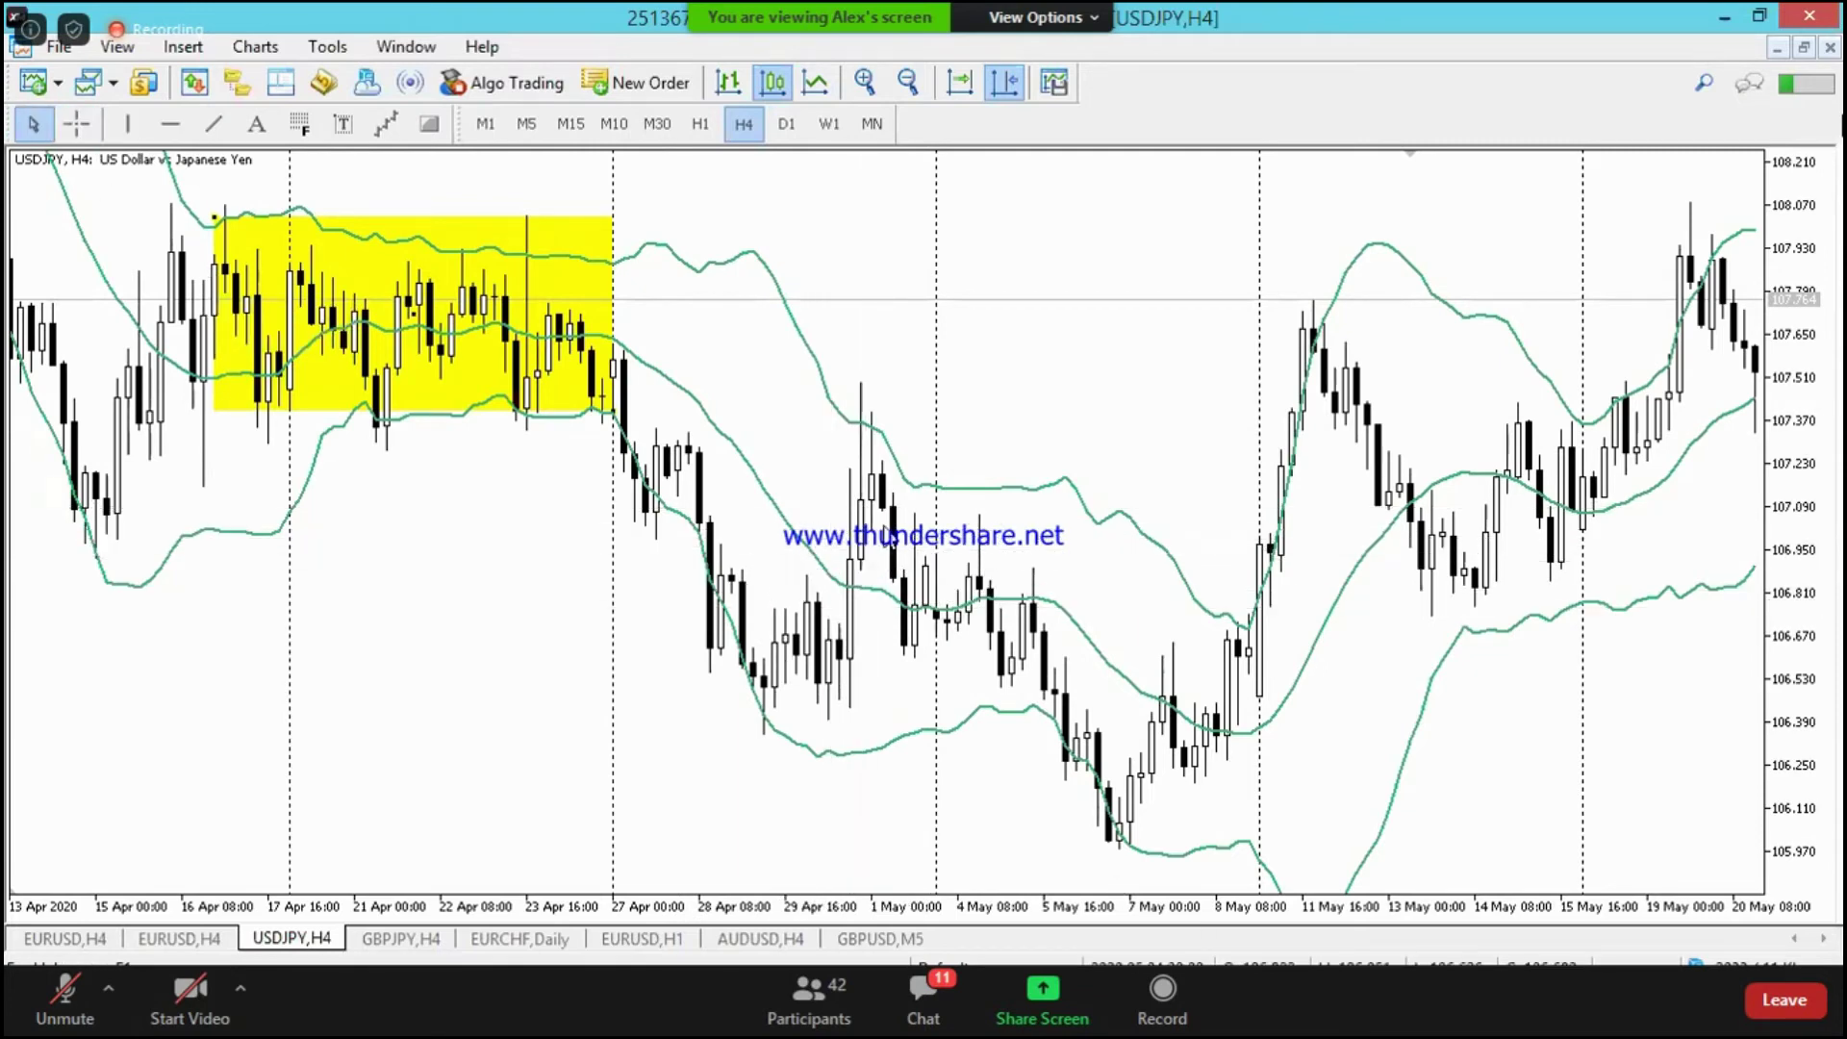
pyautogui.scroll(3, 1093, 548)
pyautogui.scroll(-5, 1538, 549)
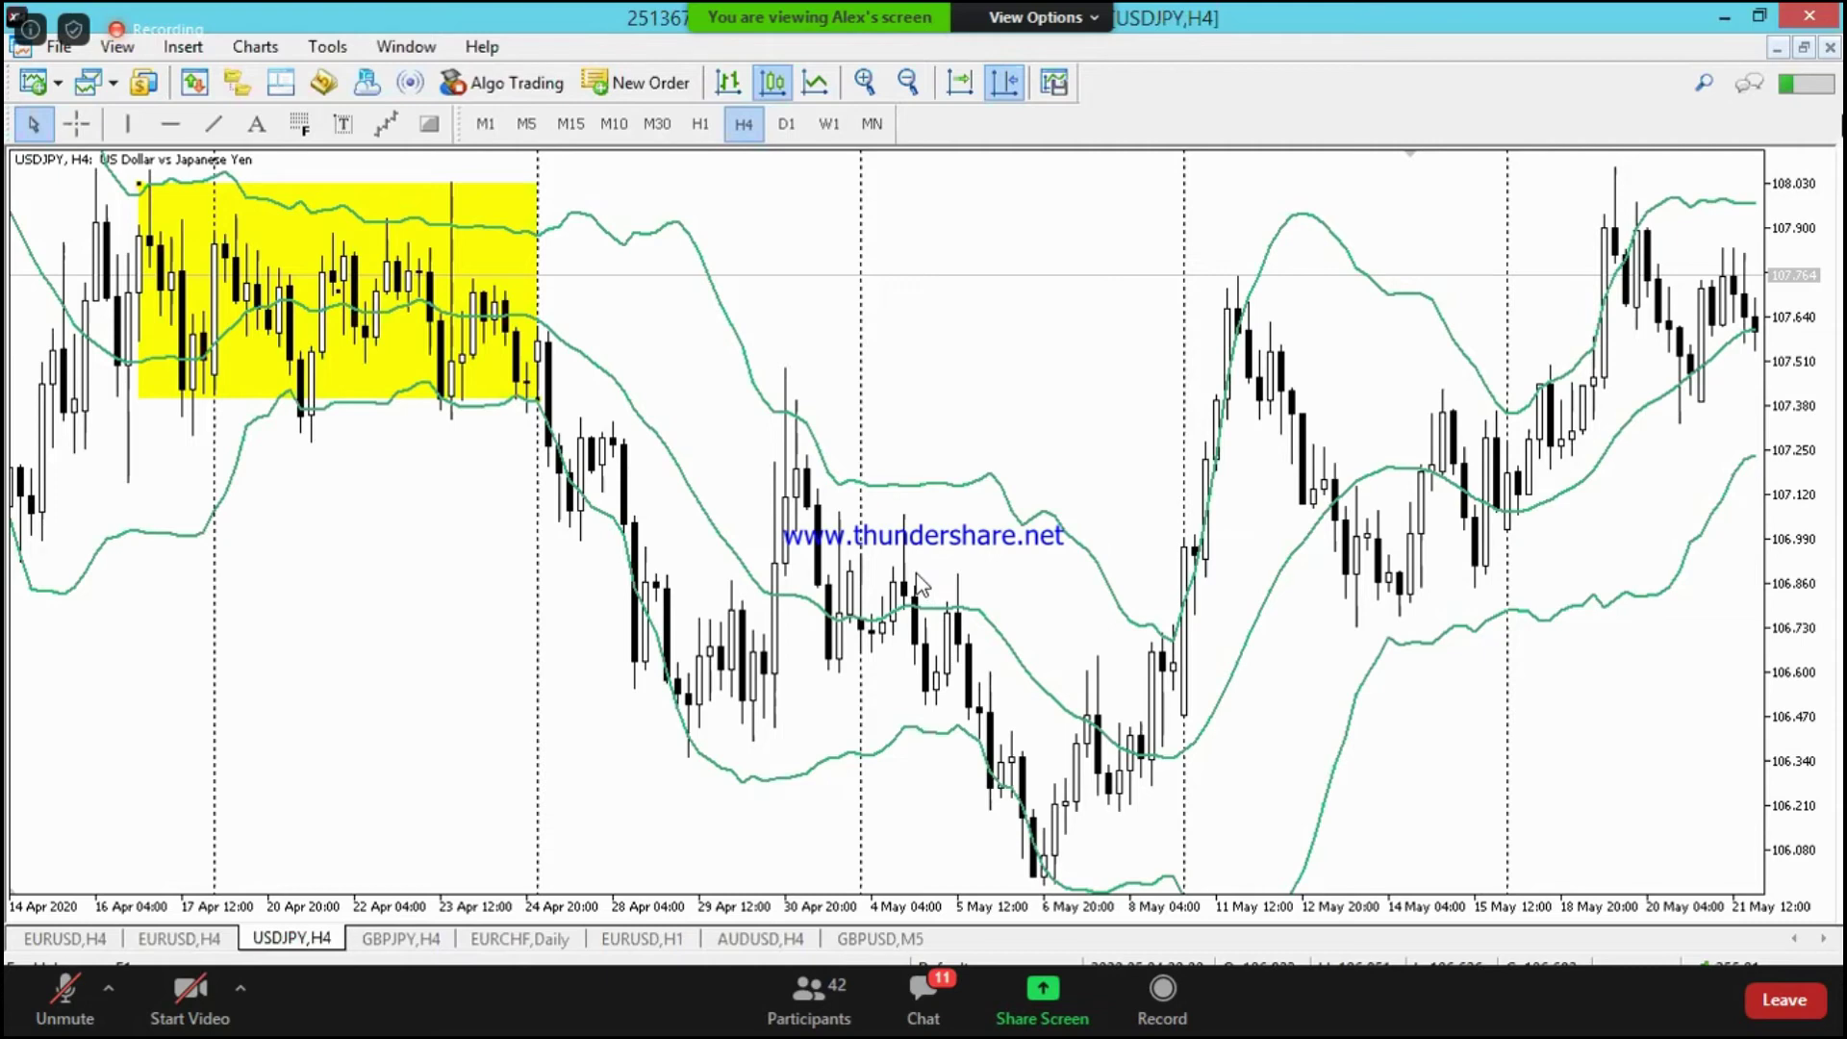
pyautogui.scroll(2, 587, 617)
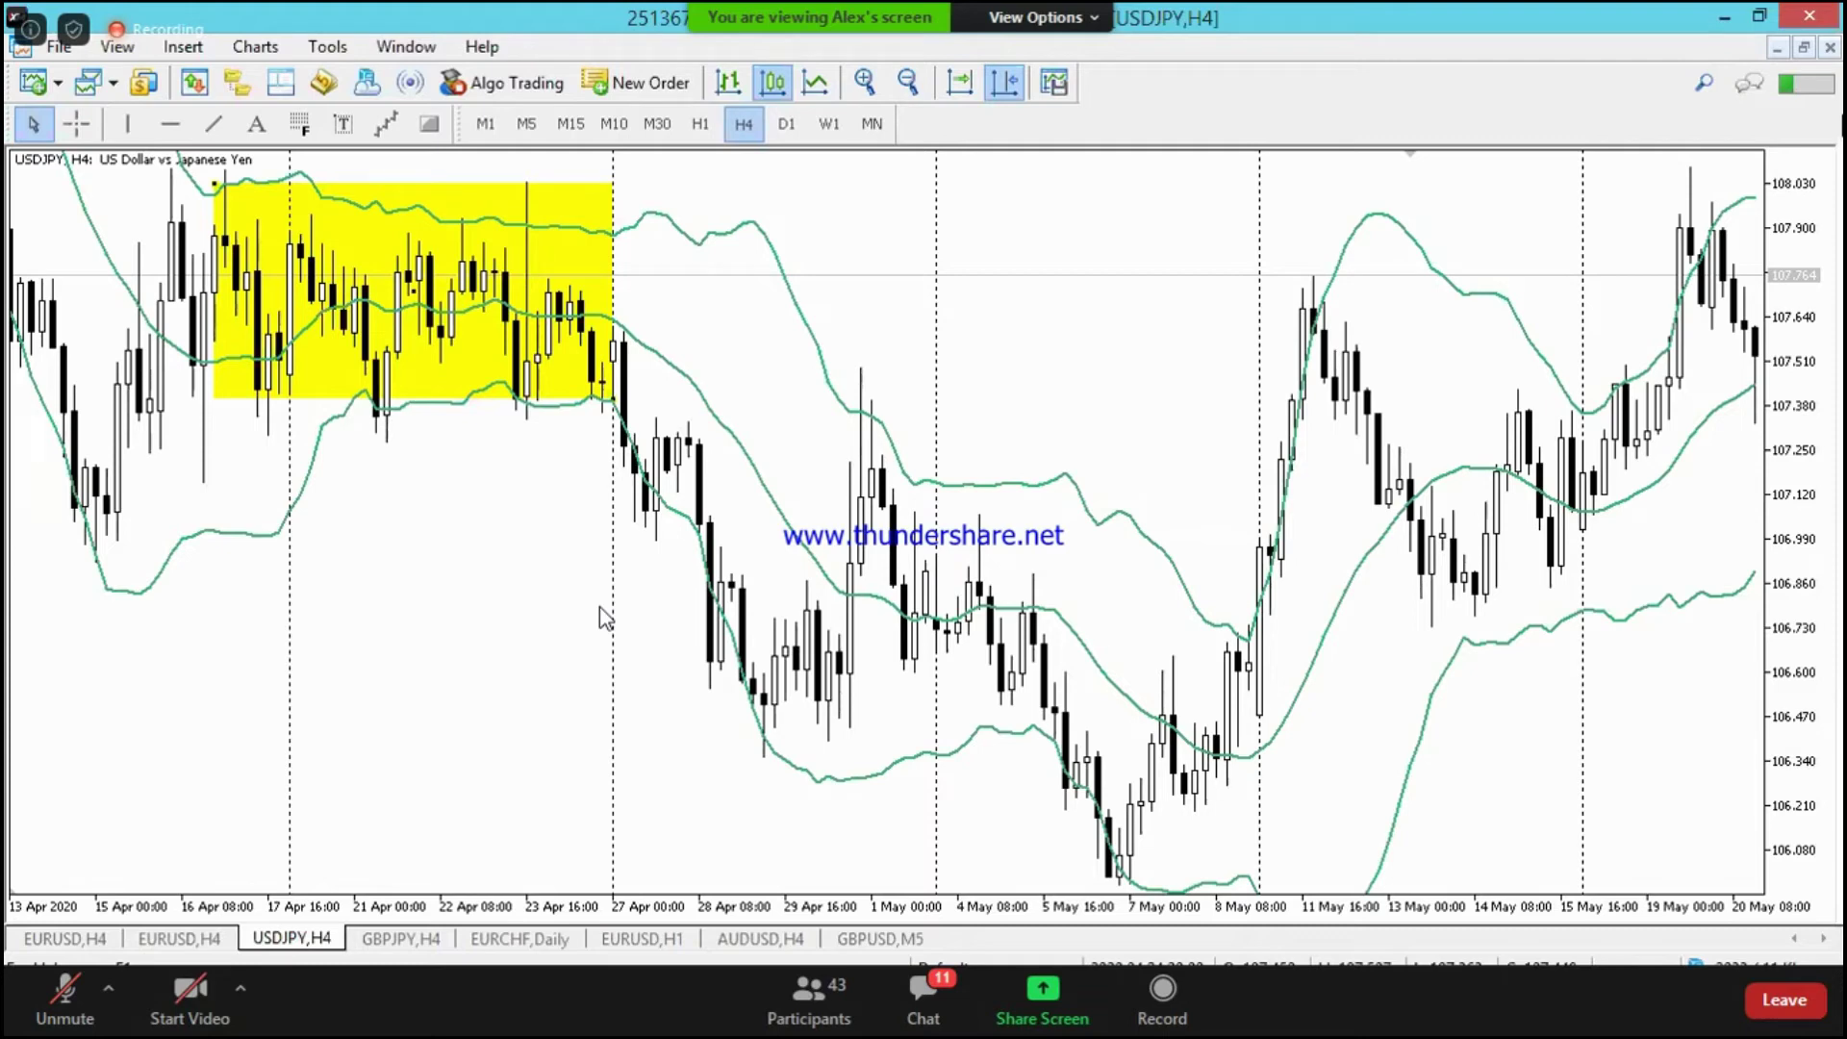
pyautogui.scroll(-5, 1190, 453)
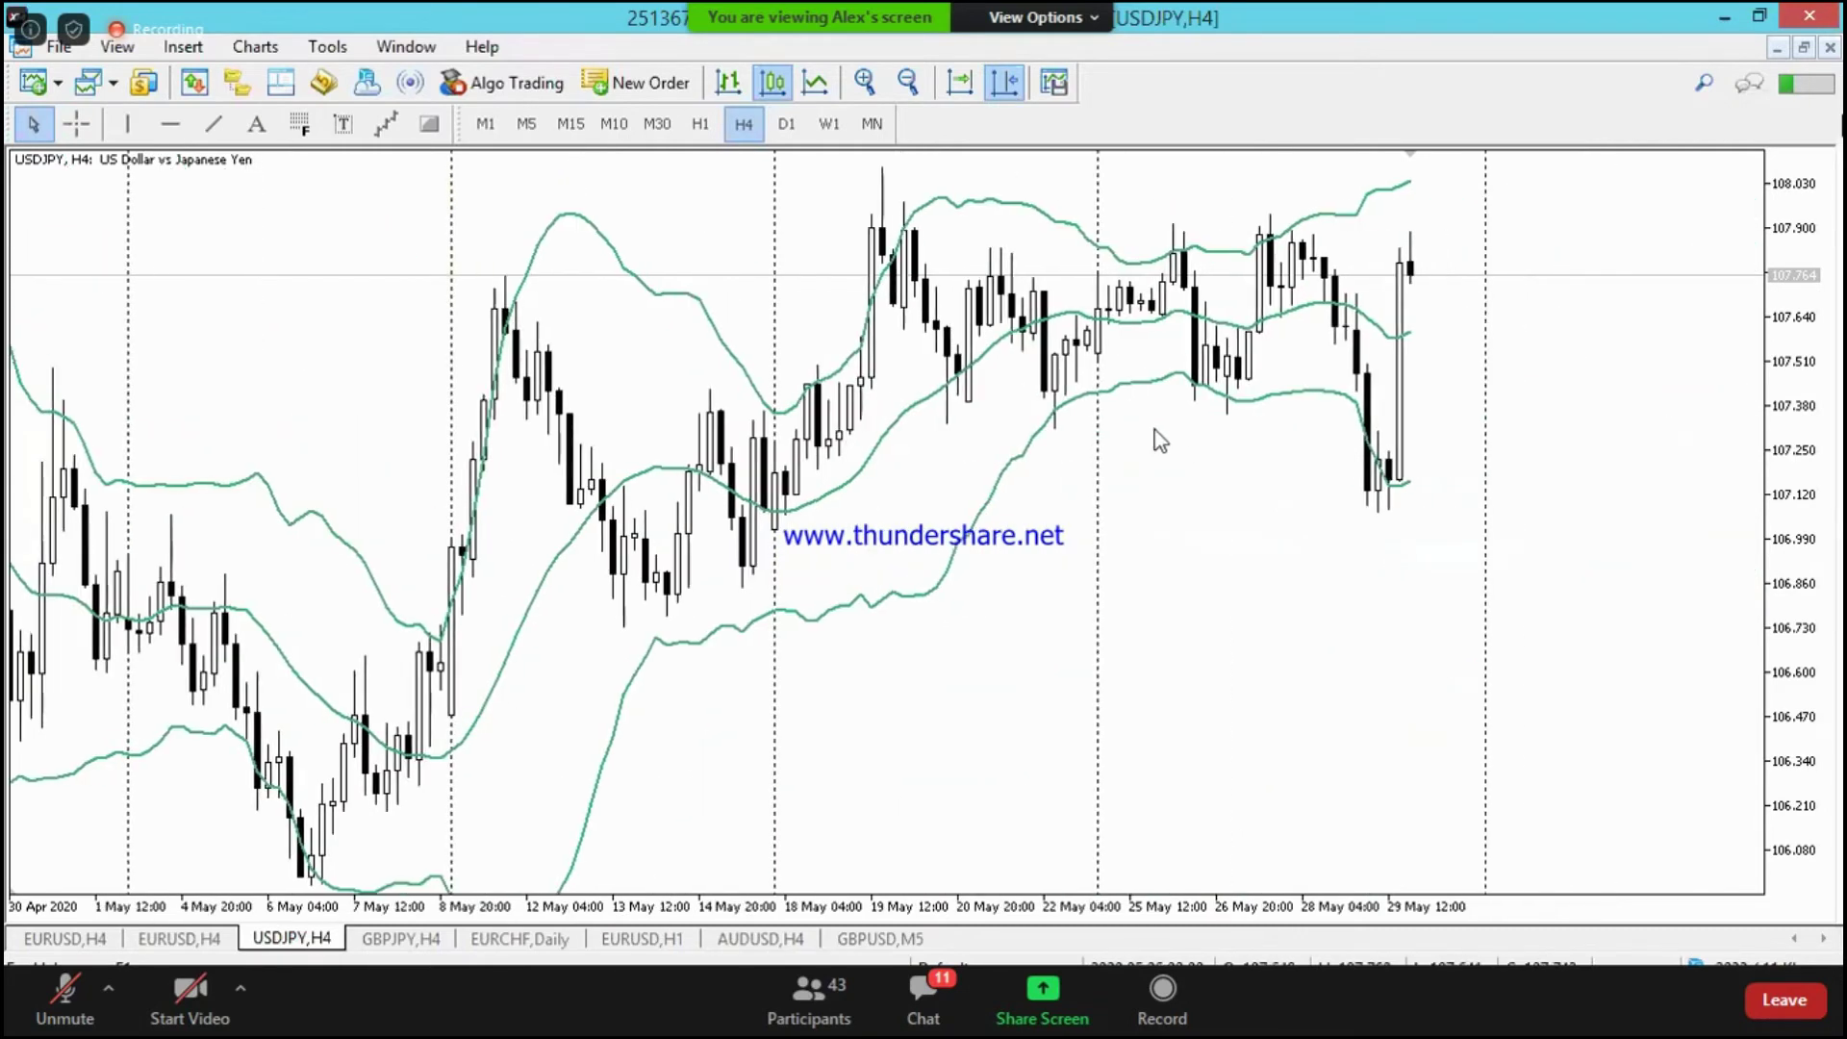
pyautogui.scroll(1, 1199, 436)
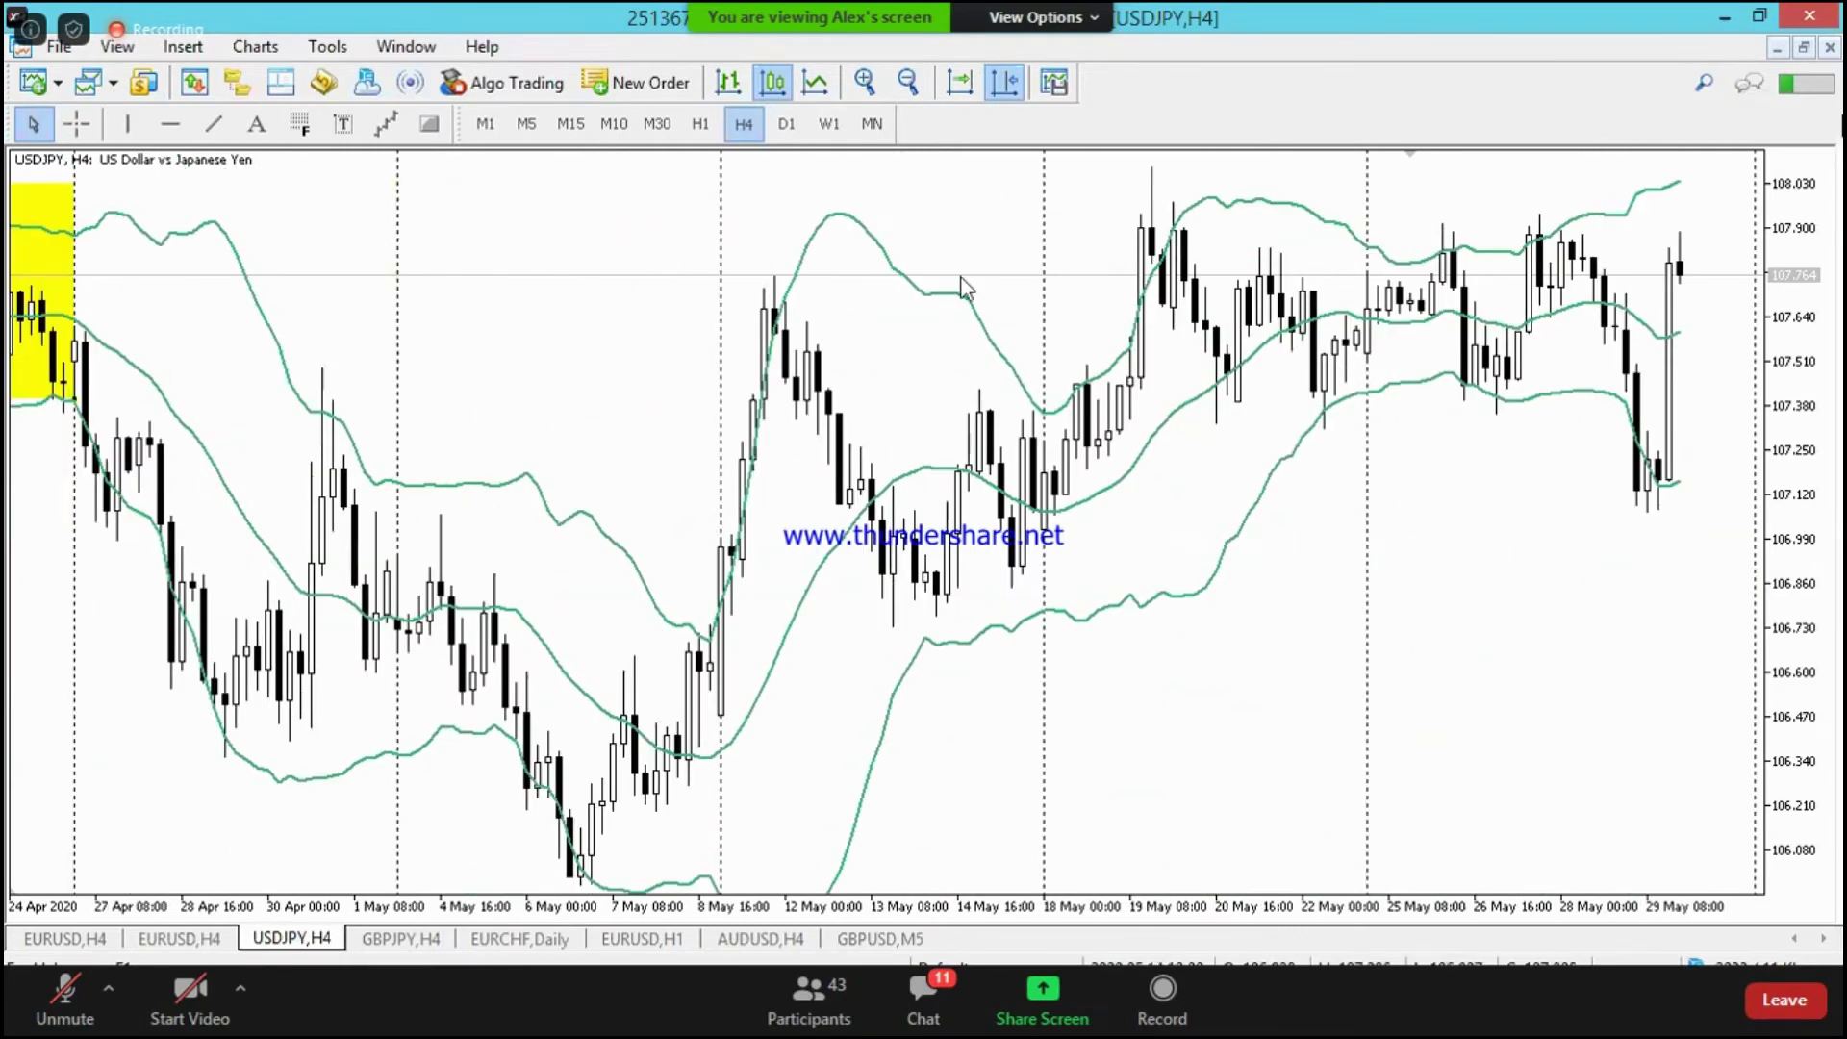
# Step: Switch the USDJPY chart to the M15 timeframe and display its latest candles from 28 to 29 May 2020
pyautogui.click(572, 123)
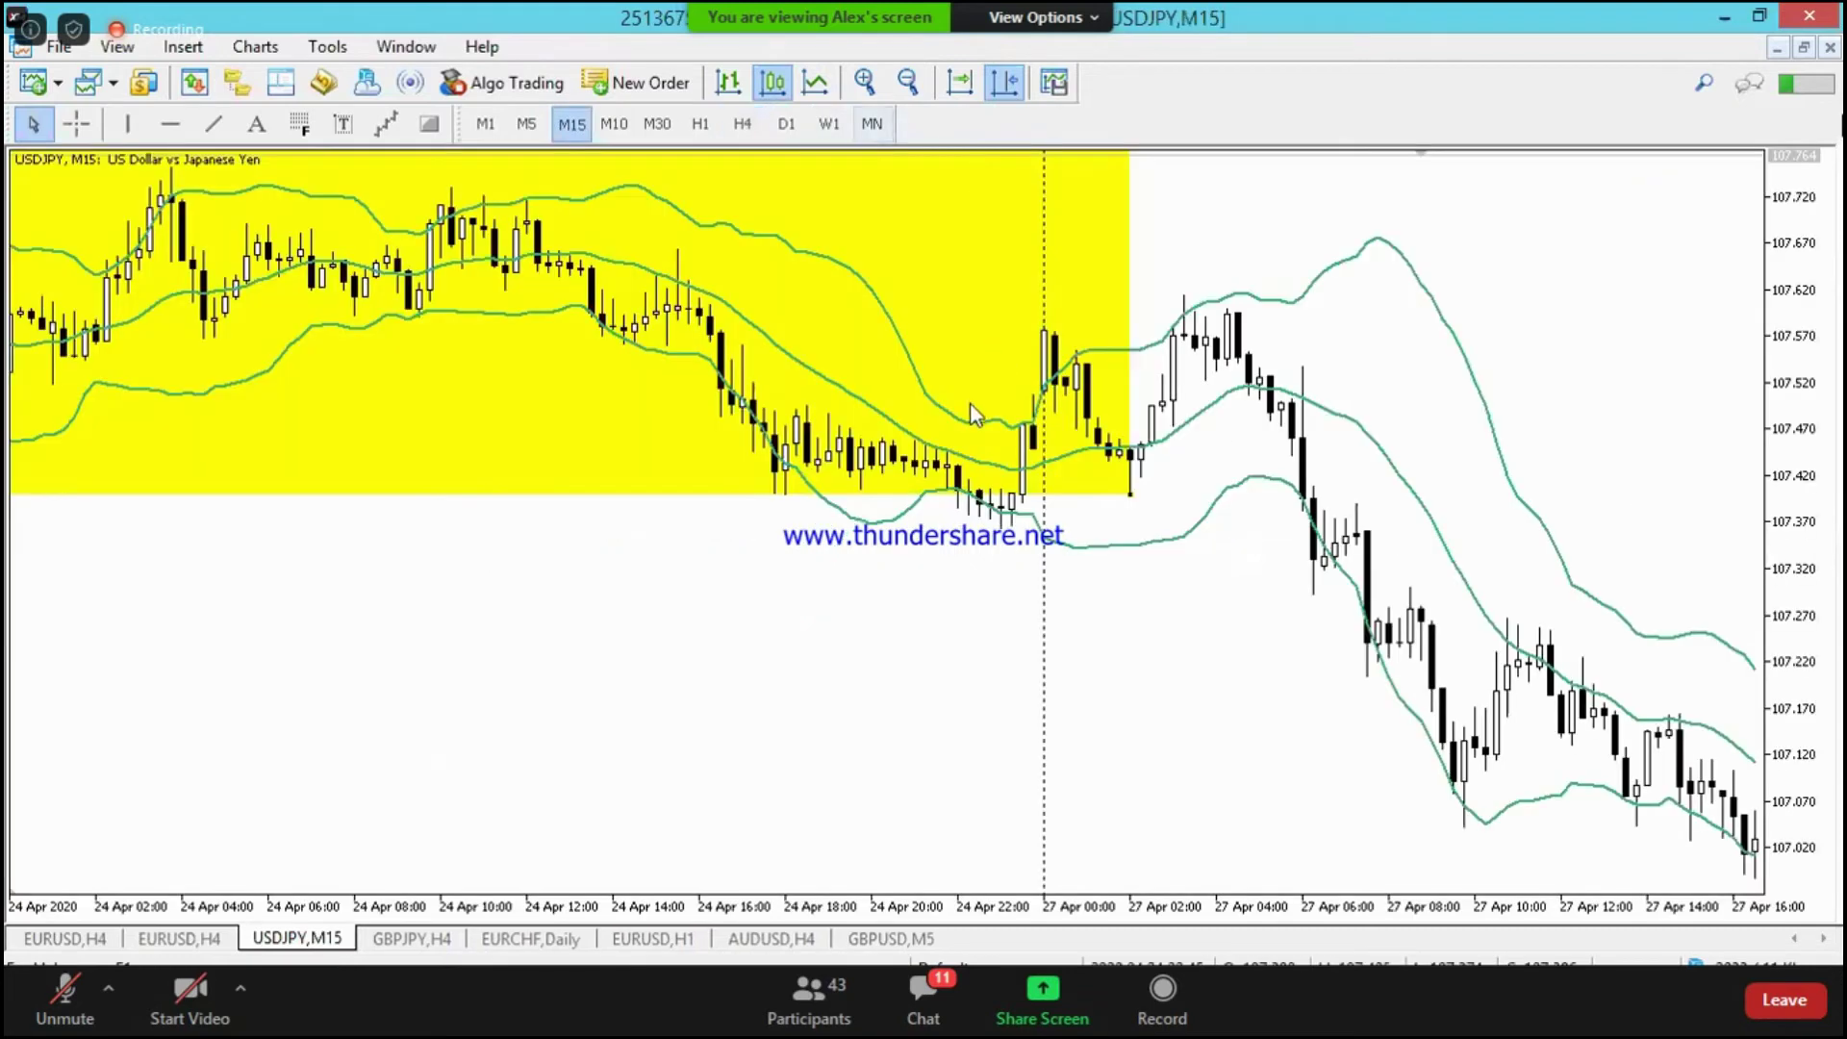
pyautogui.scroll(-5, 889, 327)
pyautogui.click(1012, 91)
pyautogui.click(1012, 92)
pyautogui.scroll(1, 909, 476)
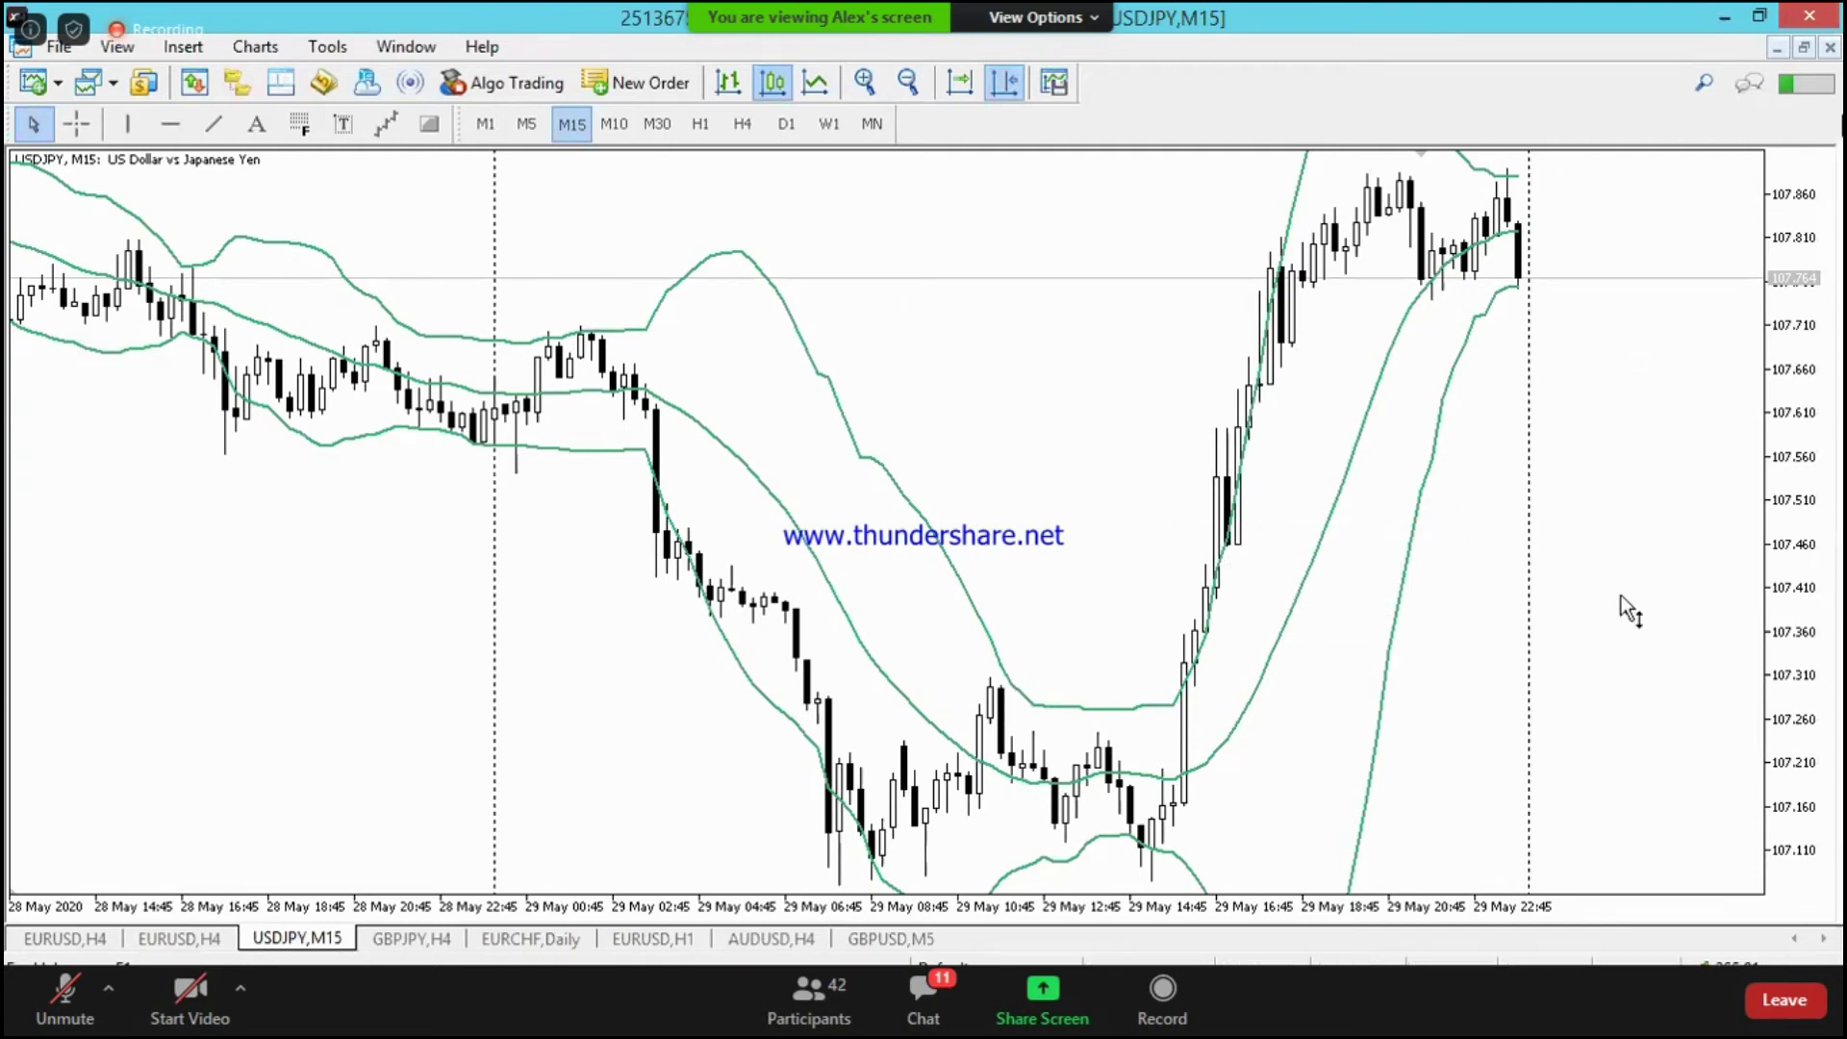
pyautogui.moveTo(1820, 377); pyautogui.dragTo(1796, 383)
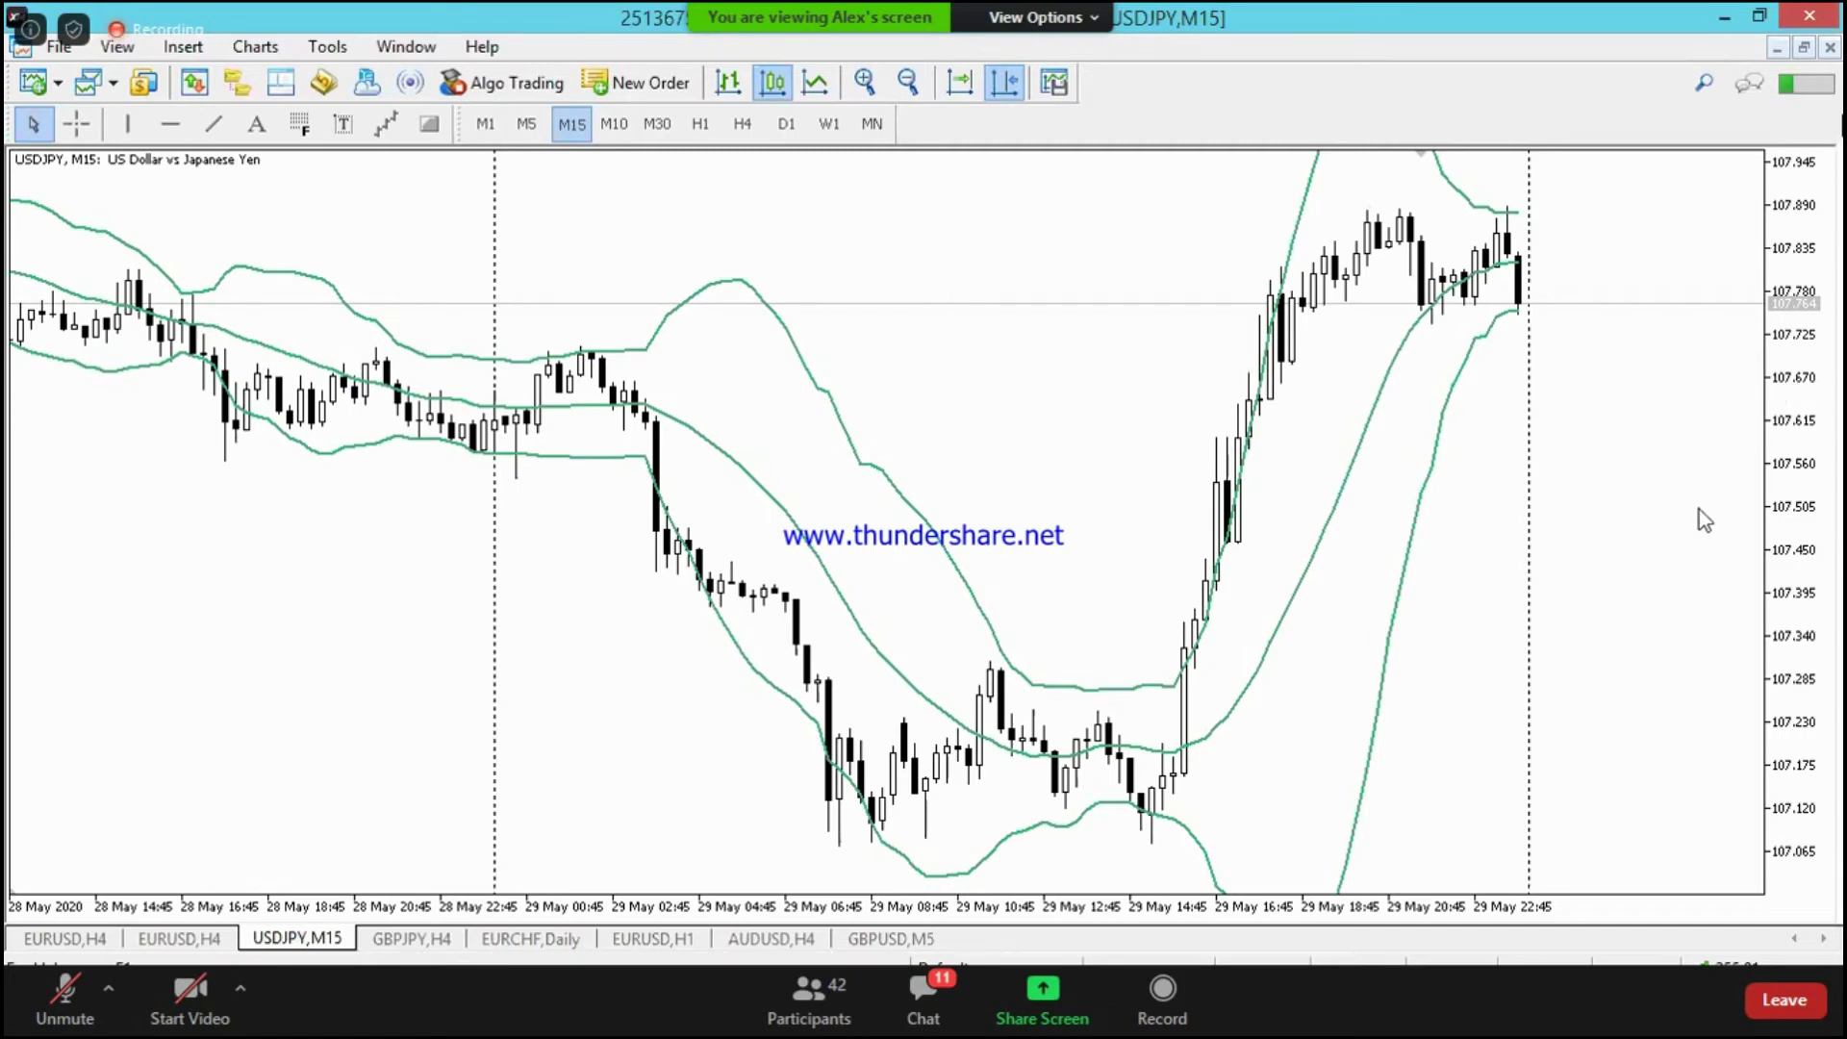
# Step: Draw a trend line along the 29 May decline from about 107.66 down to about 107.21
pyautogui.moveTo(1793, 389); pyautogui.dragTo(1798, 404)
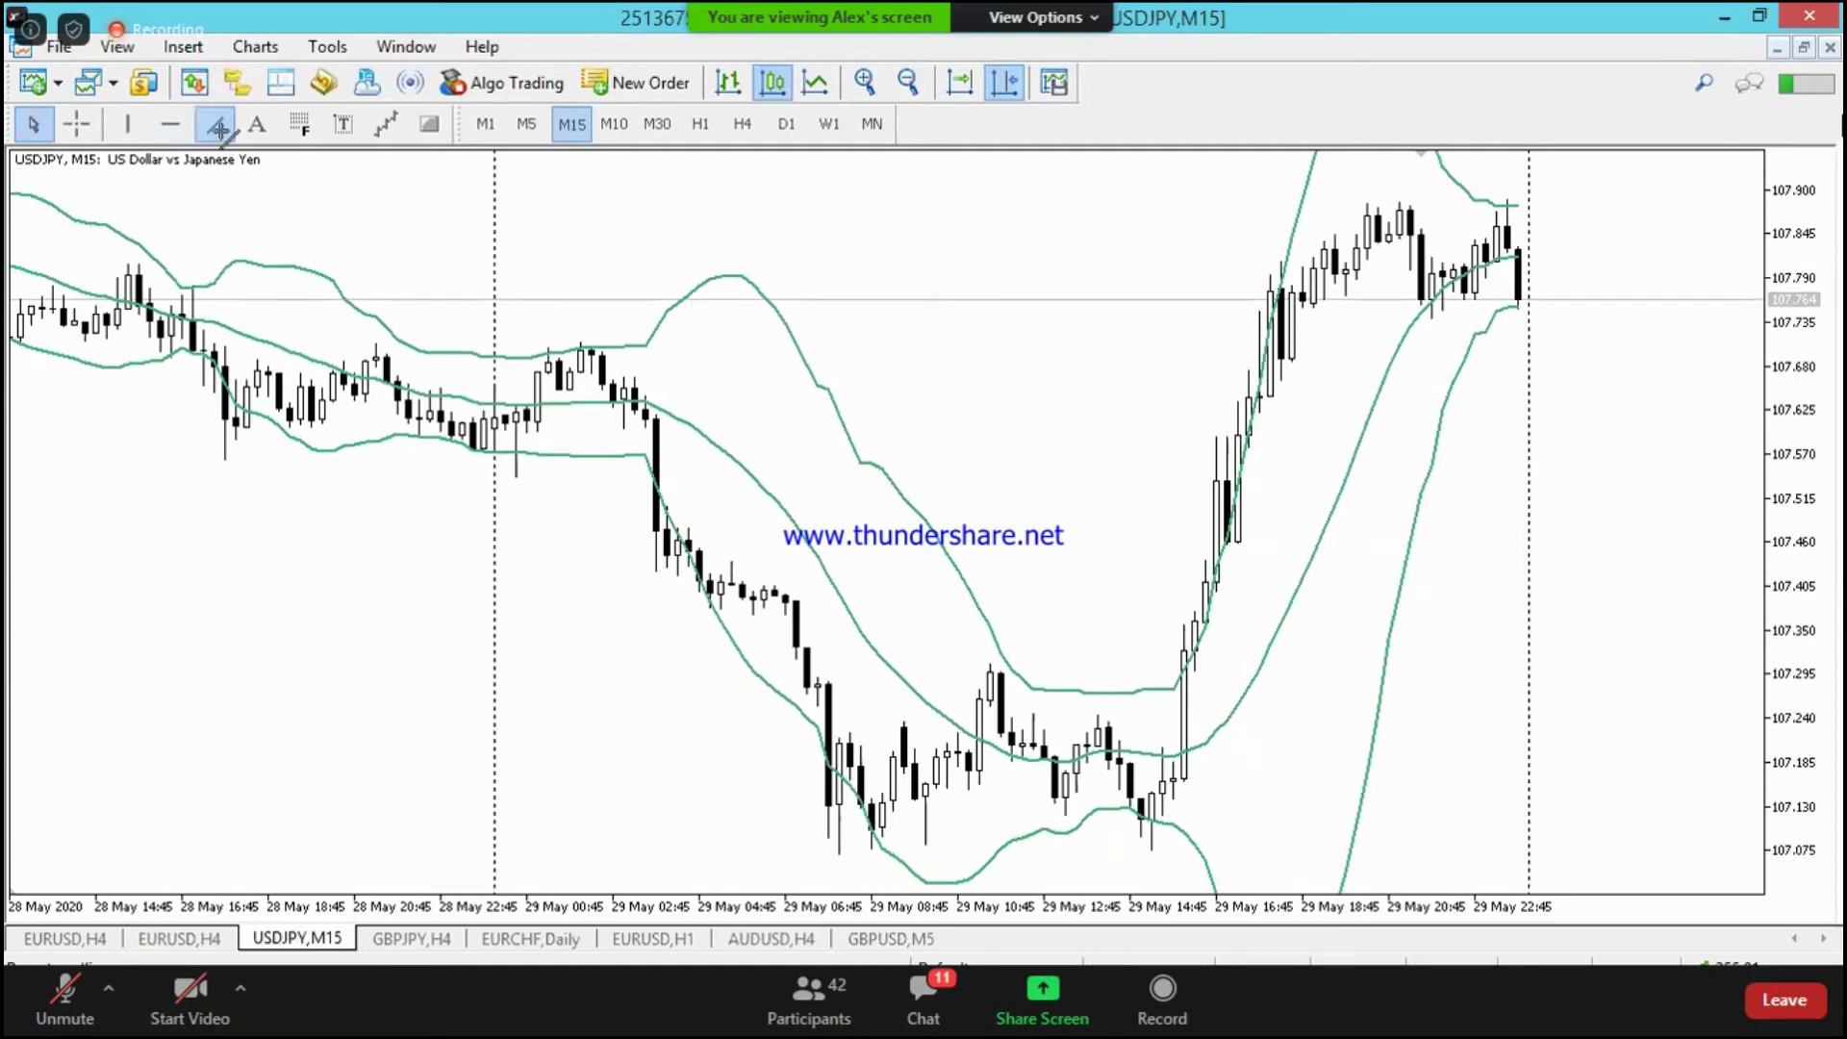
pyautogui.click(214, 123)
pyautogui.moveTo(516, 386)
pyautogui.mouseDown()
pyautogui.moveTo(854, 765)
pyautogui.moveTo(839, 743)
pyautogui.mouseUp()
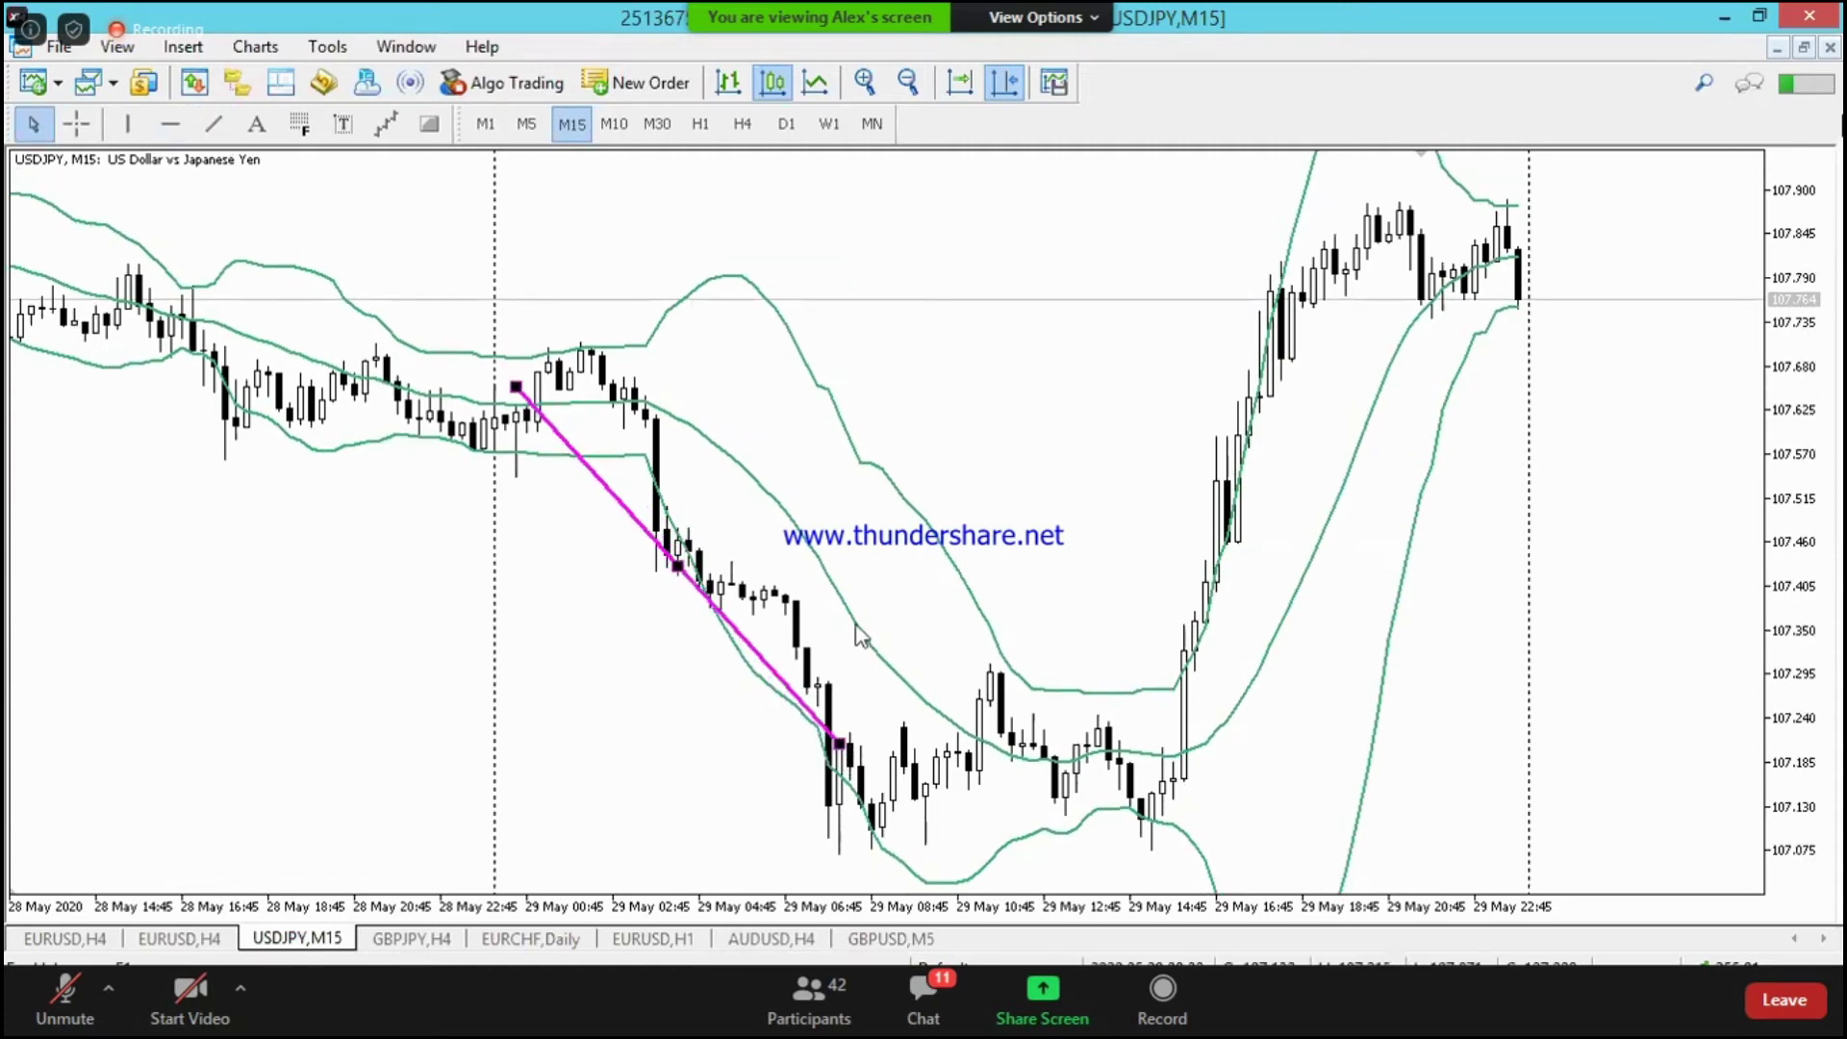
# Step: Try a yellow rectangle over the 29 May consolidation between about 107.22 and 107.08, and delete it
pyautogui.click(429, 125)
pyautogui.moveTo(852, 733); pyautogui.dragTo(1226, 847)
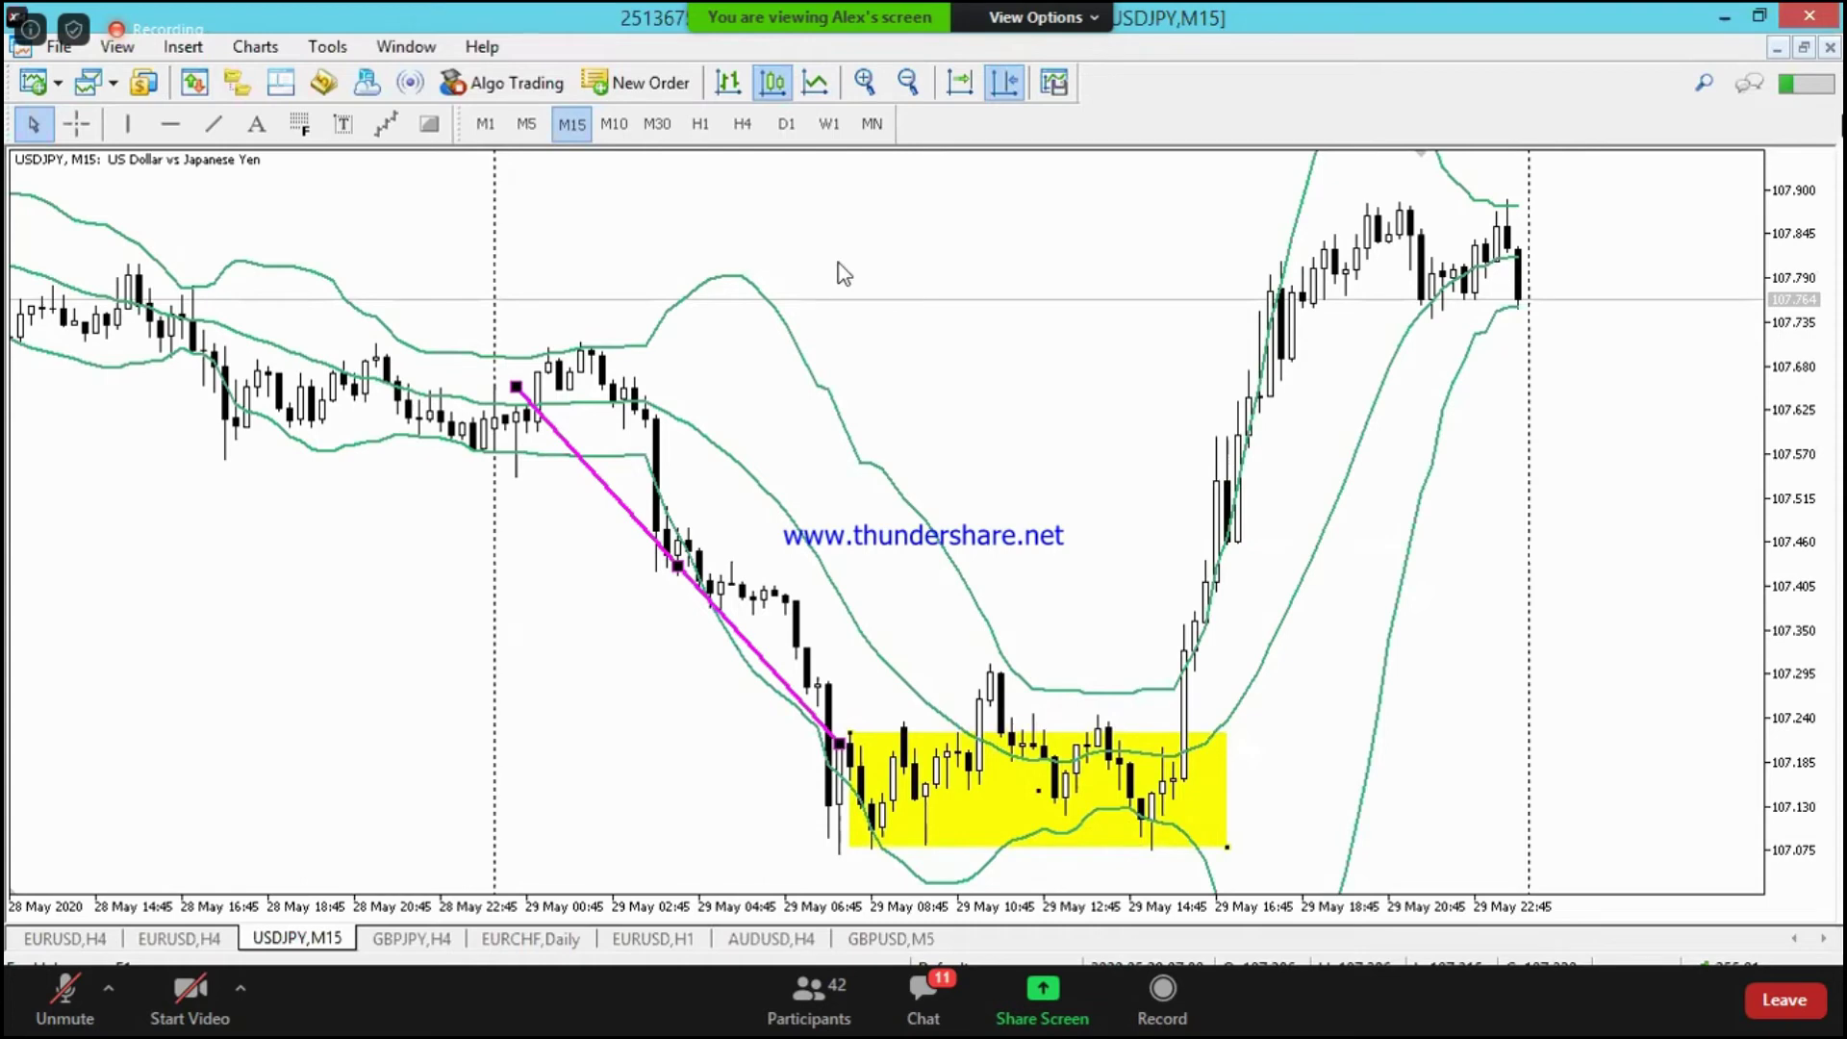
pyautogui.moveTo(959, 620); pyautogui.dragTo(980, 624)
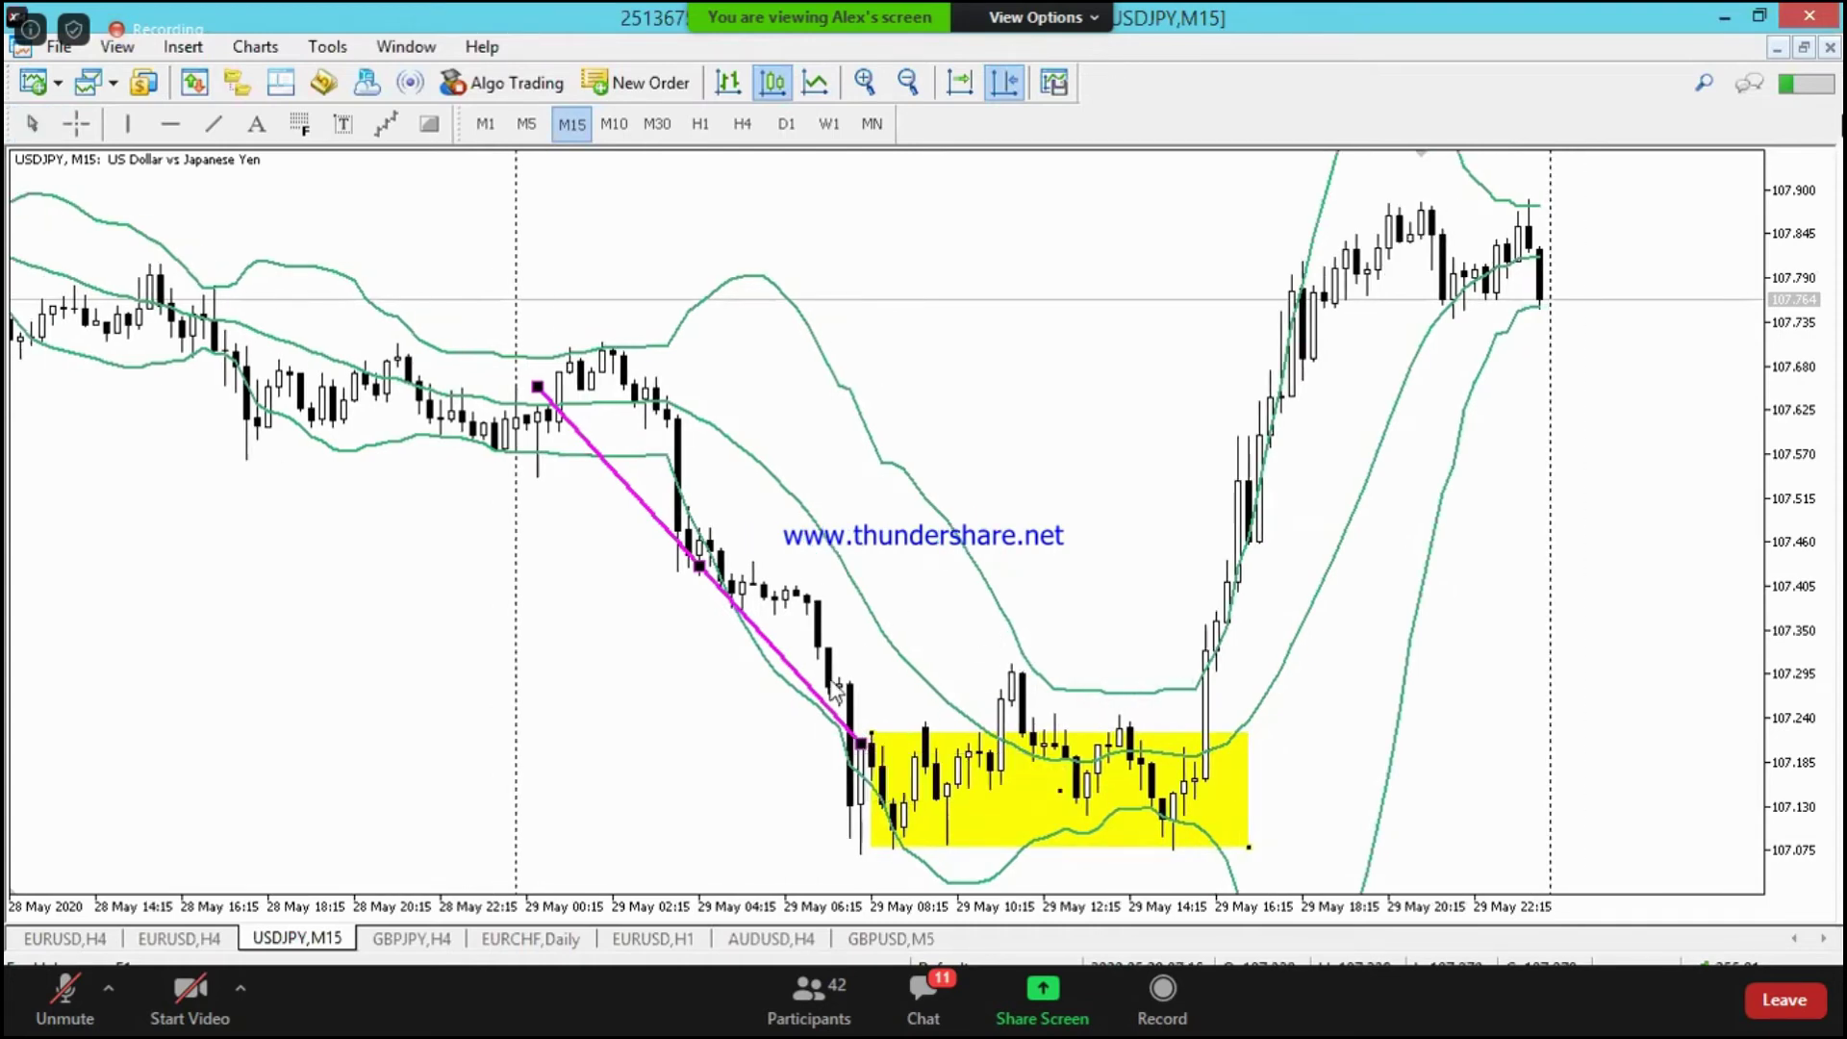
pyautogui.rightClick(1058, 795)
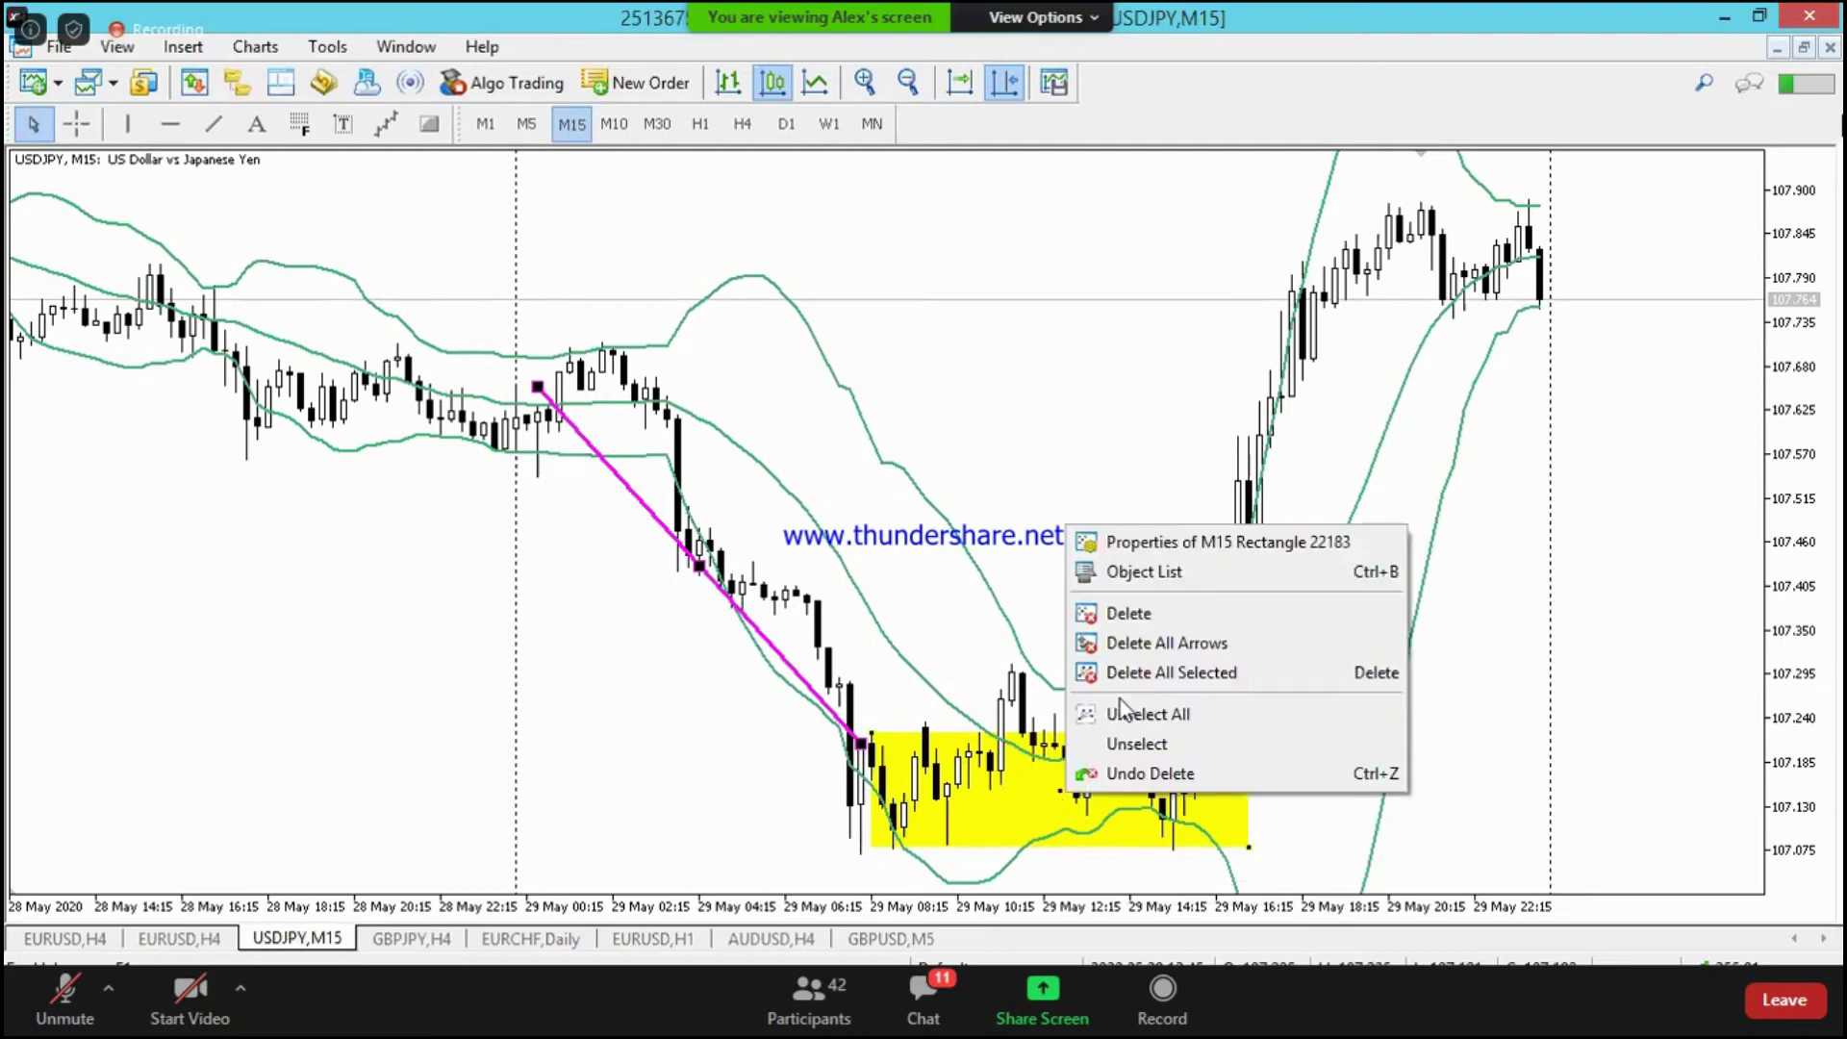
pyautogui.click(1164, 620)
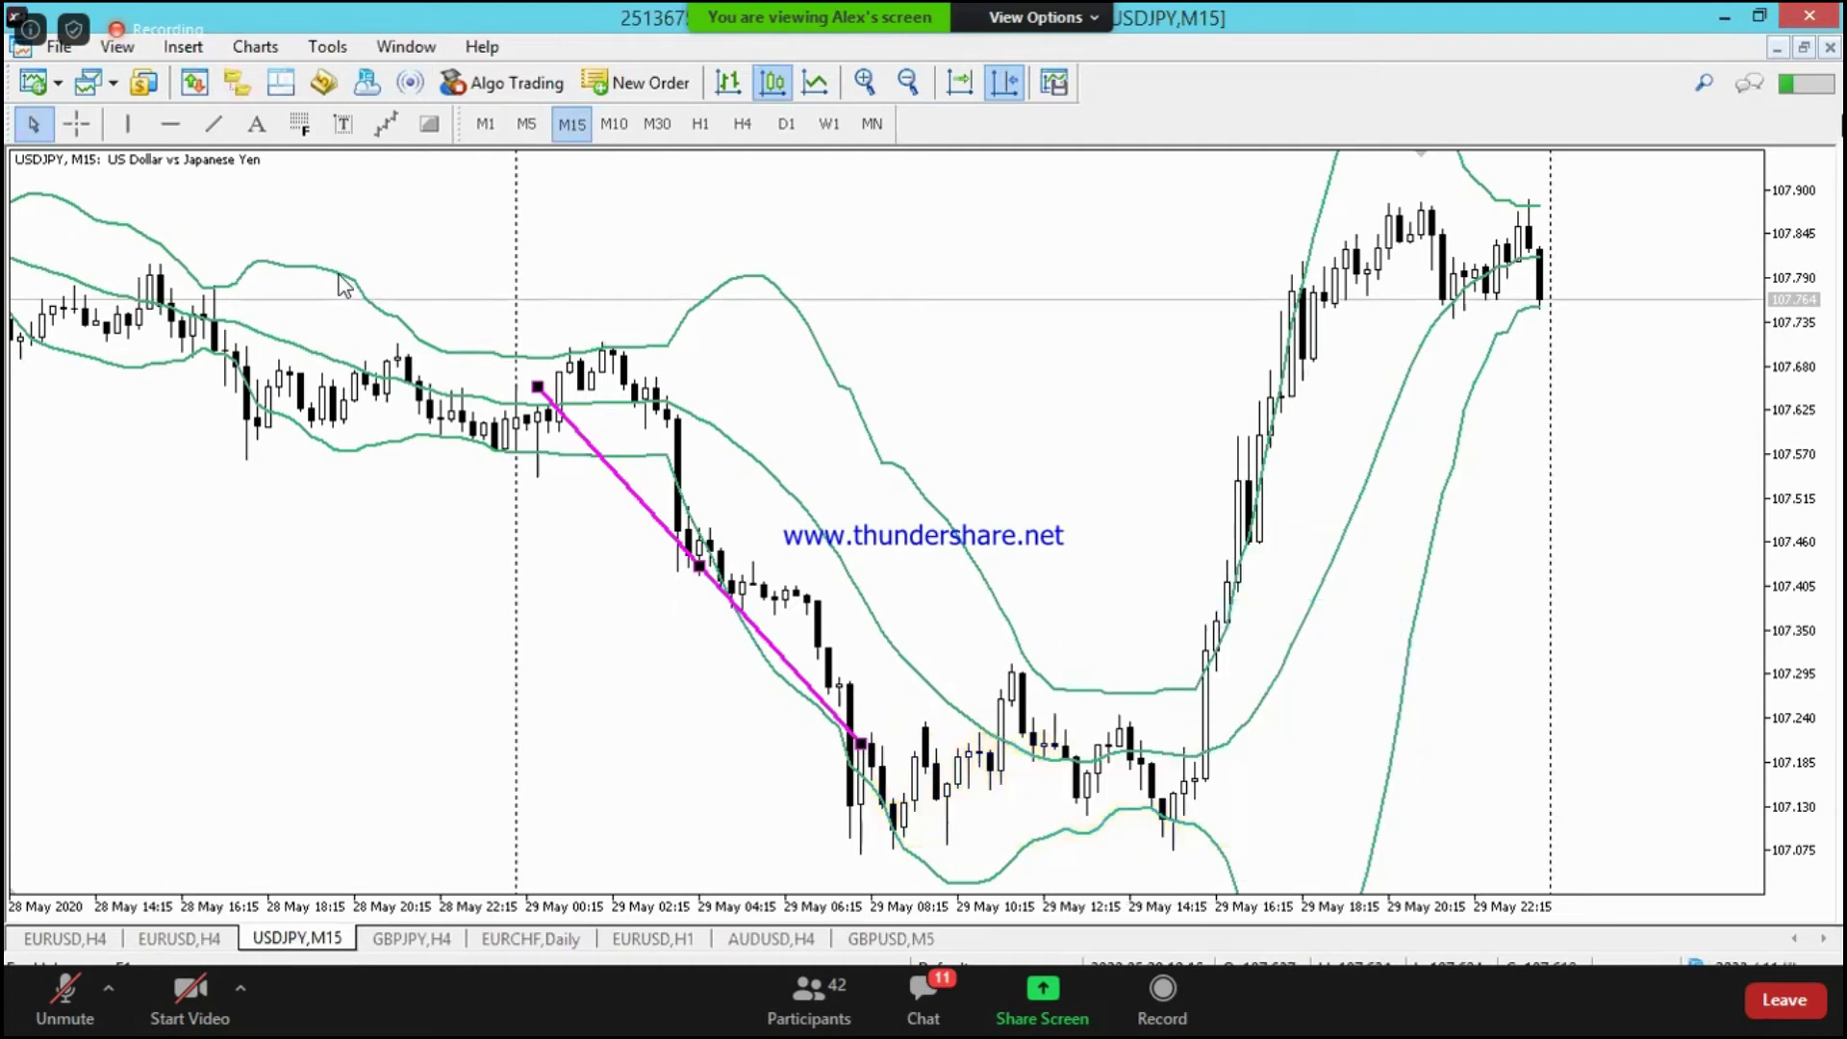
# Step: Draw a narrow yellow rectangle over the 29 May candles around 08:00, from about 107.07 to 107.22
pyautogui.click(430, 123)
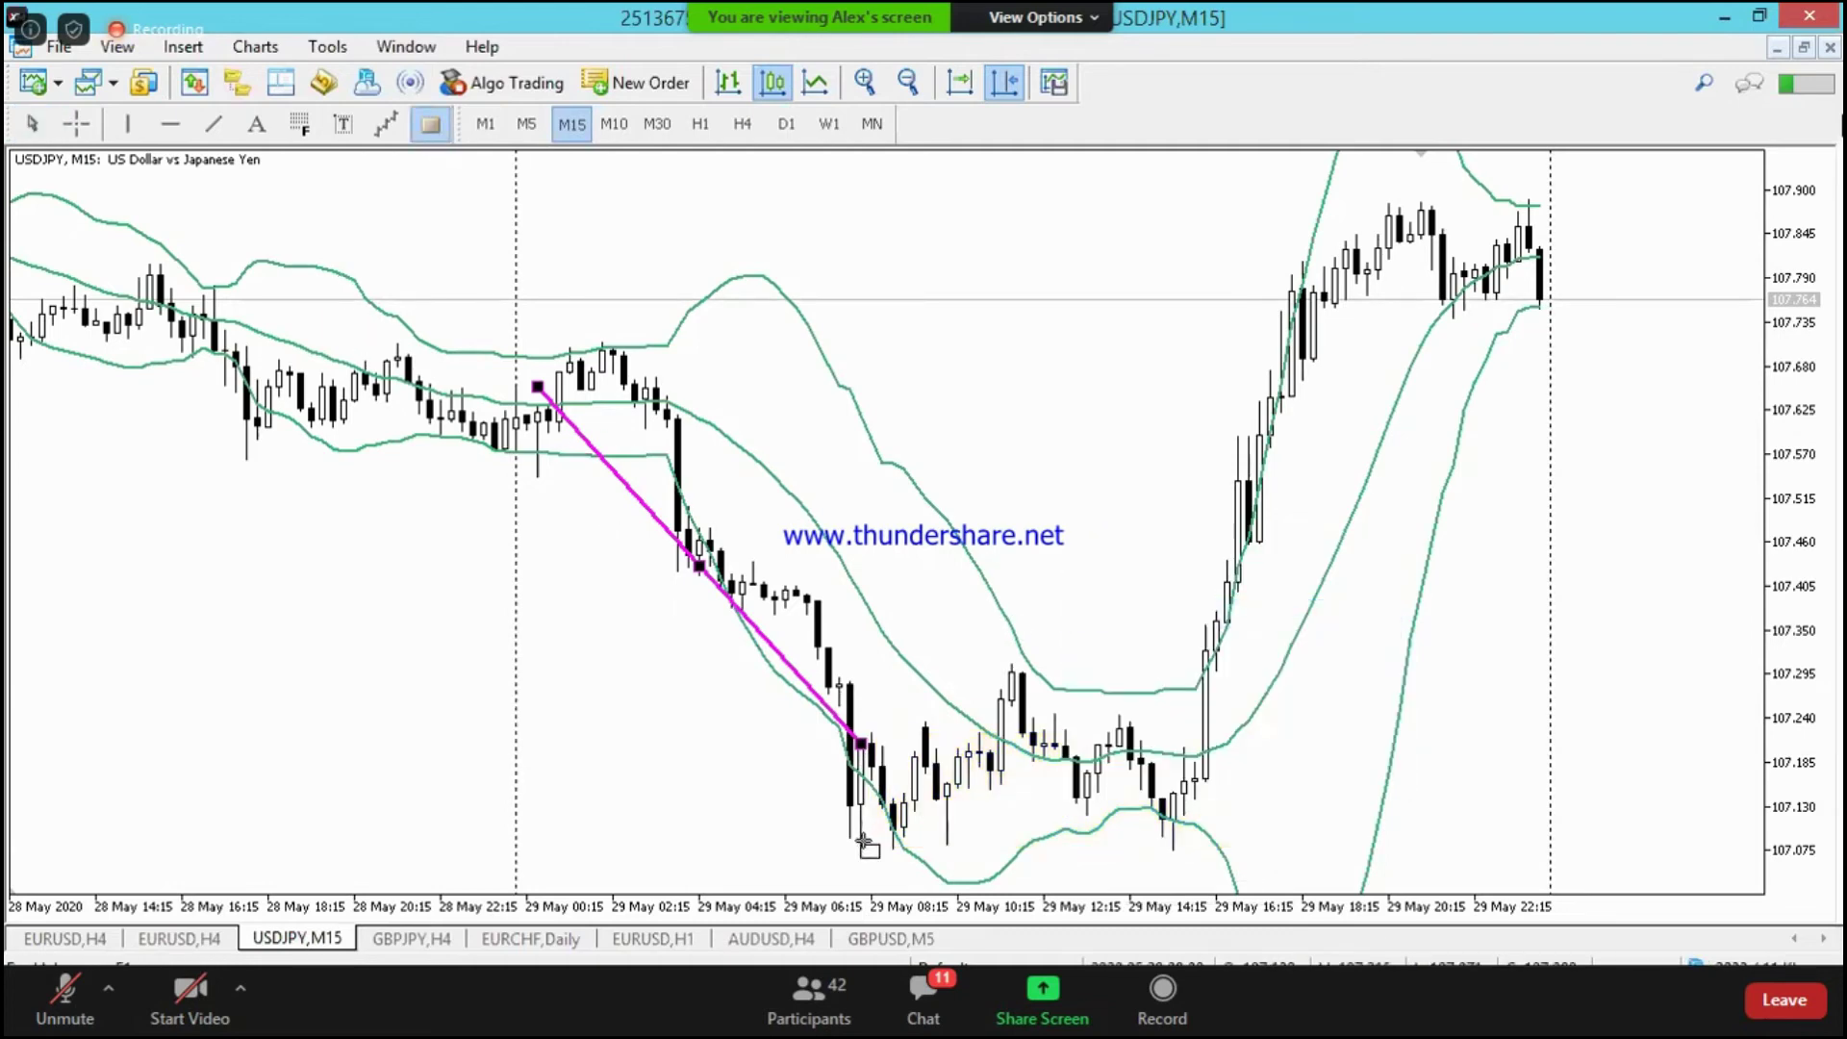
pyautogui.moveTo(847, 844); pyautogui.dragTo(883, 746)
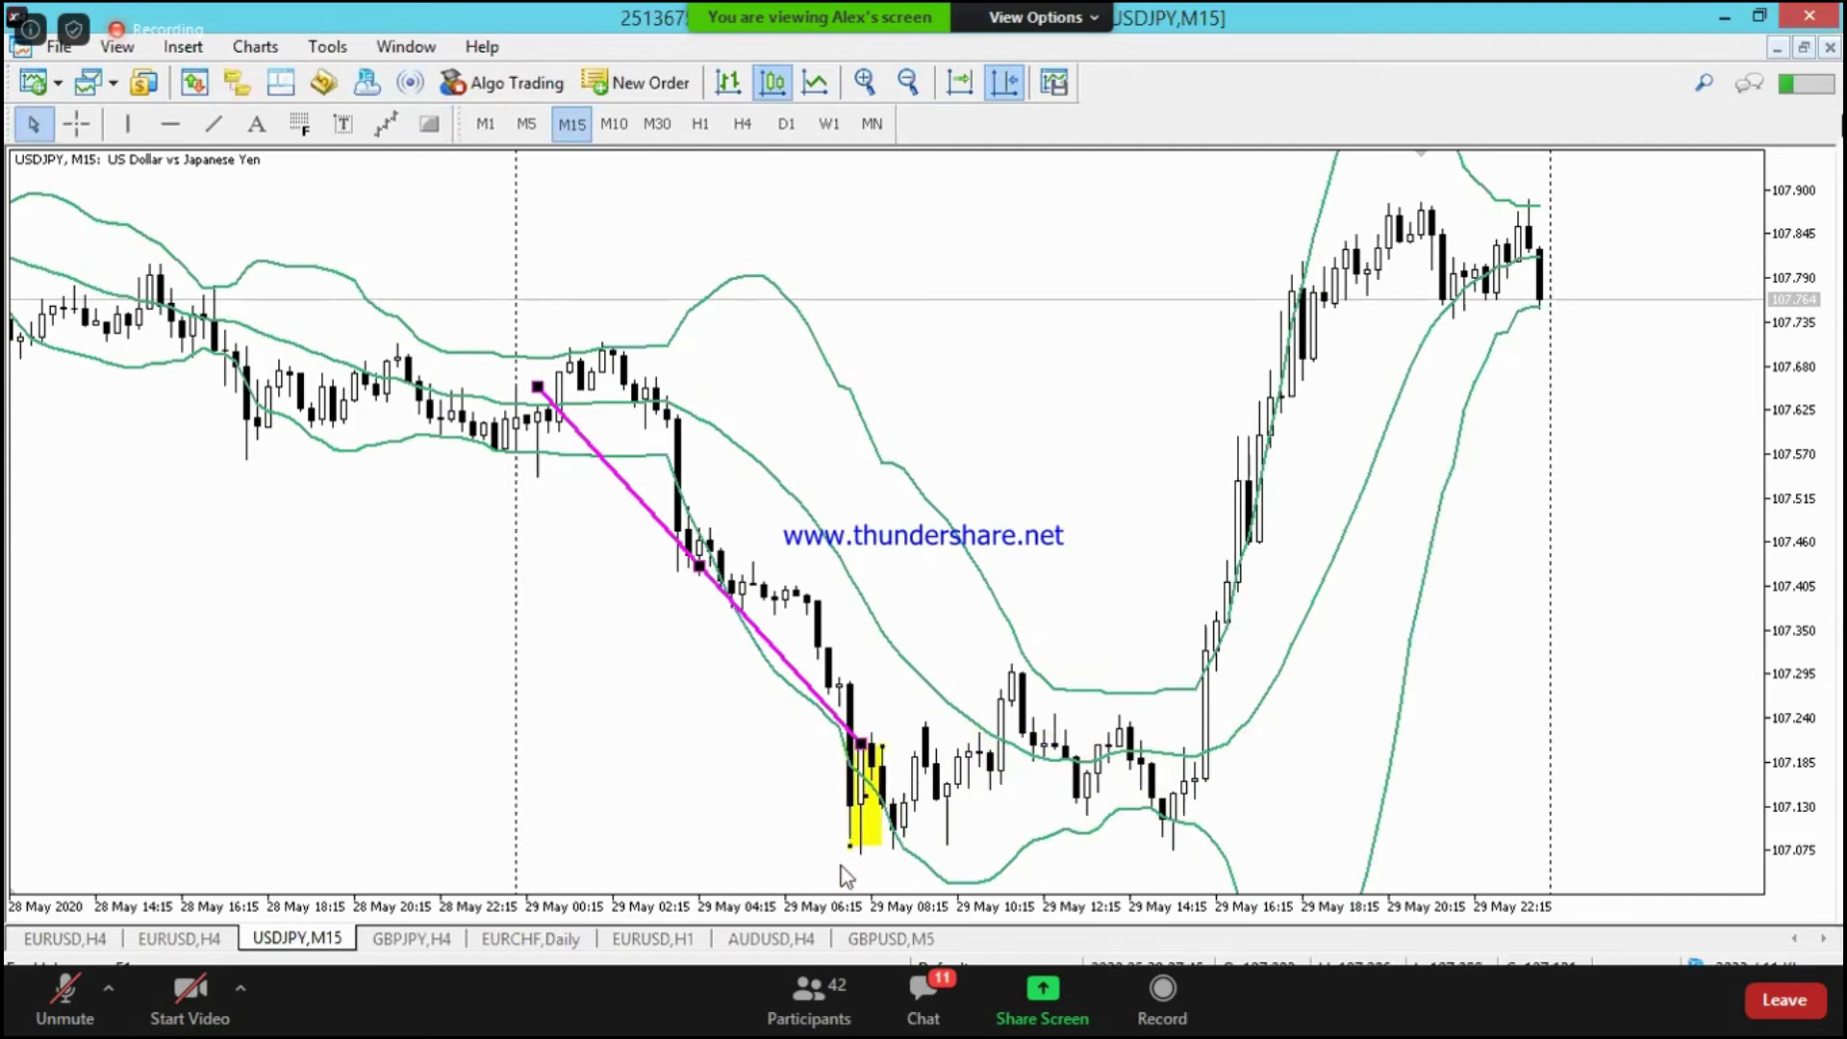
pyautogui.moveTo(849, 846); pyautogui.dragTo(849, 855)
pyautogui.moveTo(883, 760); pyautogui.dragTo(871, 770)
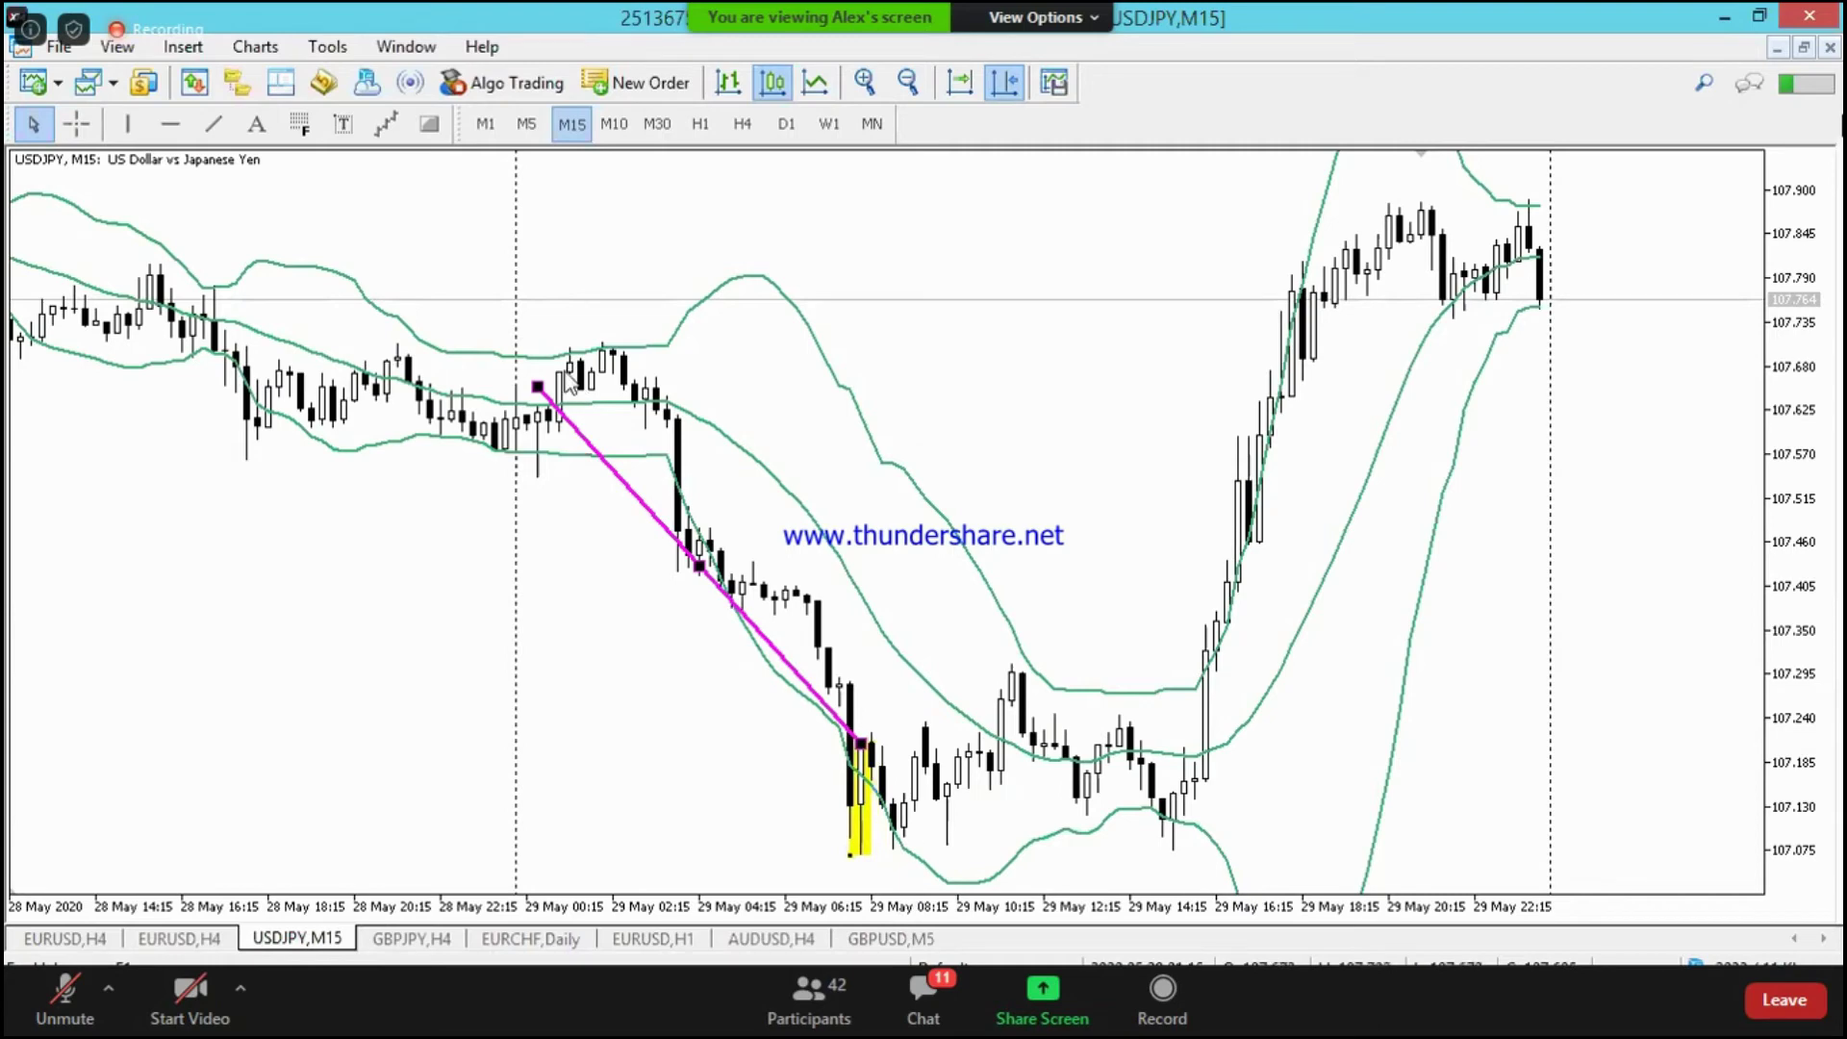
# Step: Draw a short, nearly level trend line at about 107.22 over the yellow rectangle, and delete the diagonal trend line
pyautogui.click(213, 123)
pyautogui.moveTo(852, 733); pyautogui.dragTo(925, 727)
pyautogui.rightClick(707, 578)
pyautogui.click(756, 647)
pyautogui.moveTo(925, 728); pyautogui.dragTo(806, 733)
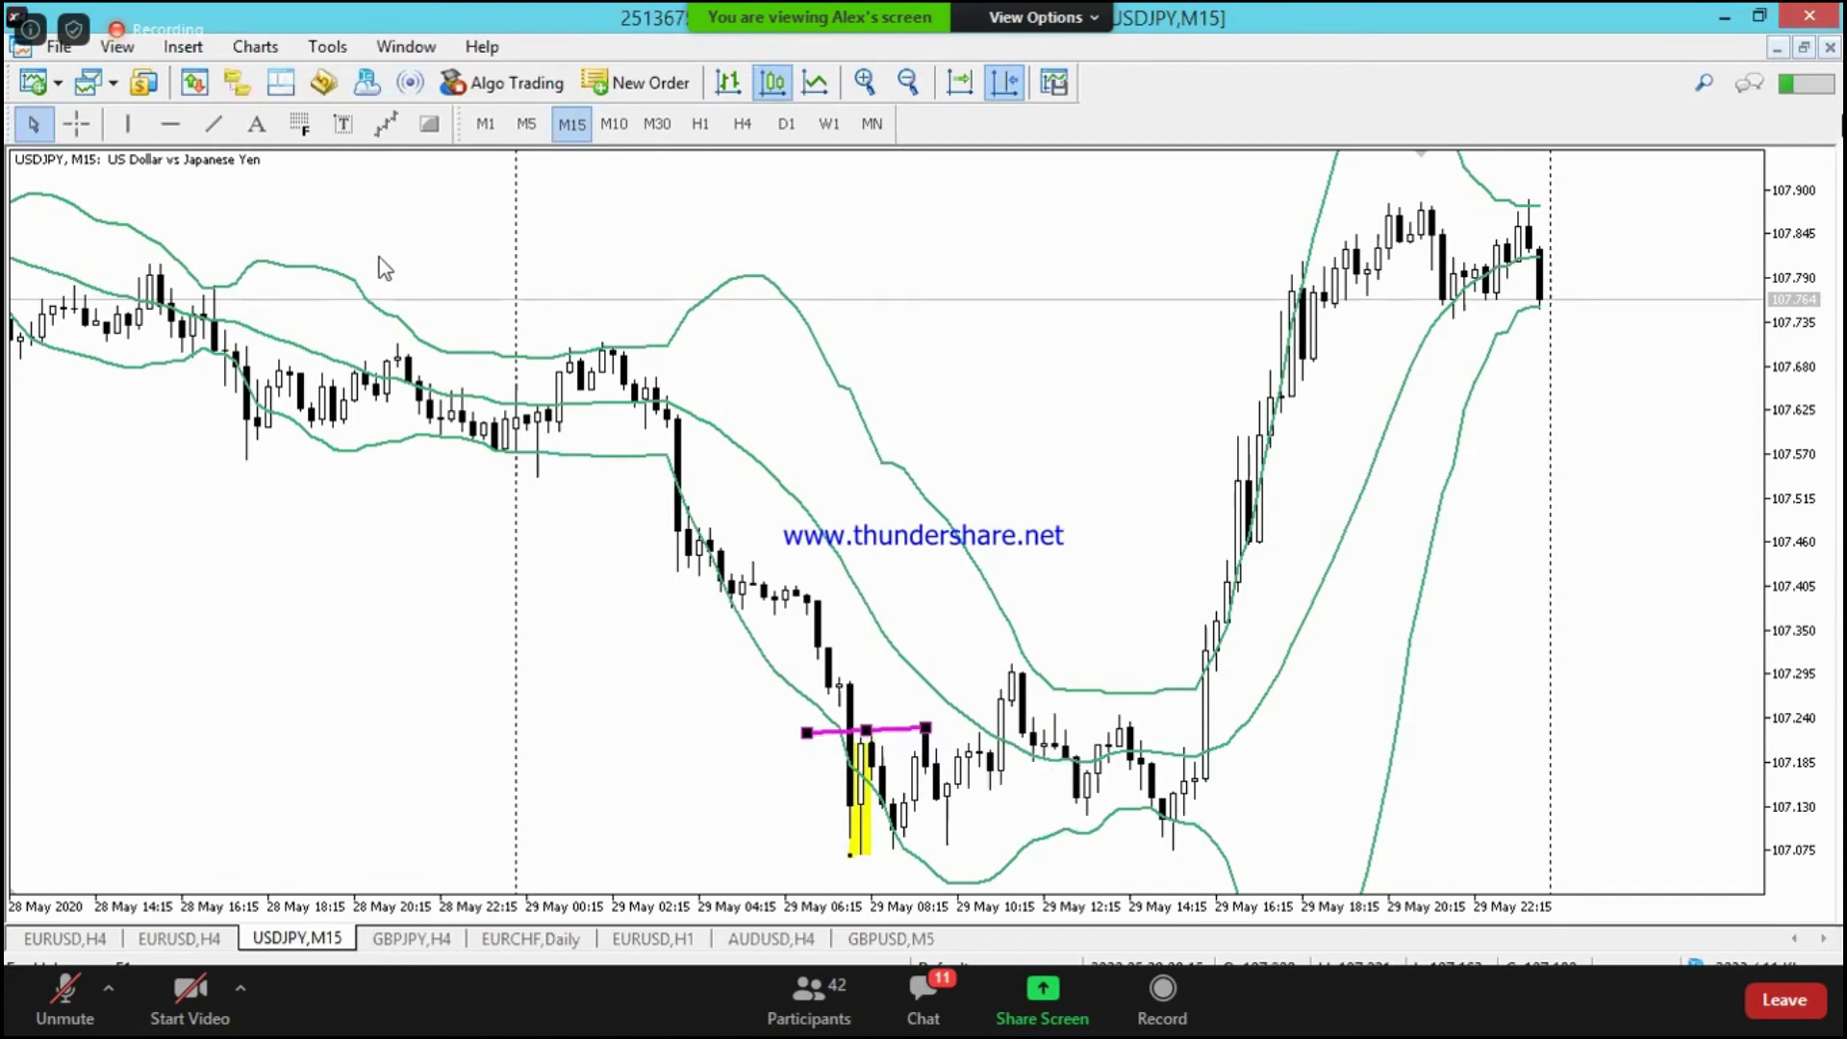
# Step: Draw a second short, nearly level trend line beneath the yellow rectangle at about 107.04
pyautogui.click(213, 123)
pyautogui.moveTo(829, 878); pyautogui.dragTo(926, 875)
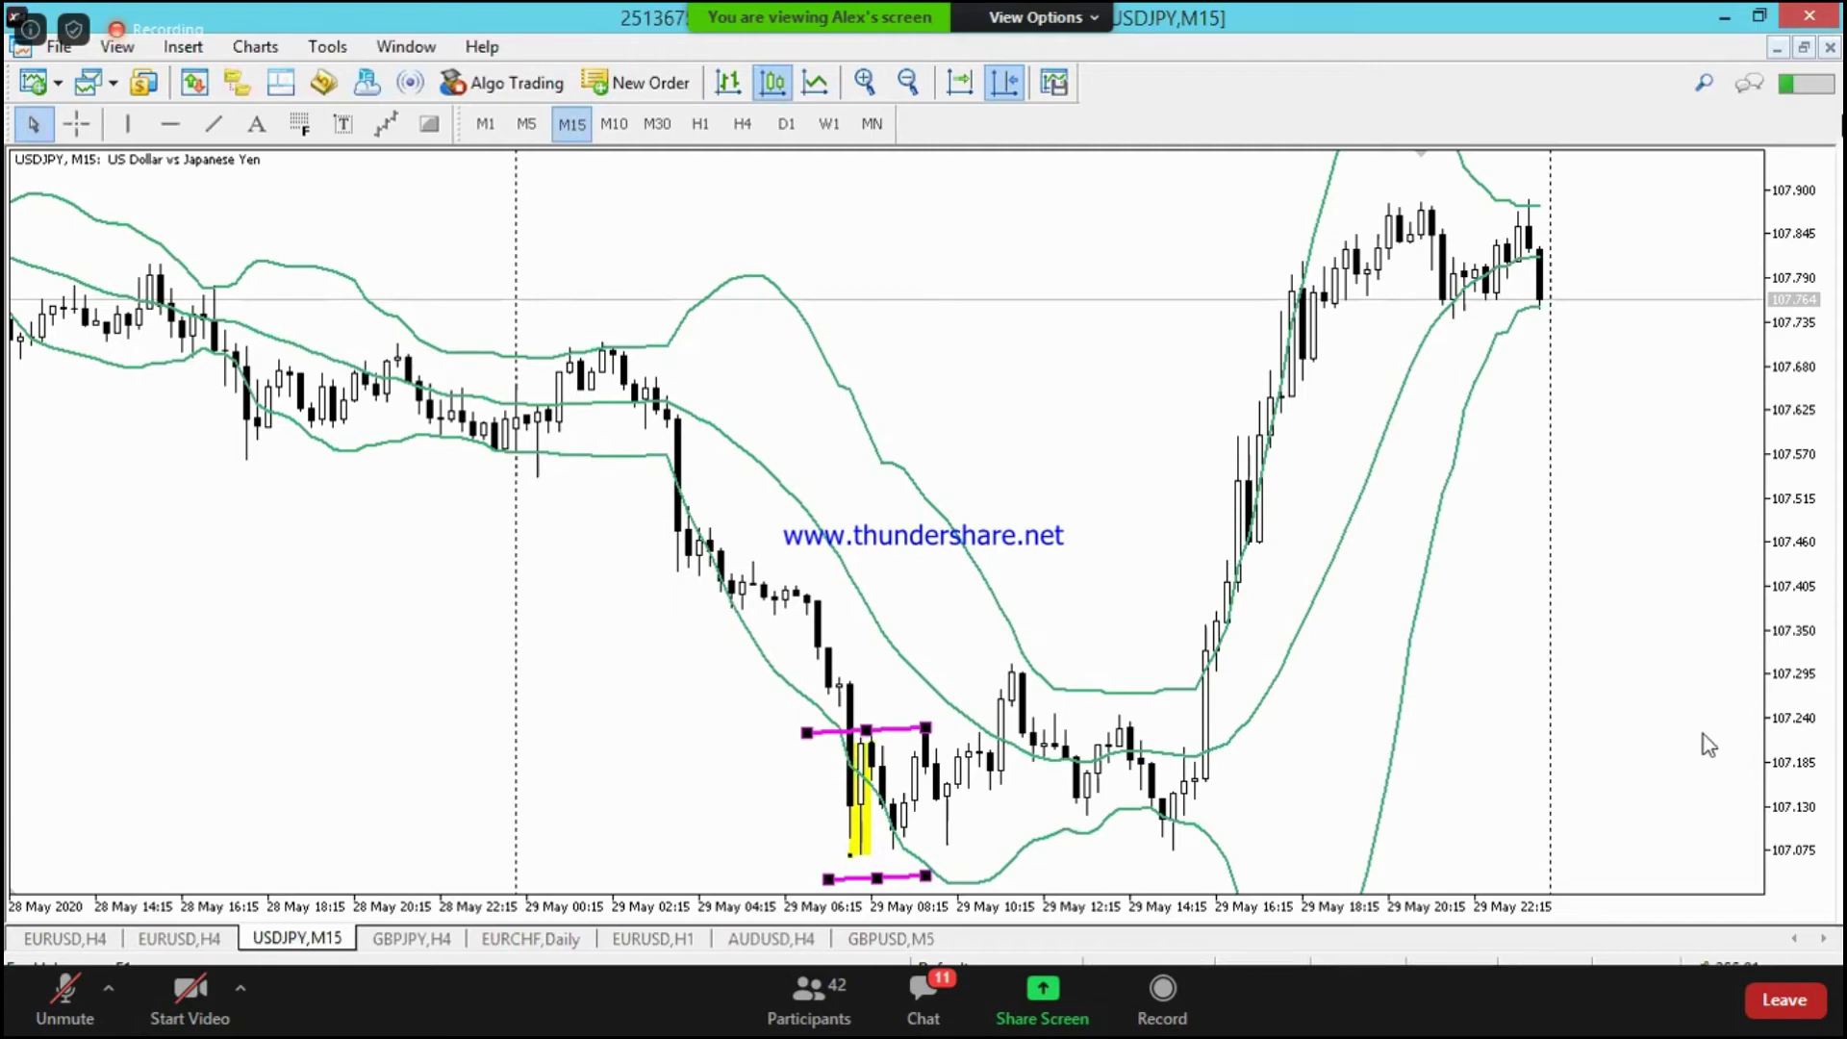
pyautogui.moveTo(1821, 346); pyautogui.dragTo(1829, 360)
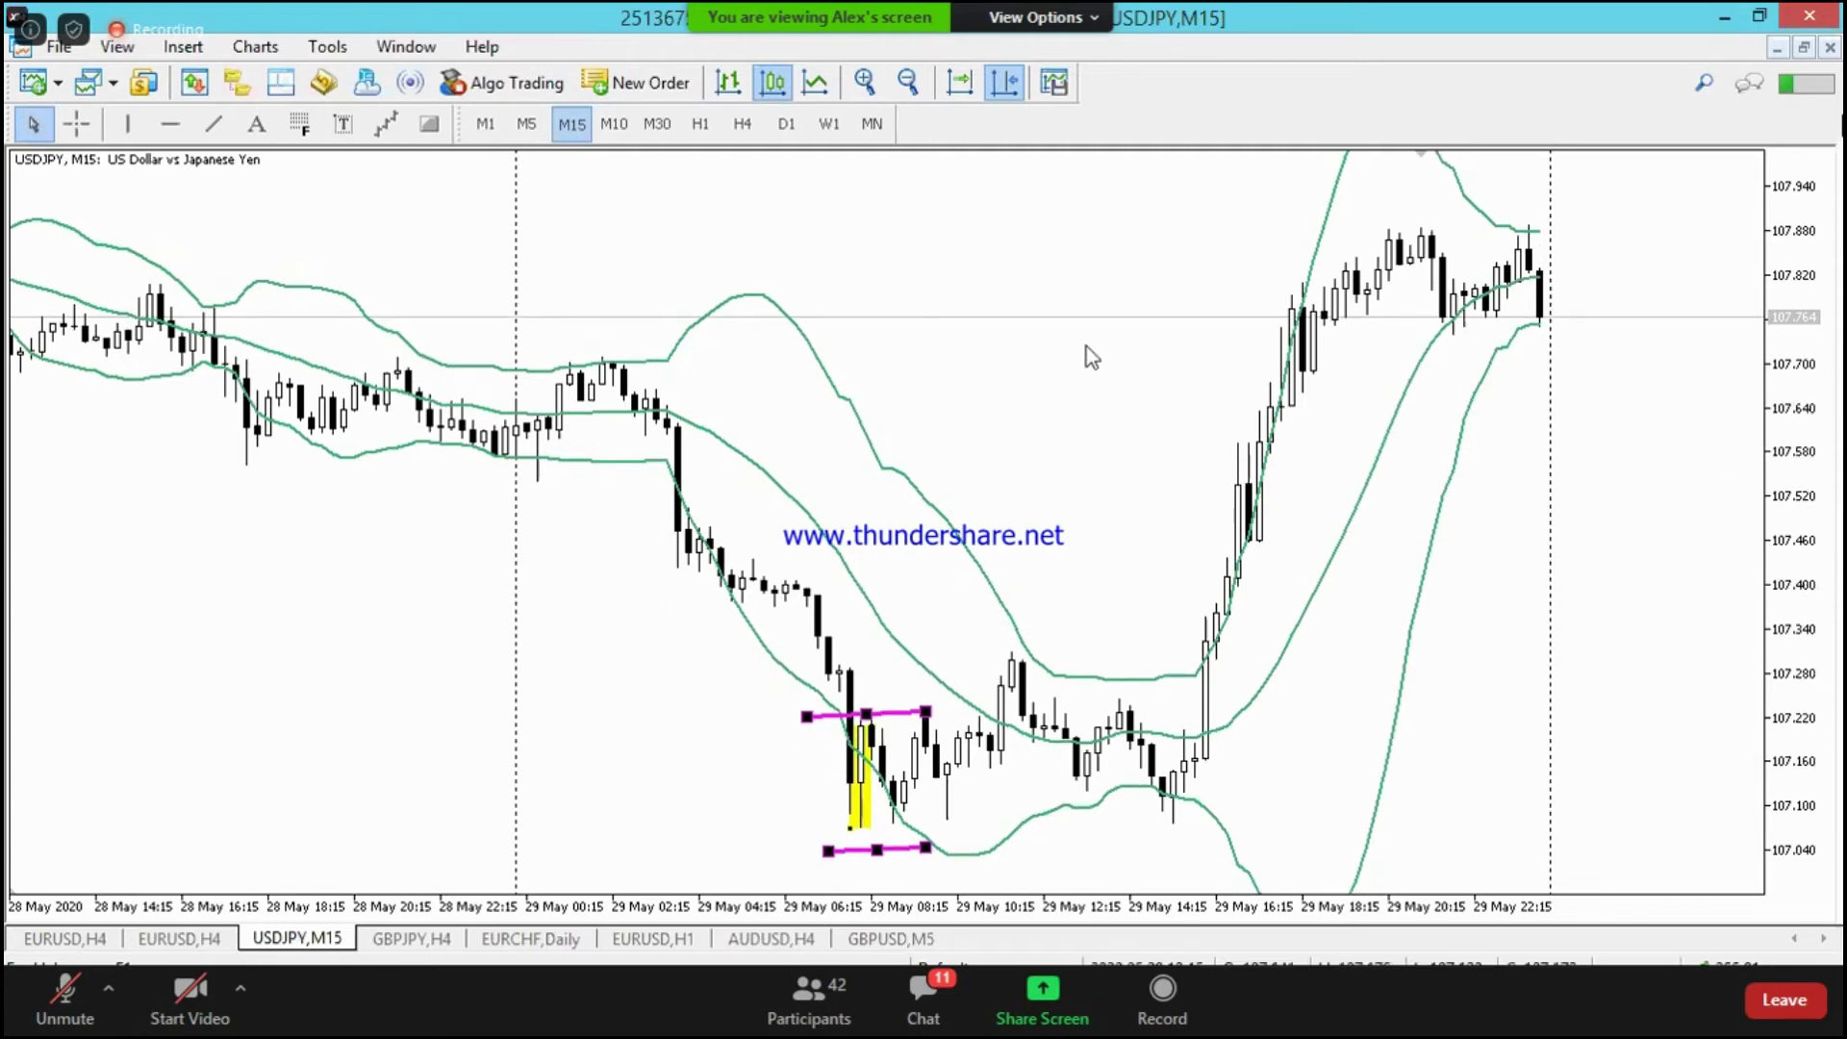
# Step: Lower the bottom trend line to about 107.01 and measure the 29 May rise from about 107.22 to about 107.84
pyautogui.click(76, 123)
pyautogui.moveTo(916, 721); pyautogui.dragTo(877, 868)
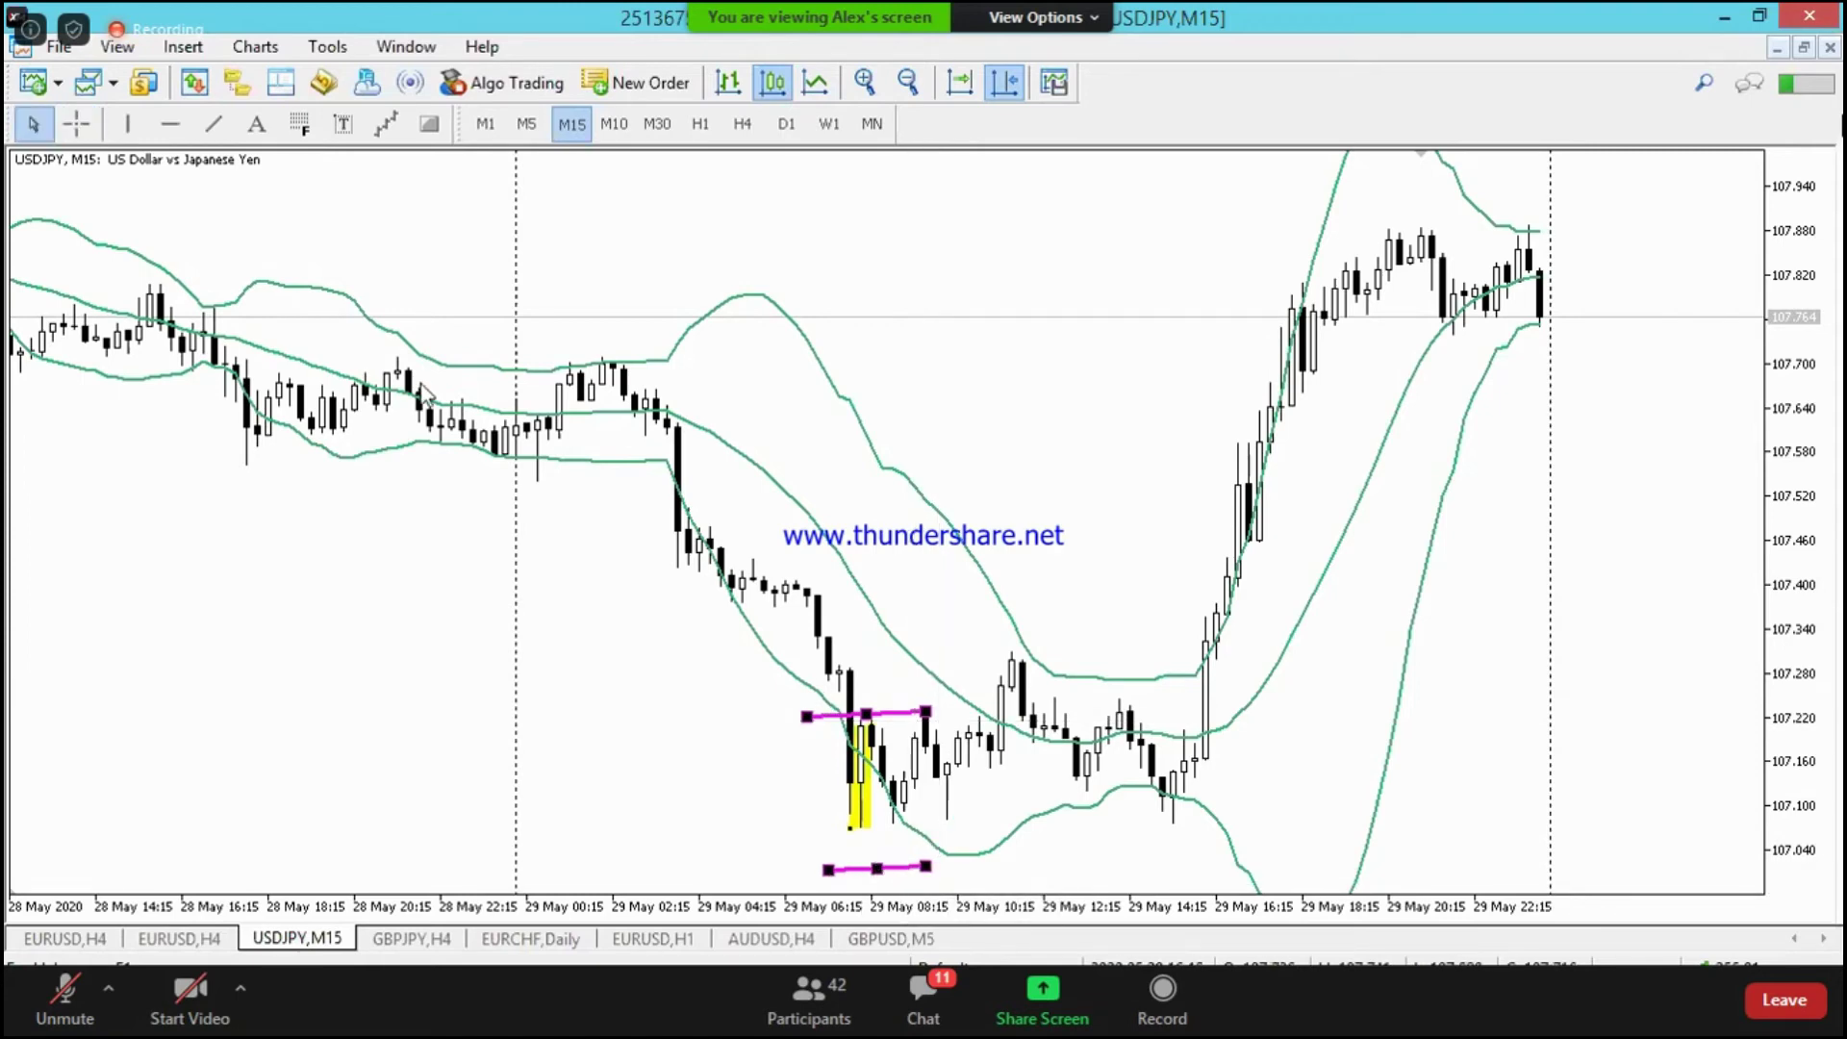
pyautogui.click(76, 123)
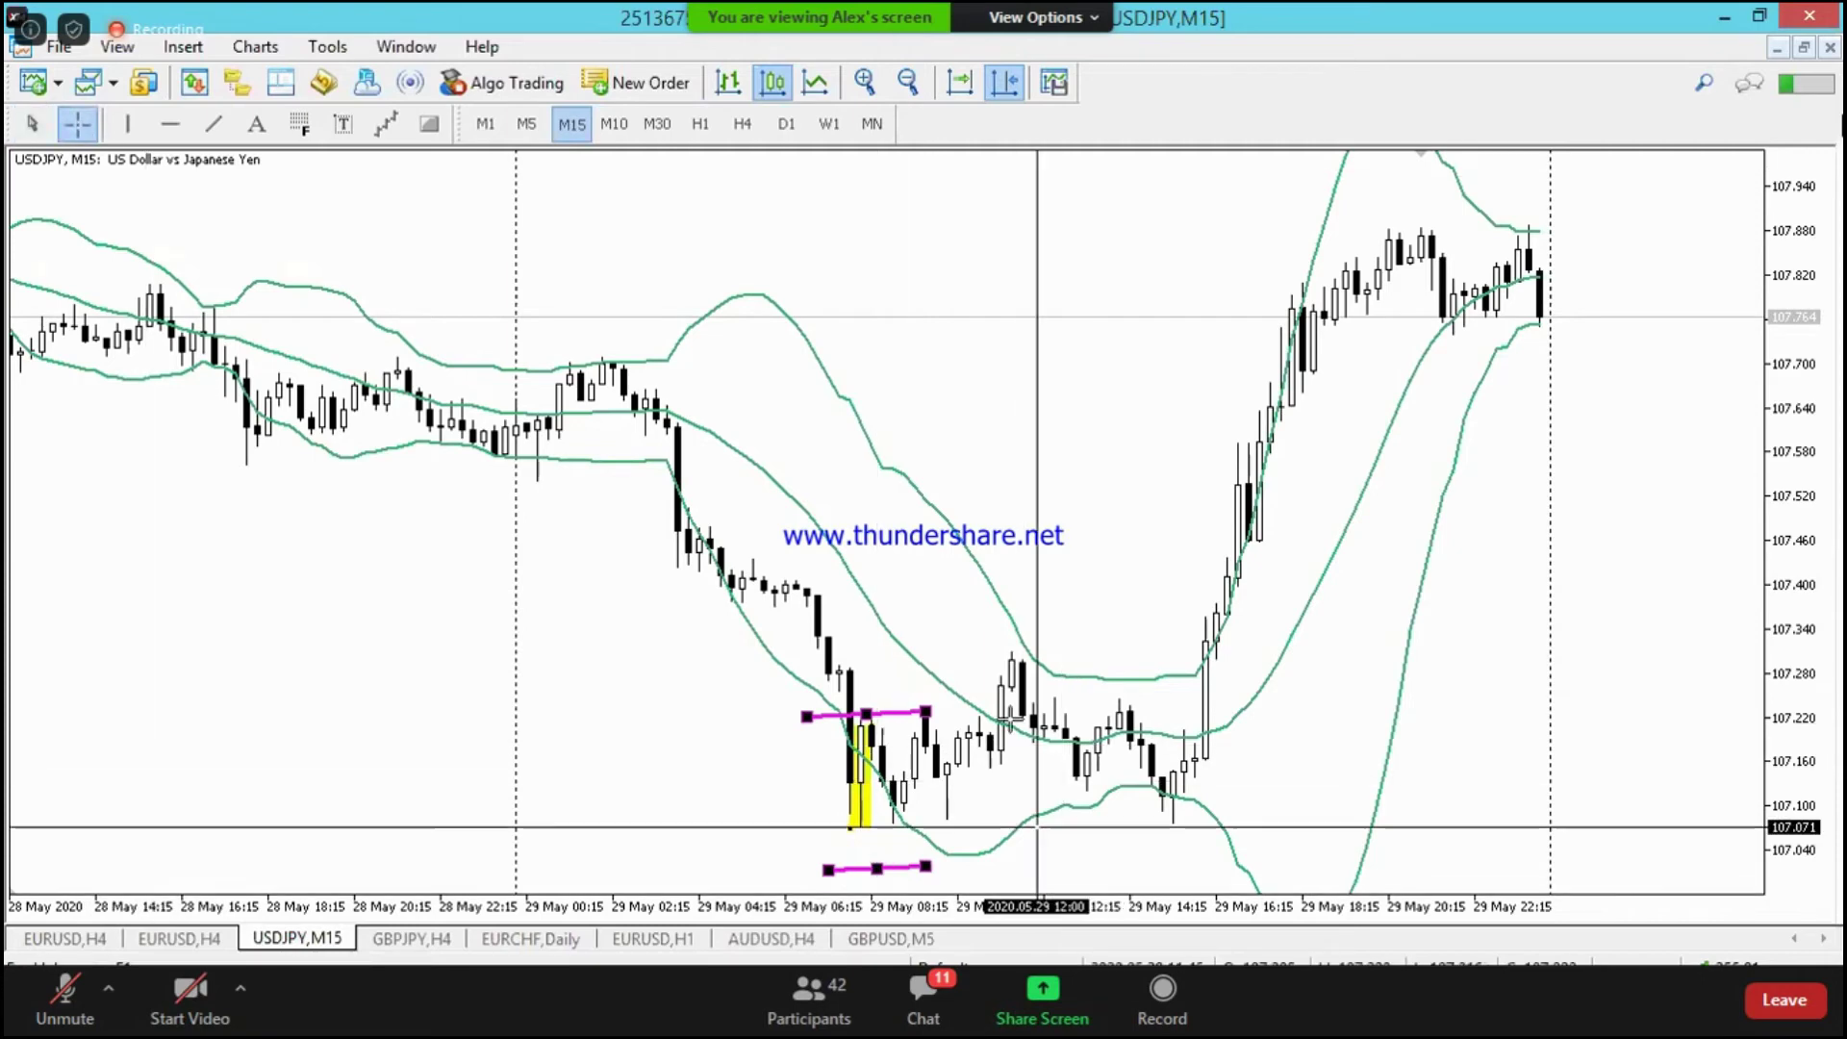
pyautogui.moveTo(957, 714); pyautogui.dragTo(1367, 263)
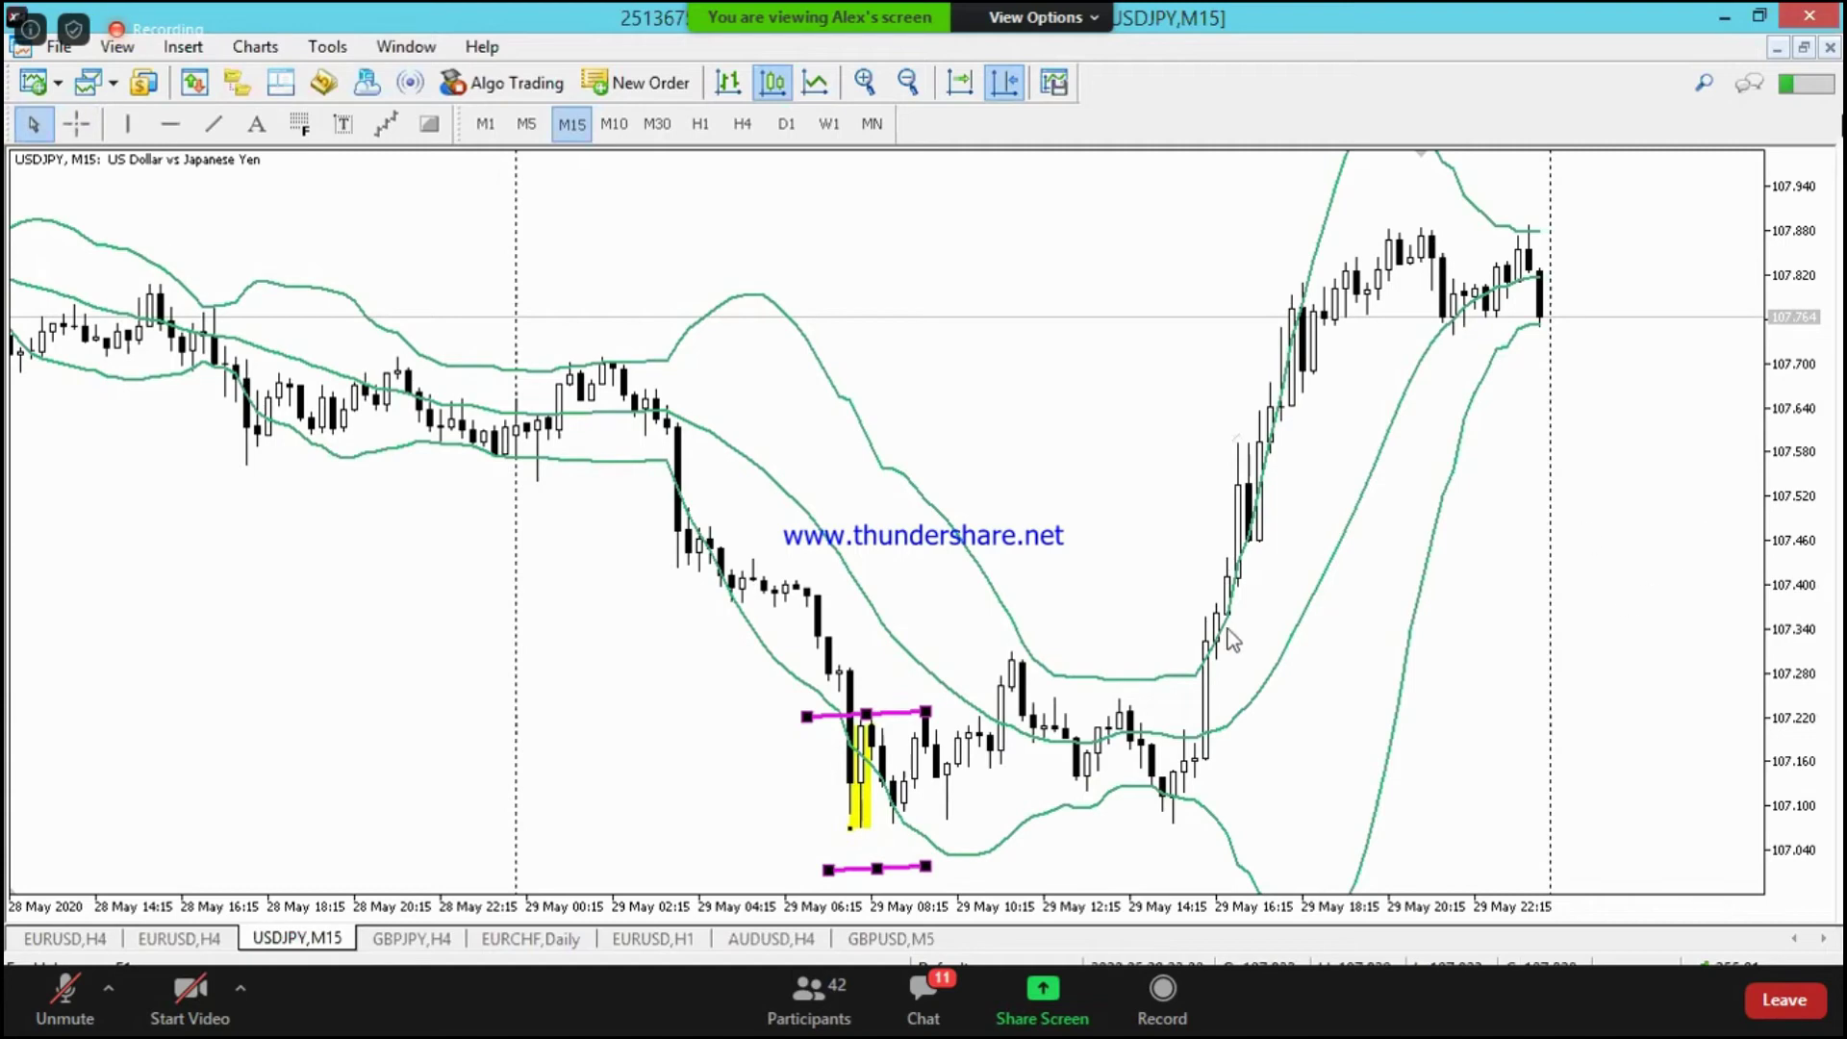
# Step: Highlight the 27 May candles just after 12:00 with a yellow rectangle from about 107.64 to about 107.74
pyautogui.scroll(5, 568, 532)
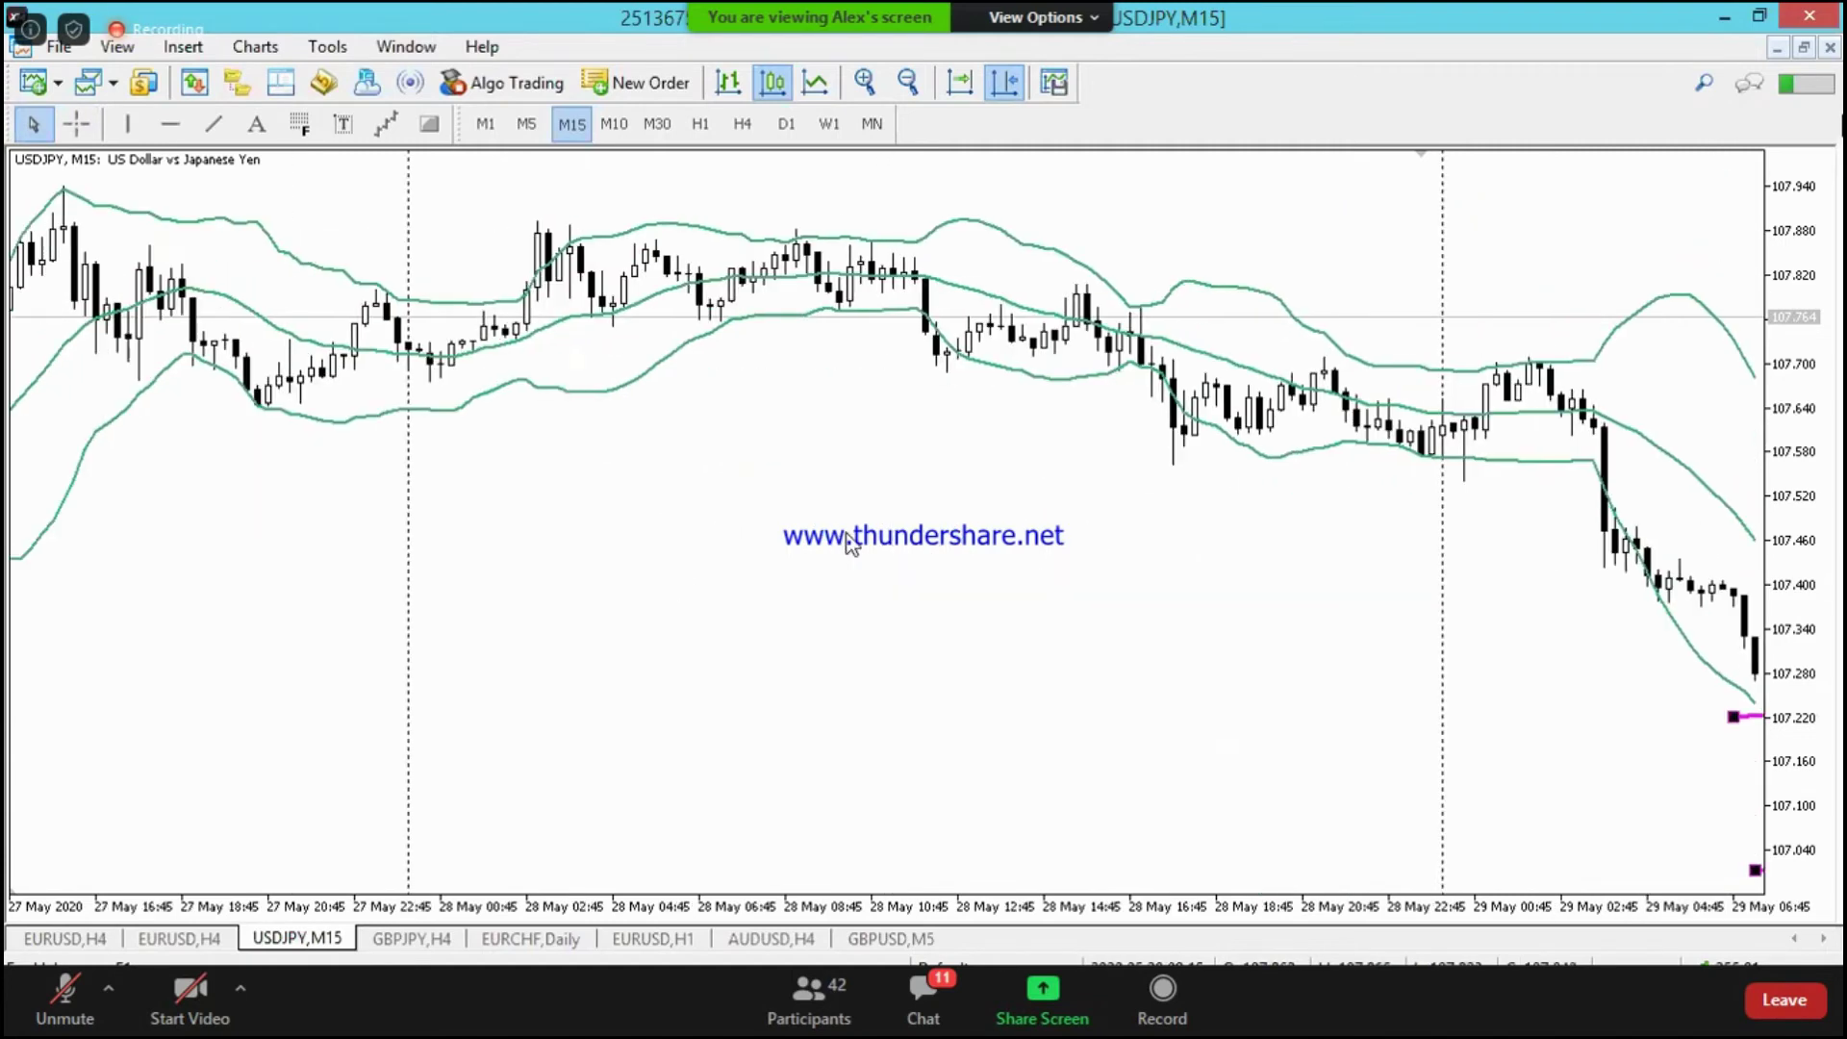
pyautogui.scroll(3, 826, 366)
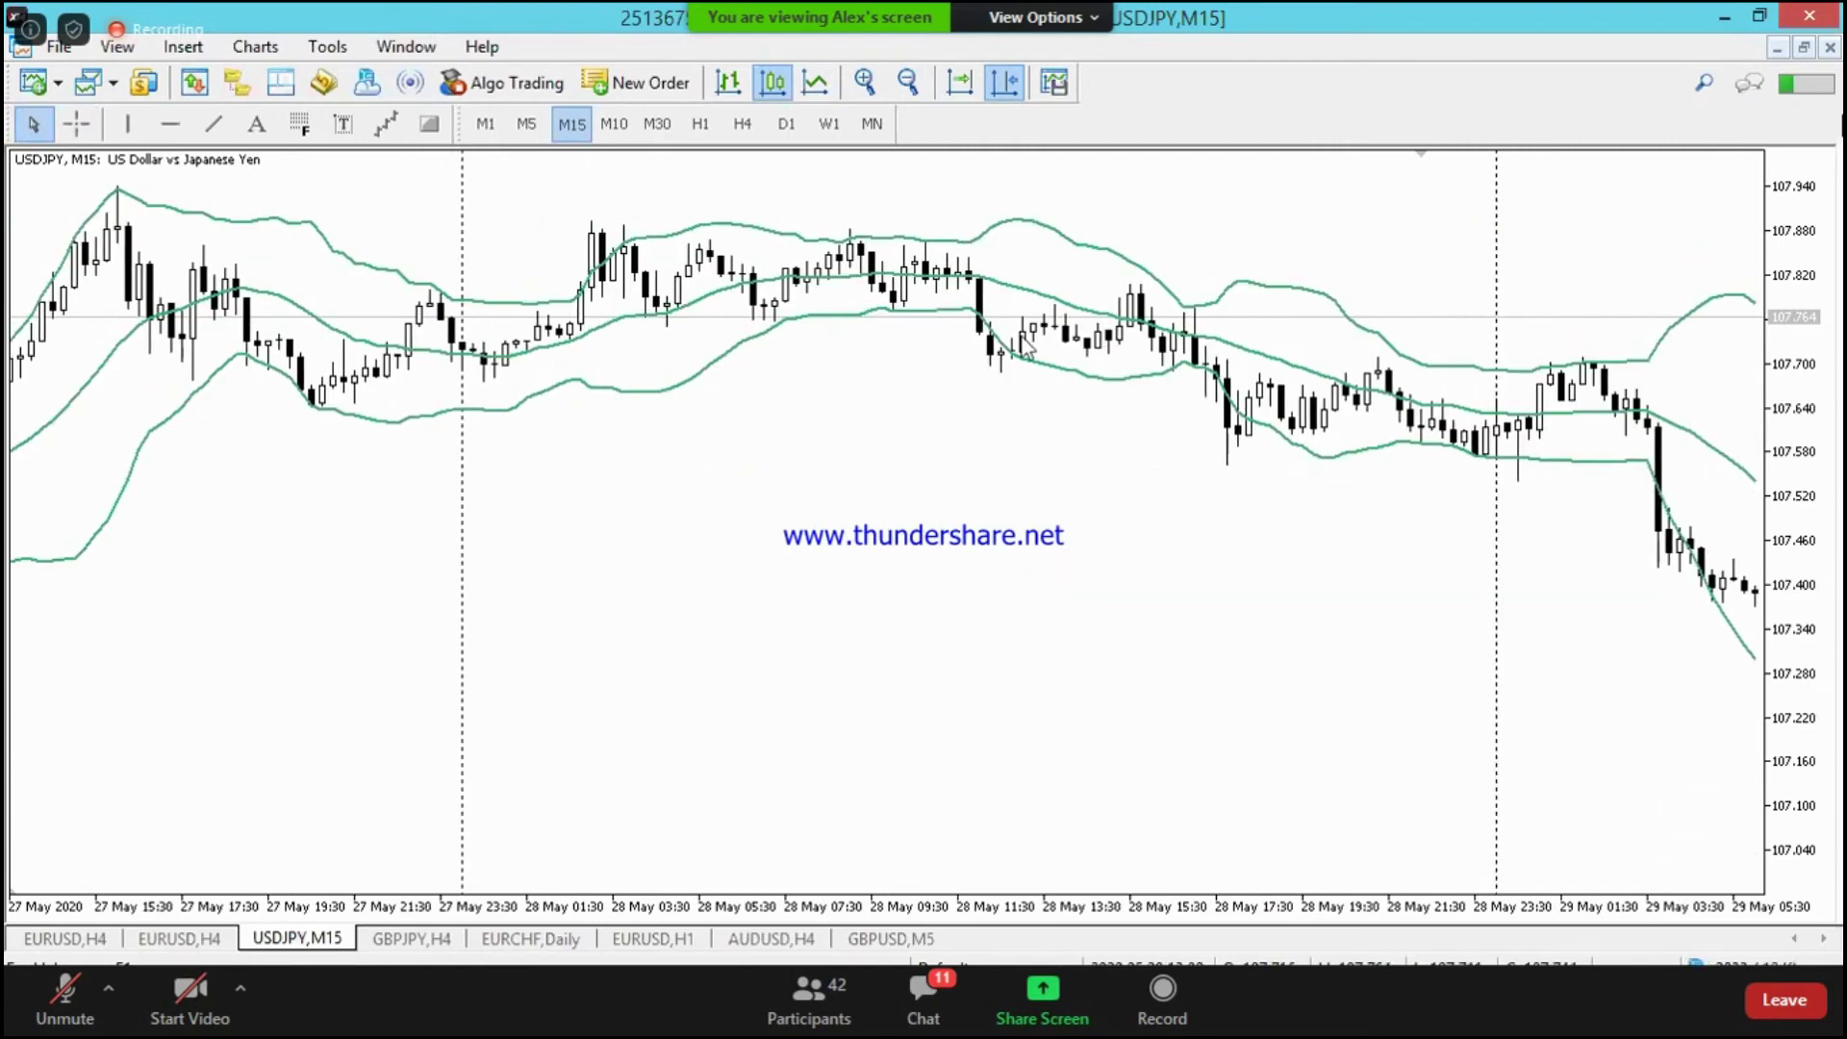
pyautogui.scroll(3, 837, 488)
pyautogui.scroll(3, 859, 498)
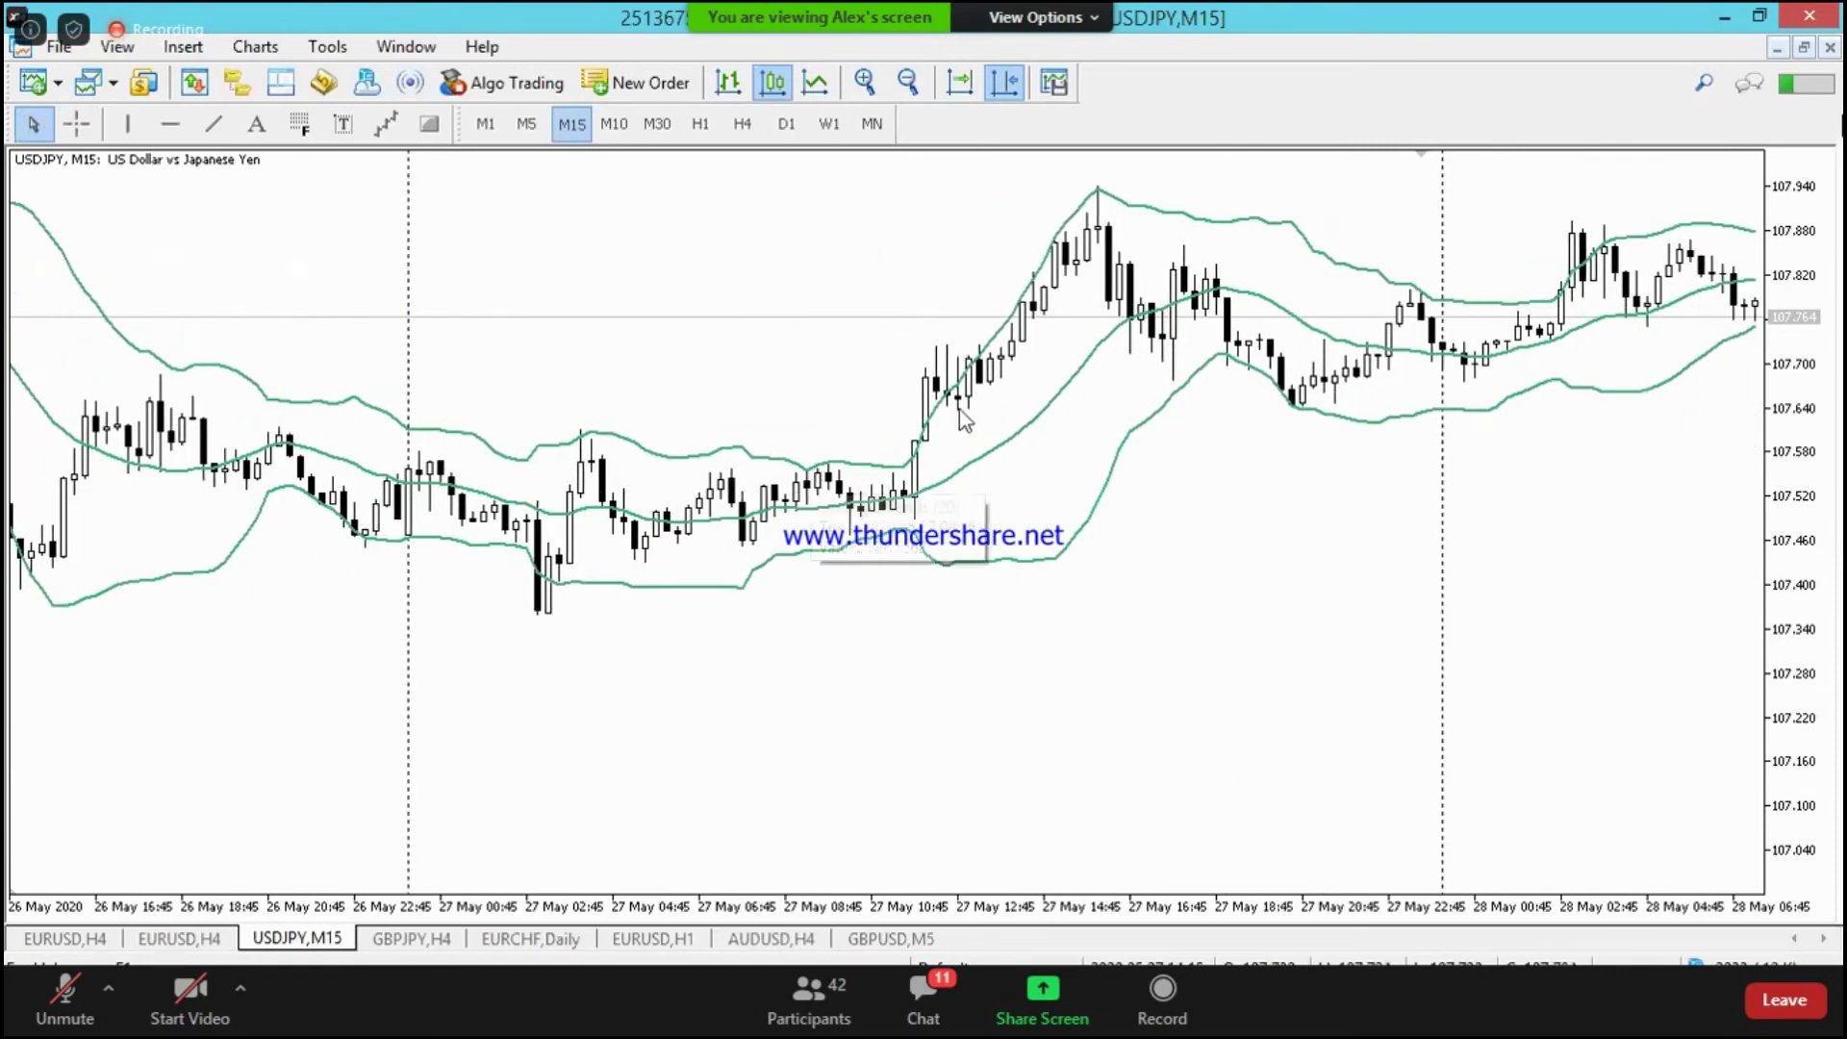
pyautogui.scroll(-1, 978, 448)
pyautogui.scroll(3, 869, 458)
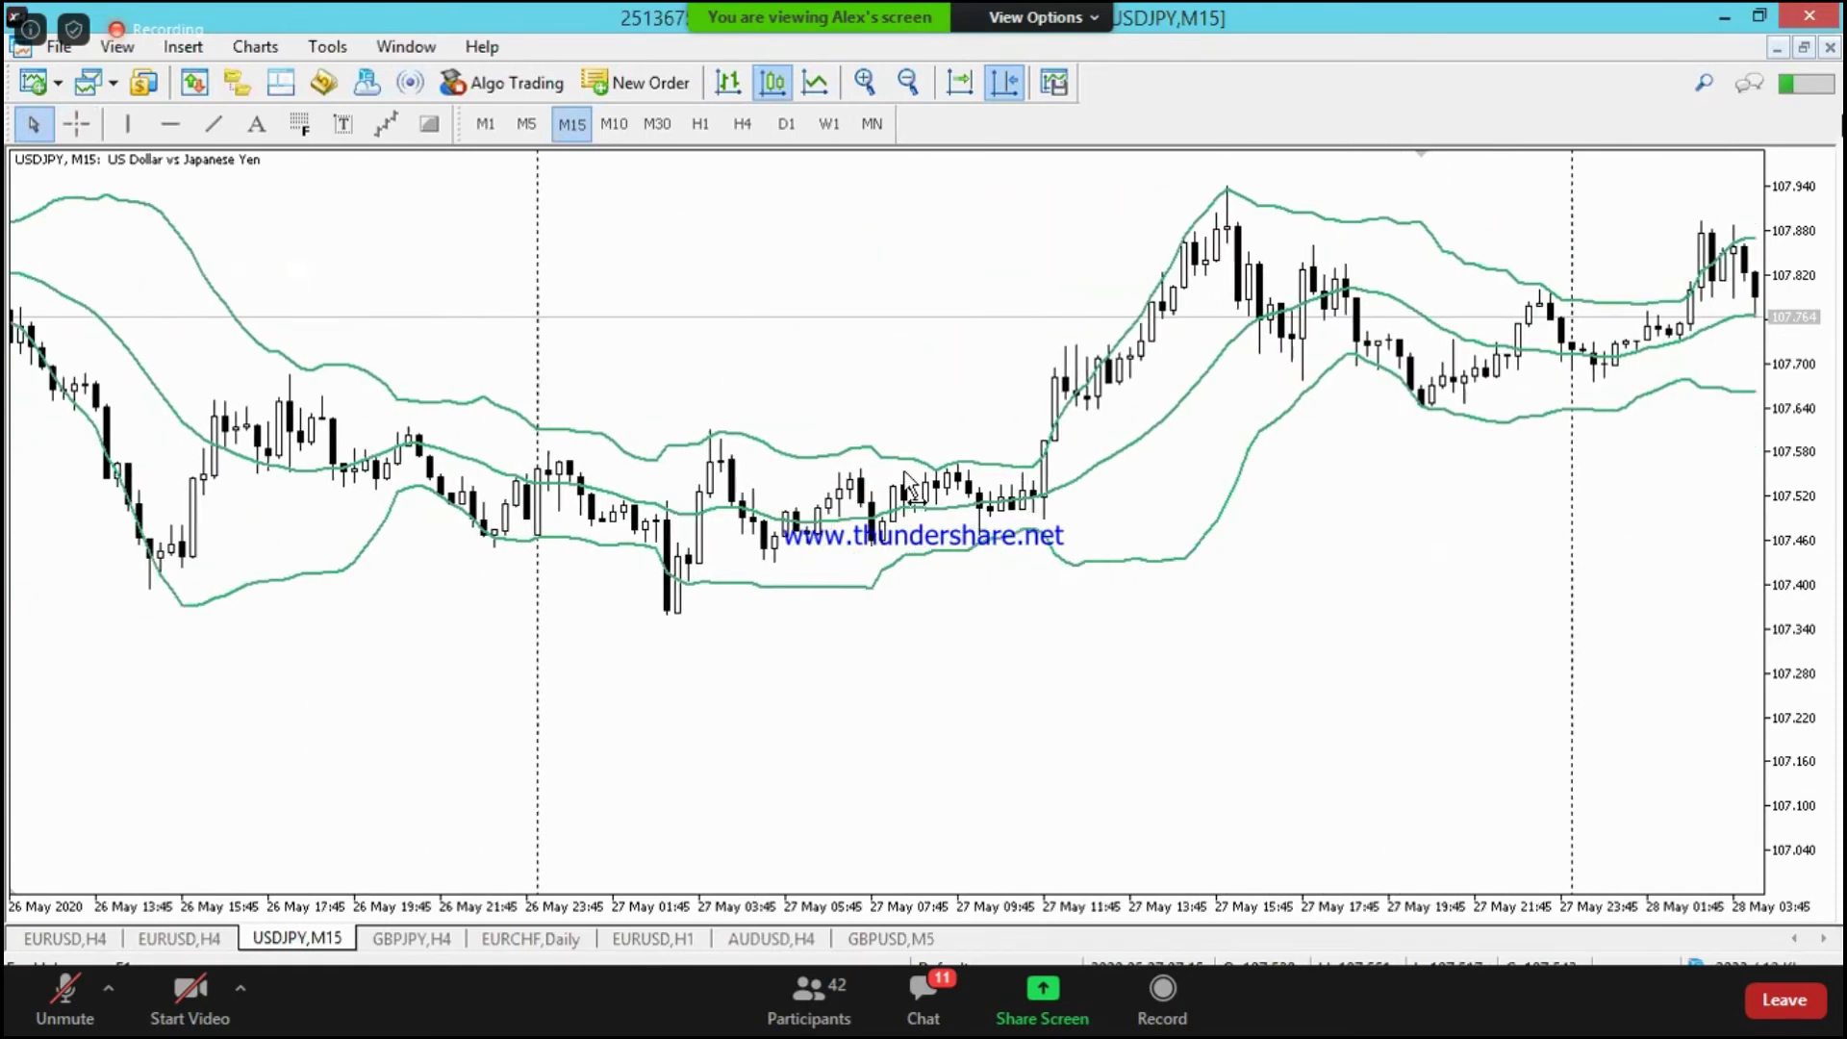
pyautogui.scroll(-3, 952, 505)
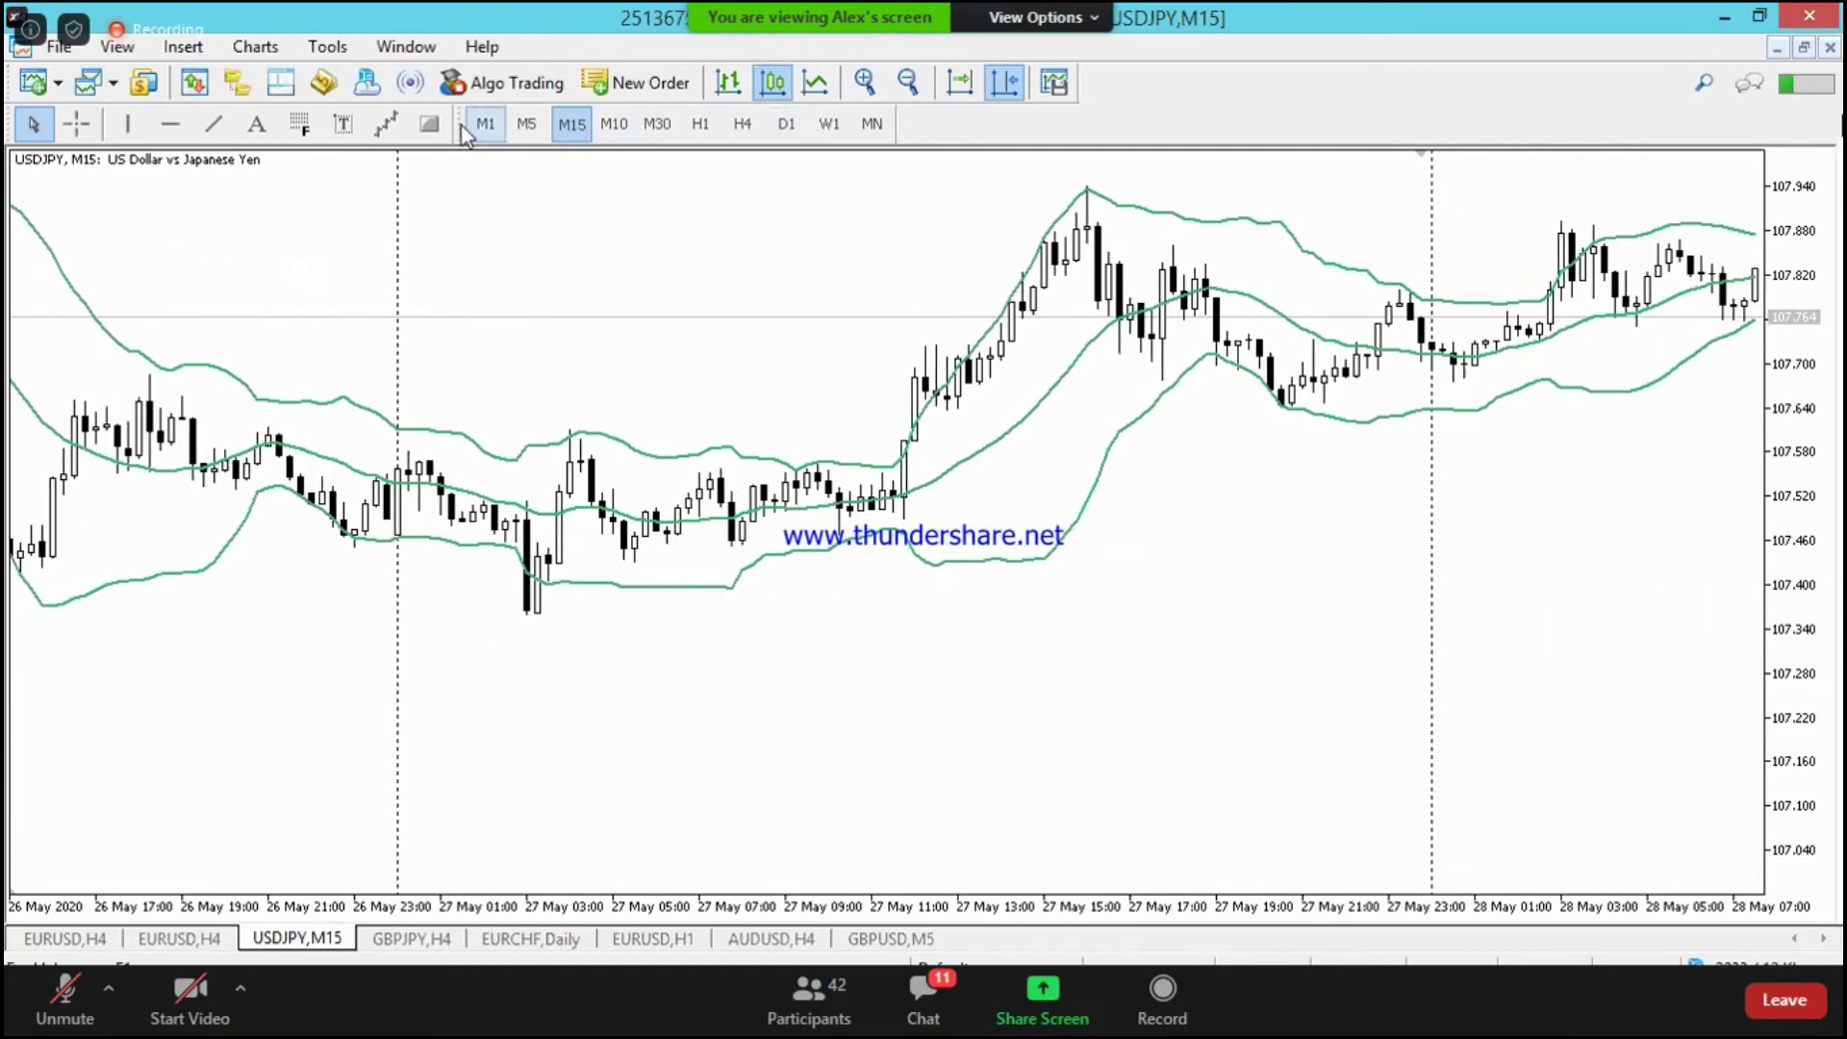
pyautogui.click(428, 132)
pyautogui.moveTo(913, 410); pyautogui.dragTo(968, 337)
# Step: Draw short trend lines below and above the yellow 27 May rectangle, the lower one at about 107.64
pyautogui.click(214, 123)
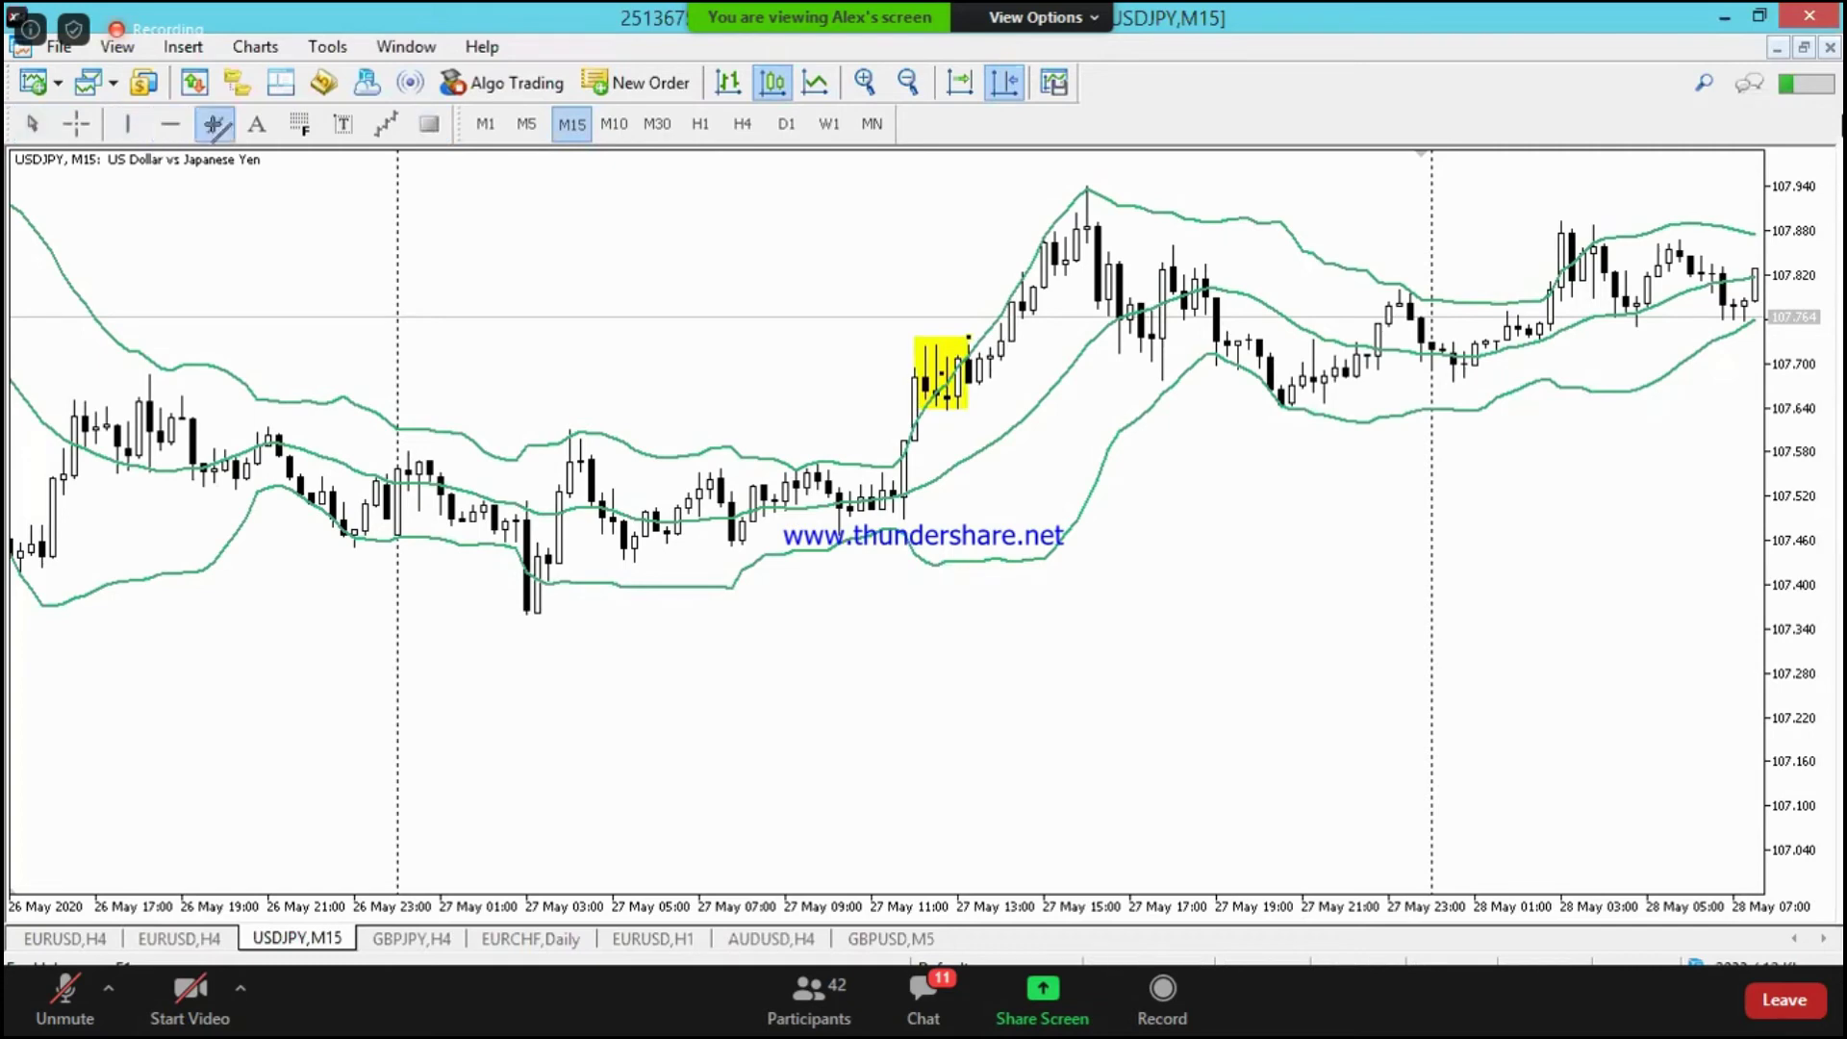
pyautogui.moveTo(957, 412); pyautogui.dragTo(990, 410)
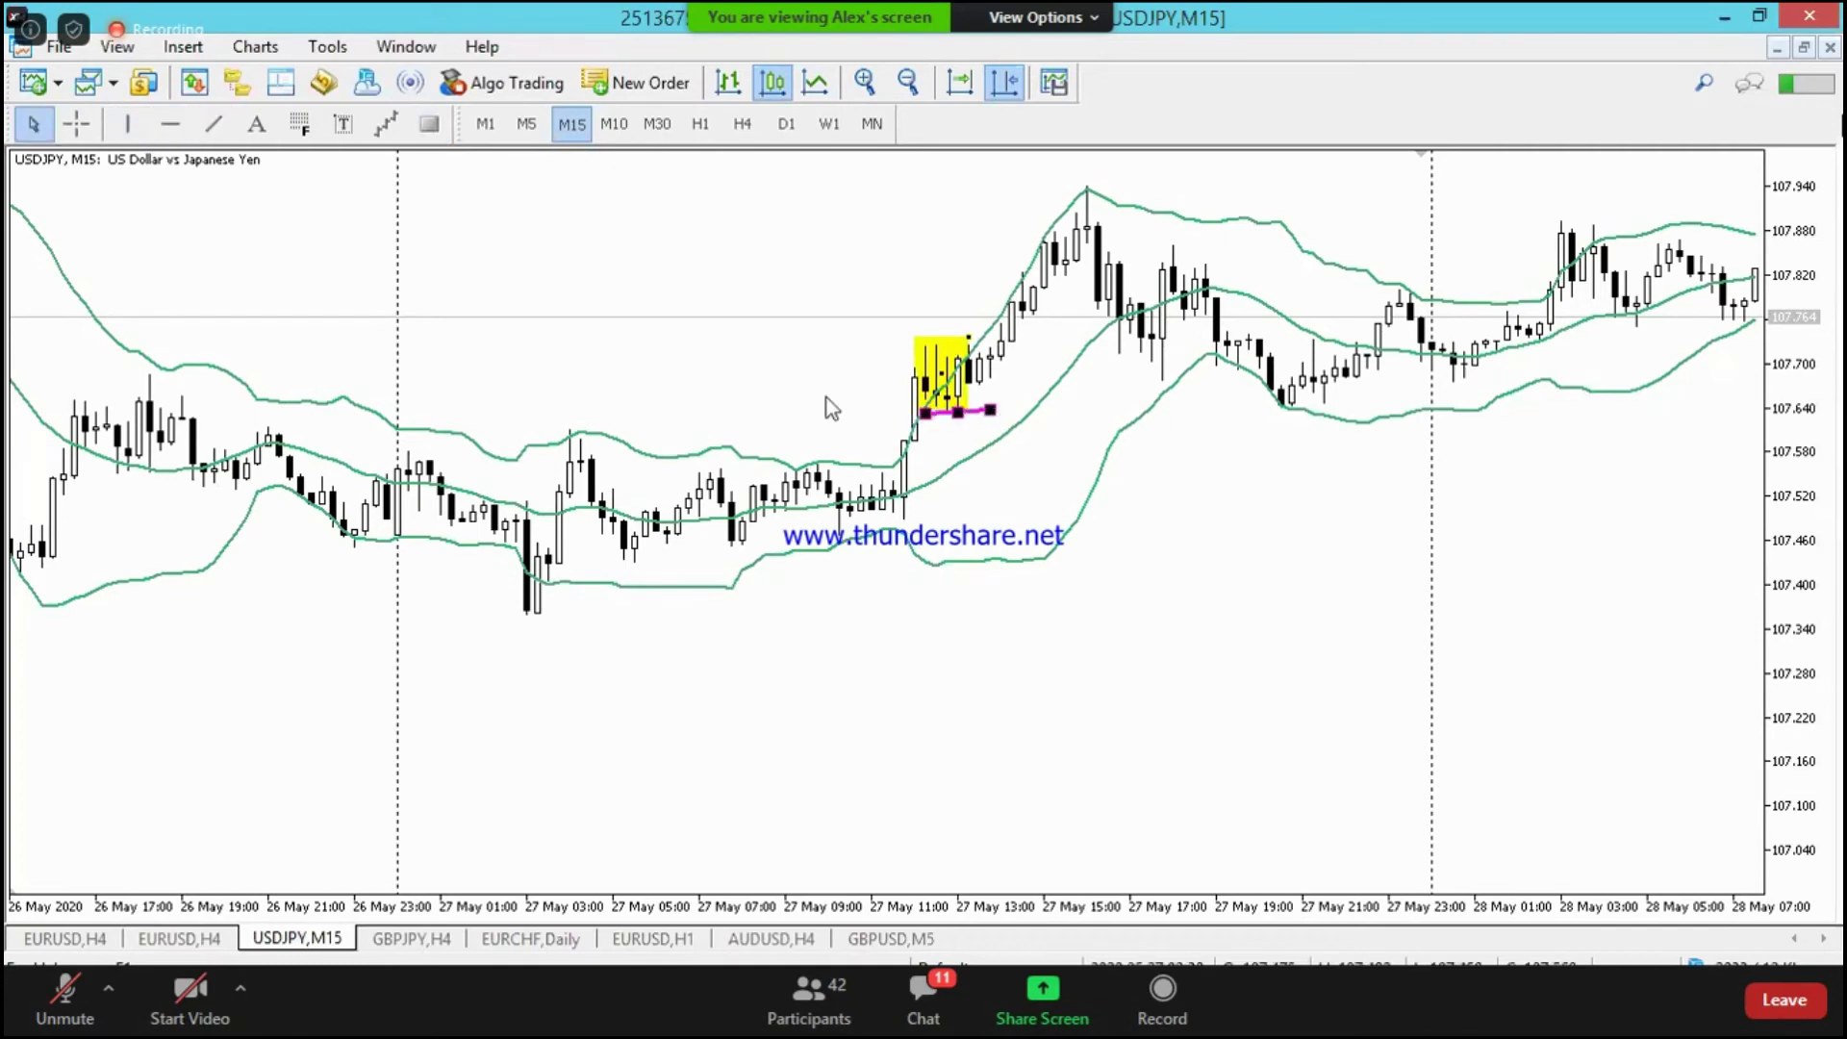
pyautogui.click(214, 123)
pyautogui.moveTo(904, 319); pyautogui.dragTo(1056, 354)
# Step: Mark the early 26 May peak with a yellow rectangle and draw a trend line from about 107.87 down to about 107.45
pyautogui.moveTo(923, 544); pyautogui.dragTo(1008, 650)
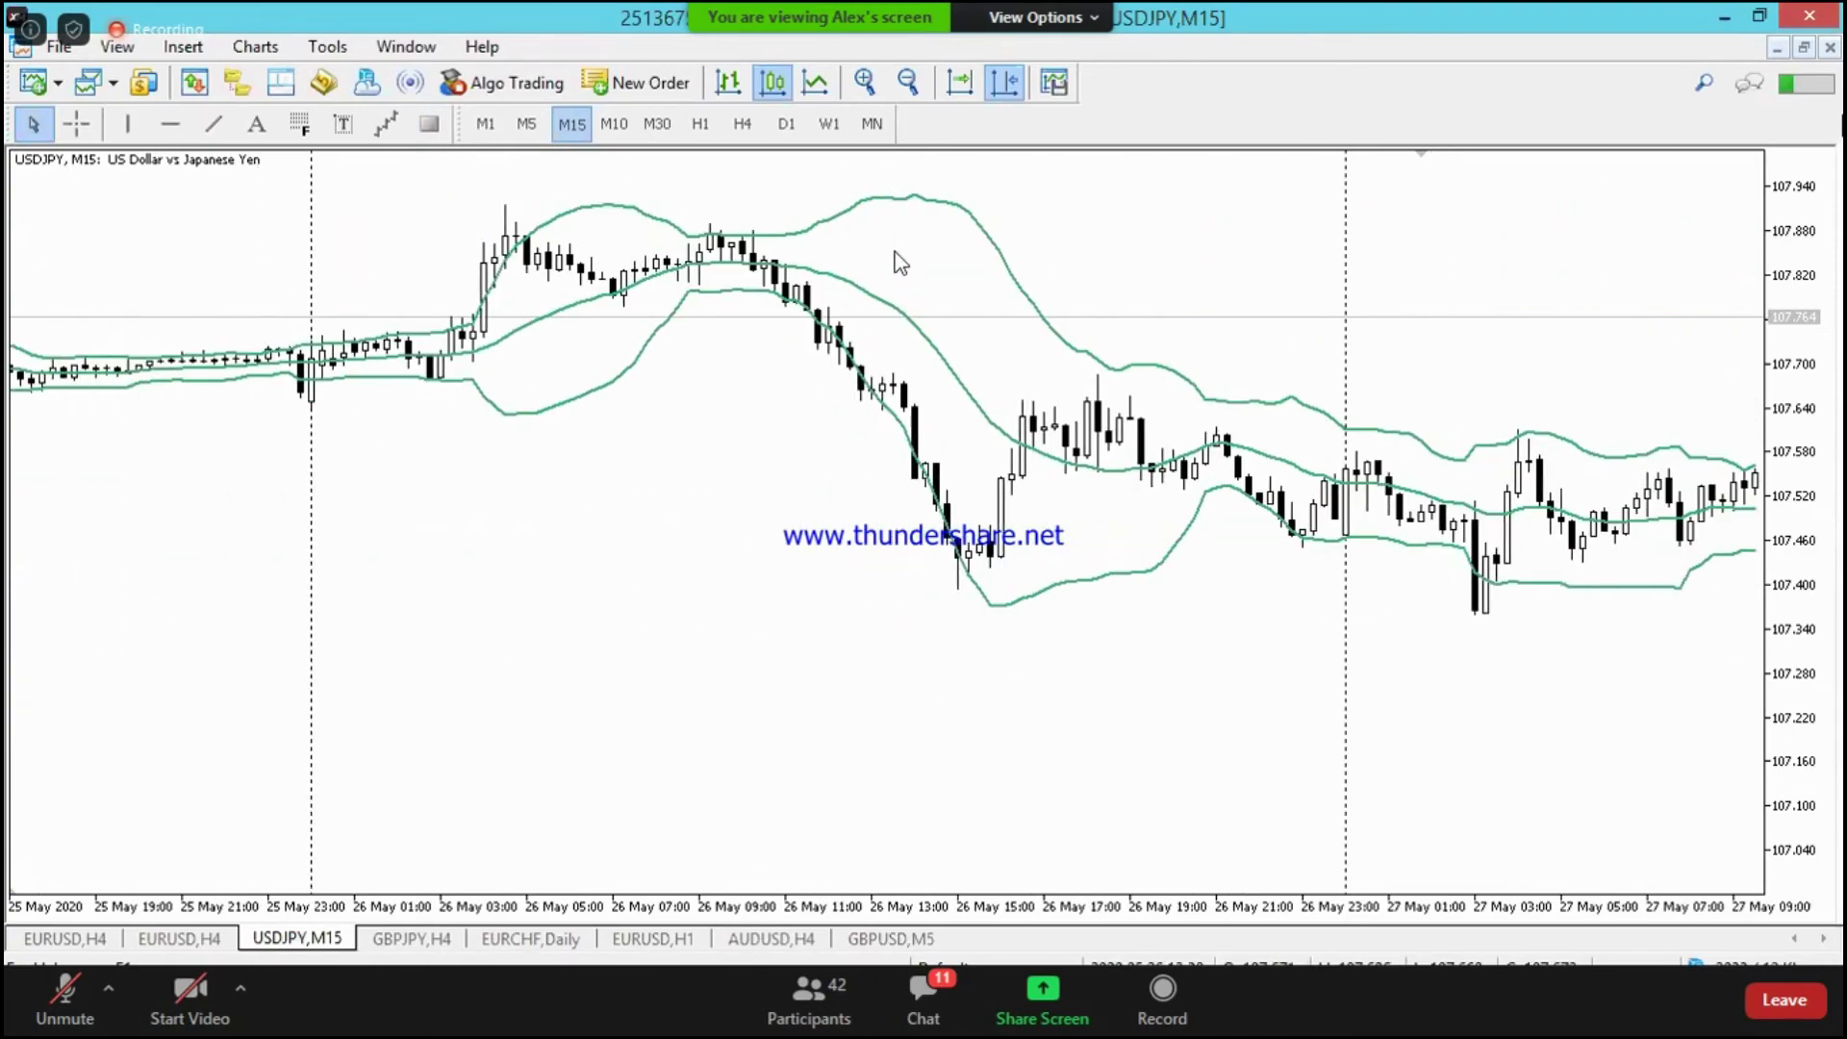
pyautogui.click(430, 123)
pyautogui.moveTo(582, 262); pyautogui.dragTo(612, 203)
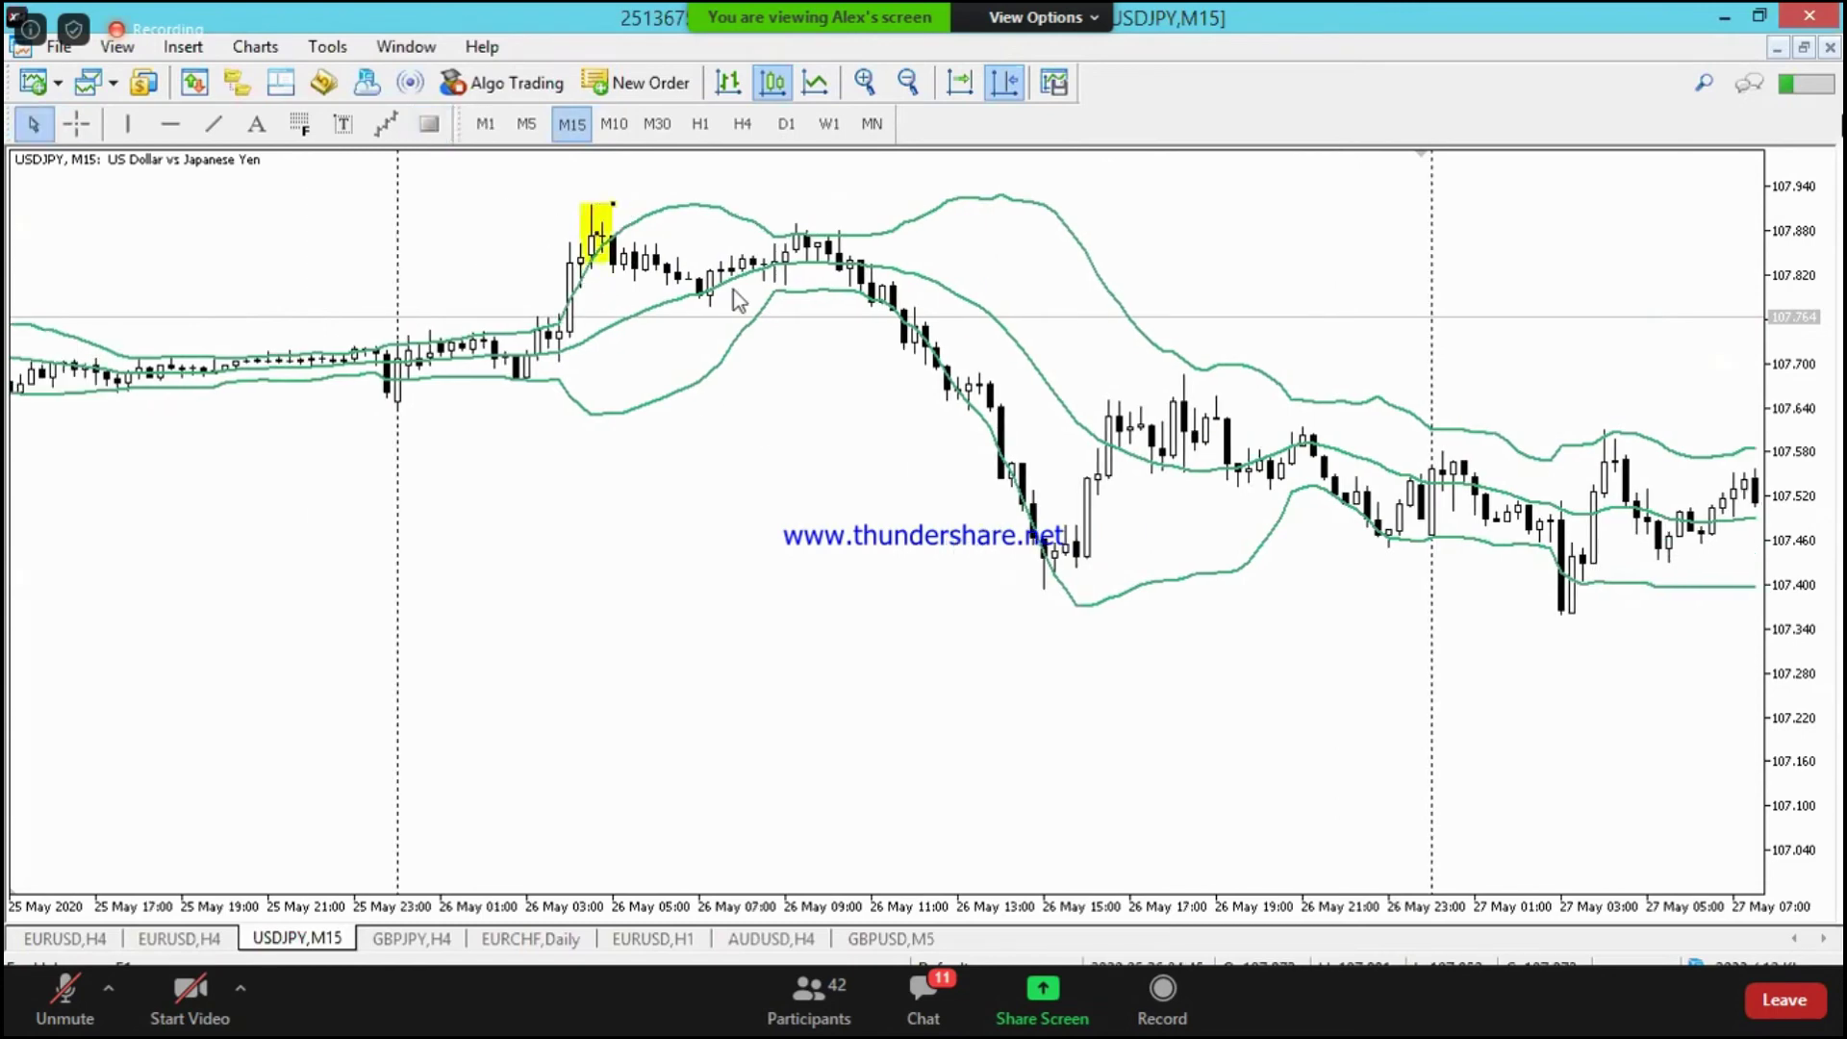
pyautogui.click(214, 124)
pyautogui.moveTo(601, 240)
pyautogui.mouseDown()
pyautogui.moveTo(962, 444)
pyautogui.moveTo(1066, 551)
pyautogui.mouseUp()
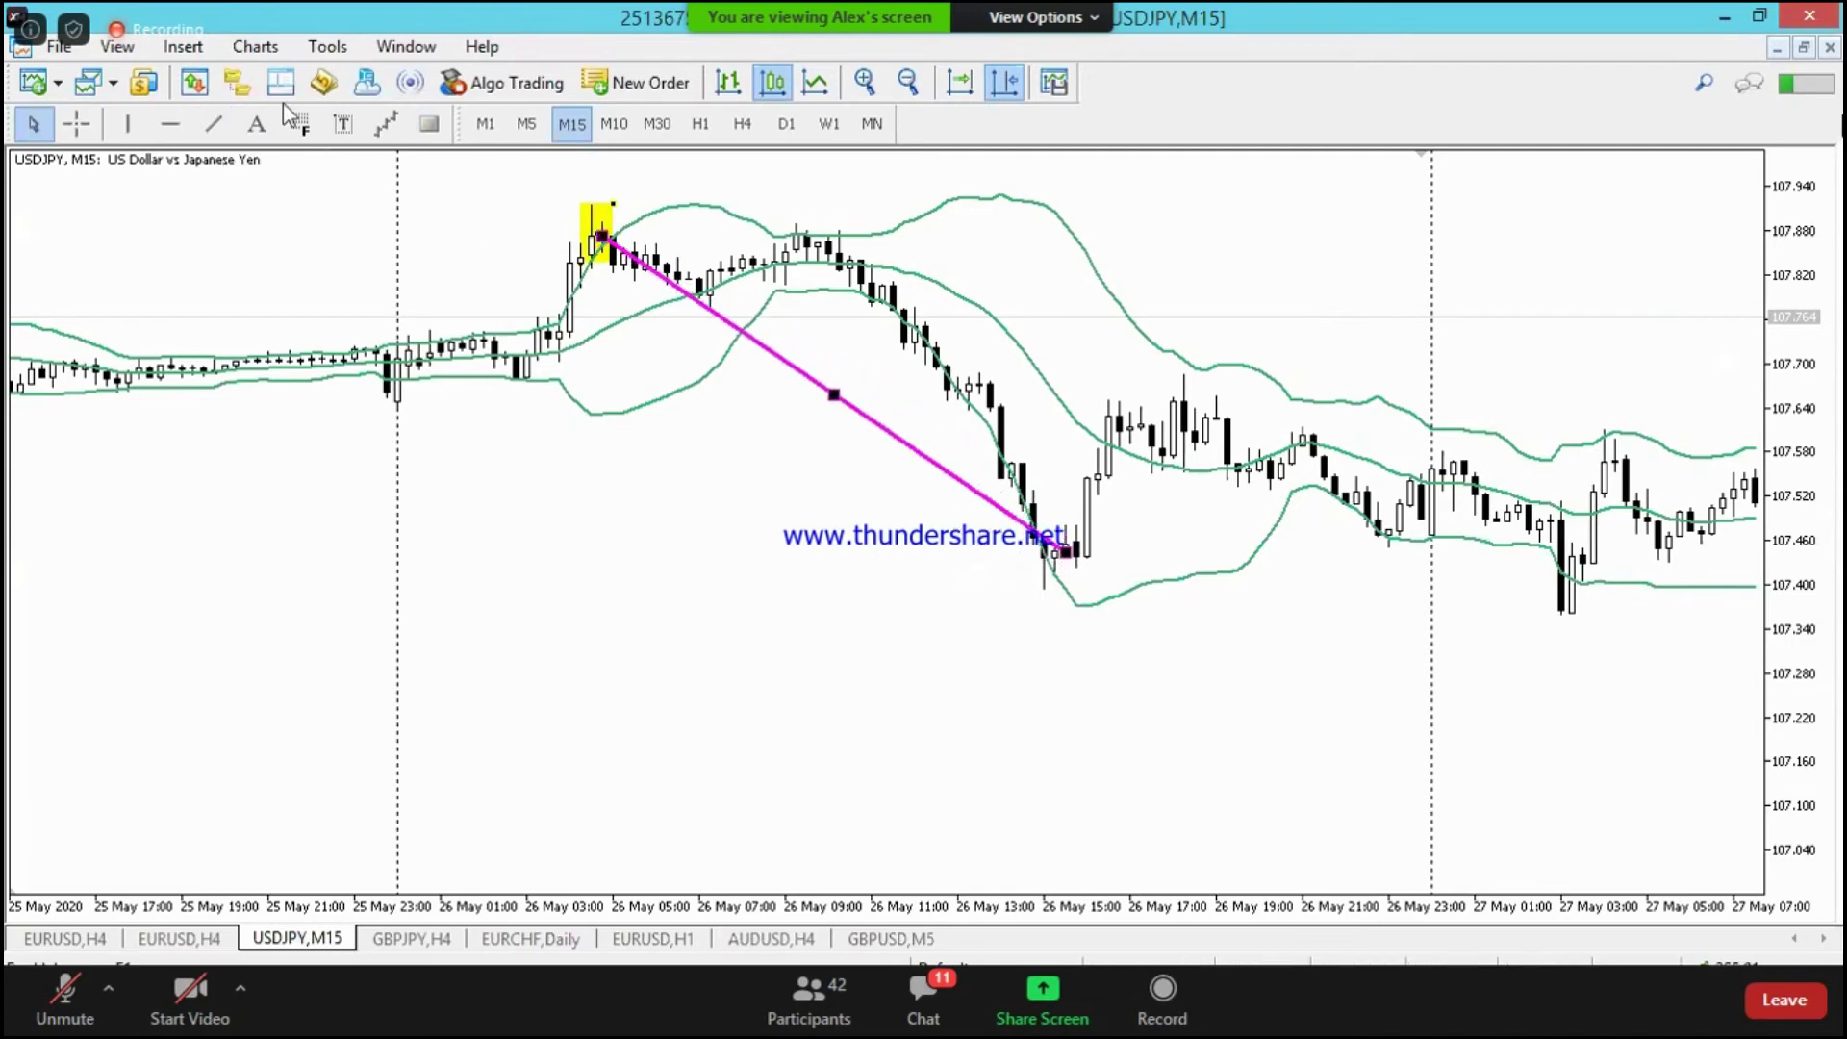
# Step: Mark the 26 May low around 15:00 with a yellow rectangle and draw a trend line upward along the rebound
pyautogui.click(434, 129)
pyautogui.moveTo(1066, 525)
pyautogui.mouseDown()
pyautogui.moveTo(1033, 598)
pyautogui.moveTo(1184, 402)
pyautogui.mouseUp()
pyautogui.click(214, 124)
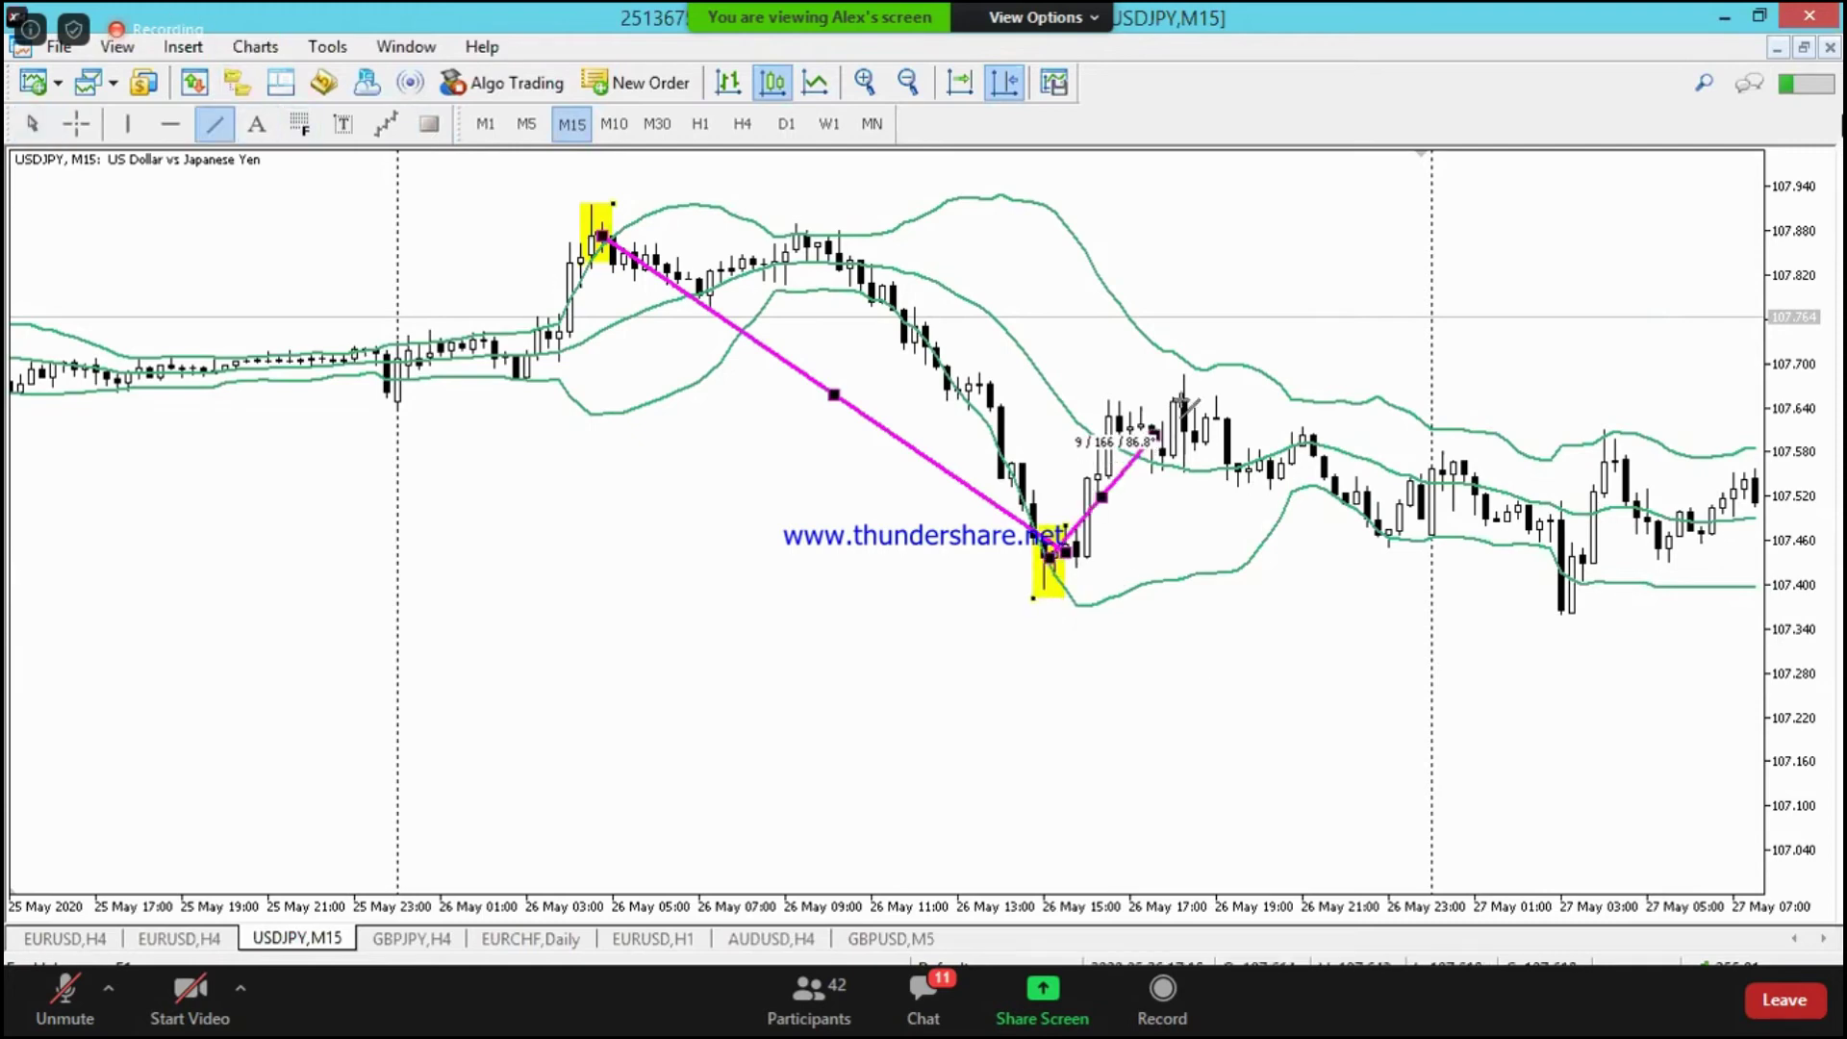
# Step: Mark the 22 May peak around 03:00 with a yellow rectangle and draw a trend line down to about 107.34
pyautogui.scroll(-15, 790, 559)
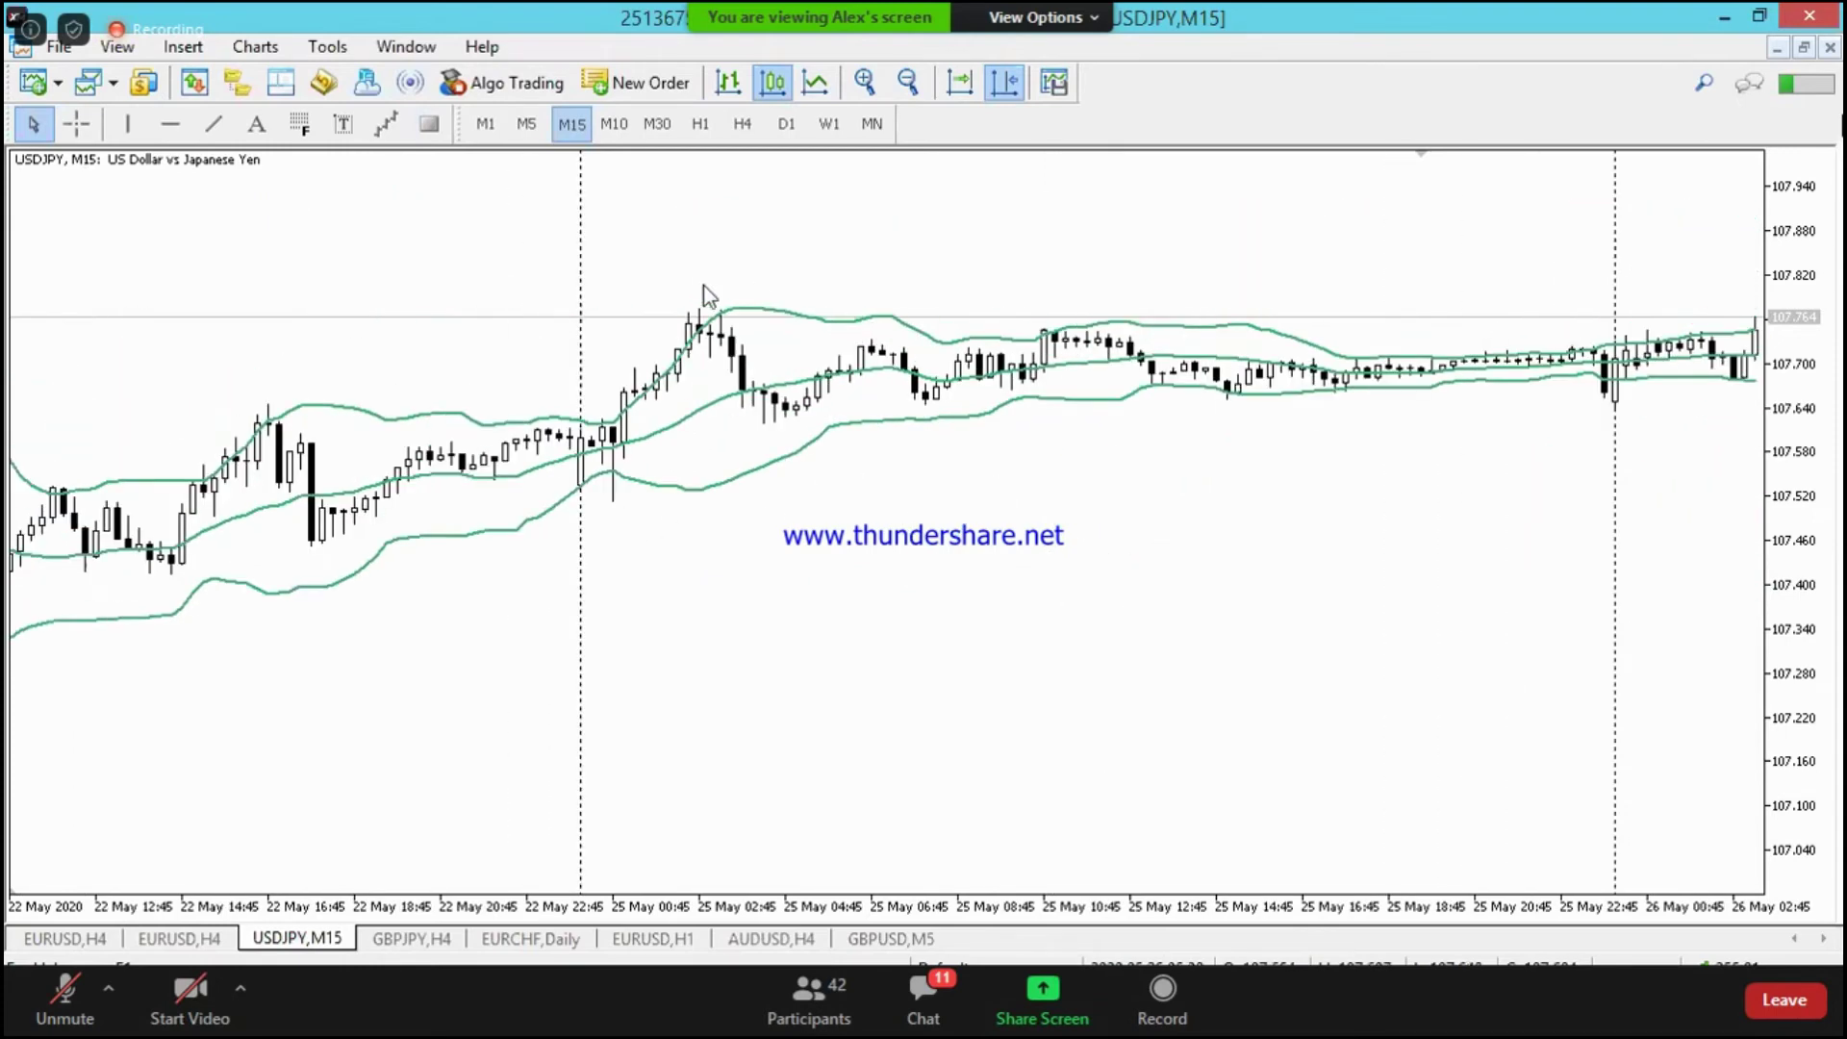
pyautogui.scroll(-10, 721, 431)
pyautogui.scroll(-8, 672, 406)
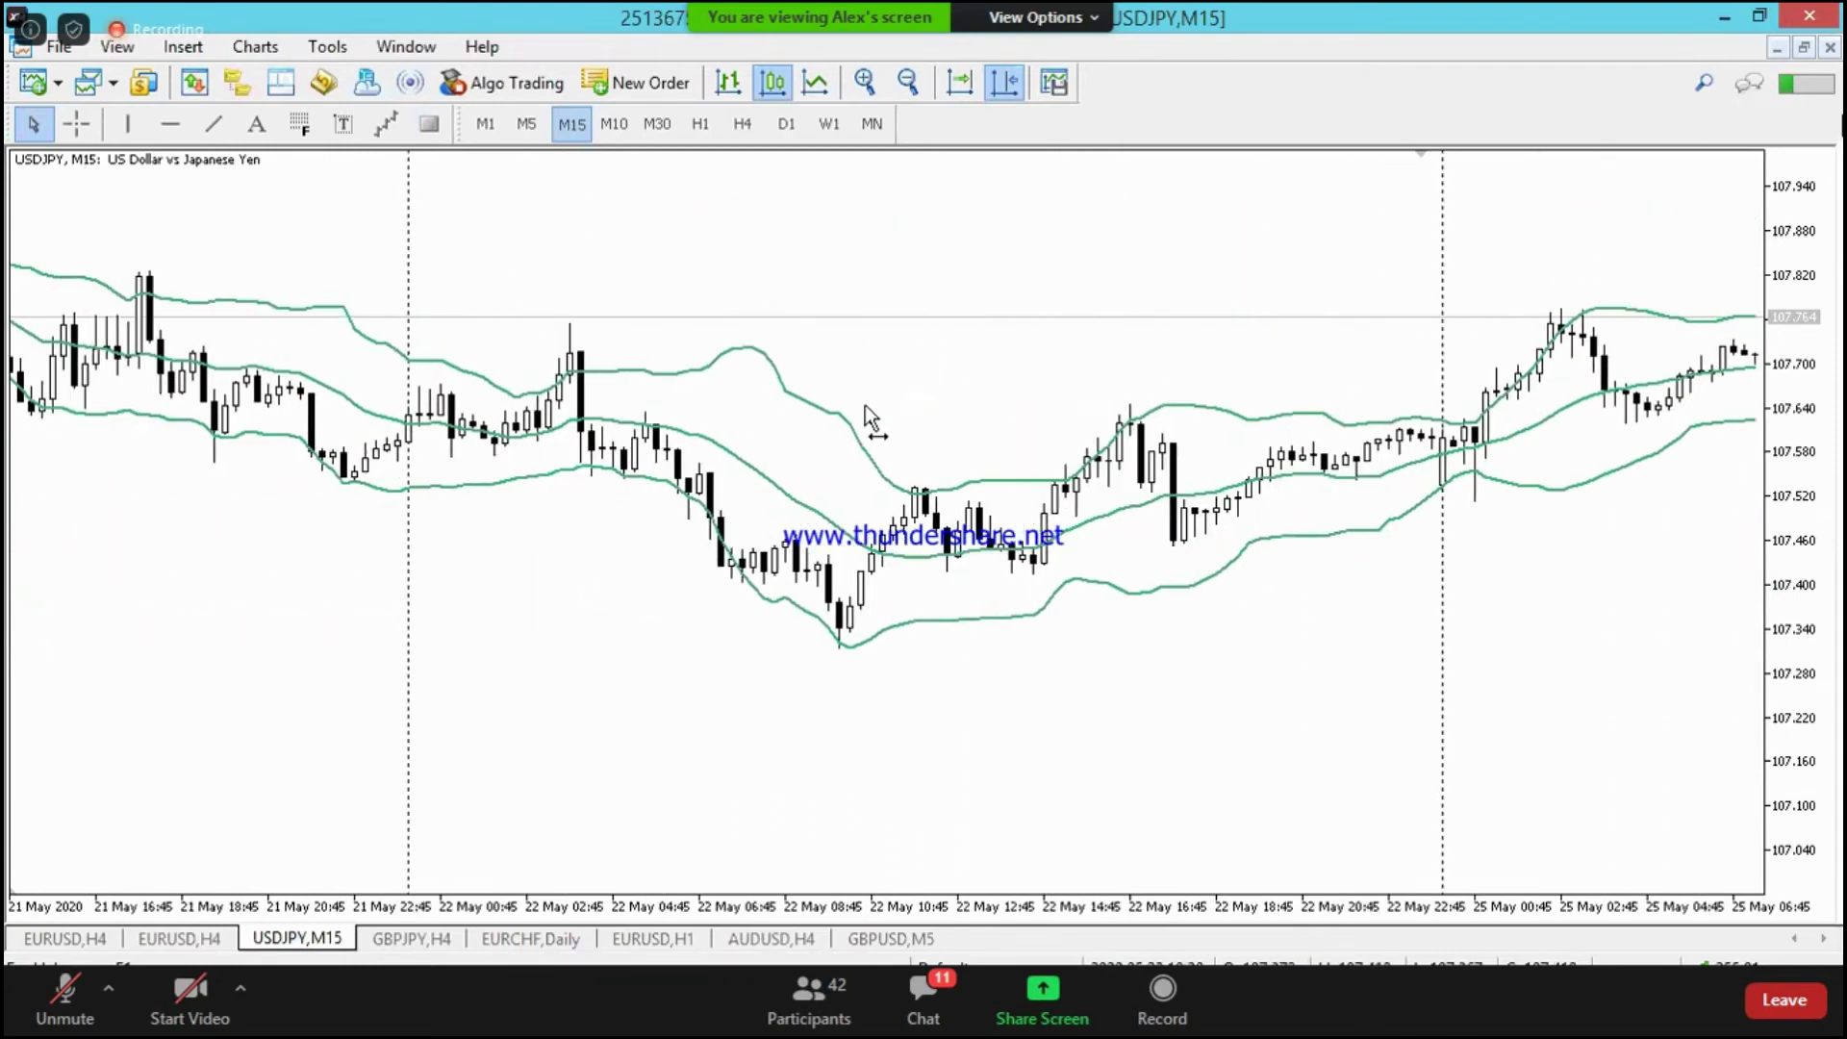
pyautogui.click(435, 129)
pyautogui.moveTo(634, 399)
pyautogui.mouseDown()
pyautogui.moveTo(666, 318)
pyautogui.moveTo(832, 540)
pyautogui.moveTo(926, 607)
pyautogui.moveTo(926, 632)
pyautogui.mouseUp()
pyautogui.click(214, 123)
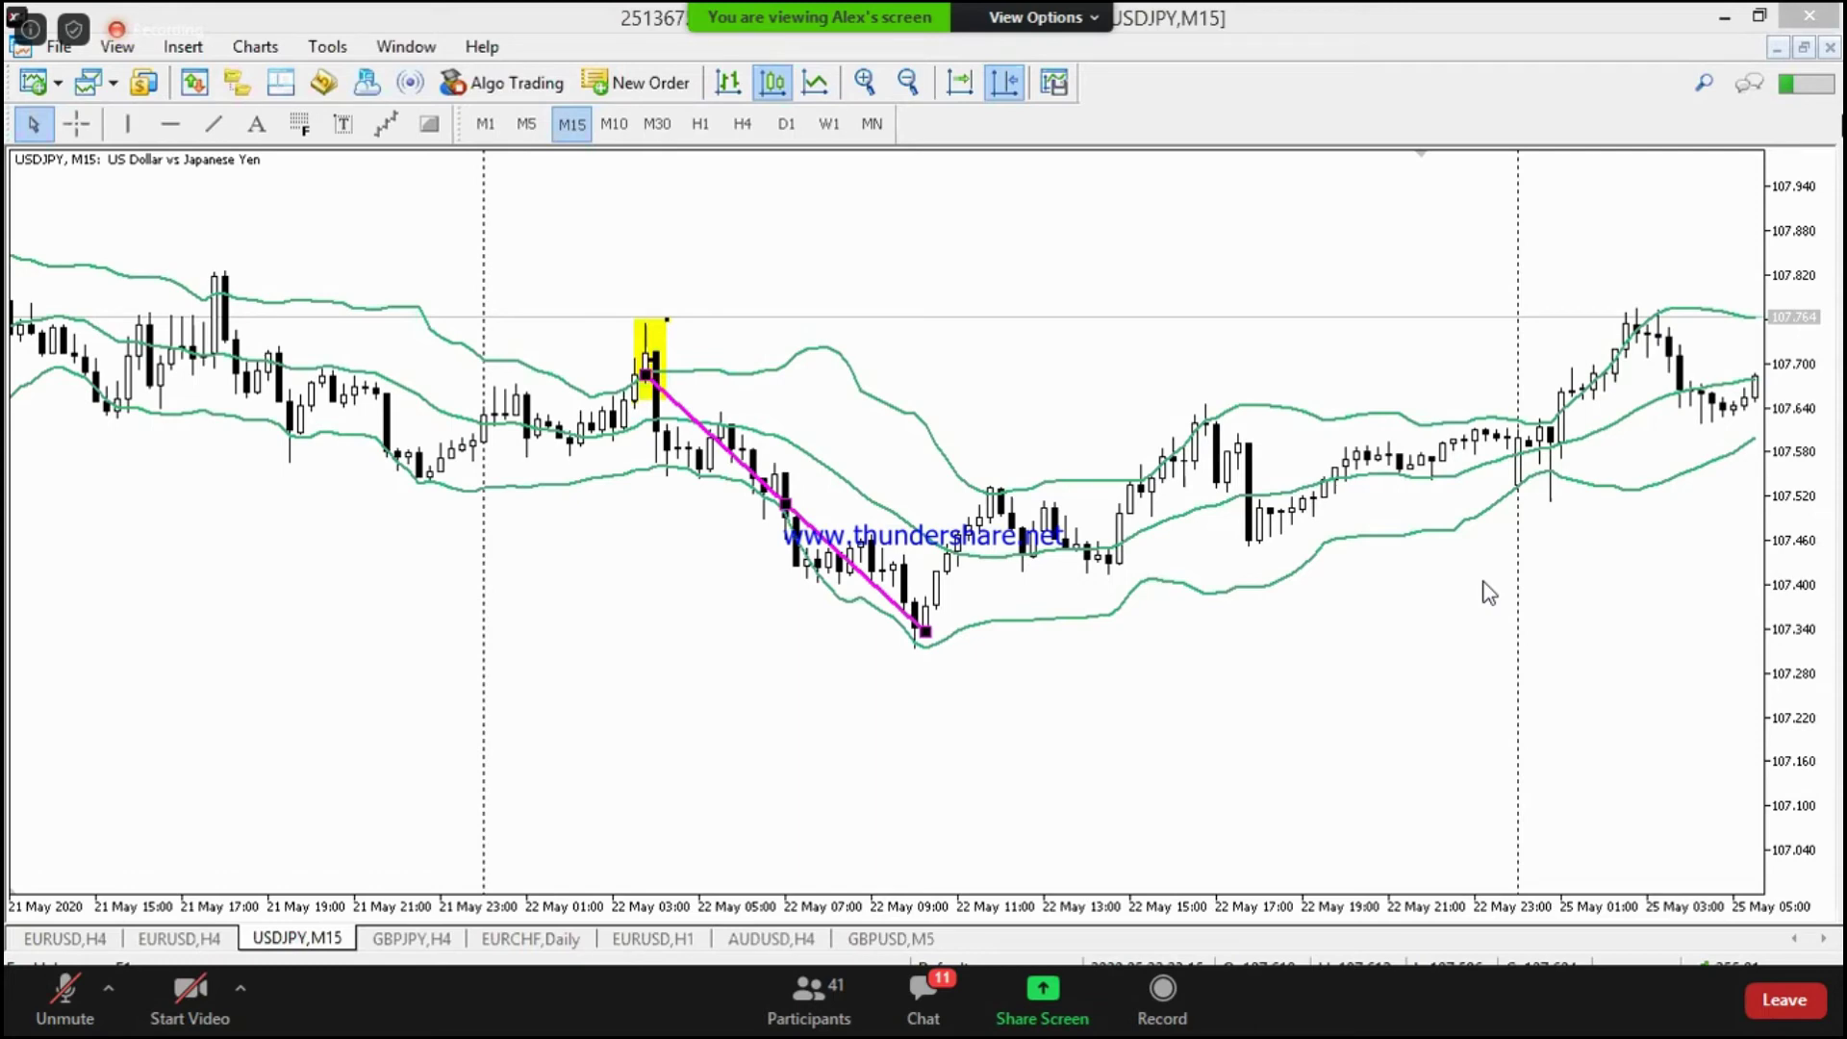
# Step: Switch to the Pafti homepage in the browser and look over its banner, account form and broker logos
pyautogui.scroll(-5, 1363, 367)
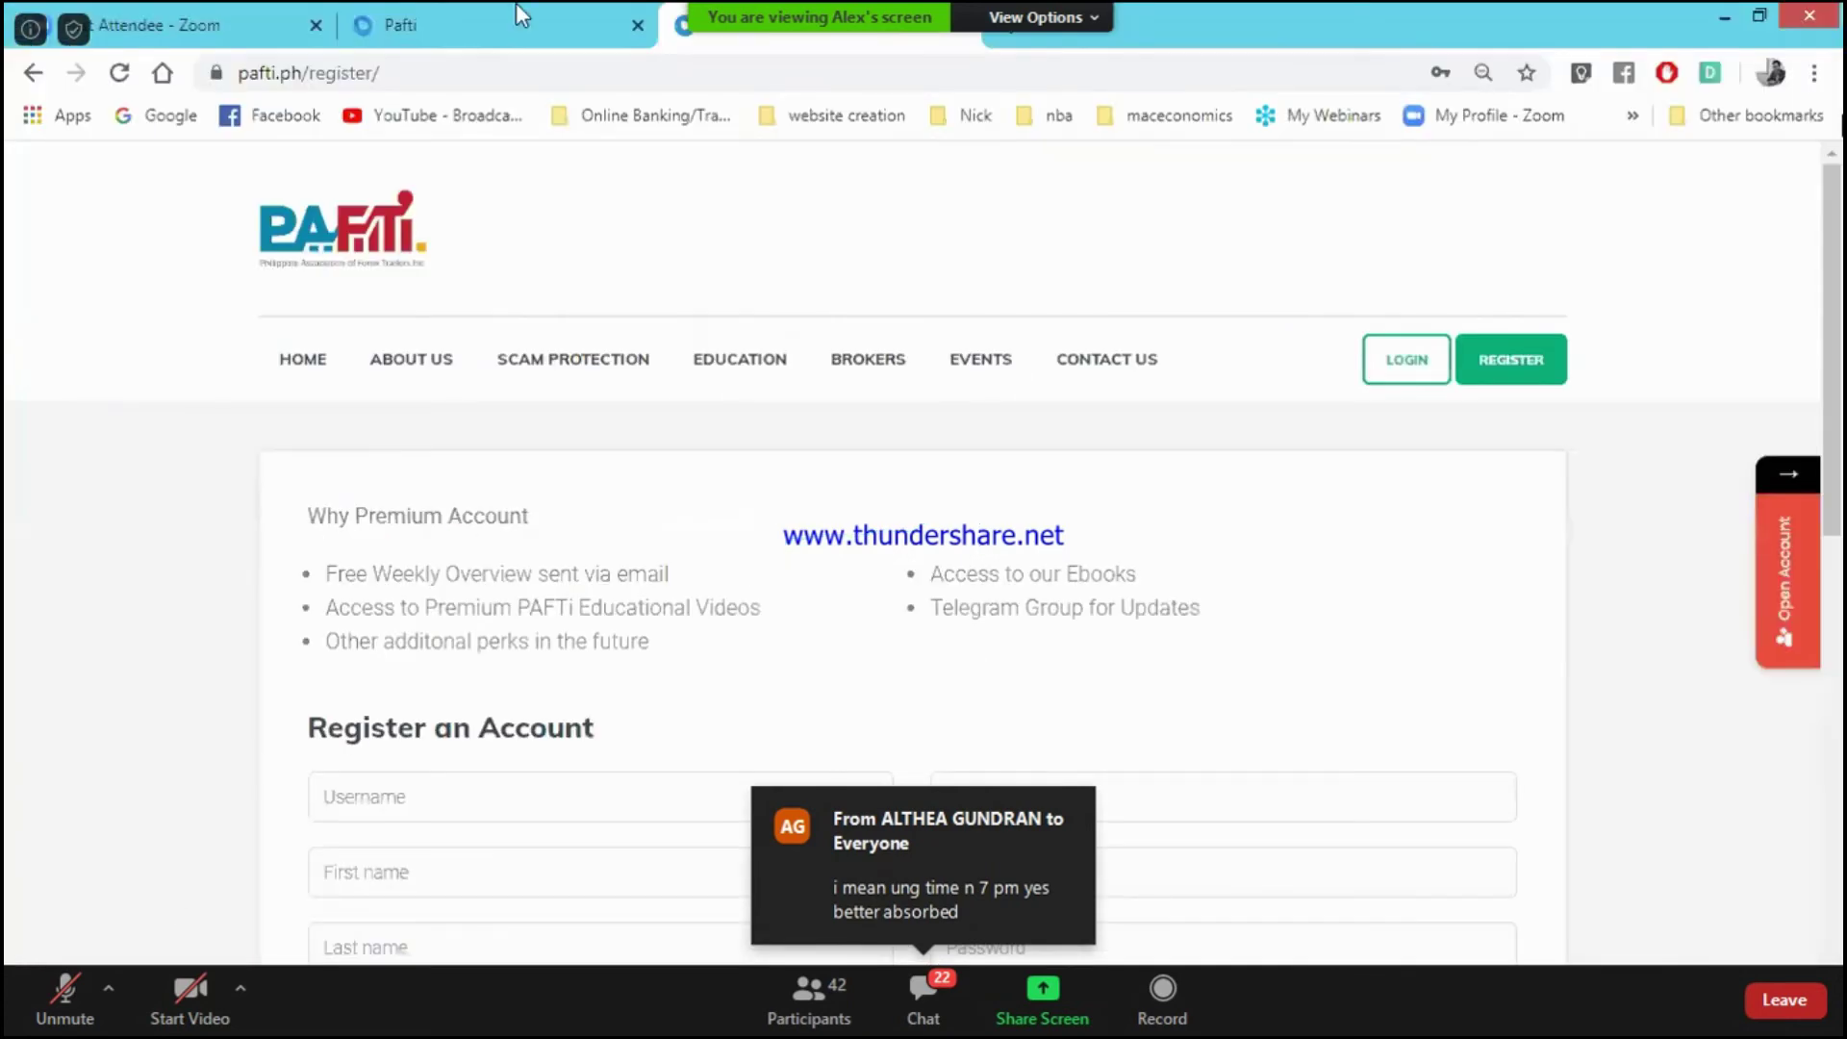
pyautogui.click(510, 6)
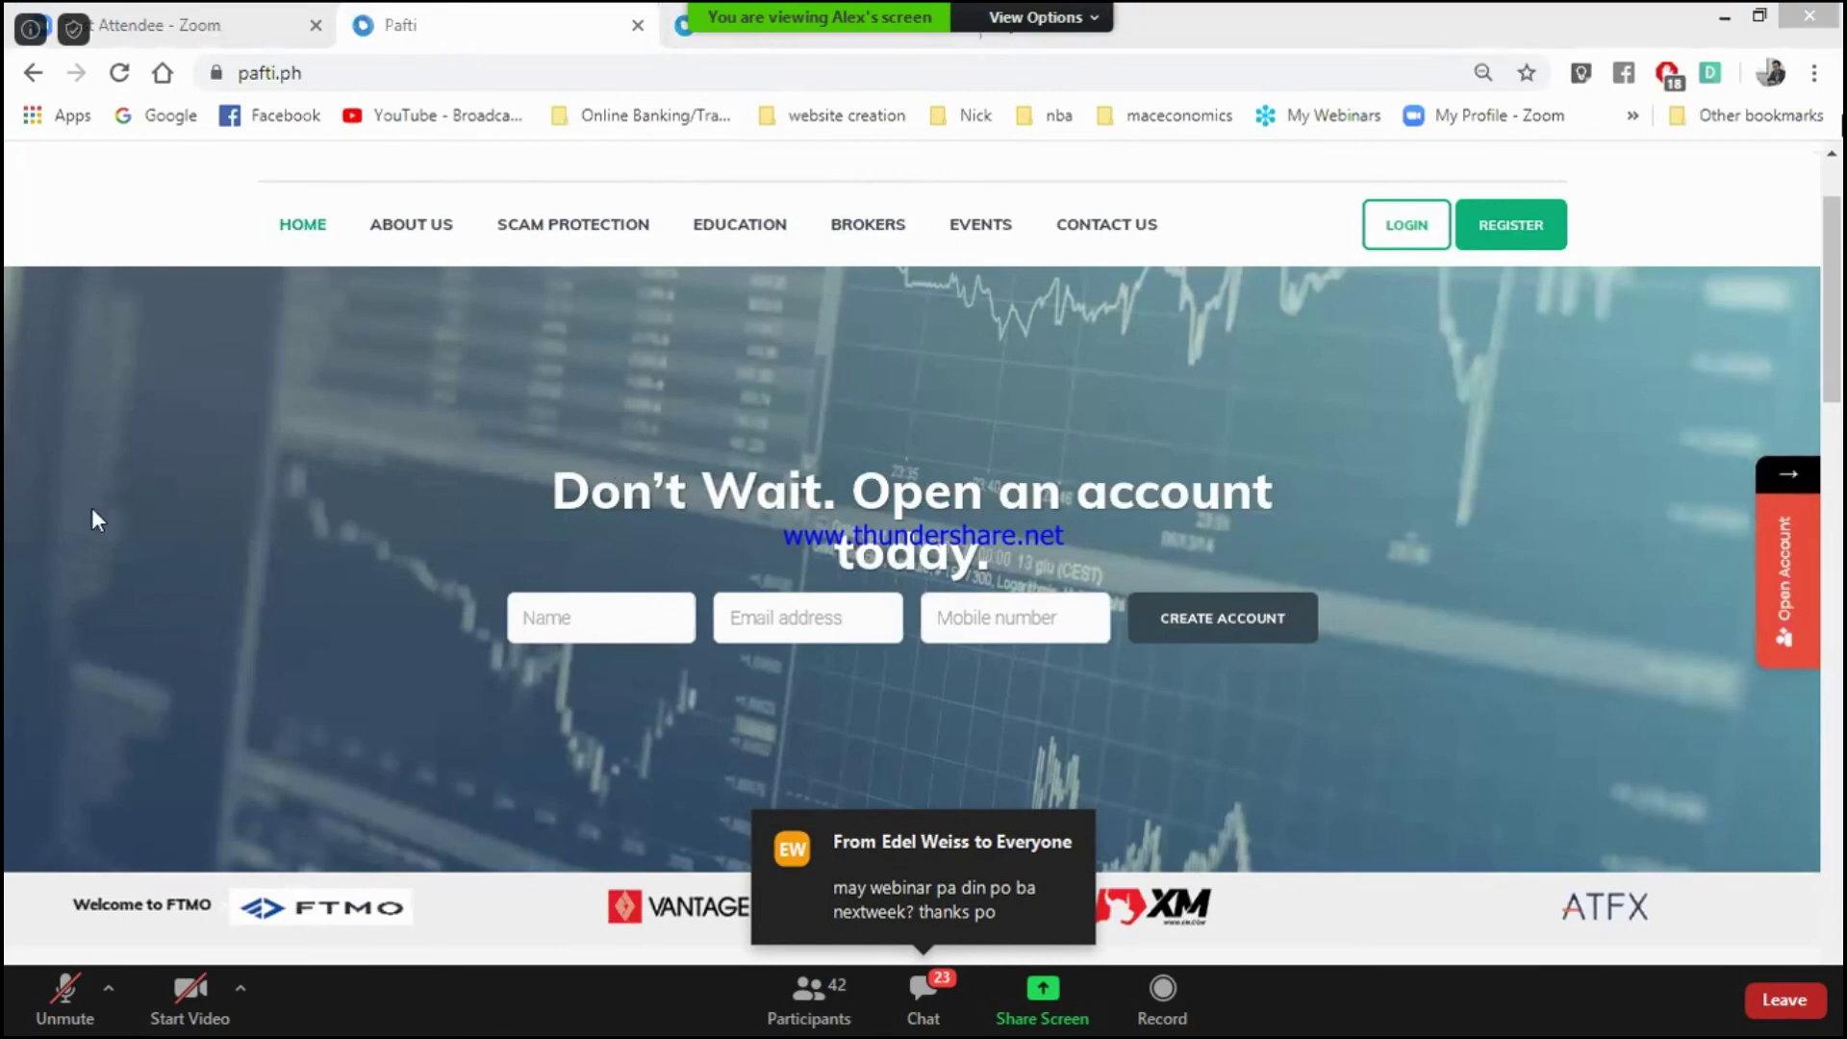
pyautogui.scroll(2, 336, 490)
pyautogui.scroll(-3, 262, 500)
pyautogui.scroll(3, 262, 500)
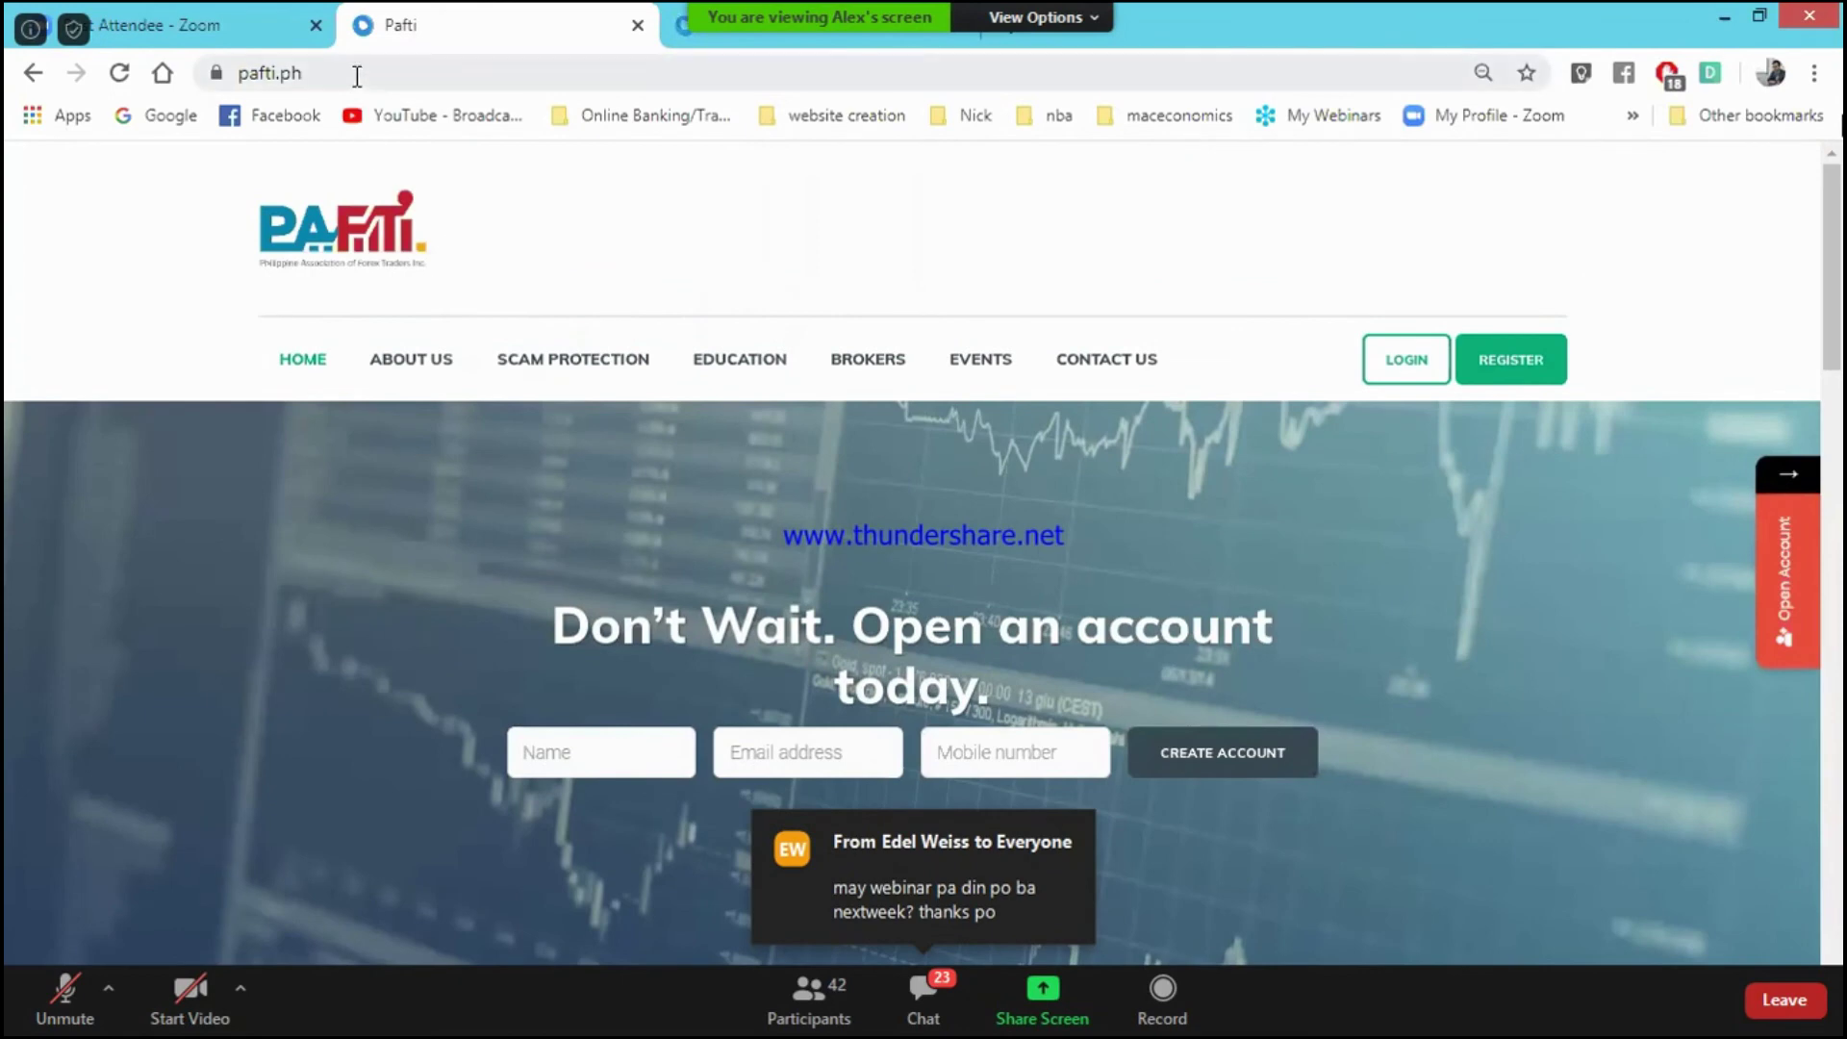
# Step: Open the PAFTI Forex Courses entry of the site's Education section
pyautogui.scroll(-2, 306, 436)
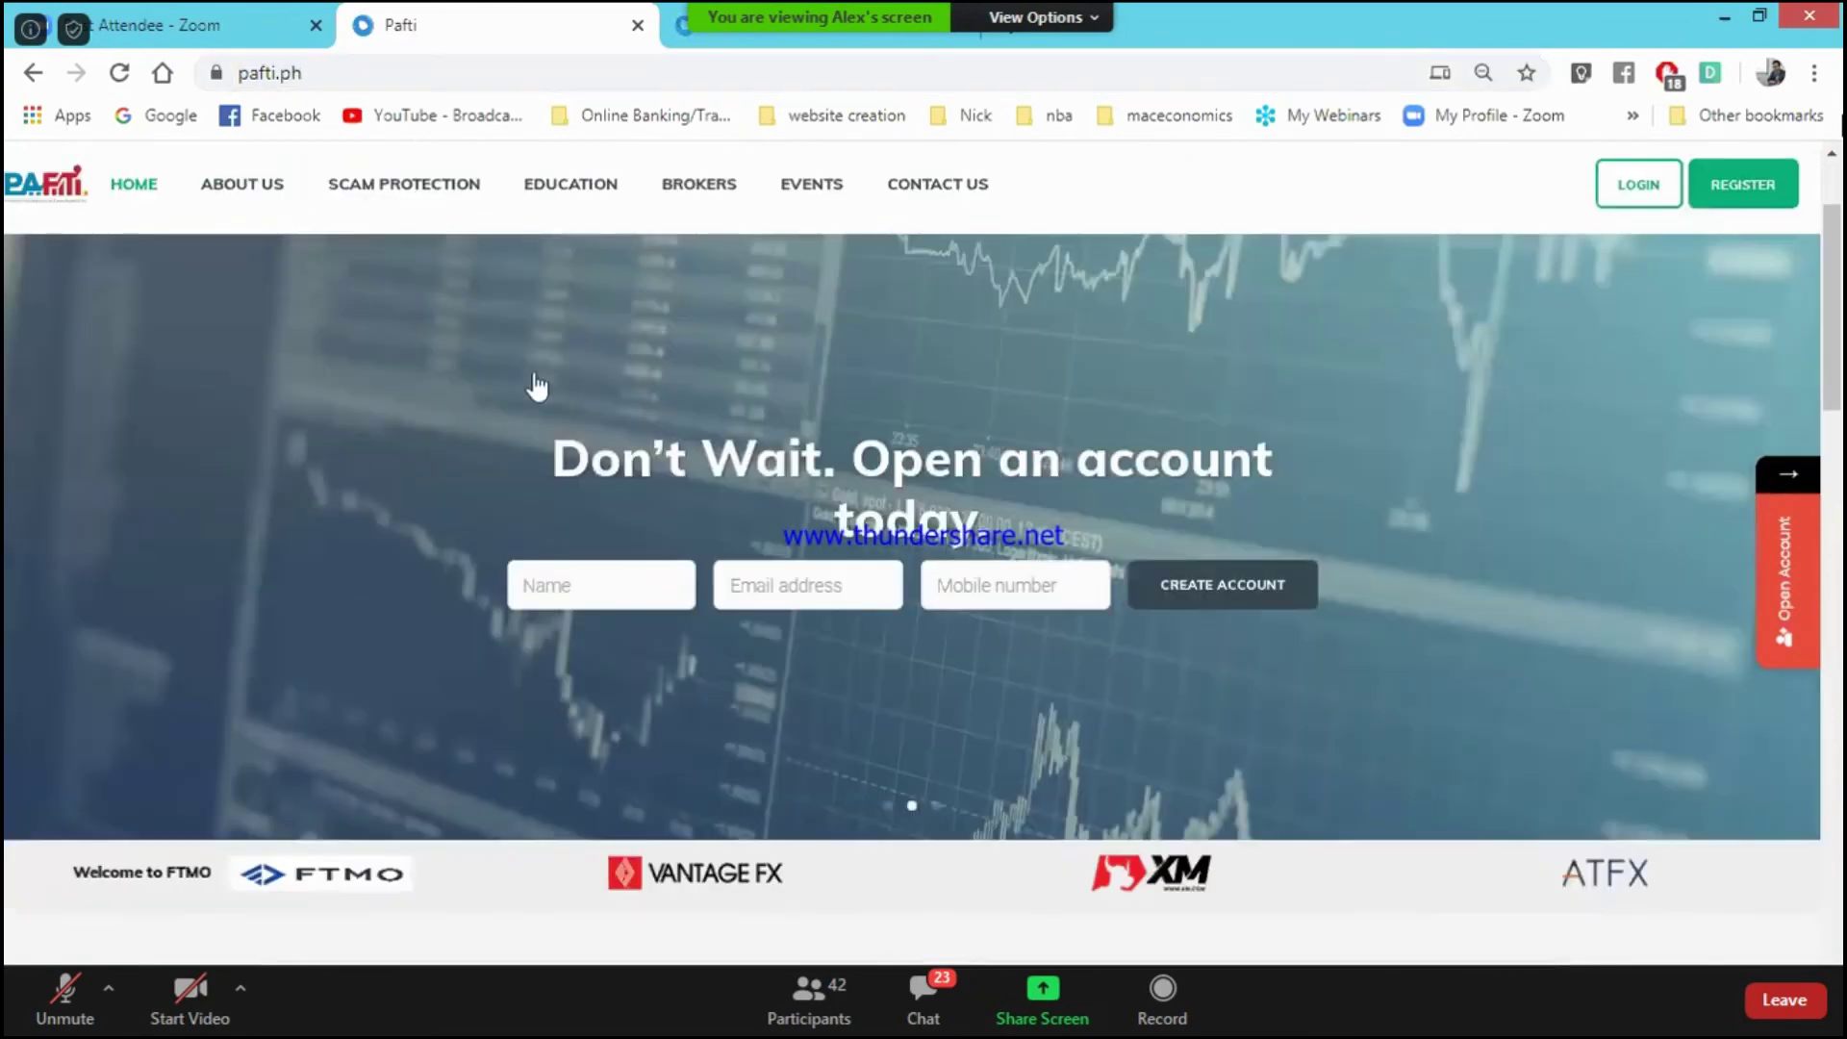
pyautogui.scroll(2, 537, 384)
pyautogui.moveTo(760, 378)
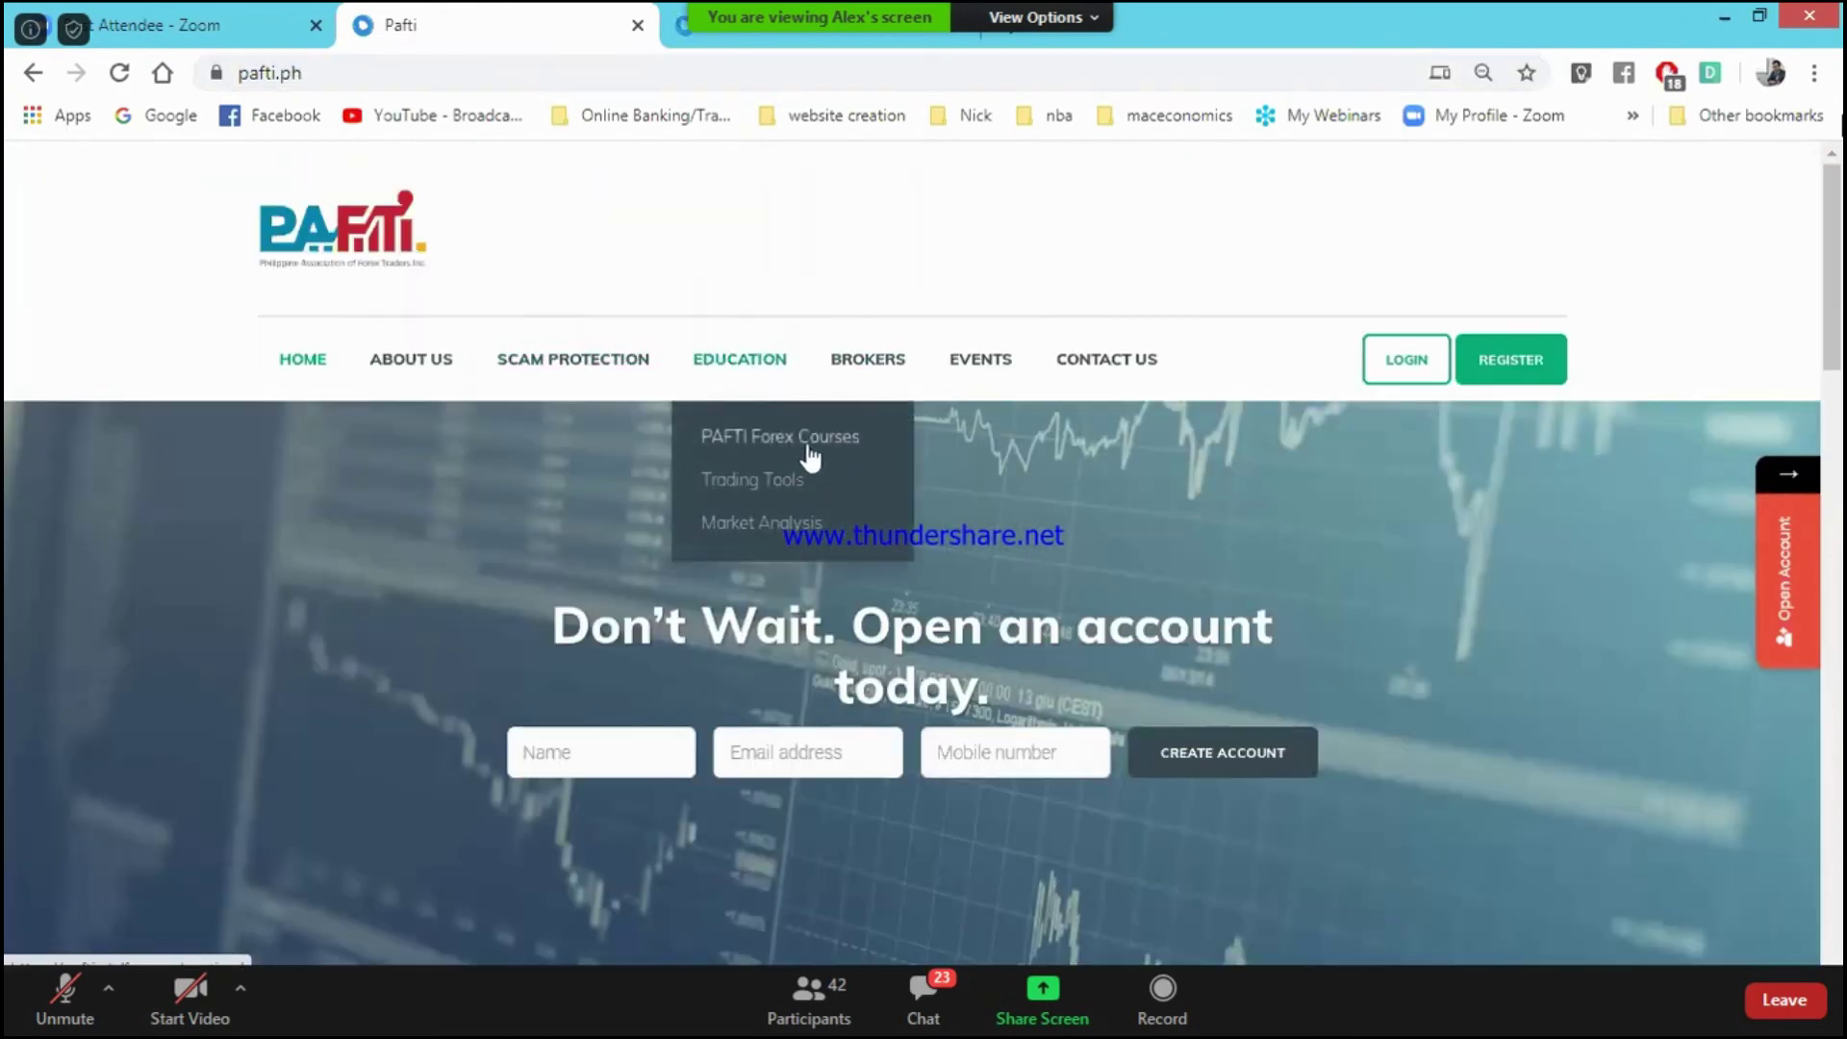
pyautogui.click(774, 440)
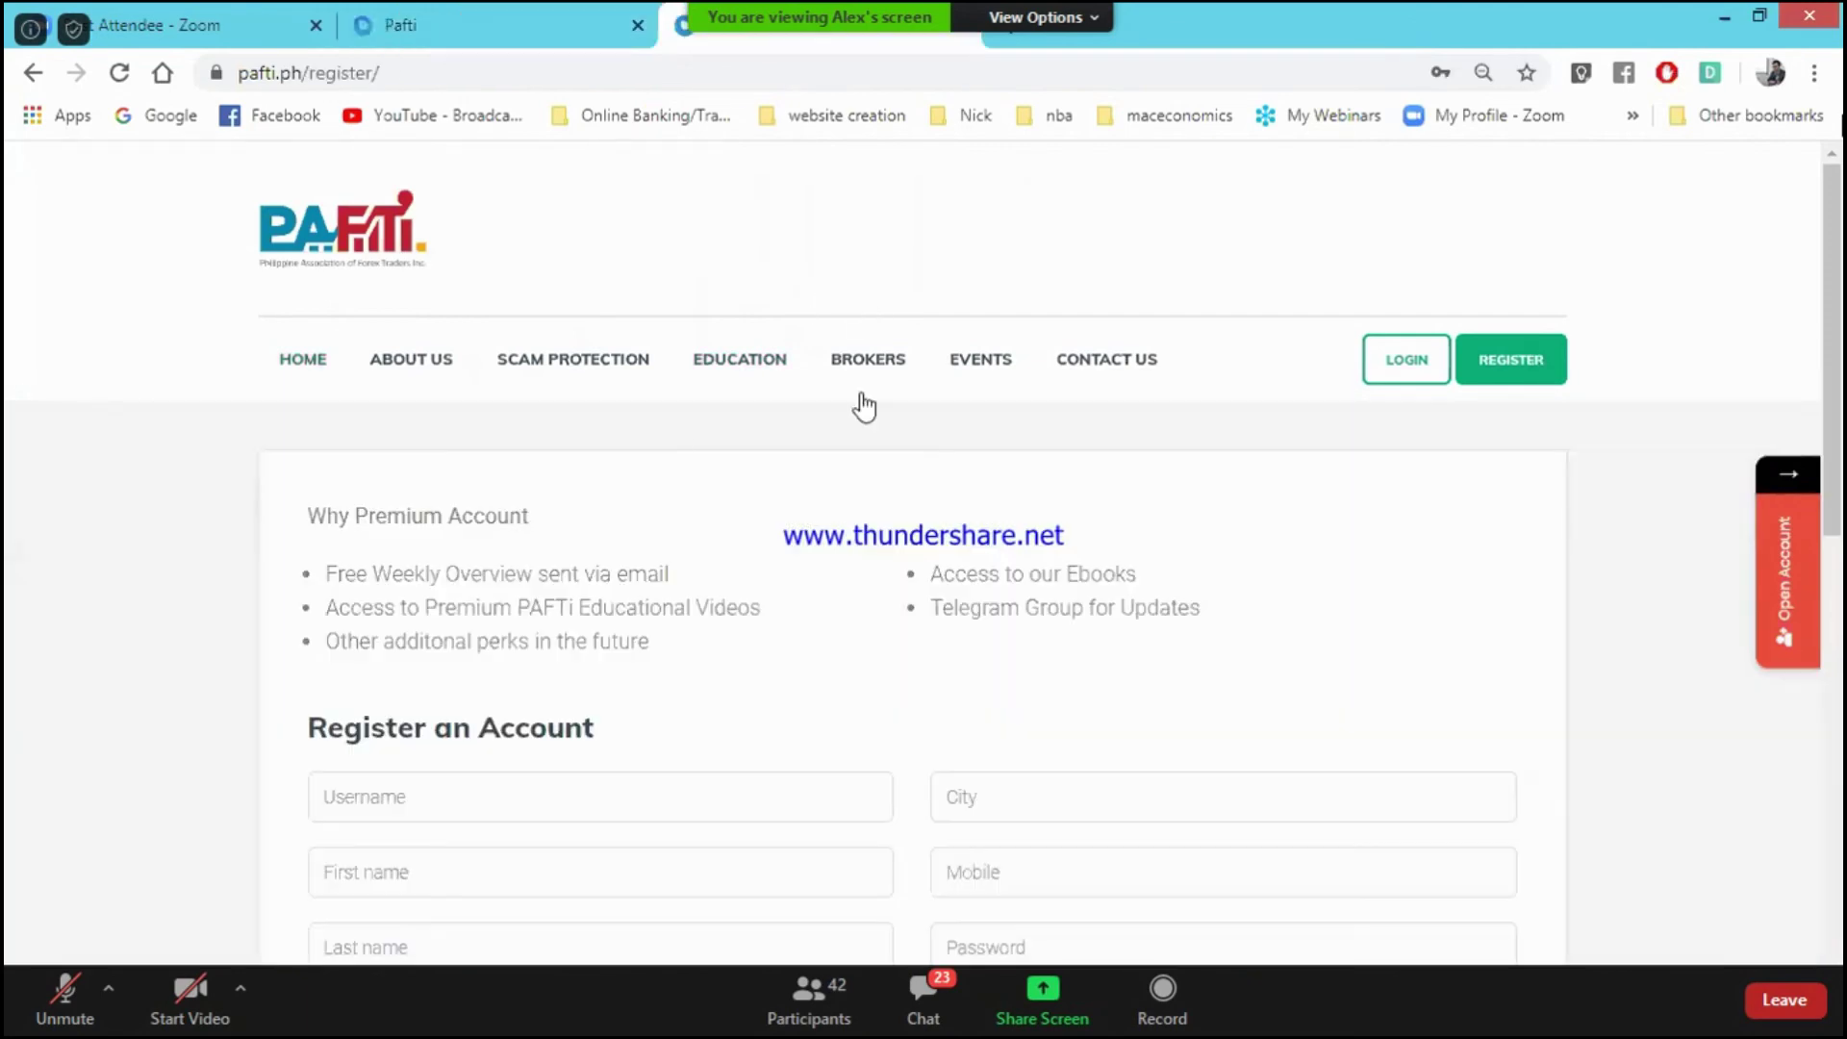
# Step: Return to the Pafti homepage, open PAFTI Forex Courses from Education in a separate tab and switch to it
pyautogui.scroll(-5, 672, 441)
pyautogui.scroll(5, 672, 429)
pyautogui.hotkey('ctrl', 'shift', 'Tab')
pyautogui.moveTo(788, 404)
pyautogui.rightClick(793, 440)
pyautogui.click(890, 462)
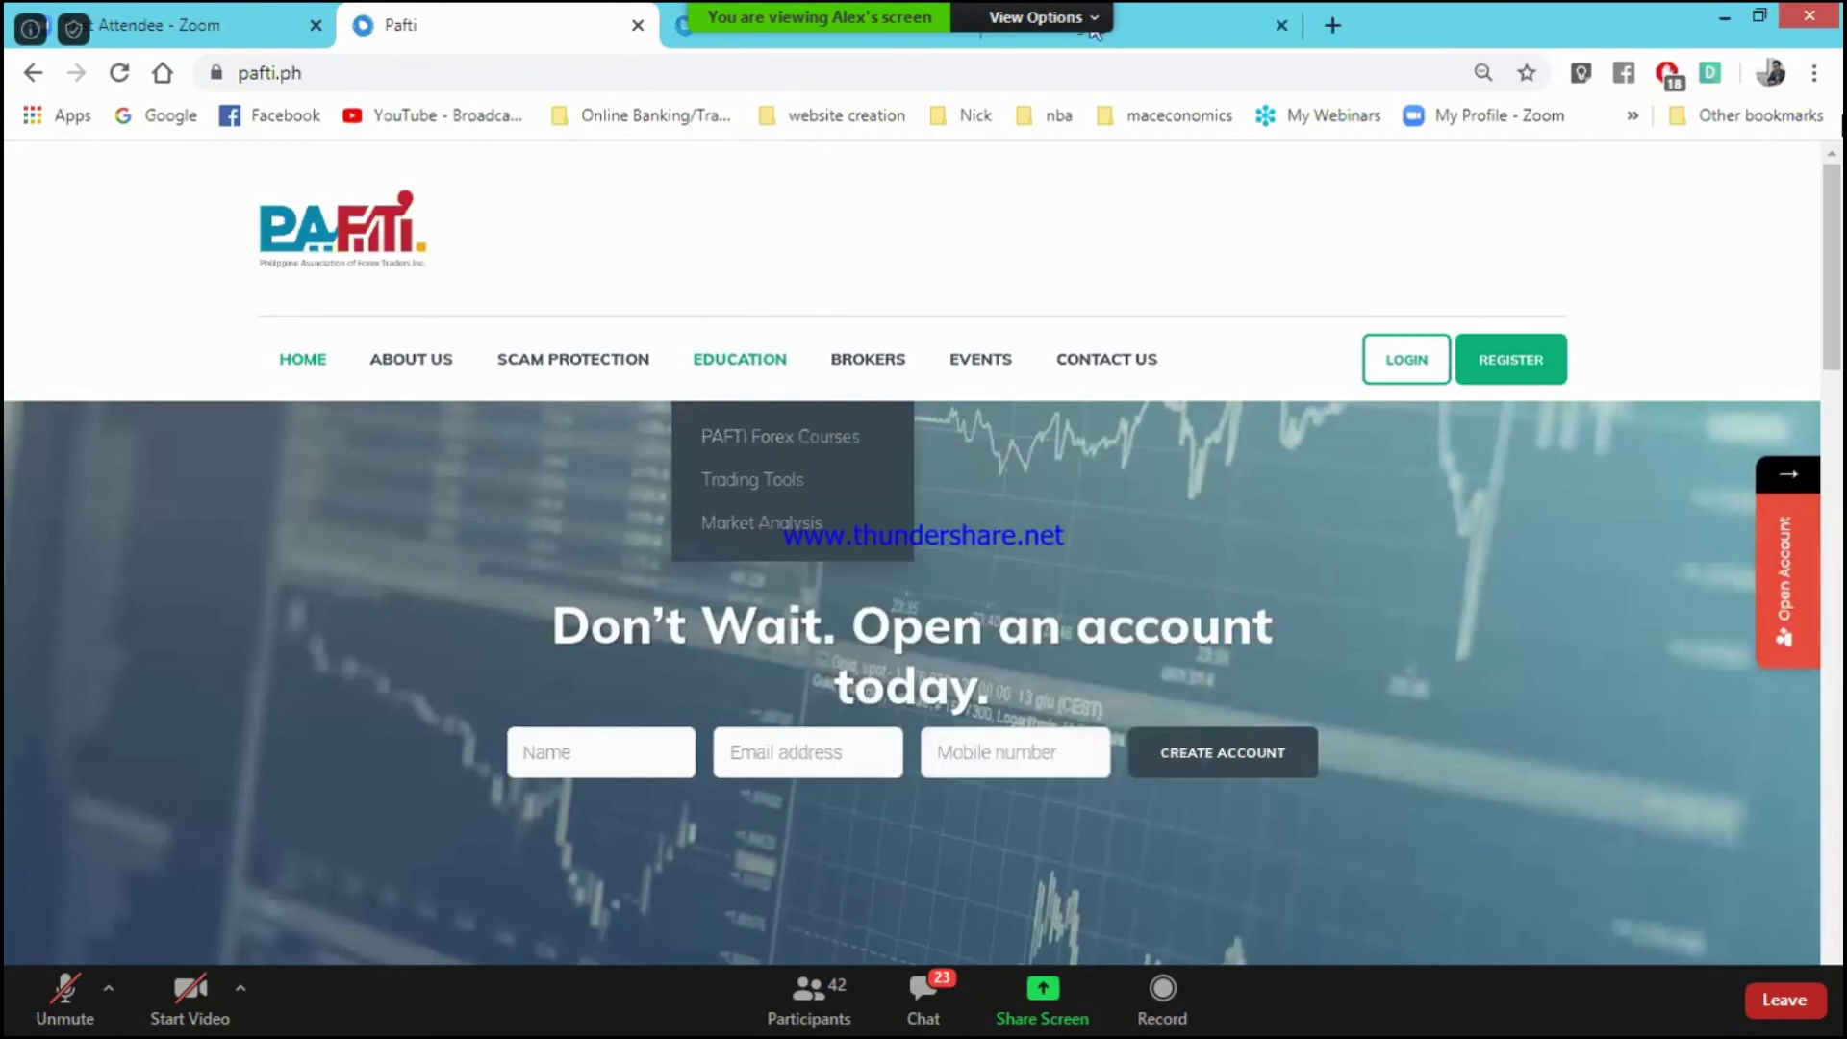
pyautogui.click(1094, 32)
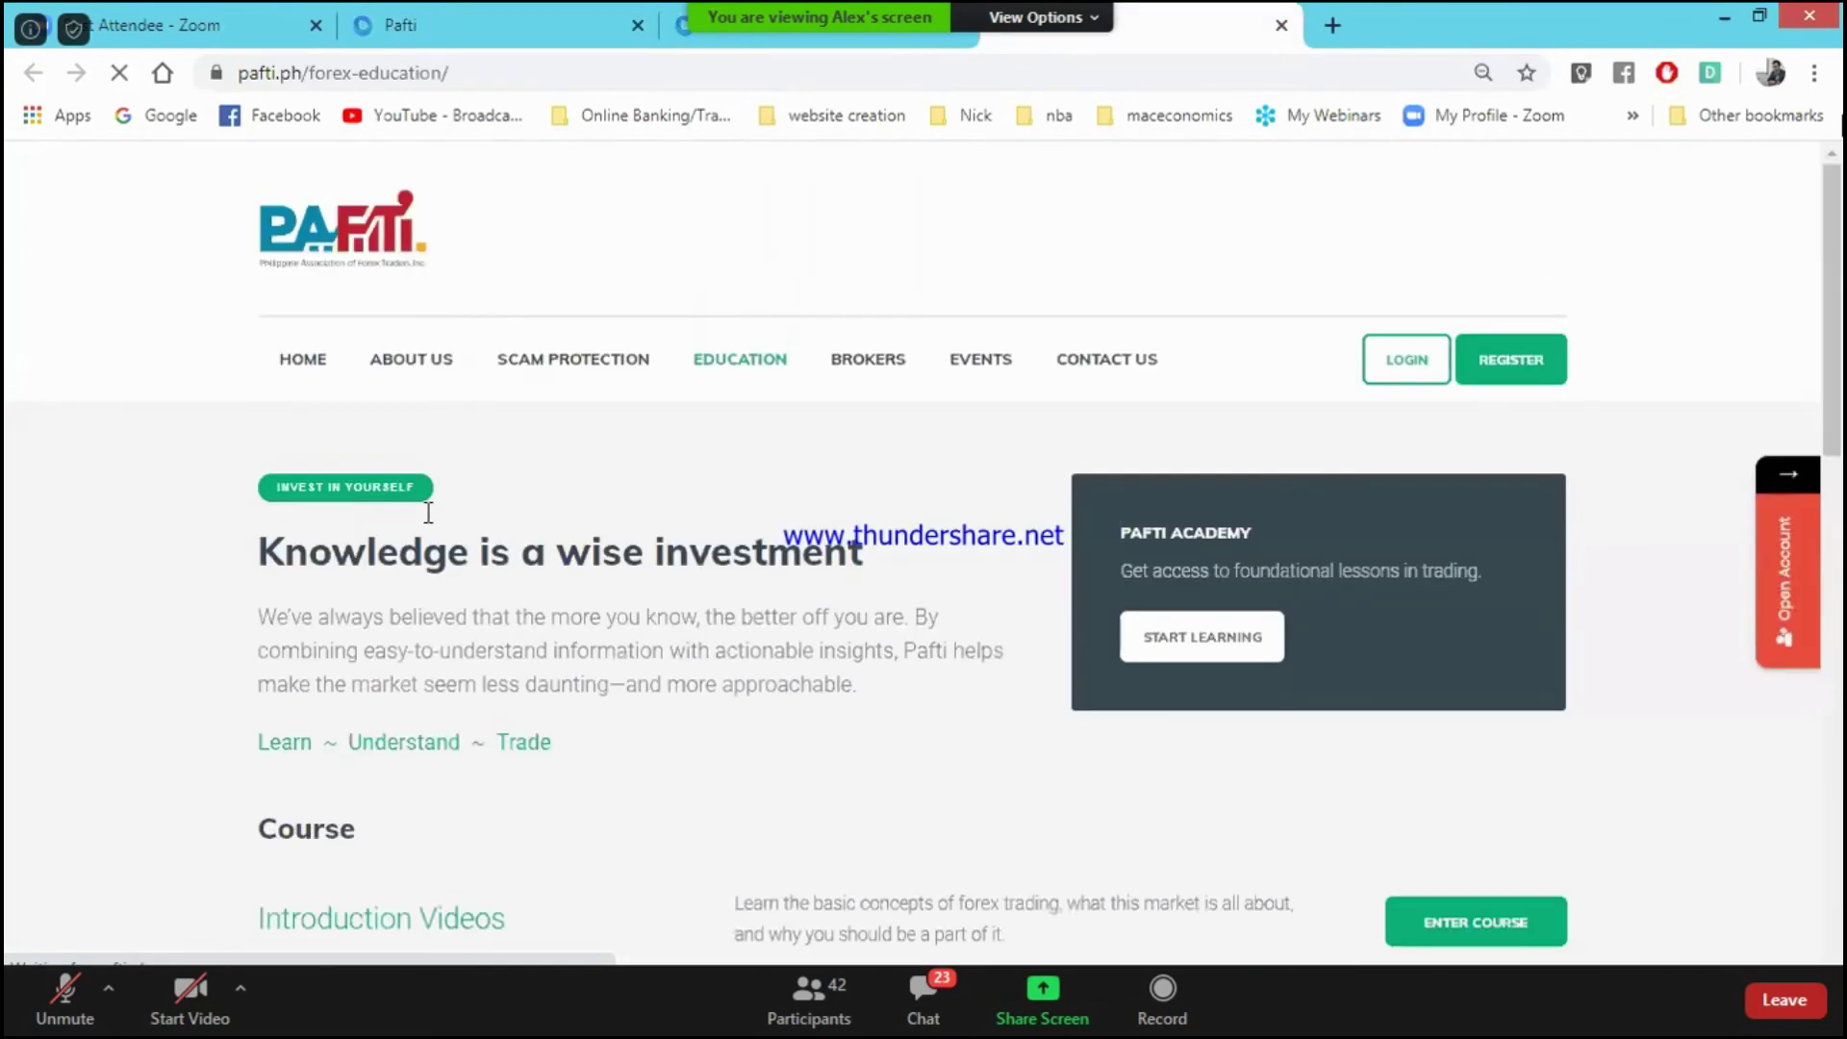
# Step: Point out the Introduction Videos and Meta Trader Videos in the course list by highlighting their text
pyautogui.scroll(-2, 427, 512)
pyautogui.scroll(-3, 427, 512)
pyautogui.moveTo(260, 377); pyautogui.dragTo(1616, 545)
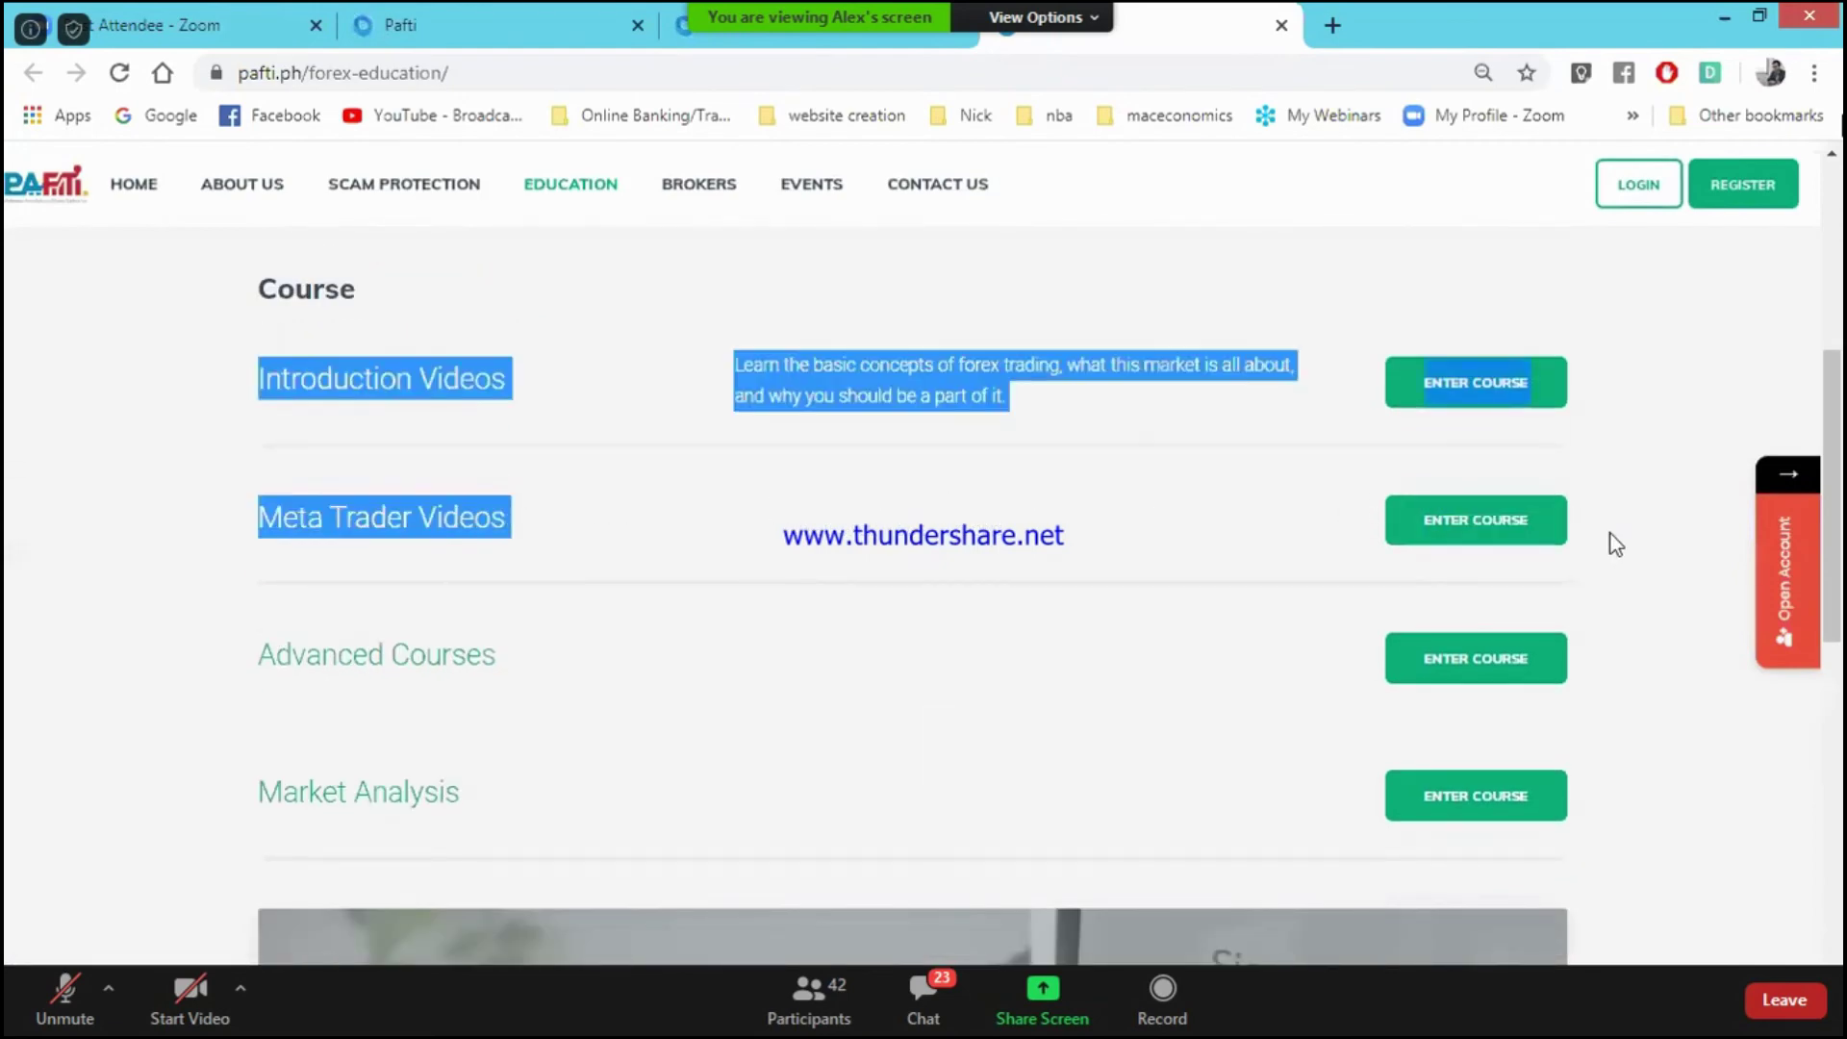
pyautogui.click(688, 472)
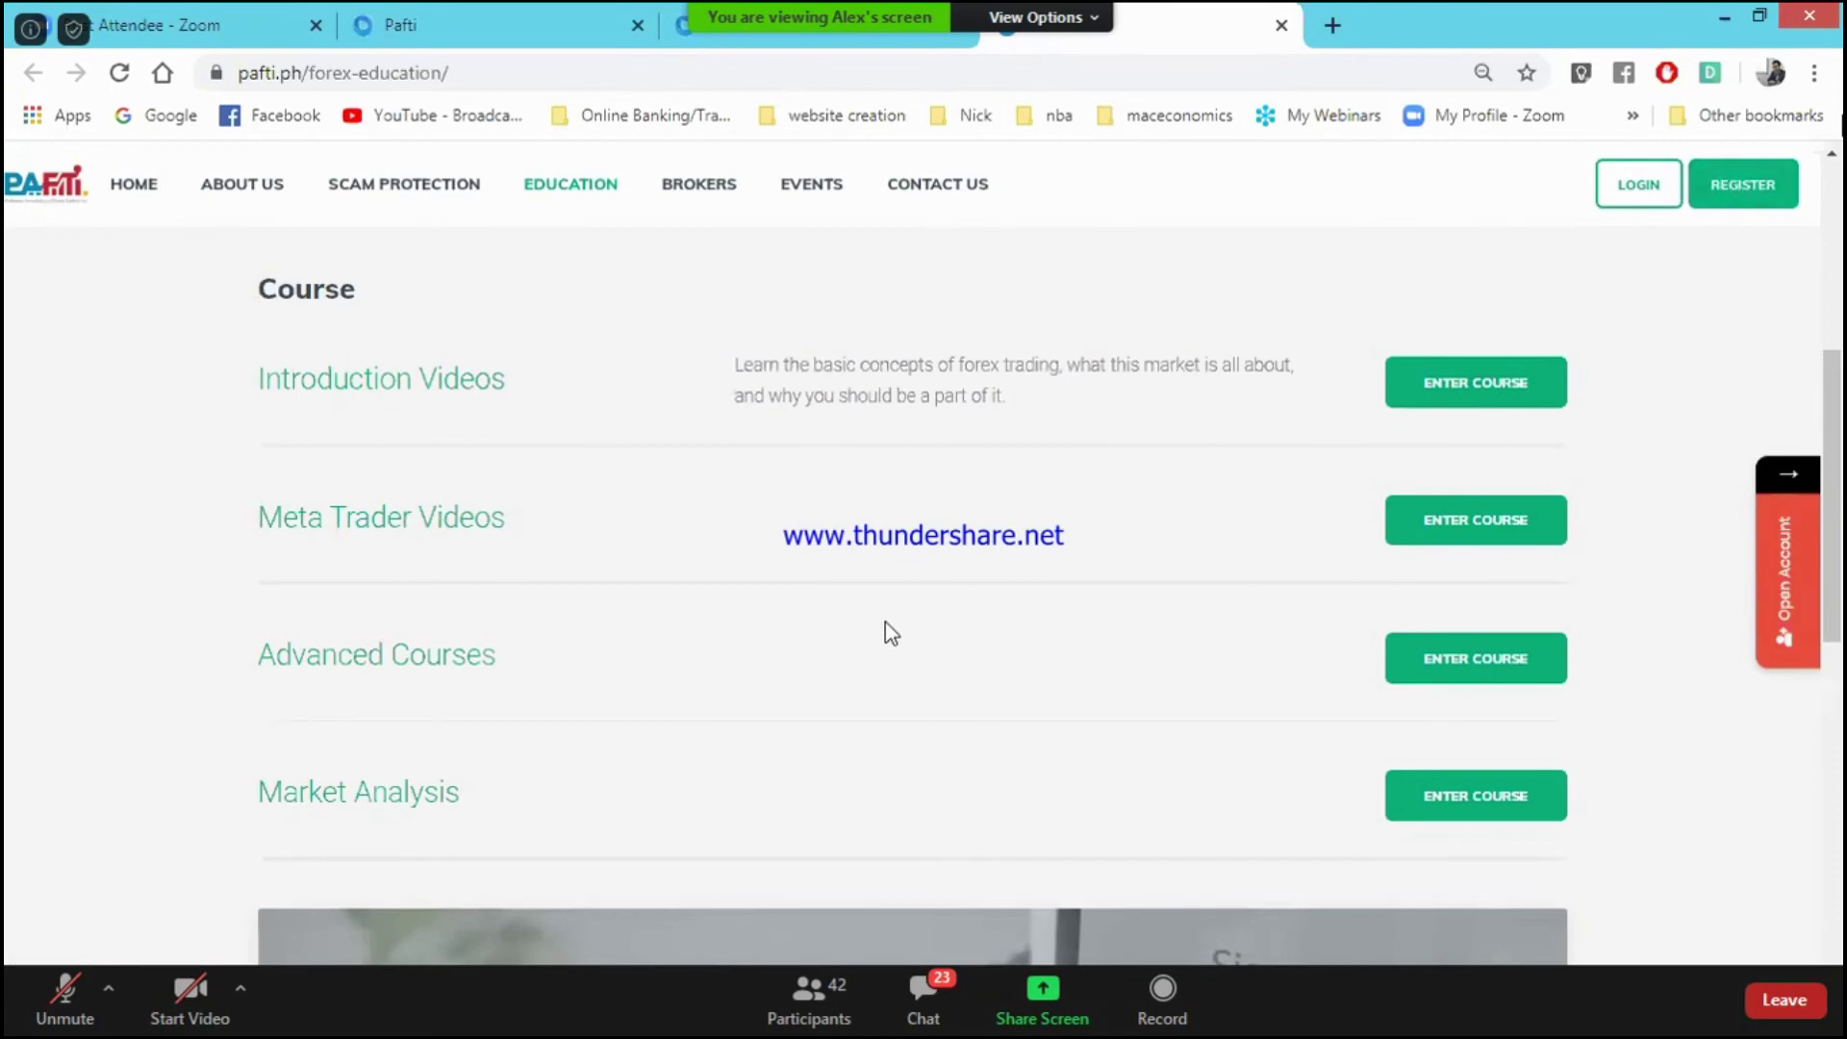
pyautogui.moveTo(578, 458); pyautogui.dragTo(568, 506)
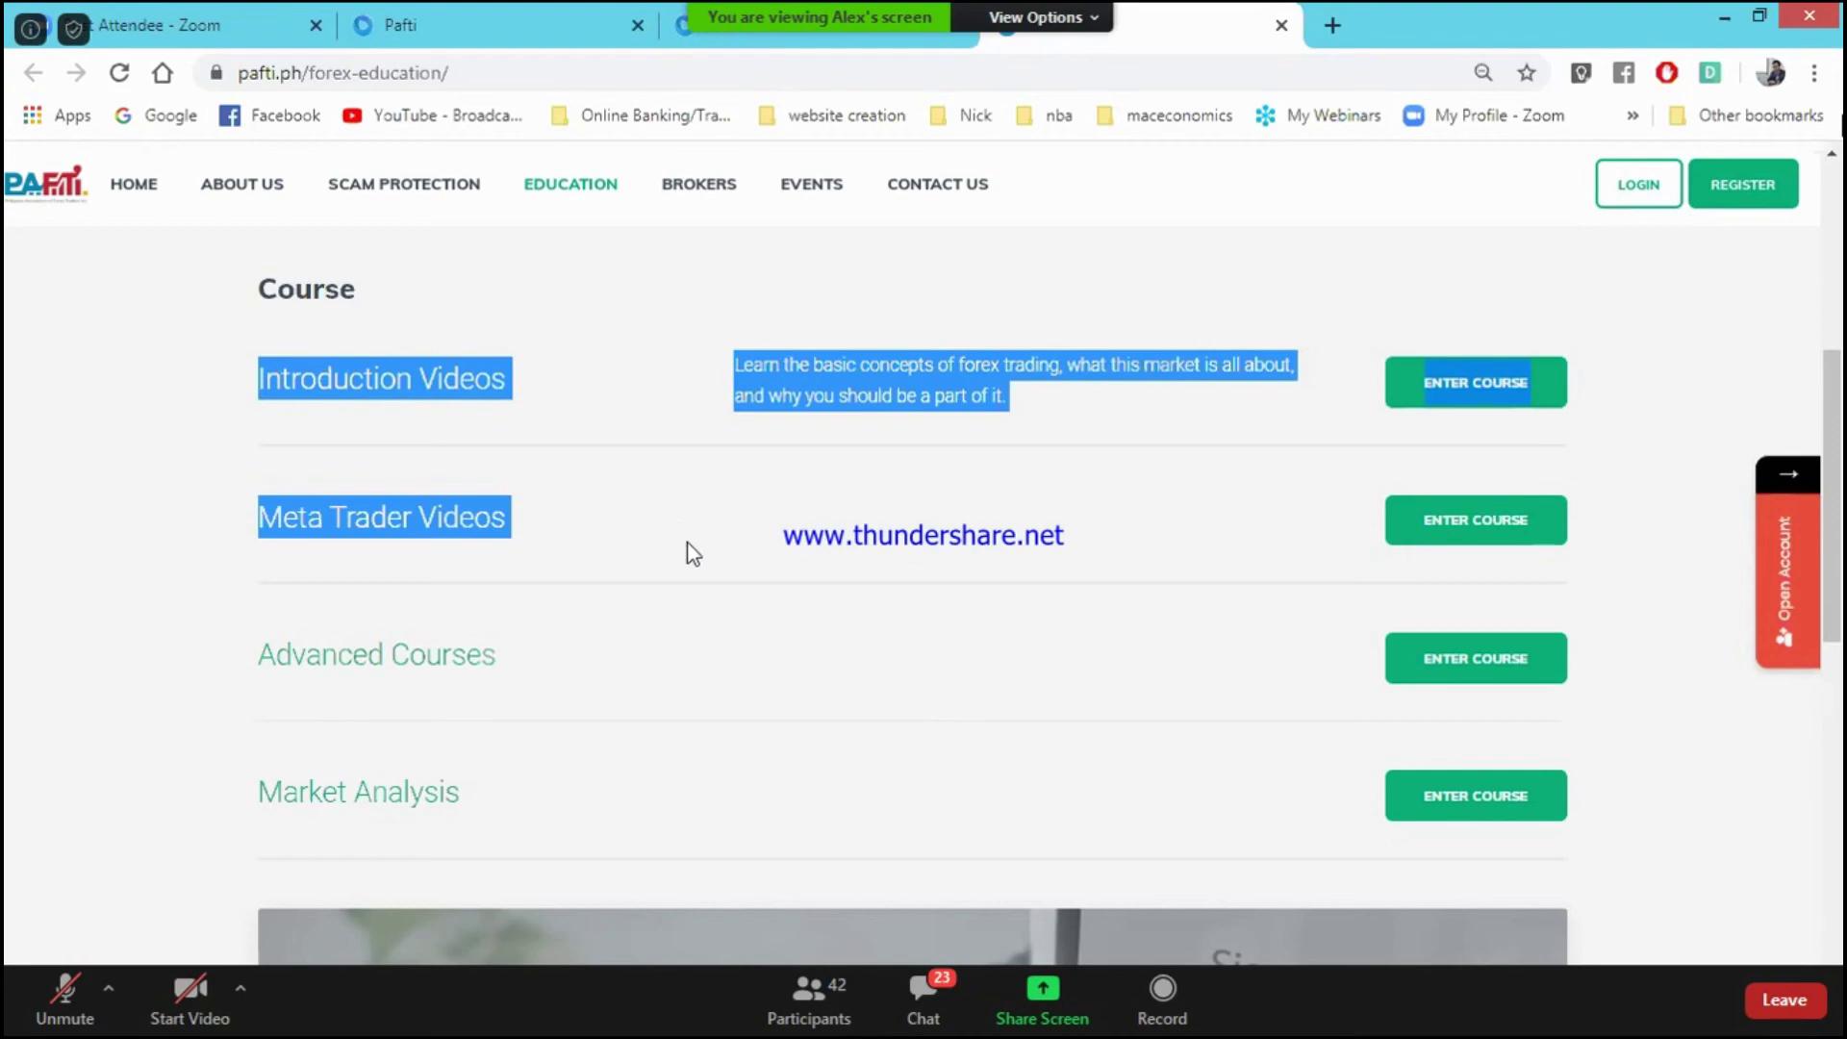
pyautogui.click(665, 511)
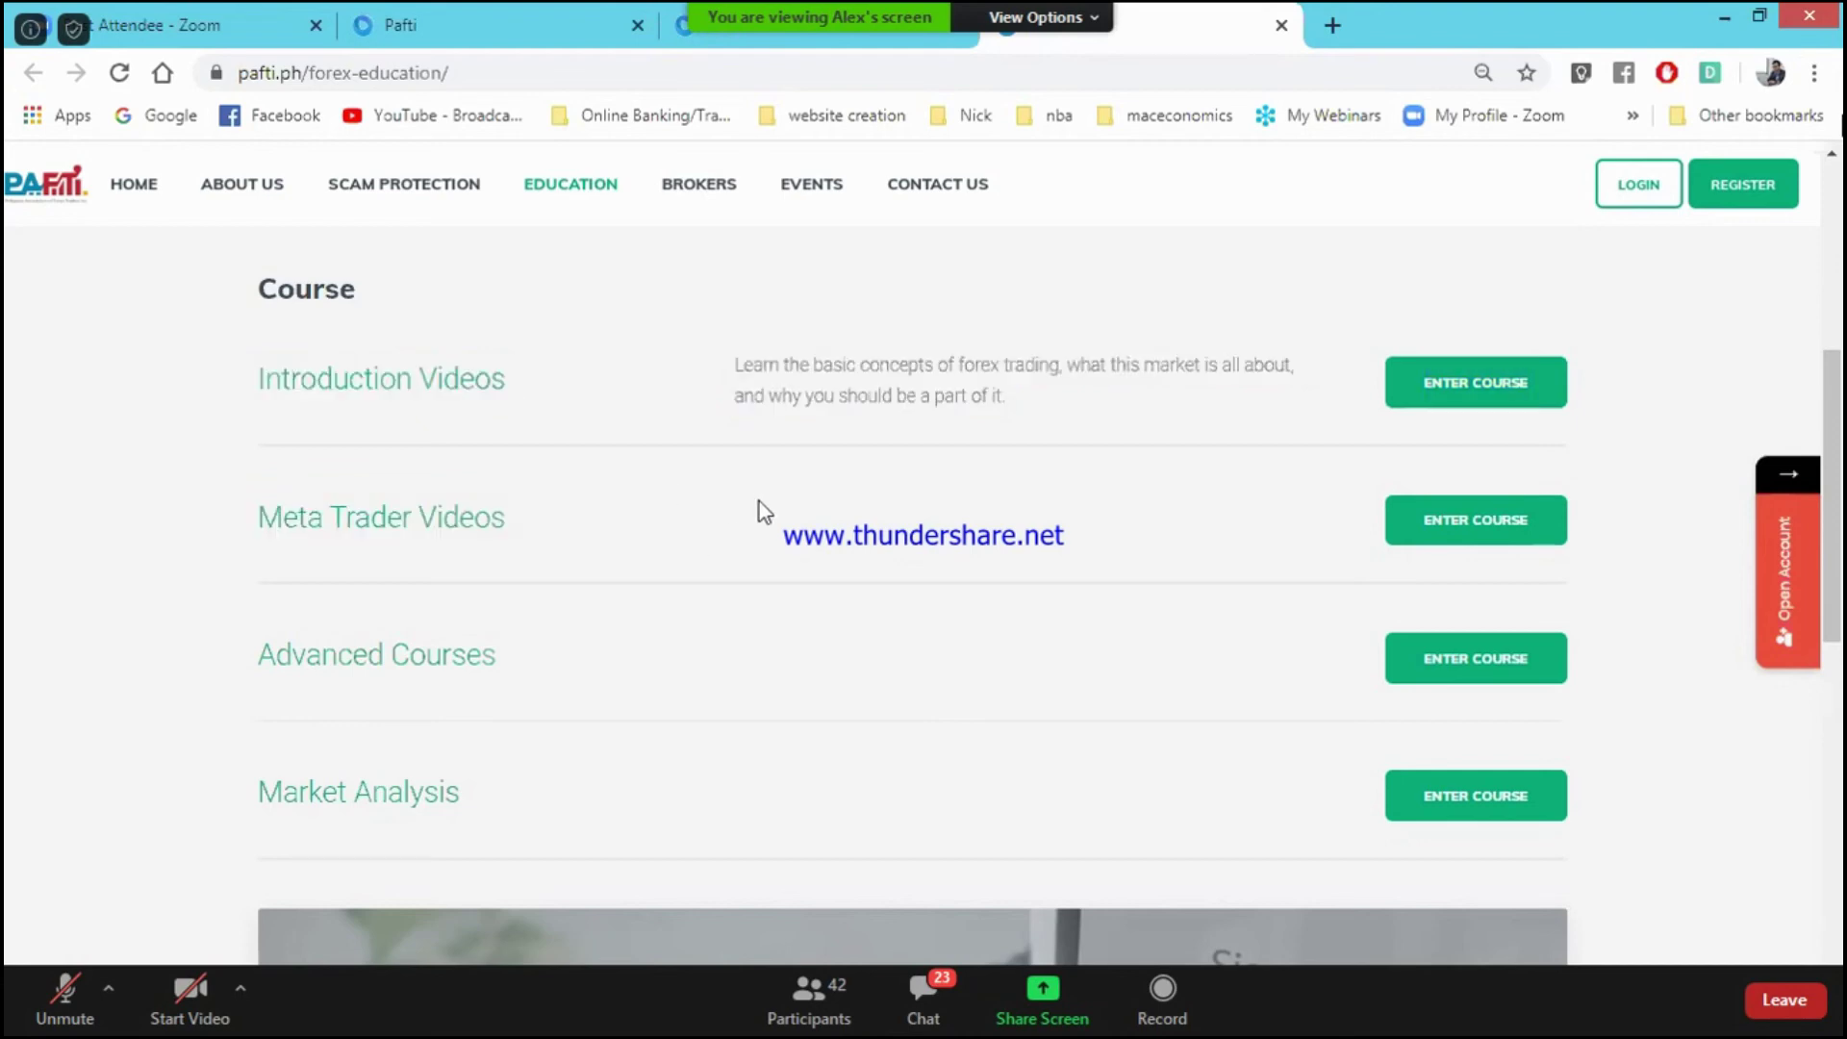
# Step: Point out the Advanced Courses and Market Analysis entries by highlighting each, and clear the highlight
pyautogui.scroll(-2, 756, 505)
pyautogui.scroll(1, 746, 524)
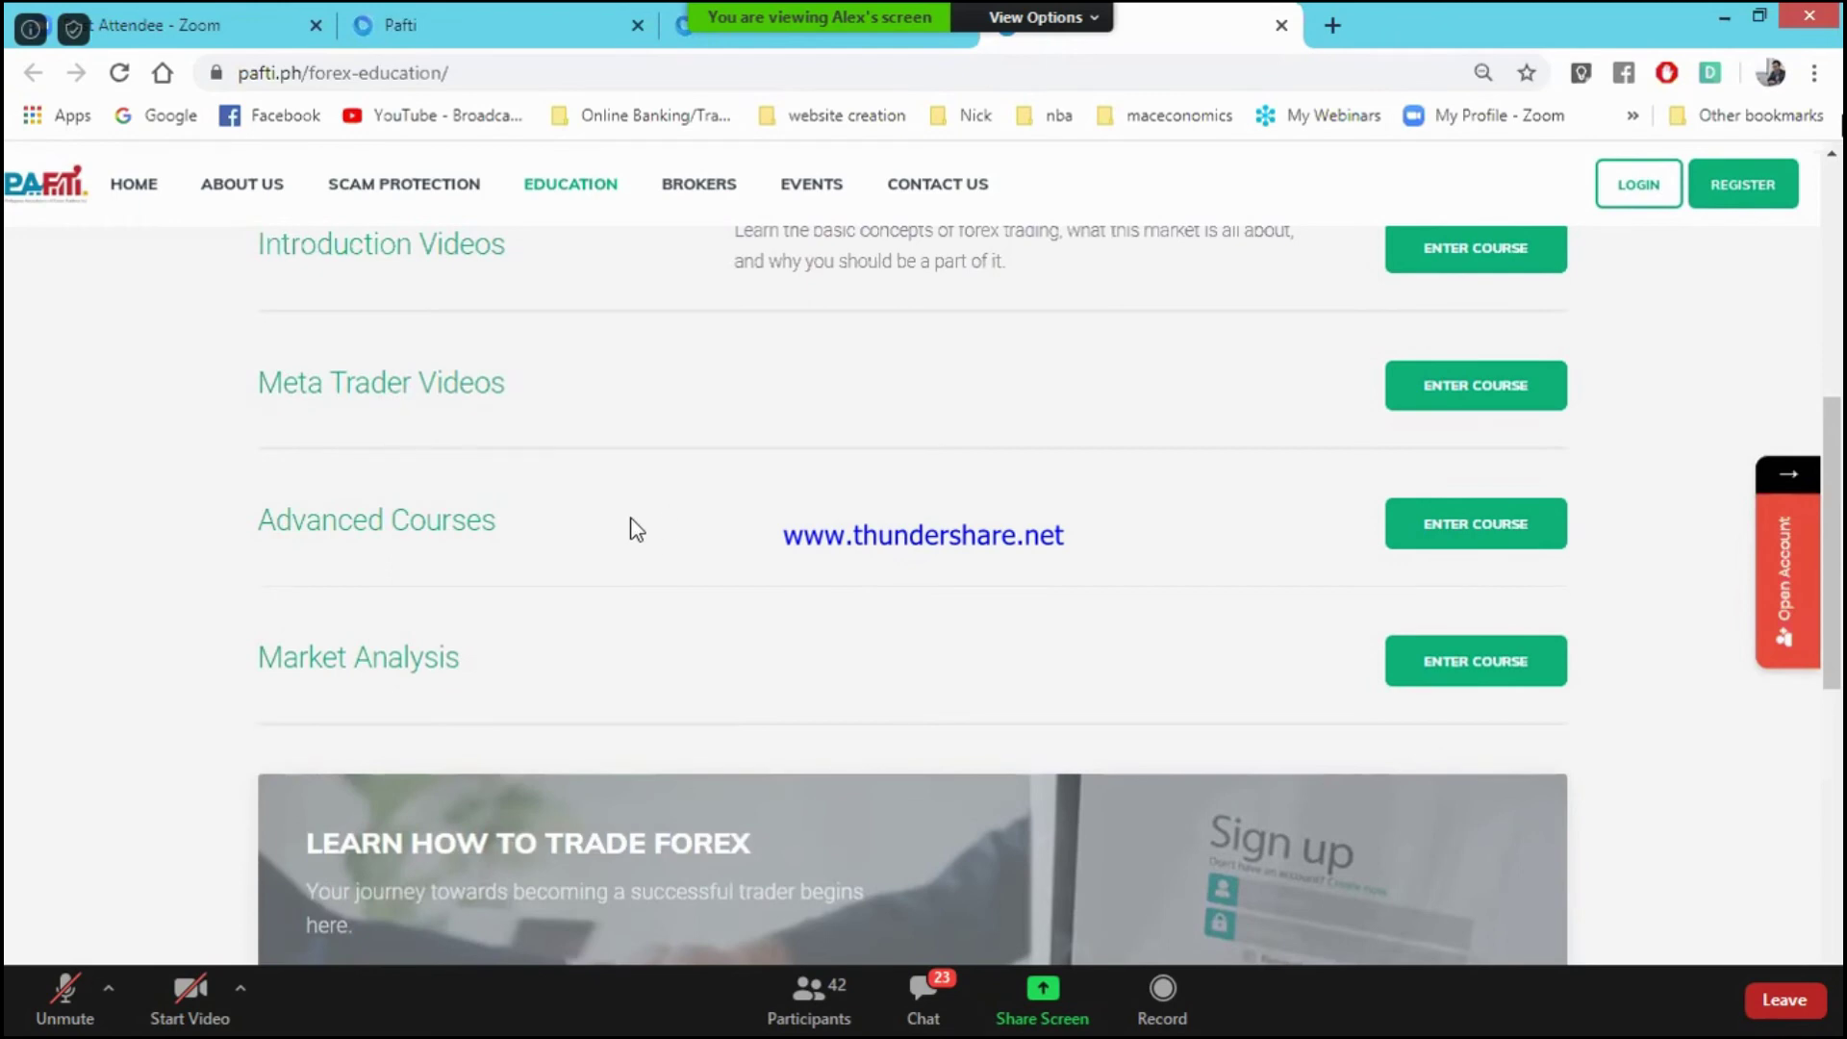
pyautogui.scroll(-1, 637, 529)
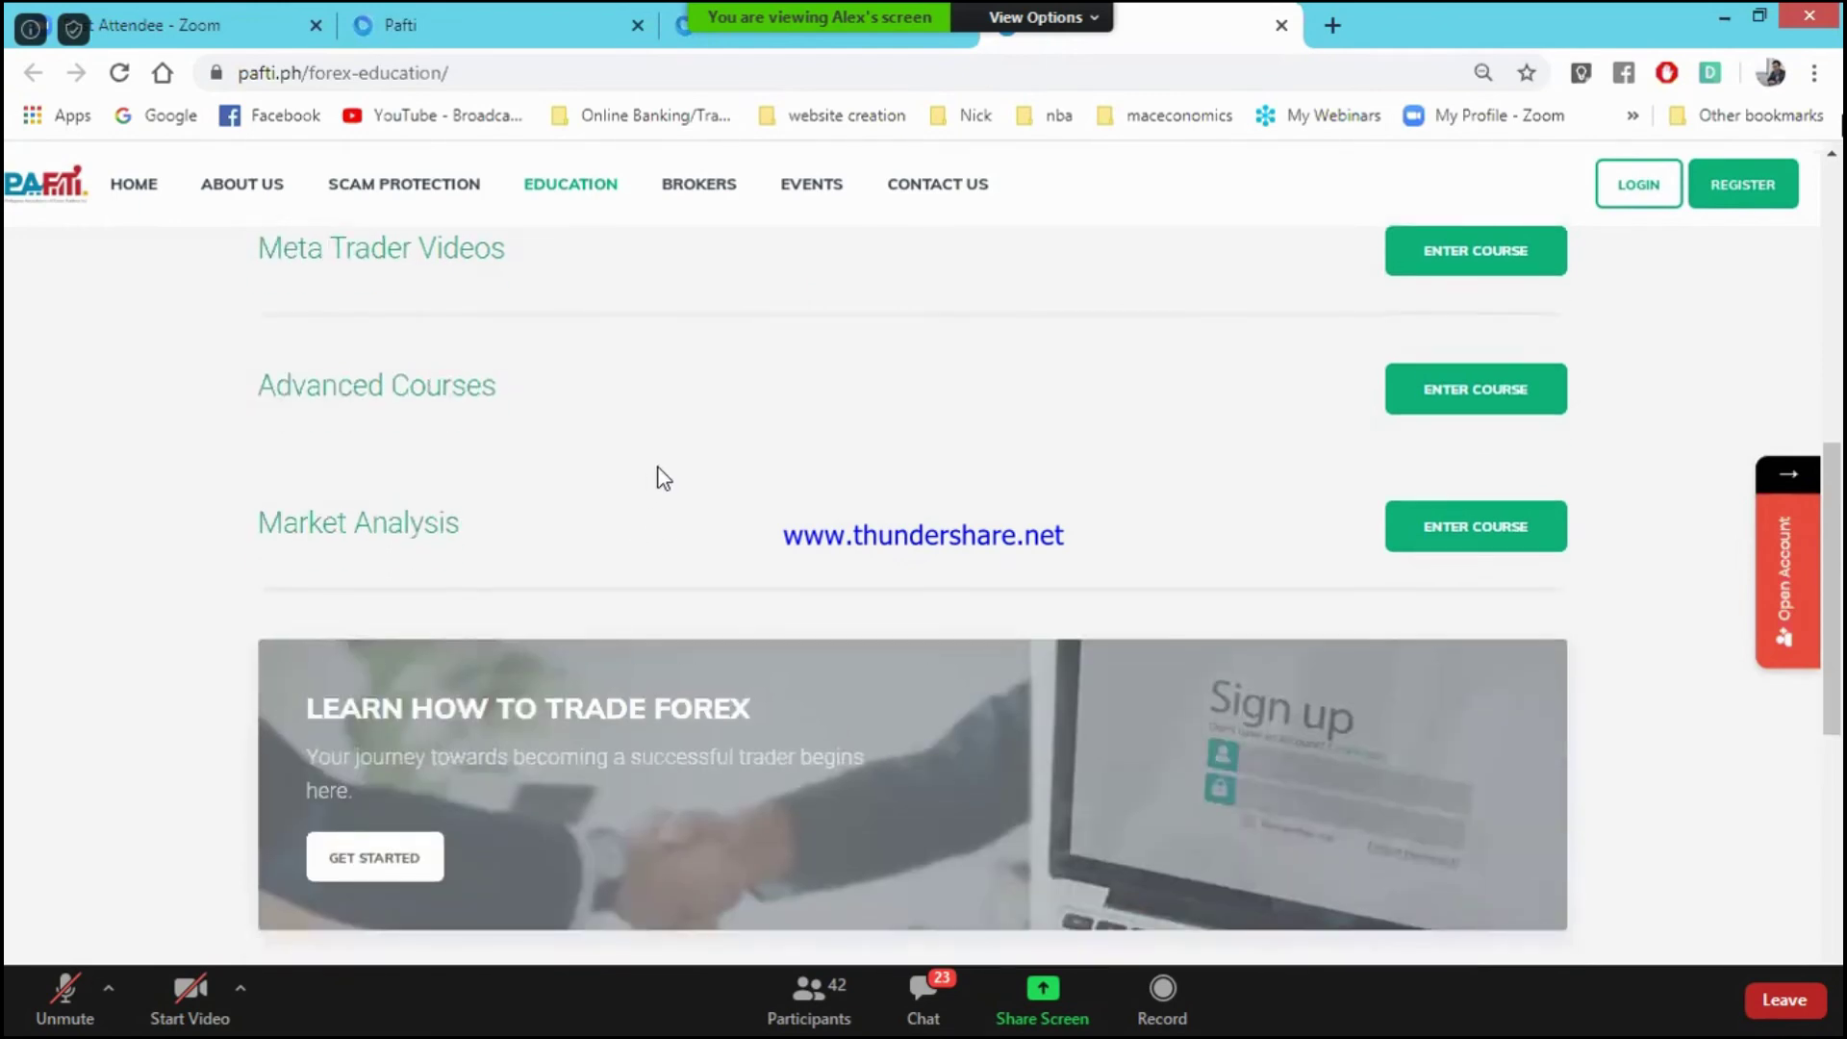
pyautogui.moveTo(256, 390); pyautogui.dragTo(710, 394)
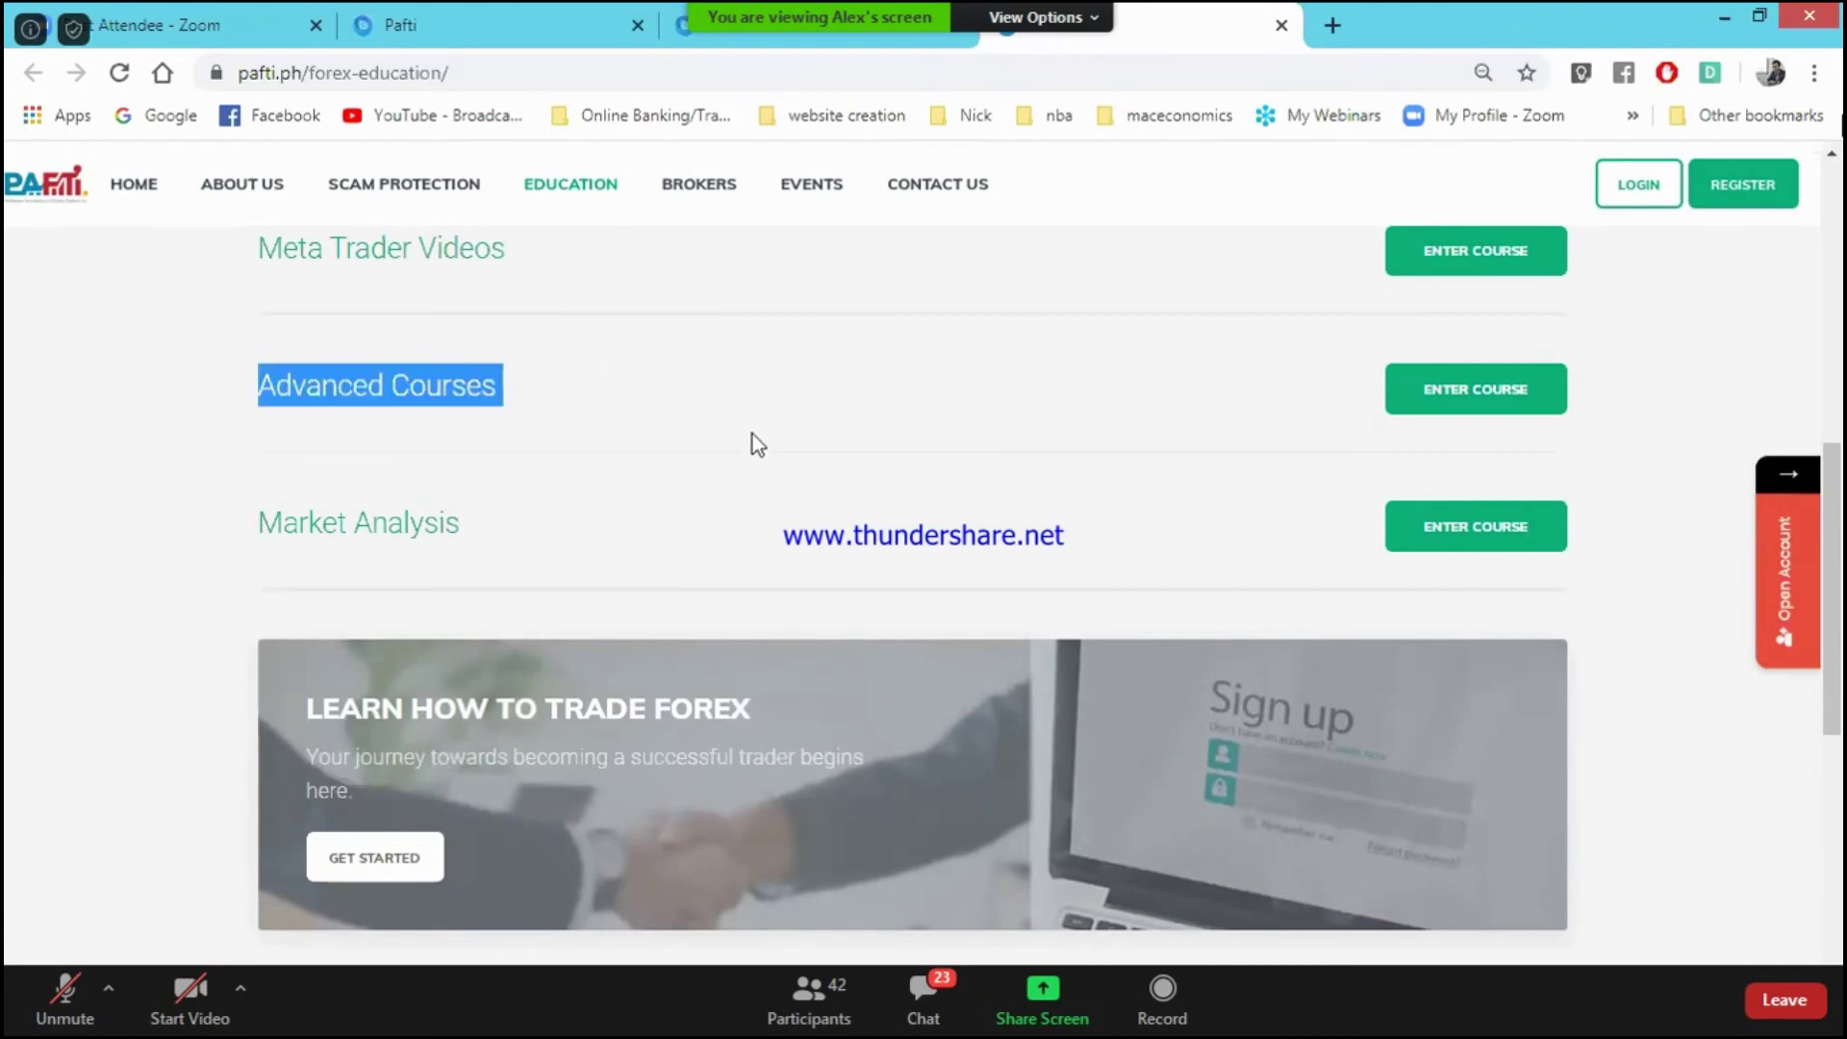
pyautogui.moveTo(235, 514); pyautogui.dragTo(545, 541)
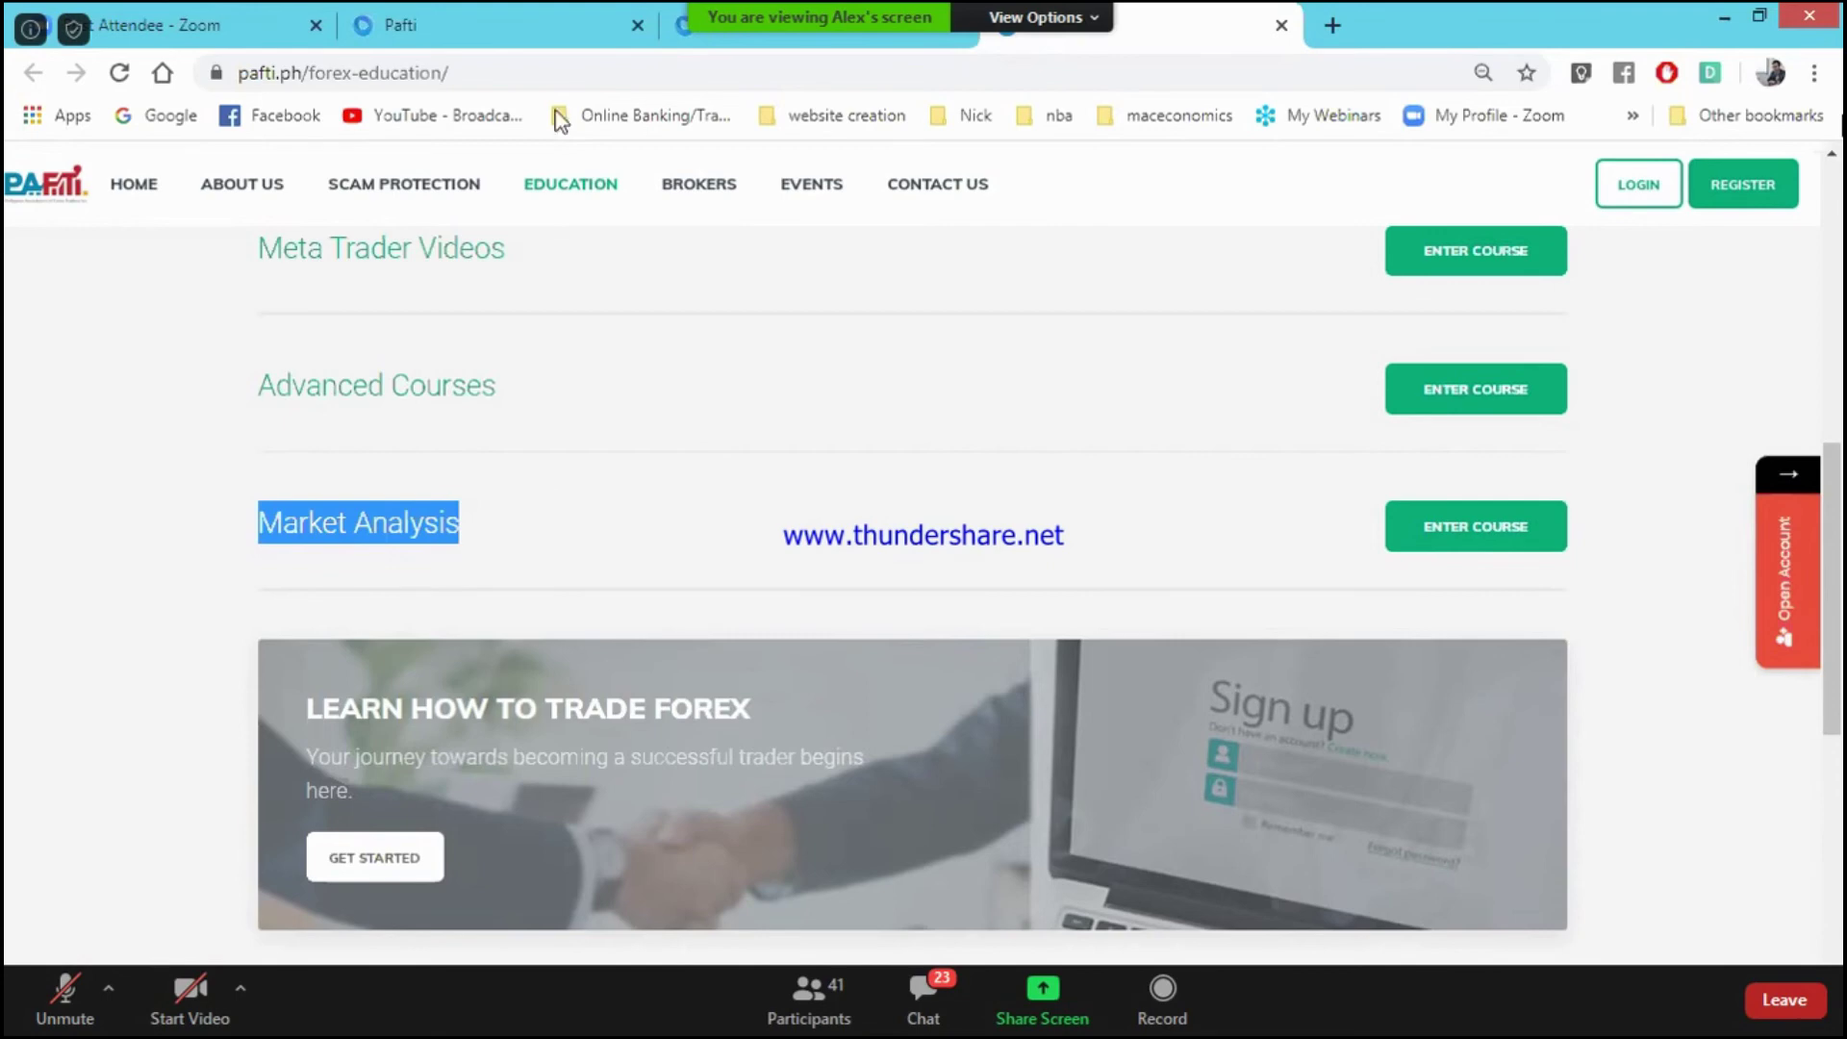
pyautogui.click(663, 507)
pyautogui.scroll(4, 1049, 656)
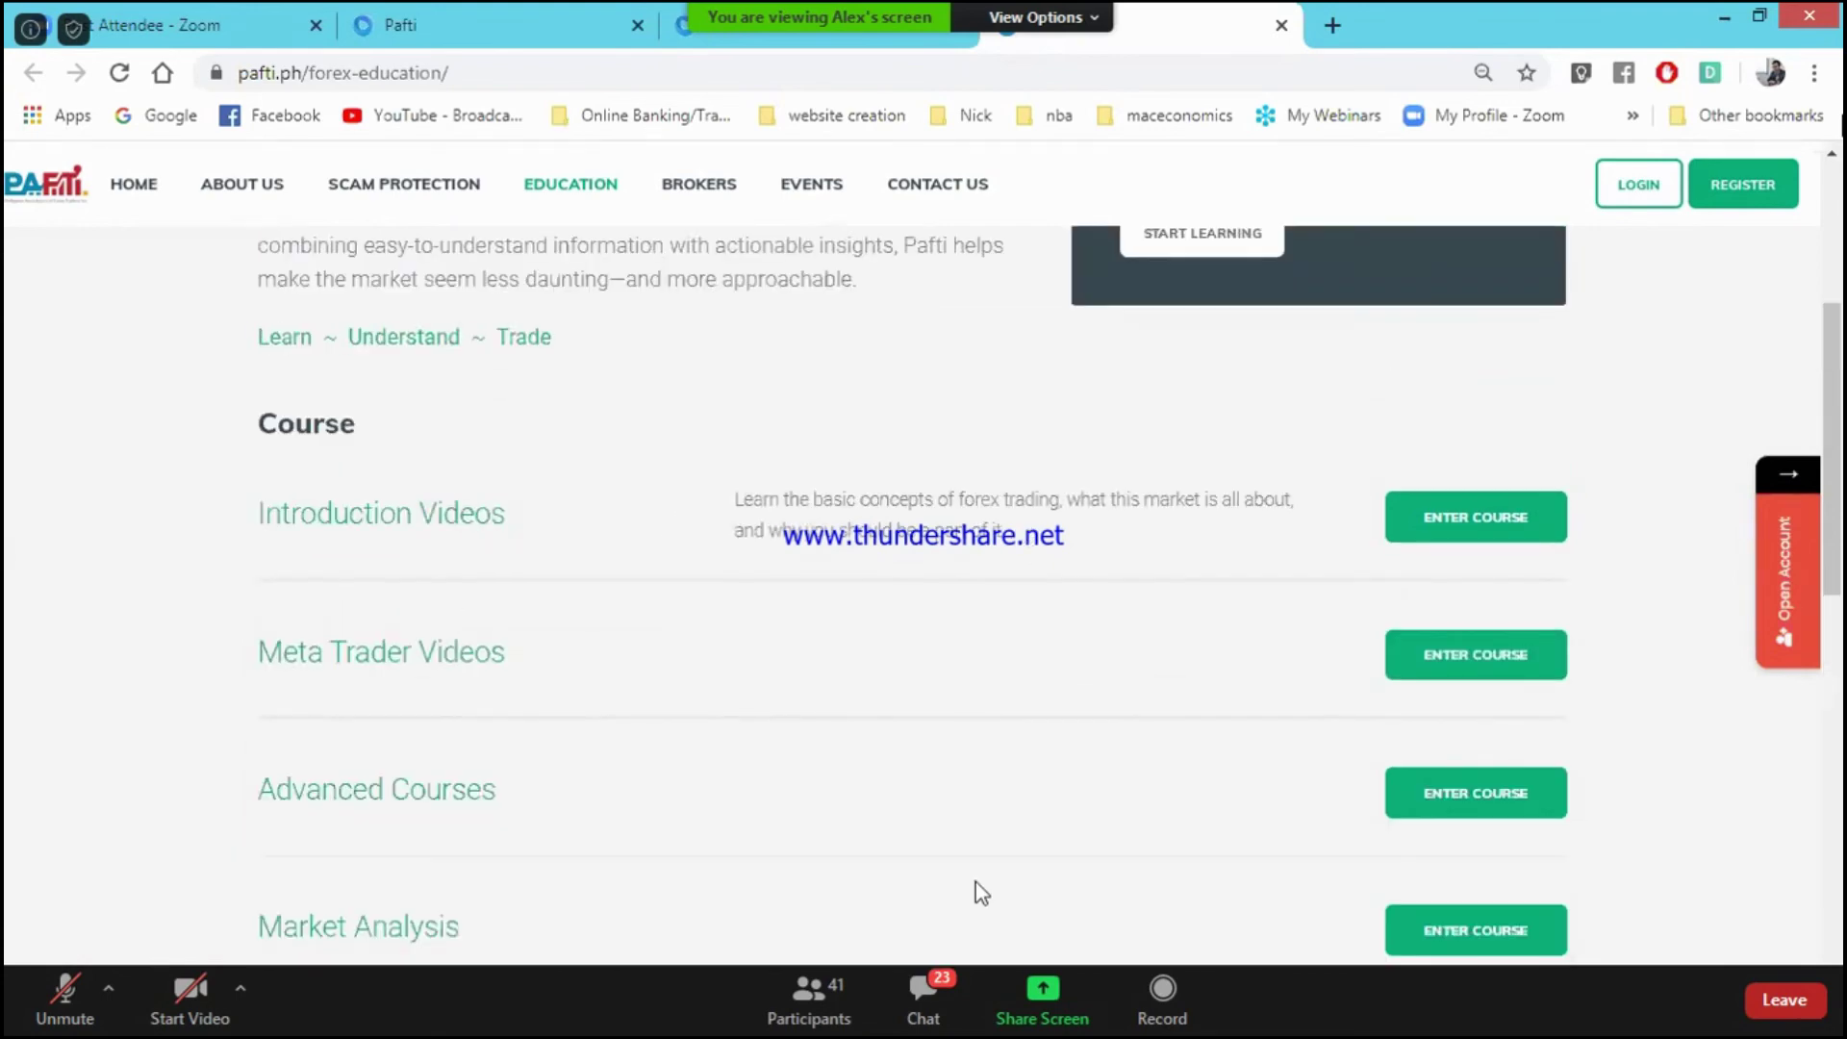
pyautogui.scroll(4, 975, 881)
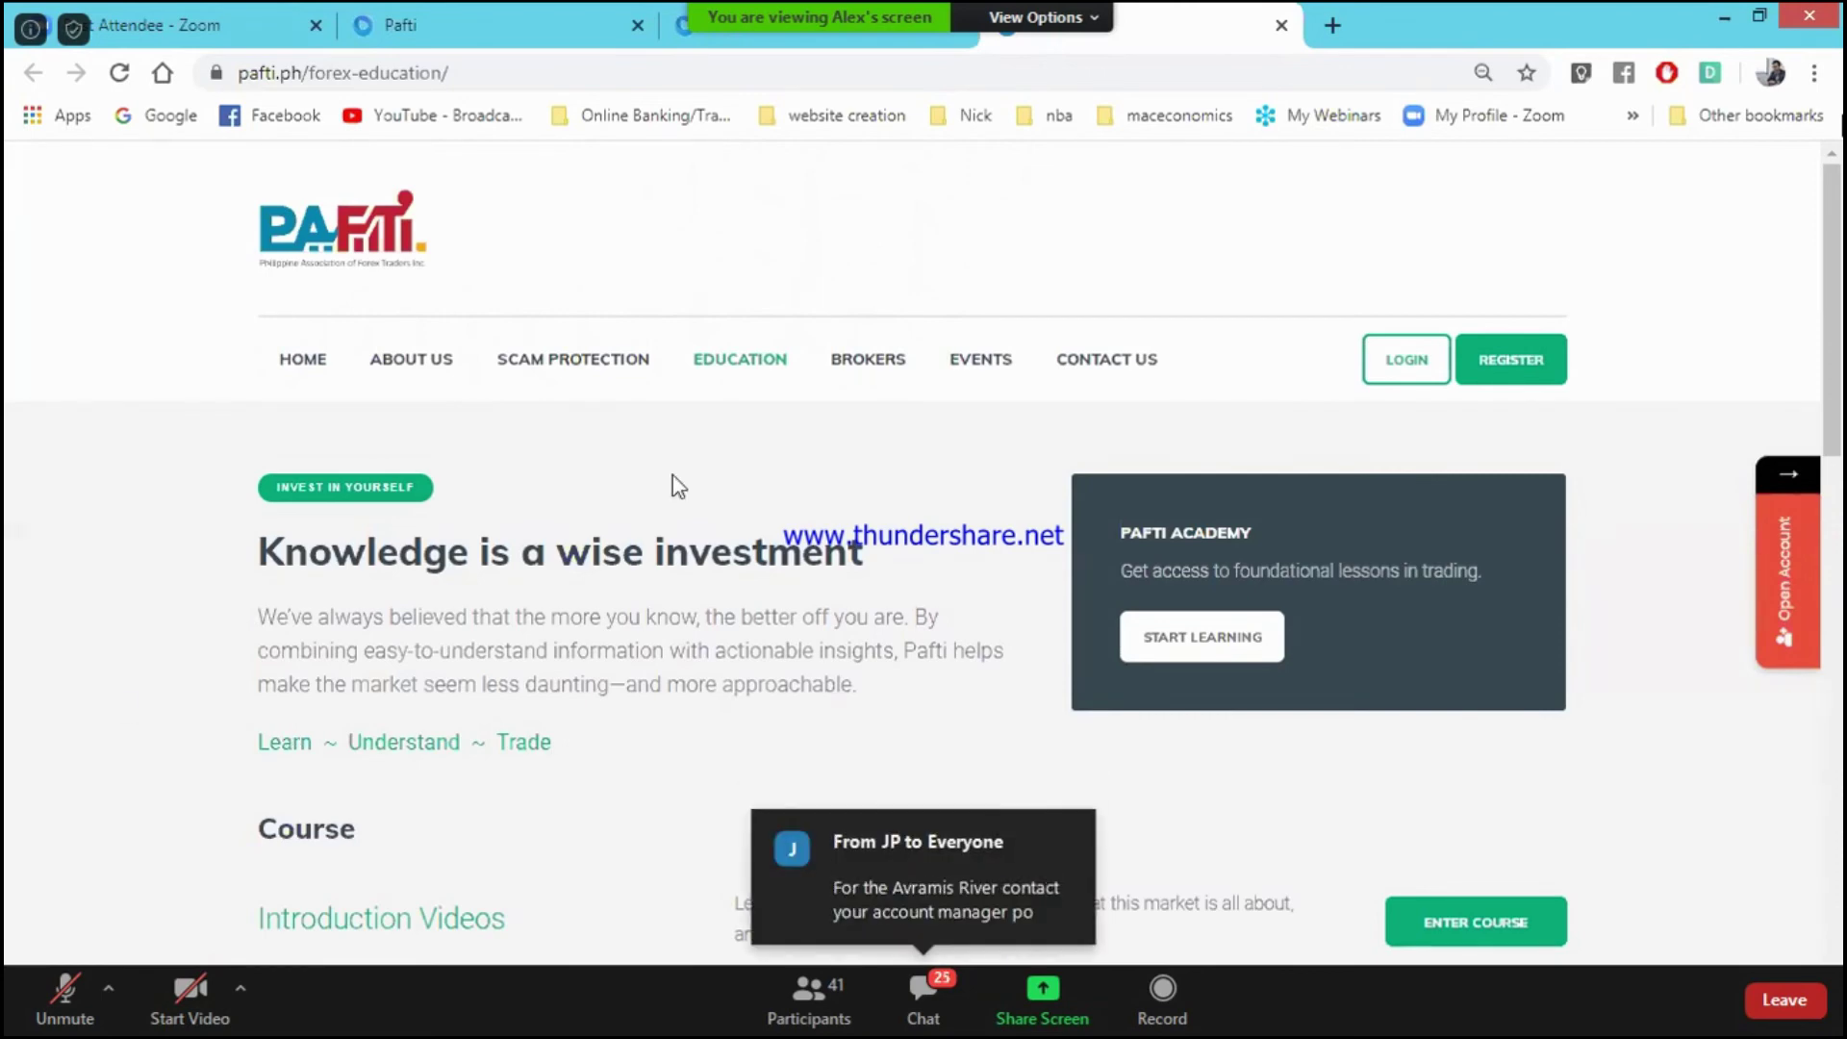
# Step: Open the site's Brokers page with the forex broker reviews
pyautogui.moveTo(768, 371)
pyautogui.scroll(-4, 801, 487)
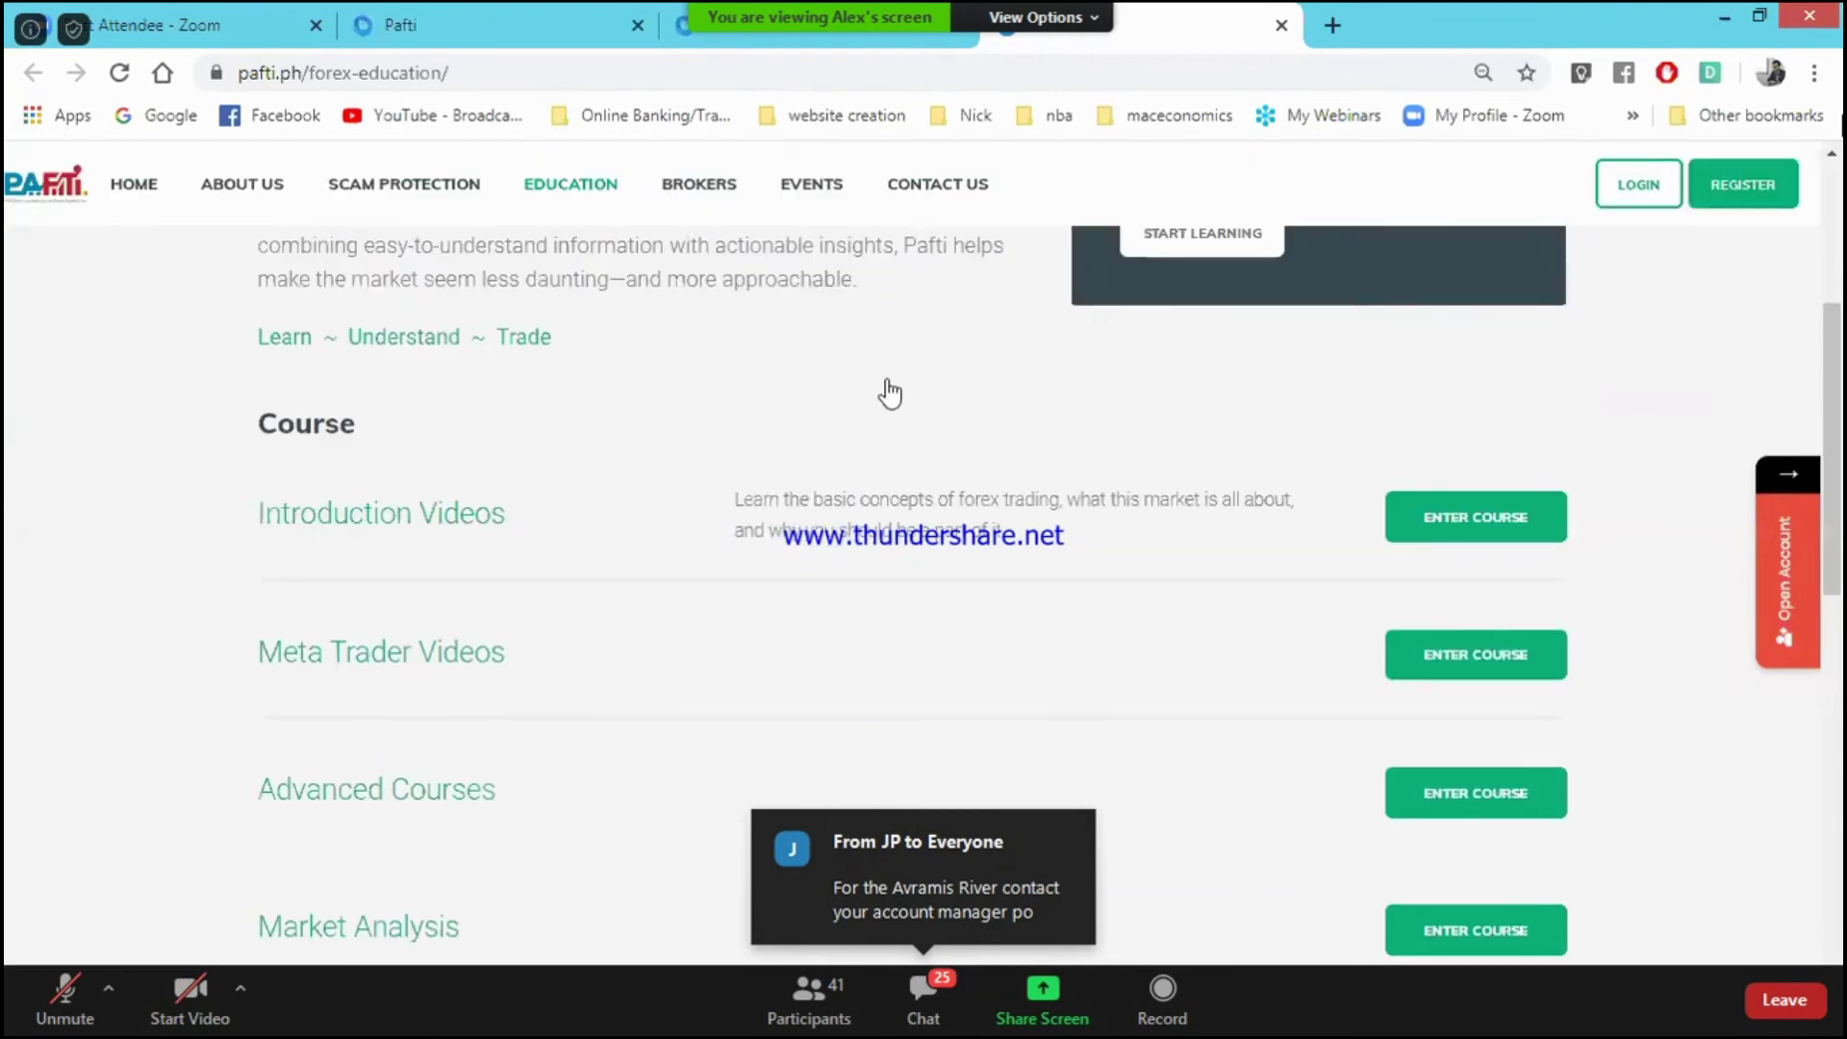
pyautogui.scroll(4, 882, 379)
pyautogui.click(915, 346)
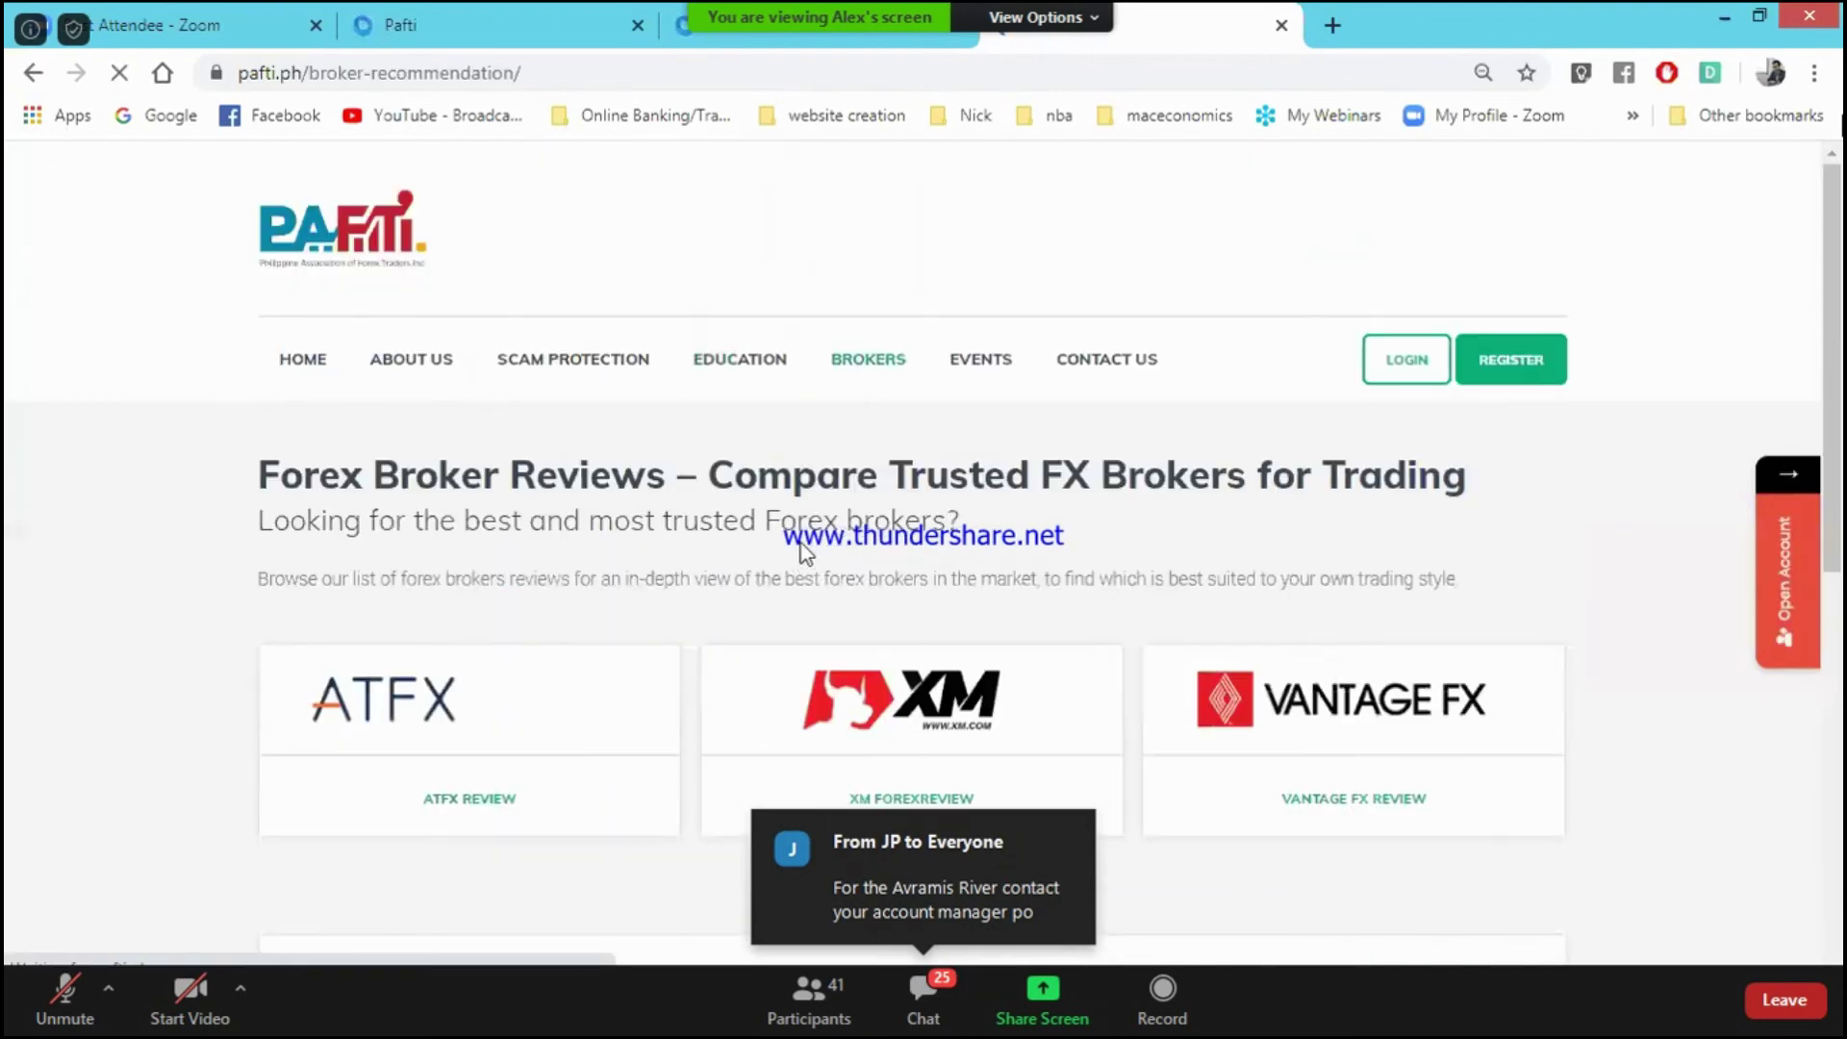
# Step: Open the XM Forex review from the list of recommended brokers
pyautogui.scroll(-1, 847, 544)
pyautogui.scroll(-3, 938, 632)
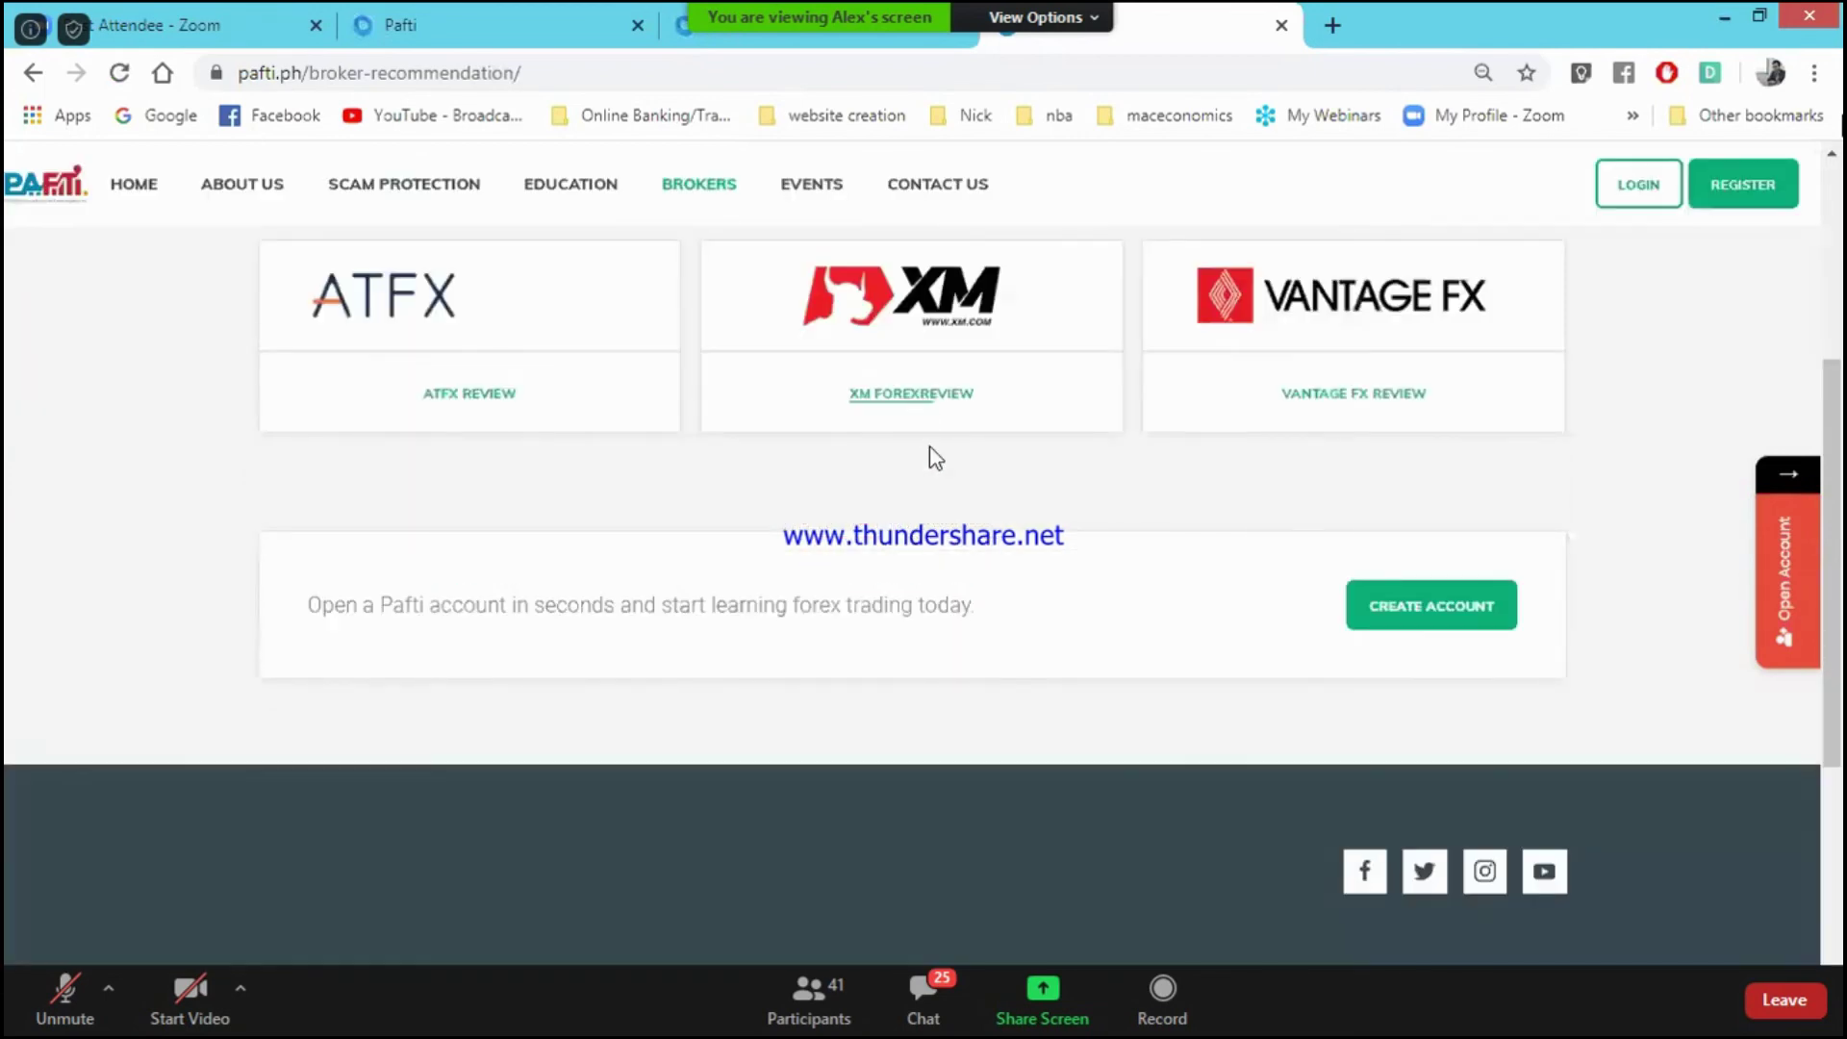
pyautogui.scroll(1, 927, 400)
pyautogui.click(943, 539)
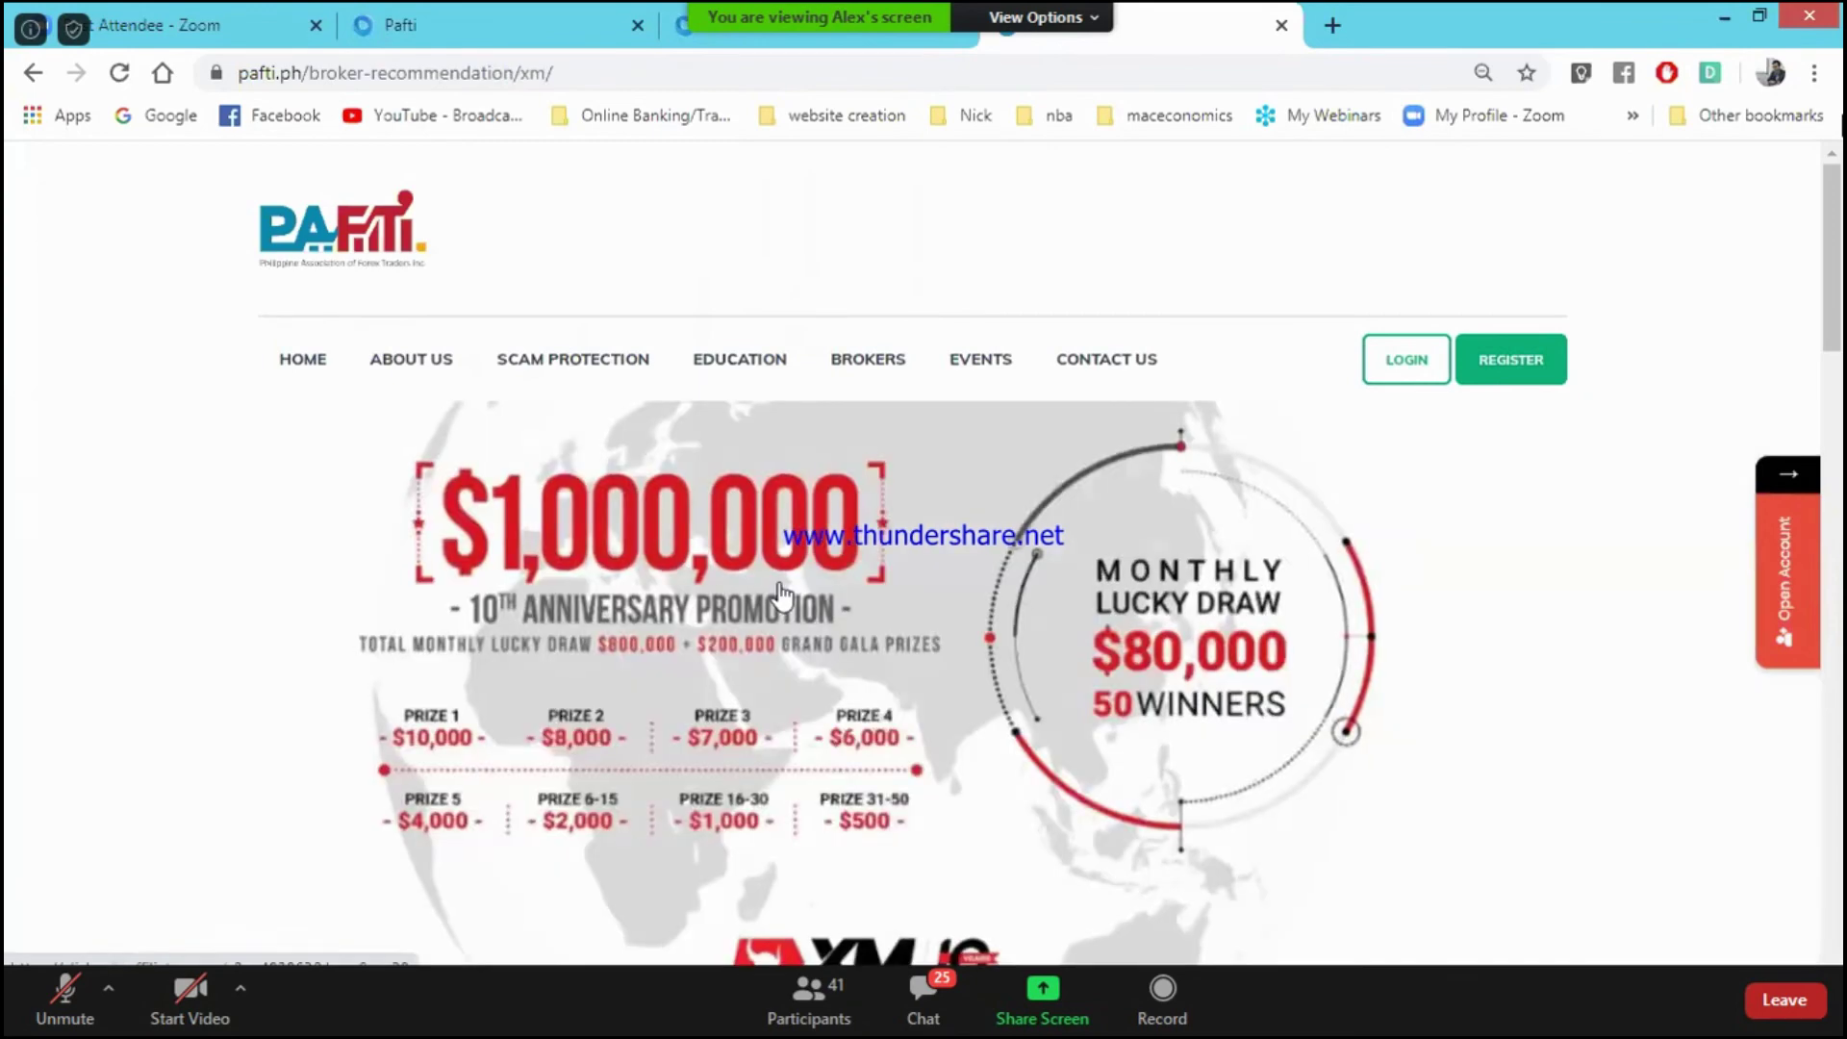
# Step: Look over the XM review's deposit and withdrawal methods, platforms, account offers, anniversary promotion banner and reasons to open an account
pyautogui.scroll(-10, 779, 577)
pyautogui.scroll(-10, 779, 577)
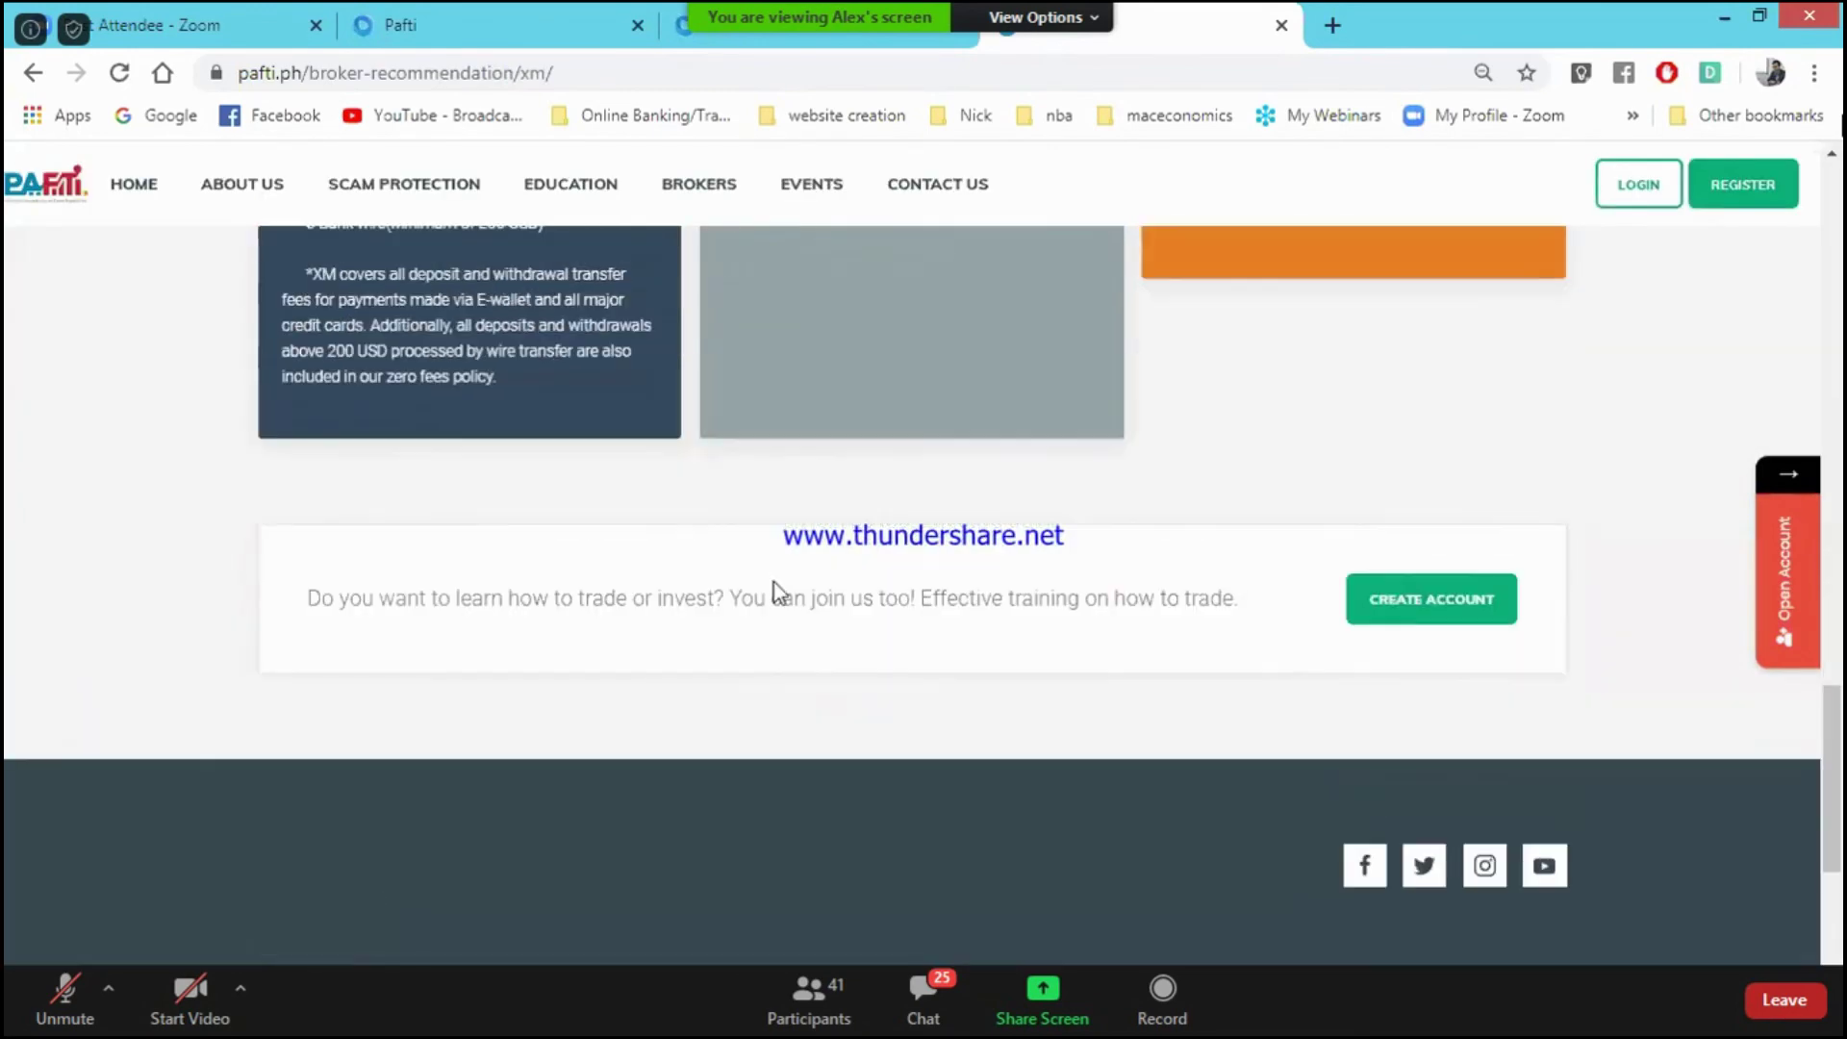
pyautogui.scroll(5, 776, 466)
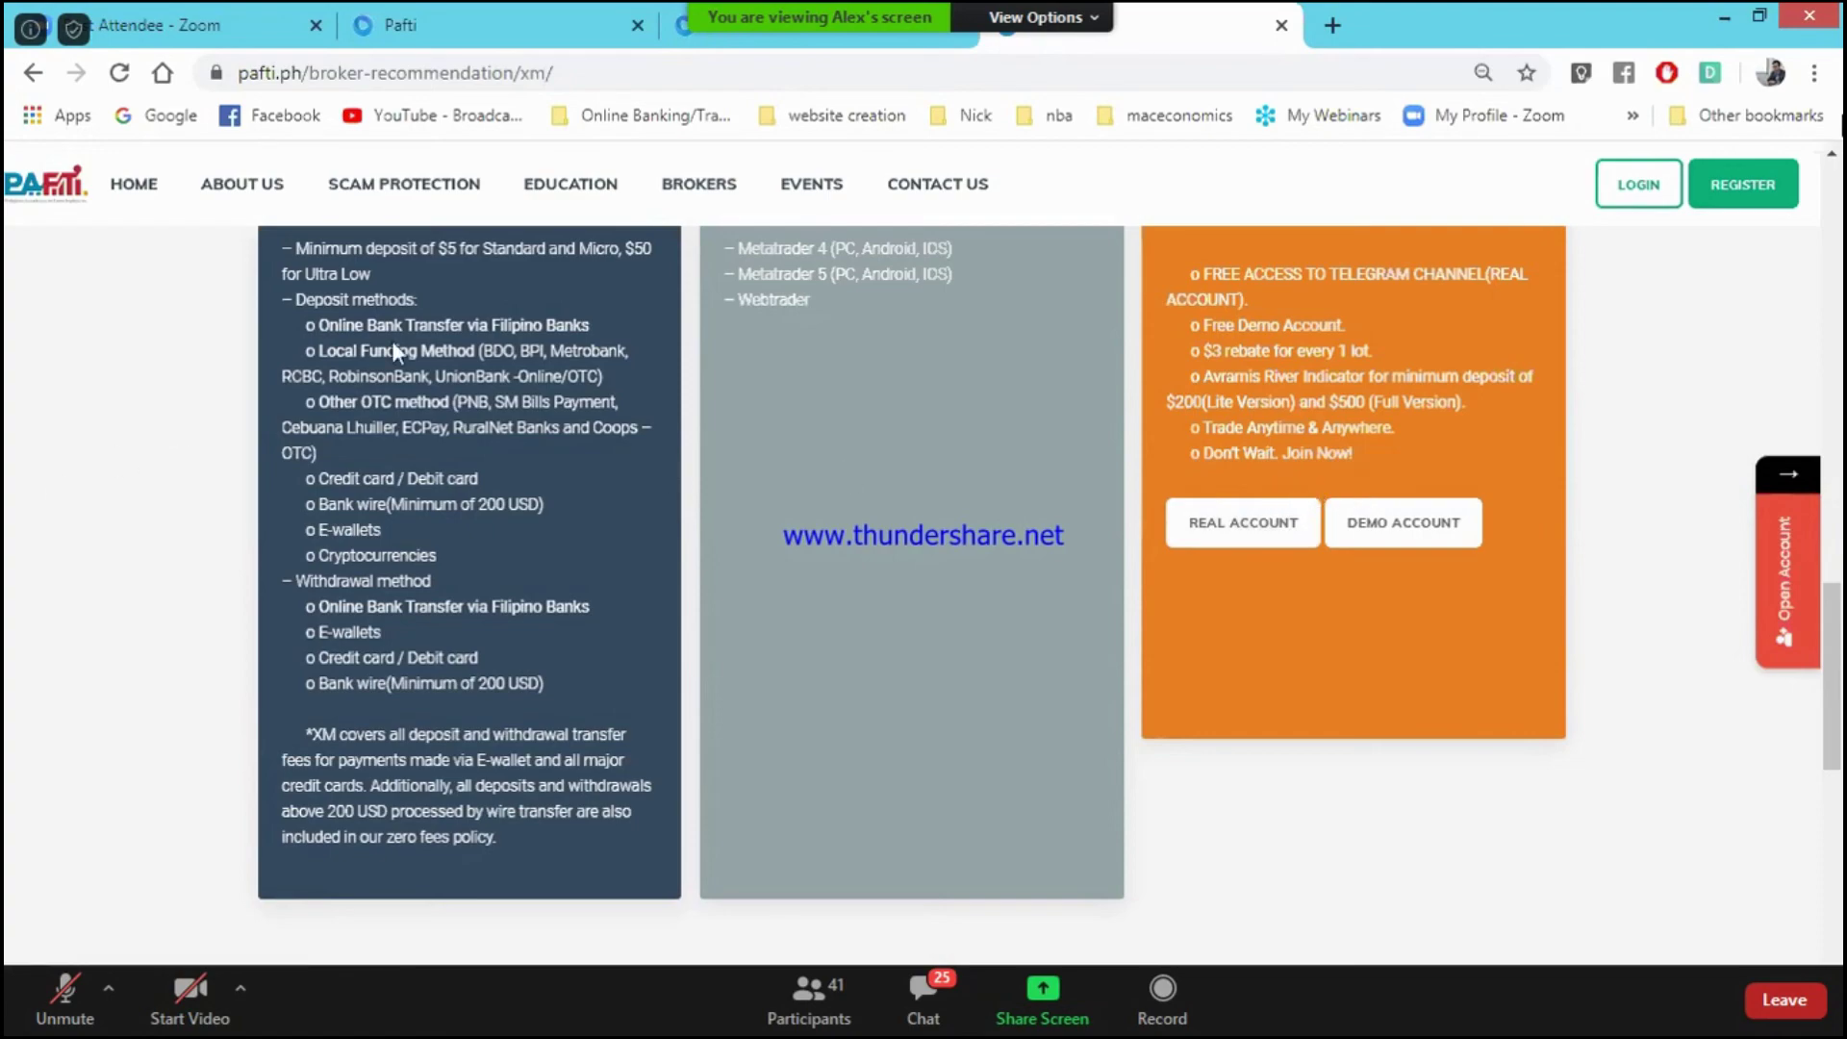
pyautogui.scroll(15, 1289, 450)
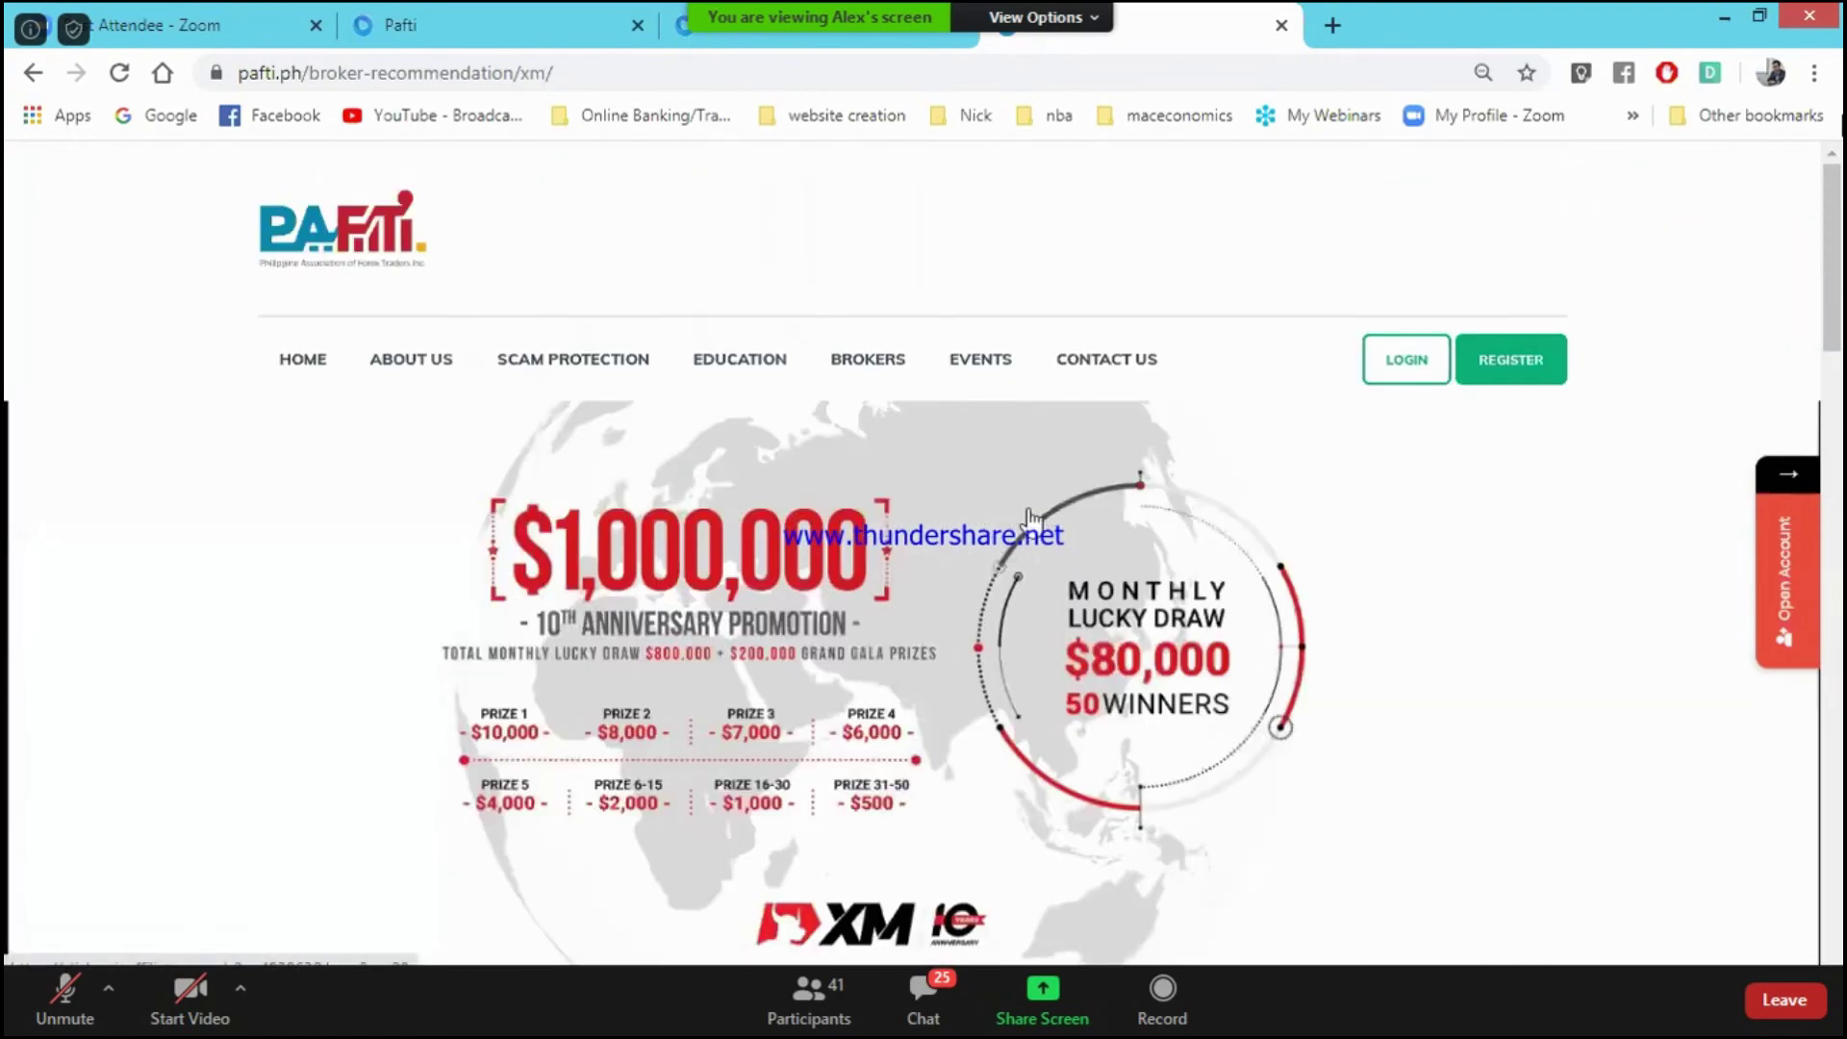
pyautogui.scroll(-2, 871, 685)
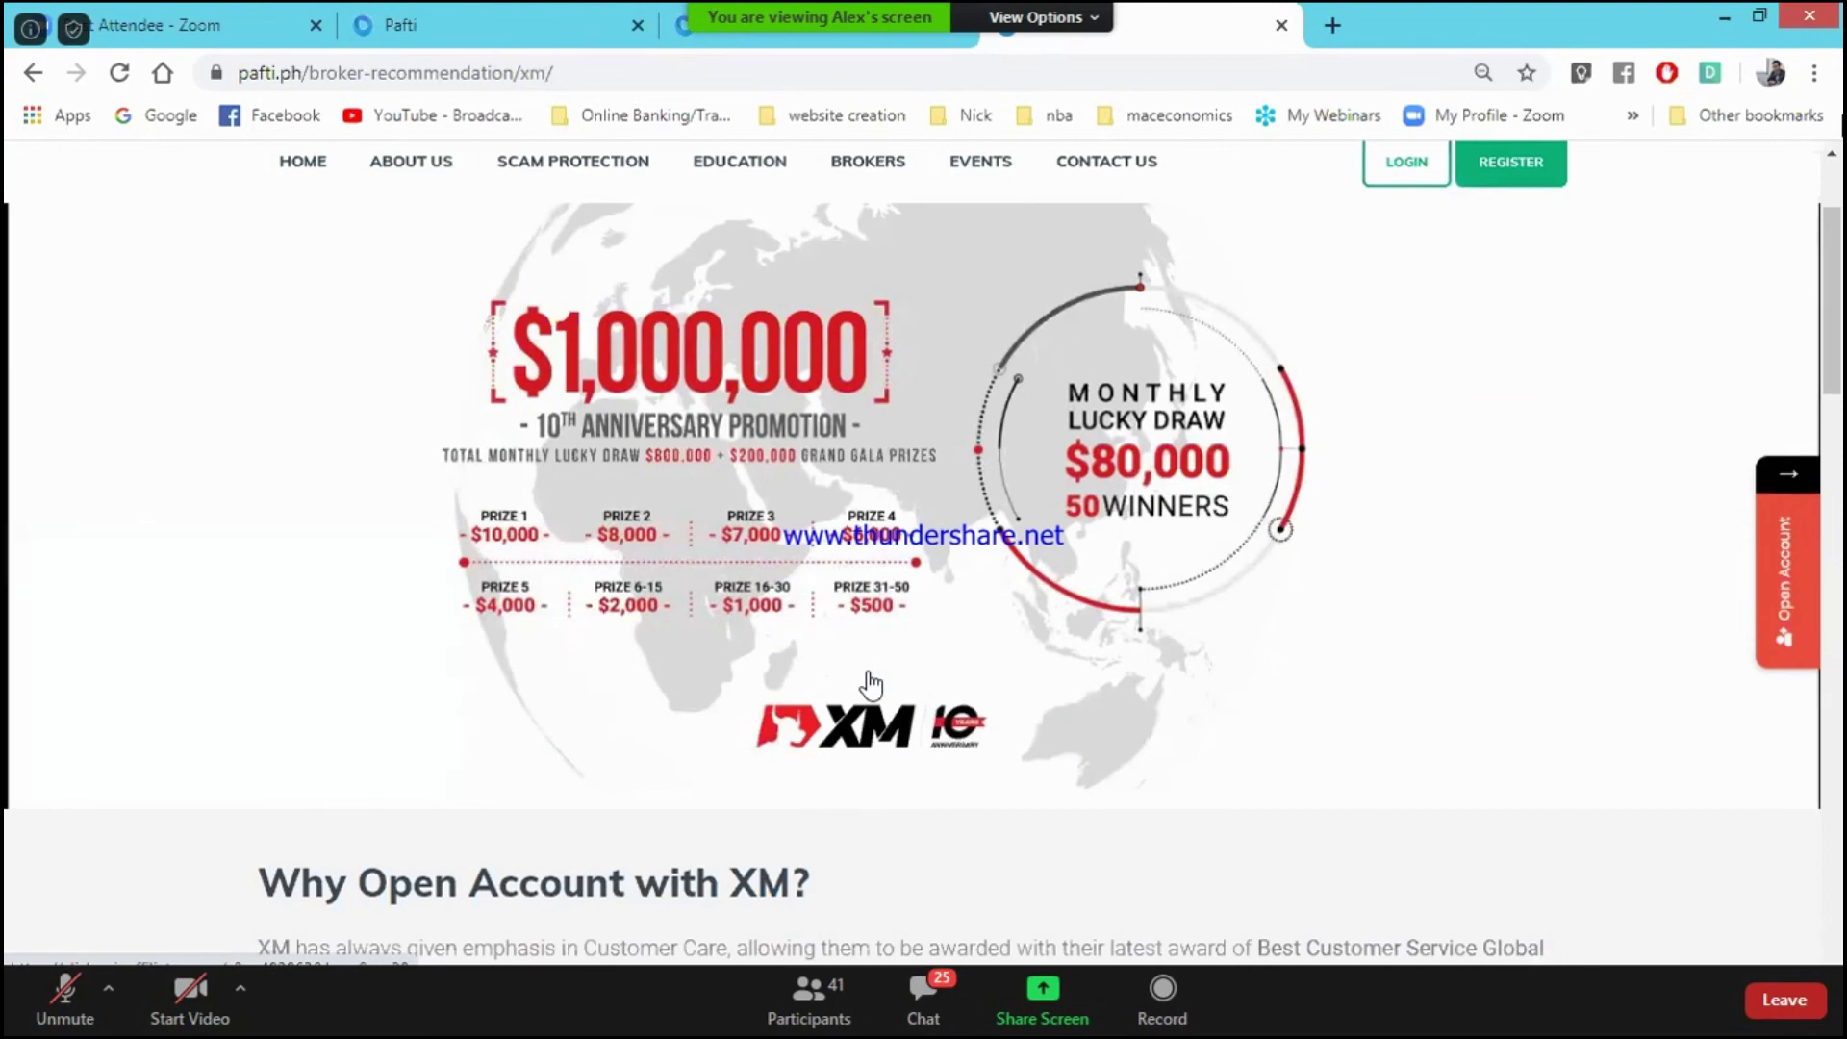
pyautogui.click(870, 685)
pyautogui.click(1567, 24)
pyautogui.scroll(-1, 201, 481)
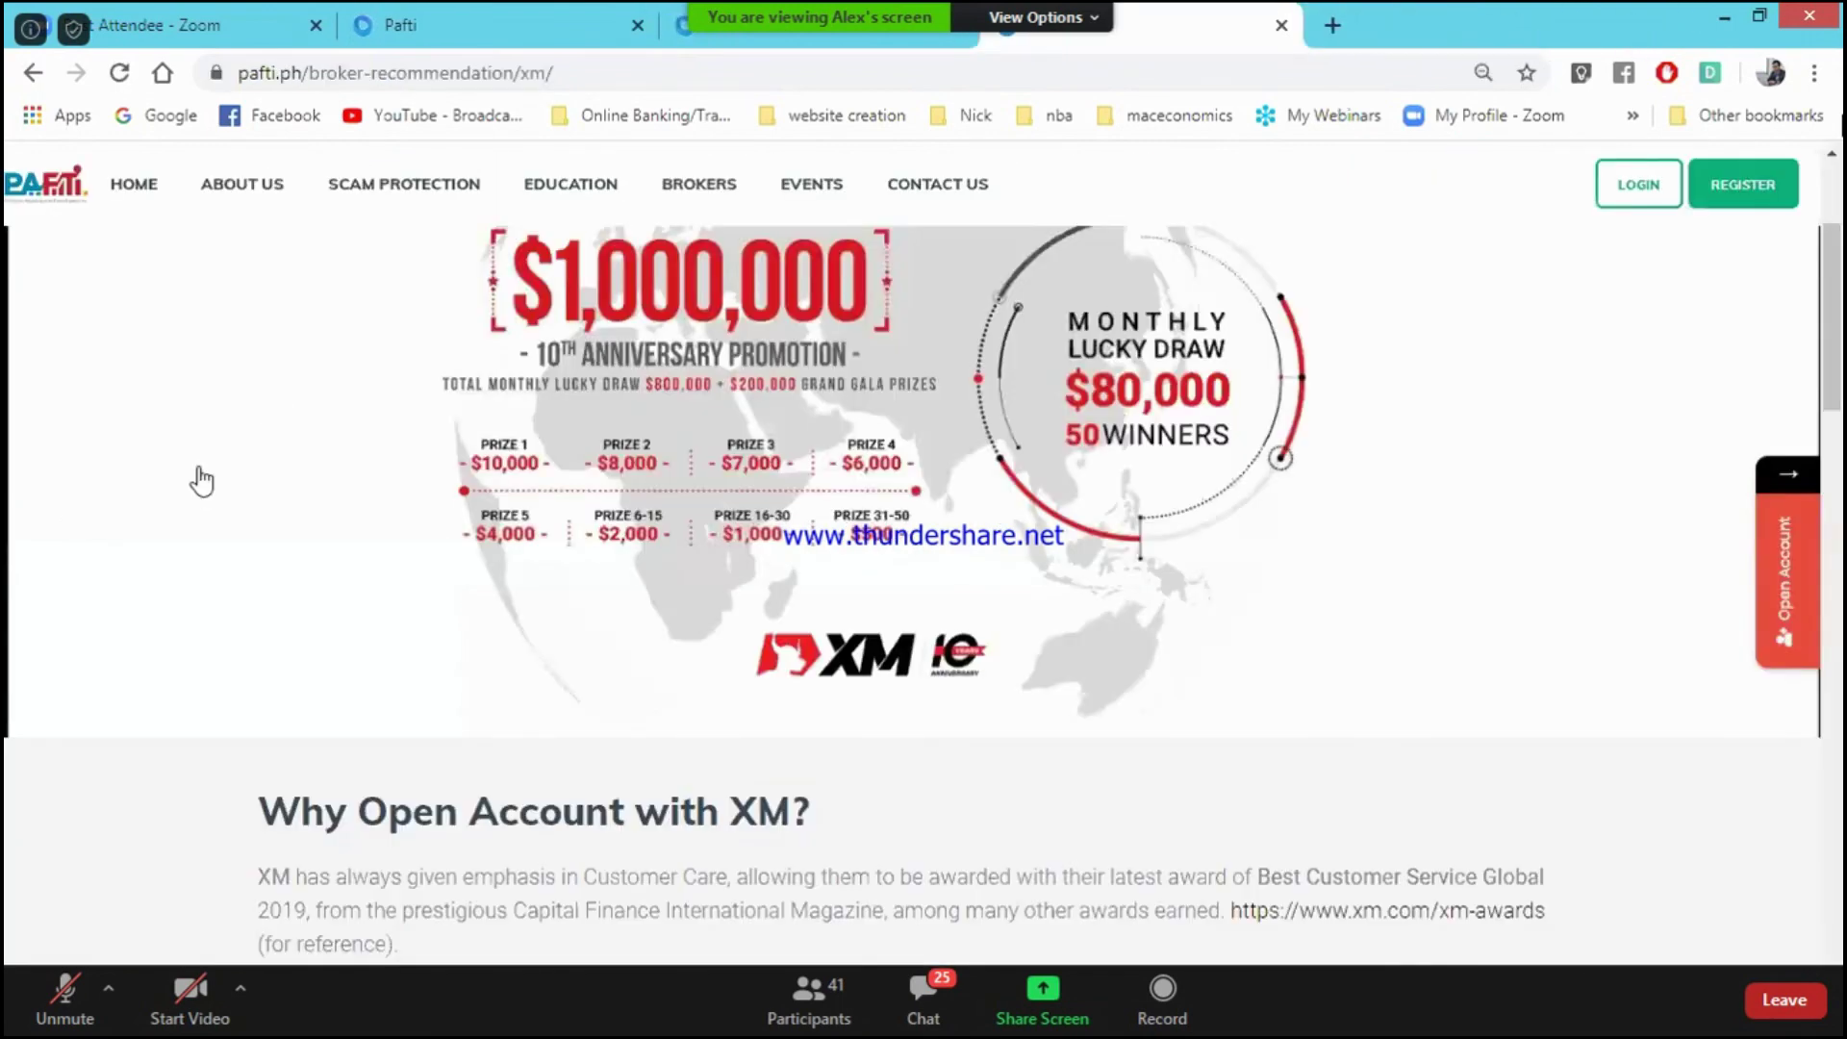
pyautogui.scroll(-3, 125, 663)
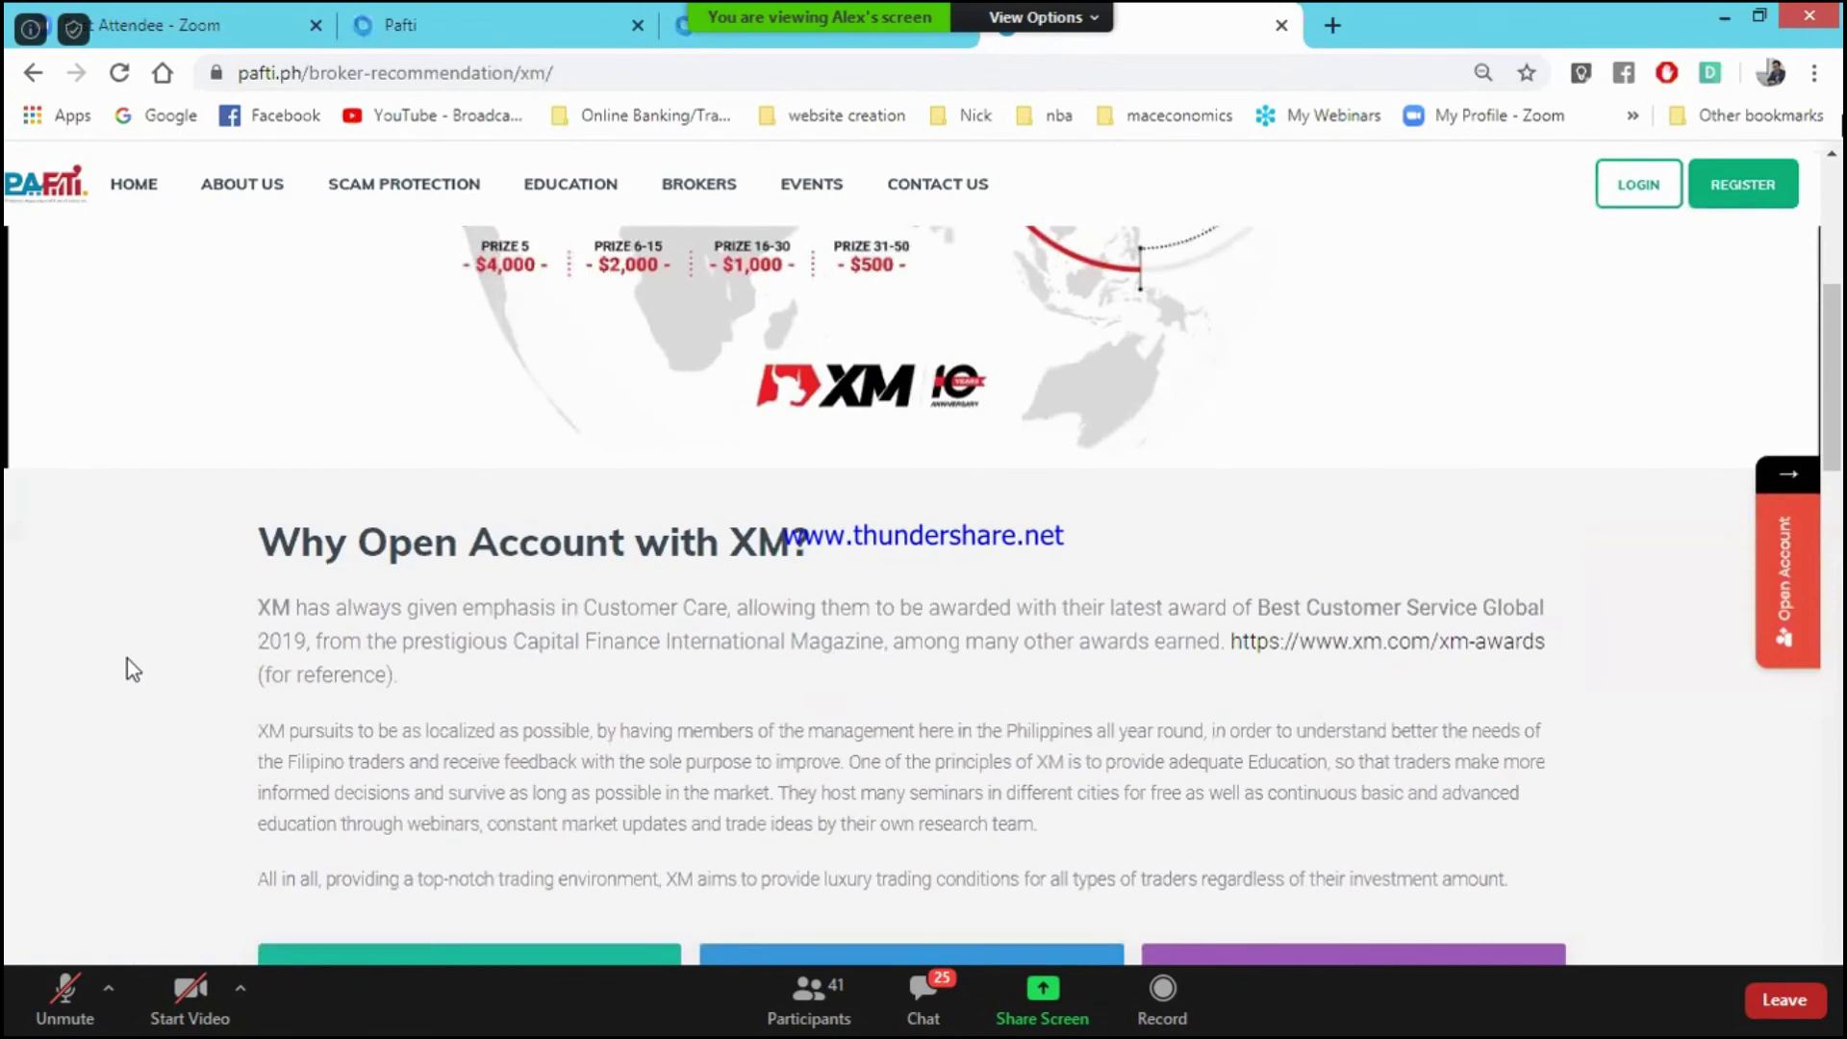